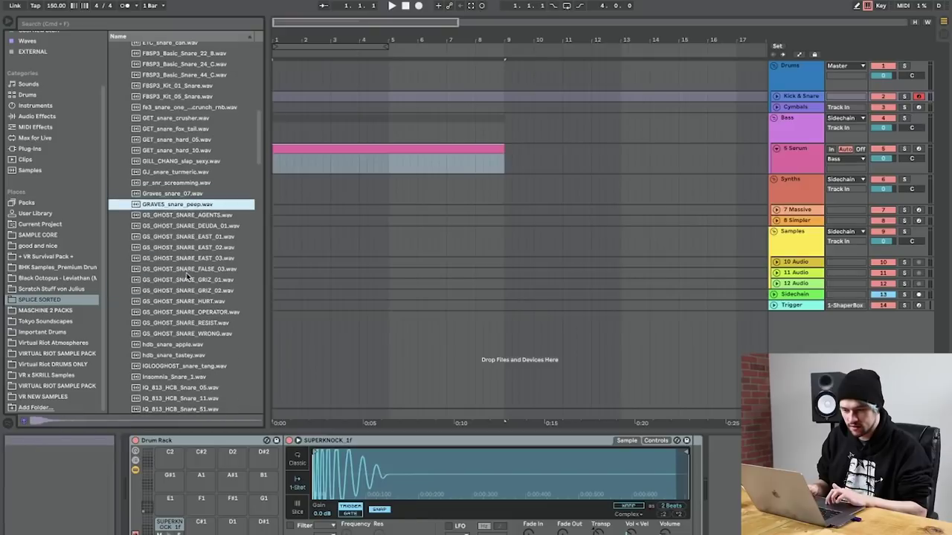
# Step: Load the GRAVES_snare_peep sample onto the empty drum pad beside the SUPERKNOCK kick
pyautogui.press('Down')
pyautogui.scroll(-1, 171, 214)
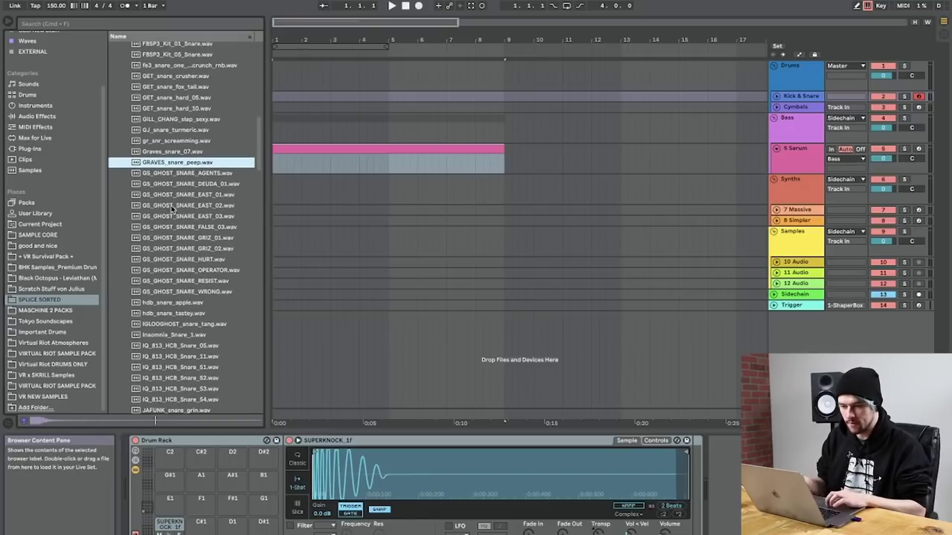
pyautogui.moveTo(201, 523); pyautogui.dragTo(201, 523)
# Step: Audition further snare samples and load the KOMPANY trap bell snare onto the empty pad beside GRAVES_snare_peep
pyautogui.click(178, 198)
pyautogui.scroll(-4, 178, 200)
pyautogui.click(186, 243)
pyautogui.scroll(-4, 187, 242)
pyautogui.press('Down')
pyautogui.click(188, 234)
pyautogui.scroll(-4, 187, 236)
pyautogui.press('Down')
pyautogui.press('Down')
pyautogui.press('Down')
pyautogui.press('Down')
pyautogui.press('Down')
pyautogui.press('Down')
pyautogui.press('Down')
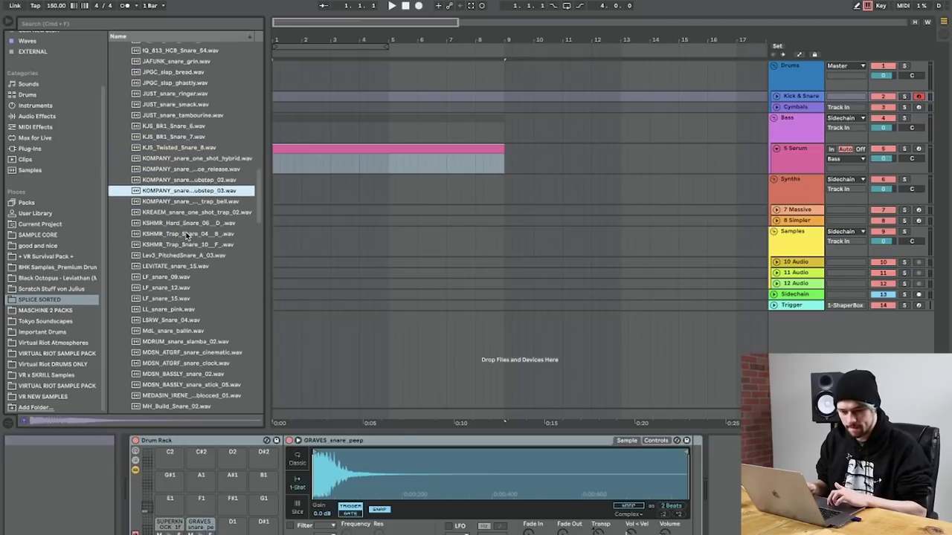
pyautogui.scroll(-1, 187, 236)
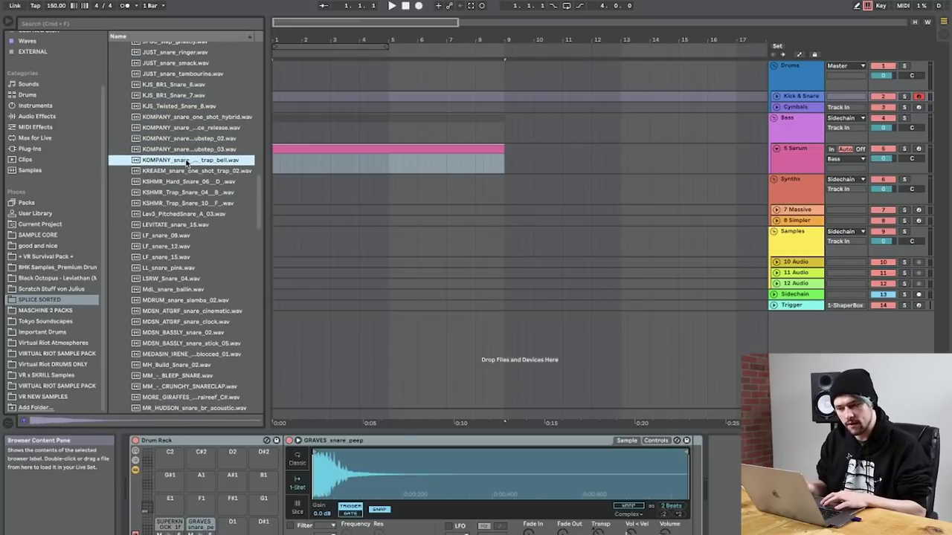
pyautogui.moveTo(232, 525); pyautogui.dragTo(232, 525)
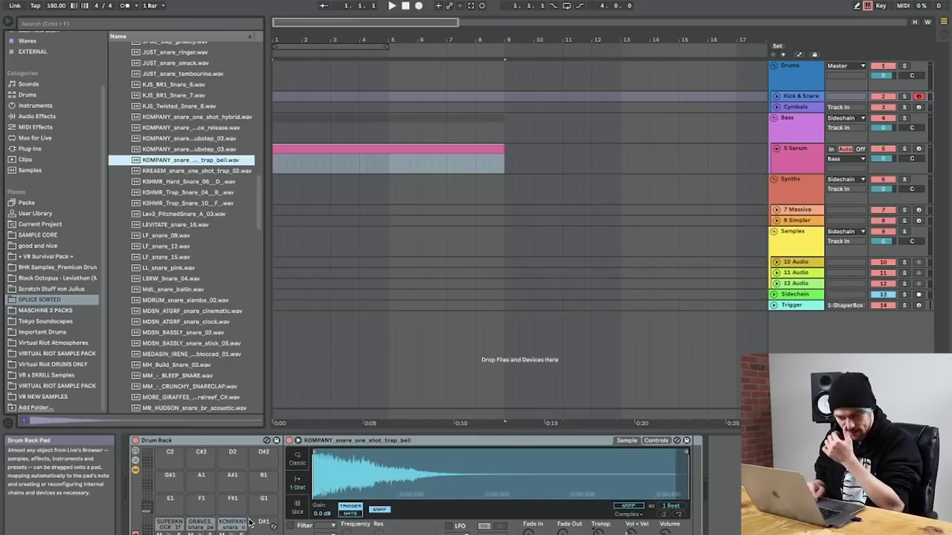
# Step: Create an eight-bar MIDI clip at the start of the Kick & Snare track for note editing
pyautogui.moveTo(511, 95); pyautogui.dragTo(250, 94)
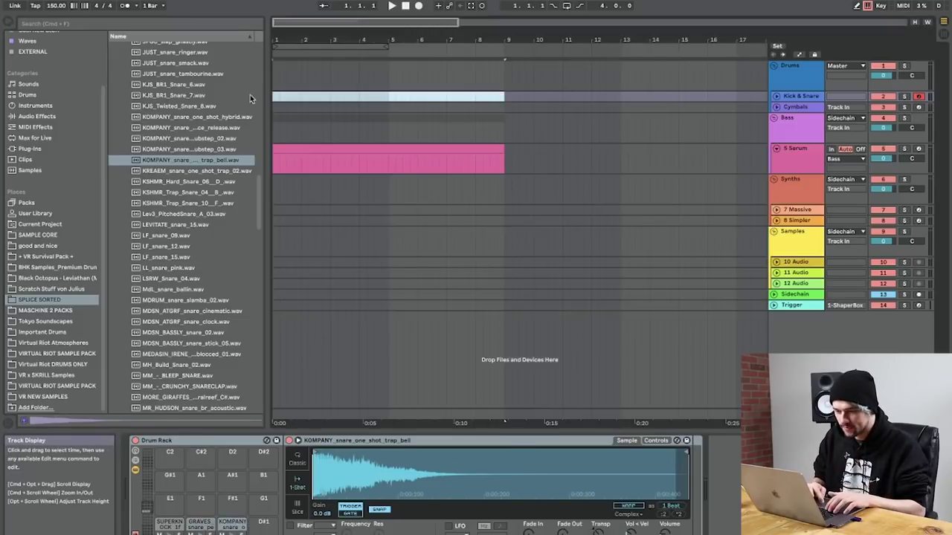
pyautogui.press('super+shift+m')
pyautogui.moveTo(353, 264); pyautogui.dragTo(352, 266)
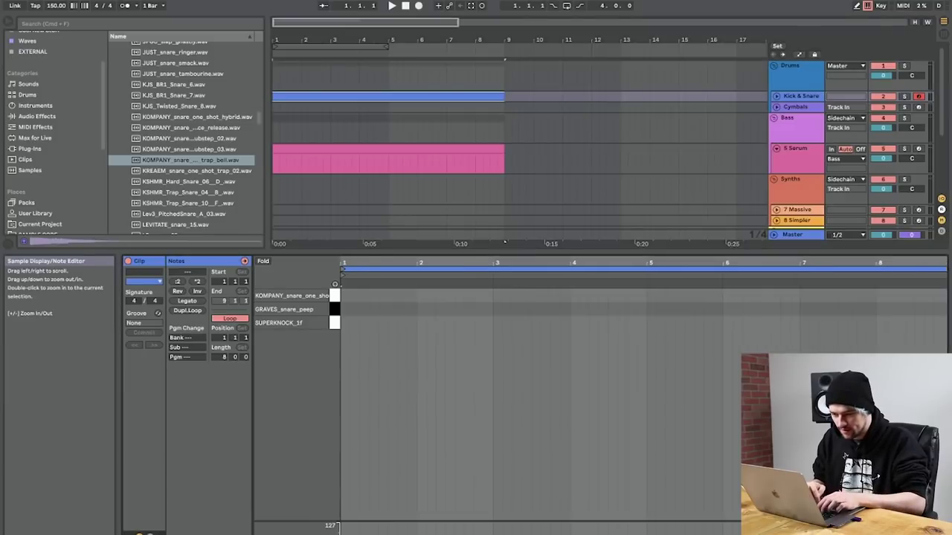
# Step: Program a two-bar beat with kicks on 1 and 1.4 and both snares on 1.3 and 2.3, and duplicate it once
pyautogui.click(345, 325)
pyautogui.click(436, 302)
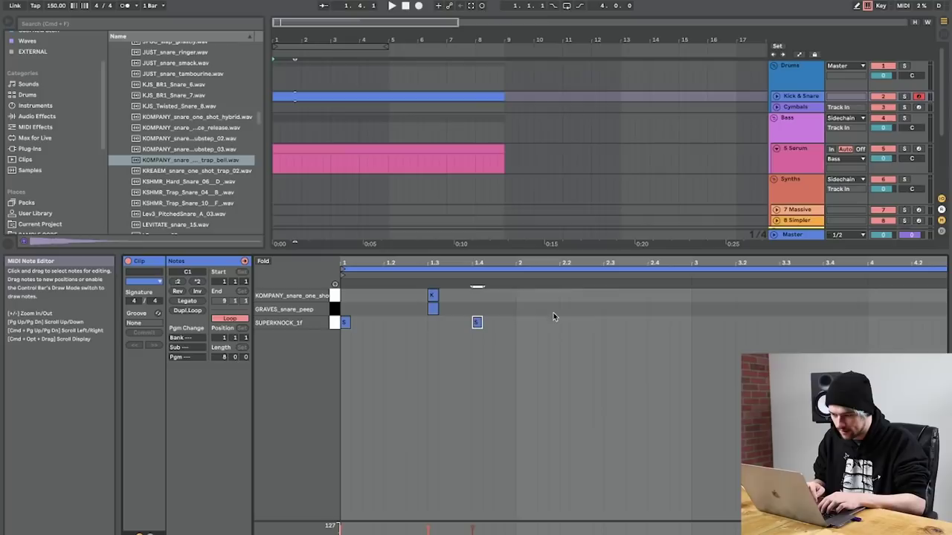
pyautogui.click(602, 308)
pyautogui.press('super+v')
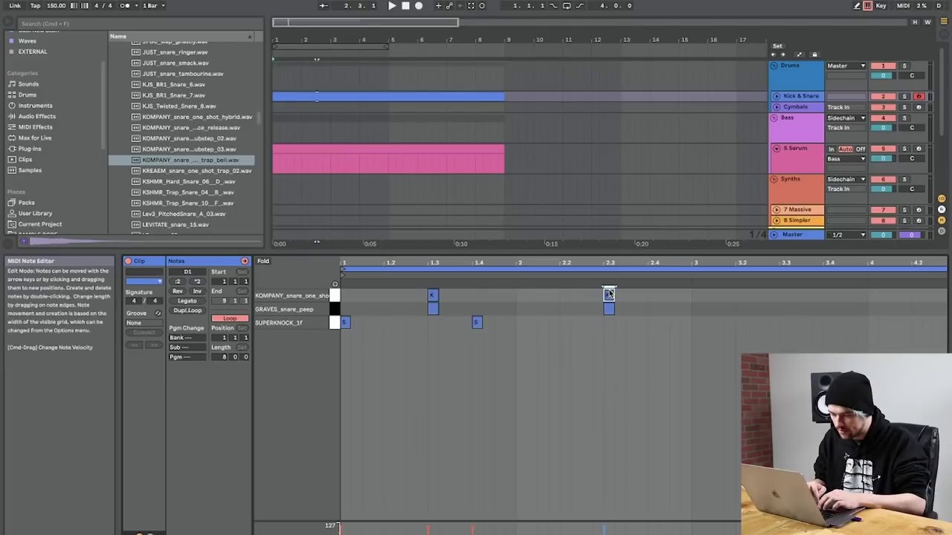
pyautogui.moveTo(688, 326); pyautogui.dragTo(342, 294)
pyautogui.press('super+d')
# Step: Set the project tempo to 160 BPM
pyautogui.click(56, 6)
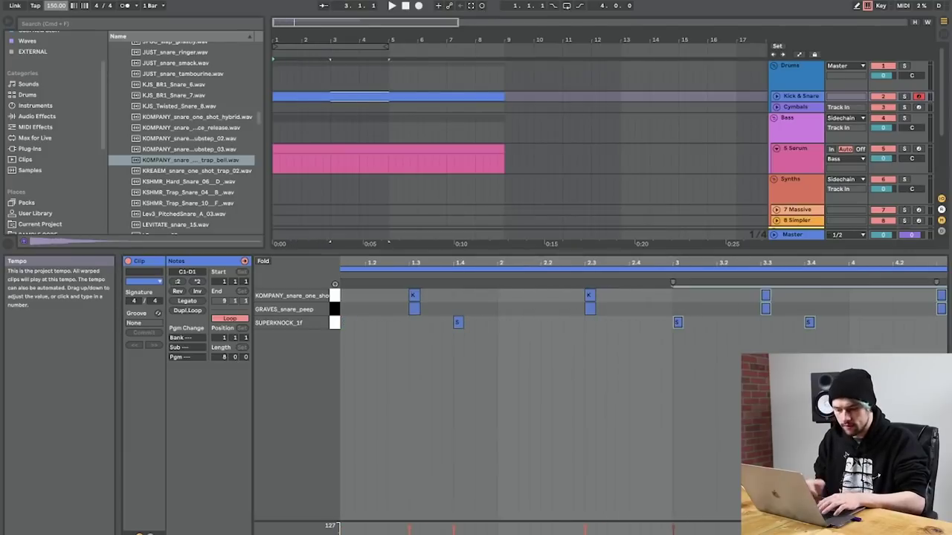
pyautogui.write('160')
pyautogui.press('Return')
pyautogui.click(903, 528)
# Step: Open the synth on the 5 Serum track, turn off Oscillator A and toggle the sub oscillator's direct output
pyautogui.hotkey('shift', 'Tab')
pyautogui.click(796, 164)
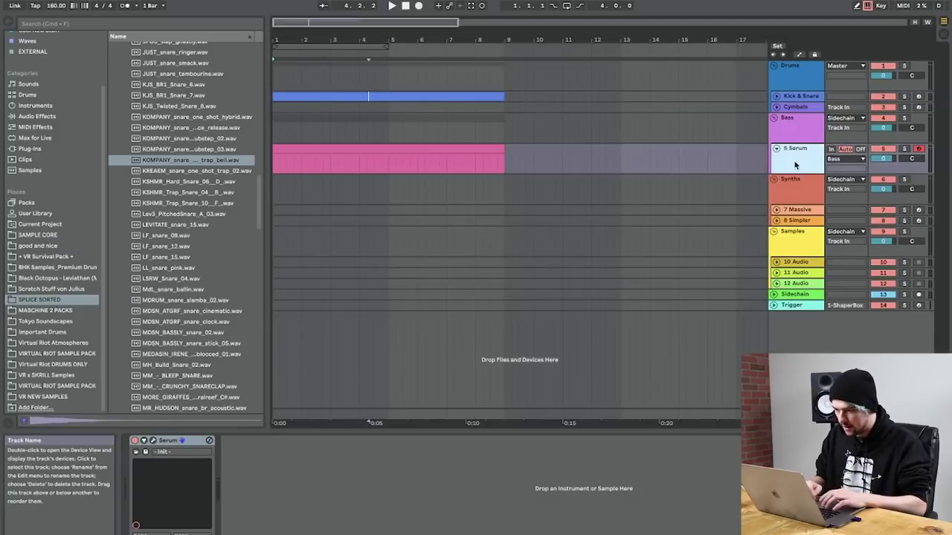
pyautogui.click(153, 441)
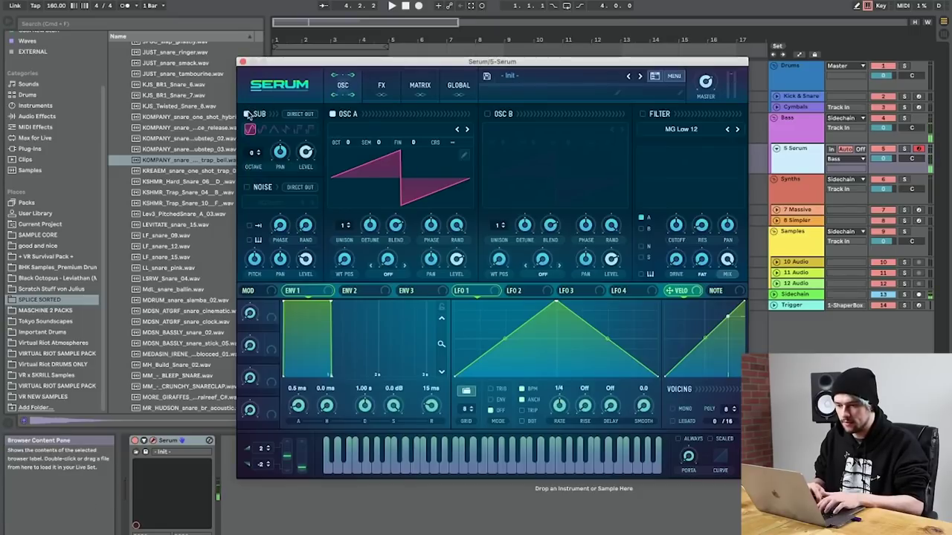
pyautogui.click(332, 113)
pyautogui.click(300, 114)
# Step: Enable Serum's Distortion effect in Tube mode and raise its drive slightly
pyautogui.click(376, 86)
pyautogui.click(251, 133)
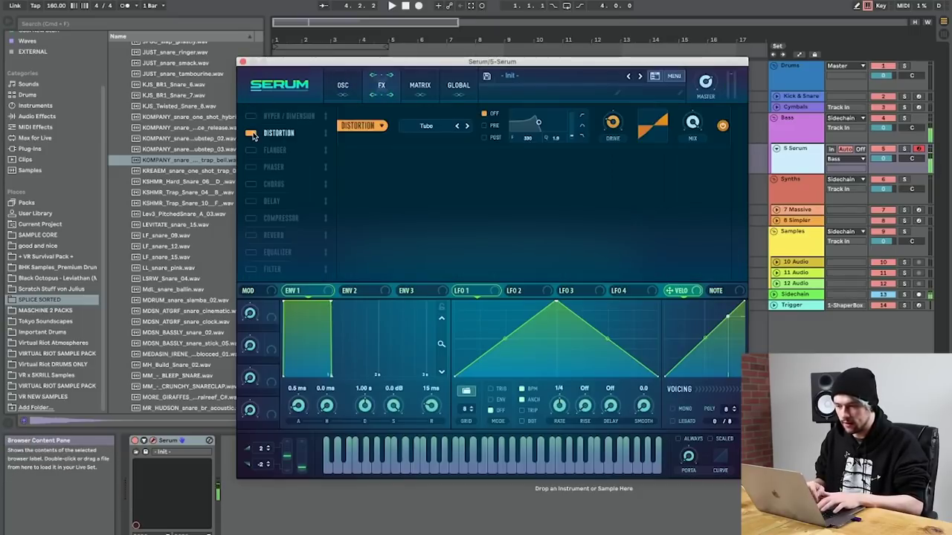
pyautogui.moveTo(624, 116); pyautogui.dragTo(623, 89)
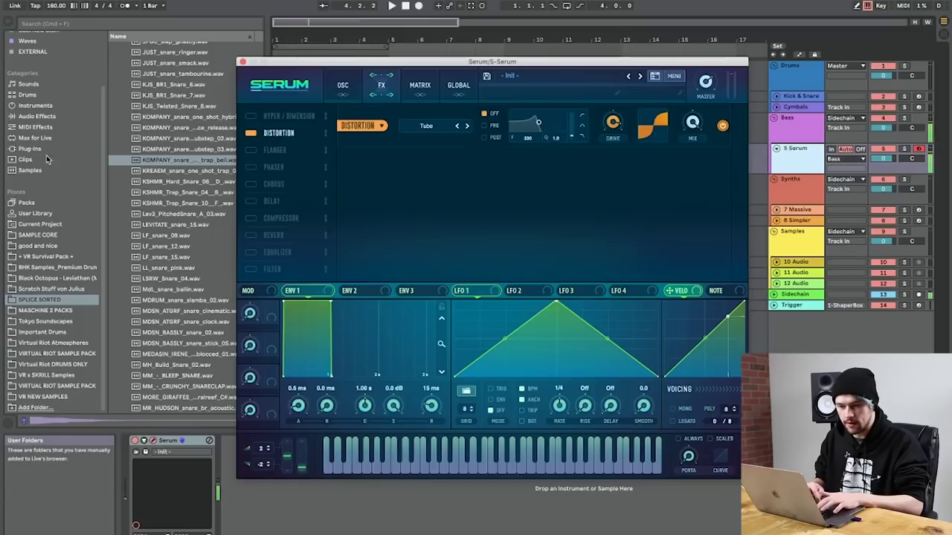
# Step: Add a Saturator after Serum and set its curve type to Soft Sine
pyautogui.click(35, 138)
pyautogui.click(42, 117)
pyautogui.doubleClick(148, 402)
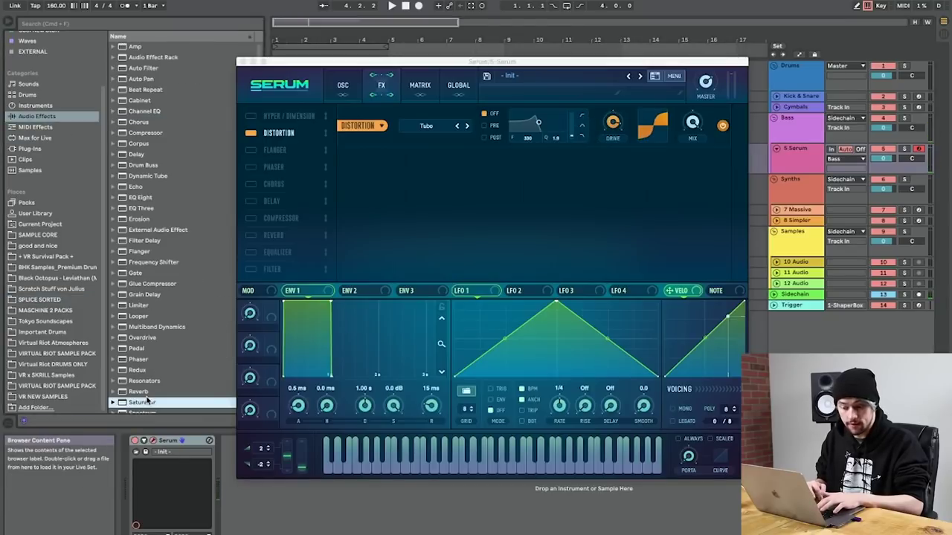
pyautogui.click(242, 62)
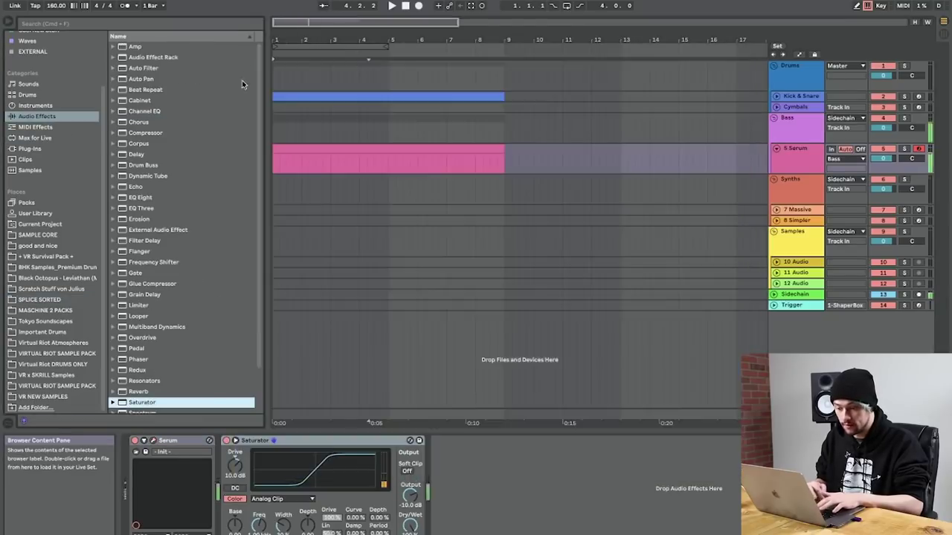
pyautogui.click(287, 500)
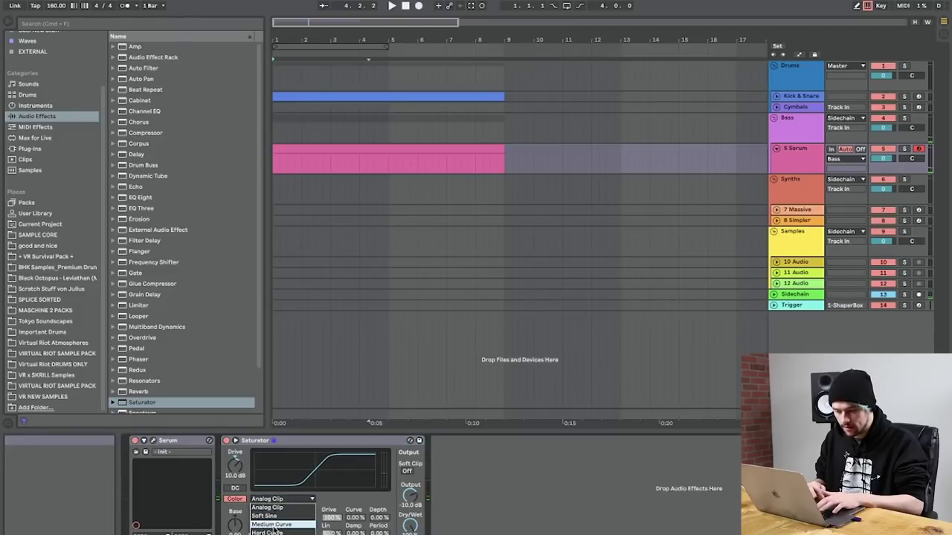
pyautogui.click(273, 516)
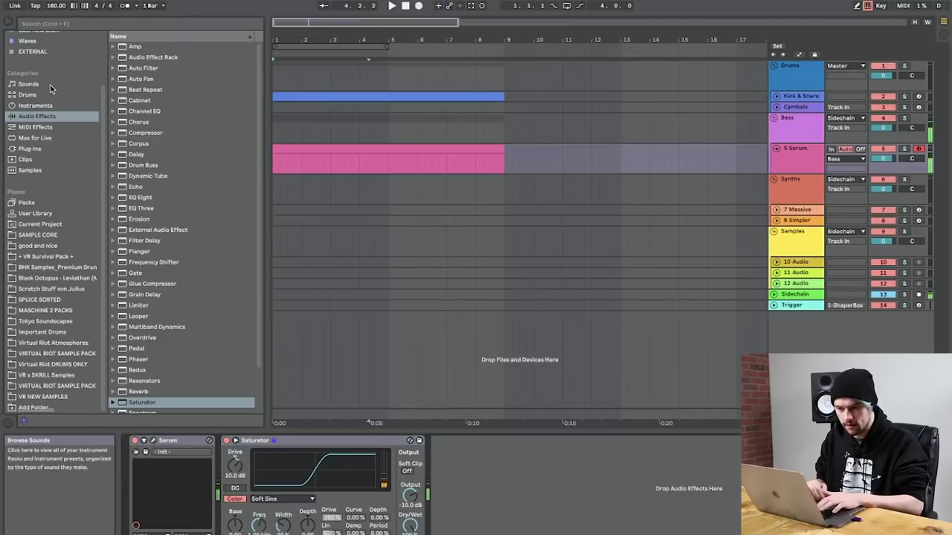
# Step: Insert the Texture plug-in from the Cool New Stuff collection between Serum and the Saturator
pyautogui.scroll(3, 50, 89)
pyautogui.click(27, 47)
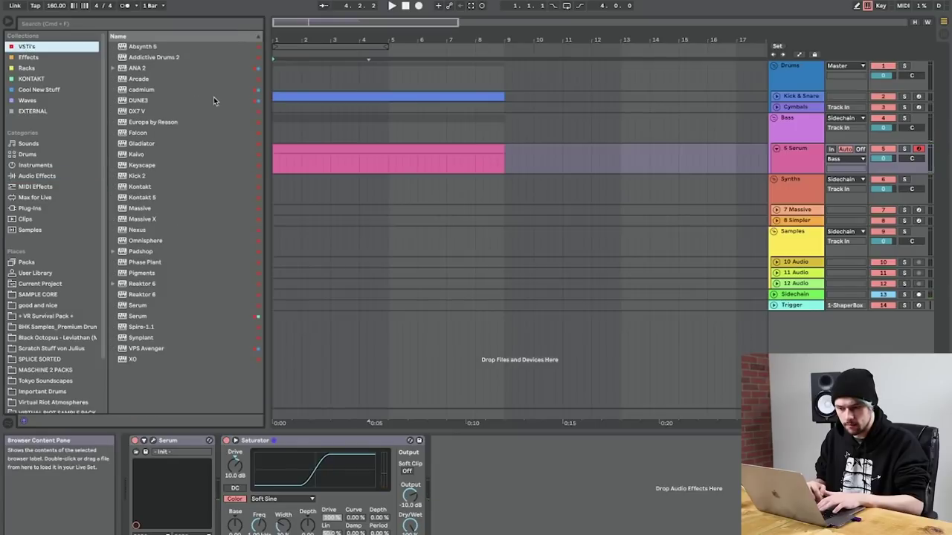
pyautogui.click(30, 90)
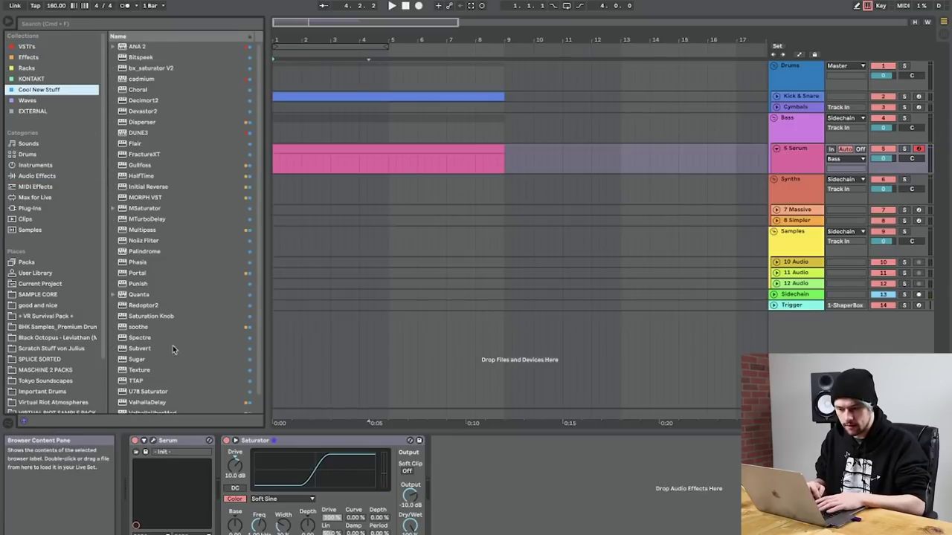
pyautogui.moveTo(139, 371); pyautogui.dragTo(221, 480)
pyautogui.moveTo(142, 358); pyautogui.dragTo(216, 469)
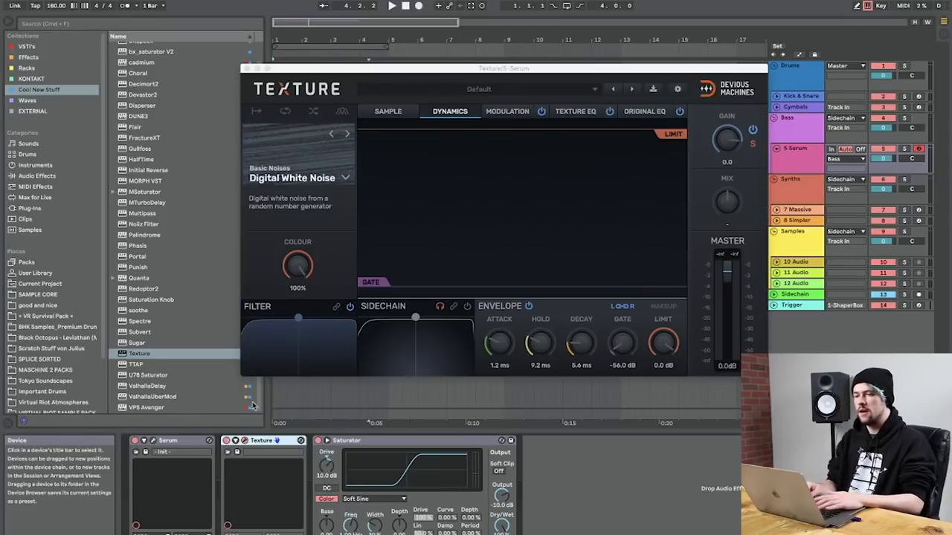
# Step: In Texture's dynamics, raise the gate to -23.6 dB and set attack to 0.10 ms, hold to Off and decay to 1.0 ms
pyautogui.press('a')
pyautogui.click(376, 282)
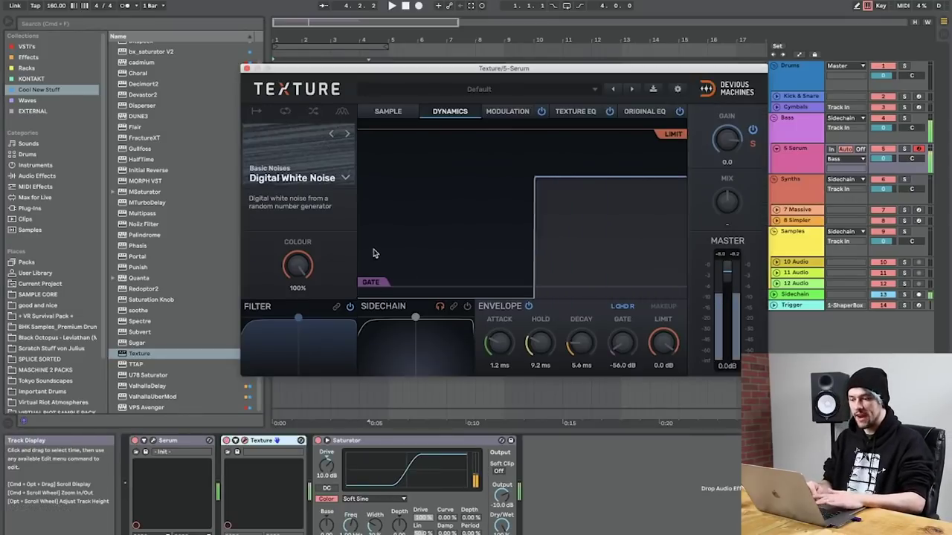
pyautogui.moveTo(373, 281)
pyautogui.mouseDown()
pyautogui.moveTo(378, 203)
pyautogui.moveTo(369, 192)
pyautogui.mouseUp()
pyautogui.moveTo(499, 343); pyautogui.dragTo(499, 365)
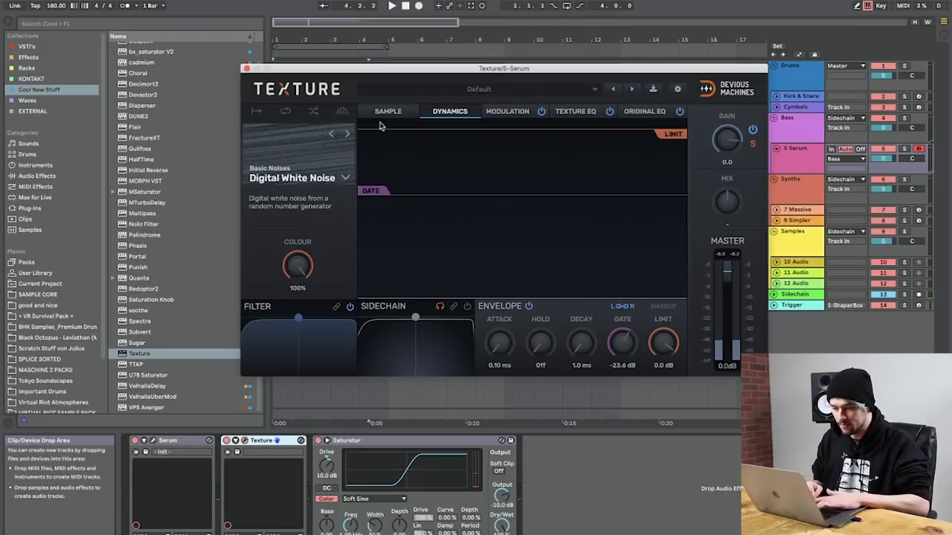
# Step: Narrow Texture's noise filter to a higher band, set the gain to 12.0 and raise the gate to -18.9 dB
pyautogui.moveTo(377, 192); pyautogui.dragTo(380, 185)
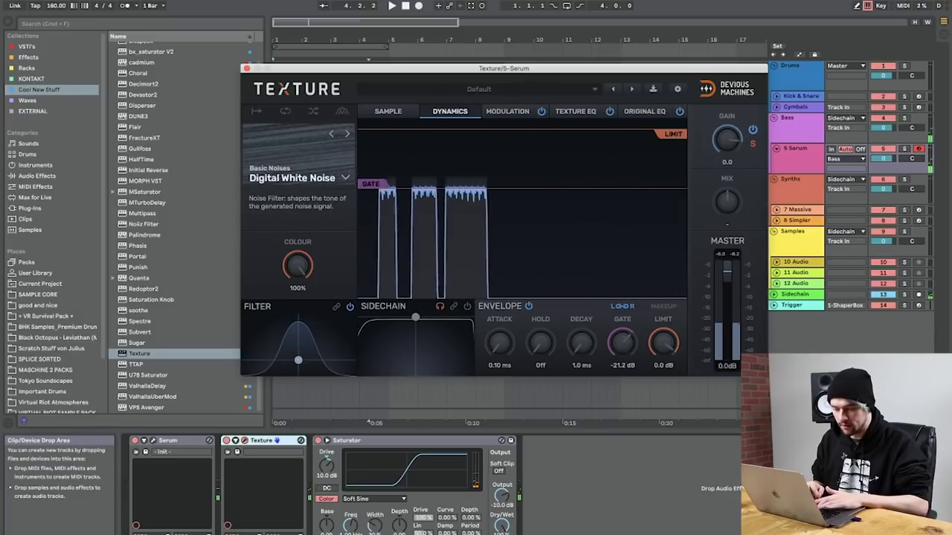
pyautogui.moveTo(299, 360); pyautogui.dragTo(317, 354)
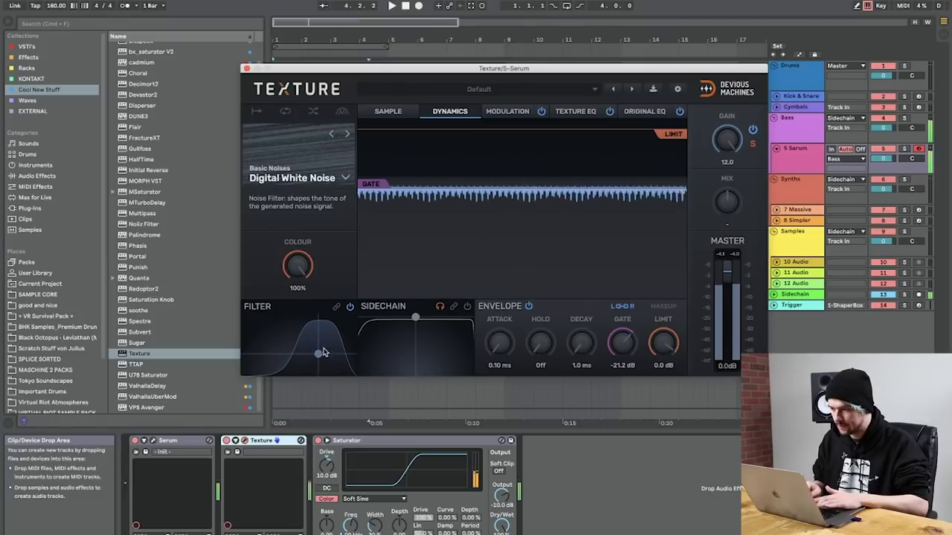
pyautogui.moveTo(371, 184); pyautogui.dragTo(372, 179)
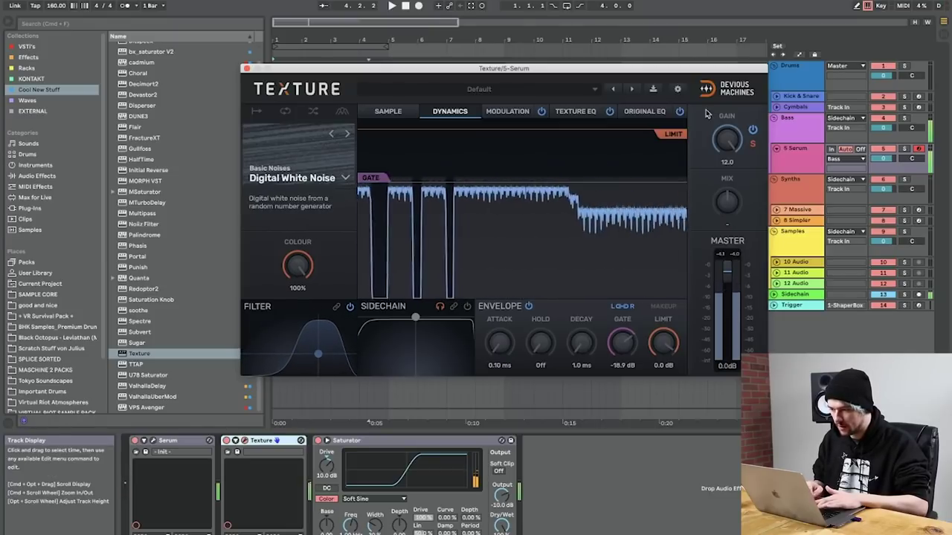
# Step: Raise the Saturator's drive to 17.1 dB and shift Texture's noise filter slightly higher in frequency
pyautogui.moveTo(327, 468); pyautogui.dragTo(327, 460)
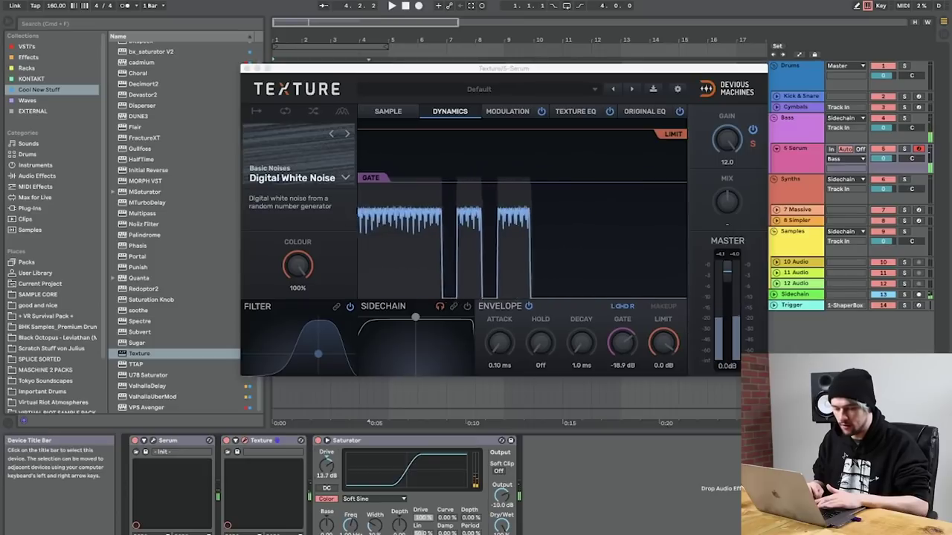
pyautogui.moveTo(319, 354); pyautogui.dragTo(326, 354)
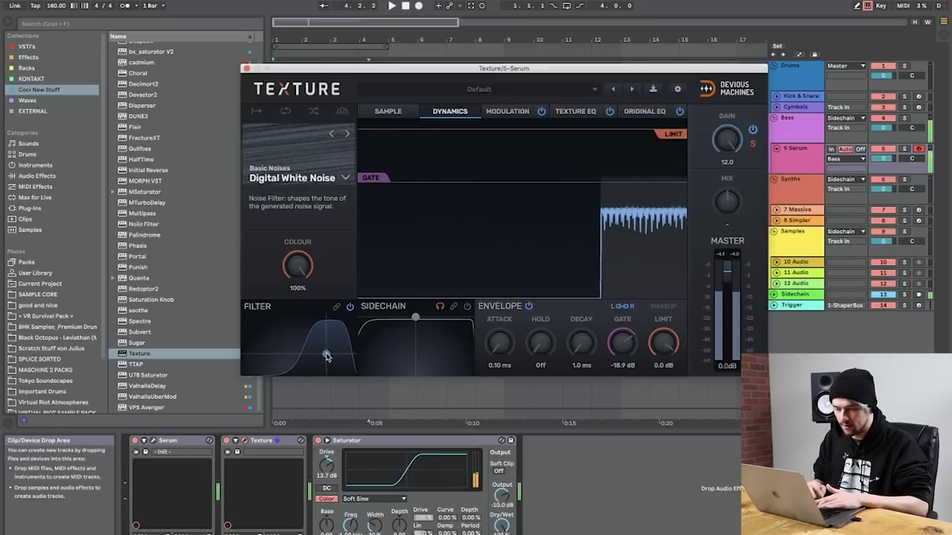
pyautogui.moveTo(328, 469); pyautogui.dragTo(327, 441)
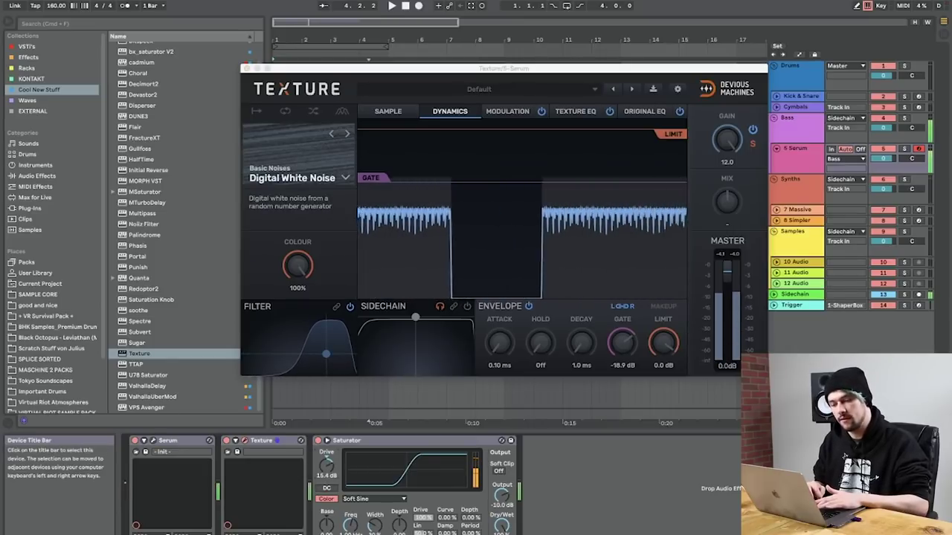
pyautogui.click(36, 175)
pyautogui.doubleClick(141, 207)
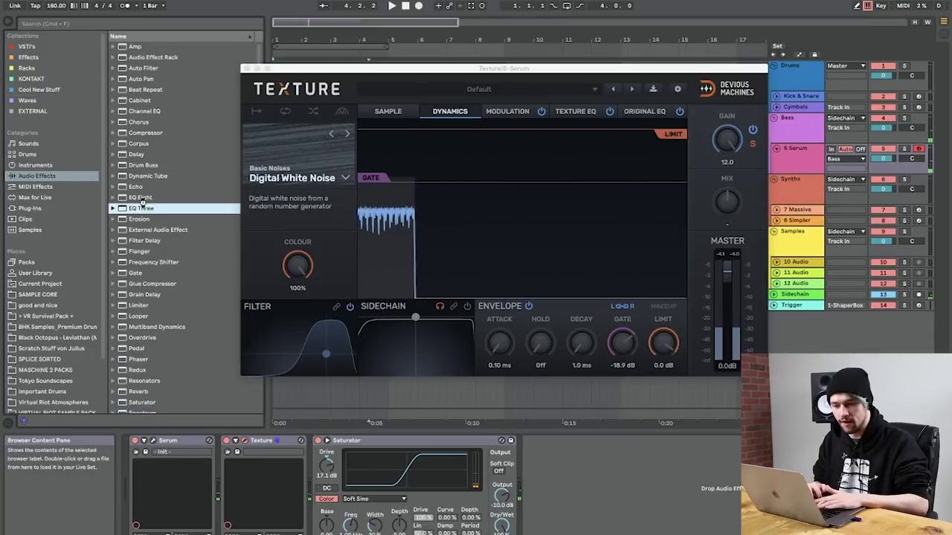
pyautogui.click(573, 441)
pyautogui.press('Delete')
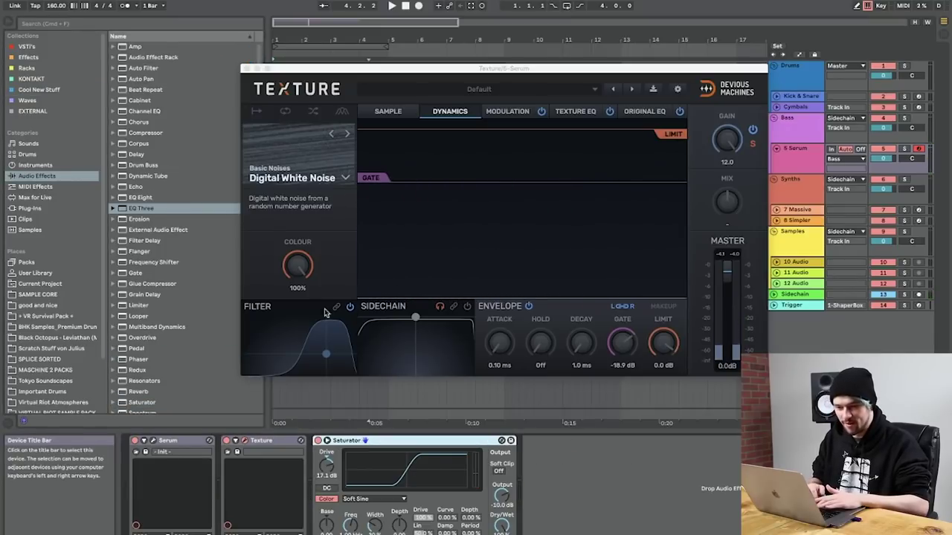
# Step: Add EQ Eight after the Saturator and carve a low-mid dip, including a band at 408 Hz and -5.33 dB
pyautogui.doubleClick(141, 197)
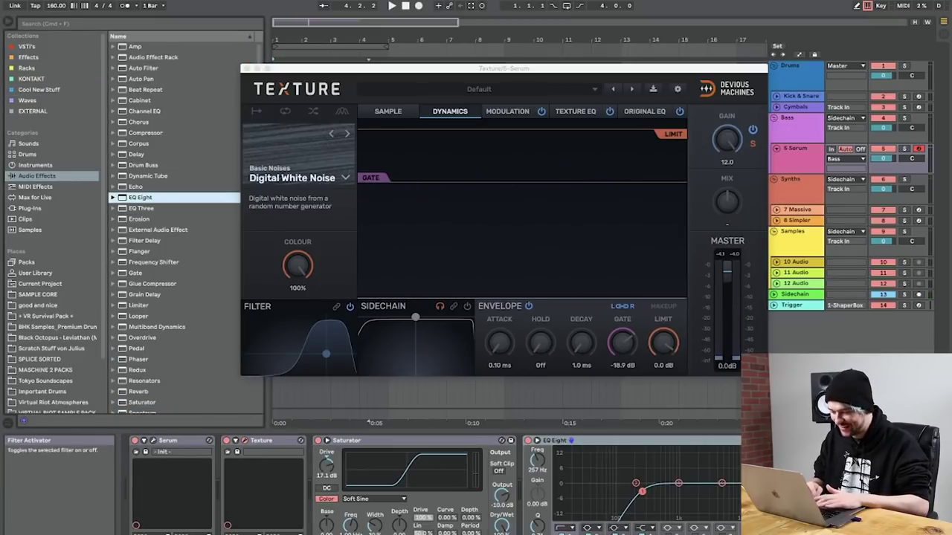
pyautogui.click(566, 534)
pyautogui.press('a')
pyautogui.moveTo(636, 483); pyautogui.dragTo(654, 494)
pyautogui.click(678, 483)
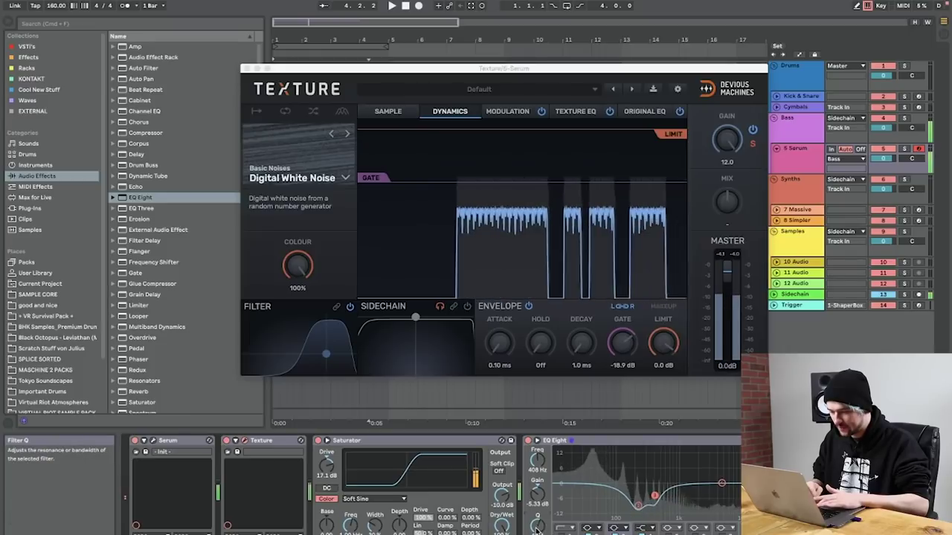
# Step: In the bass Serum's modulation matrix, route LFO 1 to Mast.Tun with a very slight bidirectional amount
pyautogui.click(153, 441)
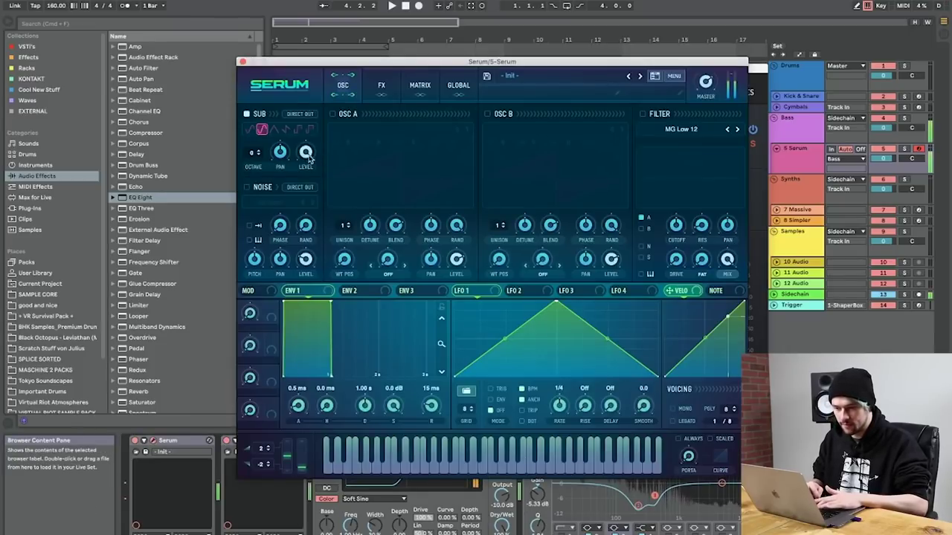
pyautogui.click(419, 85)
pyautogui.click(263, 128)
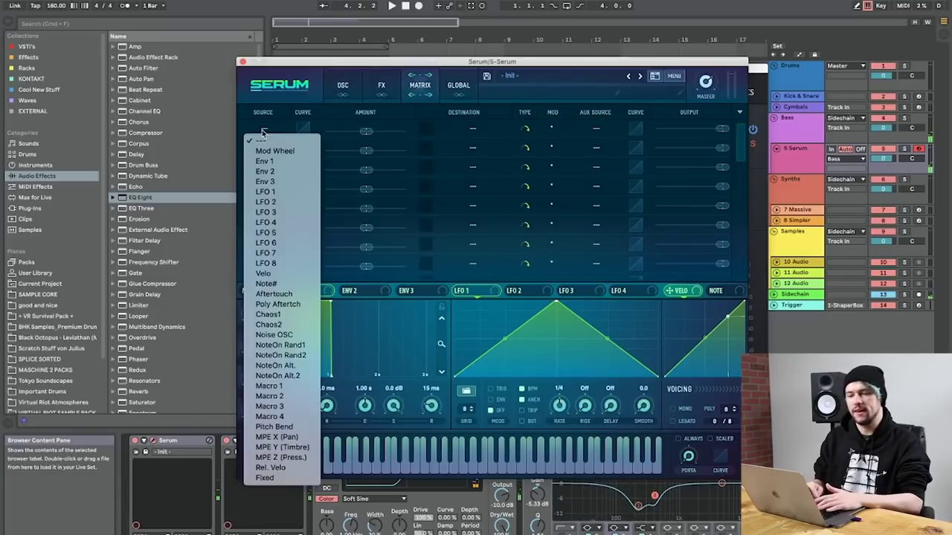
pyautogui.click(280, 193)
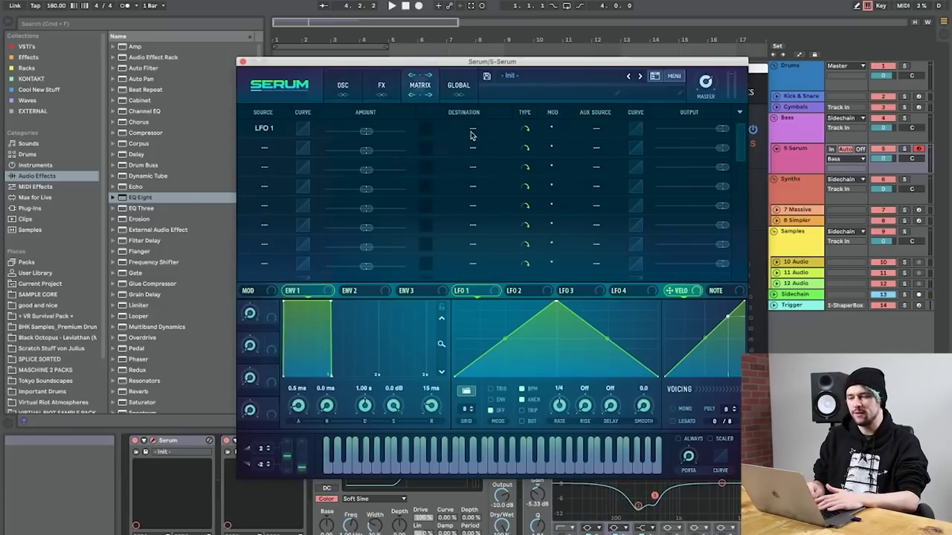
pyautogui.click(470, 136)
pyautogui.click(530, 214)
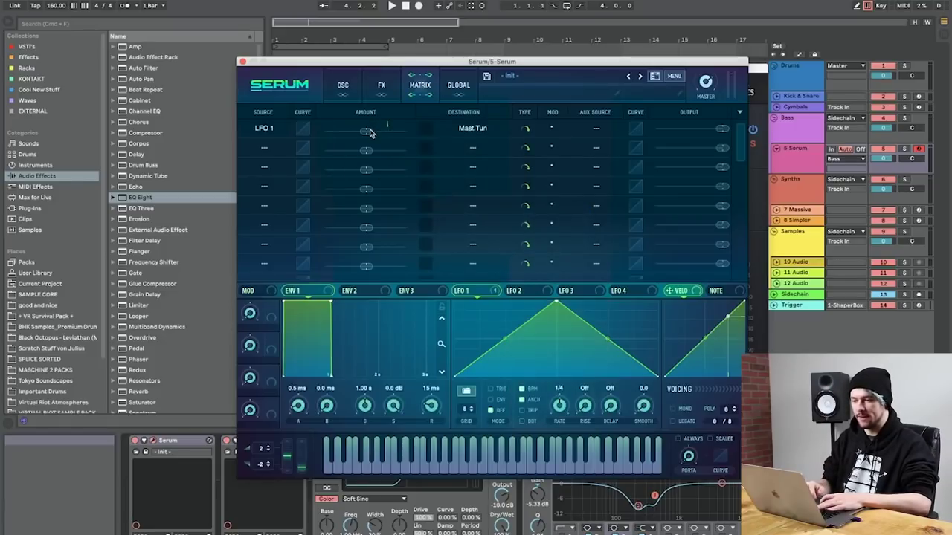
pyautogui.moveTo(371, 134)
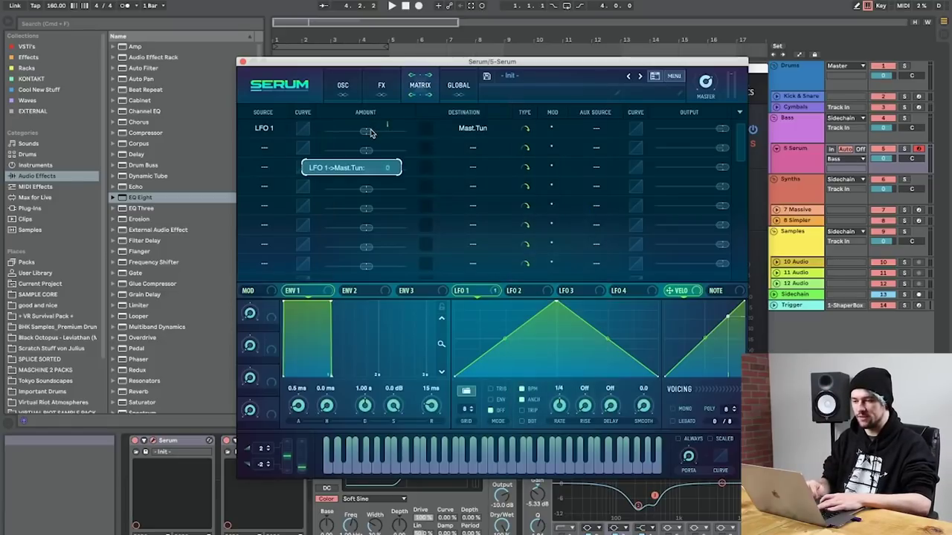
pyautogui.click(525, 129)
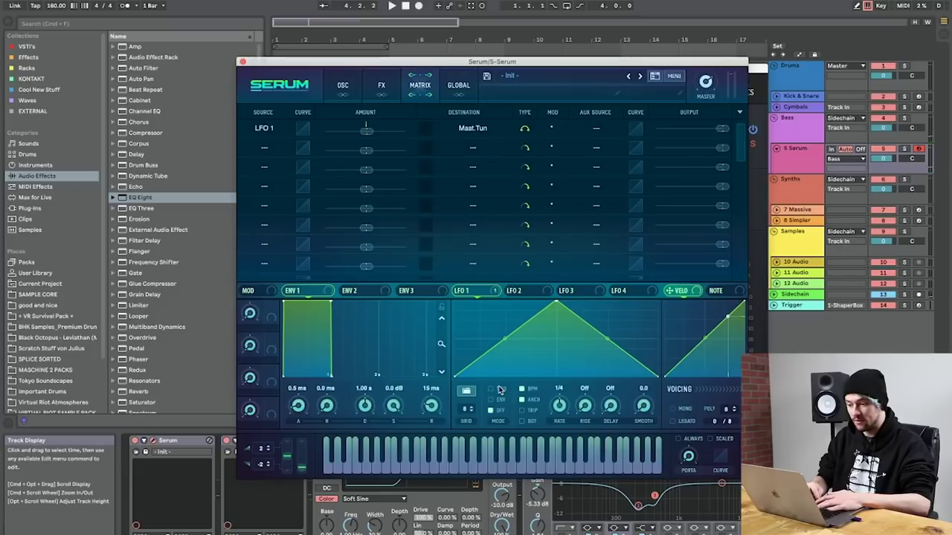
# Step: Set the bass Serum's LFO 1 rate to one bar and close the Serum and Texture windows
pyautogui.click(523, 389)
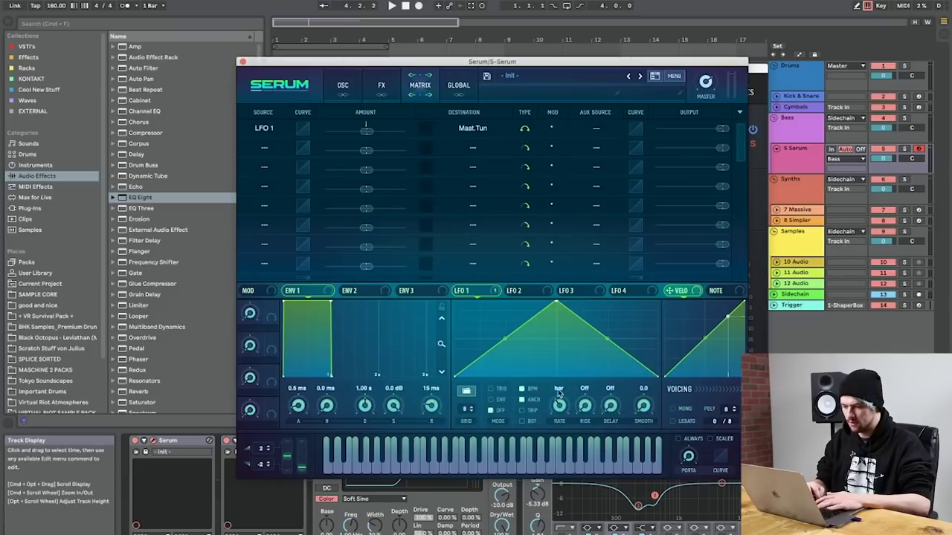
pyautogui.press('a')
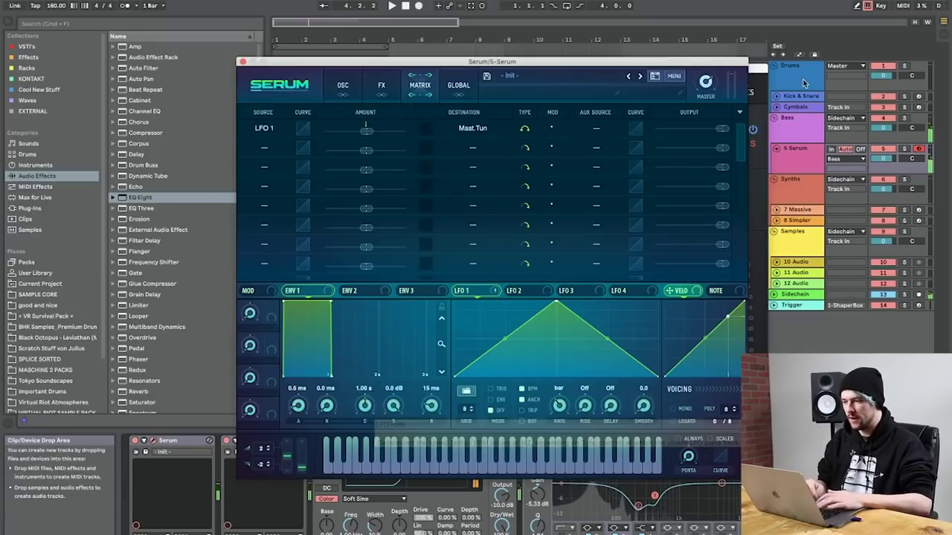
pyautogui.moveTo(698, 133); pyautogui.dragTo(695, 134)
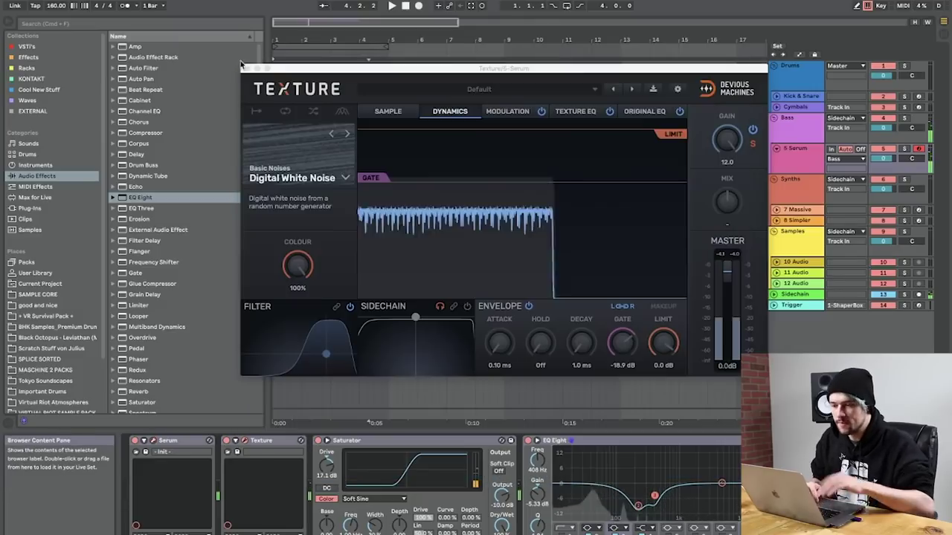
pyautogui.click(244, 69)
# Step: Trim the start of the bass Serum clip to 1.4.1 and play the arrangement from the beginning
pyautogui.click(341, 149)
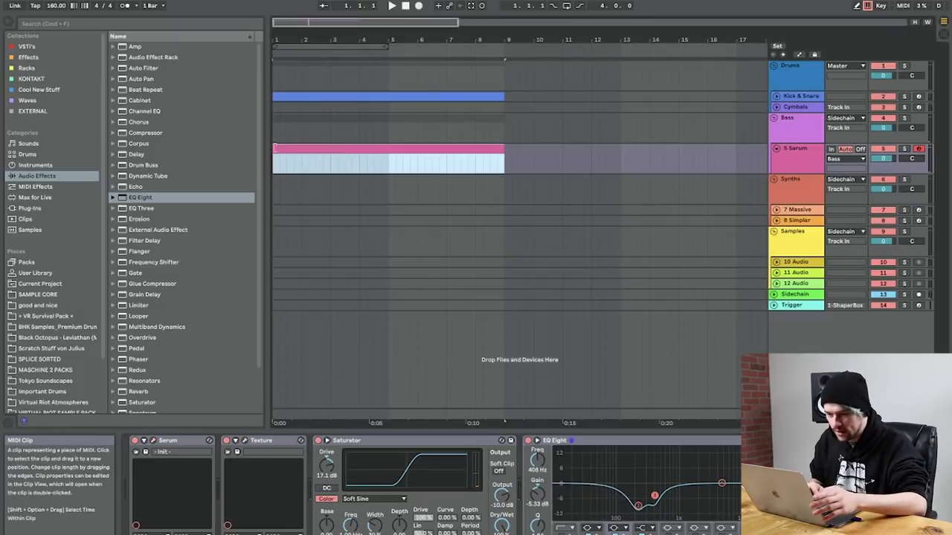
pyautogui.moveTo(273, 148); pyautogui.dragTo(288, 148)
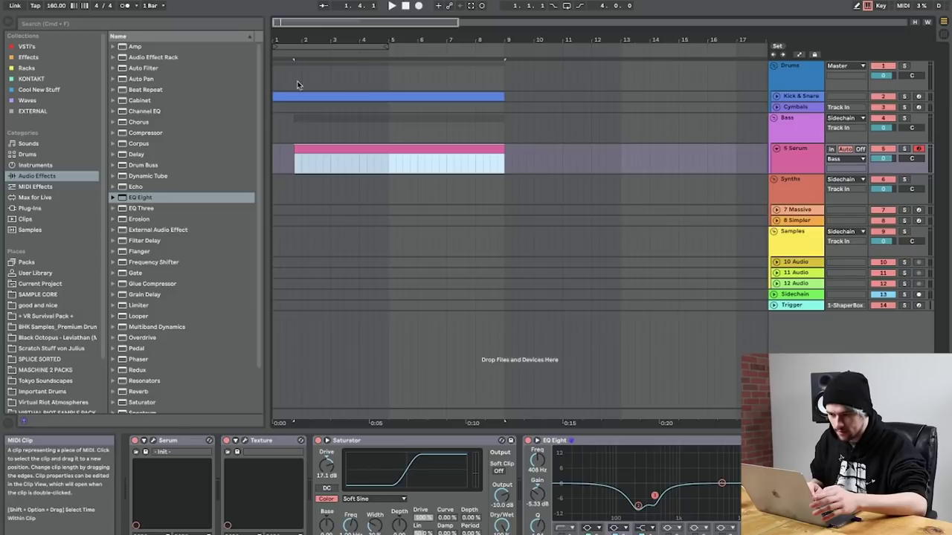
pyautogui.moveTo(278, 41); pyautogui.dragTo(395, 183)
pyautogui.press('space')
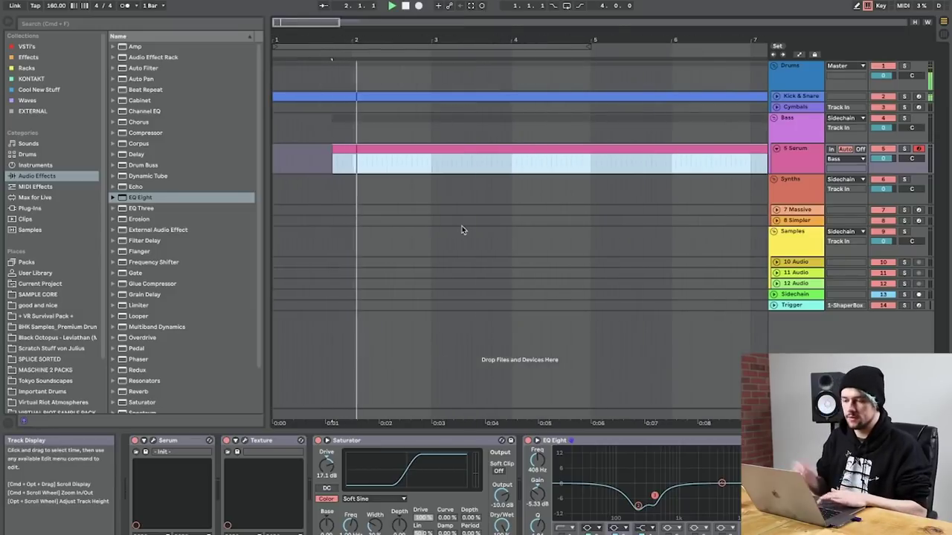
pyautogui.click(275, 159)
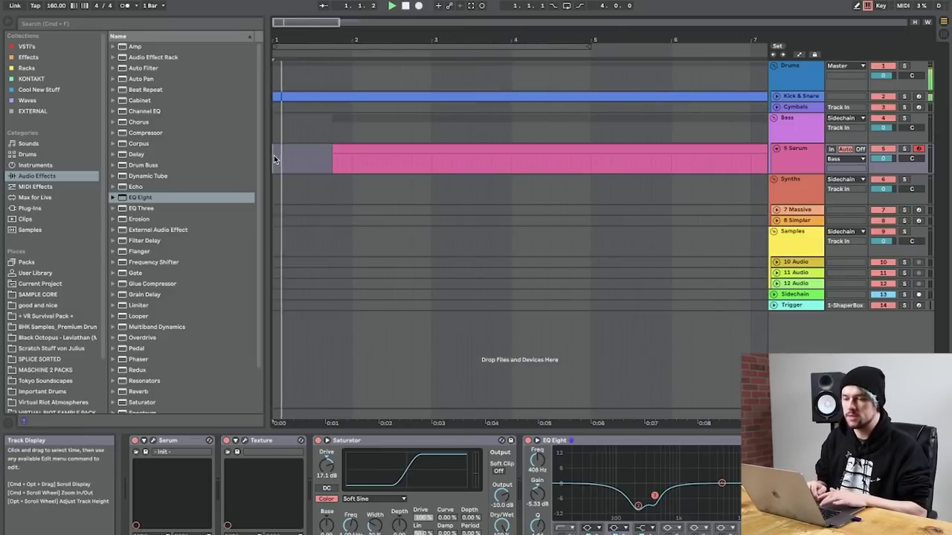
# Step: Add an E0 note to the bass Serum clip, sustained from 1.4 to the start of bar 3
pyautogui.doubleClick(359, 145)
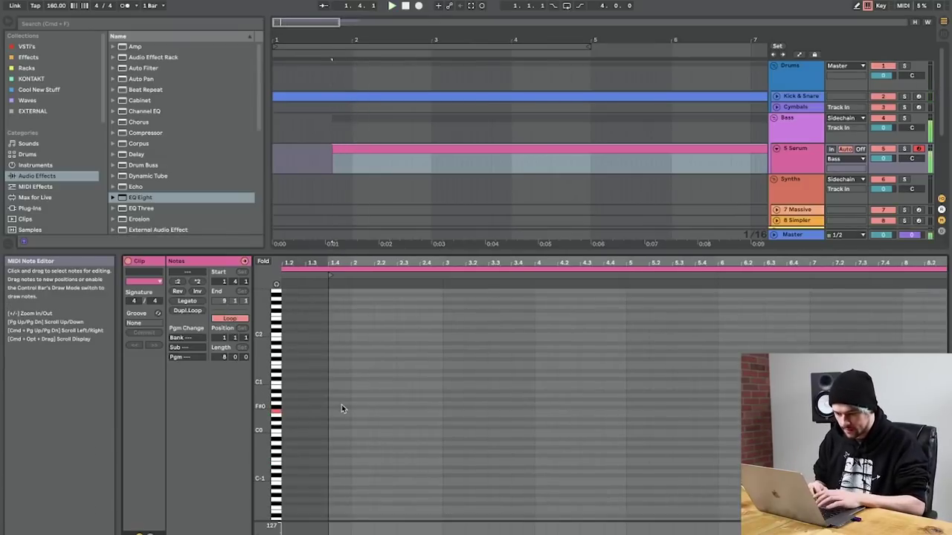
pyautogui.doubleClick(334, 414)
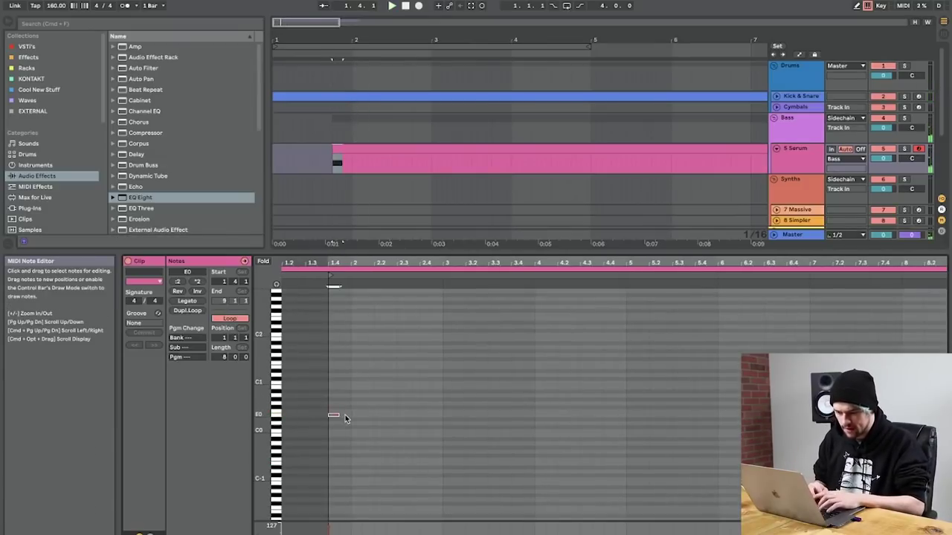
pyautogui.moveTo(338, 415); pyautogui.dragTo(438, 416)
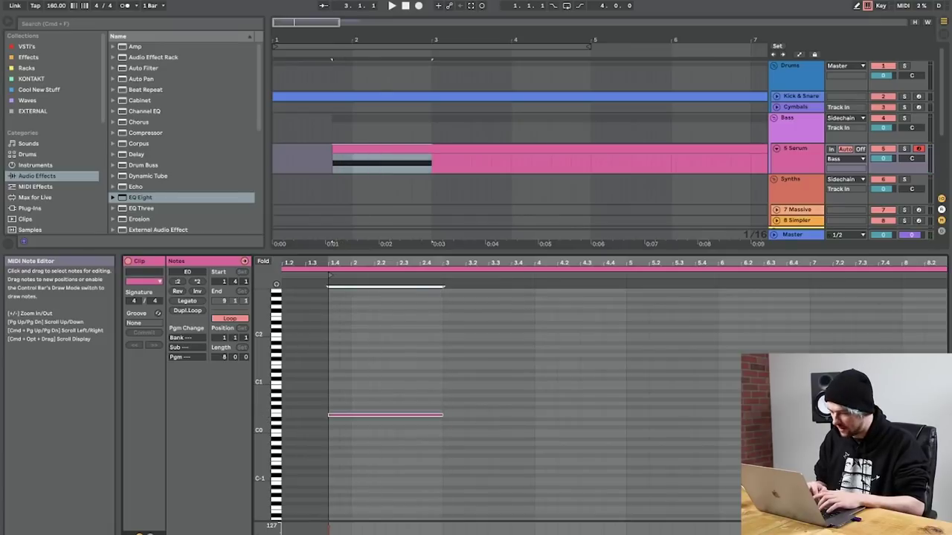
pyautogui.hotkey('shift', 'Tab')
# Step: Add a MIDI track below the bass Serum track in the Bass group and load Serum on it
pyautogui.click(793, 161)
pyautogui.press('super+shift+t')
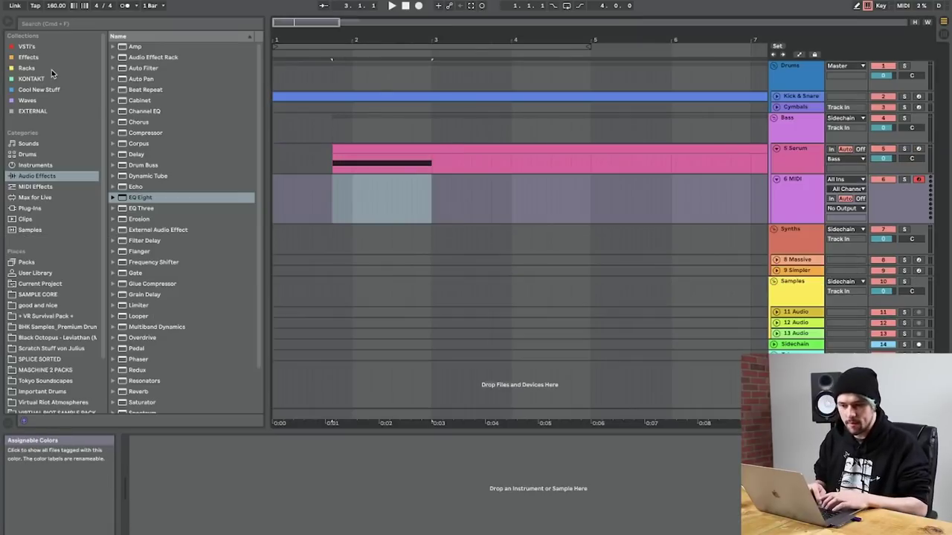
pyautogui.click(35, 47)
pyautogui.moveTo(140, 304); pyautogui.dragTo(613, 254)
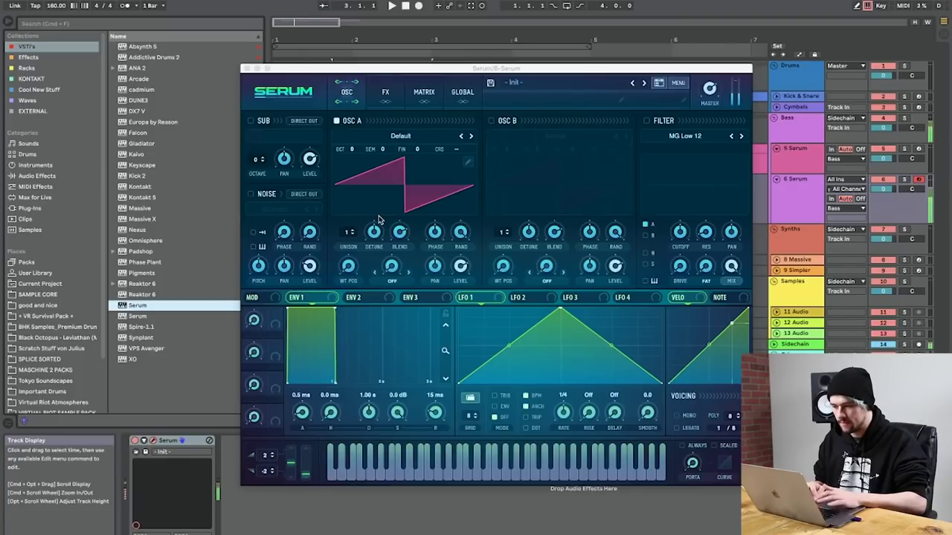
pyautogui.click(246, 68)
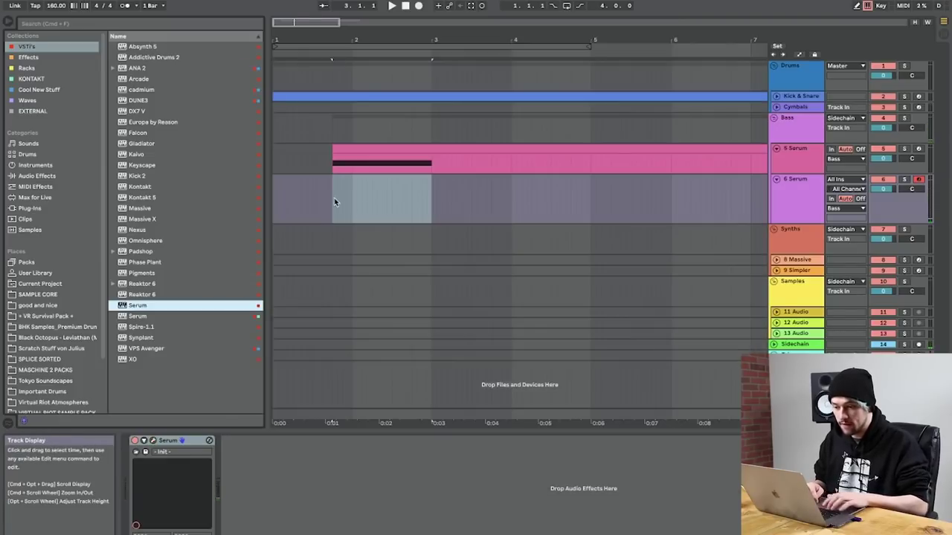
# Step: Create an empty two-beat MIDI clip on the new Serum track, from 1.1.1 to 1.3.1
pyautogui.moveTo(312, 190); pyautogui.dragTo(195, 189)
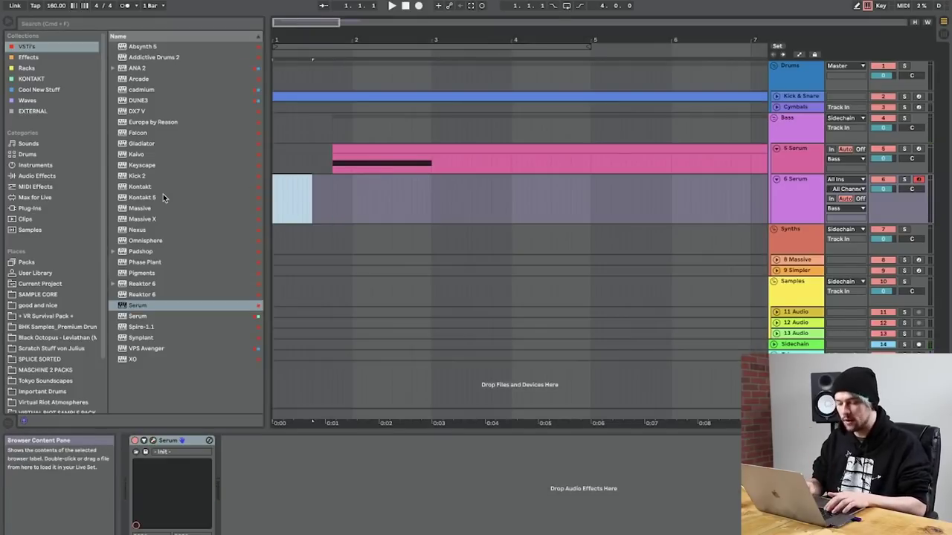
pyautogui.press('super+shift+m')
pyautogui.click(377, 413)
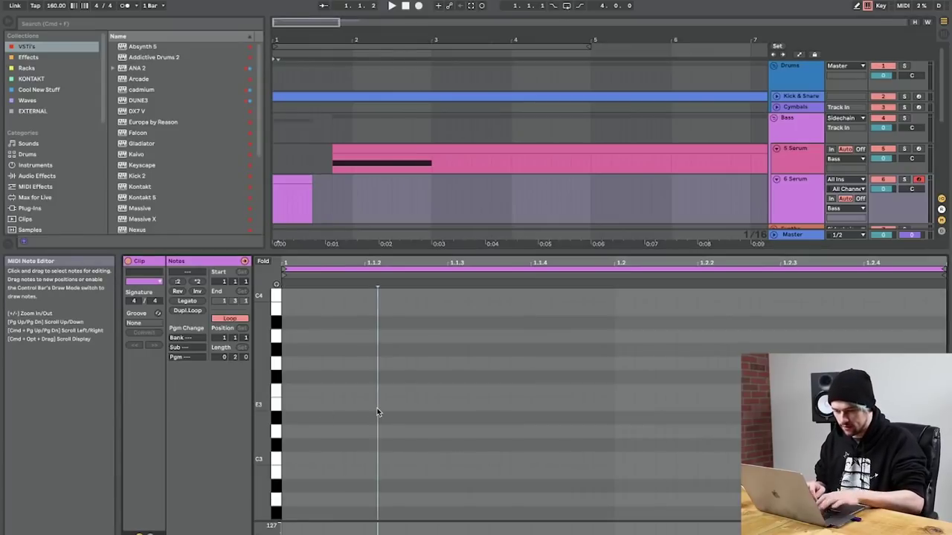
# Step: Fill the two-beat clip with four sixteenth-note E0 notes spaced an eighth note apart and audition them
pyautogui.press('pagedown')
pyautogui.press('pagedown')
pyautogui.press('pagedown')
pyautogui.press('pagedown')
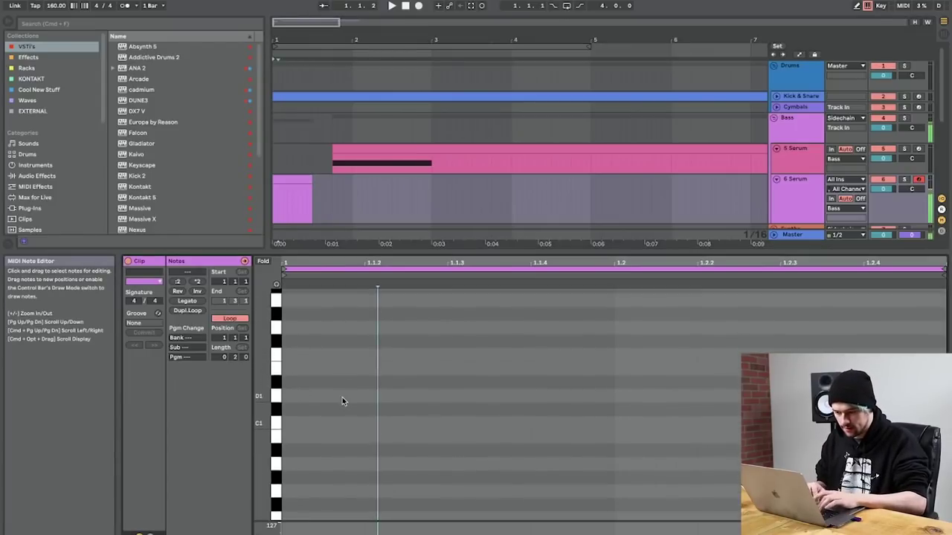
pyautogui.press('pageup')
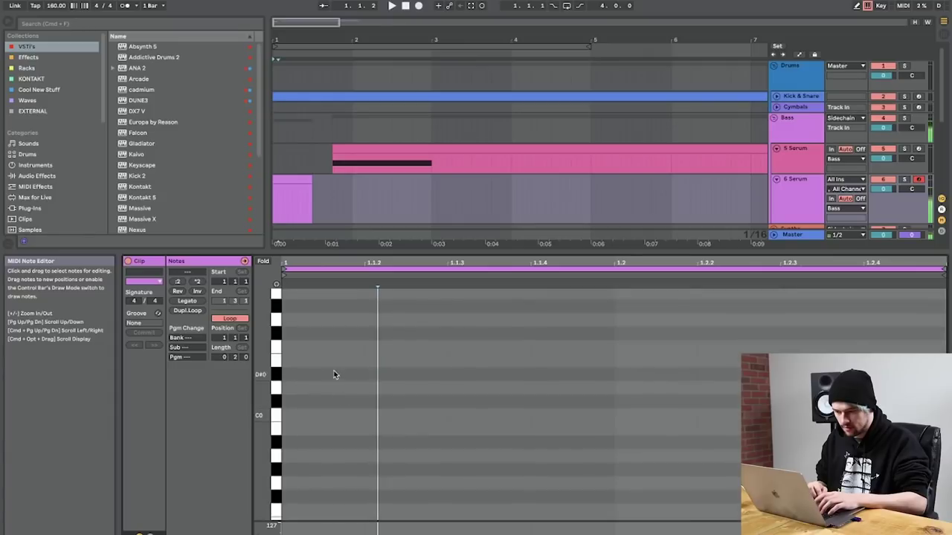
pyautogui.doubleClick(334, 361)
pyautogui.click(445, 330)
pyautogui.press('super+d')
pyautogui.press('super+d')
pyautogui.press('space')
pyautogui.press('m')
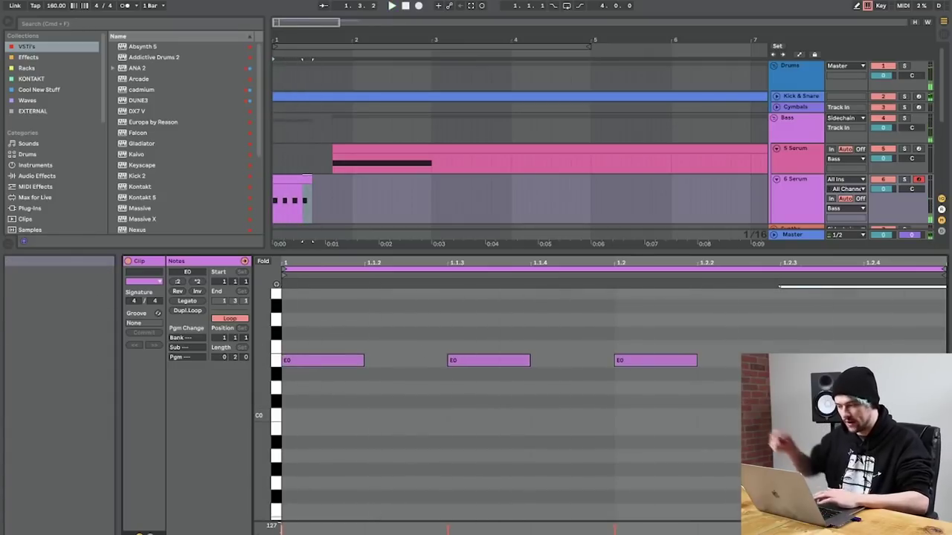
pyautogui.press('space')
# Step: Solo the new Serum track and loop playback over its two-beat clip, with its synth editor open
pyautogui.hotkey('shift', 'Tab')
pyautogui.click(789, 229)
pyautogui.click(789, 216)
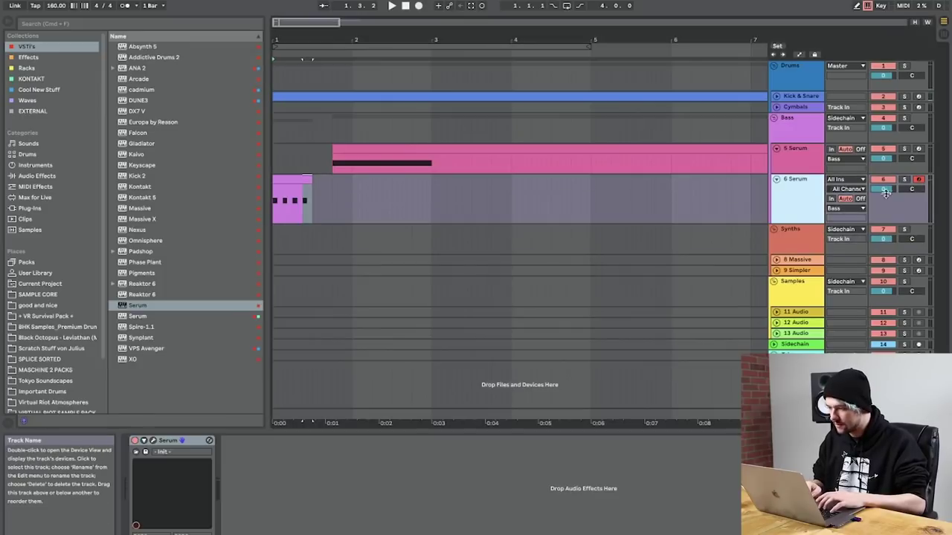
pyautogui.click(904, 180)
pyautogui.click(292, 203)
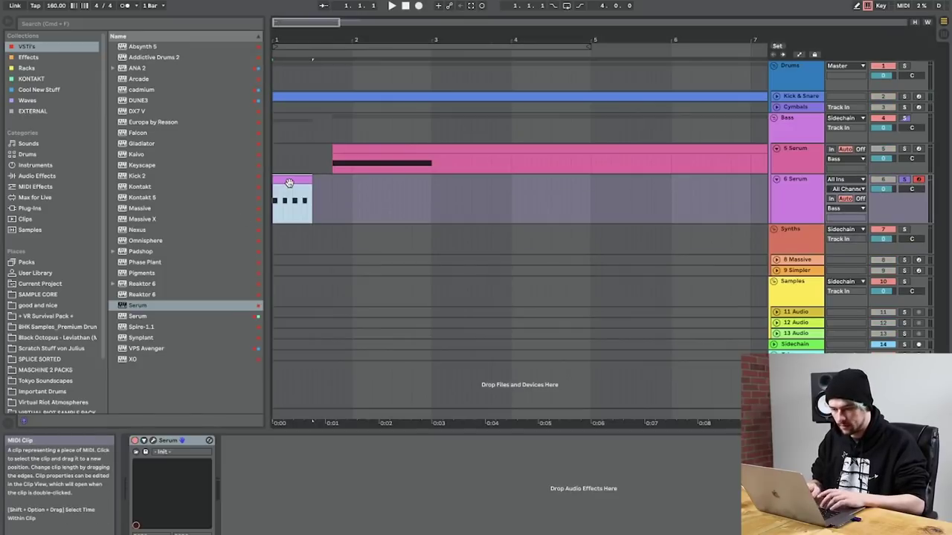
pyautogui.press('space')
pyautogui.click(153, 441)
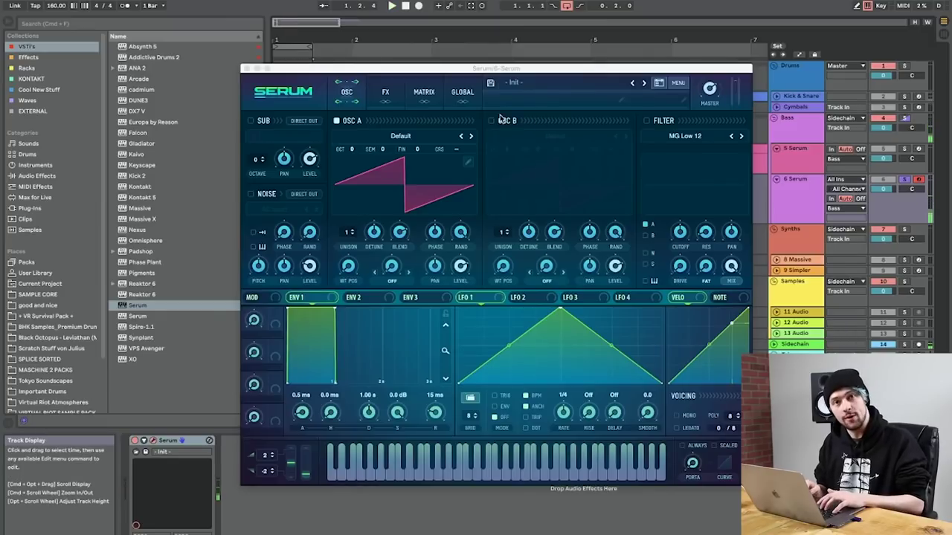
# Step: Try wavetables from the Leviathan 2 folder in oscillator A, including Space Laces Electro Table
pyautogui.click(404, 134)
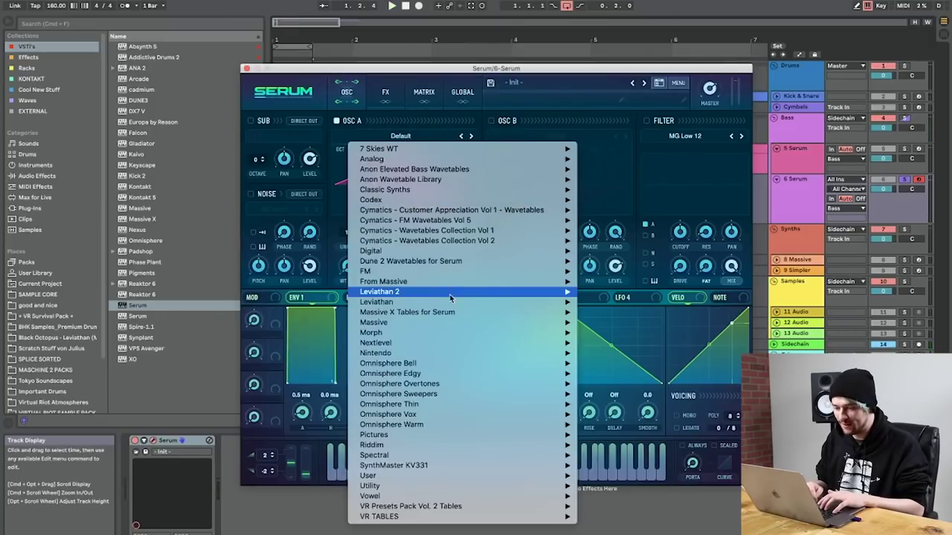
pyautogui.moveTo(450, 274)
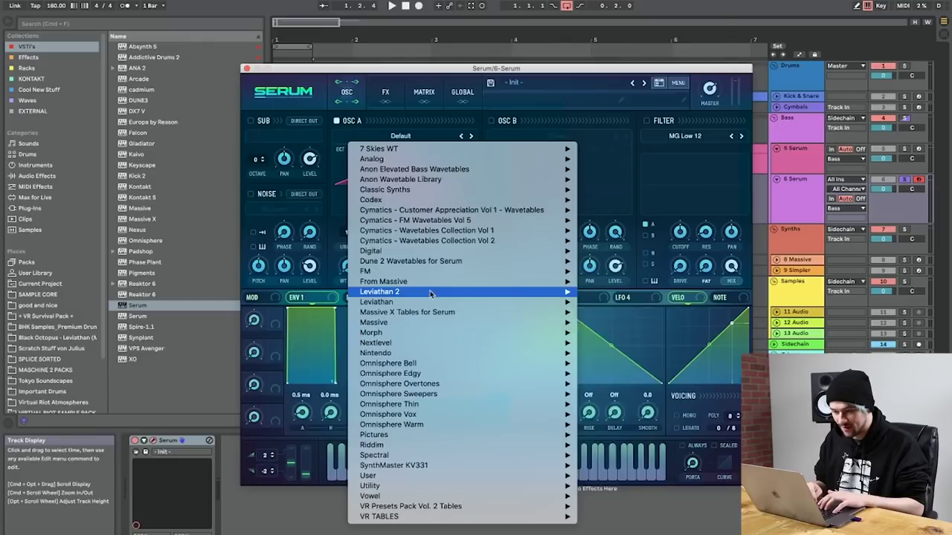
pyautogui.moveTo(429, 293)
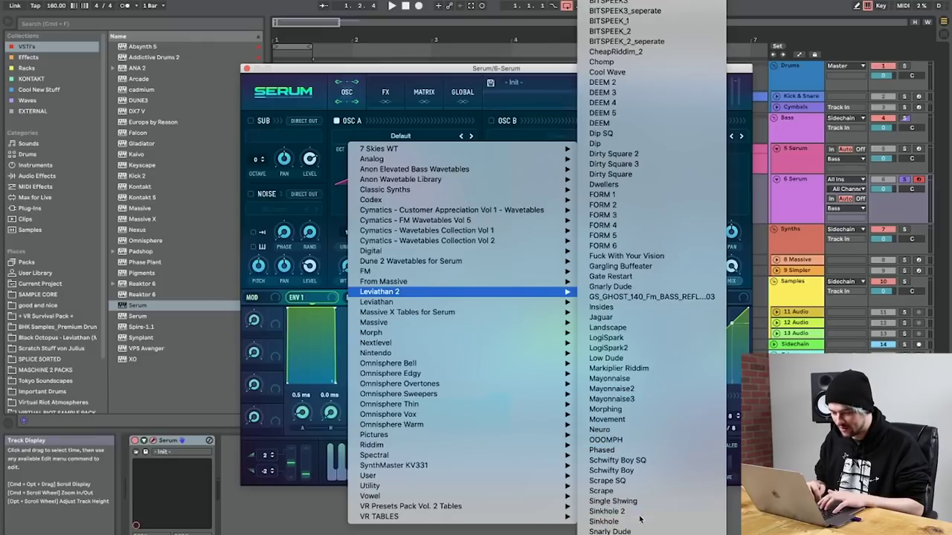
pyautogui.click(639, 517)
pyautogui.click(471, 136)
pyautogui.click(470, 136)
pyautogui.press('space')
# Step: Load the Basic Shapes wavetable in oscillator A, using its saw position and 16 unison voices
pyautogui.click(433, 137)
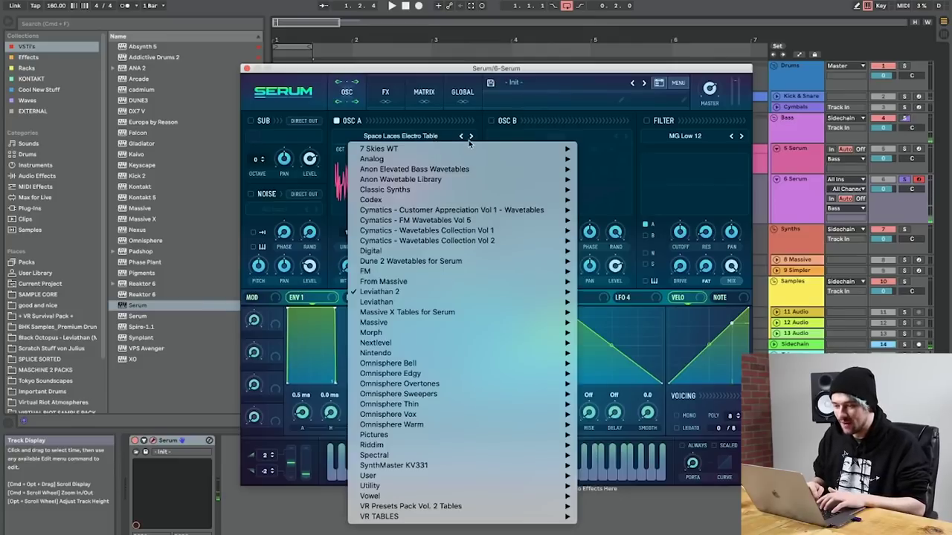
pyautogui.moveTo(520, 160)
pyautogui.click(650, 189)
pyautogui.moveTo(350, 266); pyautogui.dragTo(404, 278)
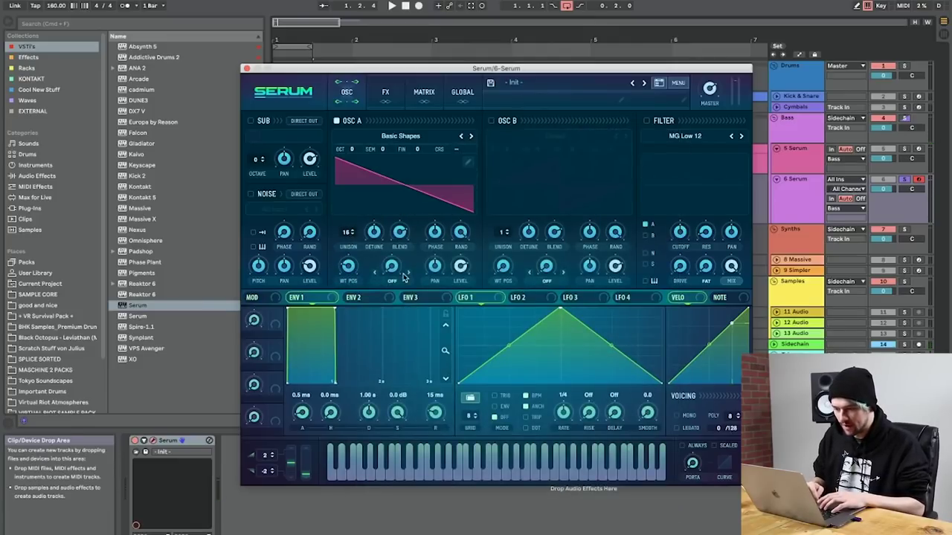
# Step: Modulate oscillator A's Sync warp with a rising-ramp LFO 1 in Trig mode at 1/16, and raise its octave to +2
pyautogui.moveTo(469, 301); pyautogui.dragTo(392, 275)
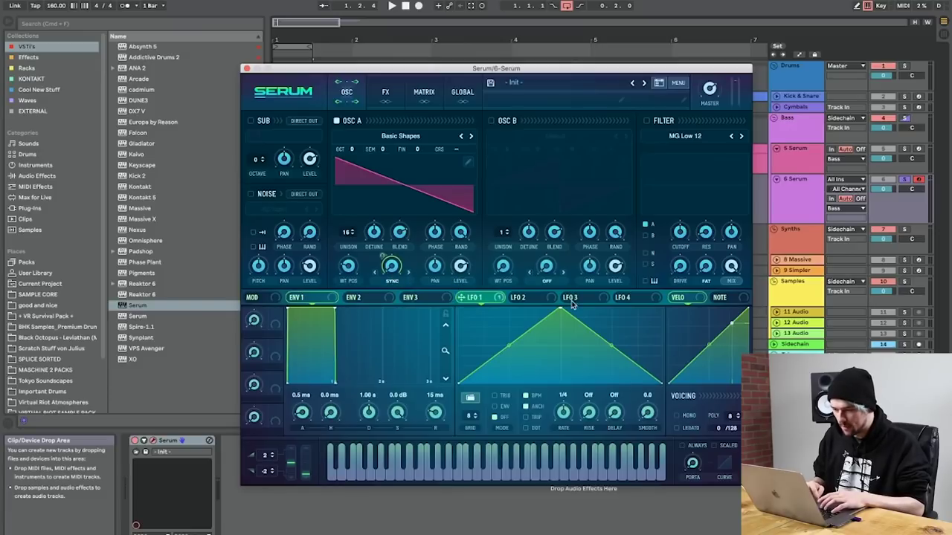
pyautogui.moveTo(557, 309); pyautogui.dragTo(662, 309)
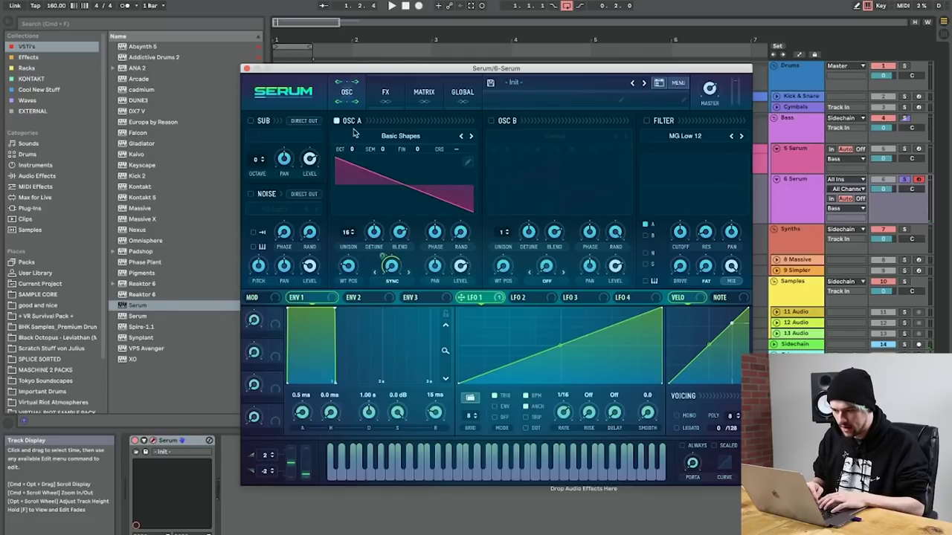
pyautogui.moveTo(352, 149); pyautogui.dragTo(352, 139)
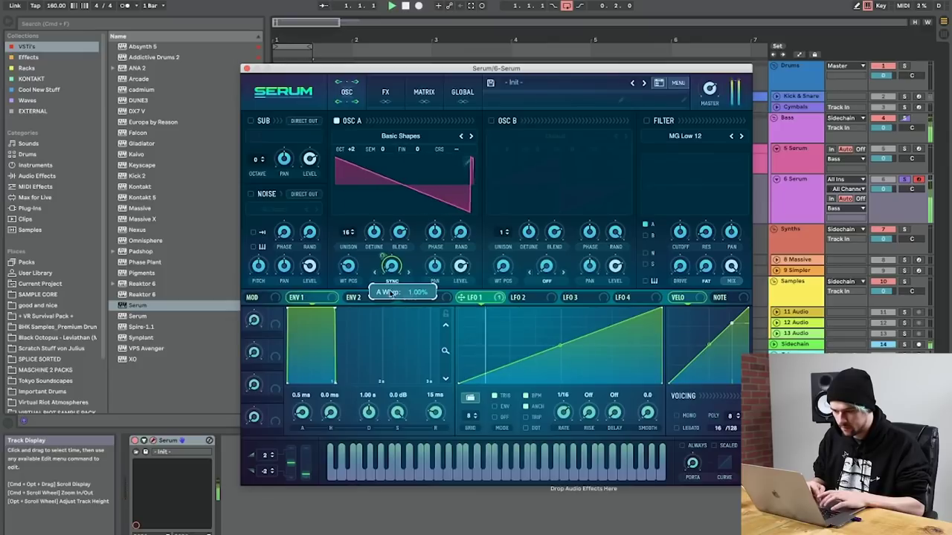
# Step: Raise oscillator A's unison detune to 0.60 while the loop plays
pyautogui.moveTo(346, 149); pyautogui.dragTo(346, 138)
pyautogui.moveTo(373, 230); pyautogui.dragTo(376, 199)
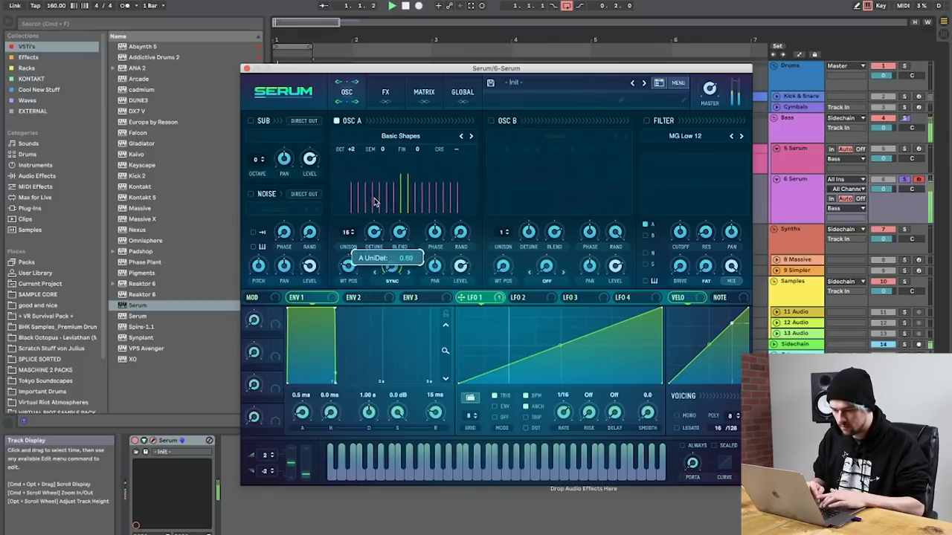
# Step: Compare unison widths of 0 and 100 for both oscillators in the synth's global settings
pyautogui.click(462, 92)
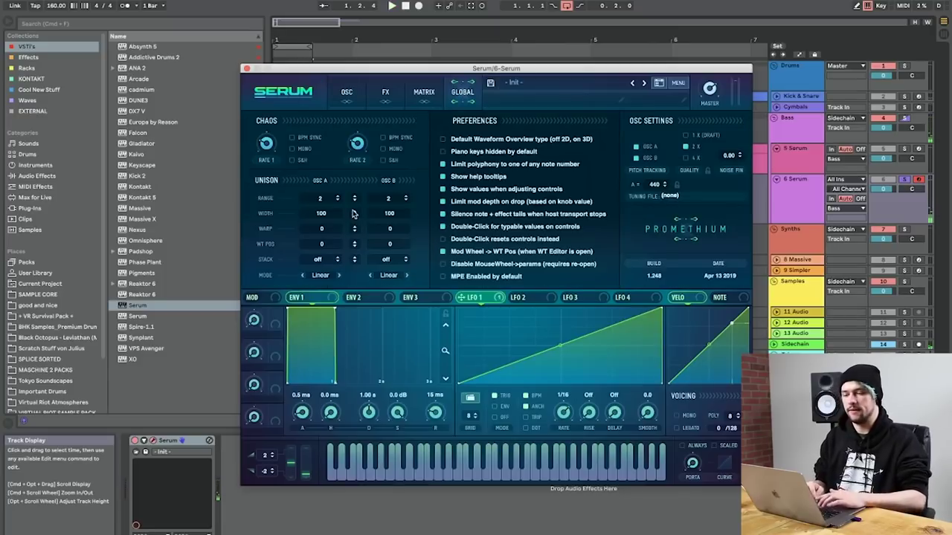
pyautogui.click(462, 92)
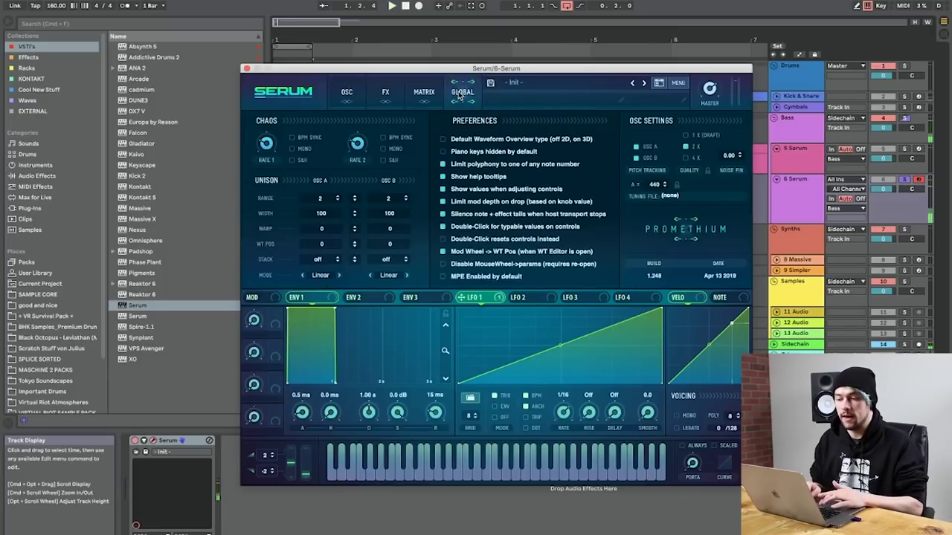
pyautogui.click(346, 93)
pyautogui.click(448, 91)
pyautogui.click(336, 90)
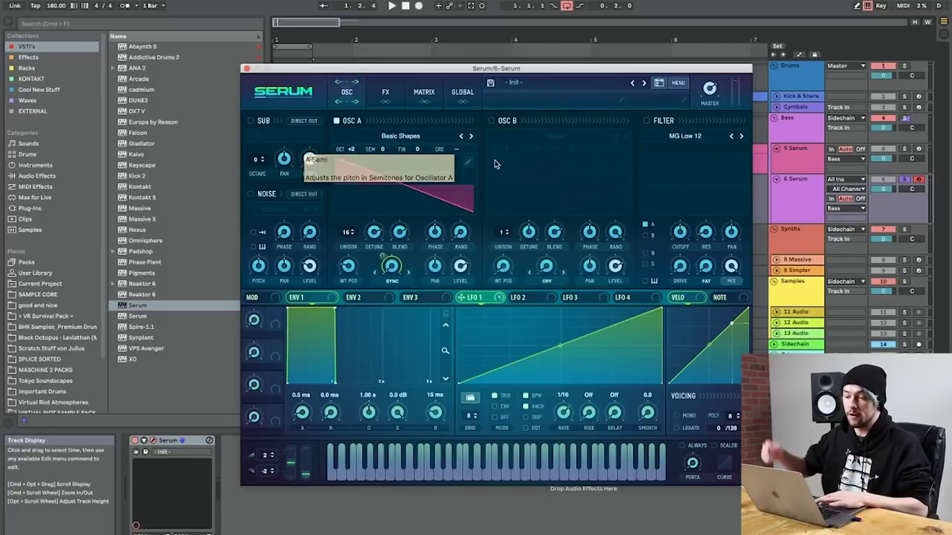
pyautogui.click(462, 93)
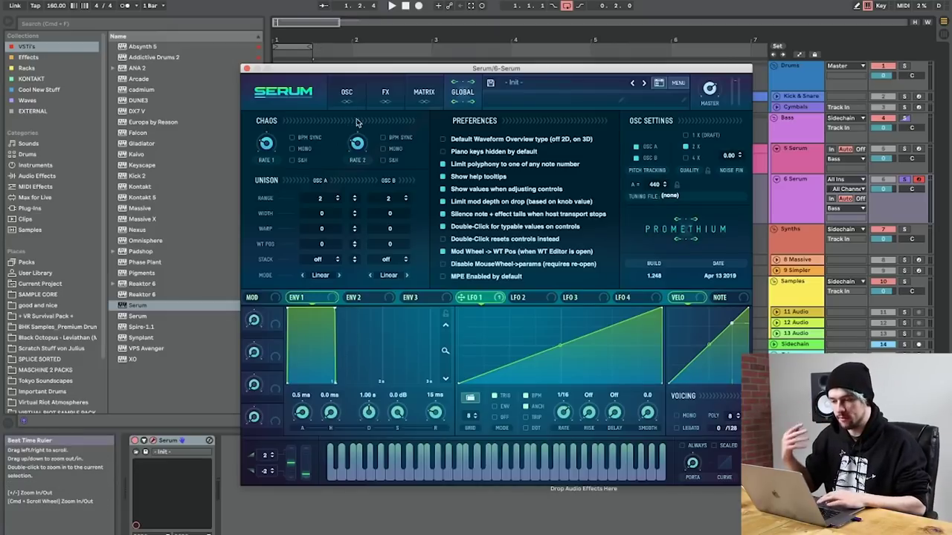
pyautogui.moveTo(361, 195); pyautogui.dragTo(393, 40)
pyautogui.press('space')
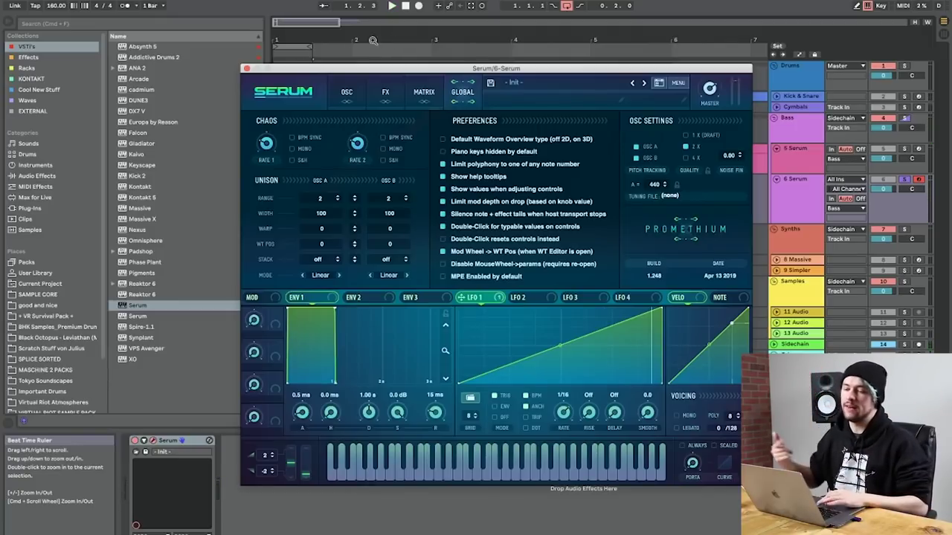
# Step: Set the unison width of oscillators A and B to 0 and return to the oscillator page
pyautogui.click(347, 95)
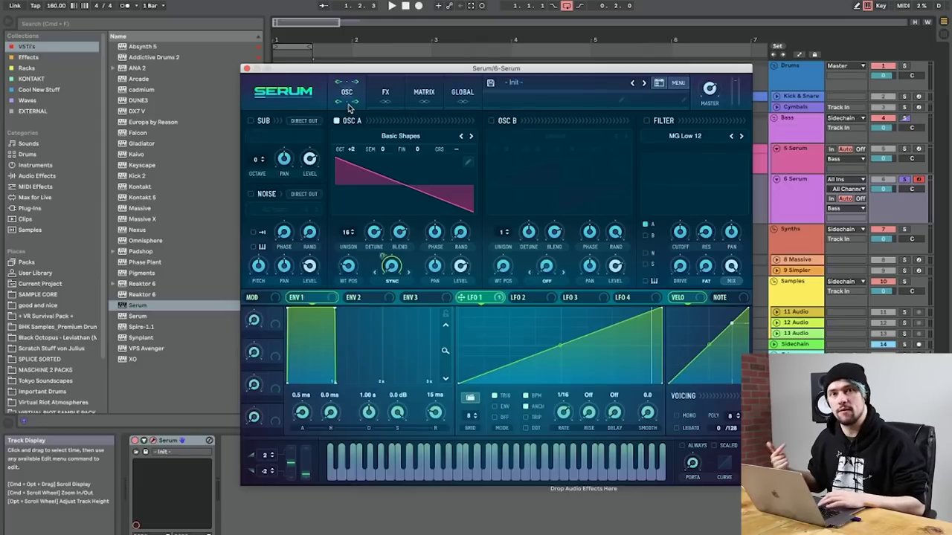
pyautogui.click(461, 94)
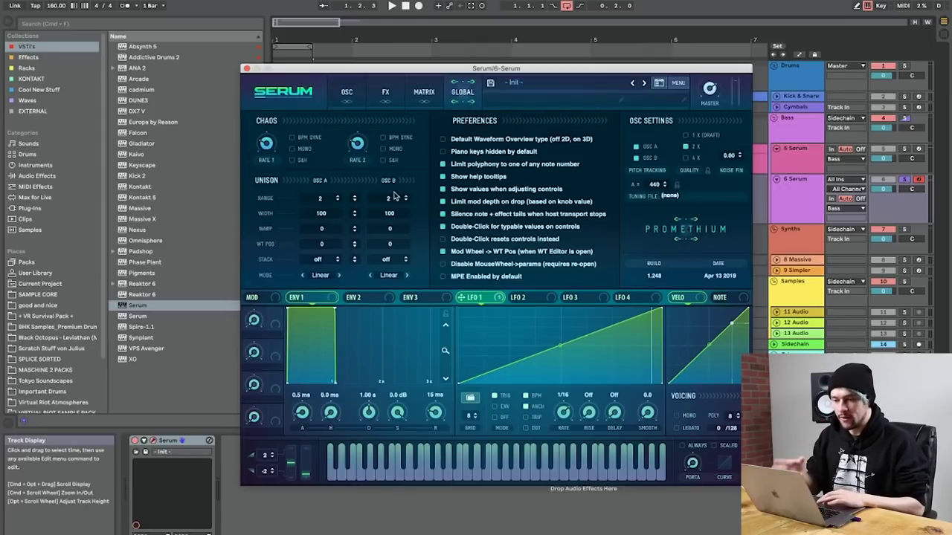
pyautogui.click(356, 215)
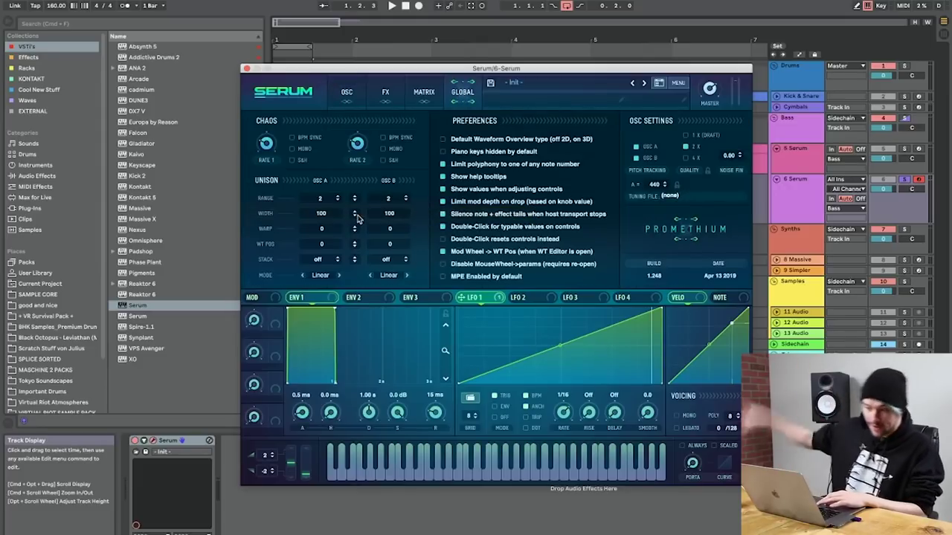
pyautogui.click(355, 215)
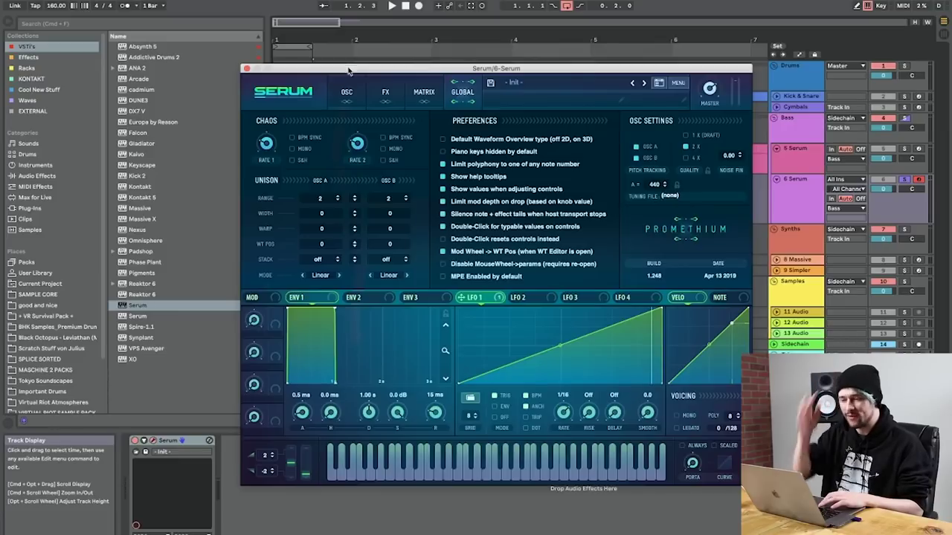
pyautogui.click(347, 92)
pyautogui.moveTo(376, 220)
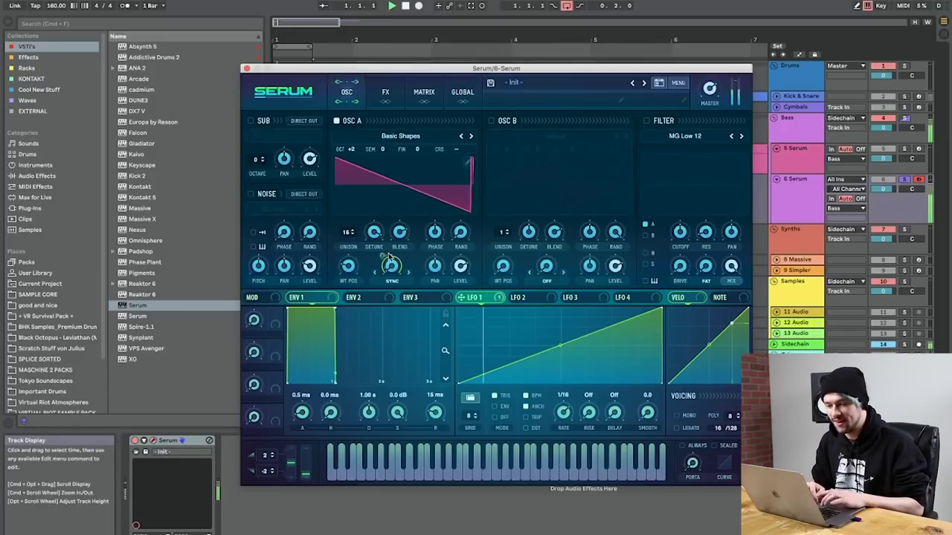
# Step: Enable the filter as HP 12 with LFO 1 modulating its cutoff, and shorten LFO 1's ramp so it peaks earlier
pyautogui.click(655, 123)
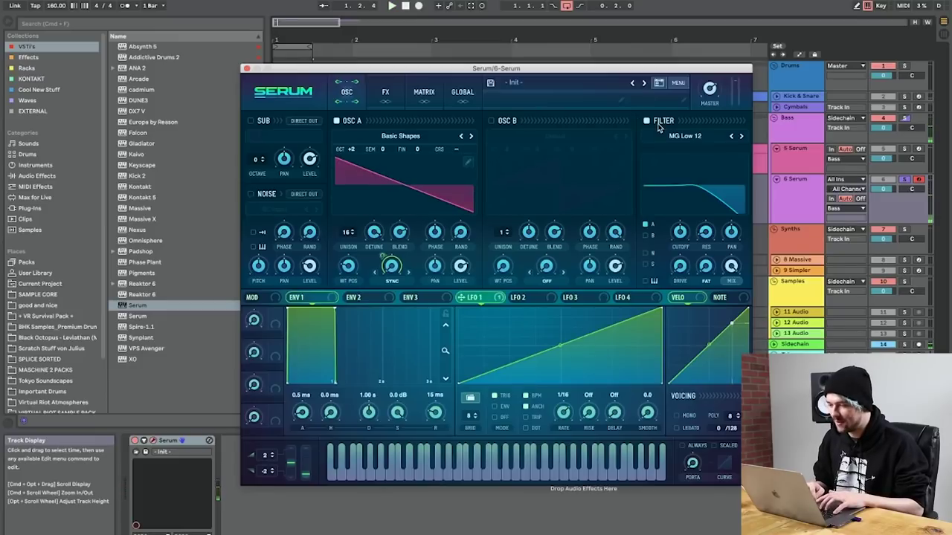
pyautogui.click(674, 136)
pyautogui.moveTo(699, 158)
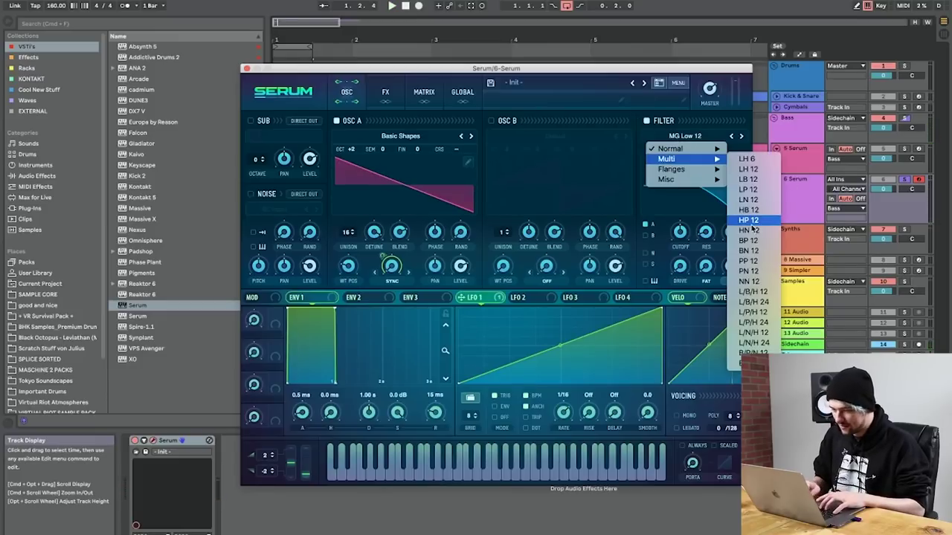
pyautogui.click(750, 220)
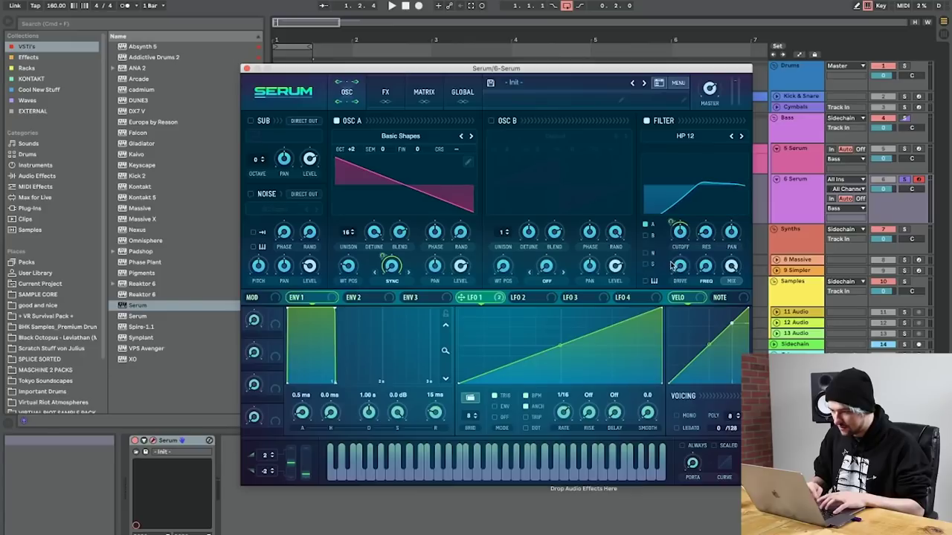
pyautogui.moveTo(660, 308); pyautogui.dragTo(616, 286)
pyautogui.moveTo(382, 257); pyautogui.dragTo(384, 279)
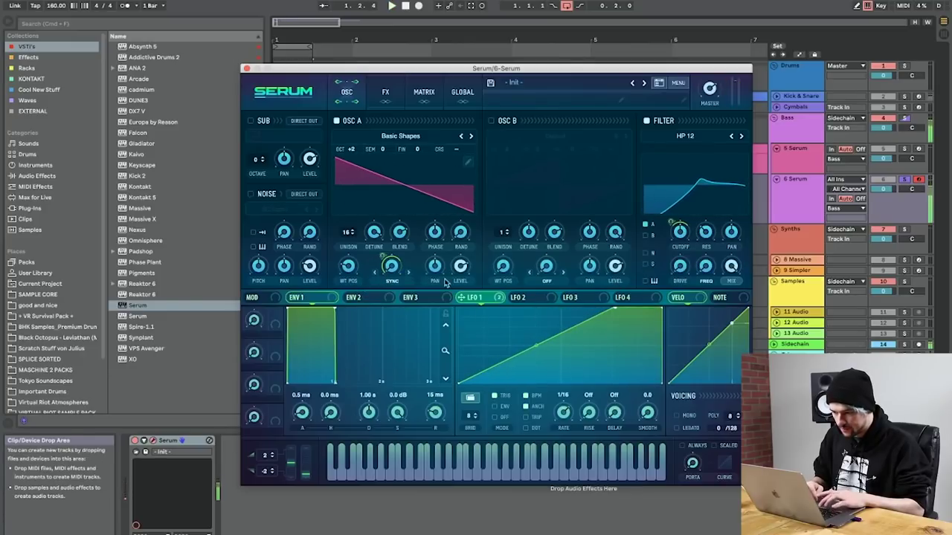
# Step: Modulate oscillator A's level with LFO 2, running in Trig mode at a rate of 1/16
pyautogui.click(527, 297)
pyautogui.moveTo(513, 298); pyautogui.dragTo(460, 266)
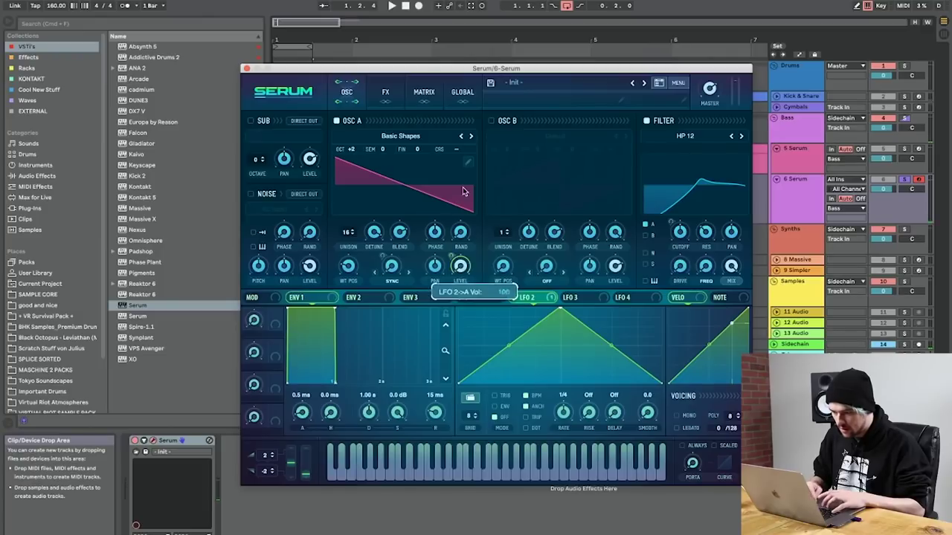
pyautogui.press('space')
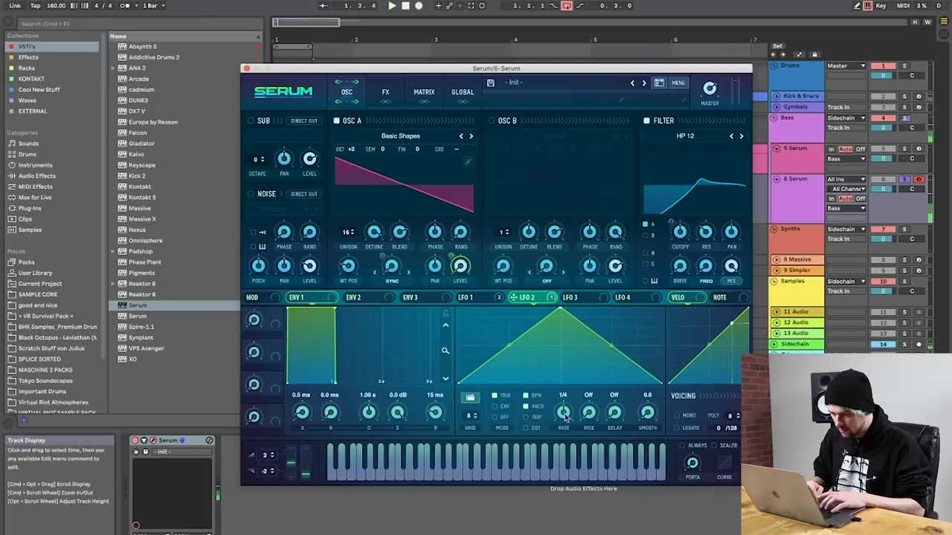
pyautogui.moveTo(568, 412); pyautogui.dragTo(567, 422)
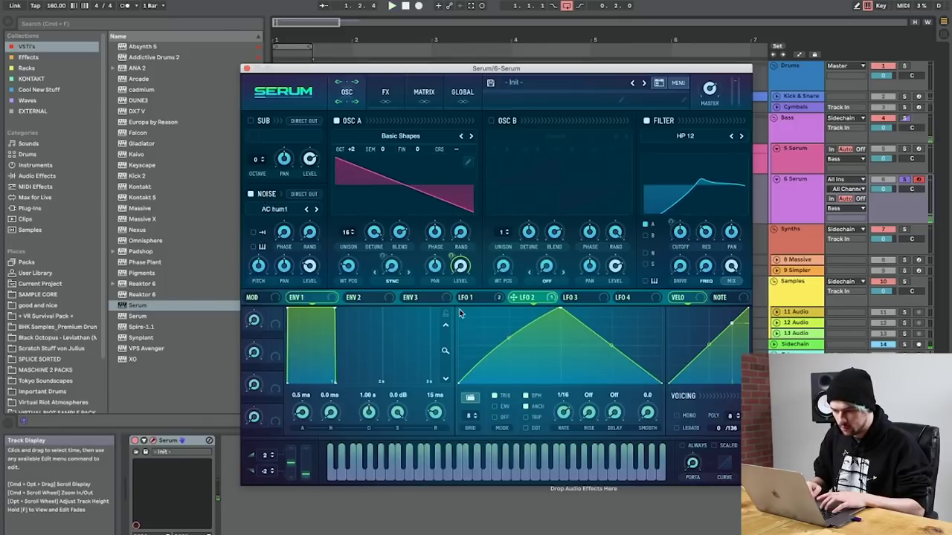
# Step: Load the BrightWhite sample in the noise oscillator and modulate its level with LFO 2
pyautogui.moveTo(525, 297); pyautogui.dragTo(309, 273)
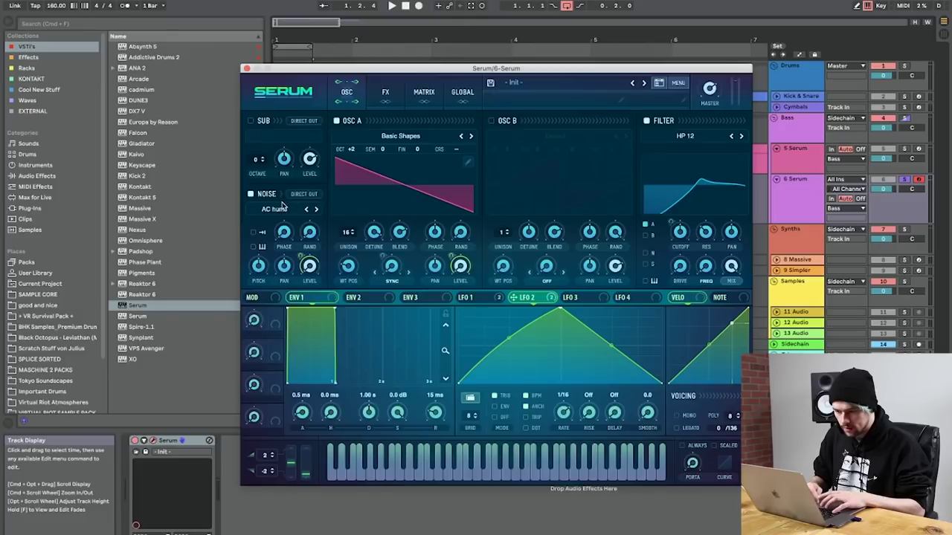
pyautogui.click(274, 209)
pyautogui.moveTo(272, 216)
pyautogui.click(404, 263)
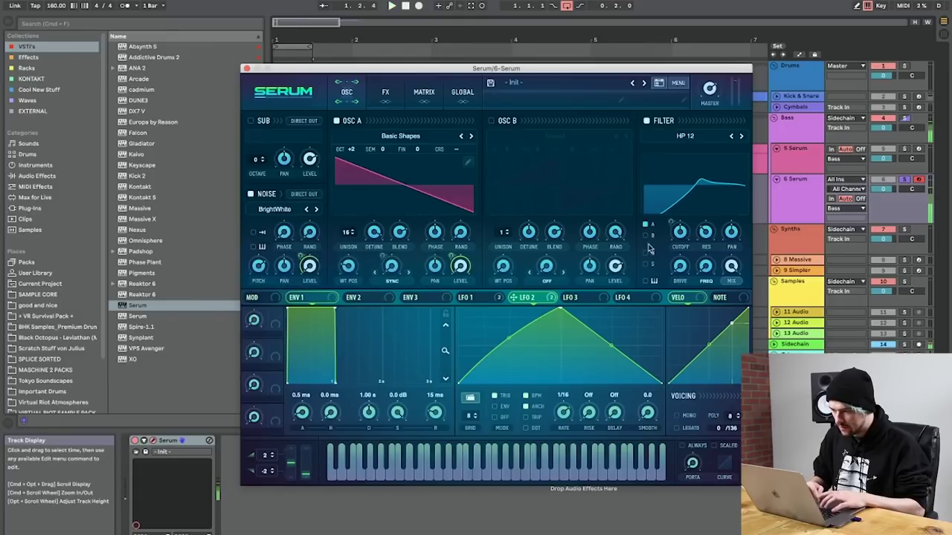
# Step: Enable the Hyper/Dimension, Distortion and Compressor effects, with multiband compression and adjusted compressor gain
pyautogui.click(386, 91)
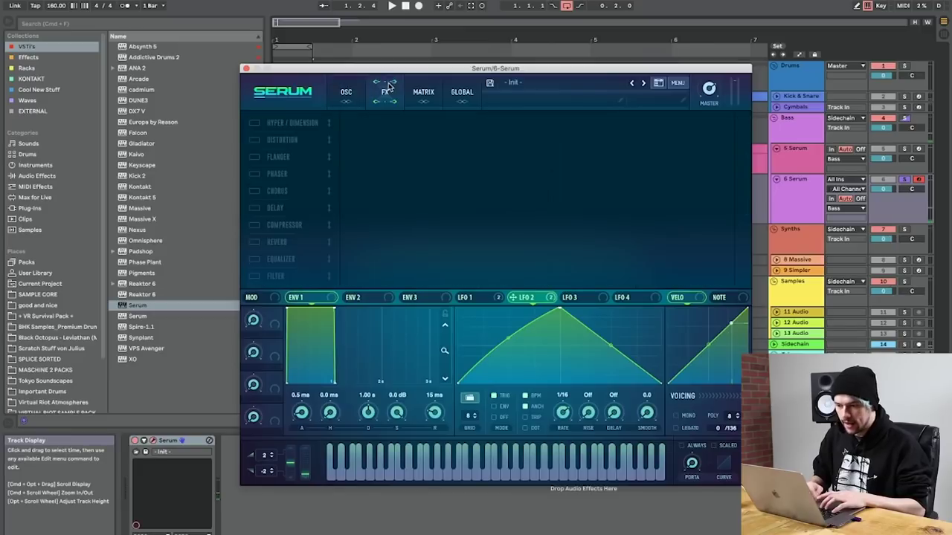
pyautogui.click(255, 123)
pyautogui.click(255, 226)
pyautogui.click(254, 140)
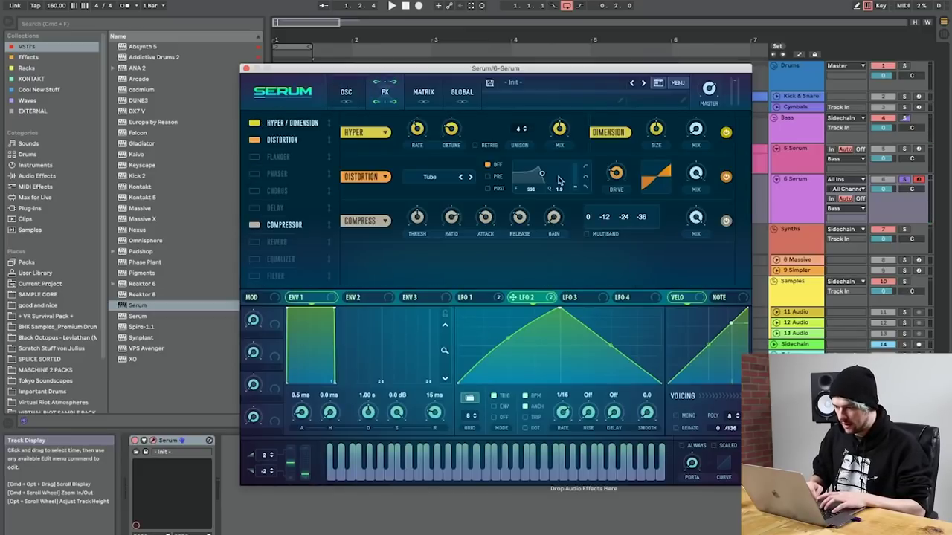
pyautogui.click(587, 234)
pyautogui.moveTo(553, 217); pyautogui.dragTo(551, 173)
pyautogui.press('space')
# Step: Set the Hyper effect's unison to 7 voices and adjust its detune while auditioning the loop
pyautogui.moveTo(519, 128); pyautogui.dragTo(515, 164)
pyautogui.press('space')
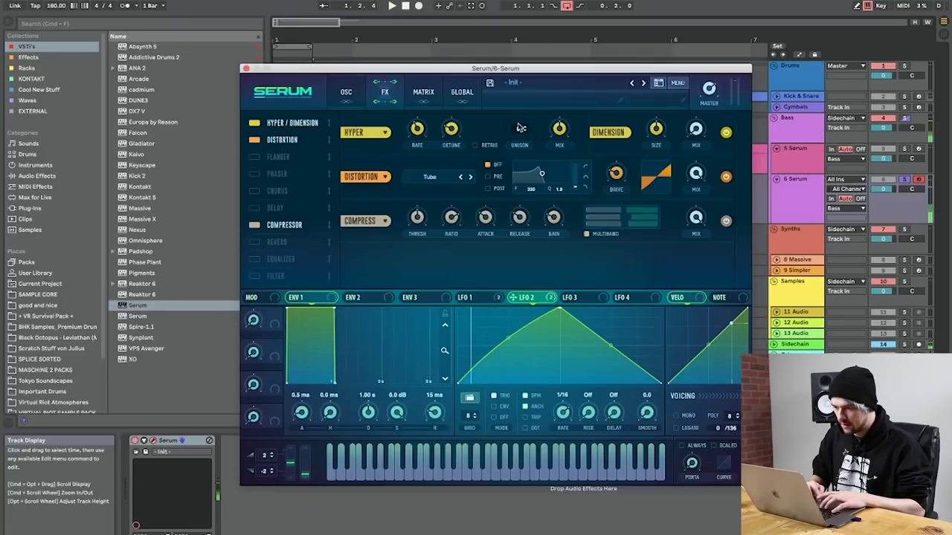
pyautogui.moveTo(520, 128); pyautogui.dragTo(519, 91)
pyautogui.press('space')
pyautogui.moveTo(449, 129); pyautogui.dragTo(425, 84)
pyautogui.press('space')
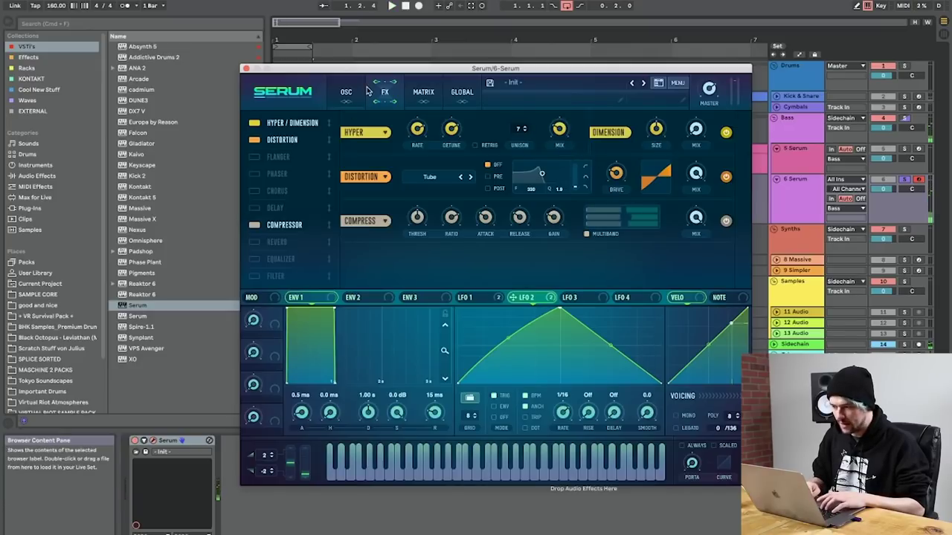
# Step: Add a Cmb + filter effect between the distortion and the compressor
pyautogui.click(255, 276)
pyautogui.click(406, 220)
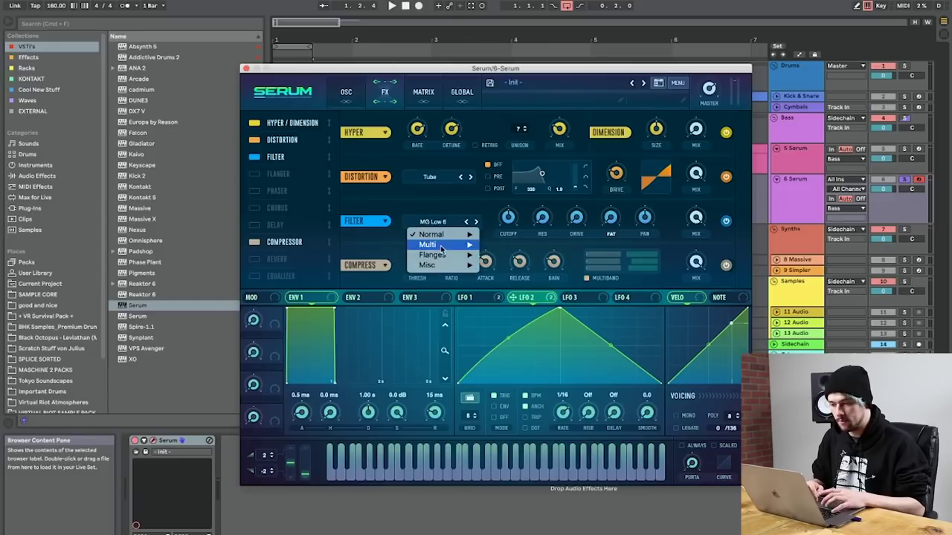
pyautogui.moveTo(446, 257)
pyautogui.click(510, 239)
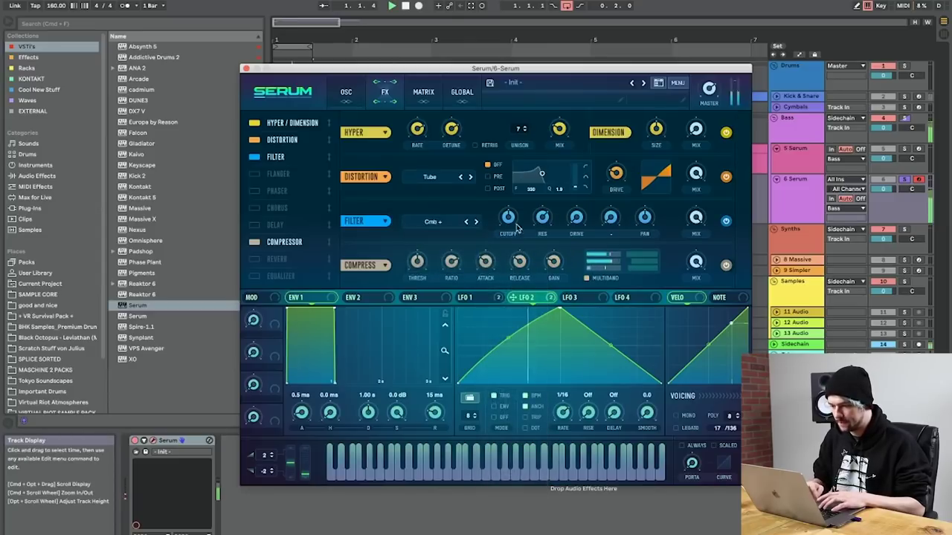
# Step: Modulate the comb filter effect's cutoff with LFO 1 and its resonance with LFO 2
pyautogui.moveTo(461, 297); pyautogui.dragTo(501, 219)
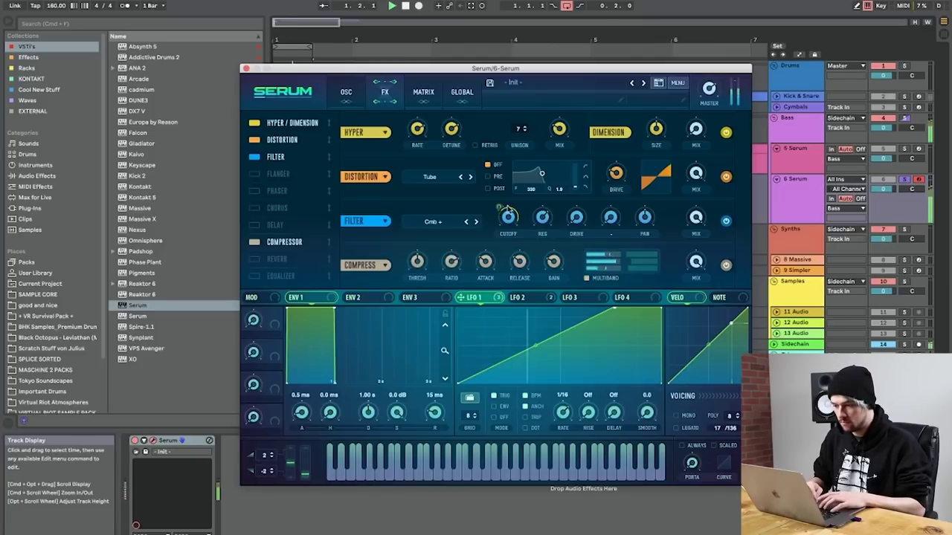
pyautogui.click(530, 299)
pyautogui.moveTo(533, 302); pyautogui.dragTo(542, 217)
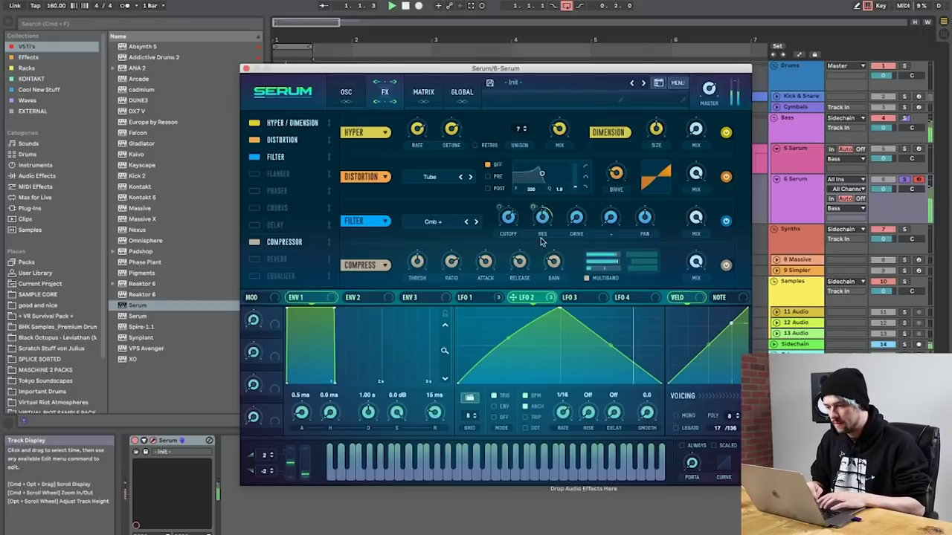
pyautogui.click(350, 85)
pyautogui.click(384, 88)
pyautogui.moveTo(513, 235)
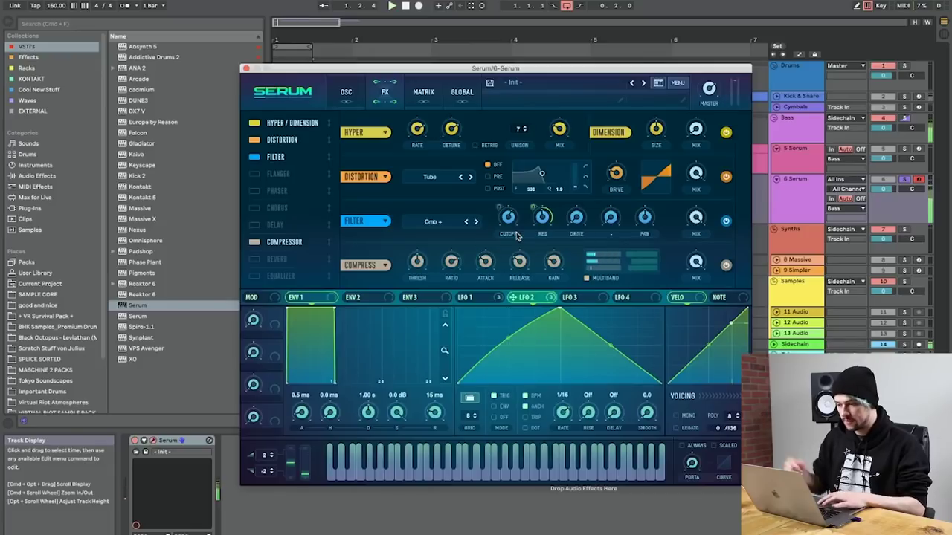
pyautogui.click(489, 299)
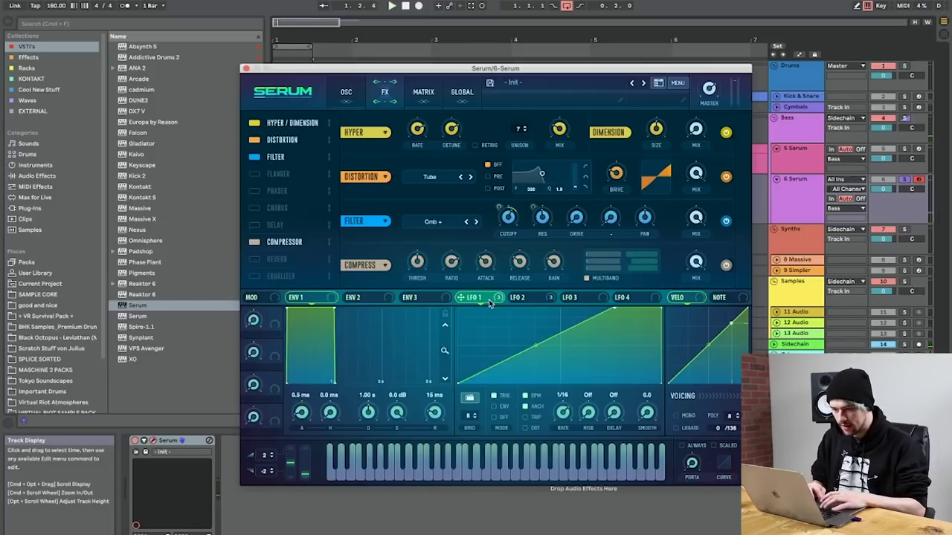
# Step: Hide the plug-in windows, select the 6 Serum track and show its synth editor again
pyautogui.press('super+alt+p')
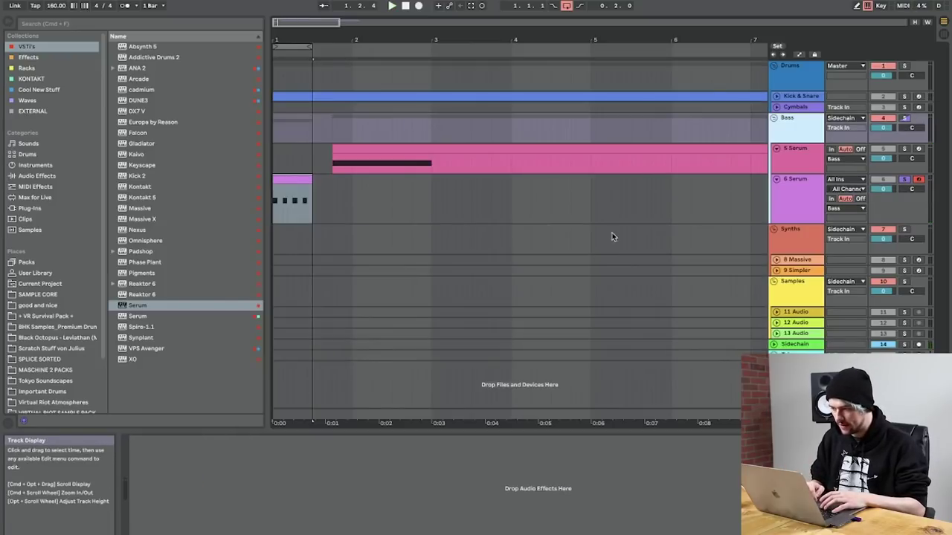
pyautogui.click(802, 162)
pyautogui.click(793, 203)
pyautogui.press('super+alt+p')
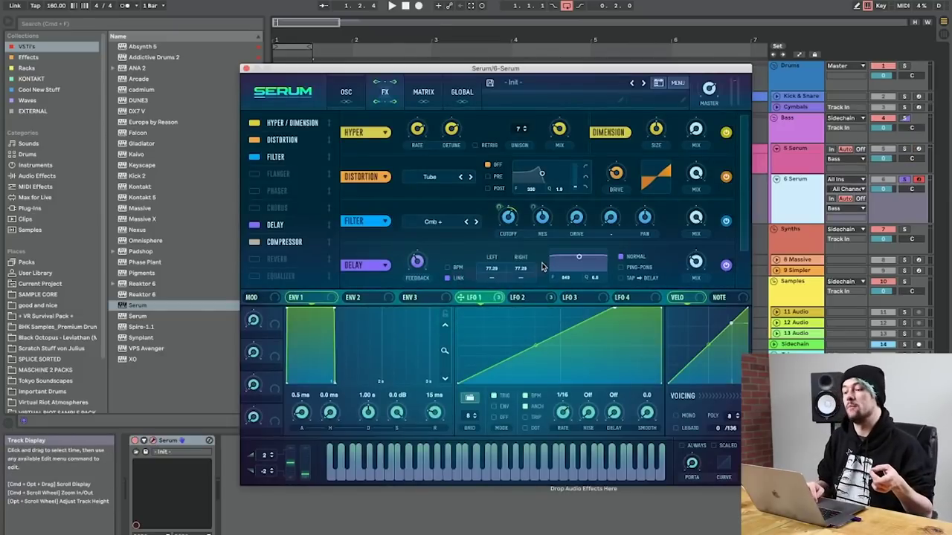
# Step: Set the delay effect to linked times of 25.94, a filter at 1347 with Q 0.8, and a 60% mix
pyautogui.click(447, 268)
pyautogui.click(447, 269)
pyautogui.moveTo(580, 260); pyautogui.dragTo(580, 278)
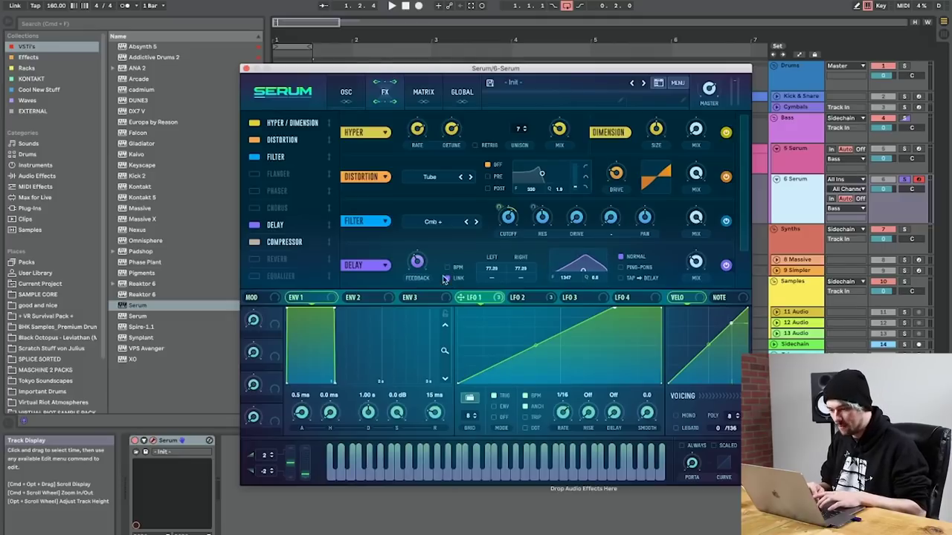
pyautogui.moveTo(521, 272); pyautogui.dragTo(521, 291)
pyautogui.moveTo(702, 268); pyautogui.dragTo(705, 226)
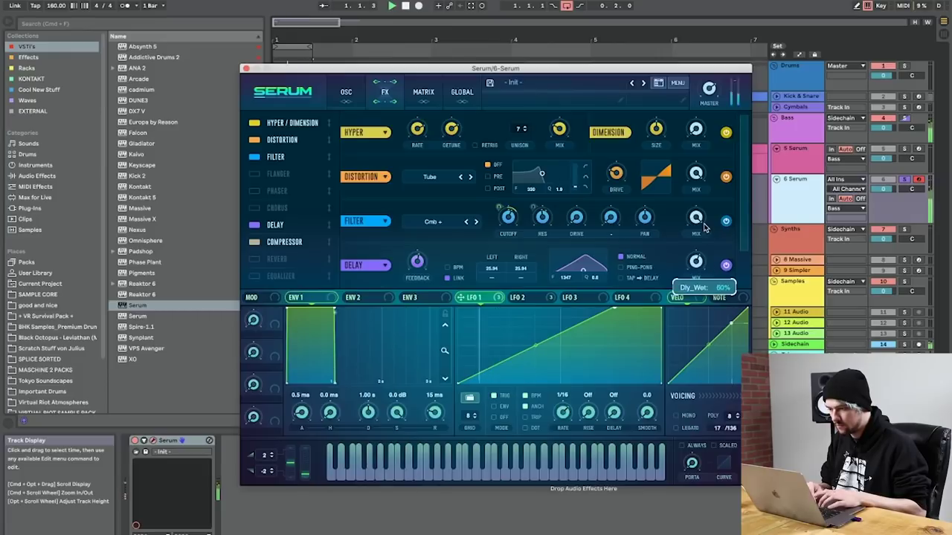
pyautogui.press('space')
# Step: Shorten the linked delay times to 23.33 and modulate the delay's mix with LFO 2
pyautogui.moveTo(526, 270); pyautogui.dragTo(682, 324)
pyautogui.click(527, 297)
pyautogui.moveTo(698, 264)
pyautogui.mouseDown()
pyautogui.moveTo(715, 217)
pyautogui.moveTo(692, 251)
pyautogui.mouseUp()
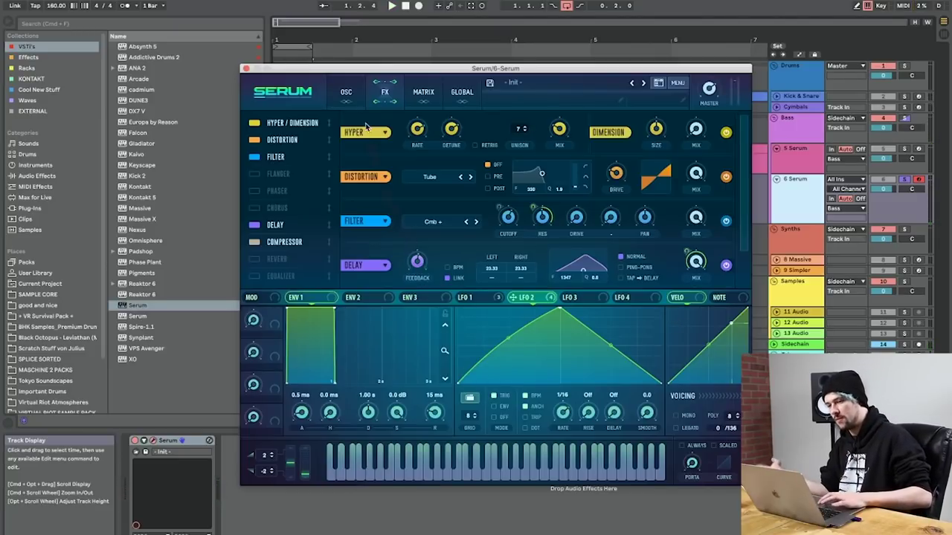
# Step: Hide the Serum editor and open the Racks collection in the browser
pyautogui.click(346, 92)
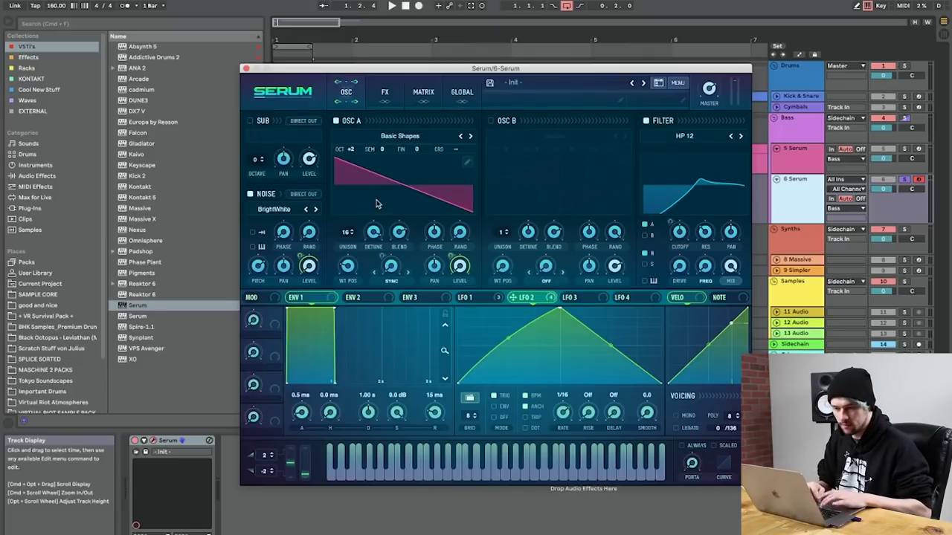
pyautogui.click(247, 68)
pyautogui.click(45, 177)
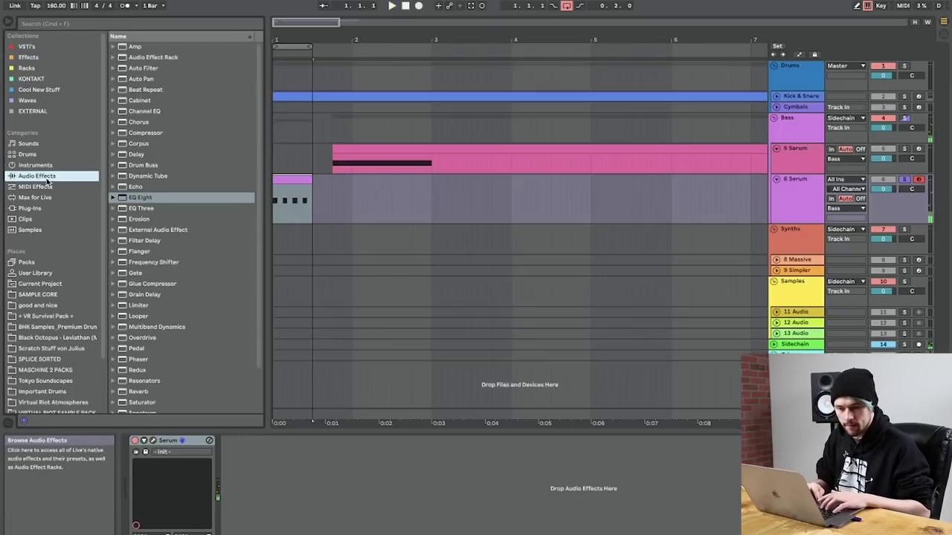
pyautogui.click(35, 58)
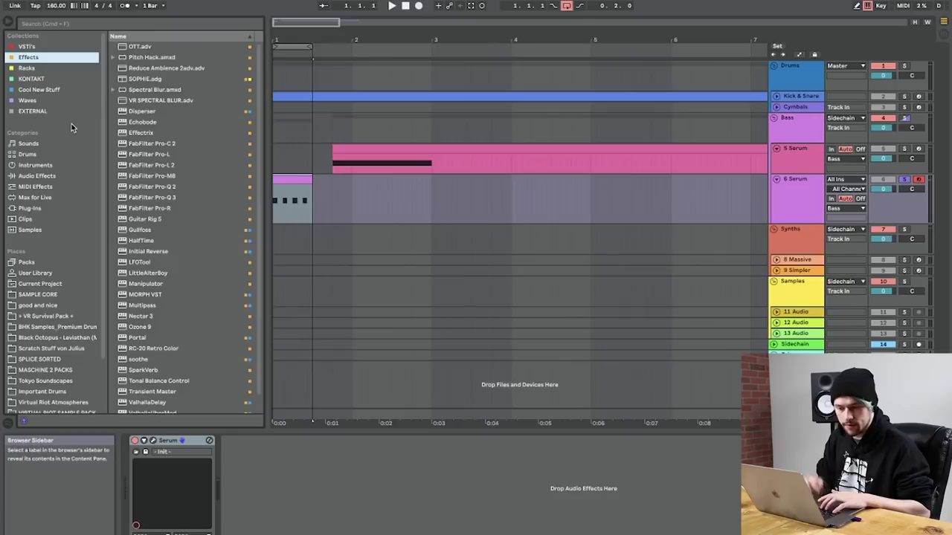
pyautogui.click(30, 67)
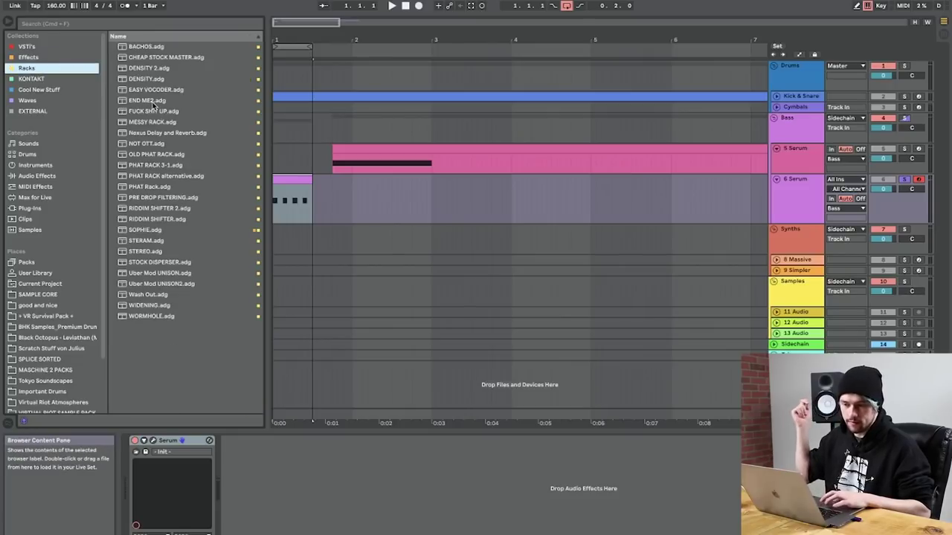
# Step: Load the PHAT RACK 3-1 rack after Serum on the 6 Serum track and close its plug-in windows
pyautogui.click(159, 164)
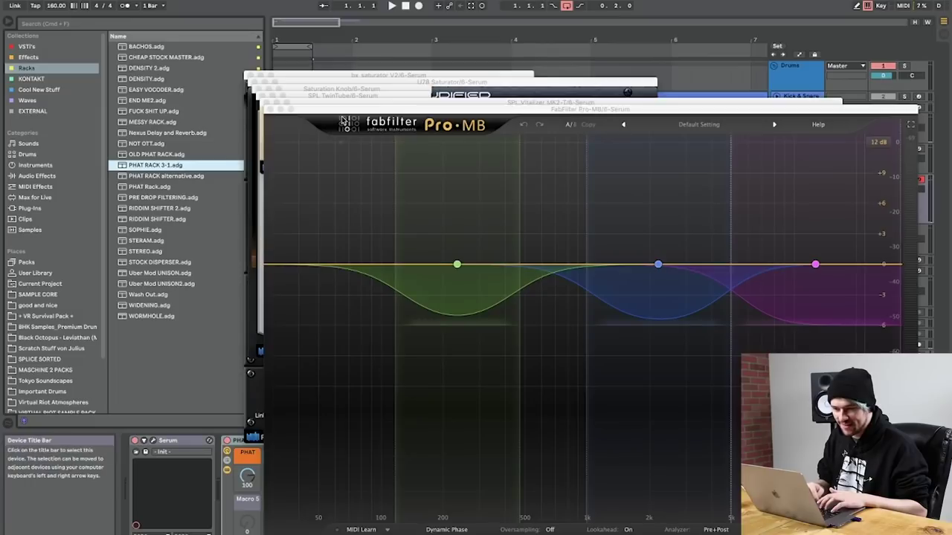
pyautogui.click(269, 109)
pyautogui.click(265, 102)
pyautogui.click(261, 96)
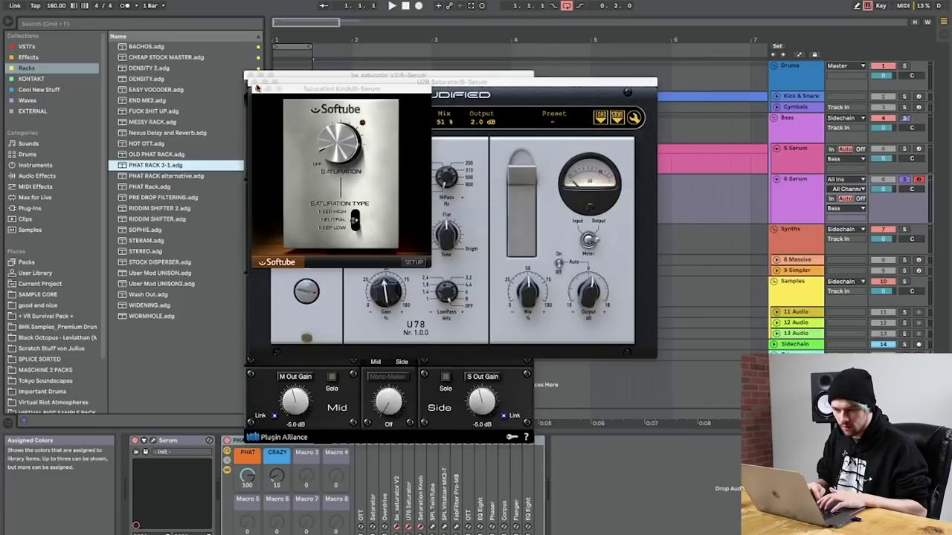
pyautogui.click(257, 87)
pyautogui.click(253, 82)
pyautogui.click(250, 75)
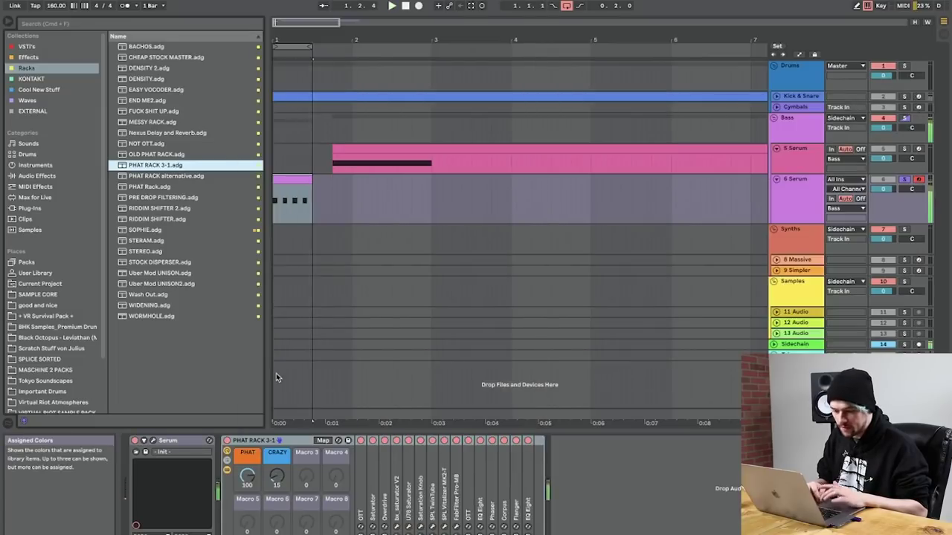
# Step: Replace PHAT RACK 3-1 with OLD PHAT RACK after Serum and close the plug-in windows it opens
pyautogui.click(280, 440)
pyautogui.press('Delete')
pyautogui.moveTo(163, 154); pyautogui.dragTo(303, 520)
pyautogui.press('Return')
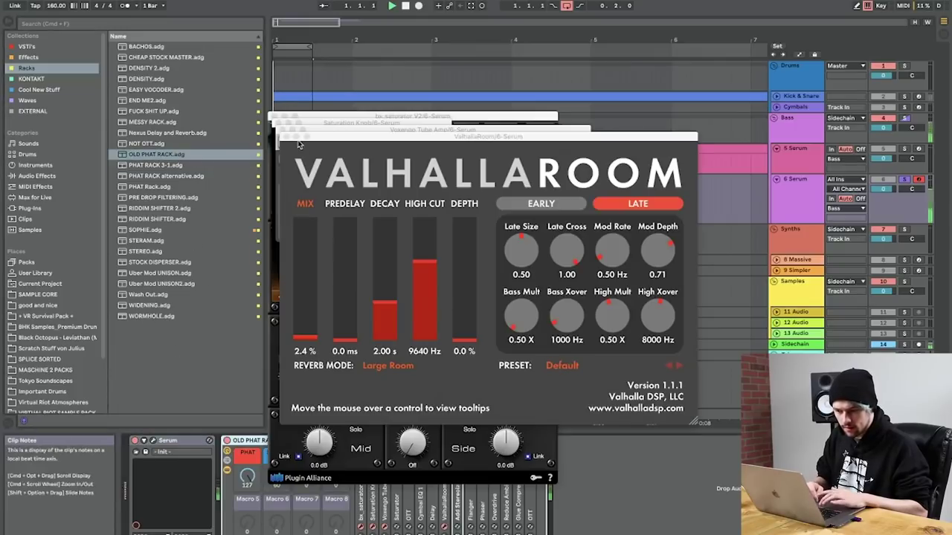
pyautogui.click(279, 123)
pyautogui.click(274, 116)
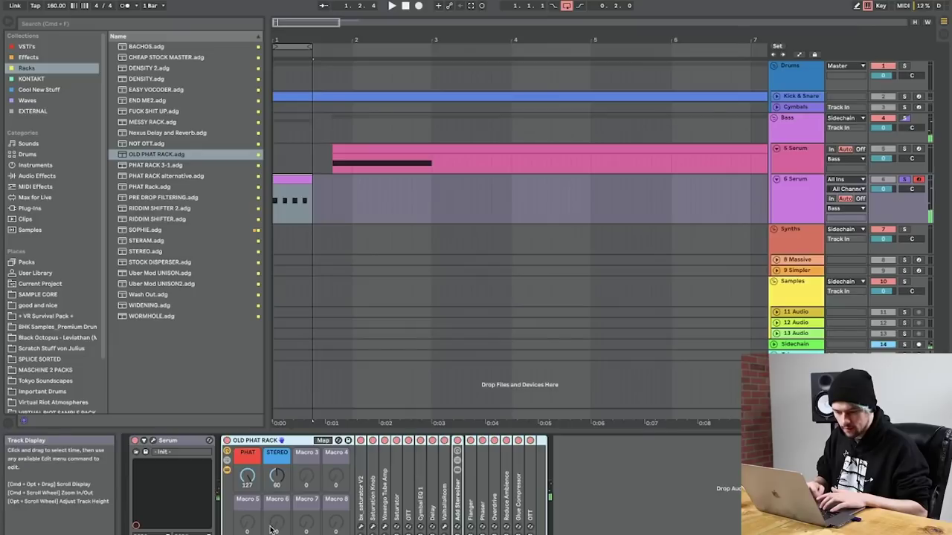
# Step: Show the effects page of the 6 Serum synth and raise the distortion drive
pyautogui.click(154, 442)
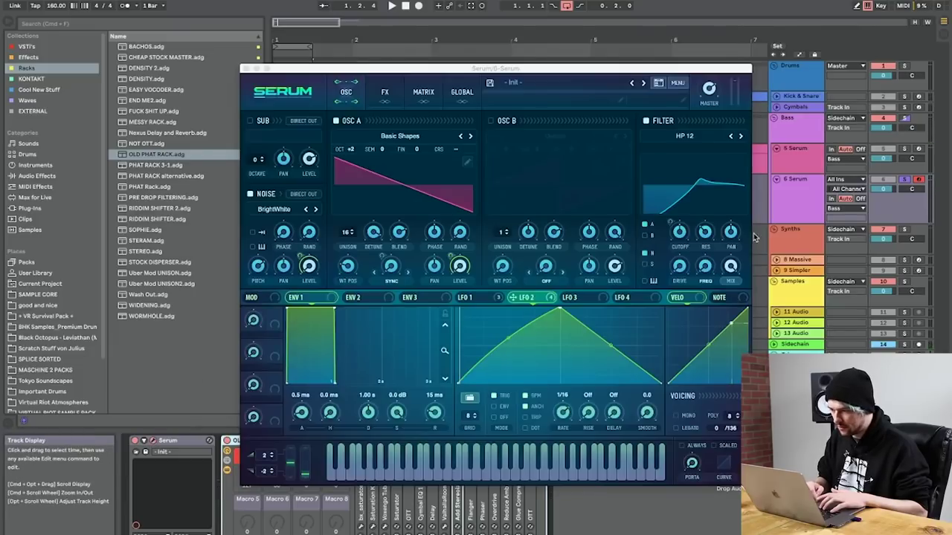
pyautogui.click(385, 91)
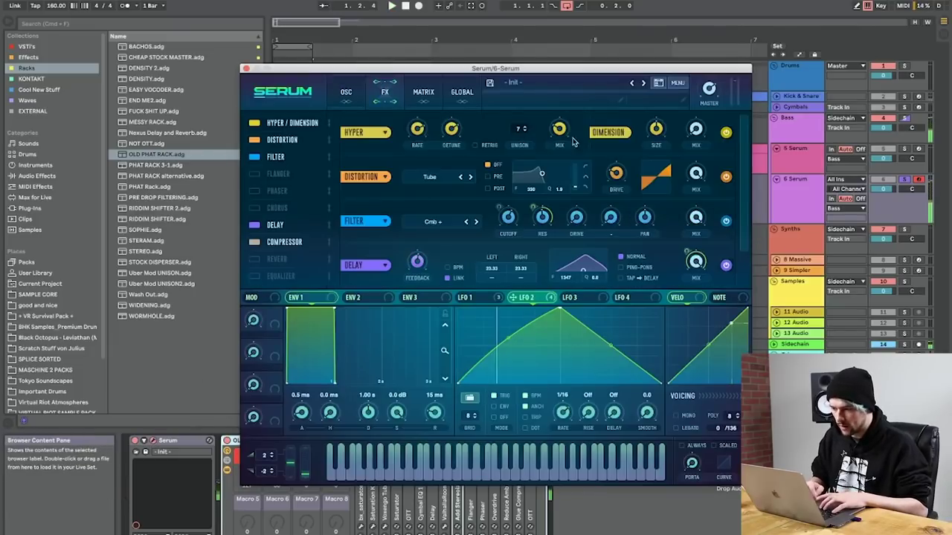
pyautogui.moveTo(613, 178); pyautogui.dragTo(617, 108)
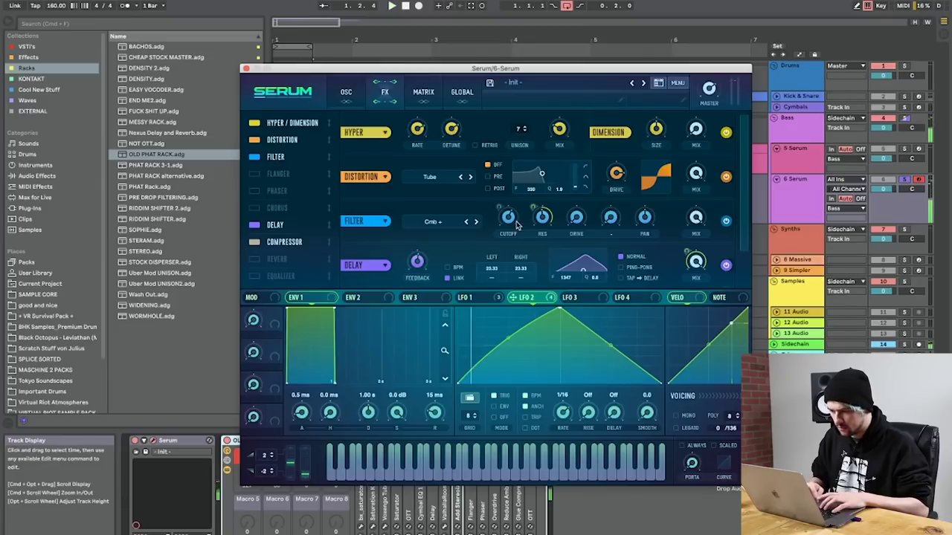
# Step: Change the filter effect's type to Combs, adjust LFO 1's modulation of its cutoff, and close the synth editor
pyautogui.moveTo(461, 298); pyautogui.dragTo(500, 220)
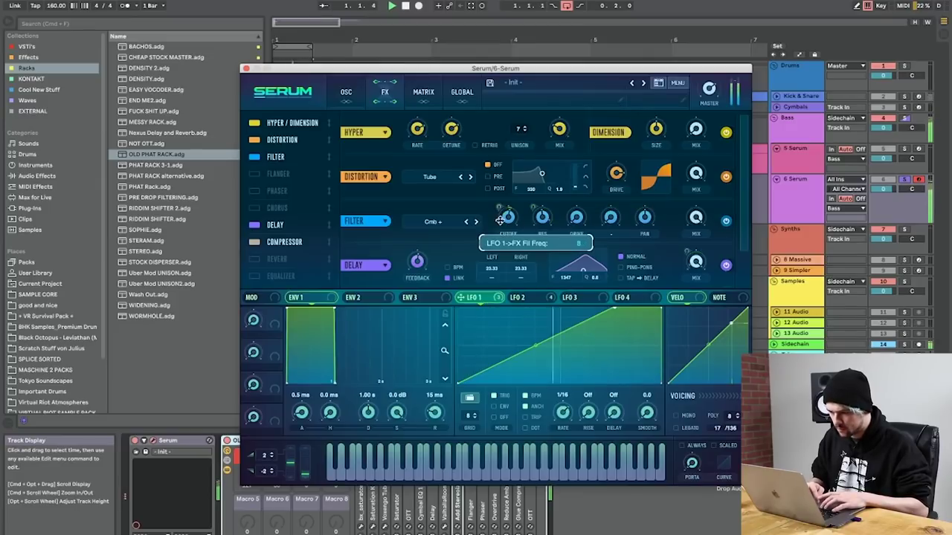
pyautogui.click(445, 223)
pyautogui.moveTo(449, 266)
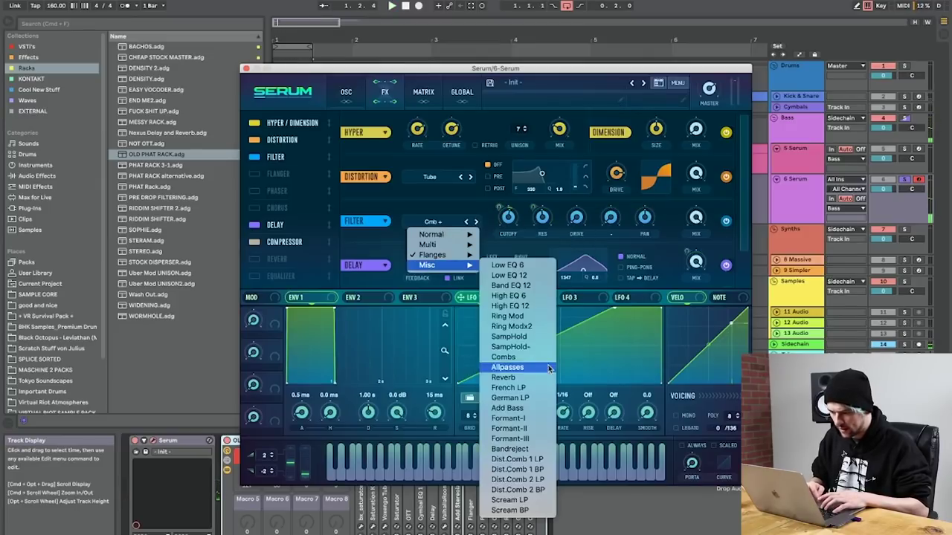
pyautogui.click(524, 358)
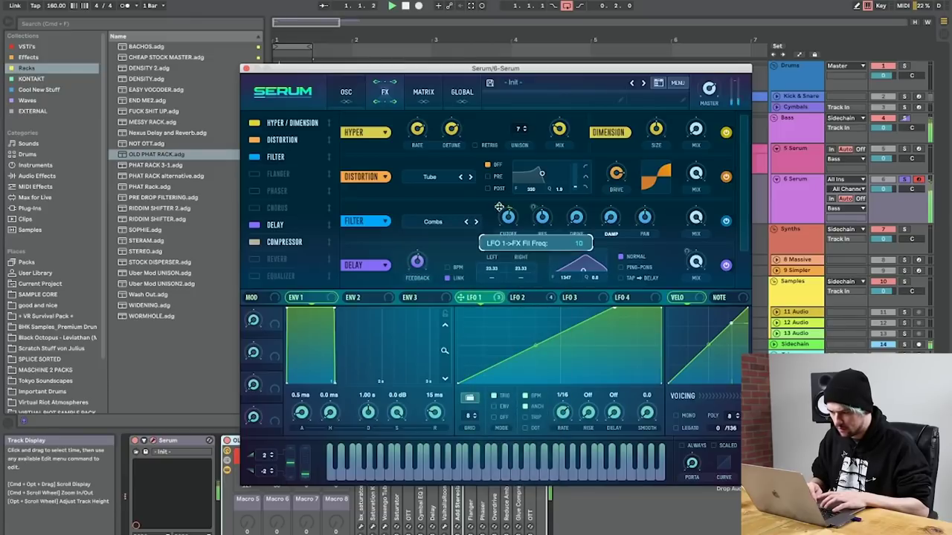
pyautogui.moveTo(540, 219)
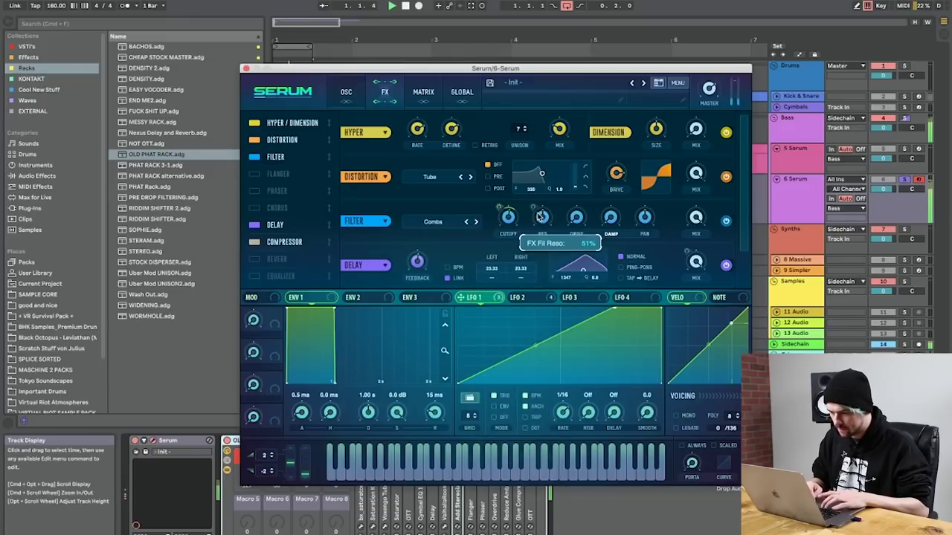
pyautogui.click(528, 299)
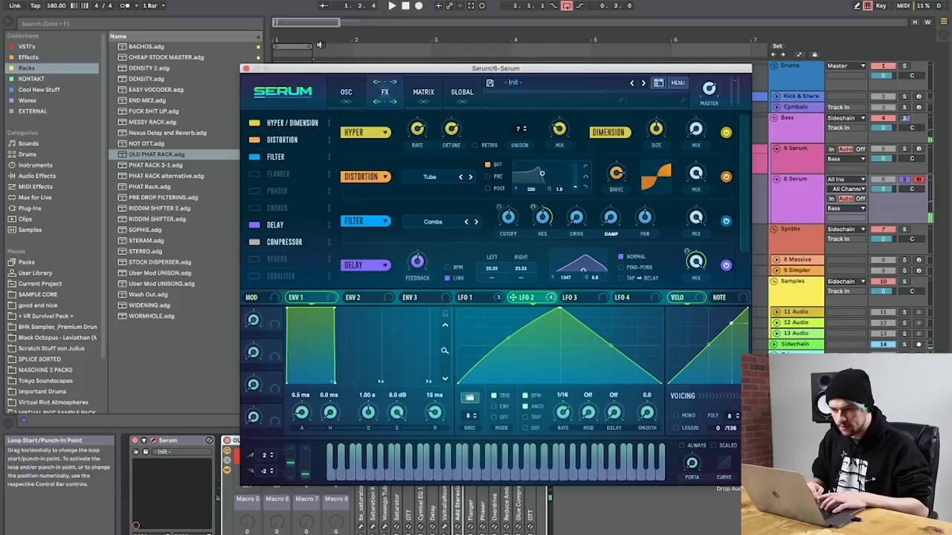
pyautogui.click(247, 68)
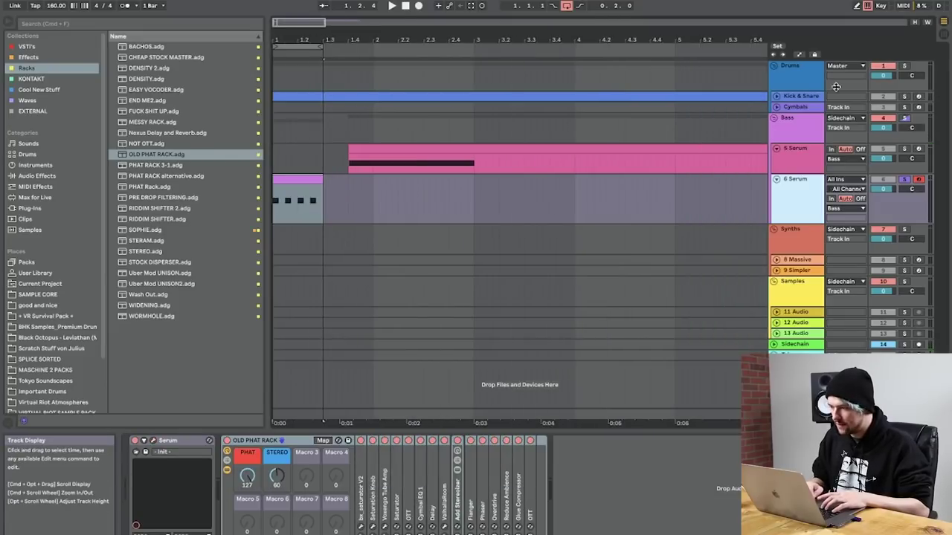
# Step: Insert an audio track below Cymbals and route its output to Sidechain
pyautogui.click(794, 107)
pyautogui.press('super+t')
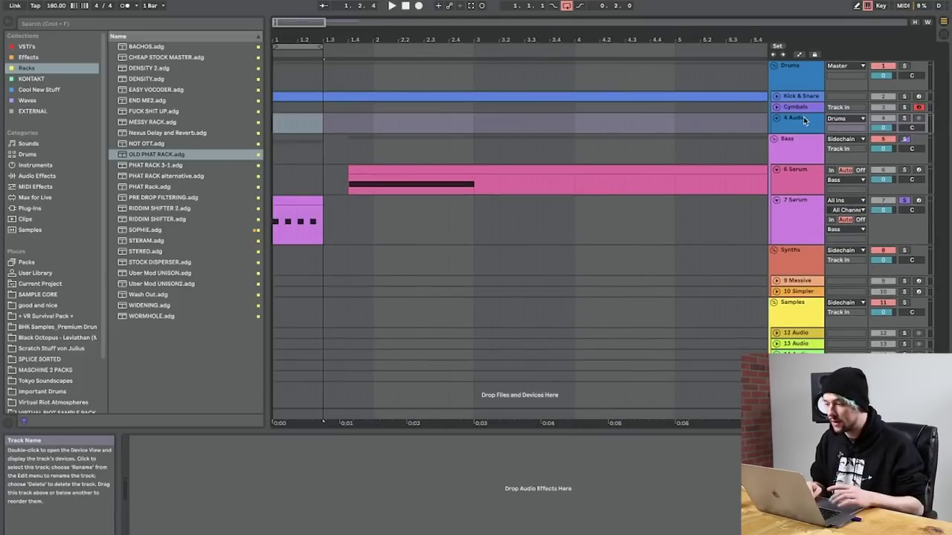
pyautogui.click(846, 119)
pyautogui.click(844, 199)
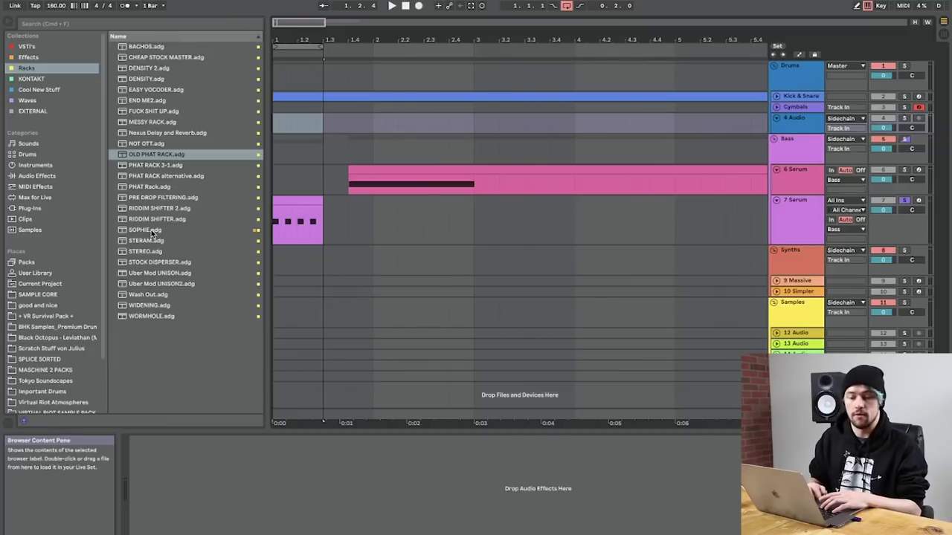
# Step: Open the Spicy Riddim Drums Vol. 1 folder inside DRUM KIT in the VR NEW SAMPLES location
pyautogui.scroll(-3, 37, 304)
pyautogui.click(37, 300)
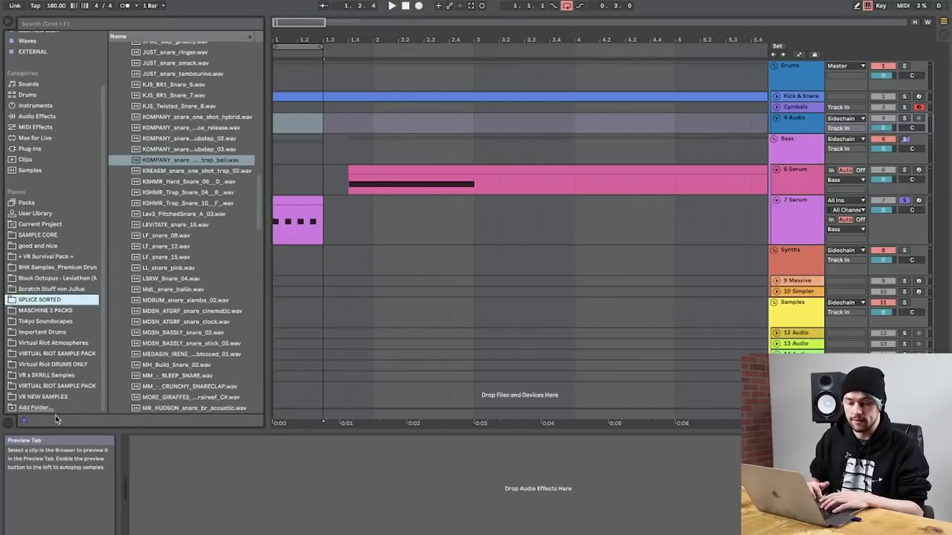
pyautogui.click(53, 398)
pyautogui.click(131, 154)
pyautogui.press('Up')
pyautogui.press('Up')
pyautogui.press('Up')
pyautogui.press('Right')
pyautogui.press('Down')
pyautogui.press('Down')
pyautogui.press('Right')
# Step: Select the new 4 Audio track and make it taller
pyautogui.click(796, 140)
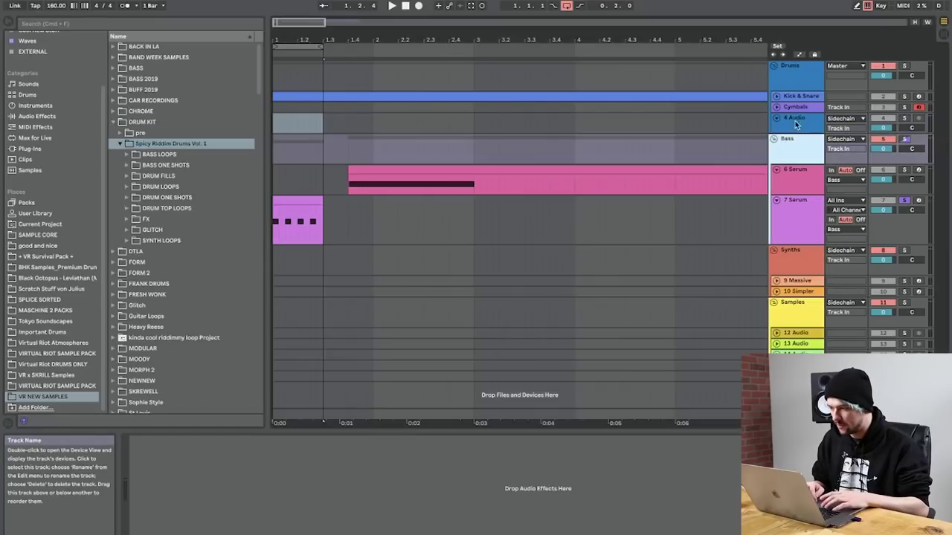
pyautogui.click(797, 125)
pyautogui.moveTo(796, 134); pyautogui.dragTo(788, 164)
# Step: Place 150_1bar_CarefullyCrafted.wav from the DRUM FILLS folder on the 4 Audio track, starting between beats 1.3 and 1.4
pyautogui.click(173, 187)
pyautogui.press('Down')
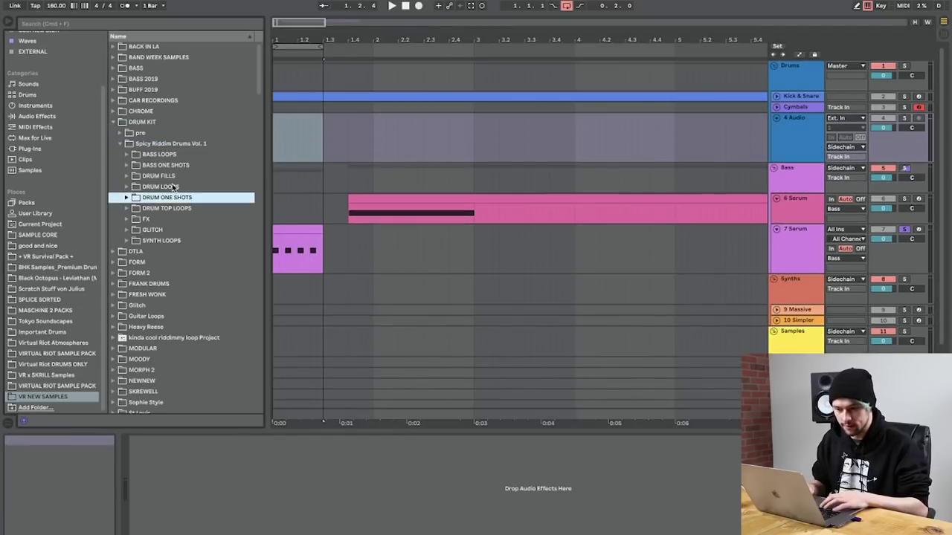
pyautogui.press('Up')
pyautogui.press('Up')
pyautogui.press('Right')
pyautogui.scroll(-2, 209, 264)
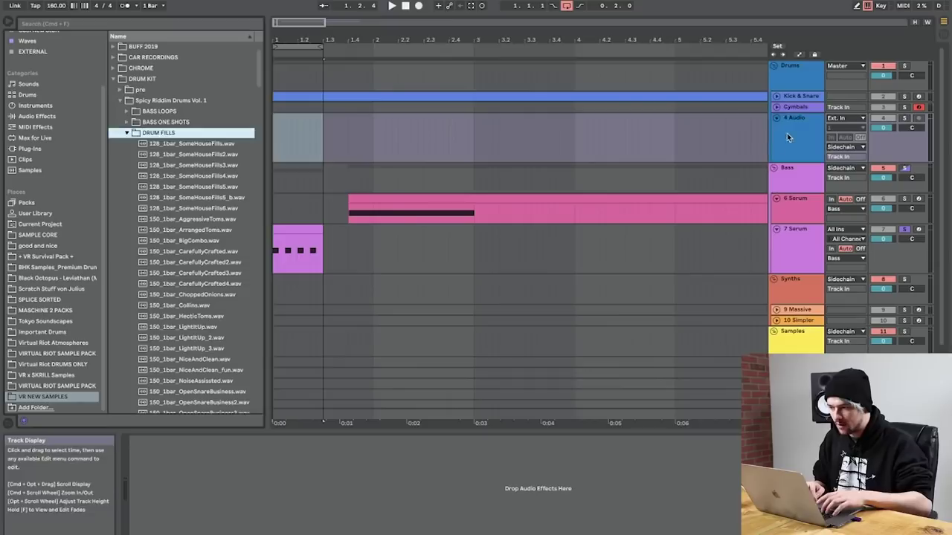
pyautogui.scroll(-2, 232, 286)
pyautogui.scroll(5, 232, 286)
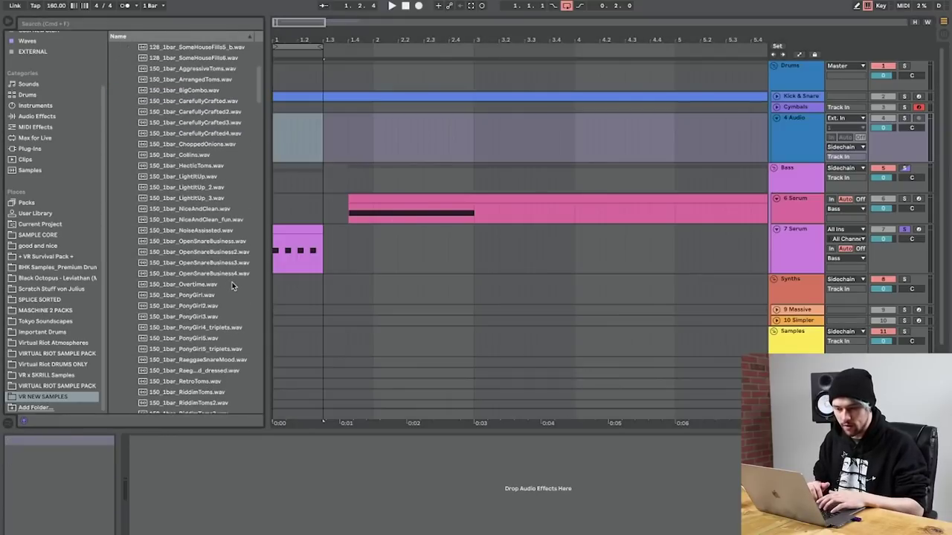
pyautogui.click(220, 150)
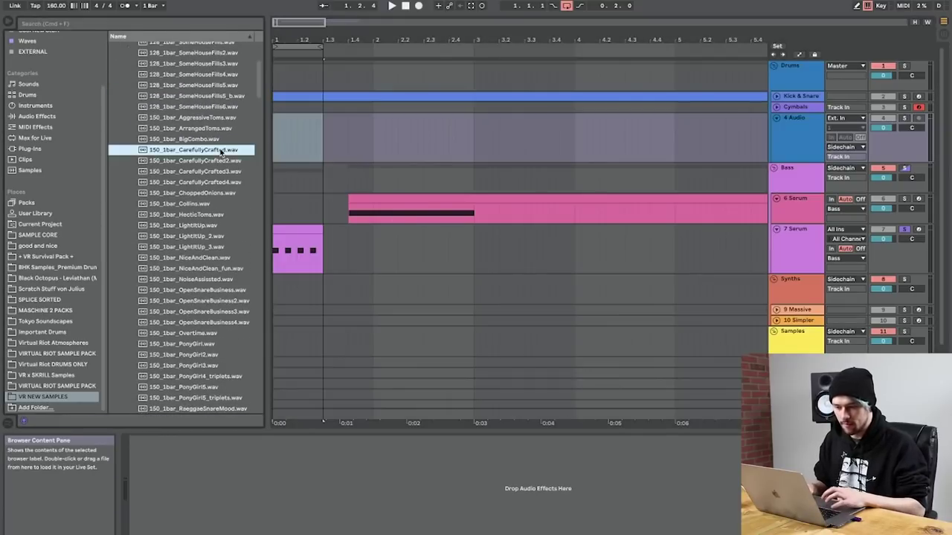
pyautogui.moveTo(221, 152); pyautogui.dragTo(338, 145)
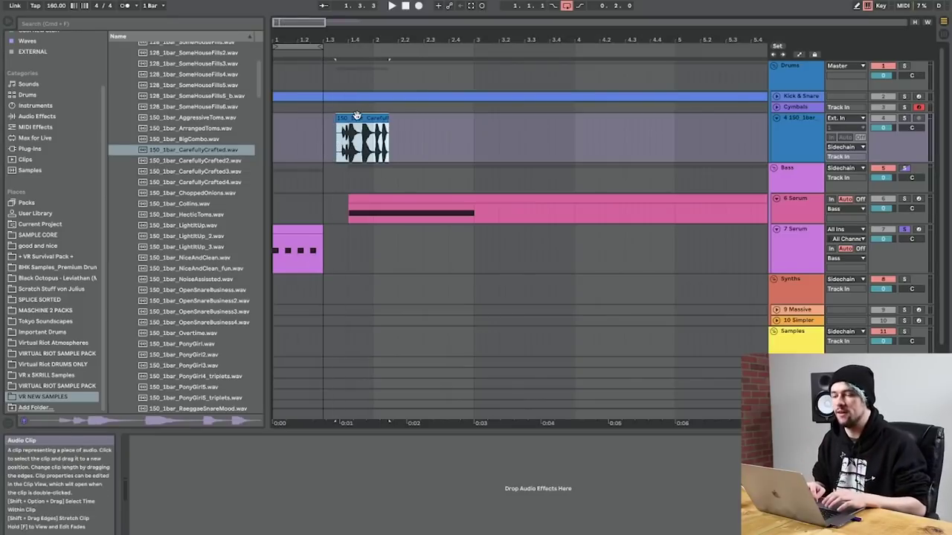
# Step: Turn on Warp for the drum fill clip with Re-Pitch mode and solo its track
pyautogui.doubleClick(338, 145)
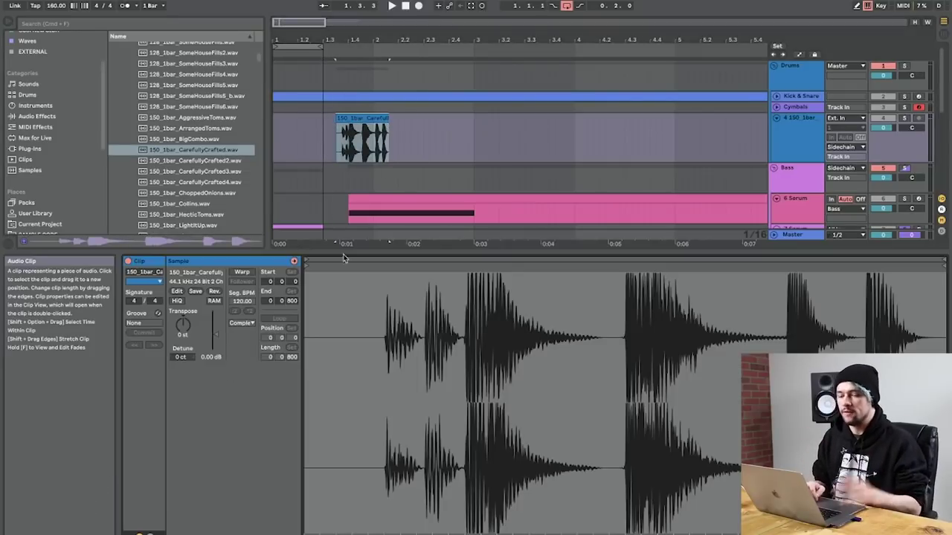
pyautogui.click(242, 272)
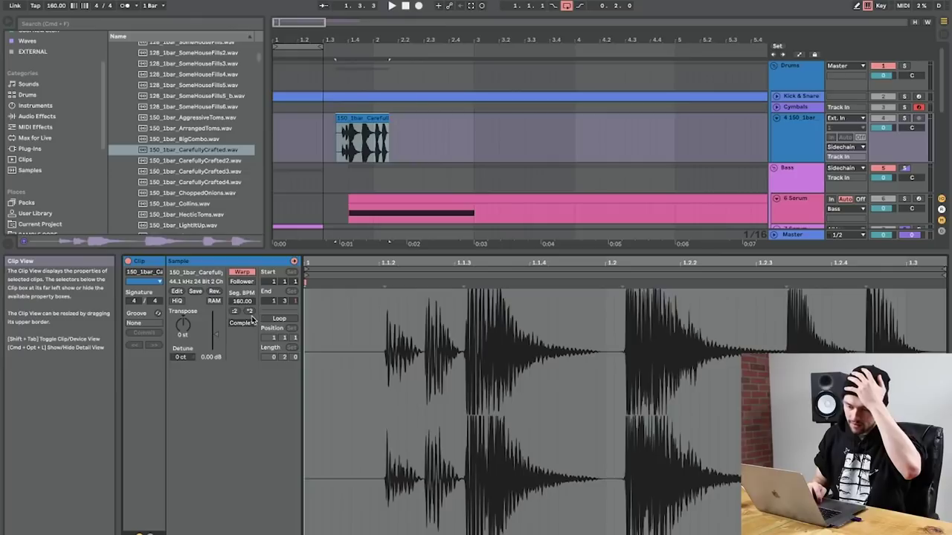
pyautogui.click(242, 322)
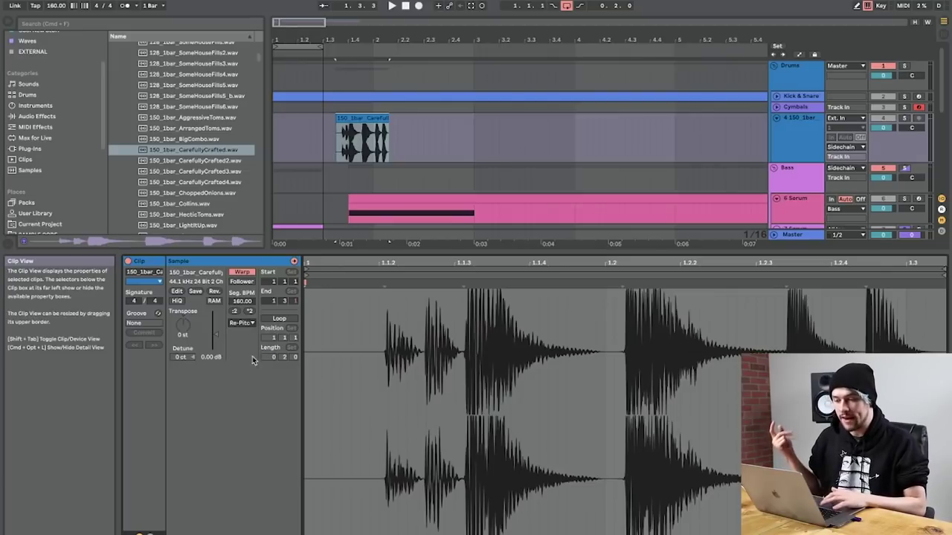
pyautogui.click(904, 118)
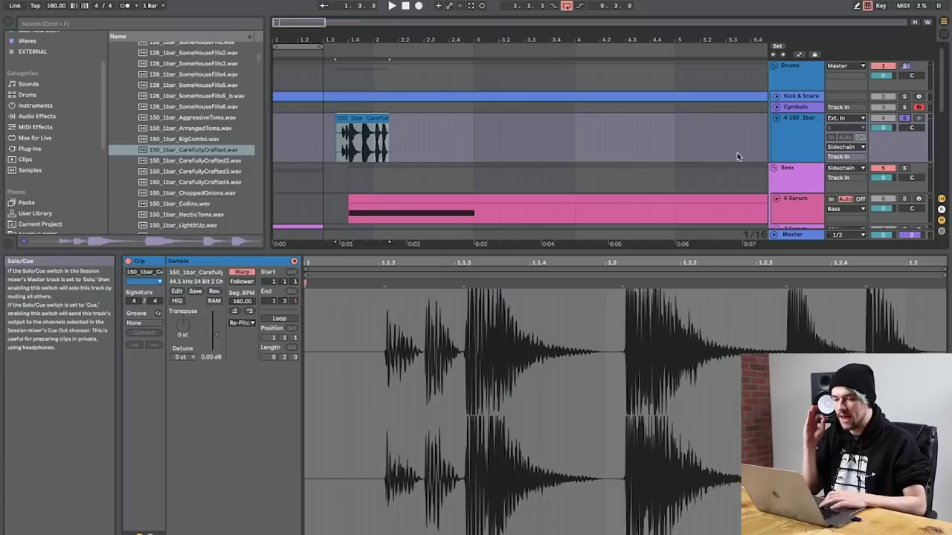
pyautogui.click(242, 323)
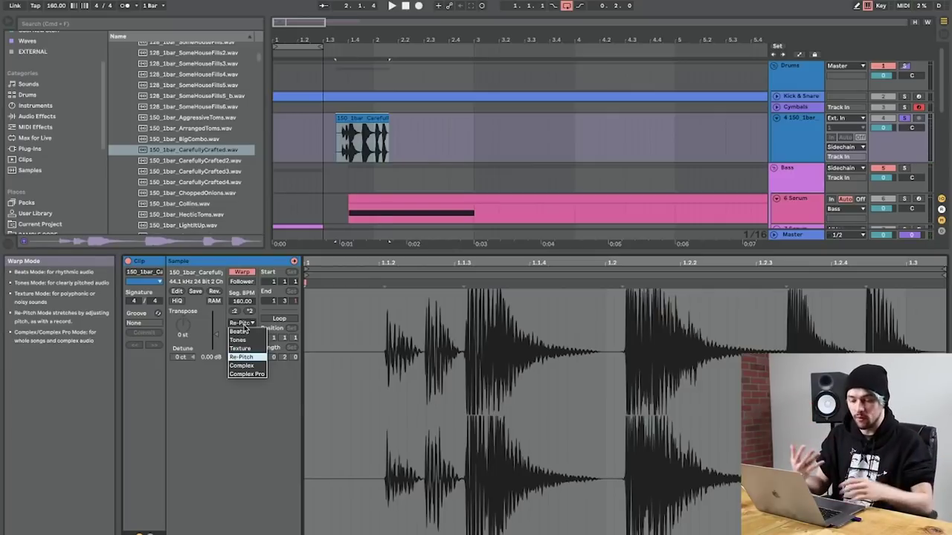
pyautogui.click(261, 410)
pyautogui.click(374, 122)
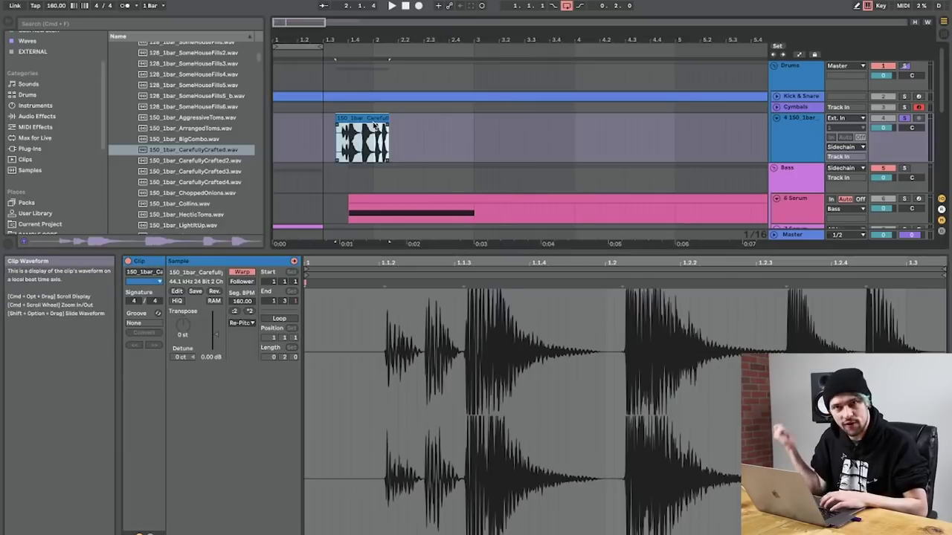
# Step: Move the 150_1bar_CarefullyCrafted drum fill clip to start at beat 1.2 and turn off the arrangement loop
pyautogui.moveTo(288, 46); pyautogui.dragTo(325, 49)
pyautogui.press('super+z')
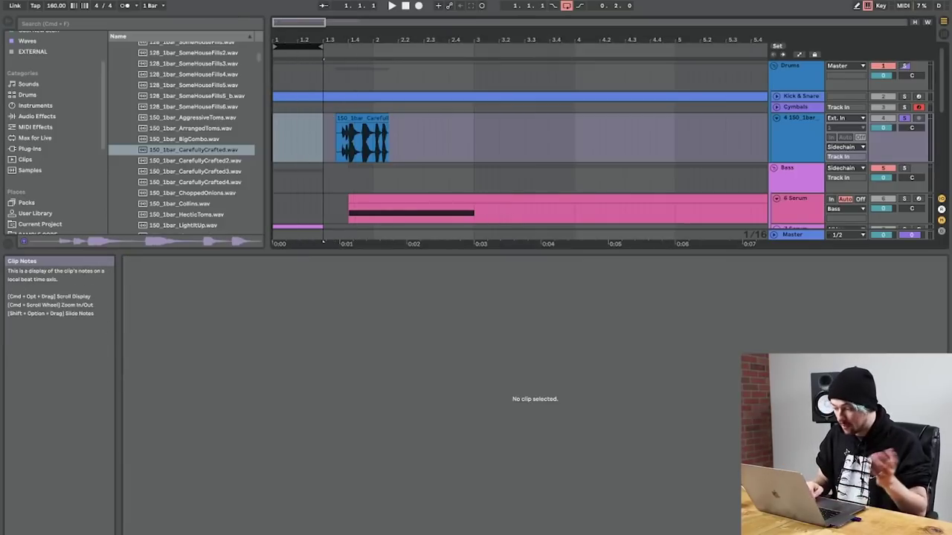
pyautogui.click(856, 529)
pyautogui.moveTo(323, 39); pyautogui.dragTo(323, 67)
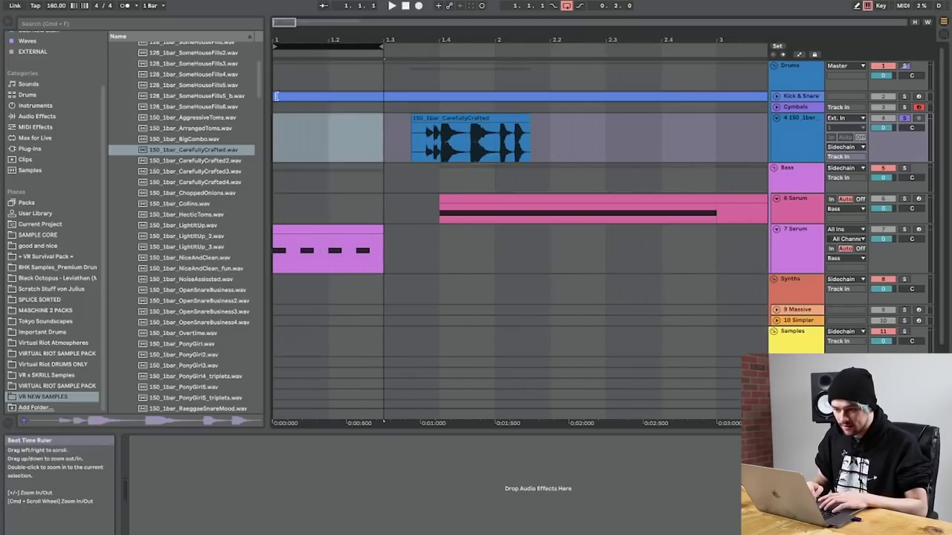
pyautogui.click(278, 138)
pyautogui.moveTo(458, 121); pyautogui.dragTo(374, 123)
pyautogui.click(566, 6)
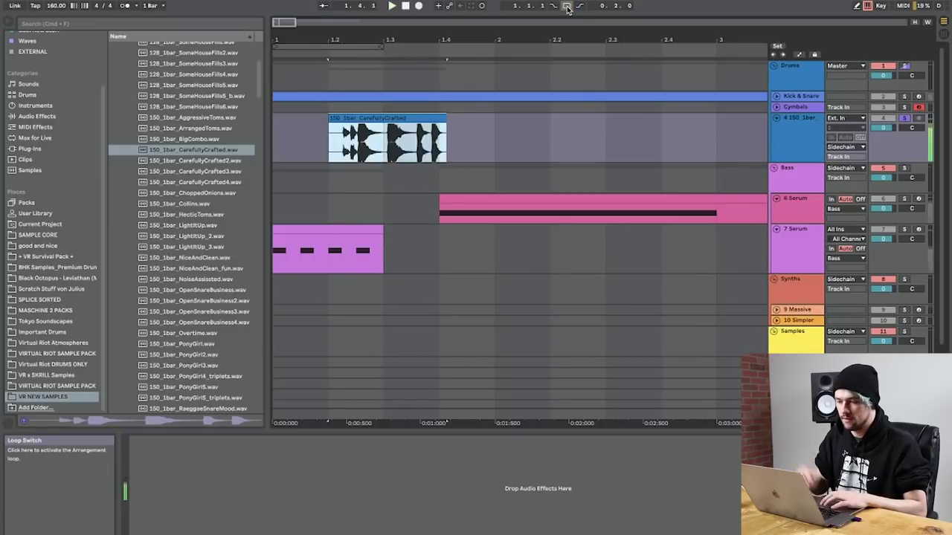
# Step: Play the arrangement from the start and unsolo the drum fill track
pyautogui.click(273, 130)
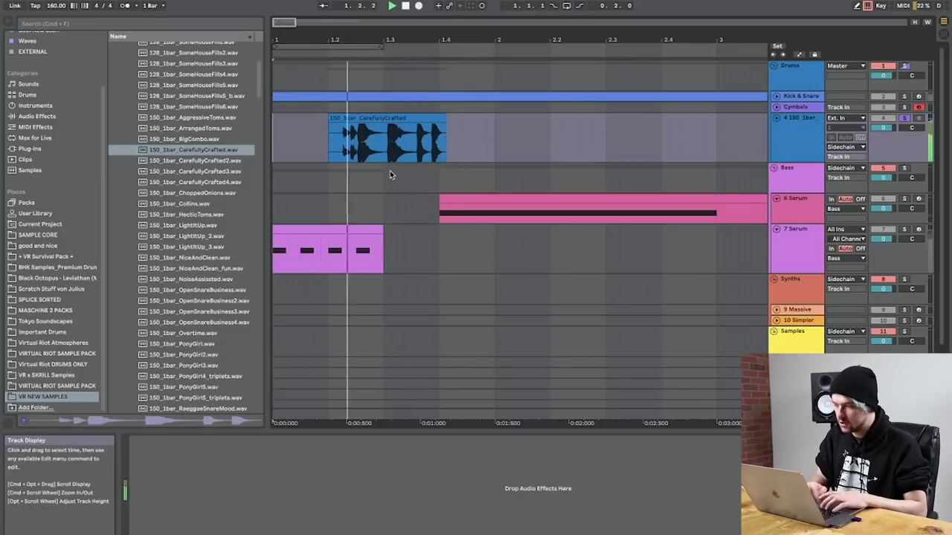
pyautogui.click(904, 119)
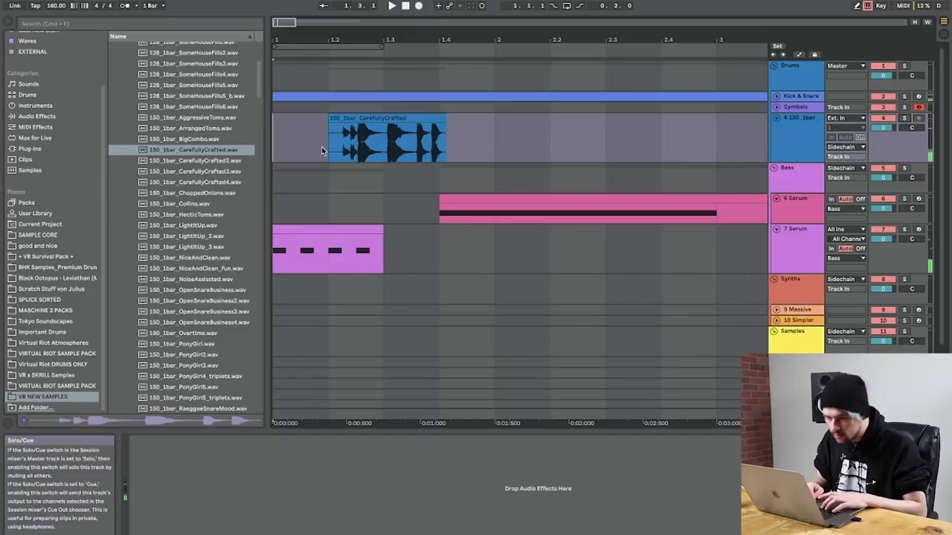
pyautogui.click(398, 121)
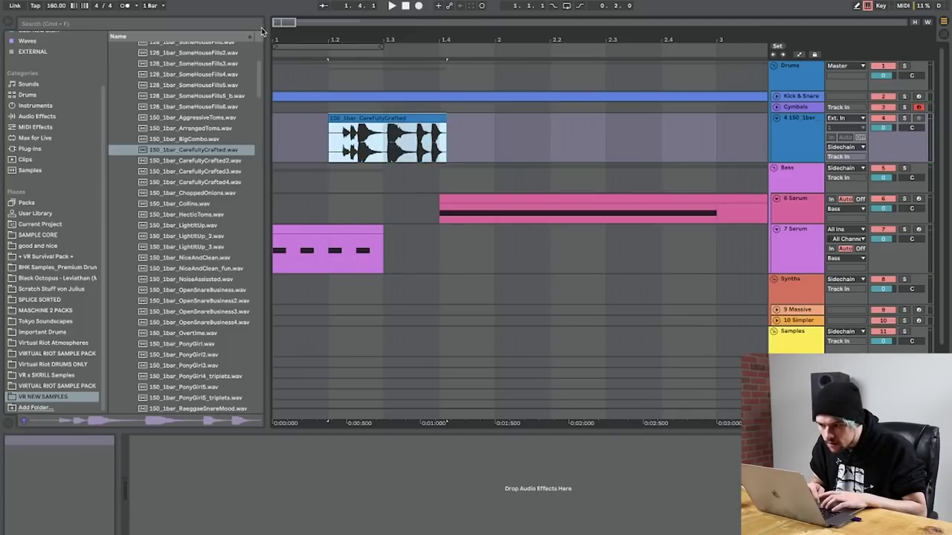
# Step: Set the drum fill clip's segment BPM to 150, auditioning 151 and 152 during playback
pyautogui.moveTo(277, 36); pyautogui.dragTo(276, 53)
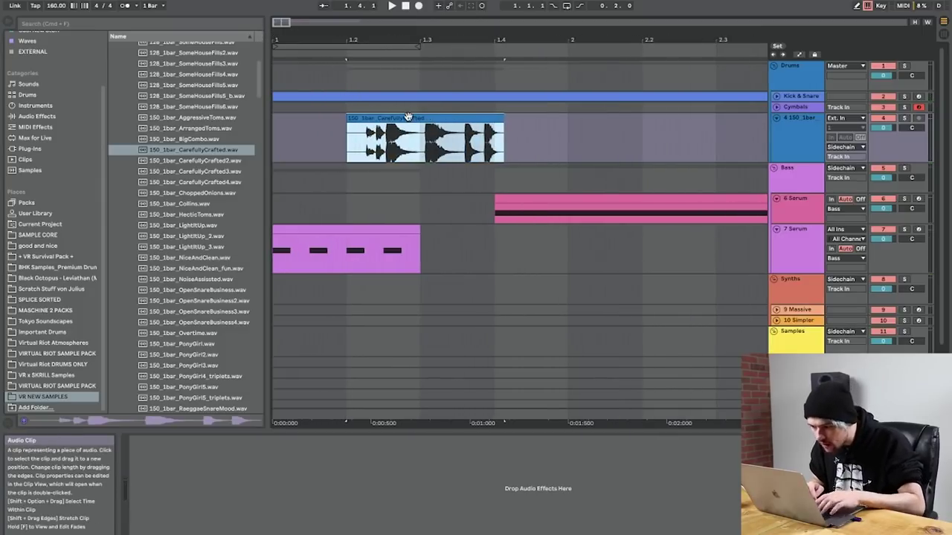
pyautogui.doubleClick(408, 117)
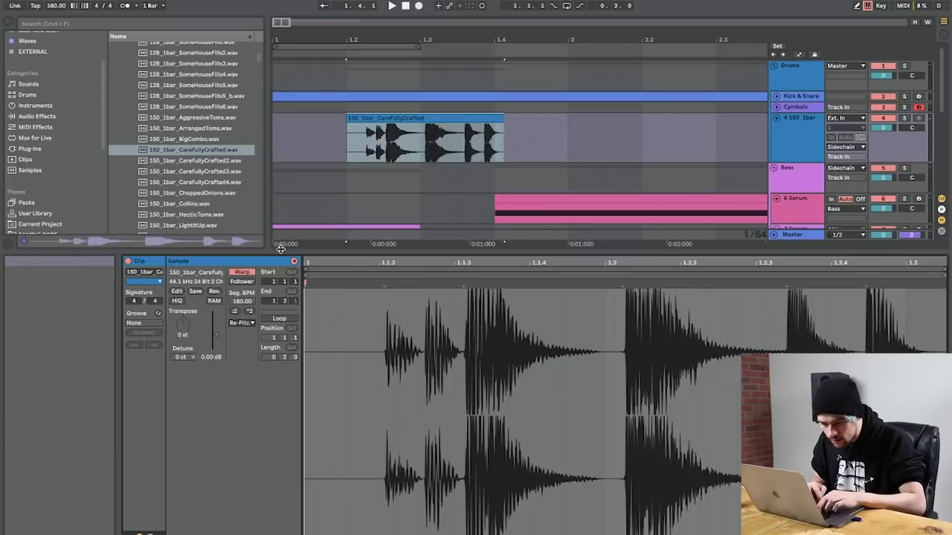
pyautogui.click(235, 312)
pyautogui.click(249, 311)
pyautogui.moveTo(243, 302); pyautogui.dragTo(243, 315)
pyautogui.press('space')
pyautogui.press('Up')
pyautogui.press('Up')
pyautogui.press('Up')
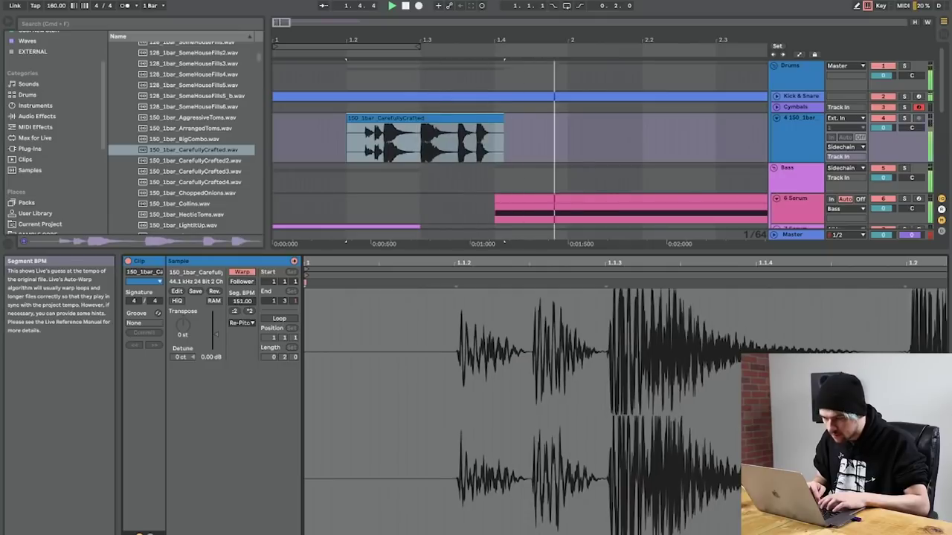
pyautogui.press('space')
pyautogui.press('space')
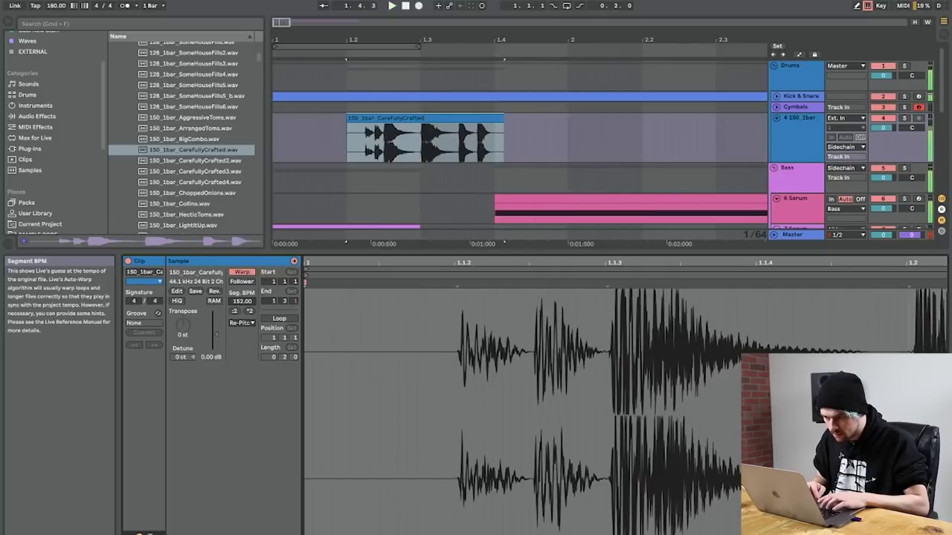
pyautogui.moveTo(246, 302); pyautogui.dragTo(247, 305)
pyautogui.press('Down')
# Step: Choose Re-Pitch as the drum fill clip's warp mode, audition the fill and return to the device view
pyautogui.click(242, 324)
pyautogui.click(247, 357)
pyautogui.press('space')
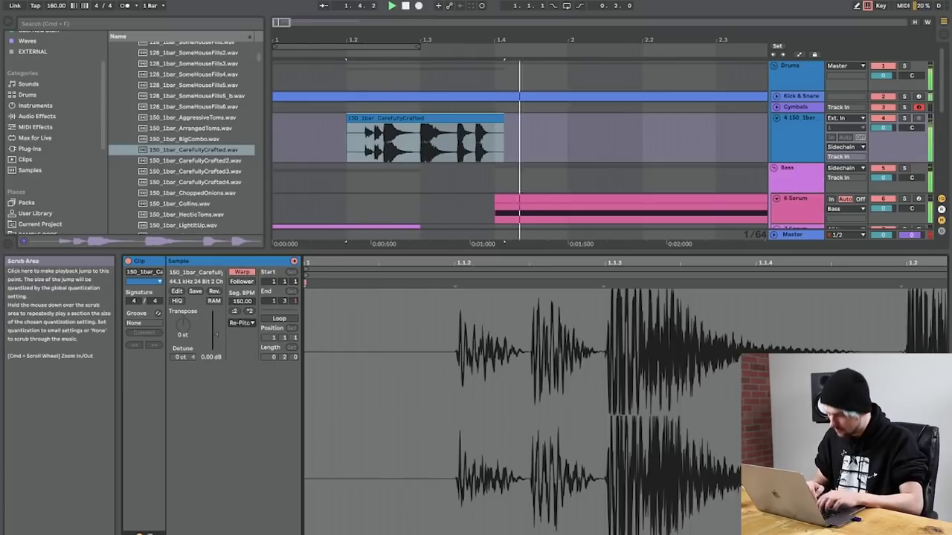
pyautogui.press('space')
pyautogui.hotkey('shift', 'Tab')
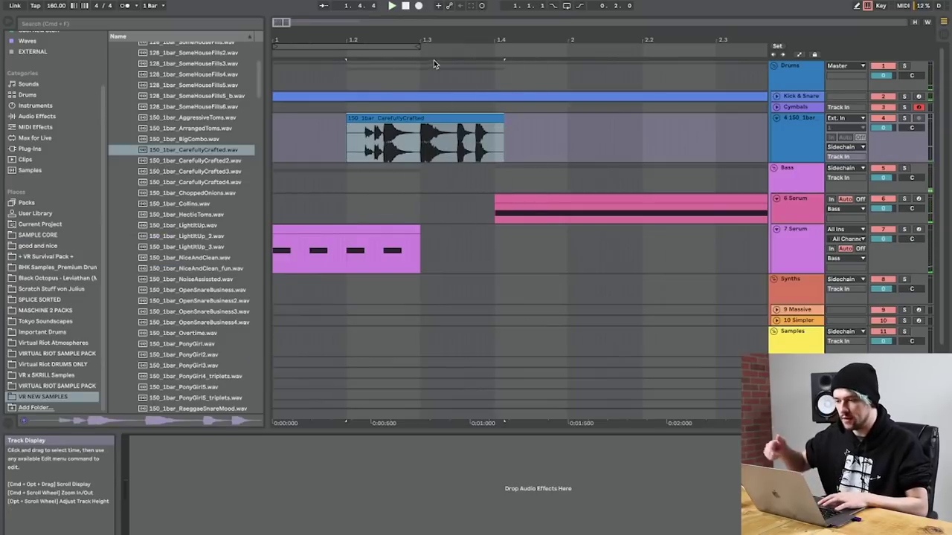
# Step: Shorten the 7 Serum clip so it ends midway between beats 1.2 and 1.3, and play the result
pyautogui.moveTo(444, 32); pyautogui.dragTo(389, 35)
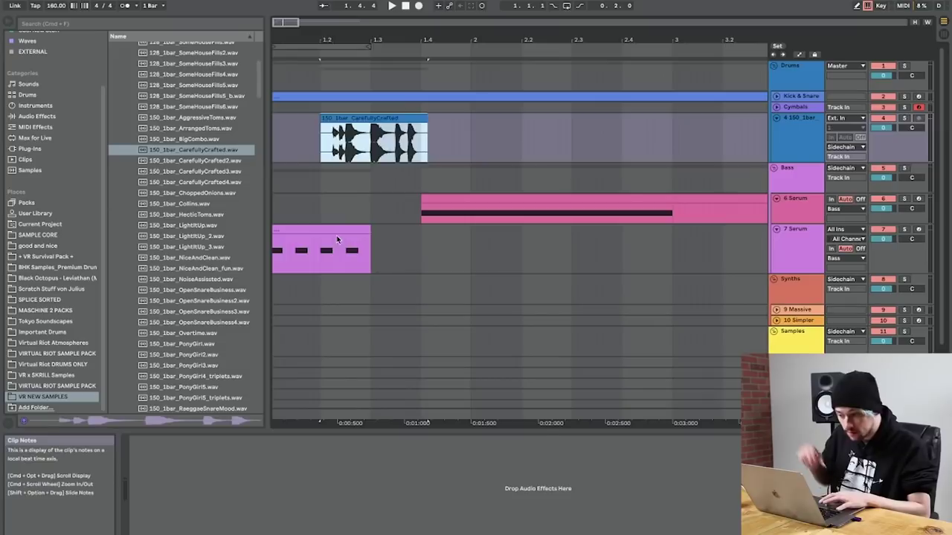
pyautogui.click(337, 240)
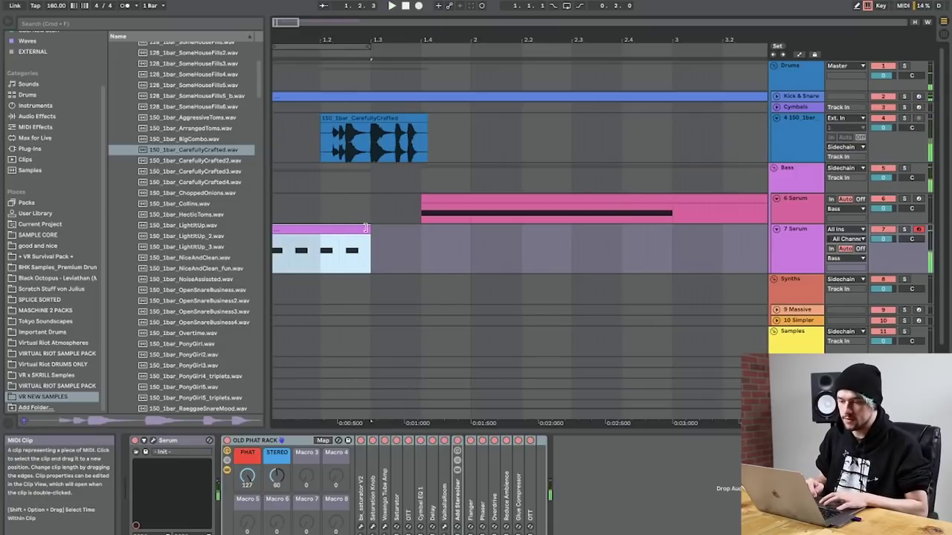
pyautogui.moveTo(365, 227); pyautogui.dragTo(345, 227)
pyautogui.press('space')
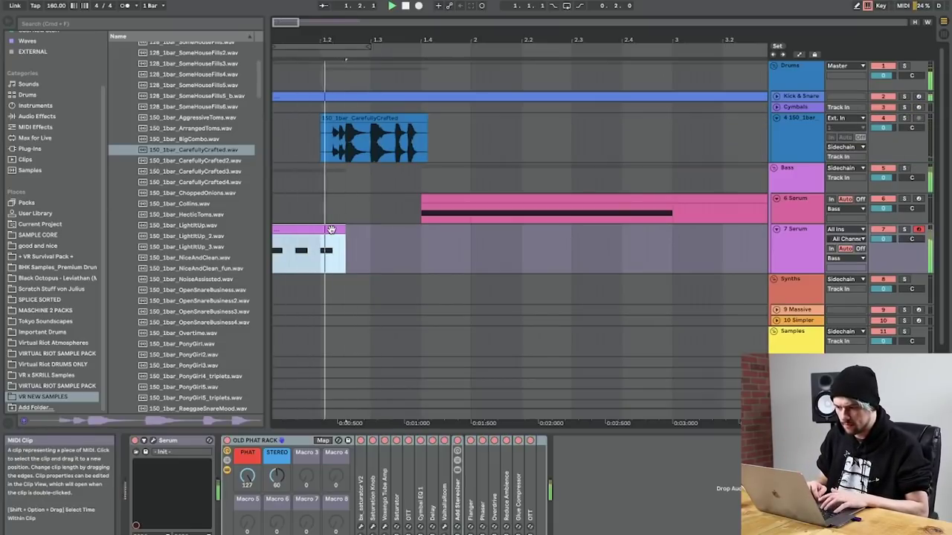
pyautogui.scroll(-2, 441, 244)
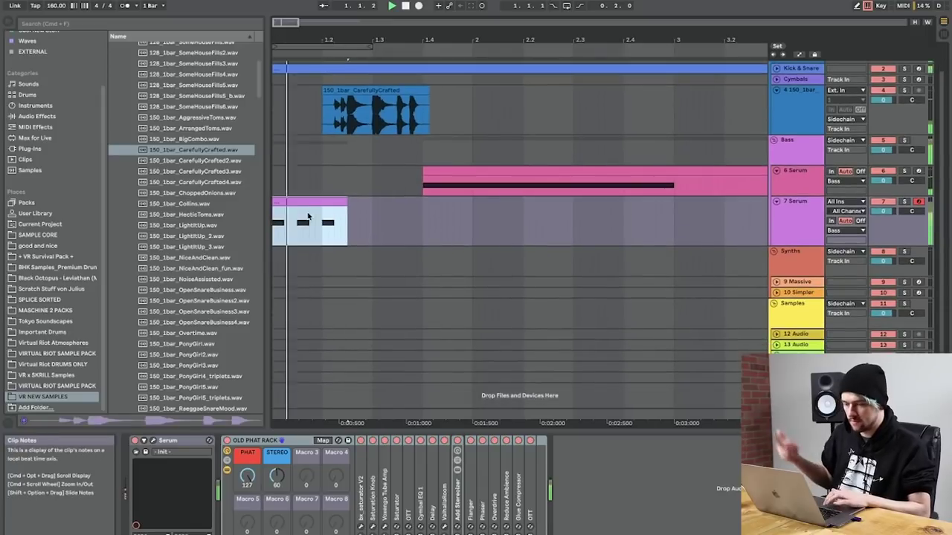
# Step: Audition the arrangement from beat 1.4 on the 7 Serum track and listen to its opening clip again
pyautogui.click(789, 225)
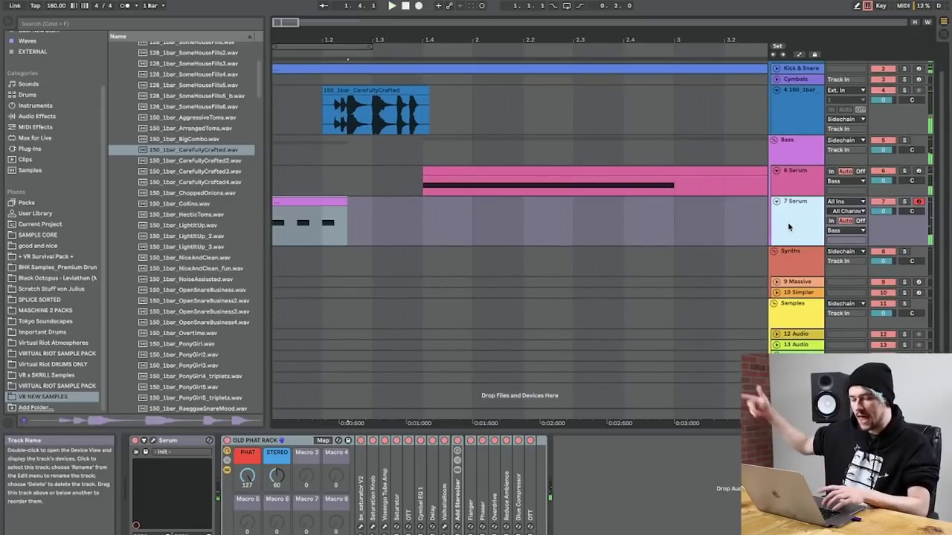
pyautogui.click(421, 228)
pyautogui.press('space')
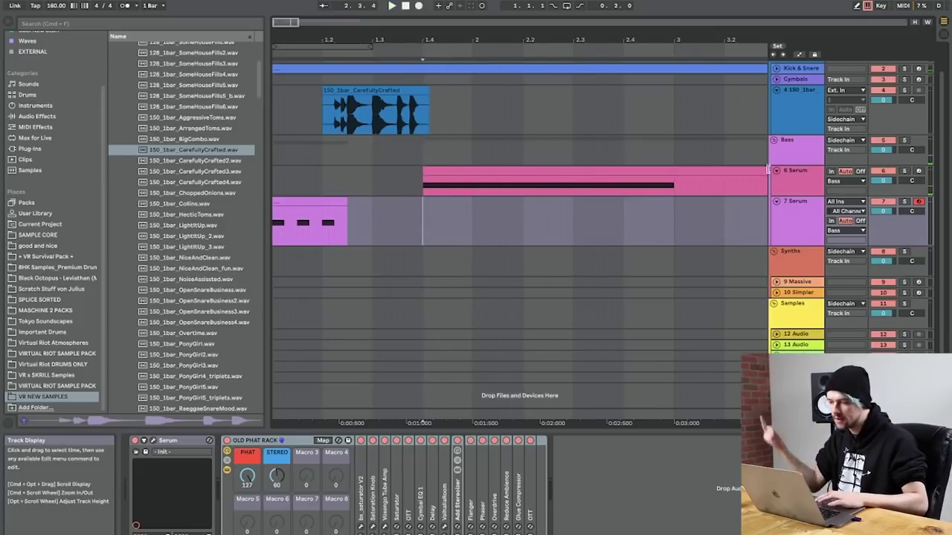
pyautogui.click(330, 204)
pyautogui.press('space')
pyautogui.press('space')
# Step: Add an EQ Eight at the end of the 7 Serum chain with a steeper low cut at about 167 Hz
pyautogui.click(806, 221)
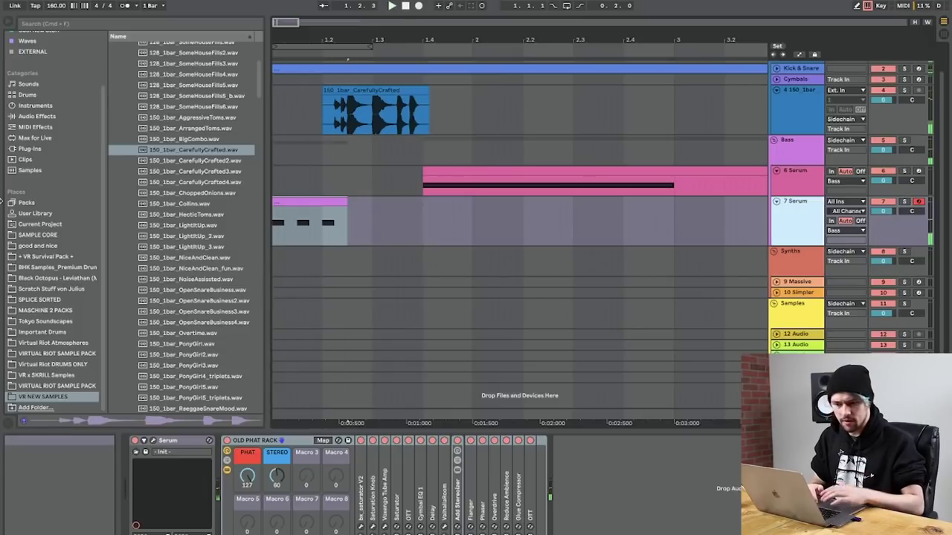
pyautogui.click(35, 104)
pyautogui.click(36, 116)
pyautogui.doubleClick(131, 200)
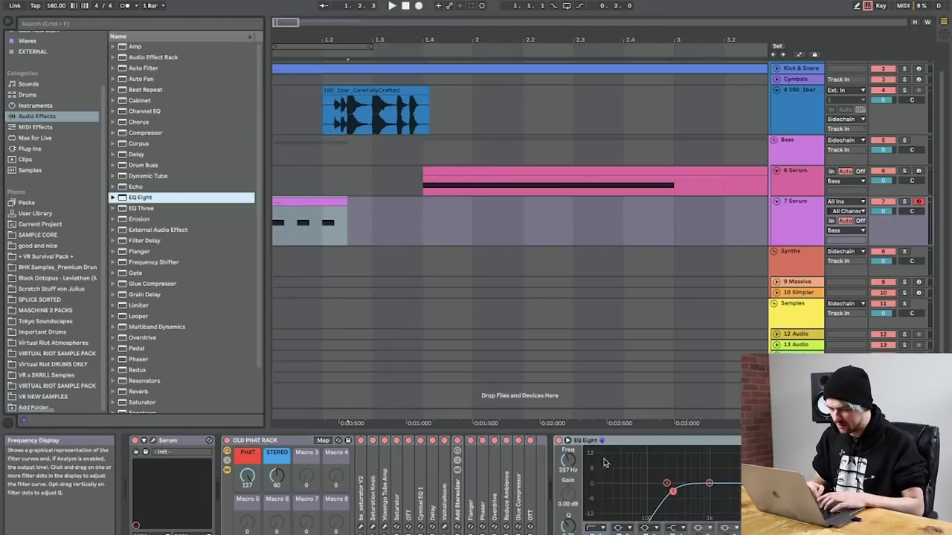
pyautogui.click(595, 530)
pyautogui.click(595, 461)
pyautogui.moveTo(673, 492); pyautogui.dragTo(662, 492)
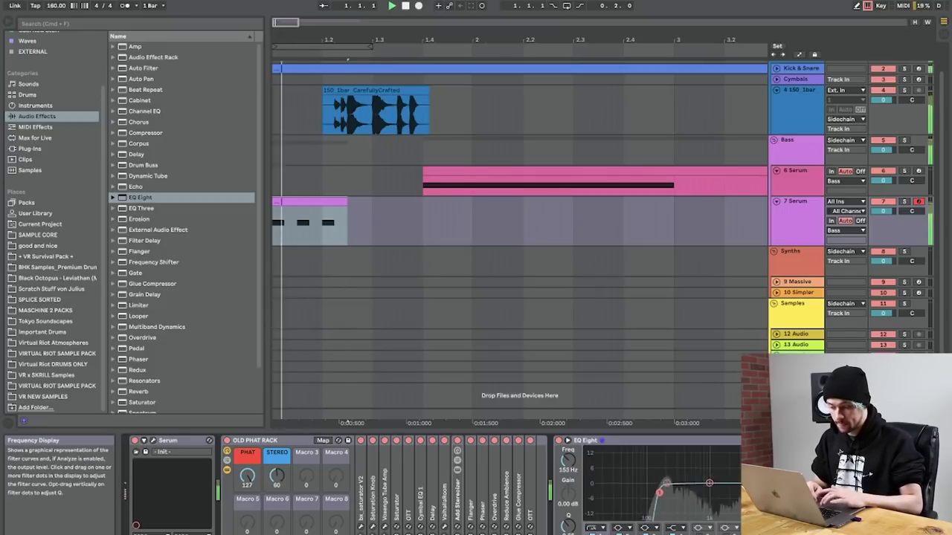
# Step: Solo the 7 Serum track and add a Frequency Shifter after EQ Eight with its fine frequency at 256 Hz
pyautogui.click(905, 202)
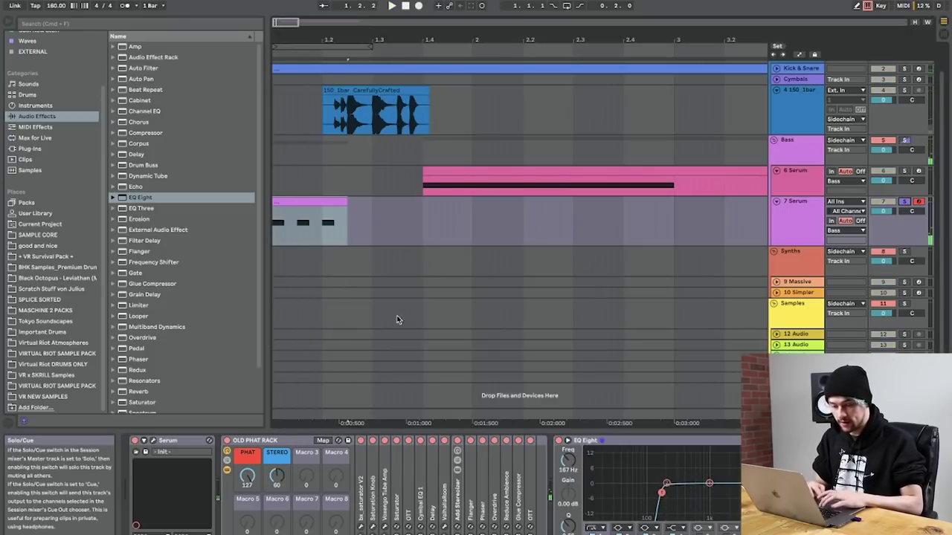
pyautogui.press('space')
pyautogui.click(163, 262)
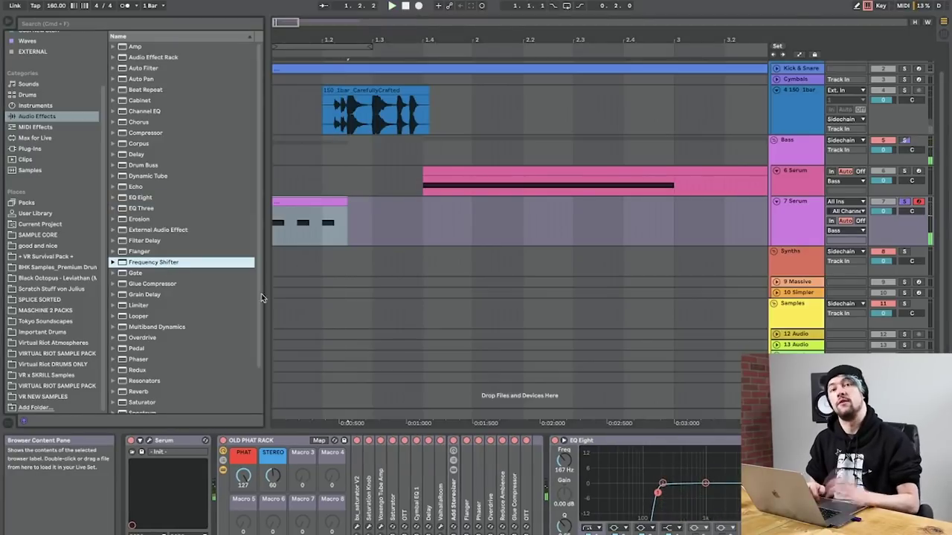
pyautogui.press('space')
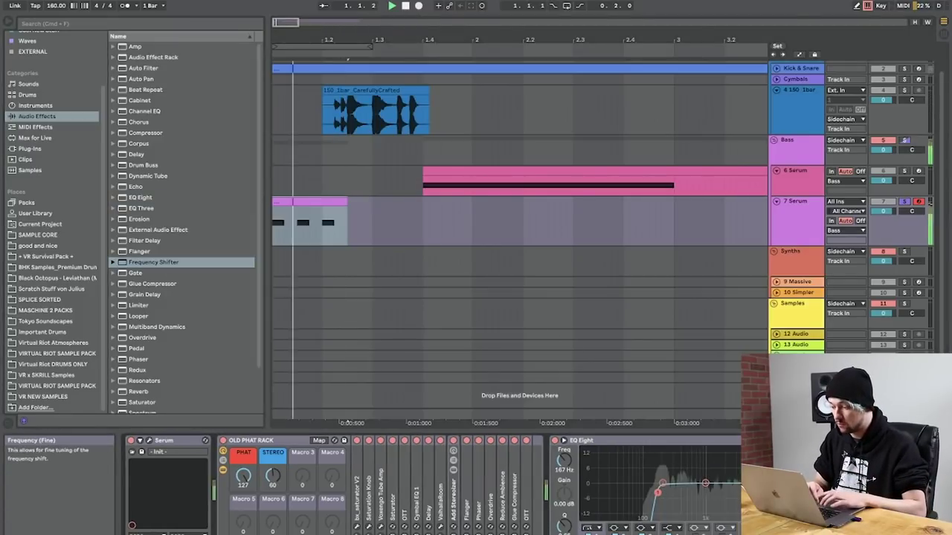
pyautogui.press('space')
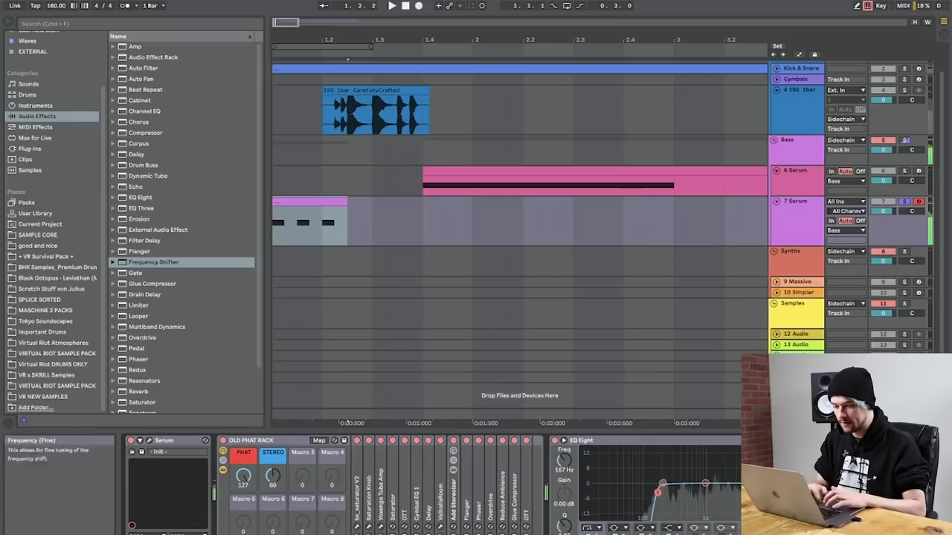
pyautogui.doubleClick(615, 440)
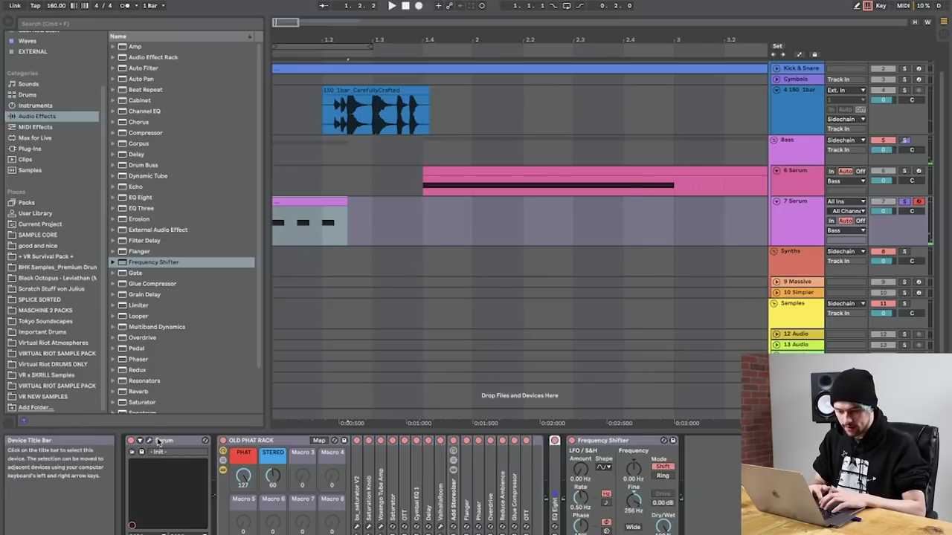
# Step: Examine the Serum patch on the 7 Serum track, then close its window and reselect the track
pyautogui.click(150, 441)
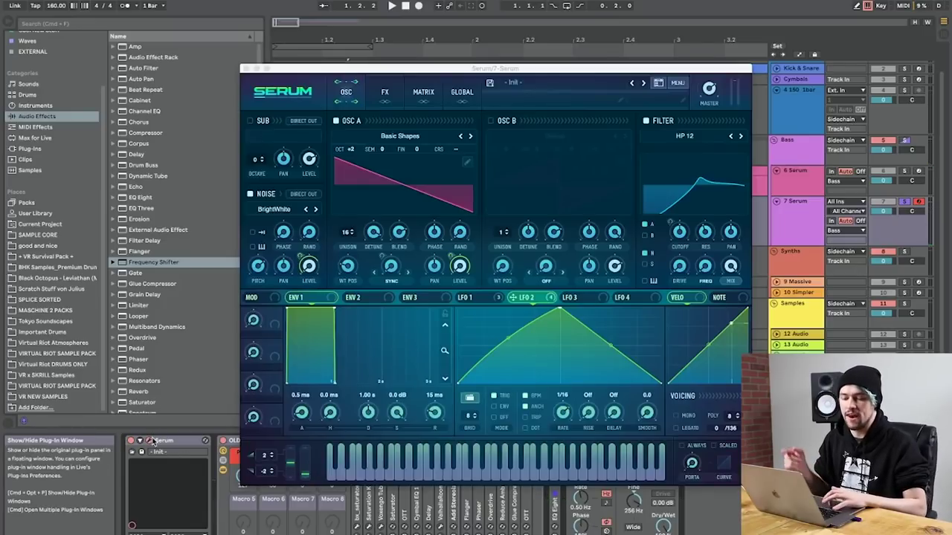
pyautogui.click(150, 440)
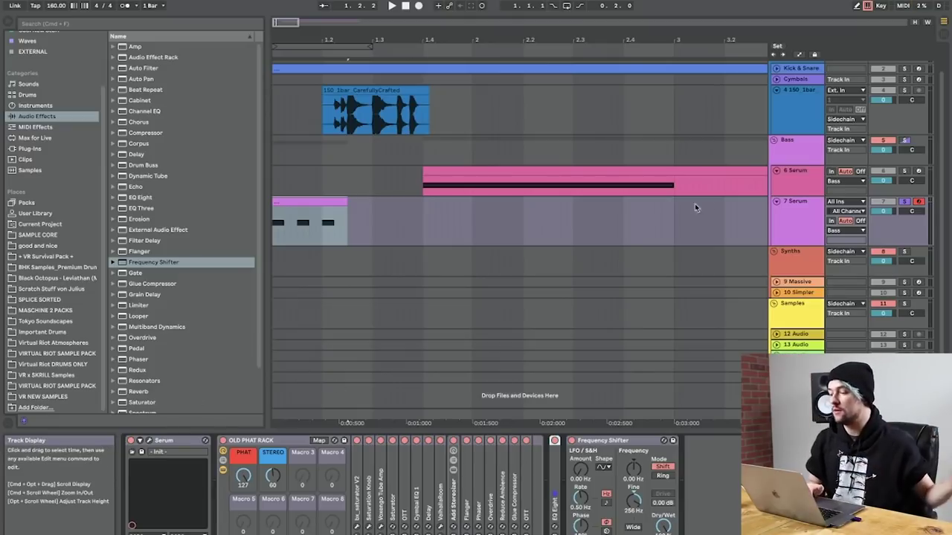
pyautogui.click(809, 177)
pyautogui.click(801, 213)
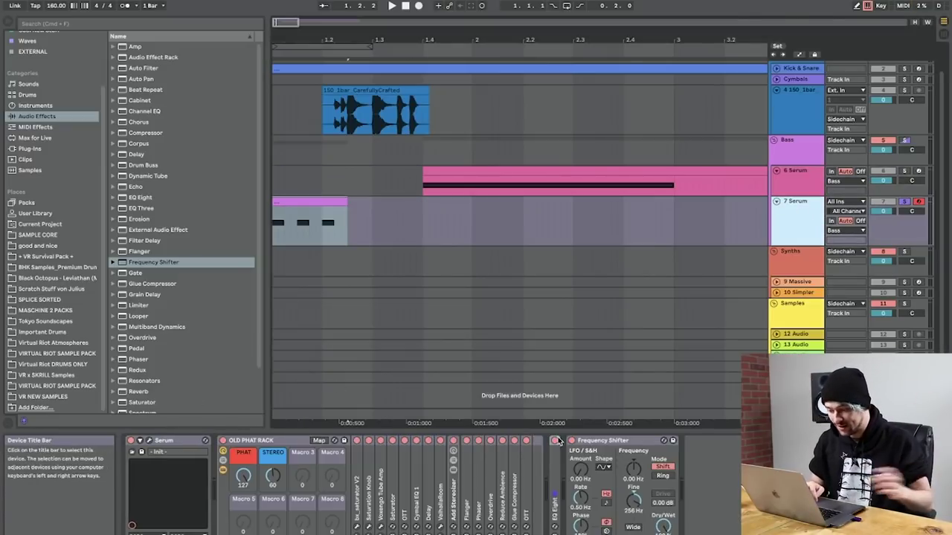
# Step: Bypass EQ Eight on the 7 Serum track and enable the sub oscillator in its Serum patch
pyautogui.click(555, 441)
pyautogui.click(150, 441)
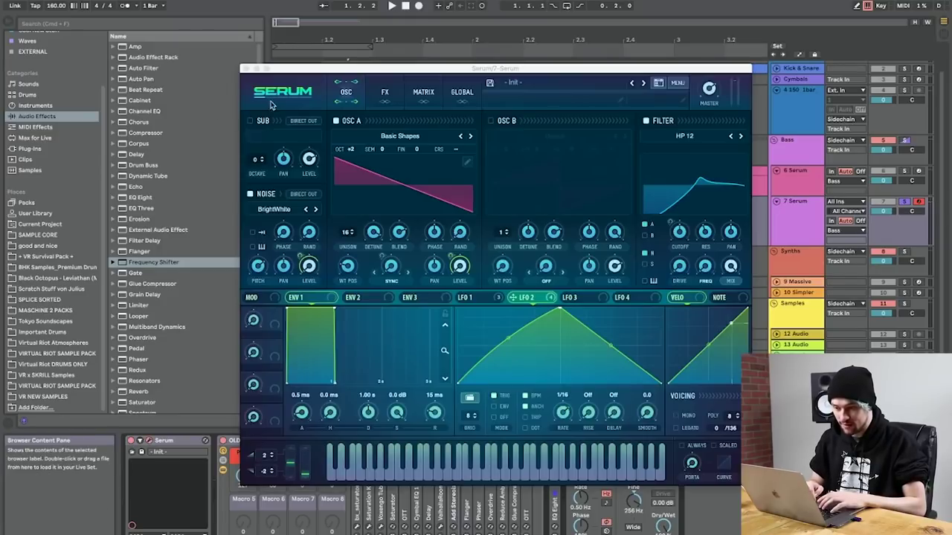
pyautogui.click(262, 121)
pyautogui.press('a')
pyautogui.moveTo(301, 75); pyautogui.dragTo(305, 13)
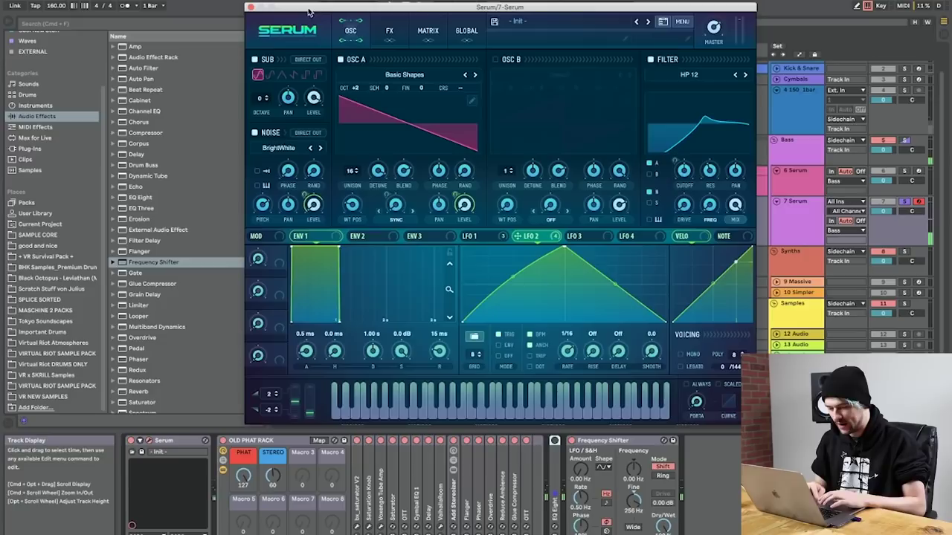
# Step: Sweep the Frequency Shifter's fine frequency while playing notes, set it to 349 Hz and close Serum
pyautogui.moveTo(633, 502); pyautogui.dragTo(633, 442)
pyautogui.press('a')
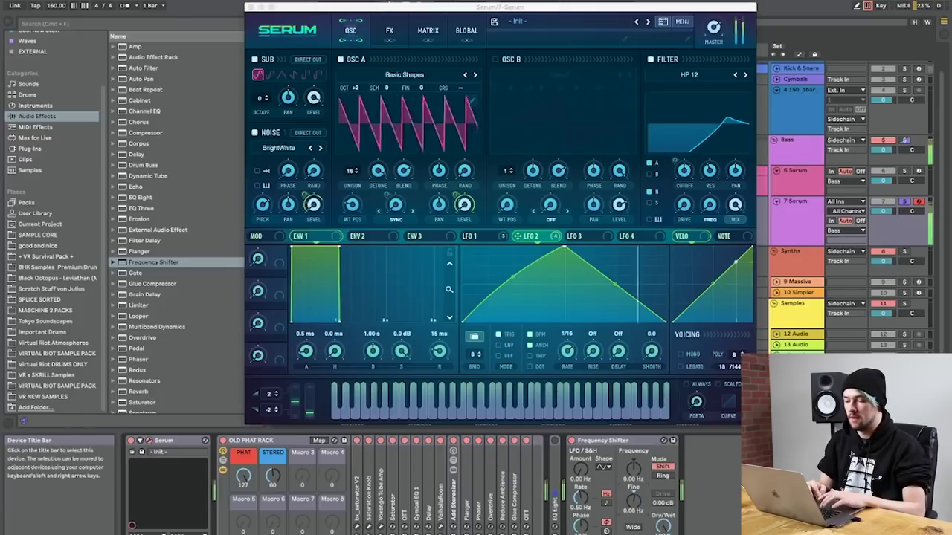
pyautogui.press('a')
pyautogui.moveTo(634, 501); pyautogui.dragTo(633, 450)
pyautogui.press('a')
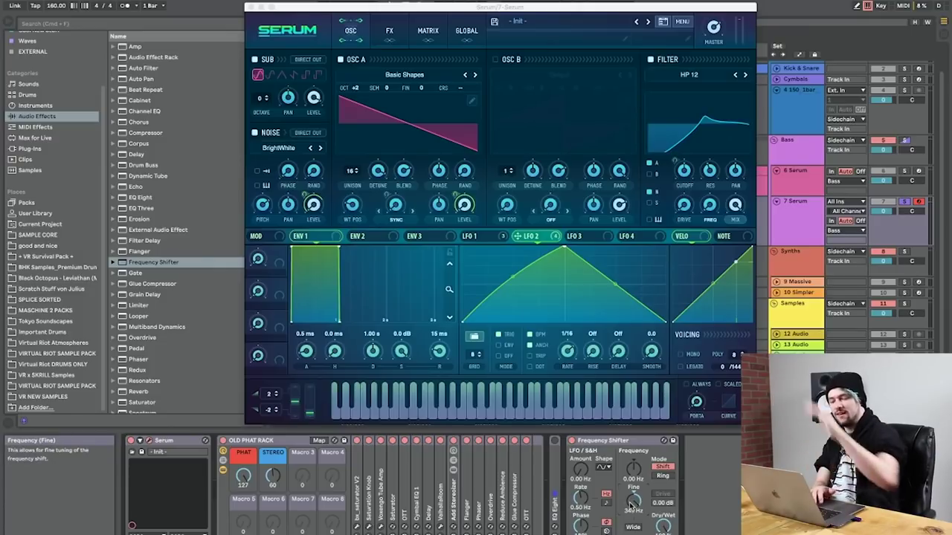
pyautogui.press('a')
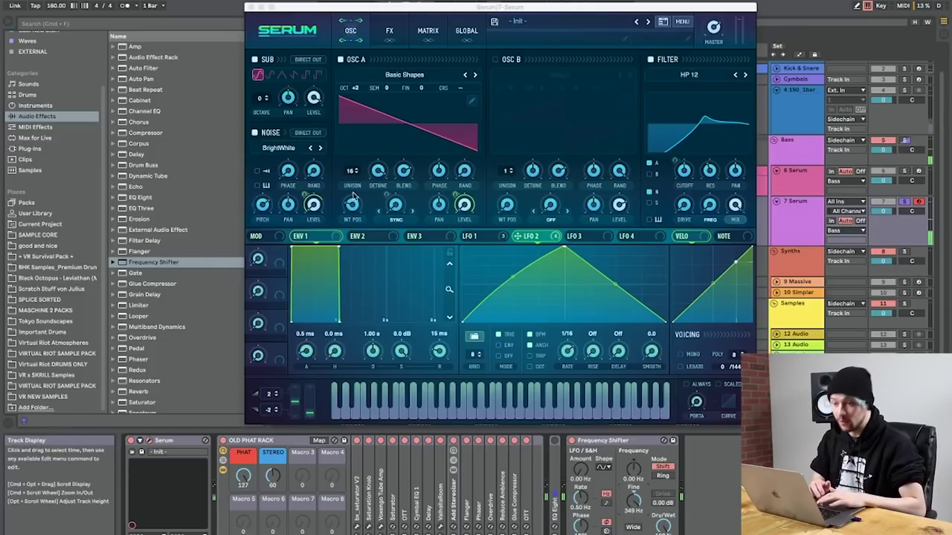
pyautogui.click(251, 8)
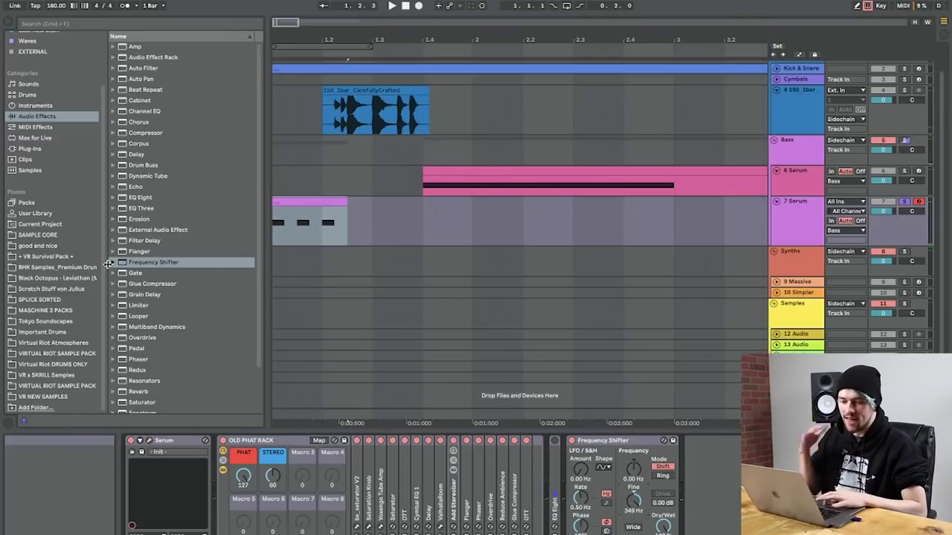
# Step: Add an EQ Eight after the Frequency Shifter on the 7 Serum track and adjust its low-end filtering while auditioning notes
pyautogui.doubleClick(157, 197)
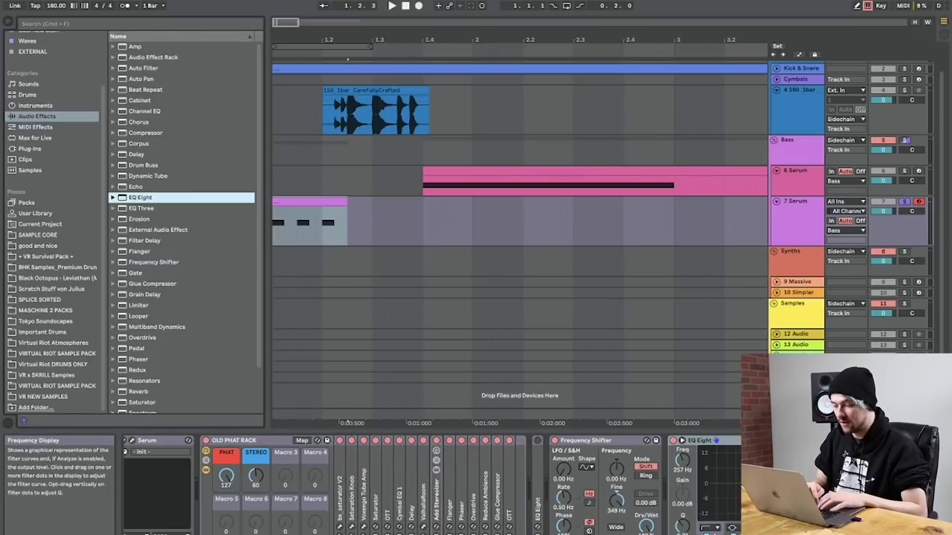
pyautogui.moveTo(800, 483); pyautogui.dragTo(799, 482)
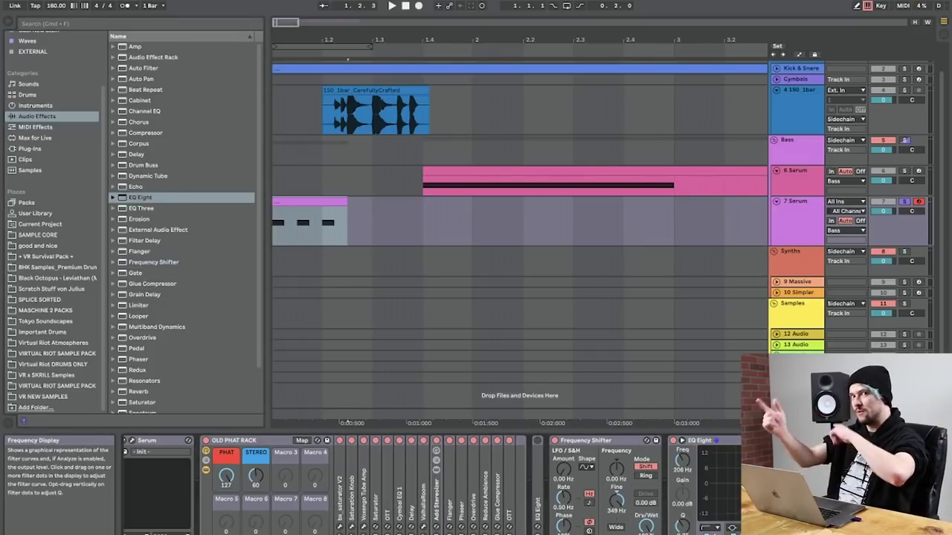
pyautogui.press('space')
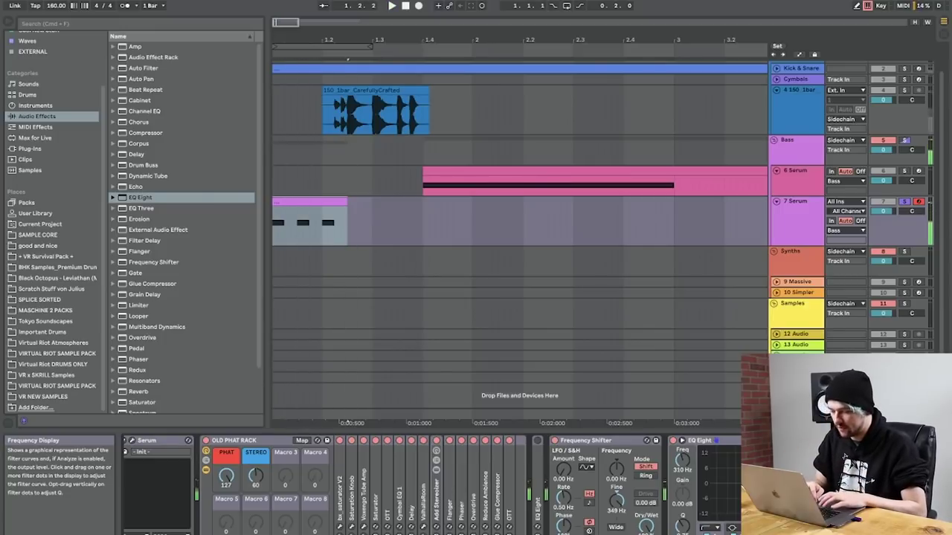
# Step: Set the Frequency Shifter's fine frequency to 262 Hz and the new EQ Eight's band to 267 Hz at -4.34 dB
pyautogui.moveTo(616, 502); pyautogui.dragTo(616, 512)
pyautogui.press('space')
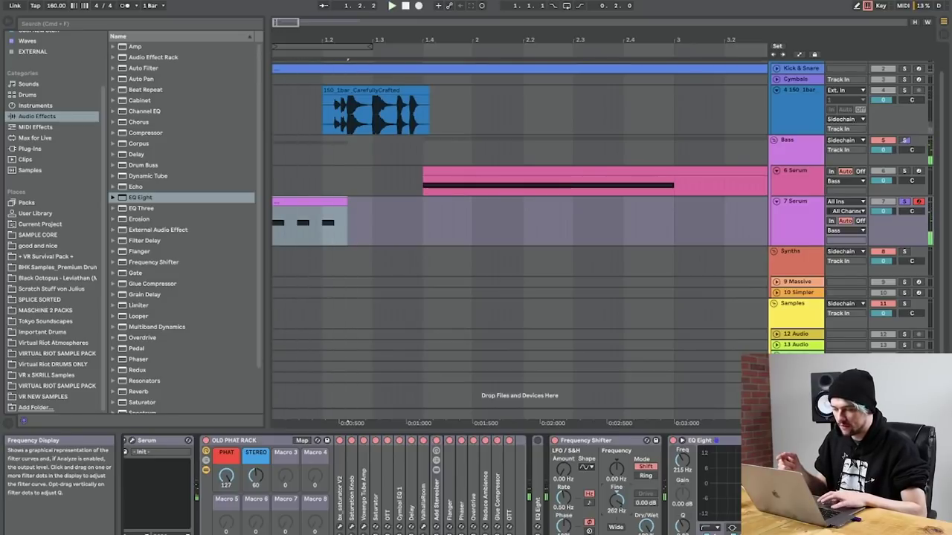
pyautogui.moveTo(804, 480); pyautogui.dragTo(786, 495)
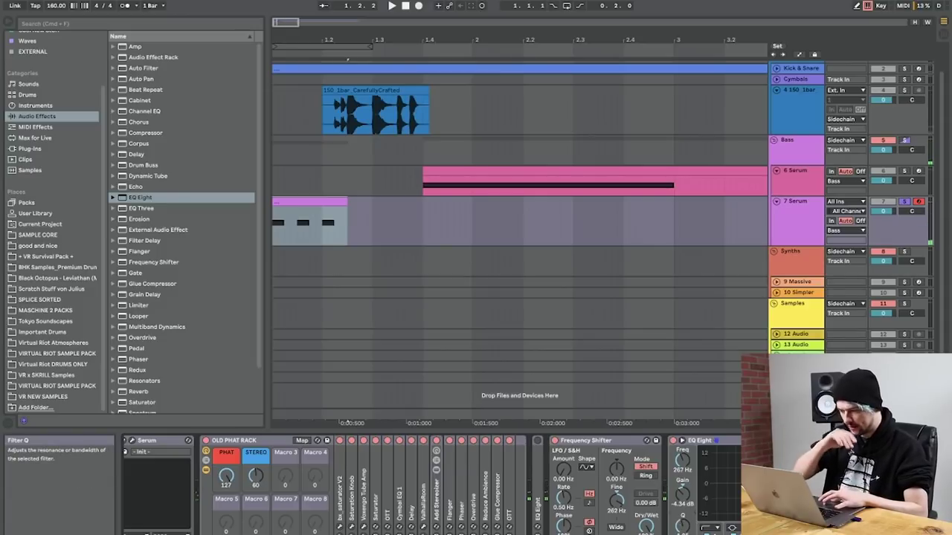
pyautogui.hscroll(-1, 227, 463)
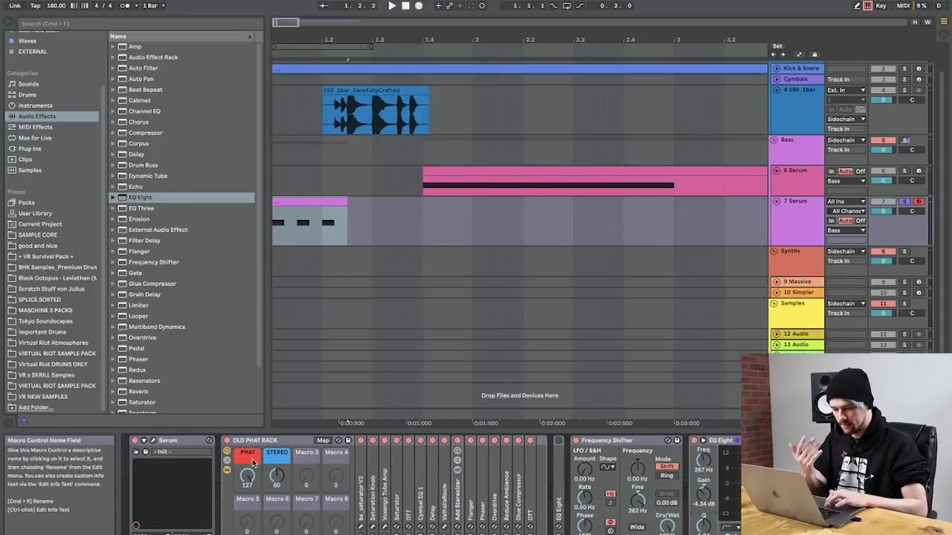
# Step: Assign LFO 1 to the Combs FX filter's cutoff in the 7 Serum patch, adjust the cutoff and close Serum
pyautogui.click(154, 441)
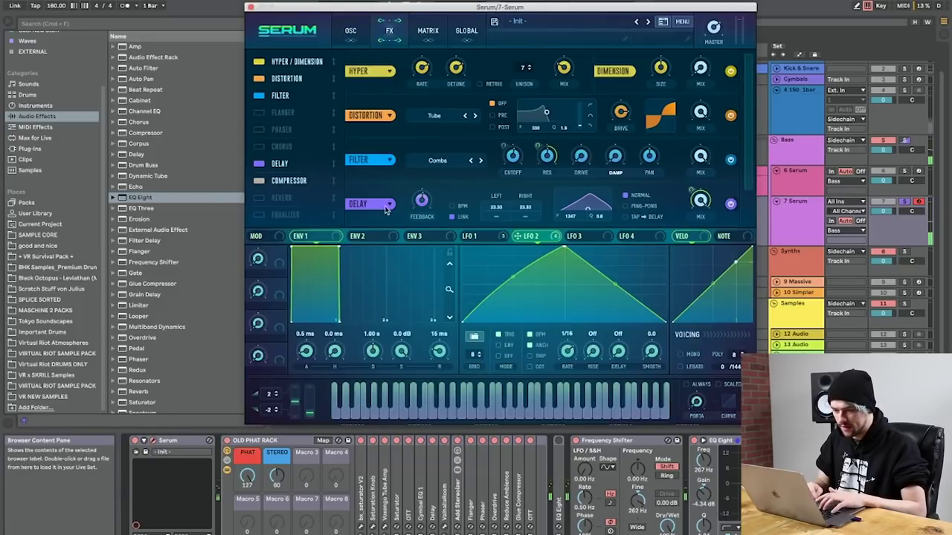
pyautogui.press('a')
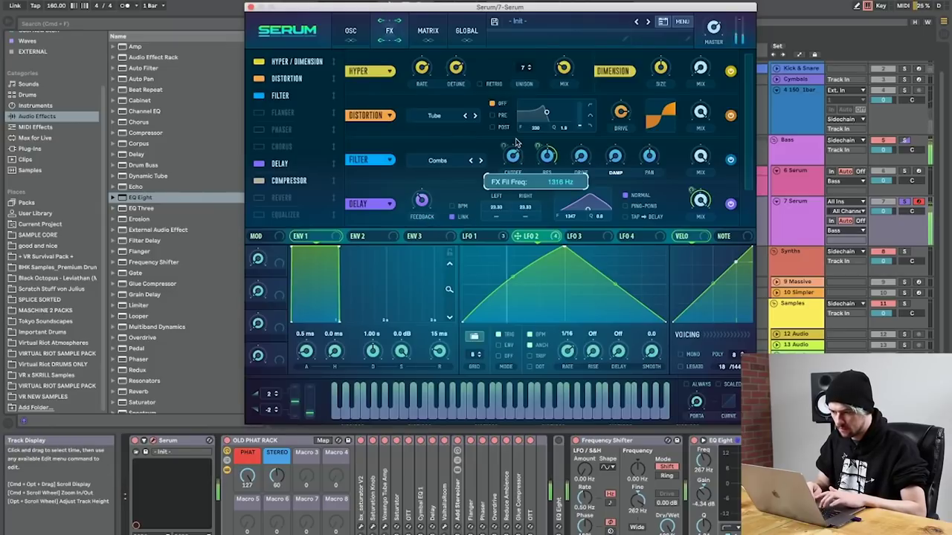
pyautogui.moveTo(517, 143); pyautogui.dragTo(506, 170)
pyautogui.moveTo(469, 236); pyautogui.dragTo(509, 169)
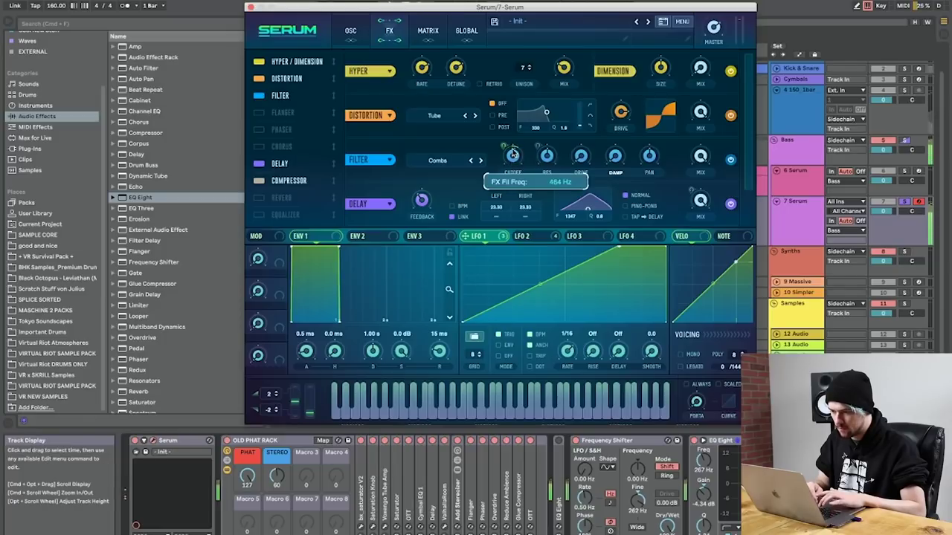
pyautogui.moveTo(520, 134); pyautogui.dragTo(504, 188)
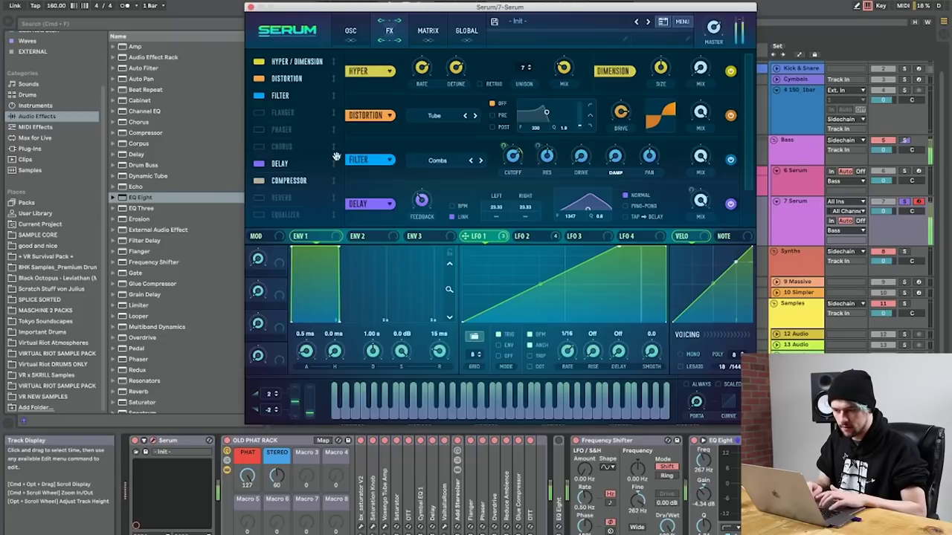
pyautogui.click(250, 8)
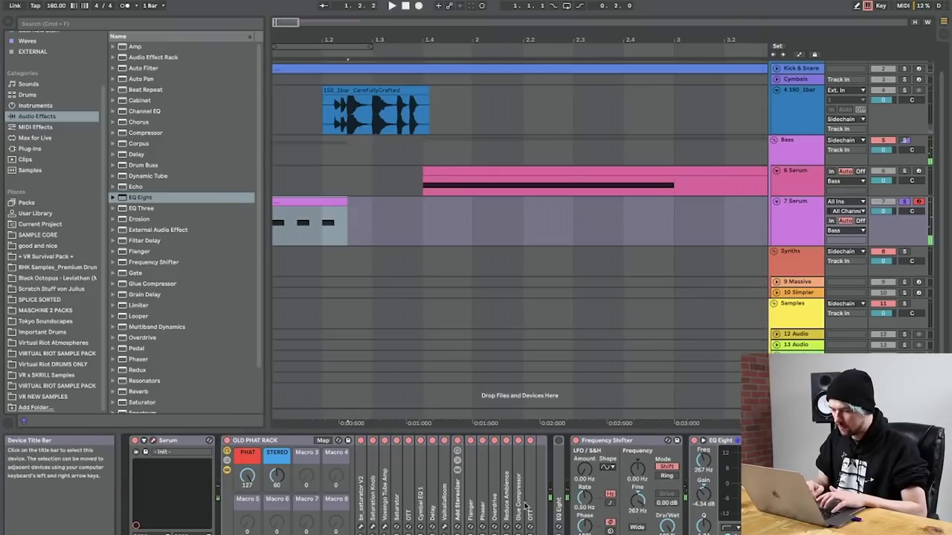
# Step: Add a Reverb between Serum and OLD PHAT RACK, set its size to 0.22 and audition notes
pyautogui.hscroll(3, 531, 501)
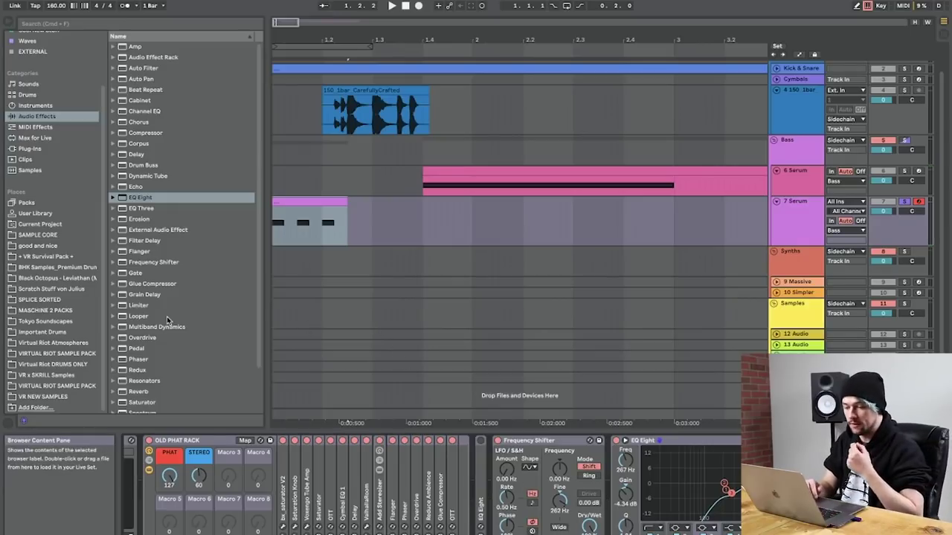
pyautogui.scroll(-3, 167, 325)
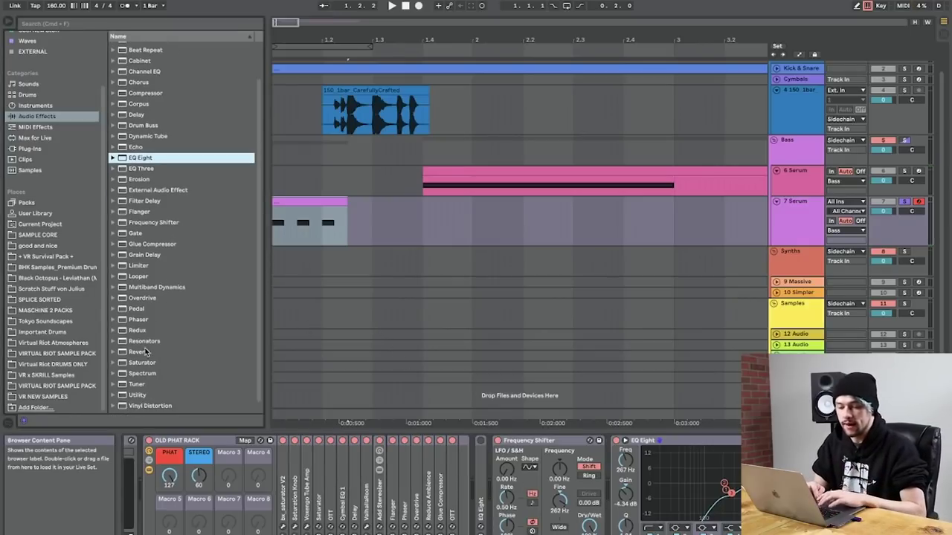
pyautogui.doubleClick(142, 351)
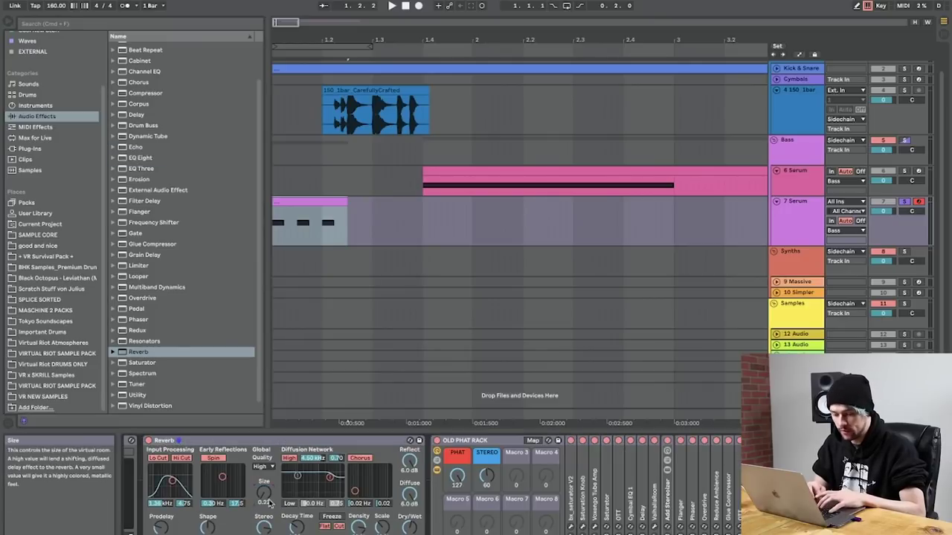
pyautogui.press('space')
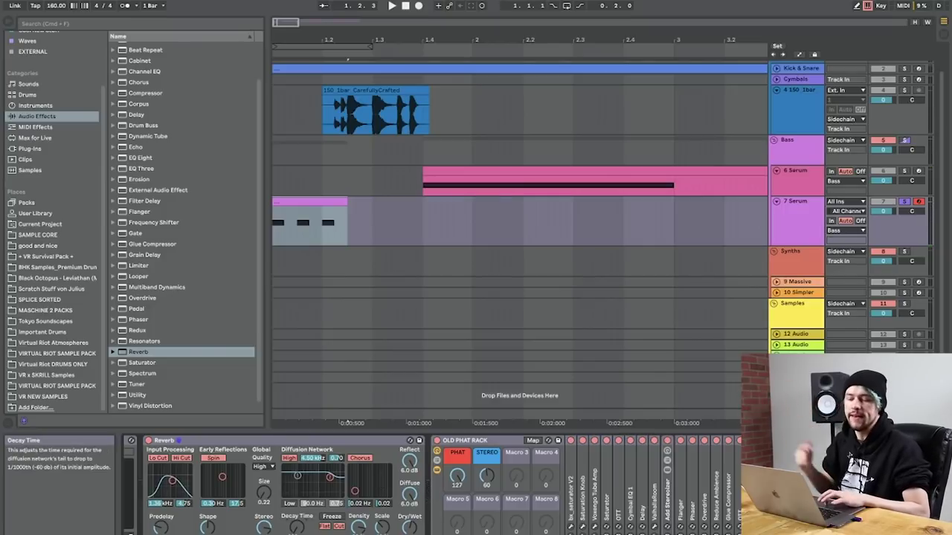
pyautogui.press('space')
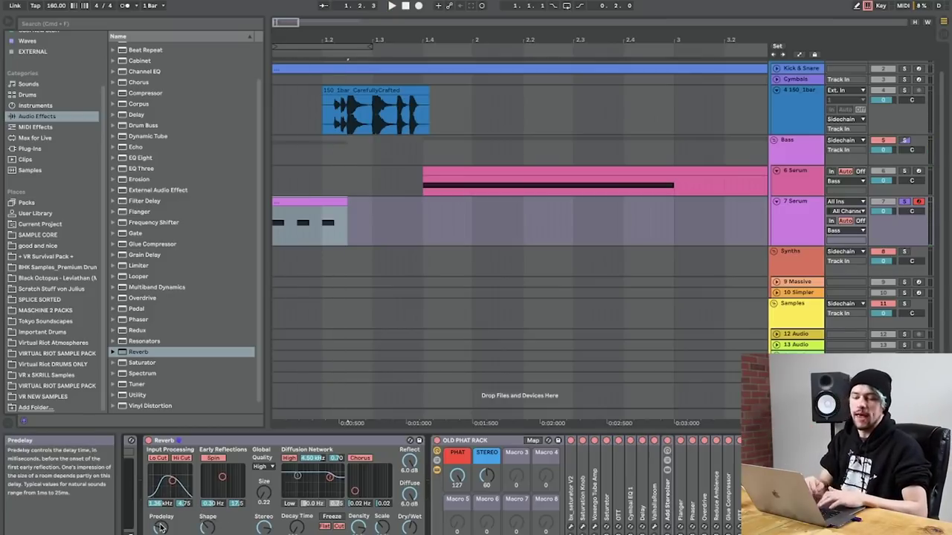
pyautogui.press('space')
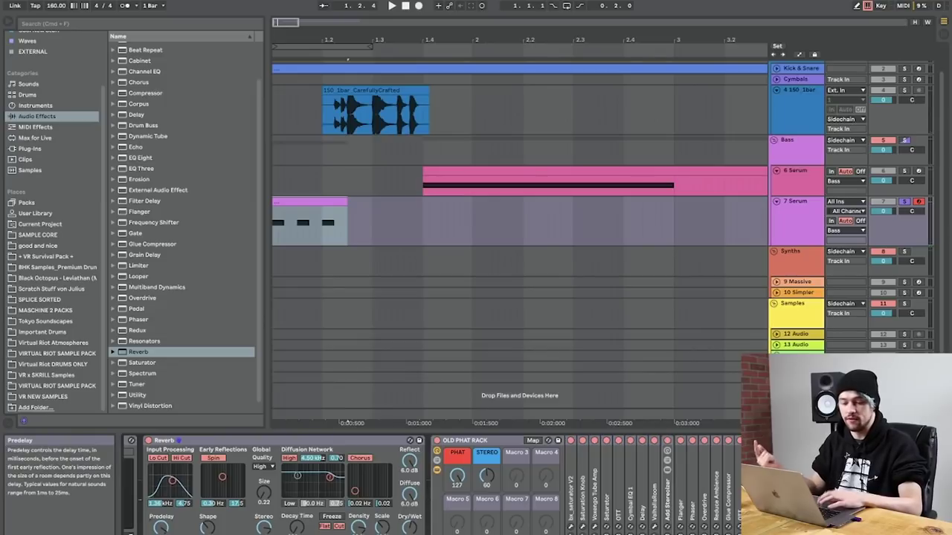
pyautogui.press('space')
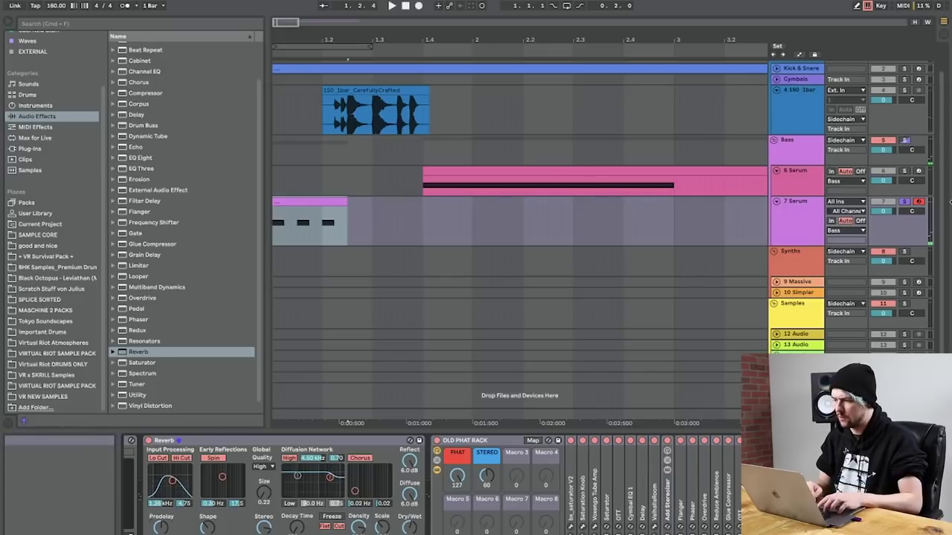
# Step: Turn off solo on the 7 Serum track and collapse its Serum device
pyautogui.click(904, 201)
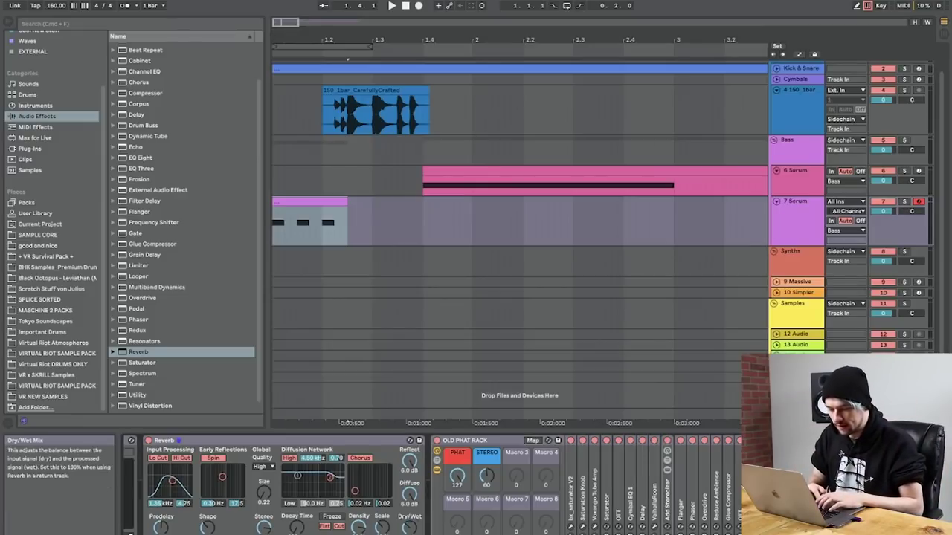
pyautogui.click(353, 444)
pyautogui.hscroll(-2, 353, 444)
pyautogui.doubleClick(173, 442)
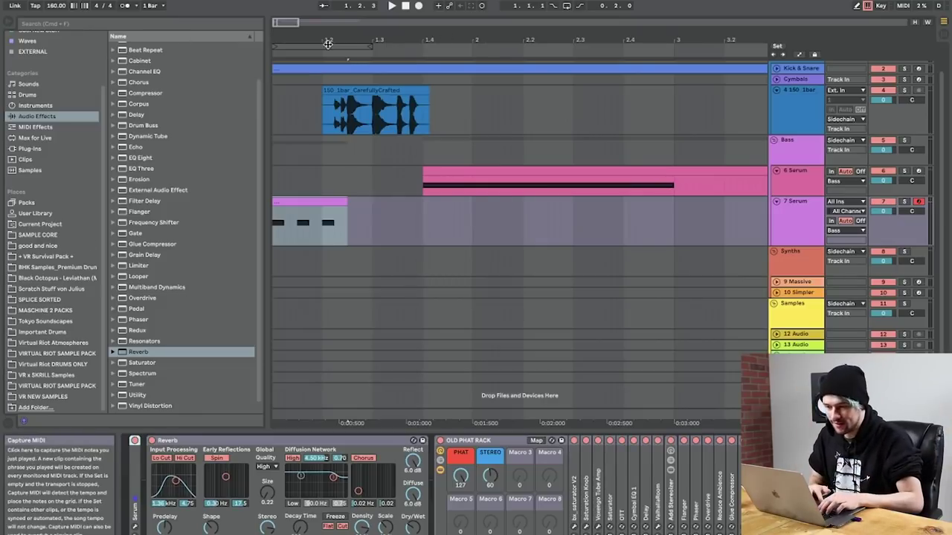
# Step: Duplicate the 7 Serum track together with its clip and device chain
pyautogui.moveTo(328, 43); pyautogui.dragTo(312, 40)
pyautogui.click(837, 244)
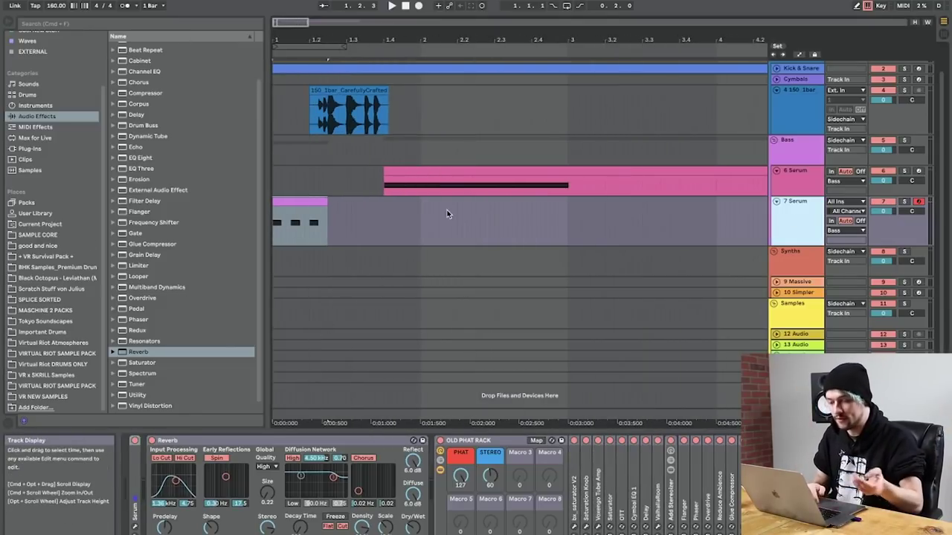
pyautogui.click(297, 201)
pyautogui.press('space')
pyautogui.press('space')
pyautogui.click(789, 220)
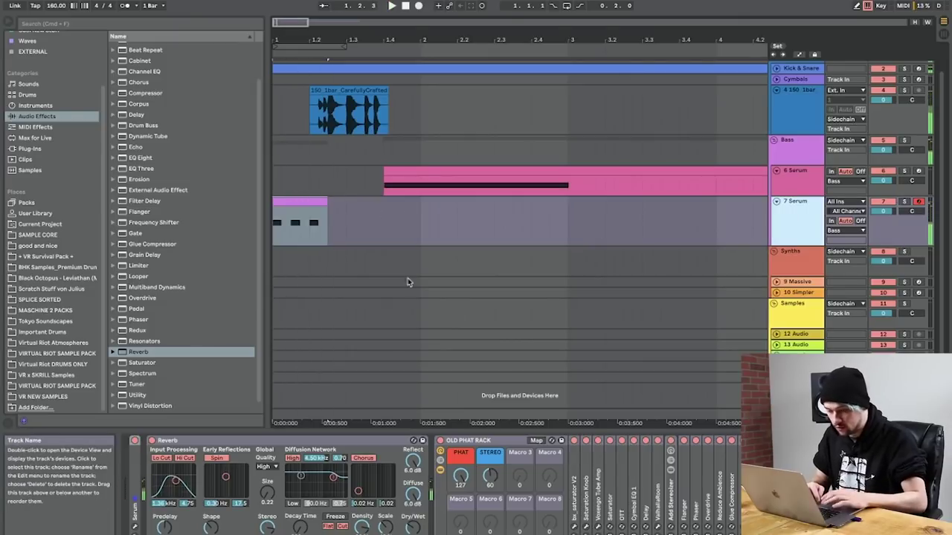
pyautogui.hotkey('ctrl', 'd')
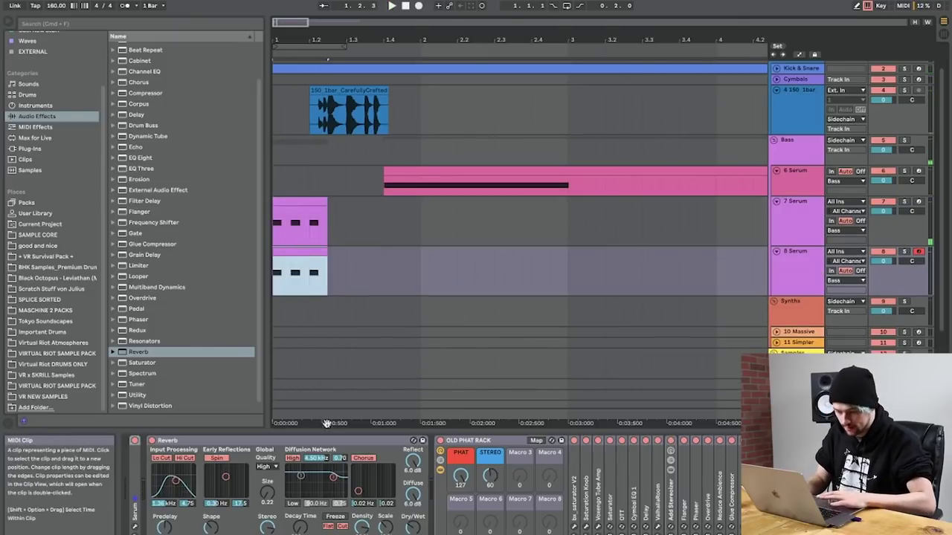
# Step: Delete the Reverb and the copied MIDI clip from the 8 Serum track
pyautogui.click(333, 441)
pyautogui.press('Delete')
pyautogui.click(305, 260)
pyautogui.press('Delete')
# Step: Create a MIDI clip on the 8 Serum track from 1.4 to 3 with a sixteenth-length E0 note on each of its five beats
pyautogui.moveTo(385, 270); pyautogui.dragTo(567, 265)
pyautogui.hotkey('ctrl', 'shift', 'm')
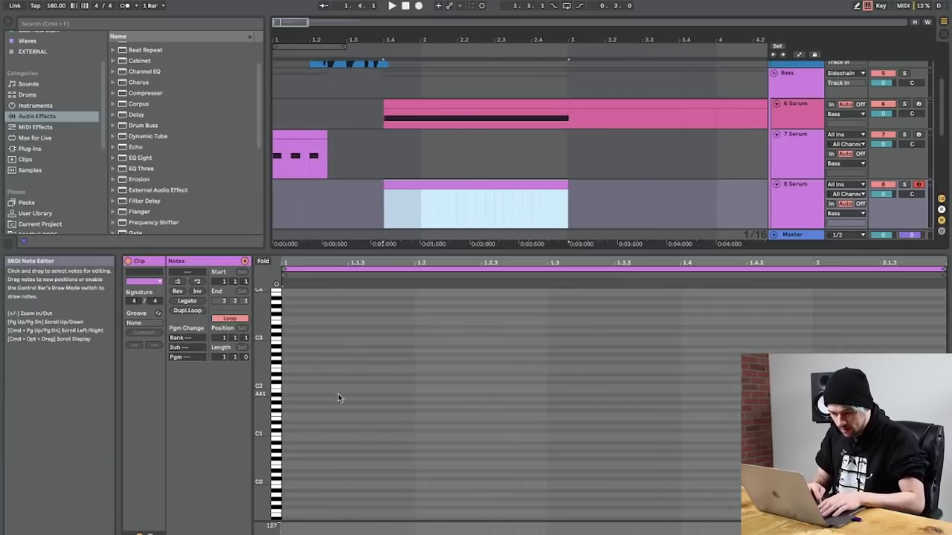
pyautogui.click(338, 394)
pyautogui.scroll(-3, 342, 431)
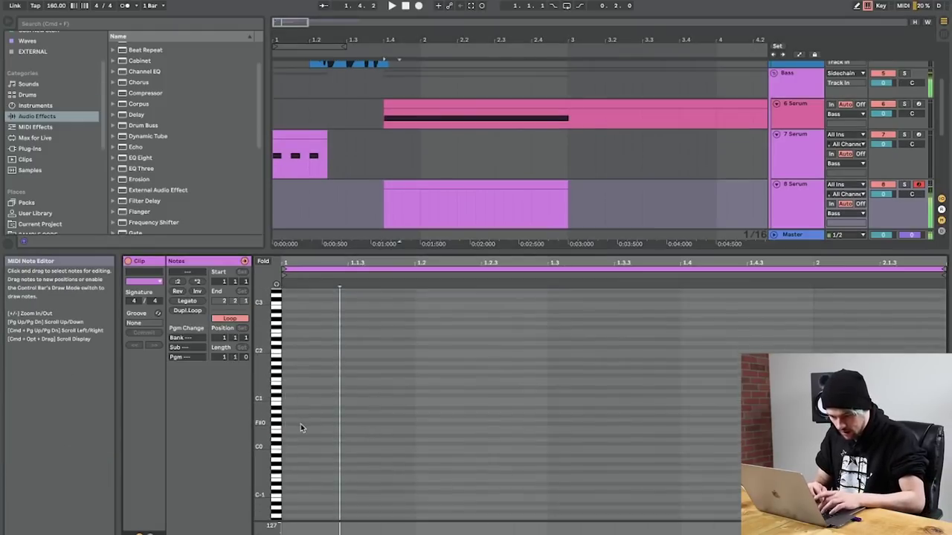
pyautogui.doubleClick(291, 433)
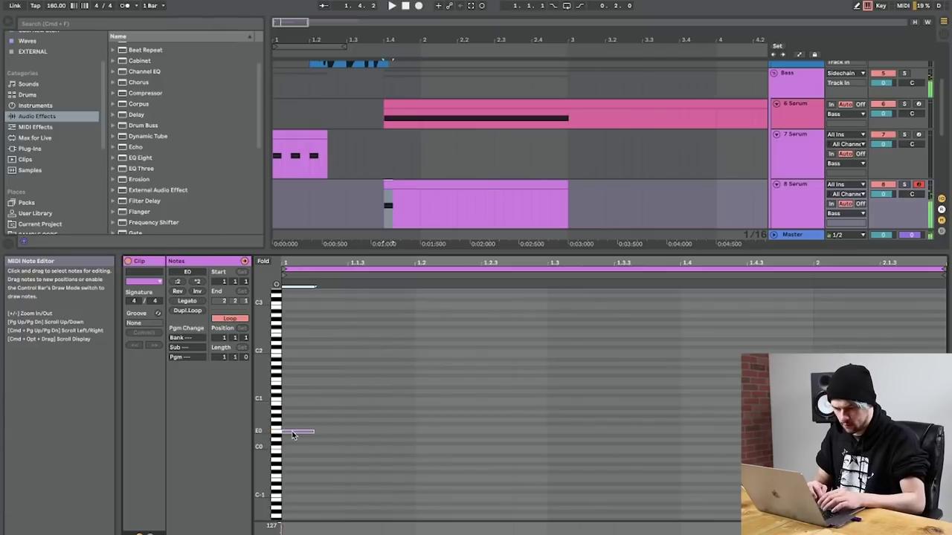
pyautogui.hotkey('ctrl', 'd')
pyautogui.hotkey('ctrl', 'd')
pyautogui.hotkey('ctrl', 'd')
pyautogui.hotkey('ctrl', 'd')
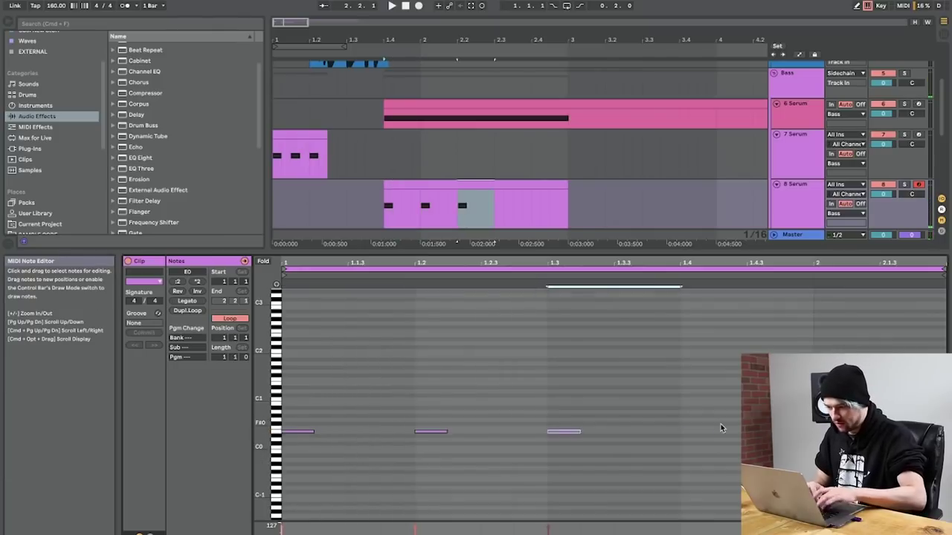
# Step: Close the note editor, play back the new 8 Serum clip and show the track's devices
pyautogui.hotkey('shift', 'Tab')
pyautogui.click(448, 200)
pyautogui.press('space')
pyautogui.click(782, 216)
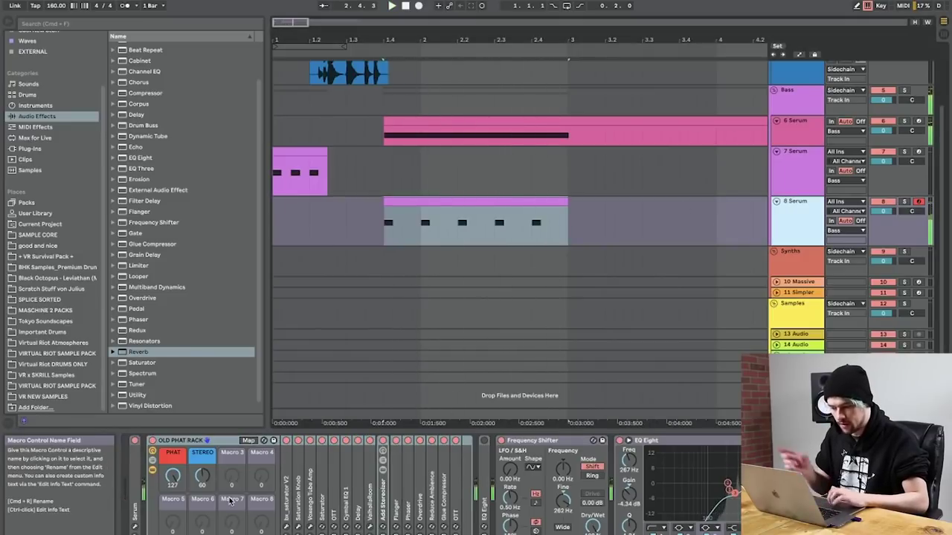
pyautogui.press('space')
# Step: Open the Serum patch on 8 Serum, set OSC A's octave to +3 and its delay times to 15.49
pyautogui.doubleClick(139, 467)
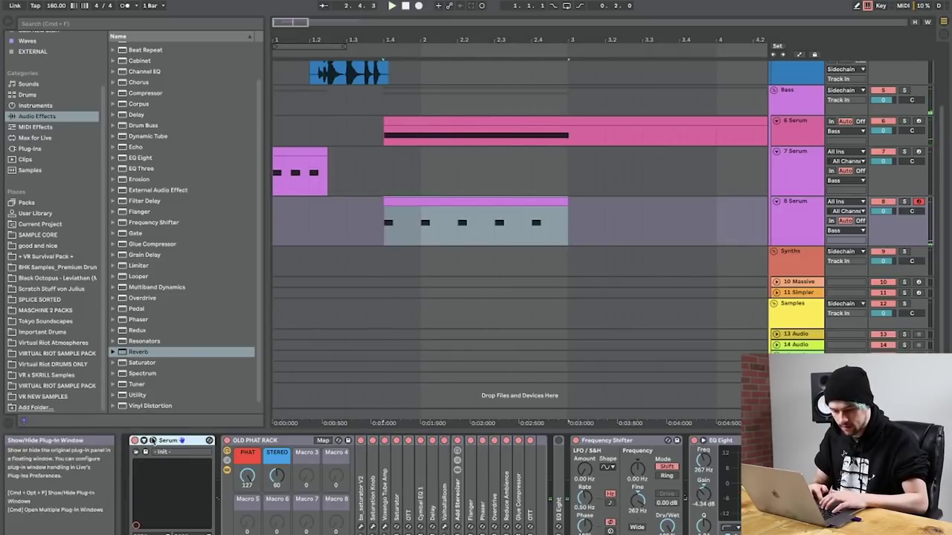
pyautogui.click(152, 440)
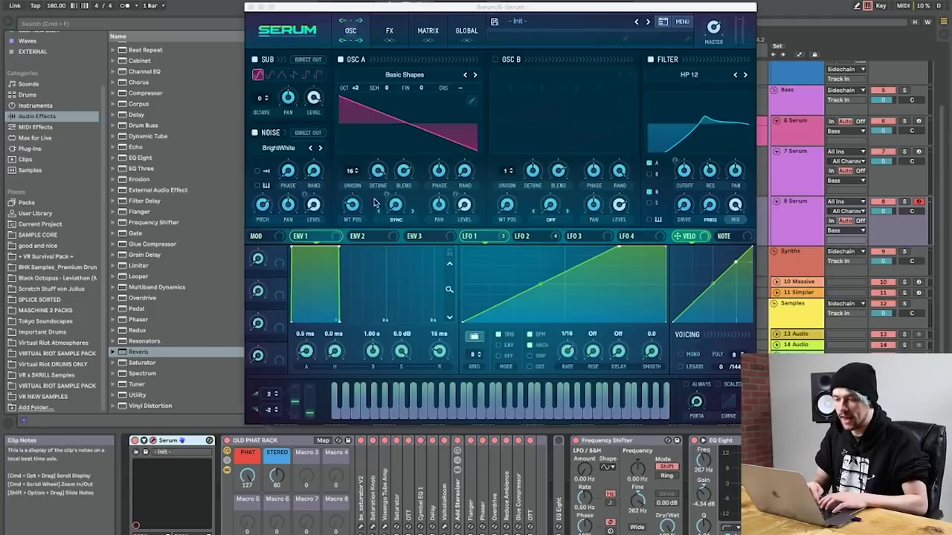
pyautogui.moveTo(357, 89); pyautogui.dragTo(358, 78)
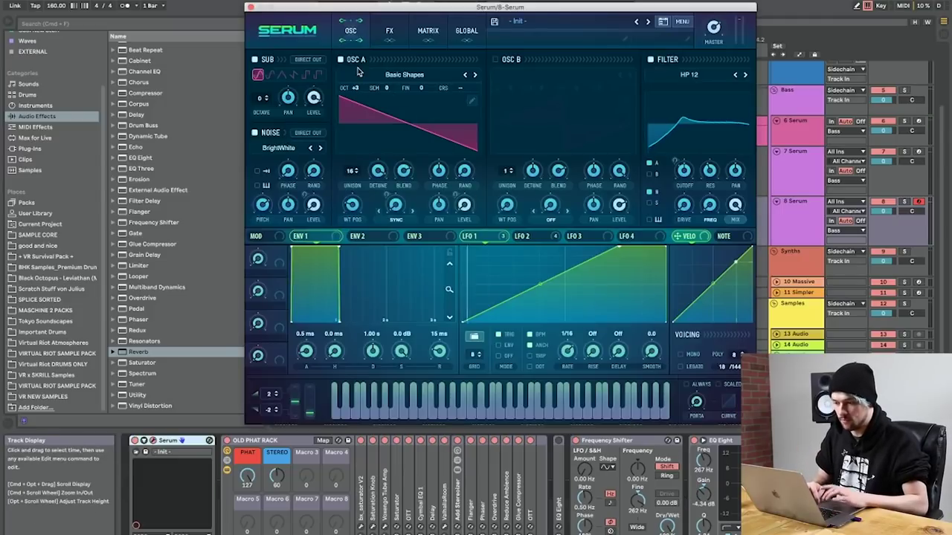
pyautogui.click(387, 30)
pyautogui.moveTo(497, 205); pyautogui.dragTo(499, 217)
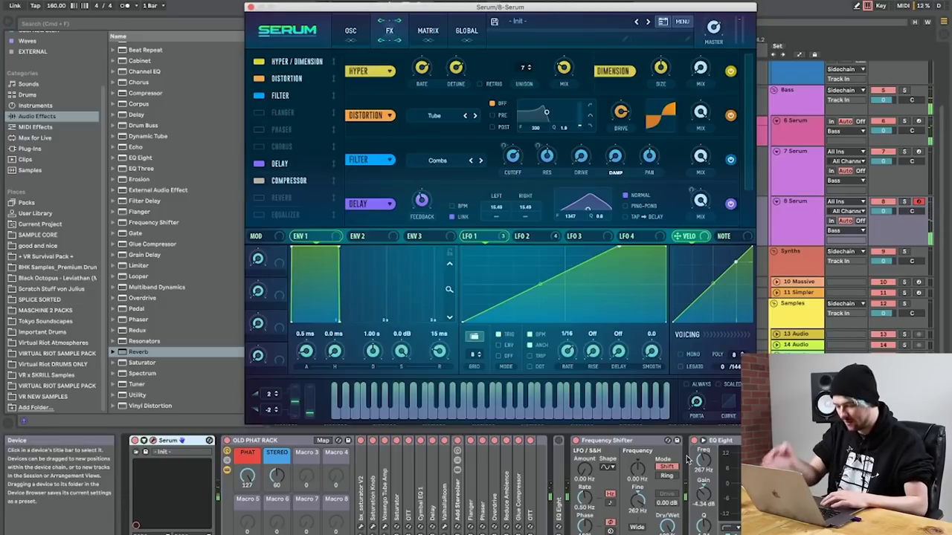
# Step: Move the second EQ Eight ahead of the Frequency Shifter on the 8 Serum track and set its low-cut band to 109 Hz
pyautogui.click(811, 441)
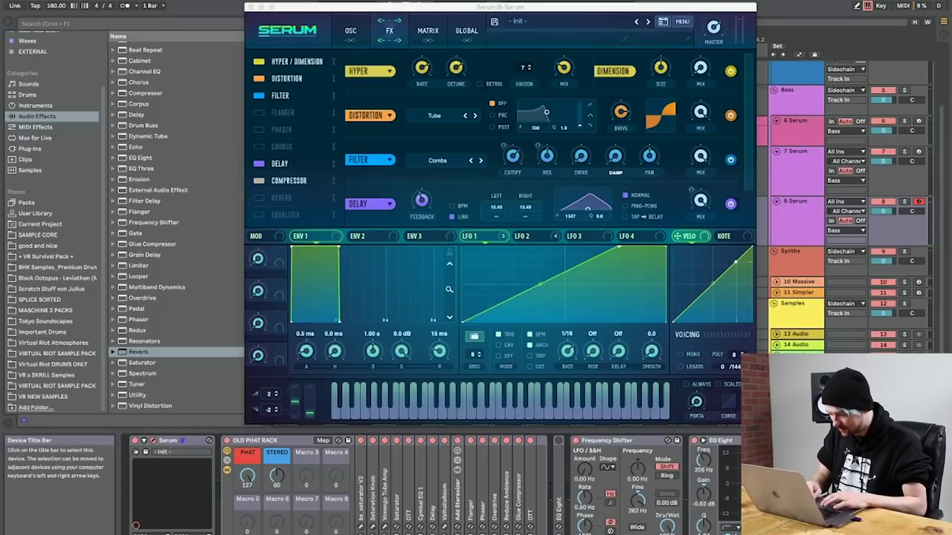
pyautogui.click(729, 528)
pyautogui.click(728, 456)
pyautogui.moveTo(728, 441); pyautogui.dragTo(571, 477)
pyautogui.moveTo(664, 489); pyautogui.dragTo(646, 494)
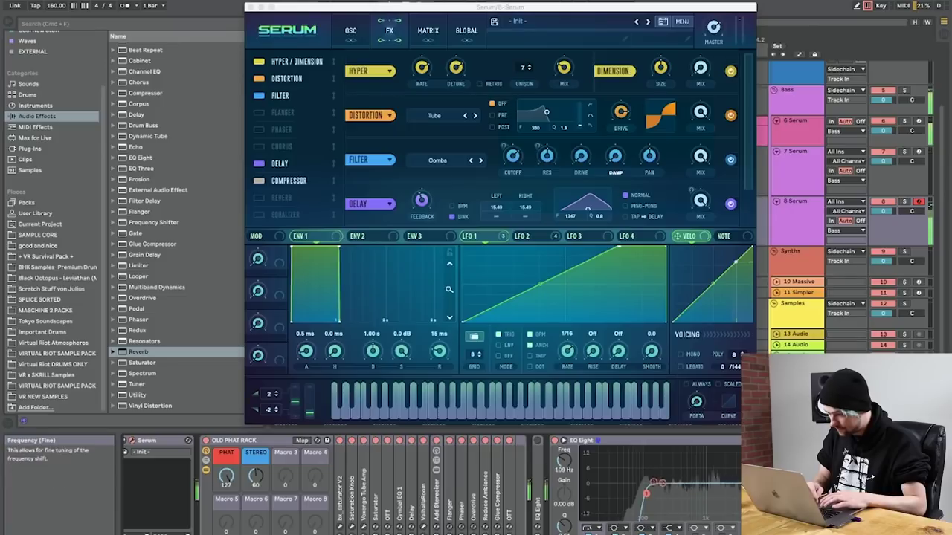
# Step: Set LFO 2's rate to 1/8 in the 8 Serum patch, reselect LFO 1 and close the plug-in window
pyautogui.click(530, 235)
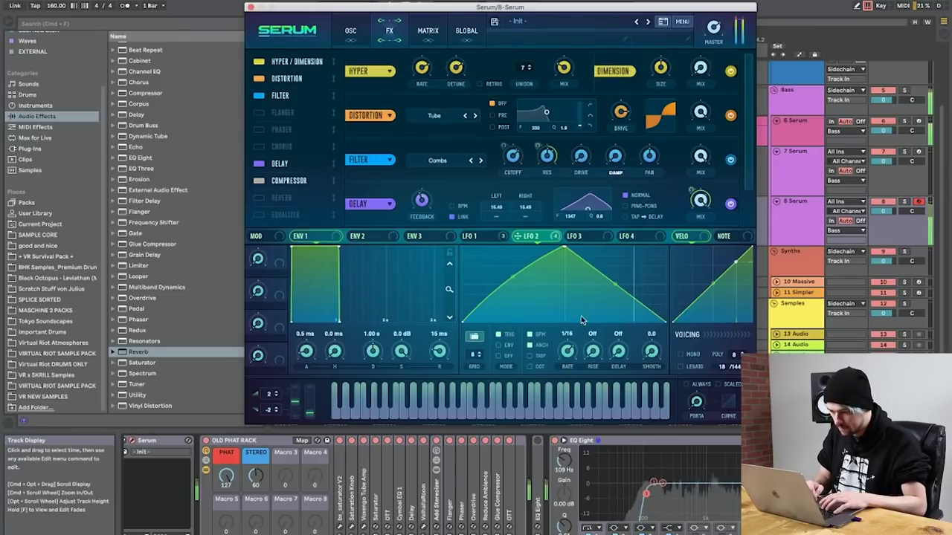
pyautogui.moveTo(568, 352); pyautogui.dragTo(570, 363)
pyautogui.click(494, 238)
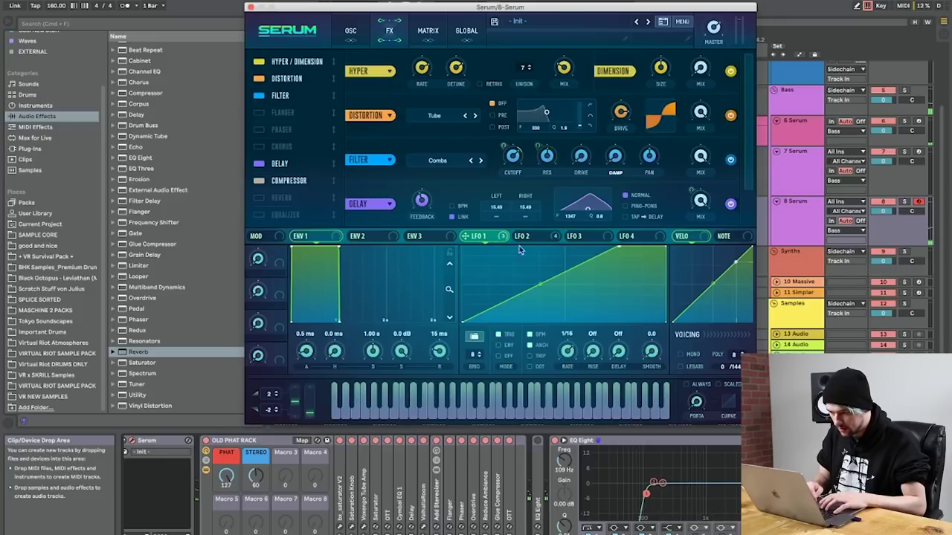
pyautogui.click(251, 7)
# Step: Lengthen all five notes of the 8 Serum clip to eighth notes, play it back and return to the track's devices
pyautogui.click(447, 200)
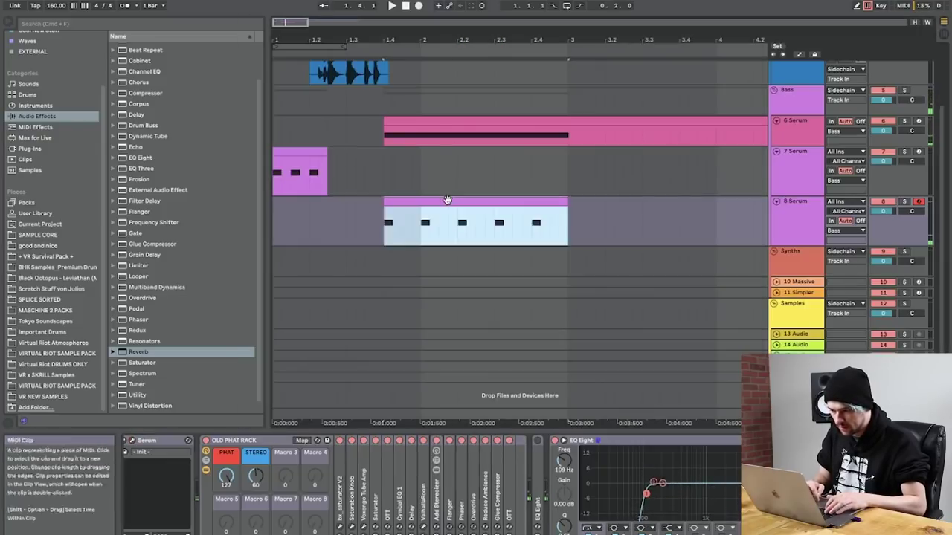
pyautogui.doubleClick(447, 199)
pyautogui.click(465, 325)
pyautogui.press('super+a')
pyautogui.hotkey('shift', 'Right')
pyautogui.press('space')
pyautogui.hotkey('shift', 'Tab')
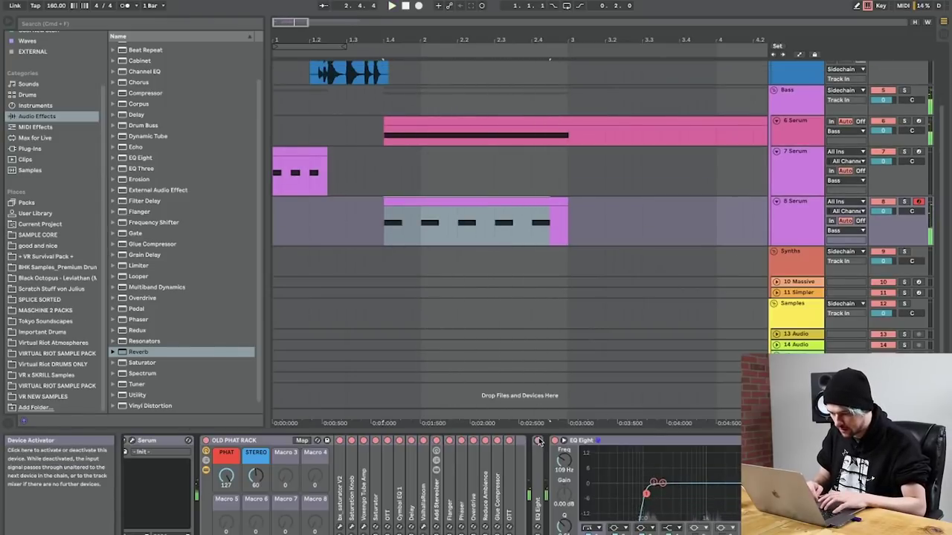
# Step: Remove the folded EQ Eight after OLD PHAT RACK on 8 Serum, keeping the 109 Hz one, and play the track soloed
pyautogui.doubleClick(540, 464)
pyautogui.press('space')
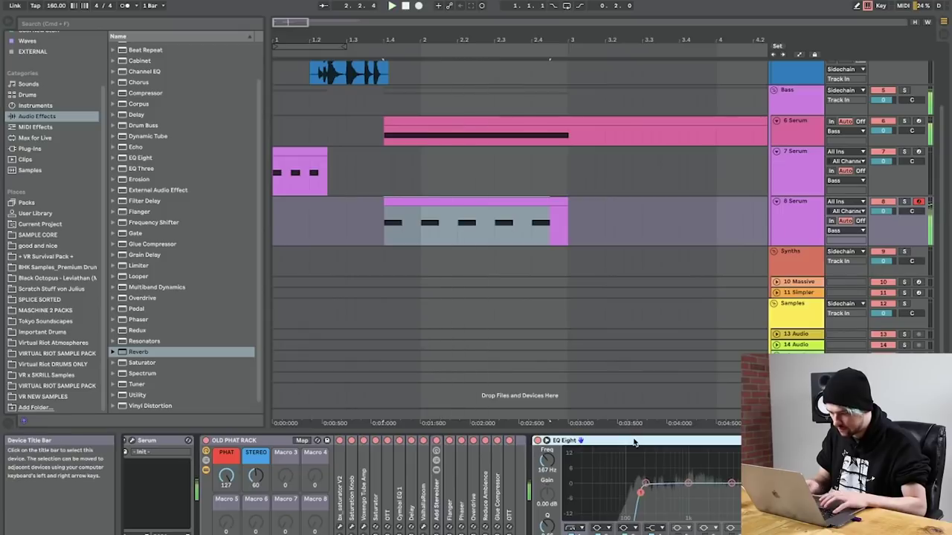
pyautogui.press('space')
pyautogui.click(905, 201)
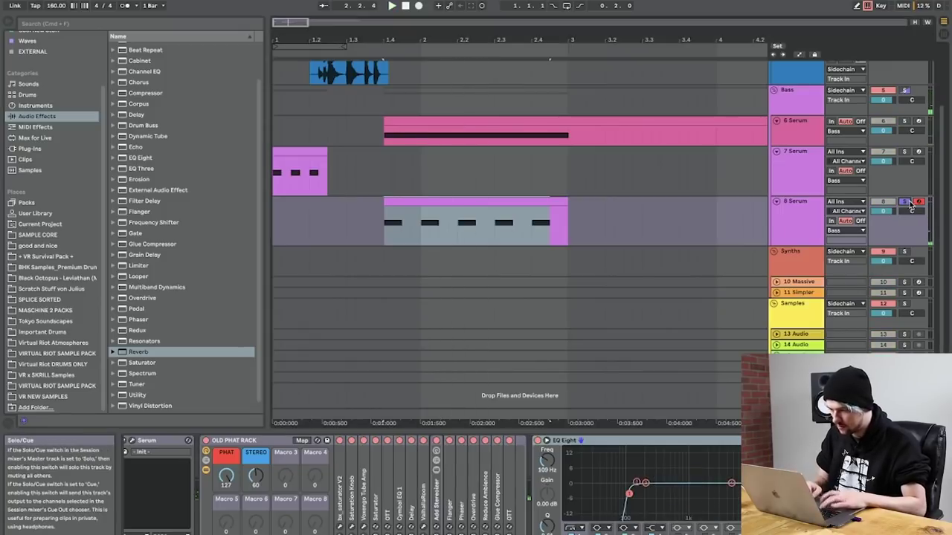
pyautogui.press('space')
# Step: Open the Serum patch on 8 Serum and switch both LFO 2 and LFO 1 to ENV mode
pyautogui.click(152, 440)
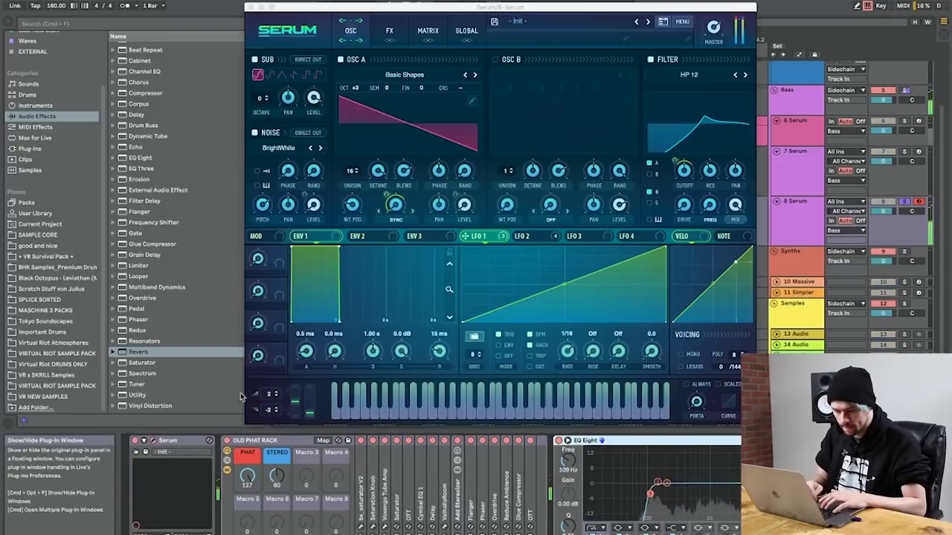
pyautogui.click(530, 236)
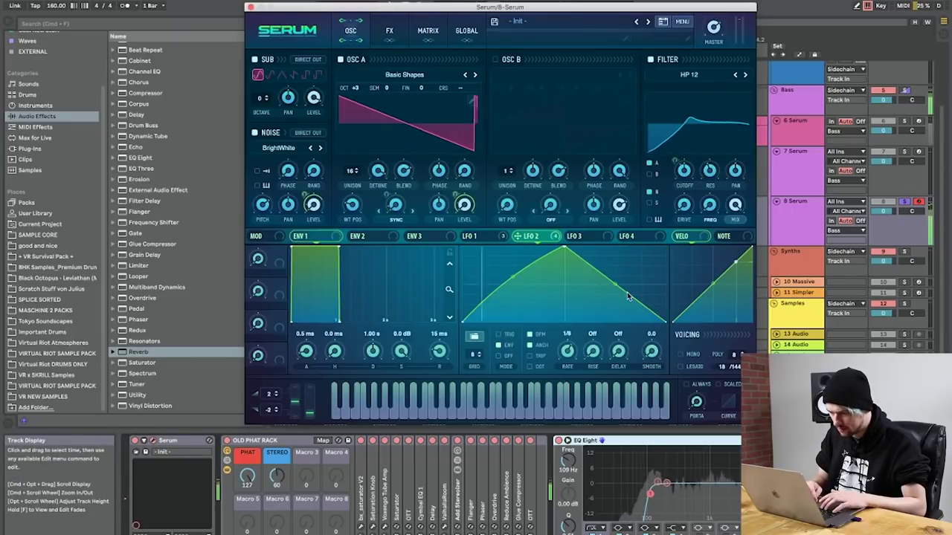
pyautogui.click(391, 25)
pyautogui.click(351, 32)
pyautogui.click(476, 236)
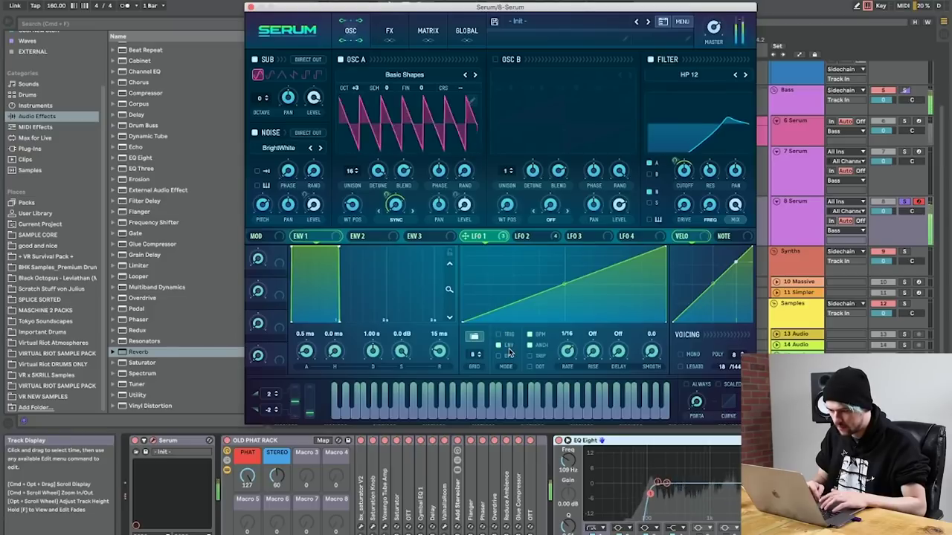
pyautogui.click(510, 336)
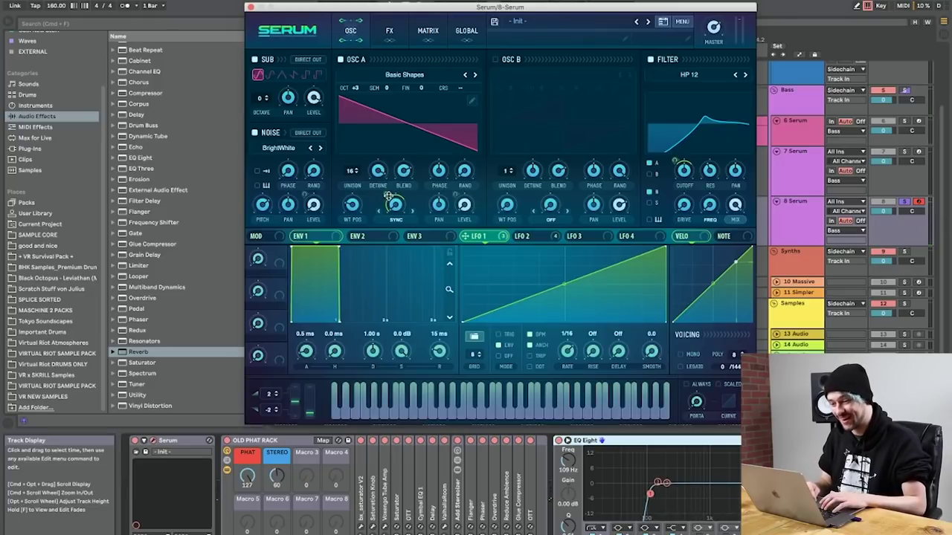
# Step: Lower OSC A's unison detune and adjust the HP 12 filter's resonance and cutoff
pyautogui.moveTo(386, 200)
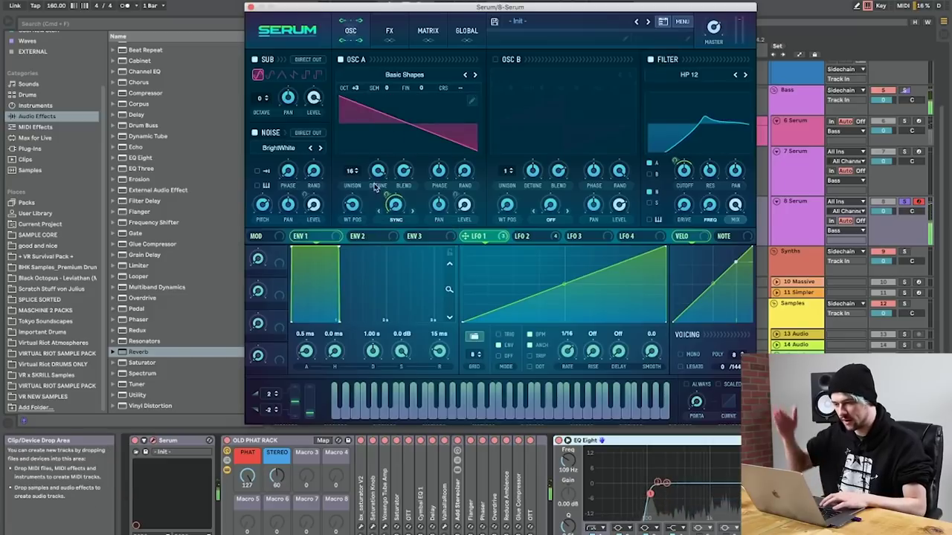
pyautogui.moveTo(378, 172)
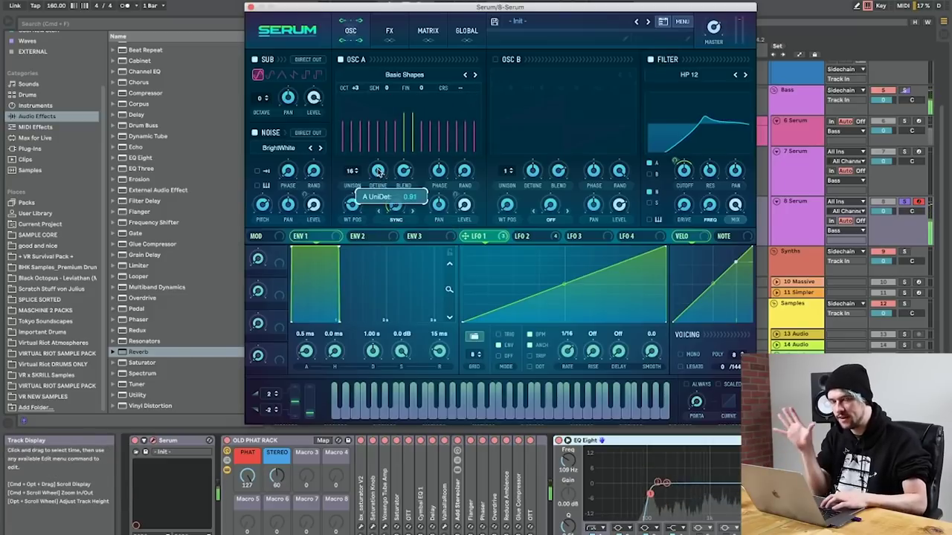
pyautogui.moveTo(378, 171); pyautogui.dragTo(378, 264)
pyautogui.moveTo(708, 170); pyautogui.dragTo(710, 151)
pyautogui.moveTo(683, 181); pyautogui.dragTo(711, 173)
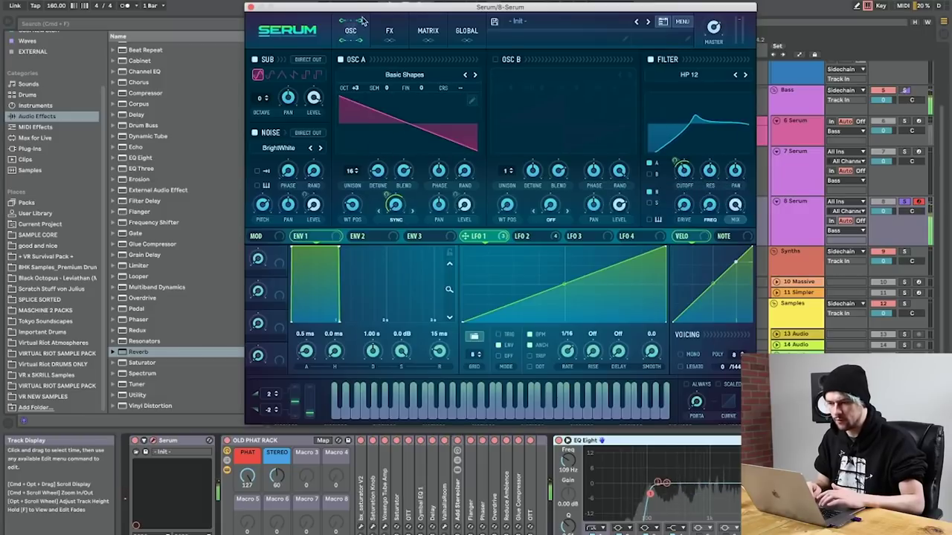
# Step: Check the Serum patch's effects page, close the plug-in and add another EQ Eight after the Frequency Shifter on 8 Serum
pyautogui.click(389, 31)
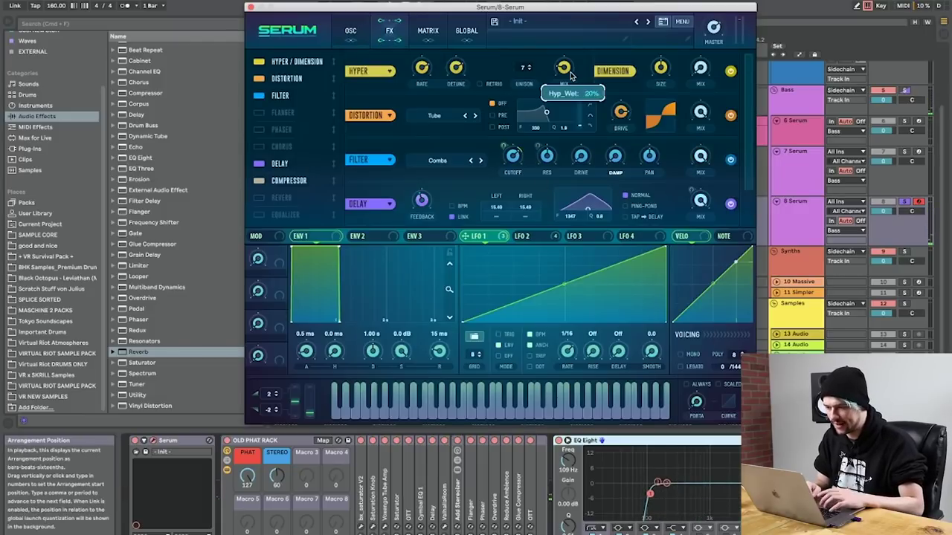
pyautogui.moveTo(519, 150)
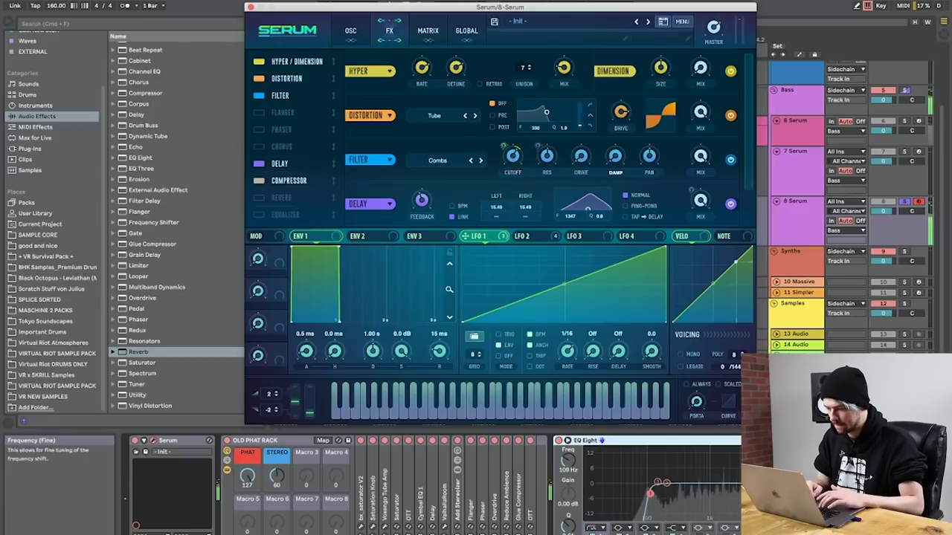
pyautogui.click(855, 440)
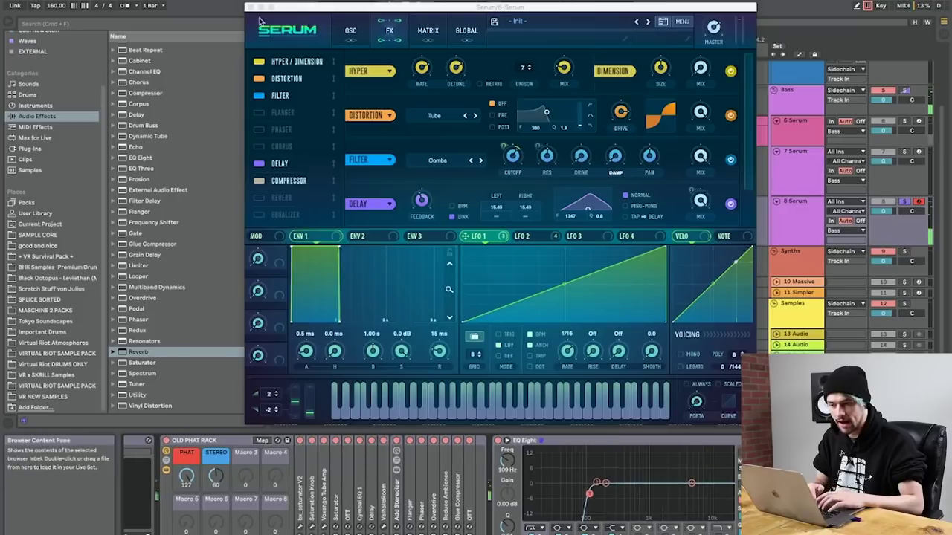
pyautogui.click(250, 8)
pyautogui.doubleClick(140, 158)
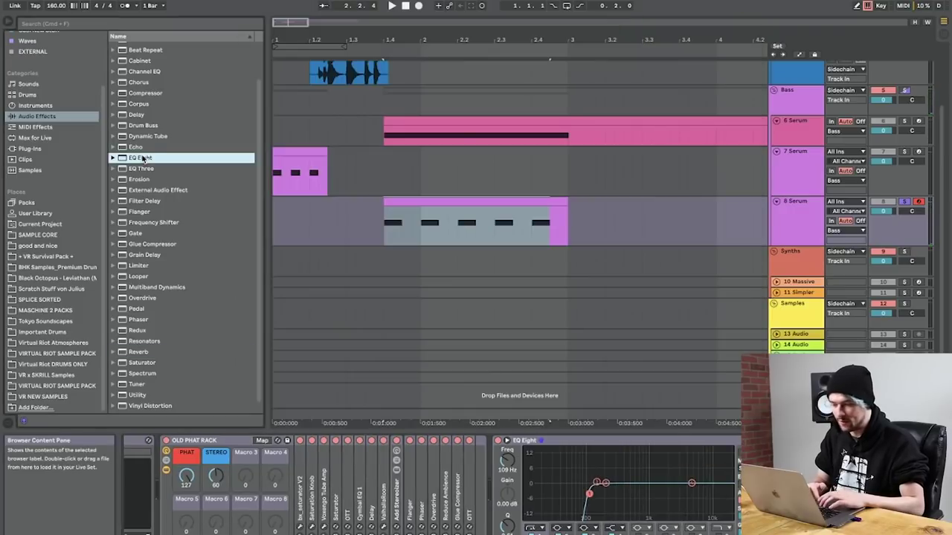
# Step: Shape the new EQ Eight during playback, setting one band to 2.84 kHz with a gain of -2.11 dB
pyautogui.press('space')
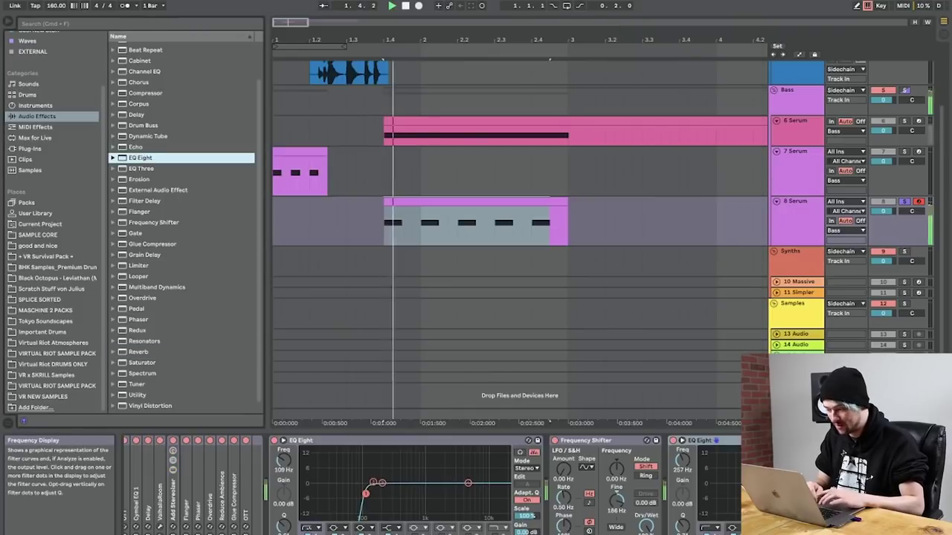
pyautogui.press('space')
pyautogui.press('space')
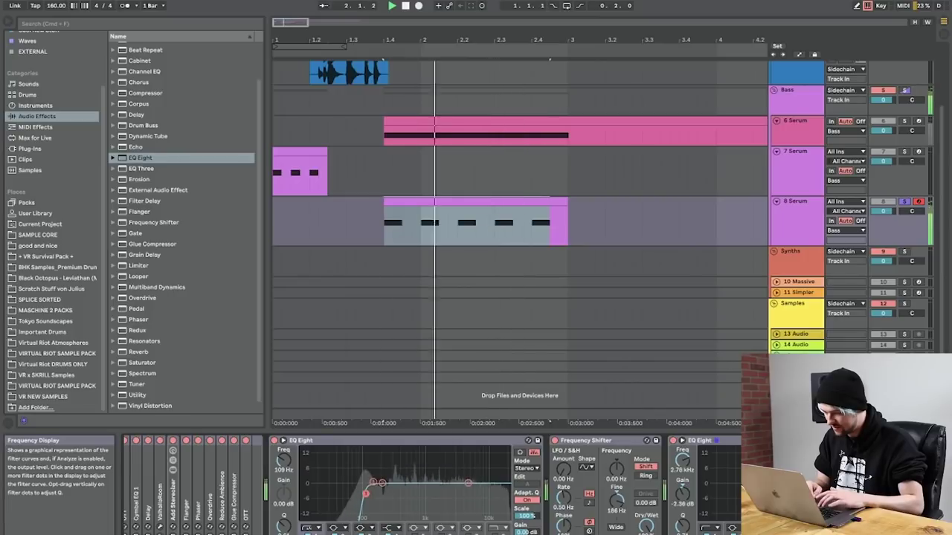
pyautogui.press('space')
pyautogui.press('space')
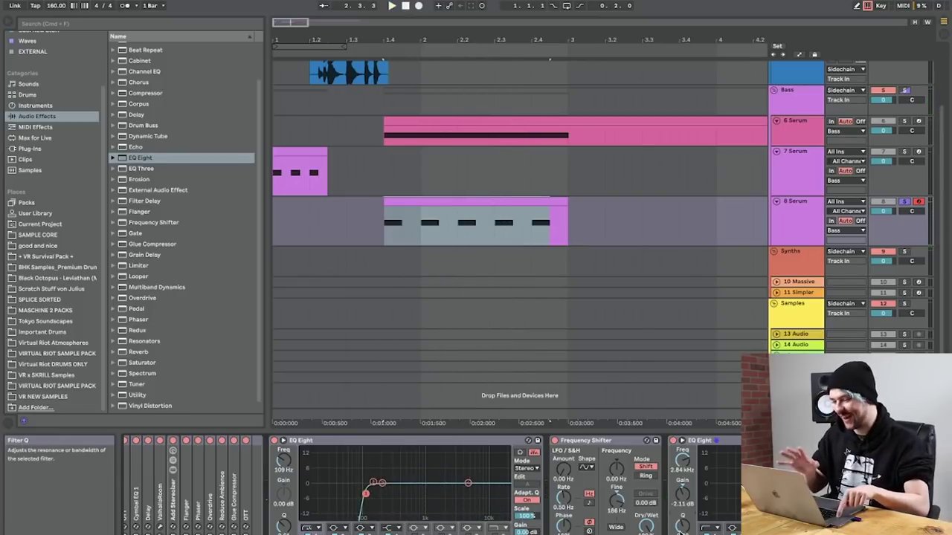
# Step: Insert a new audio track directly below 8 Serum in the Bass group and make it taller
pyautogui.click(418, 201)
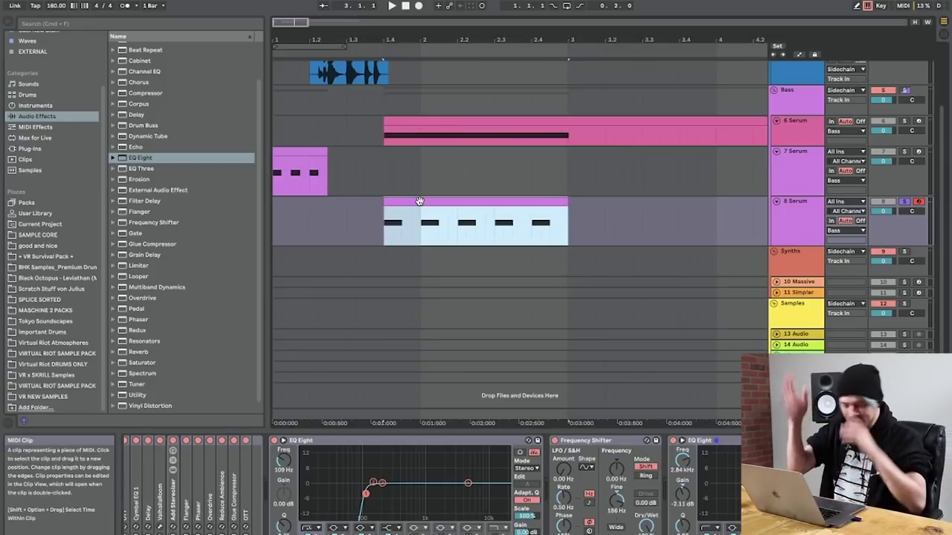
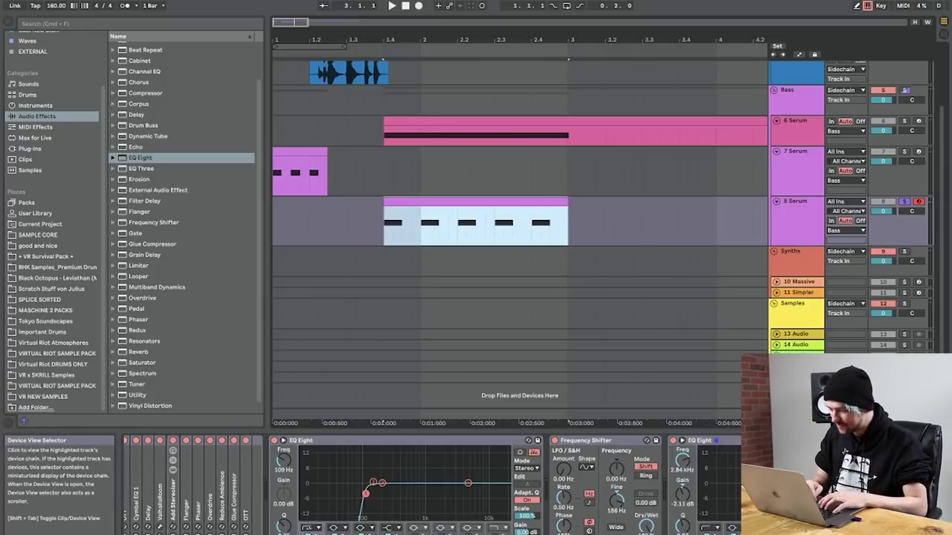
pyautogui.click(792, 178)
pyautogui.click(784, 225)
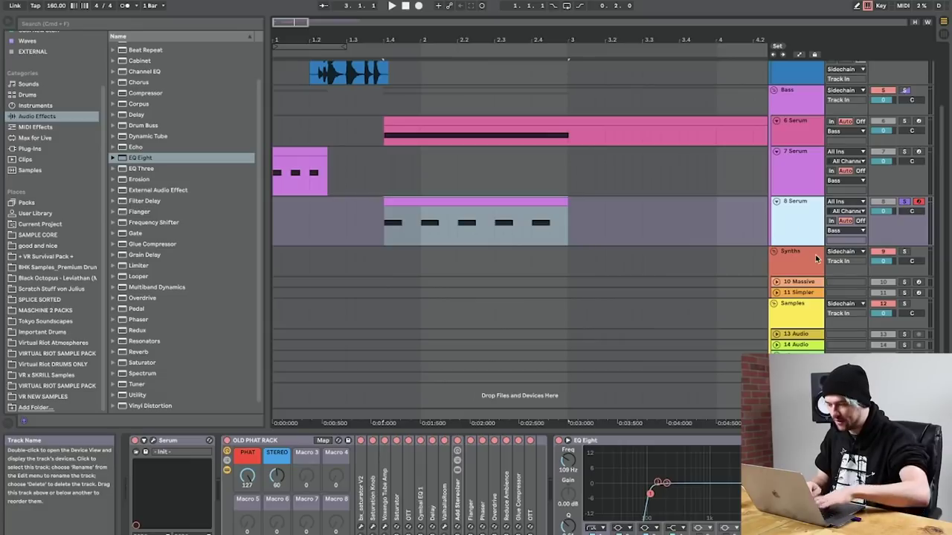
pyautogui.press('super+t')
pyautogui.moveTo(794, 265); pyautogui.dragTo(793, 303)
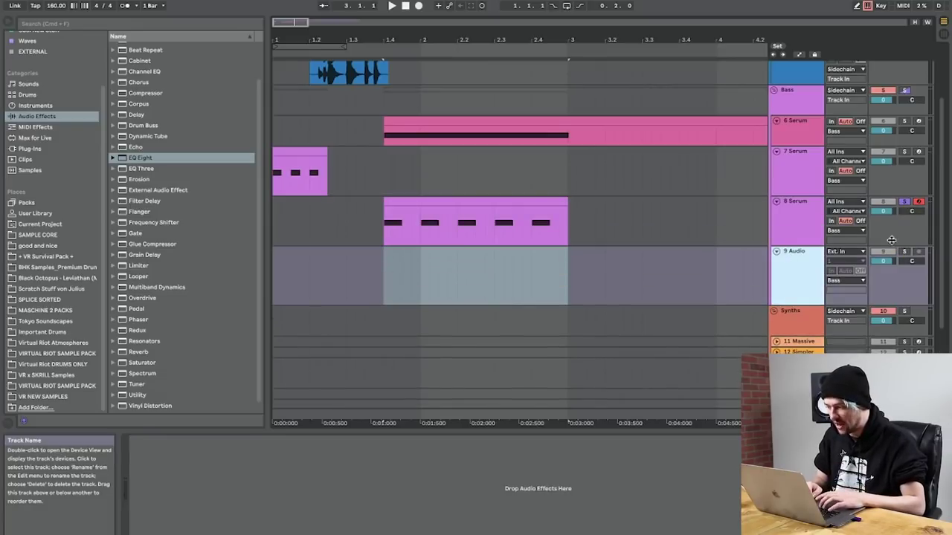
# Step: Turn off the 8 Serum solo, play the section with the other tracks and select the new audio track
pyautogui.press('space')
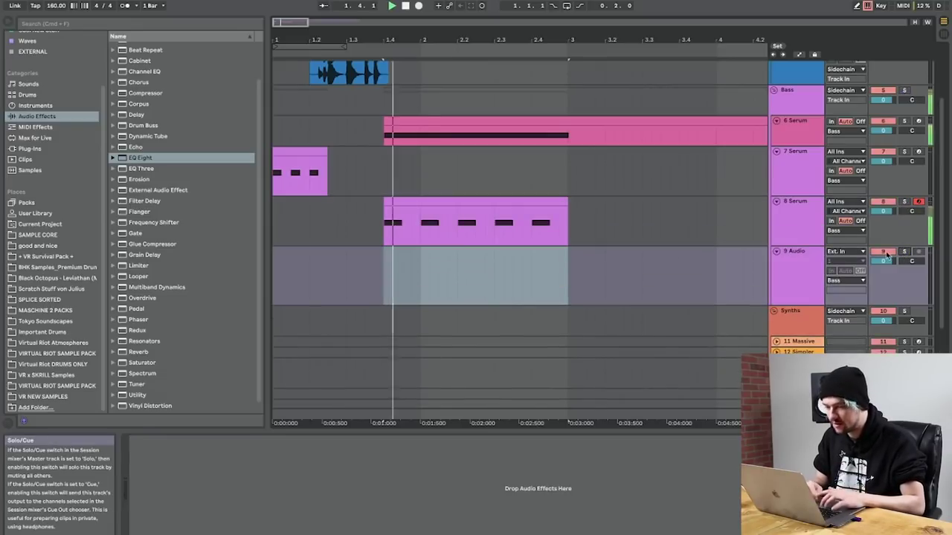
pyautogui.click(803, 212)
pyautogui.press('space')
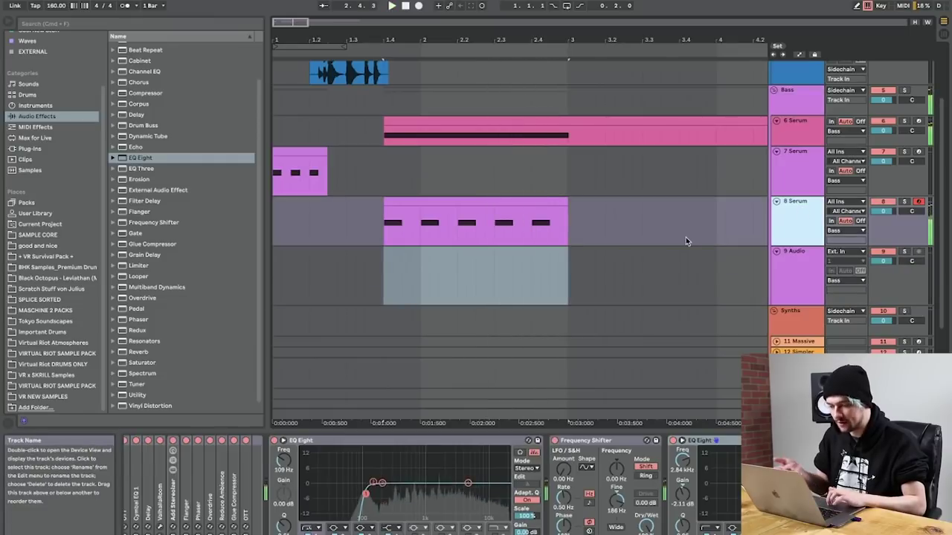
pyautogui.click(776, 270)
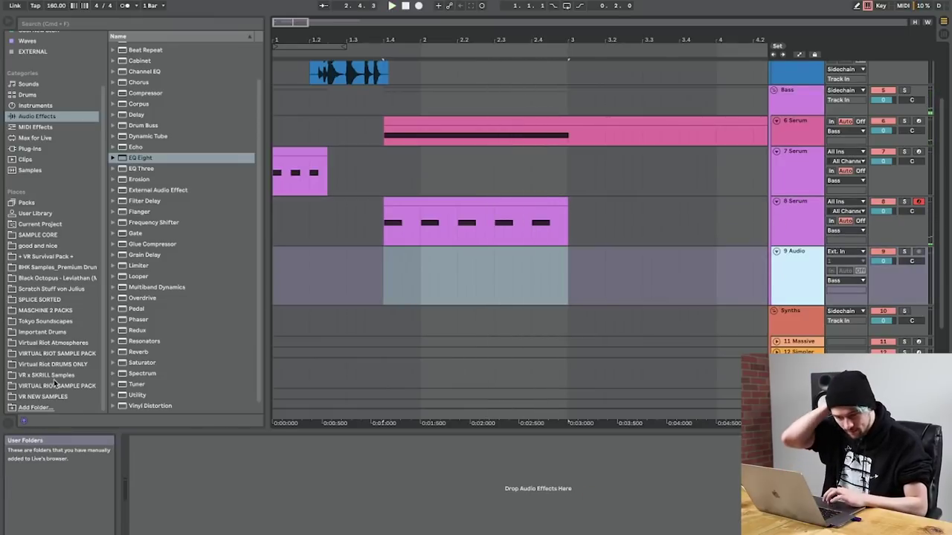
# Step: Browse the VR NEW SAMPLES place, collapse its DRUM KIT folder and look through the remaining sample folders
pyautogui.click(55, 385)
pyautogui.click(43, 397)
pyautogui.scroll(5, 207, 191)
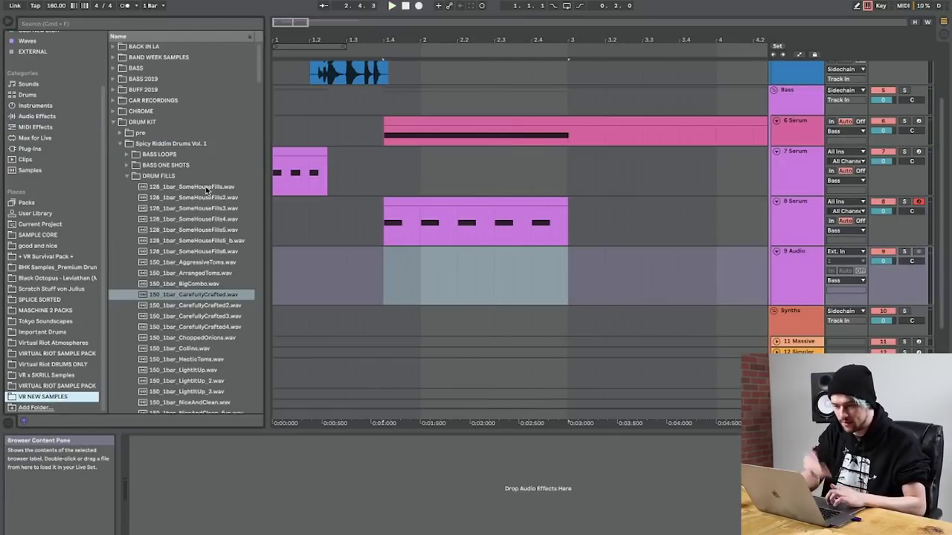
pyautogui.click(139, 114)
pyautogui.doubleClick(140, 119)
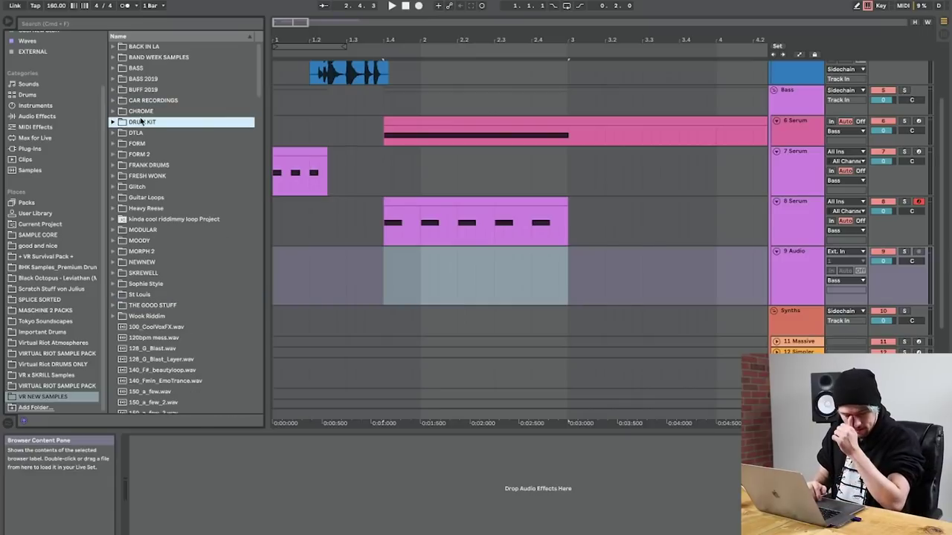
pyautogui.scroll(-1, 166, 221)
pyautogui.scroll(1, 167, 221)
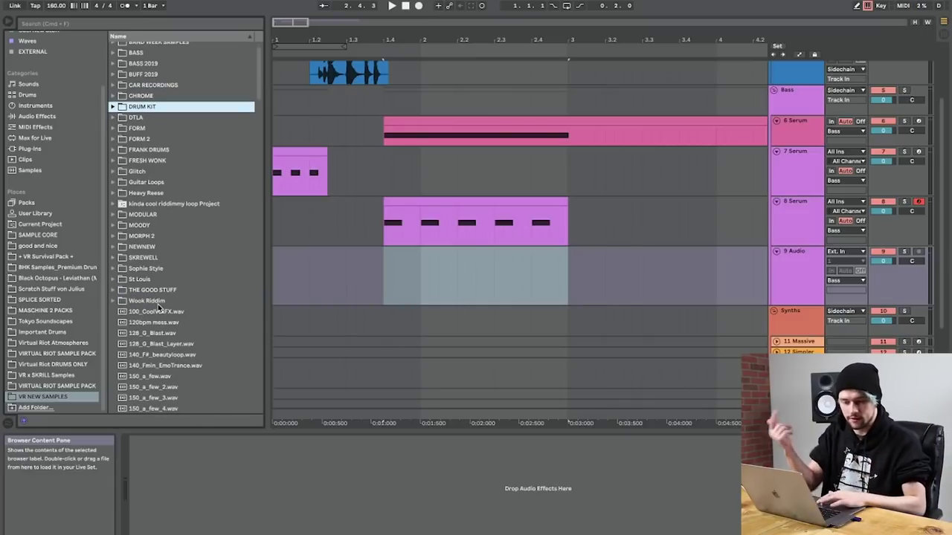
pyautogui.click(145, 275)
pyautogui.press('Up')
pyautogui.press('Up')
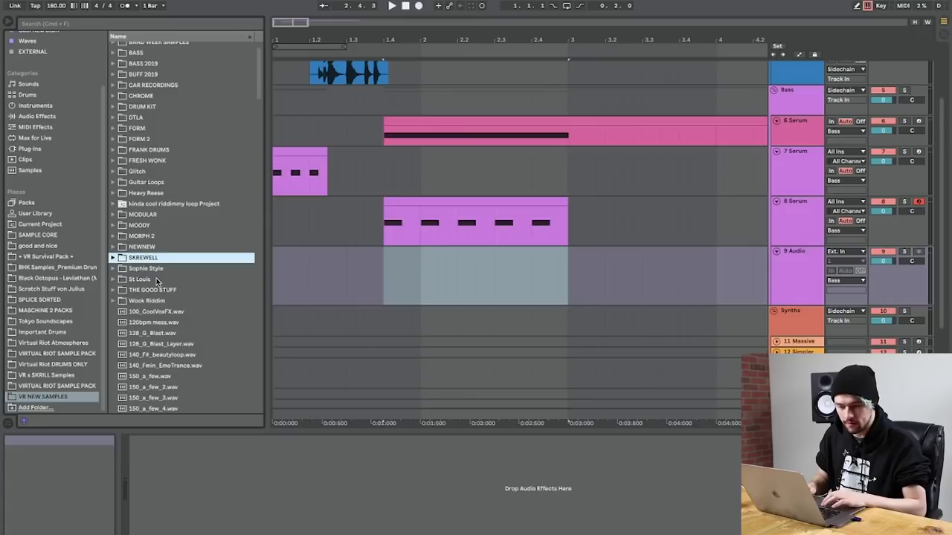
pyautogui.scroll(1, 145, 164)
pyautogui.click(142, 112)
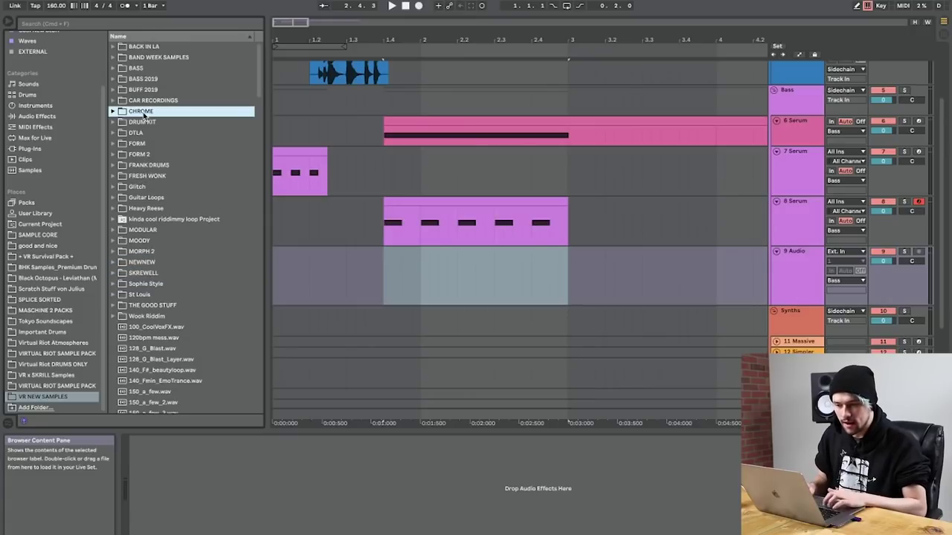
# Step: Expand the NEWNEW folder in VR NEW SAMPLES and go down through its sample list
pyautogui.click(156, 265)
pyautogui.press('Right')
pyautogui.scroll(-5, 159, 269)
pyautogui.click(175, 260)
pyautogui.press('Down')
pyautogui.scroll(-6, 174, 252)
pyautogui.press('Down')
pyautogui.click(144, 214)
pyautogui.scroll(-5, 144, 216)
pyautogui.scroll(-2, 145, 208)
# Step: Audition the Bangkok samples in the VR NEW SAMPLES place and select Bangkok_3_b.wav
pyautogui.click(156, 110)
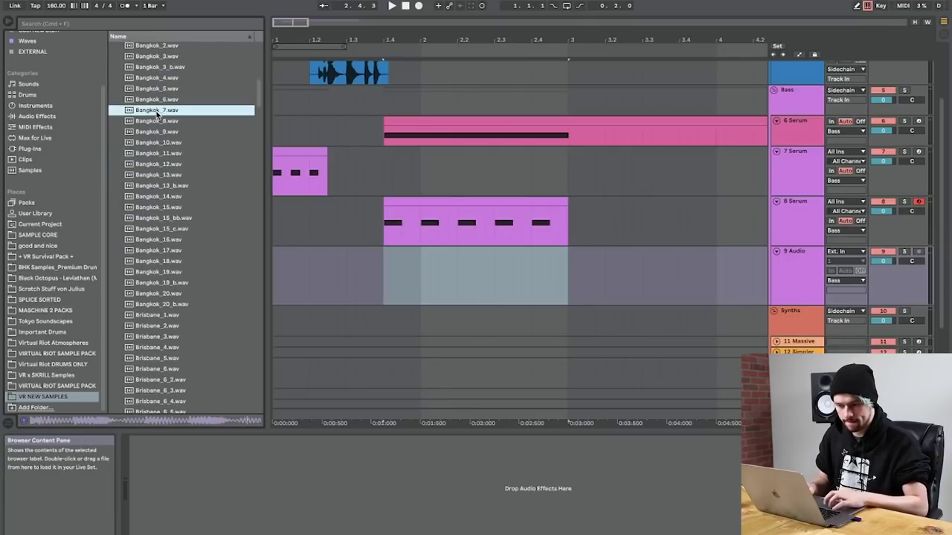
pyautogui.press('Down')
pyautogui.scroll(2, 156, 111)
pyautogui.click(156, 111)
pyautogui.scroll(2, 157, 112)
pyautogui.press('Up')
pyautogui.press('Up')
pyautogui.press('Up')
pyautogui.press('Up')
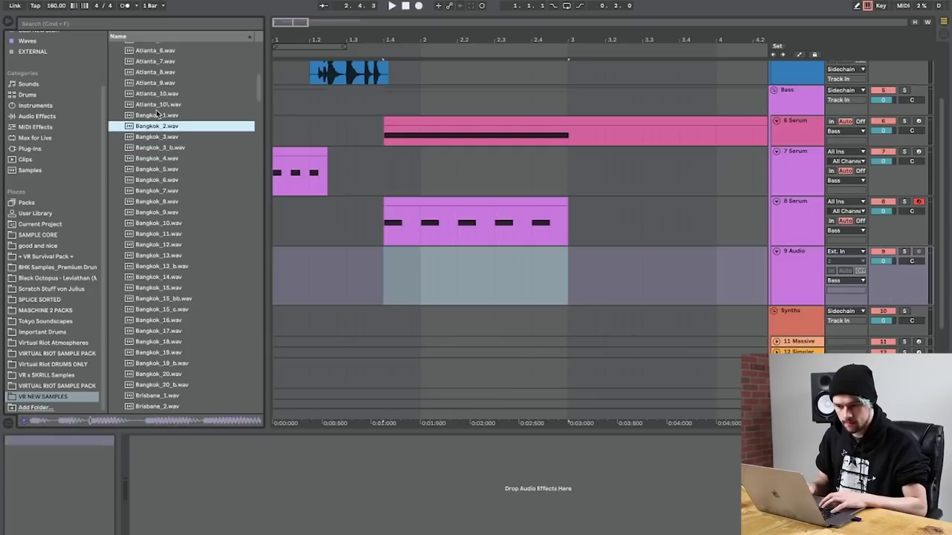
pyautogui.click(167, 150)
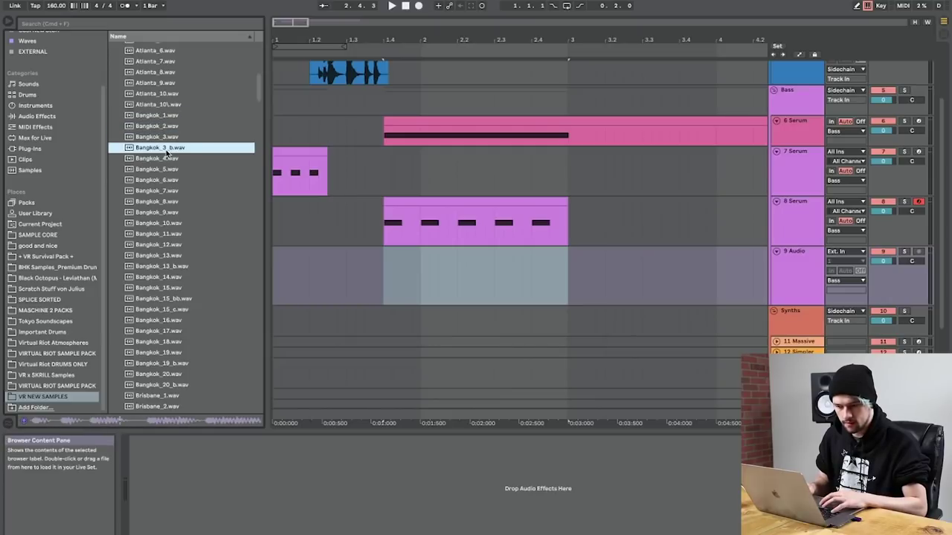
# Step: Place Bangkok_3_b.wav on the new audio track at 1.4, trim it to its second short hit and move that hit back to 1.4
pyautogui.moveTo(151, 149); pyautogui.dragTo(389, 270)
pyautogui.moveTo(538, 252); pyautogui.dragTo(420, 253)
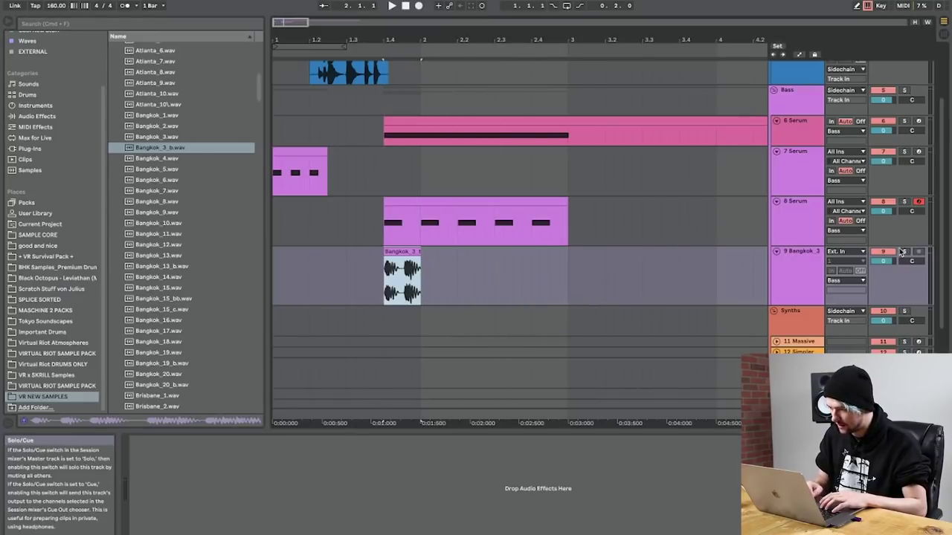
pyautogui.moveTo(384, 253); pyautogui.dragTo(399, 253)
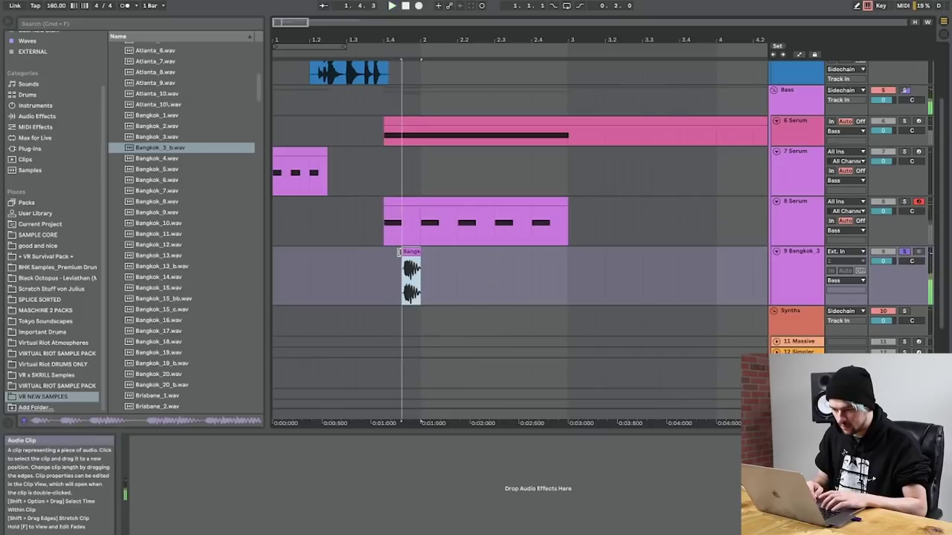
pyautogui.moveTo(416, 251); pyautogui.dragTo(395, 256)
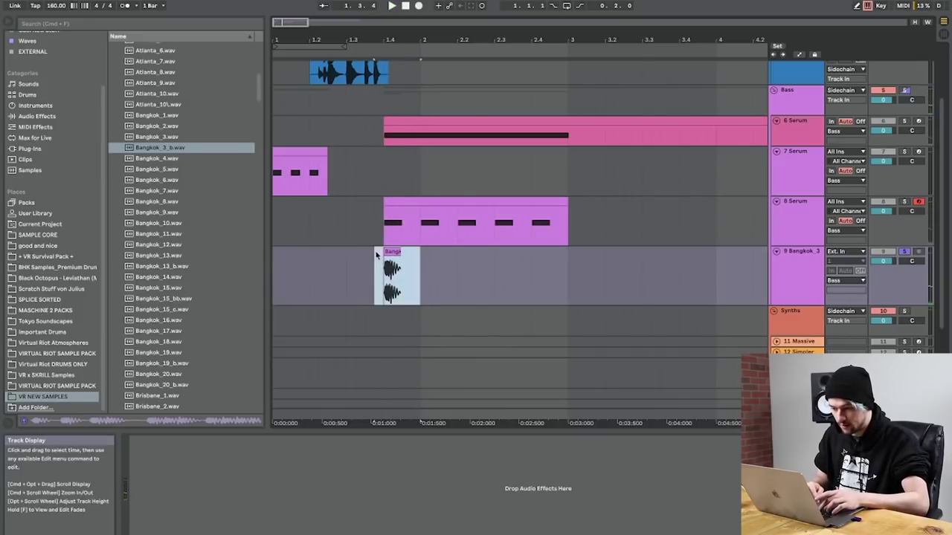
# Step: Duplicate the one-beat sample section four times so a hit sits under each 8 Serum note
pyautogui.press('super+d')
pyautogui.press('super+d')
pyautogui.press('super+d')
pyautogui.press('super+d')
# Step: Add an EQ Eight to the Bangkok_3 track with a low cut at 257 Hz and play it soloed together with 8 Serum
pyautogui.click(37, 116)
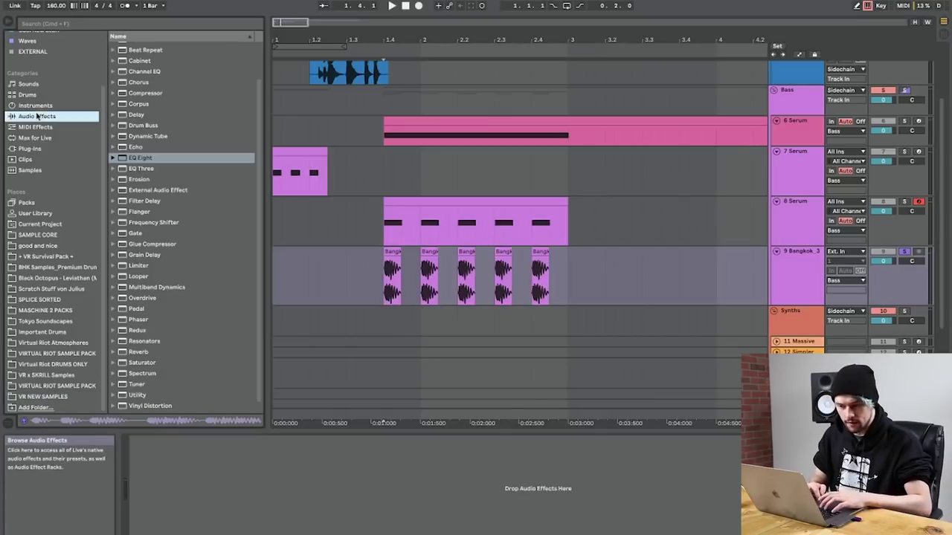
pyautogui.doubleClick(134, 159)
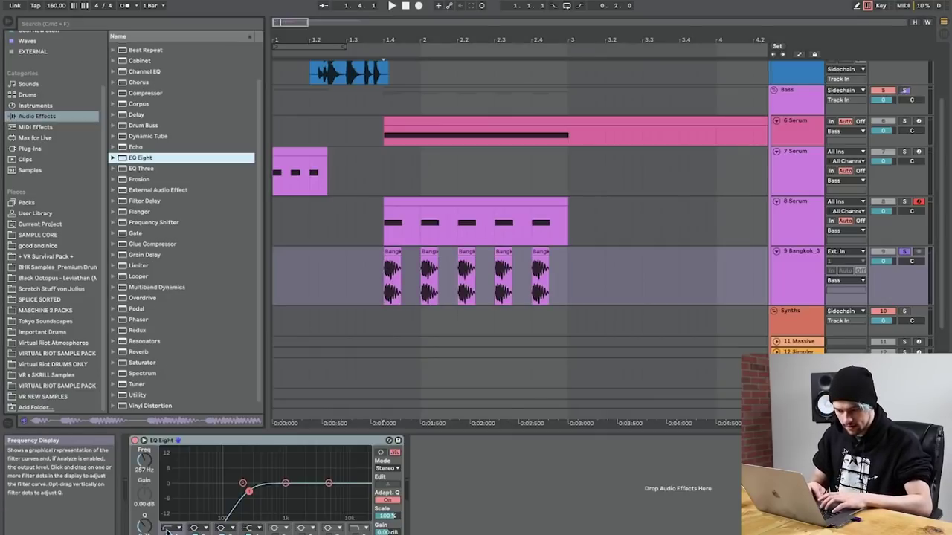
pyautogui.press('space')
pyautogui.click(904, 202)
pyautogui.press('space')
pyautogui.scroll(1, 671, 192)
pyautogui.scroll(2, 647, 207)
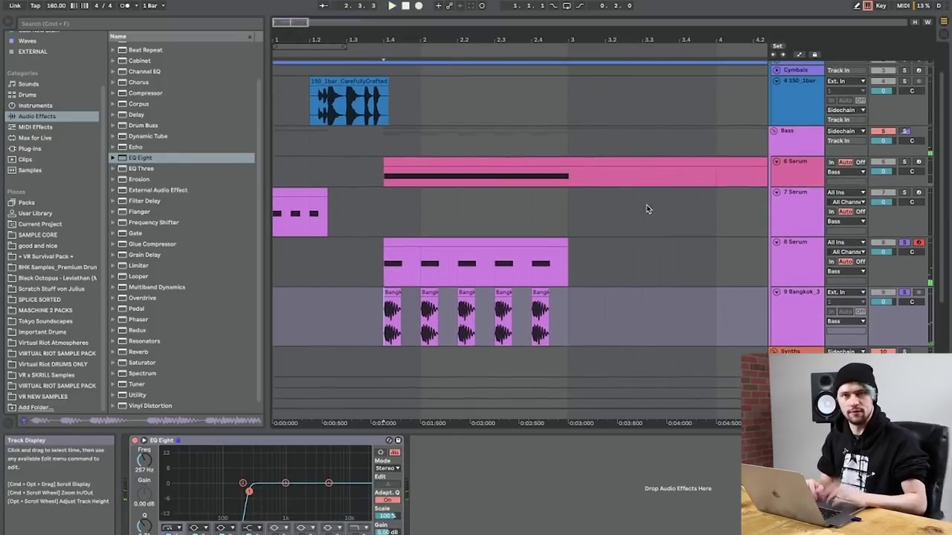
# Step: Add a Frequency Shifter to the Bangkok_3 track with Fine at 256 Hz and compare the layer with 8 Serum using the solo switches
pyautogui.click(797, 293)
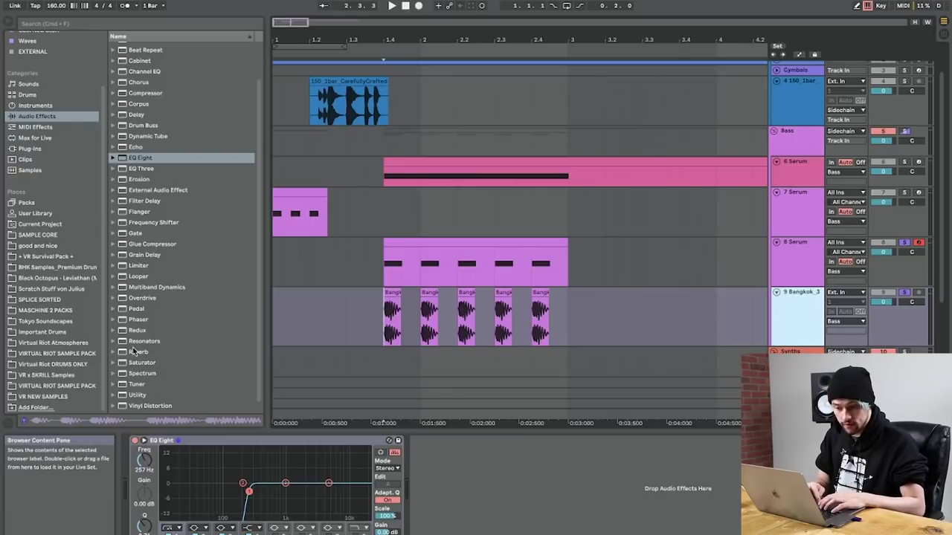
pyautogui.doubleClick(155, 222)
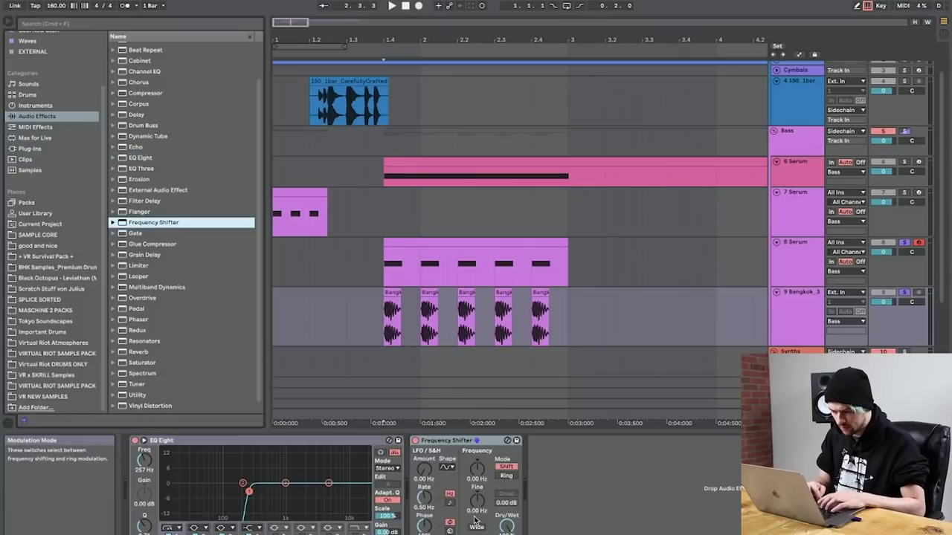
pyautogui.press('space')
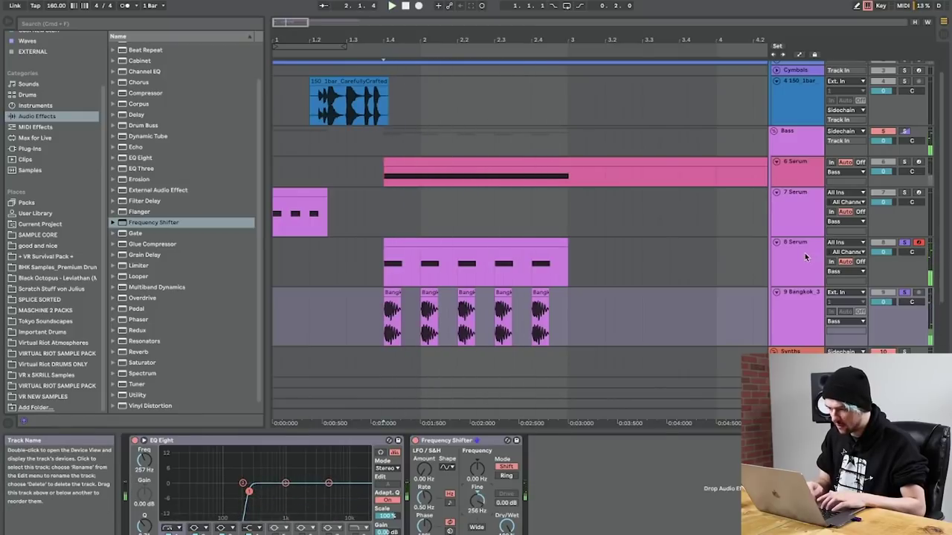
pyautogui.click(897, 250)
pyautogui.press('space')
pyautogui.click(905, 243)
pyautogui.click(904, 243)
pyautogui.click(884, 244)
# Step: Open the effects page of 8 Serum's synth during playback and adjust the Combs filter's resonance and LFO 1 cutoff modulation
pyautogui.click(781, 256)
pyautogui.press('space')
pyautogui.hscroll(-5, 330, 502)
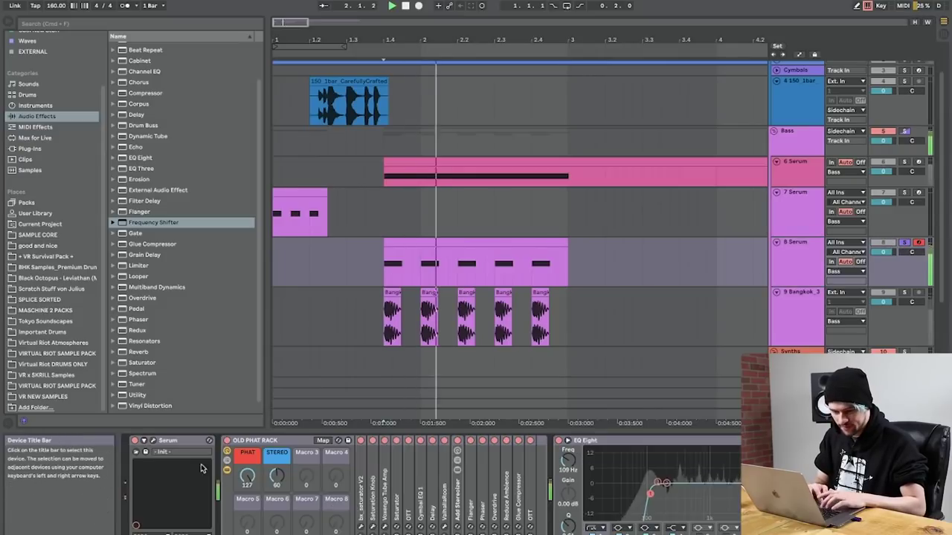
pyautogui.click(153, 441)
pyautogui.click(380, 19)
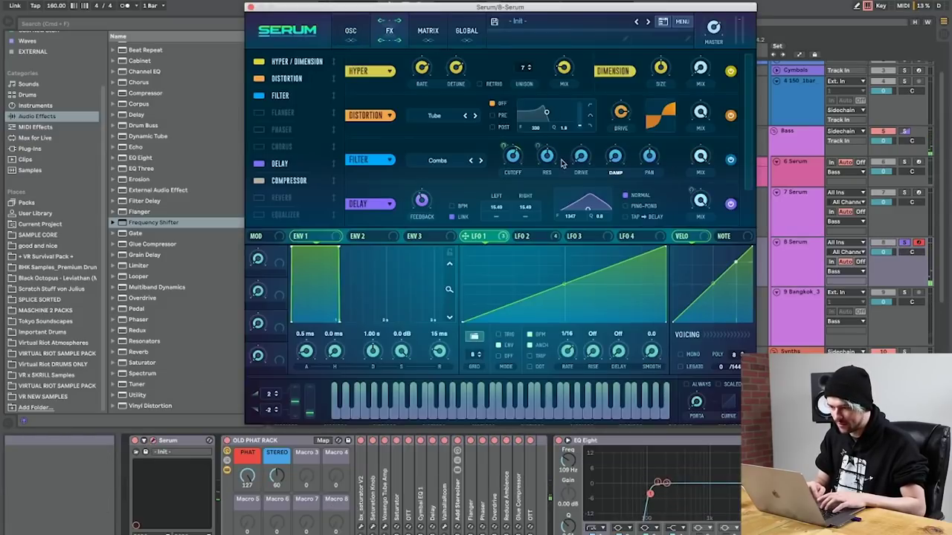
pyautogui.moveTo(546, 155); pyautogui.dragTo(541, 172)
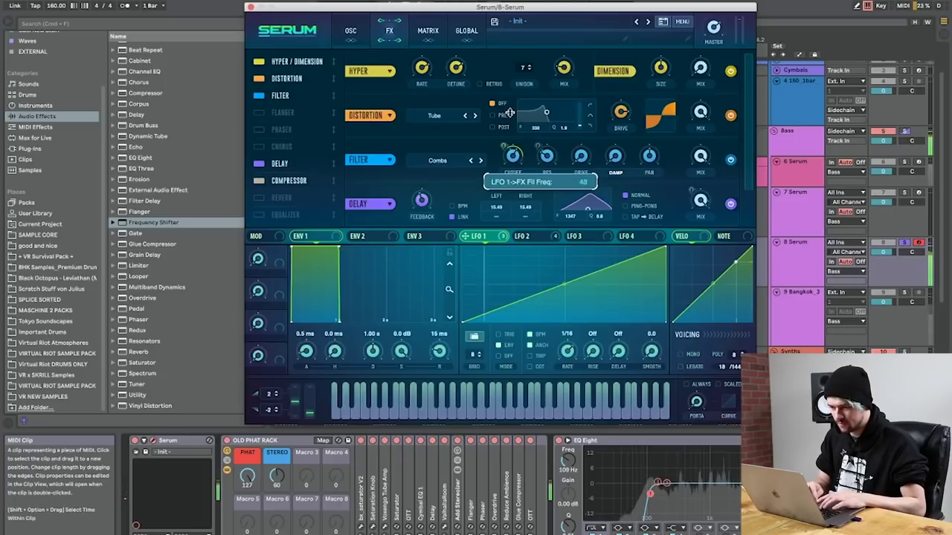
pyautogui.moveTo(504, 146); pyautogui.dragTo(546, 187)
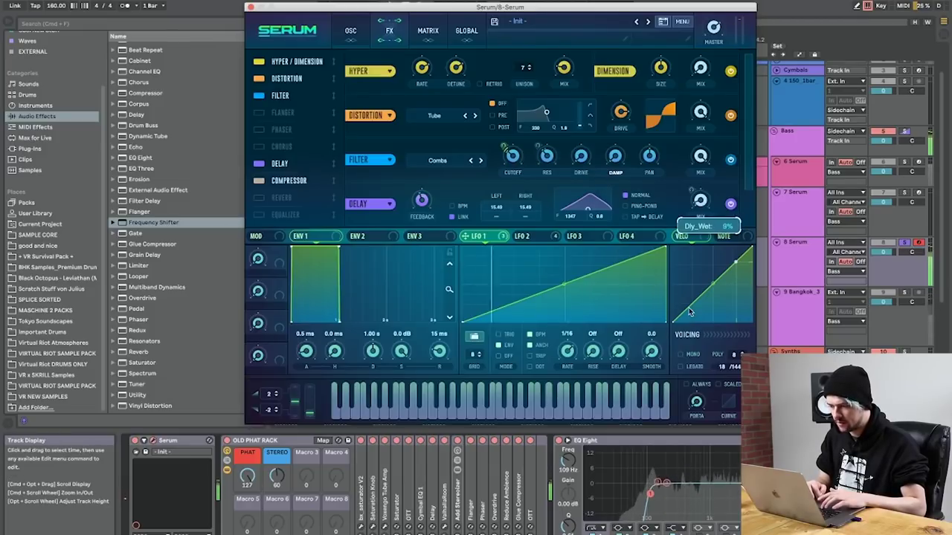
# Step: Reshape LFO 2 in Serum so it peaks earlier and falls to zero about midway through the cycle
pyautogui.click(537, 238)
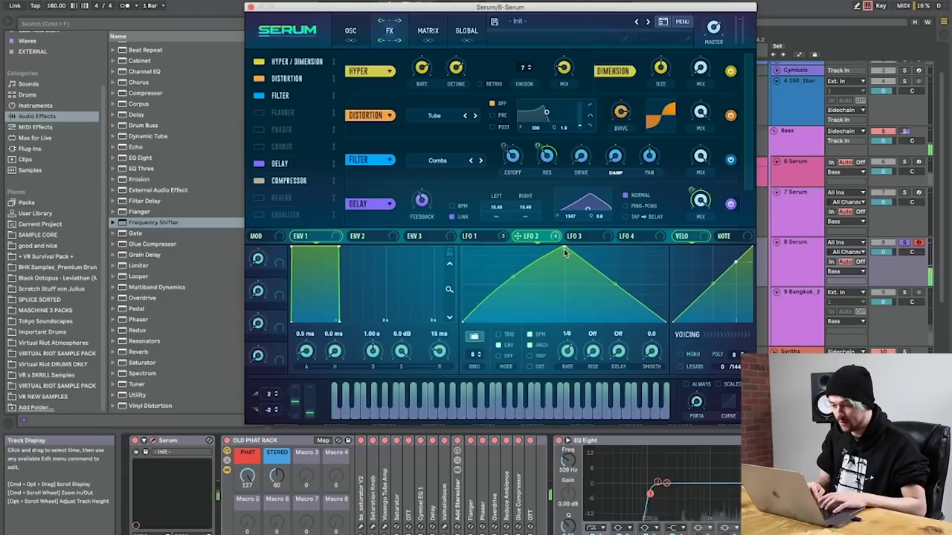
pyautogui.moveTo(565, 254); pyautogui.dragTo(541, 248)
pyautogui.doubleClick(600, 322)
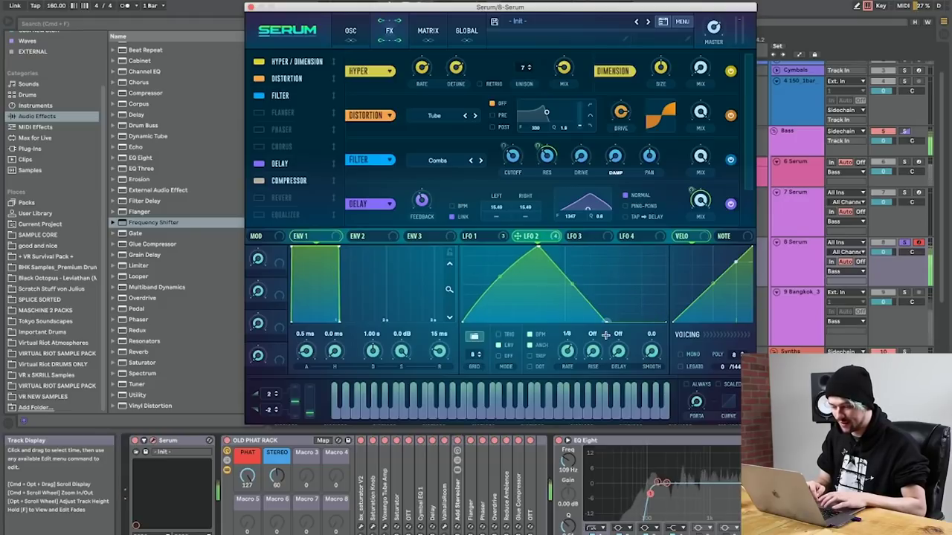
pyautogui.moveTo(586, 347); pyautogui.dragTo(563, 370)
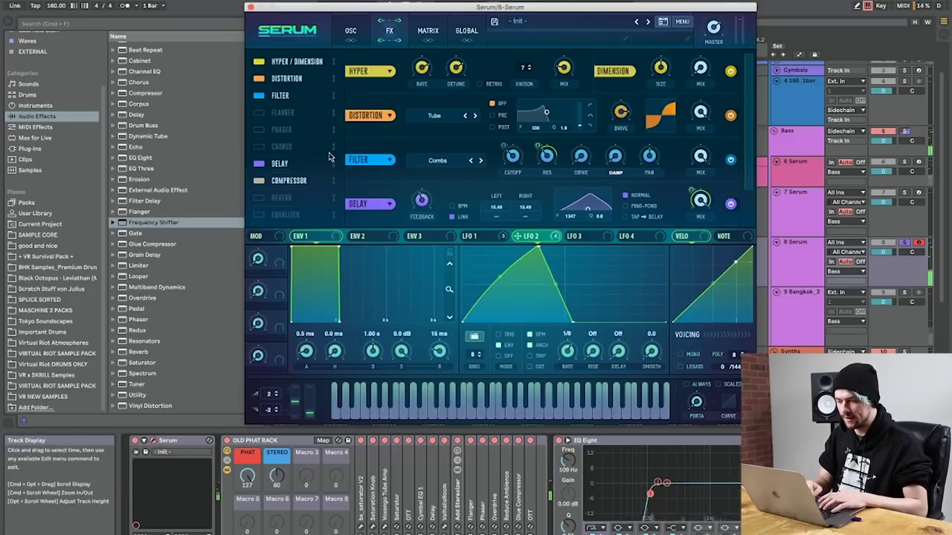
# Step: Experiment with Serum's delay feedback, turn off the 8 Serum solo to hear it in the mix and close the plug-in window
pyautogui.moveTo(421, 194); pyautogui.dragTo(426, 173)
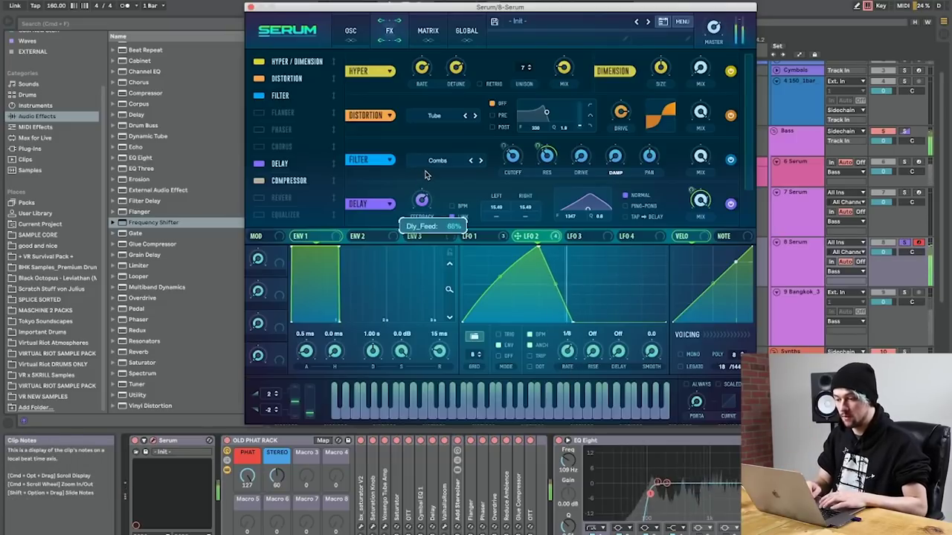
pyautogui.click(905, 242)
pyautogui.moveTo(422, 200); pyautogui.dragTo(424, 153)
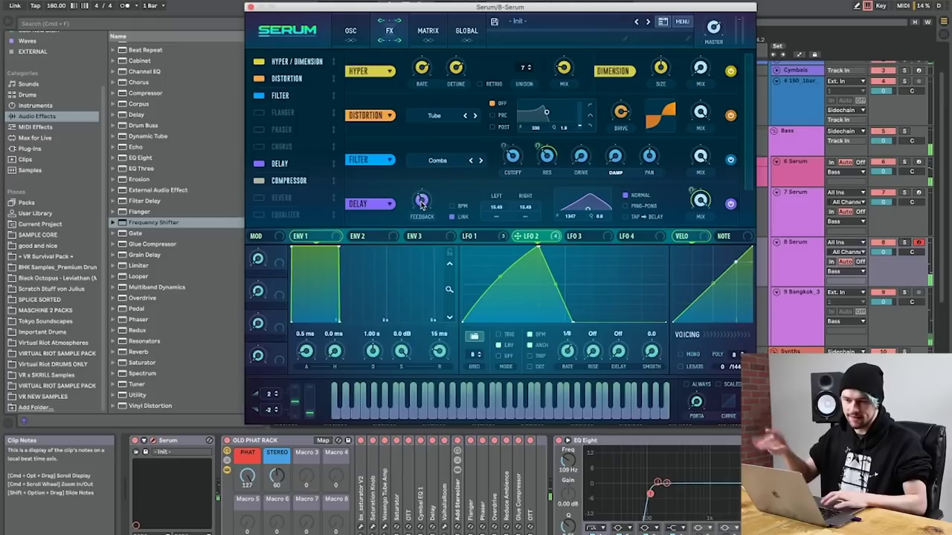
pyautogui.click(251, 8)
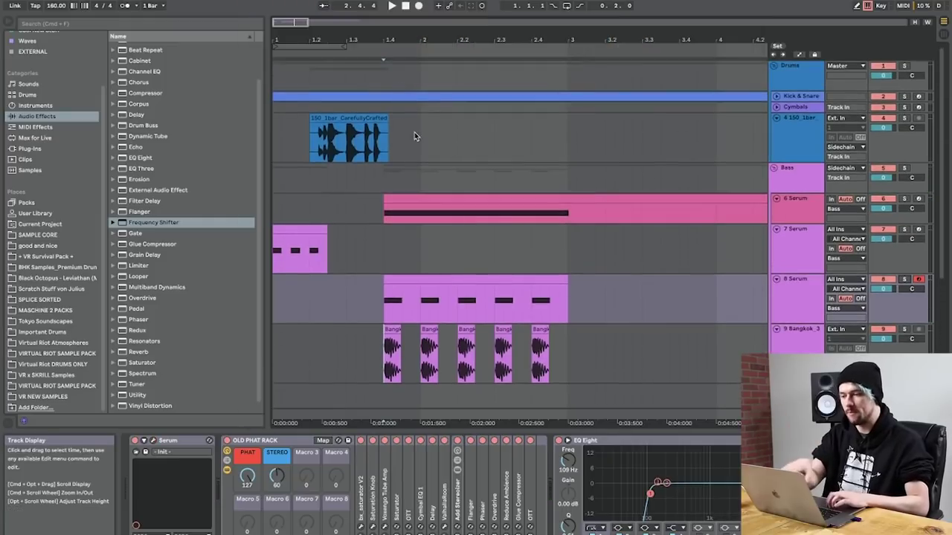
# Step: Unfold the Kick & Snare track to show its notes and play the arrangement from the start
pyautogui.click(776, 97)
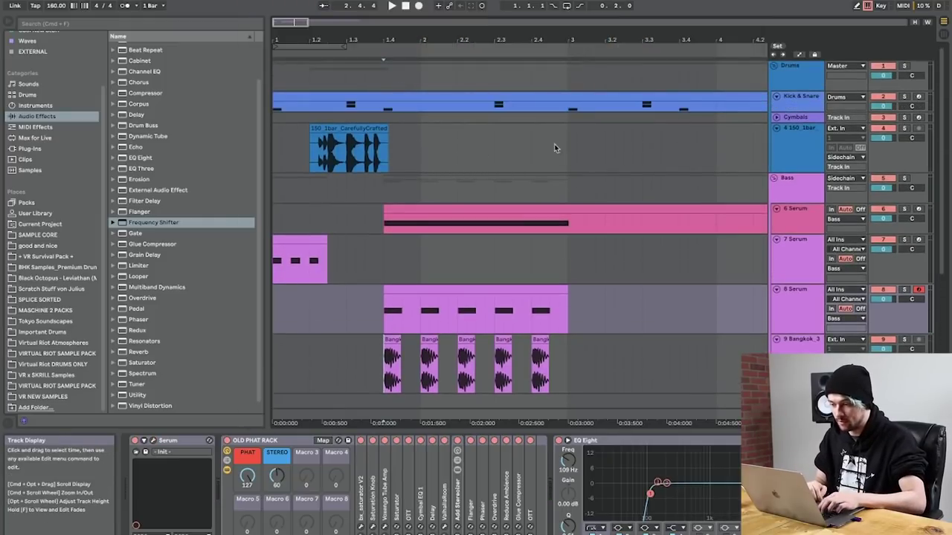
pyautogui.scroll(-3, 578, 159)
pyautogui.scroll(3, 578, 159)
pyautogui.click(568, 104)
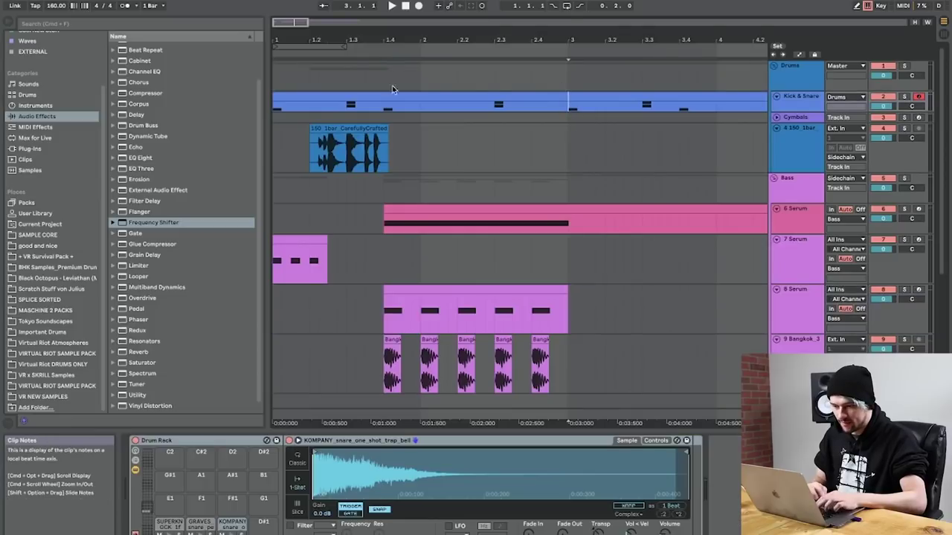
pyautogui.click(275, 168)
pyautogui.press('space')
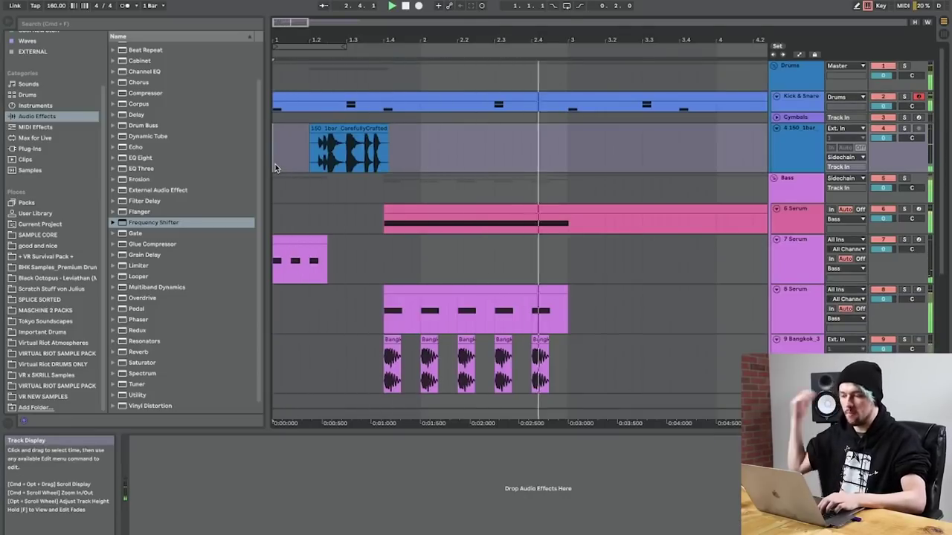
# Step: Copy the first 8 Serum note with its Bangkok sample hit to bar 3 and duplicate the pair along the bar
pyautogui.scroll(-2, 363, 278)
pyautogui.click(375, 268)
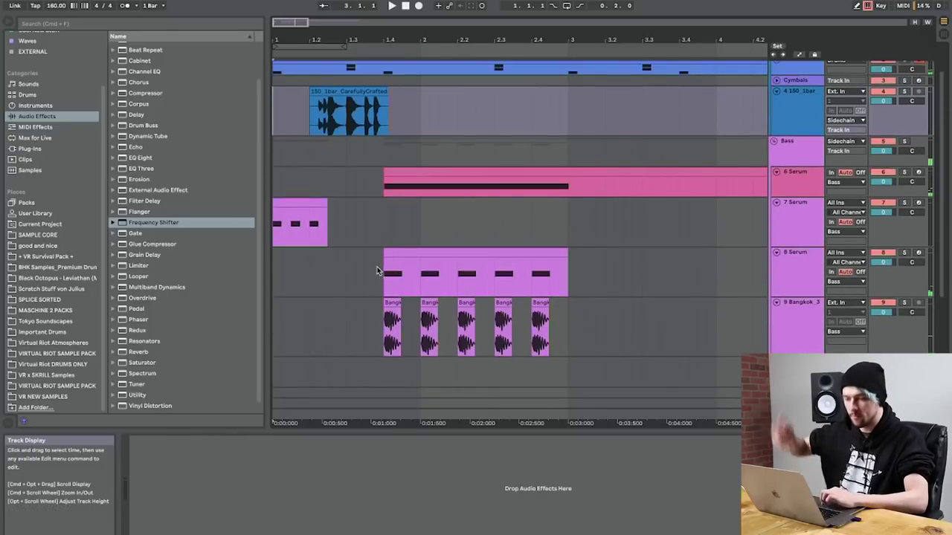
pyautogui.moveTo(394, 285); pyautogui.dragTo(396, 328)
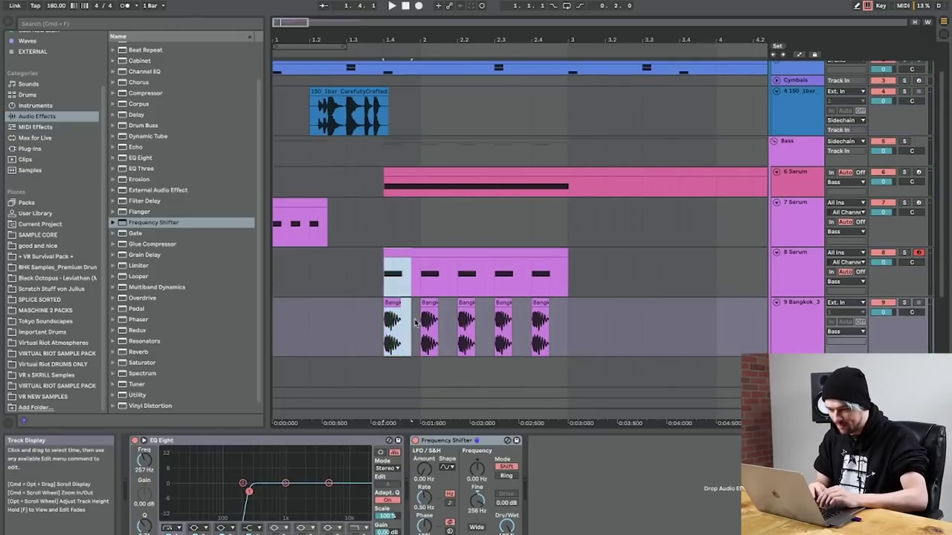
pyautogui.click(564, 271)
pyautogui.press('super+v')
pyautogui.press('super+d')
pyautogui.press('super+d')
pyautogui.press('Right')
pyautogui.press('Right')
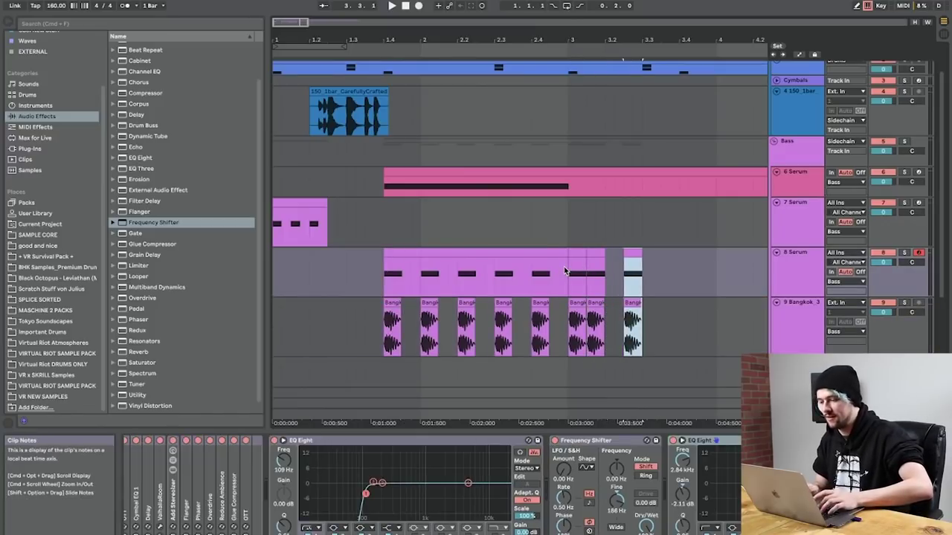
# Step: Undo the last duplicate, make three back-to-back hits from bar 3 and add further copies of the pair at 3.3, 3.4, 4 and 4.2
pyautogui.press('super+z')
pyautogui.press('super+z')
pyautogui.press('super+d')
pyautogui.press('Right')
pyautogui.press('Right')
pyautogui.press('super+d')
pyautogui.press('Right')
pyautogui.press('Right')
pyautogui.press('super+v')
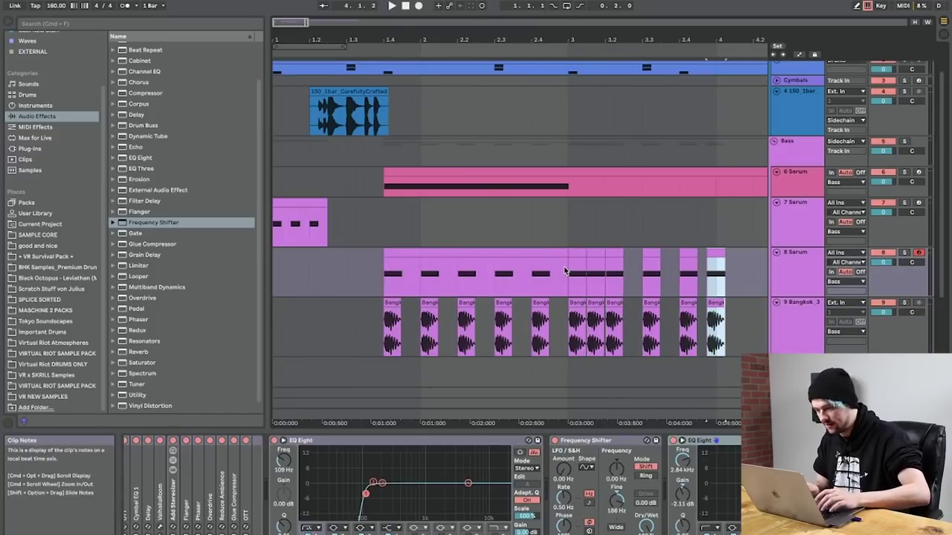
pyautogui.press('Right')
pyautogui.press('super+v')
pyautogui.hscroll(1, 565, 271)
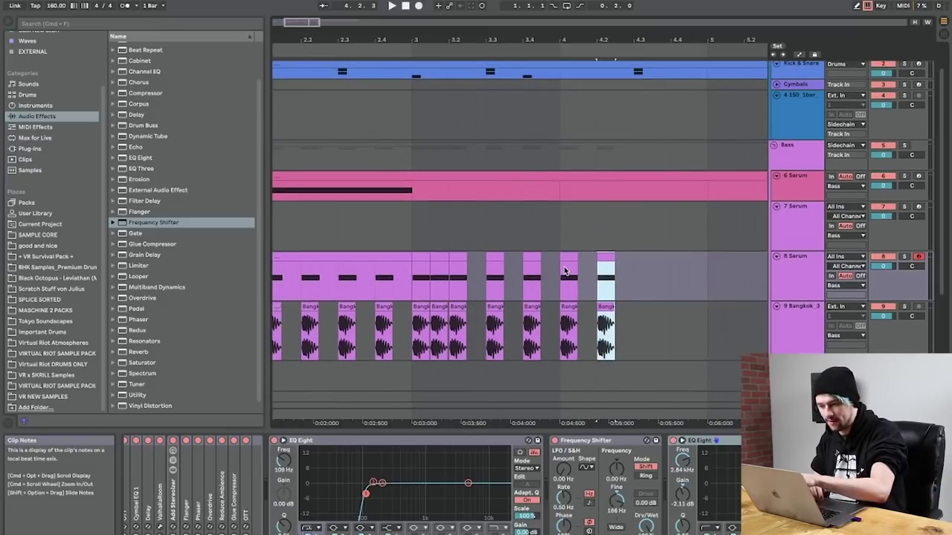
# Step: Open the notes of the 6 Serum clip and play the arrangement from the start
pyautogui.hscroll(-4, 566, 271)
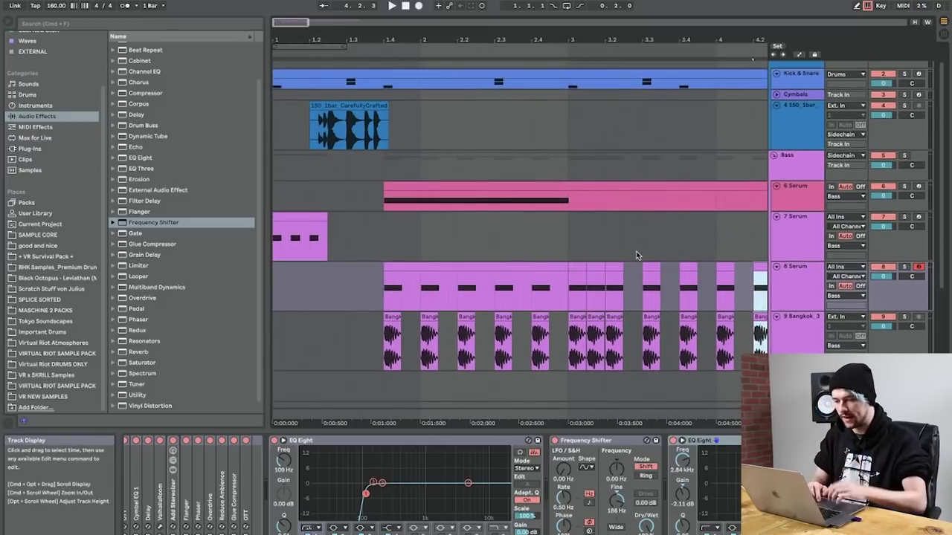
pyautogui.doubleClick(580, 185)
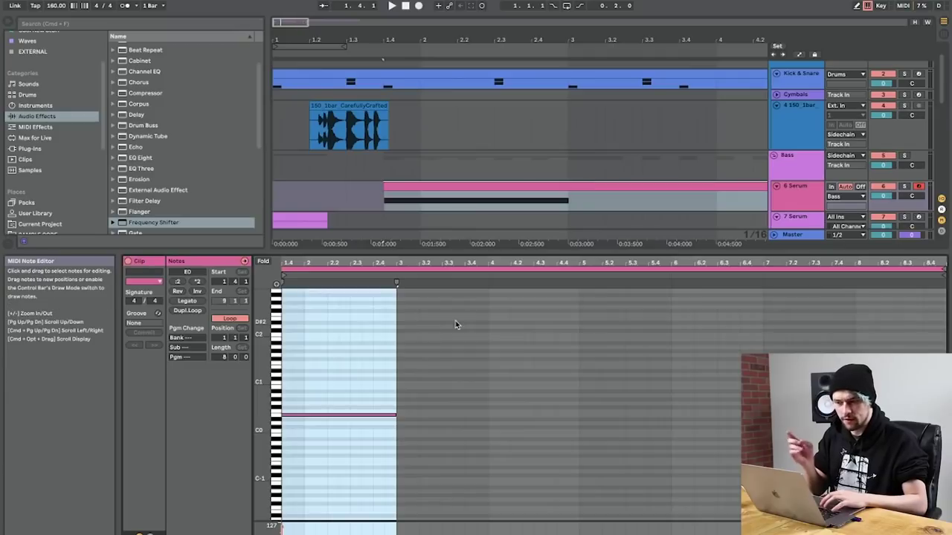
pyautogui.click(273, 189)
pyautogui.press('space')
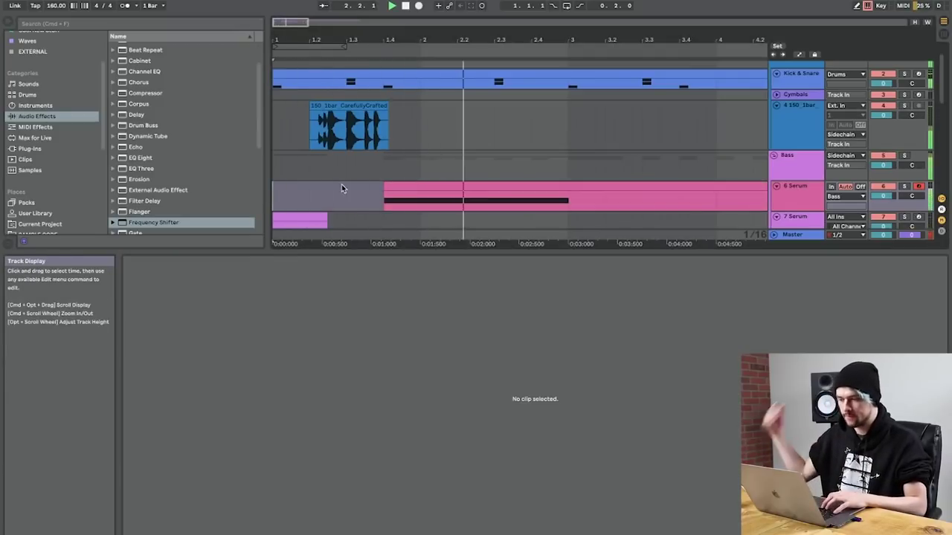
# Step: Add a note about three beats long at bar 4 in the 6 Serum clip
pyautogui.click(557, 186)
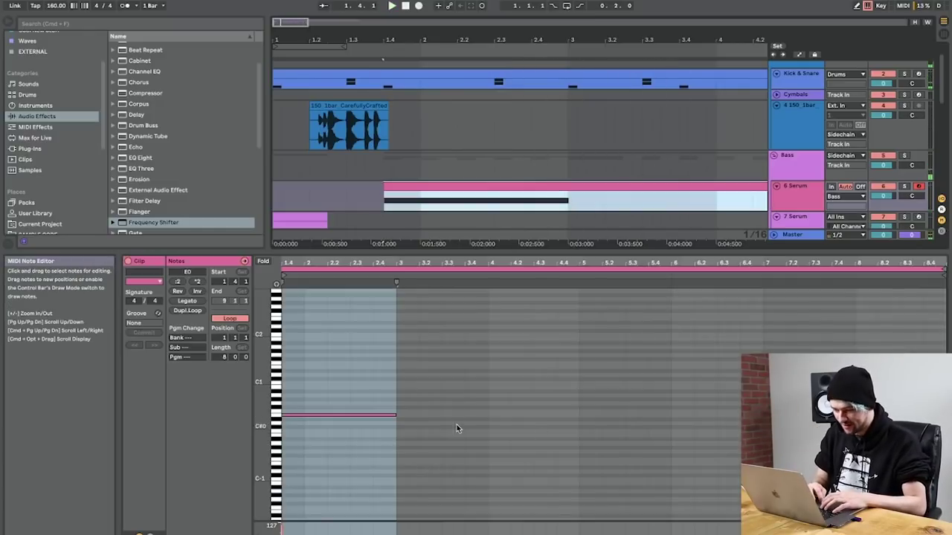
pyautogui.click(457, 423)
pyautogui.doubleClick(469, 411)
pyautogui.moveTo(473, 411); pyautogui.dragTo(533, 412)
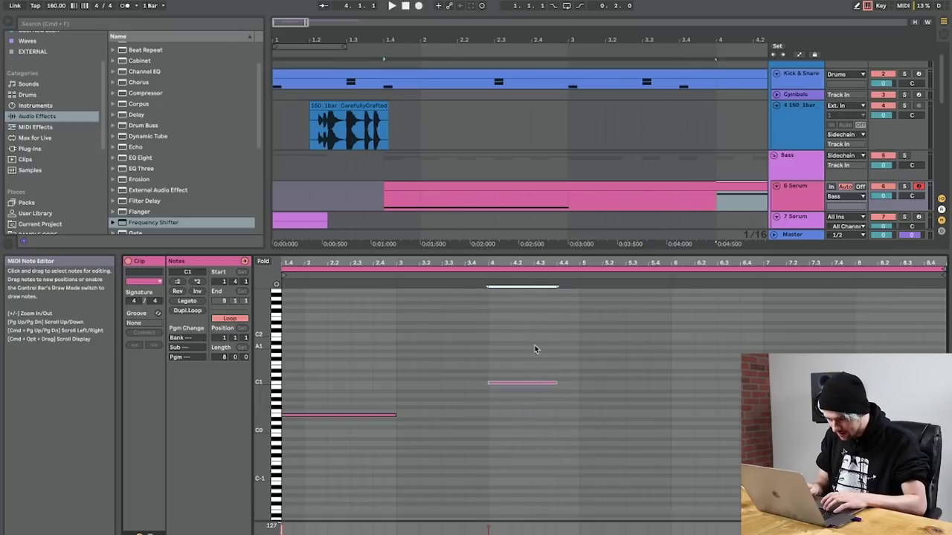
# Step: Transpose the new 6 Serum note down to E0 and shift its start earlier to 3.4
pyautogui.press('Down')
pyautogui.press('Down')
pyautogui.press('Down')
pyautogui.press('Down')
pyautogui.press('Down')
pyautogui.press('Down')
pyautogui.press('Down')
pyautogui.press('Left')
pyautogui.press('Left')
pyautogui.press('Down')
# Step: Play the arrangement from just before 3.4 to hear the new bass note
pyautogui.click(657, 172)
pyautogui.press('space')
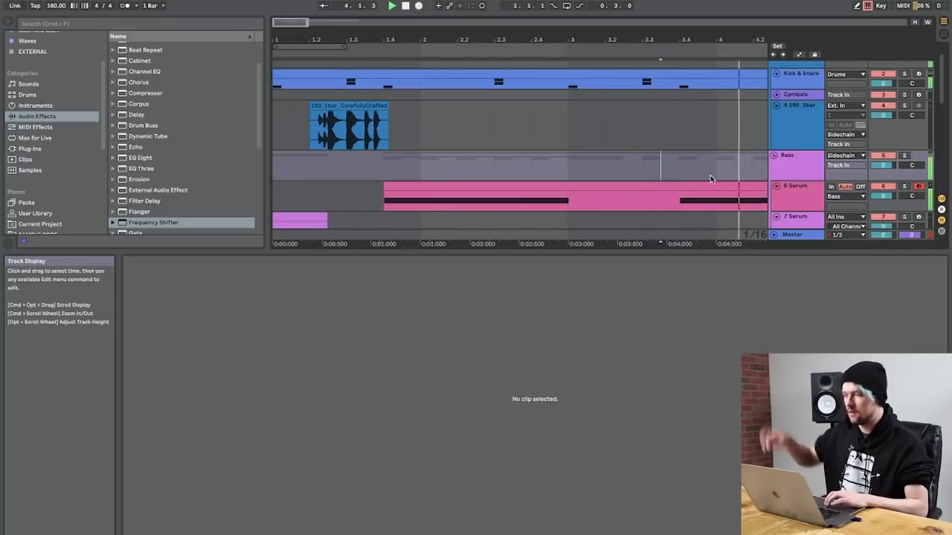
pyautogui.scroll(1, 712, 178)
pyautogui.hscroll(2, 712, 179)
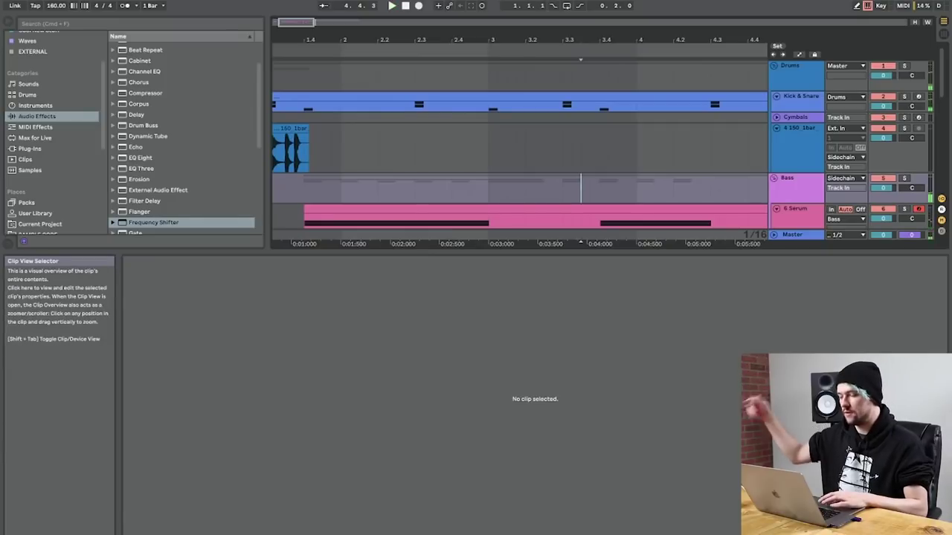
pyautogui.click(896, 531)
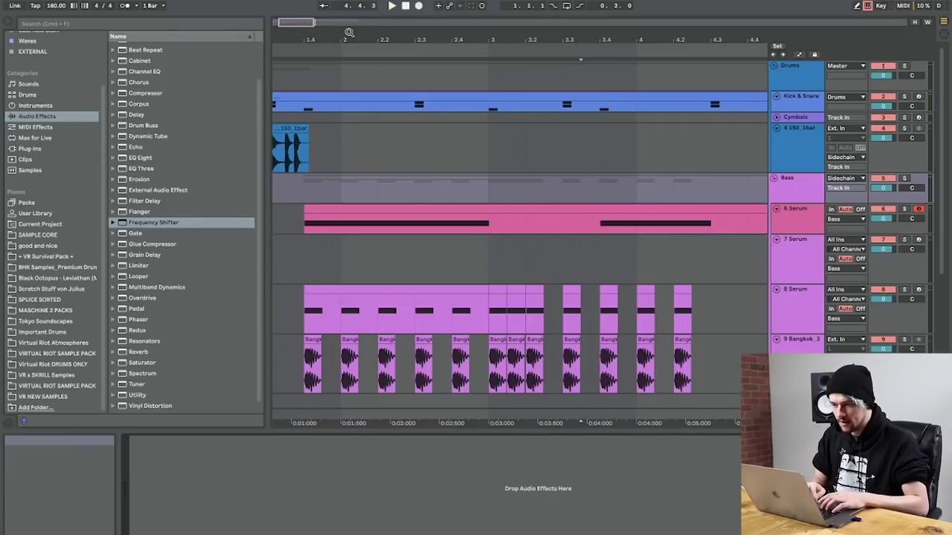
# Step: Split the Kick & Snare clip at bar 5 and copy its first four bars to bar 1 of the Trigger track
pyautogui.moveTo(351, 33); pyautogui.dragTo(355, 11)
pyautogui.click(367, 96)
pyautogui.click(584, 109)
pyautogui.press('super+e')
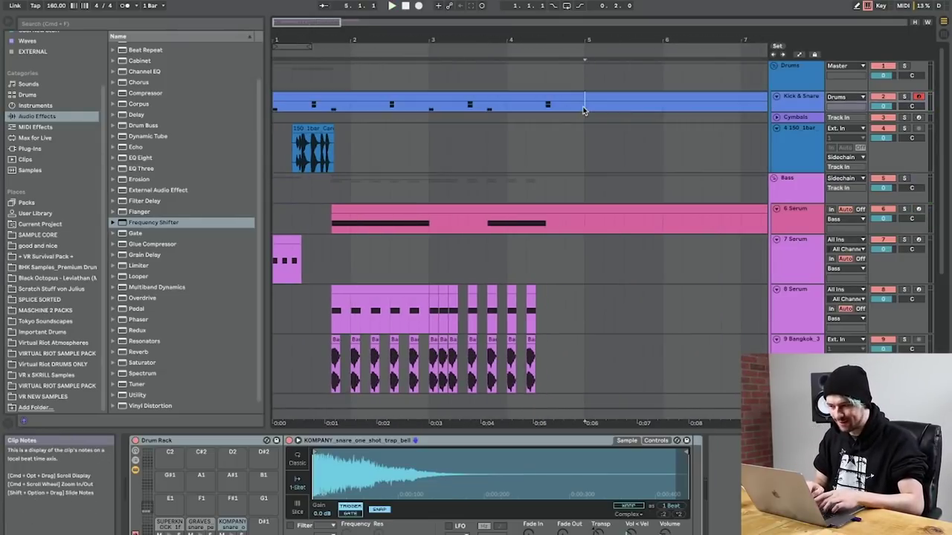
pyautogui.click(571, 98)
pyautogui.scroll(-5, 562, 173)
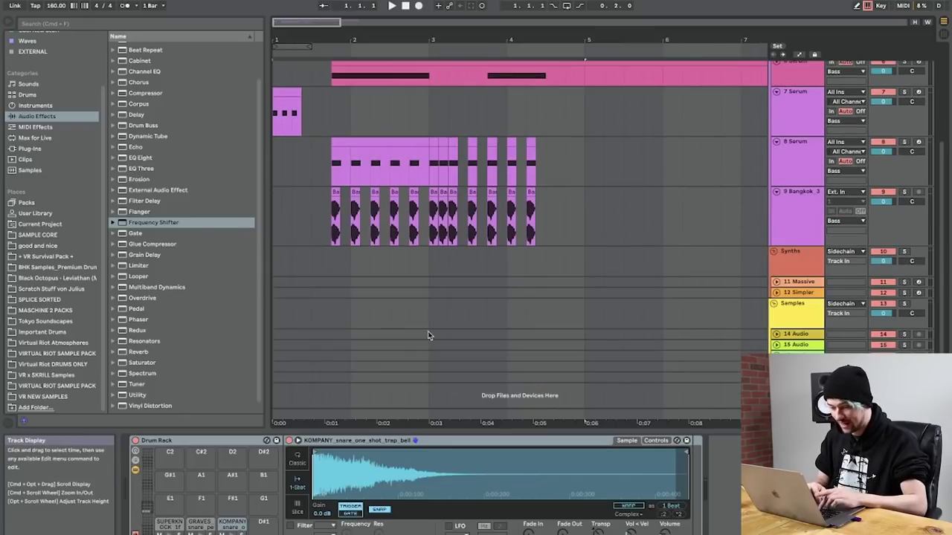
pyautogui.click(275, 381)
pyautogui.press('super+v')
# Step: Delete snare notes from the copied clip on the Trigger track
pyautogui.doubleClick(328, 377)
pyautogui.moveTo(260, 451); pyautogui.dragTo(287, 451)
pyautogui.click(273, 443)
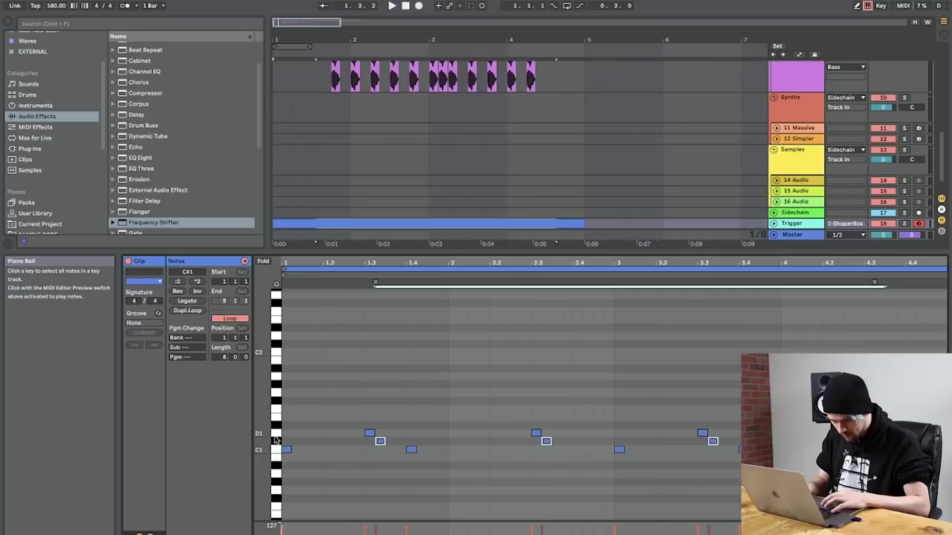
pyautogui.click(275, 433)
pyautogui.press('Delete')
# Step: Play the arrangement from the start to hear the basses with the new sidechain trigger clip
pyautogui.press('space')
pyautogui.click(840, 533)
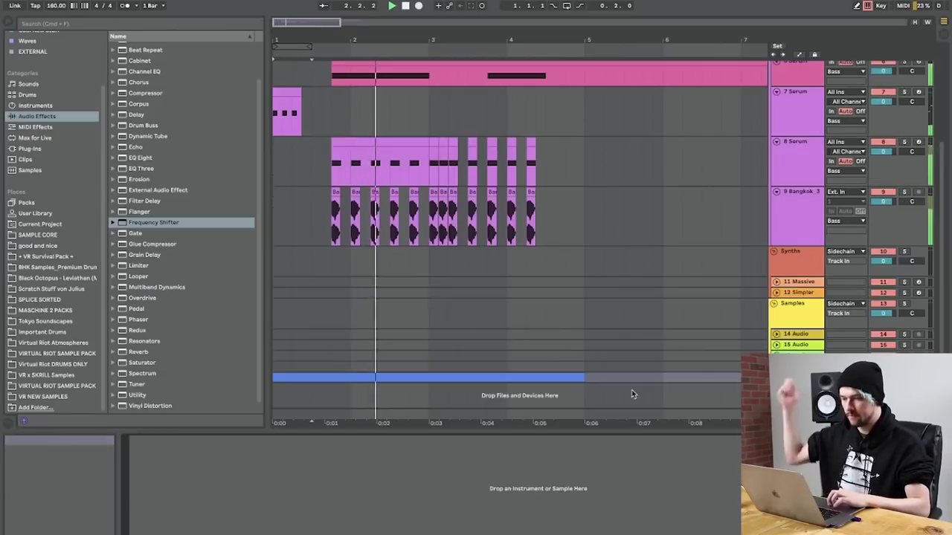
pyautogui.scroll(3, 594, 390)
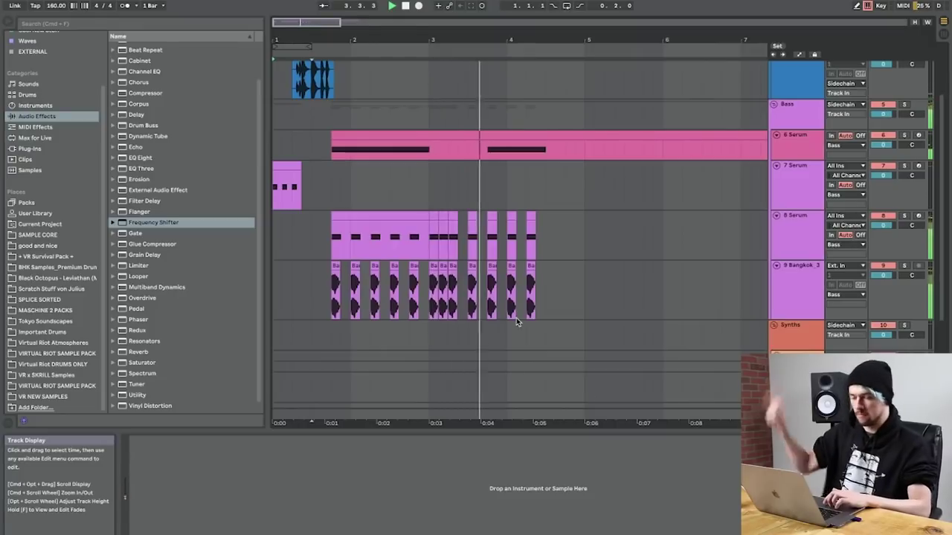
pyautogui.scroll(3, 519, 322)
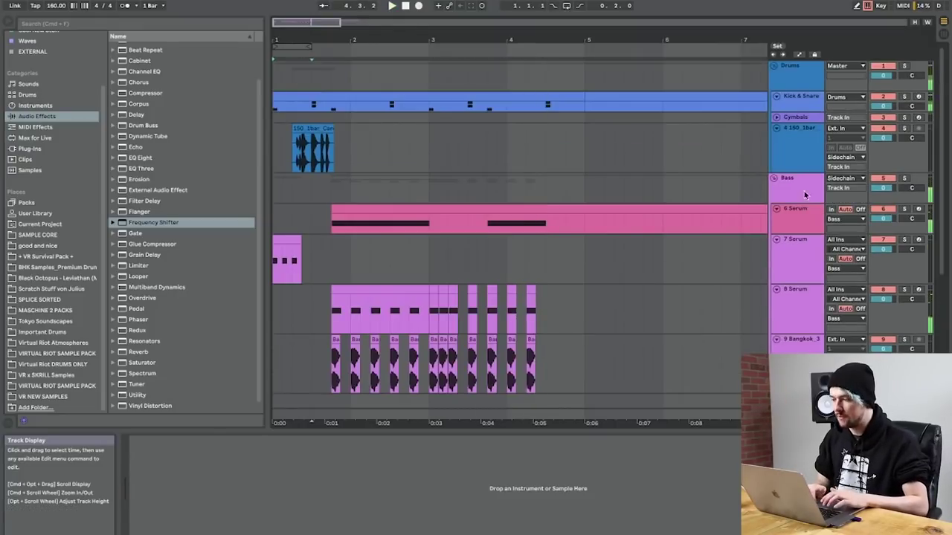
# Step: Unfold the Cymbals track and insert an empty MIDI clip from bar 1 to bar 5
pyautogui.click(601, 118)
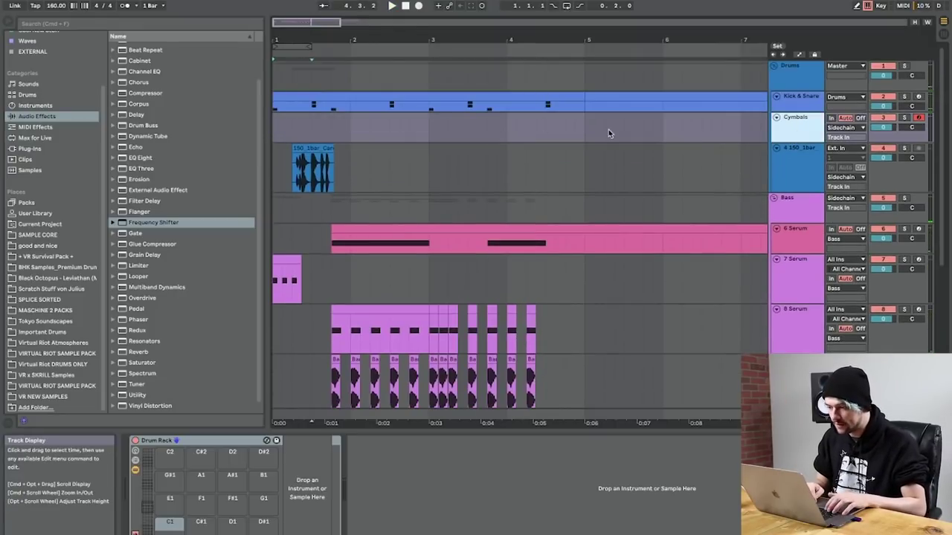
pyautogui.moveTo(578, 126); pyautogui.dragTo(323, 127)
pyautogui.moveTo(595, 127); pyautogui.dragTo(275, 128)
pyautogui.press('super+shift+m')
pyautogui.hotkey('shift', 'Tab')
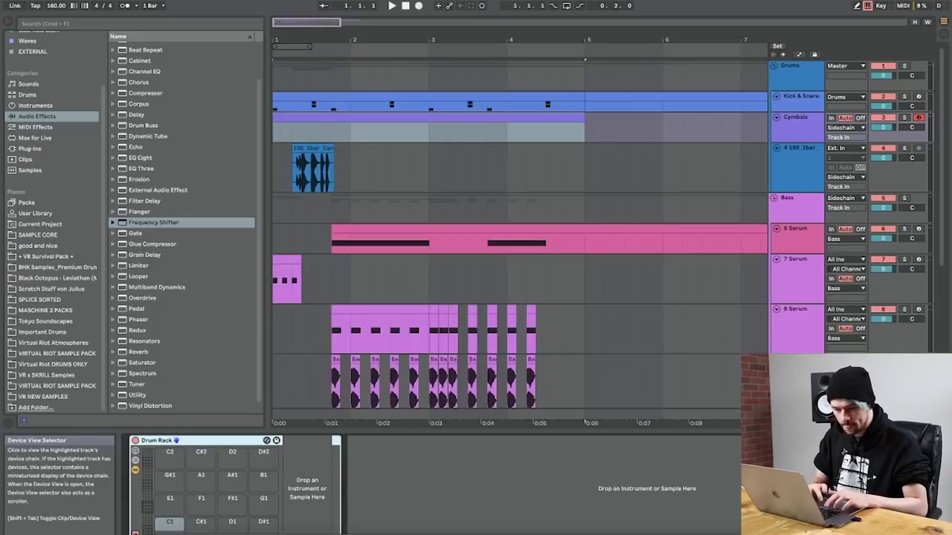
# Step: Open the VR NEW SAMPLES folder with NEWNEW collapsed, and insert an audio track below the Cymbals track
pyautogui.click(65, 344)
pyautogui.click(65, 388)
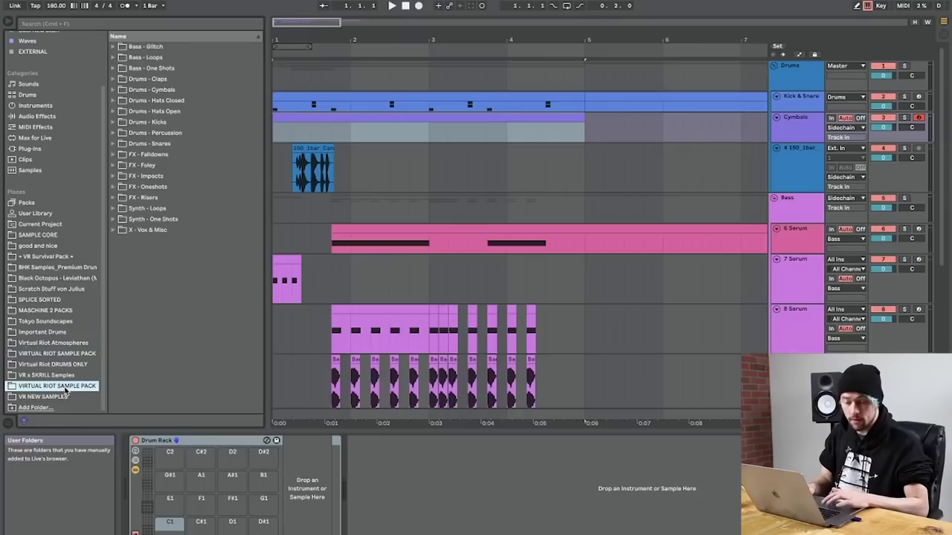
pyautogui.press('Down')
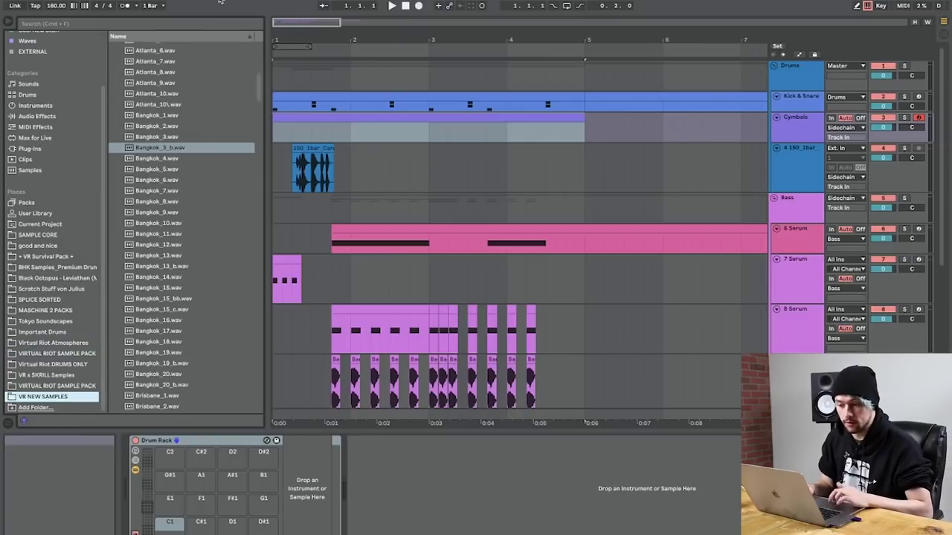
pyautogui.scroll(10, 173, 115)
pyautogui.click(143, 262)
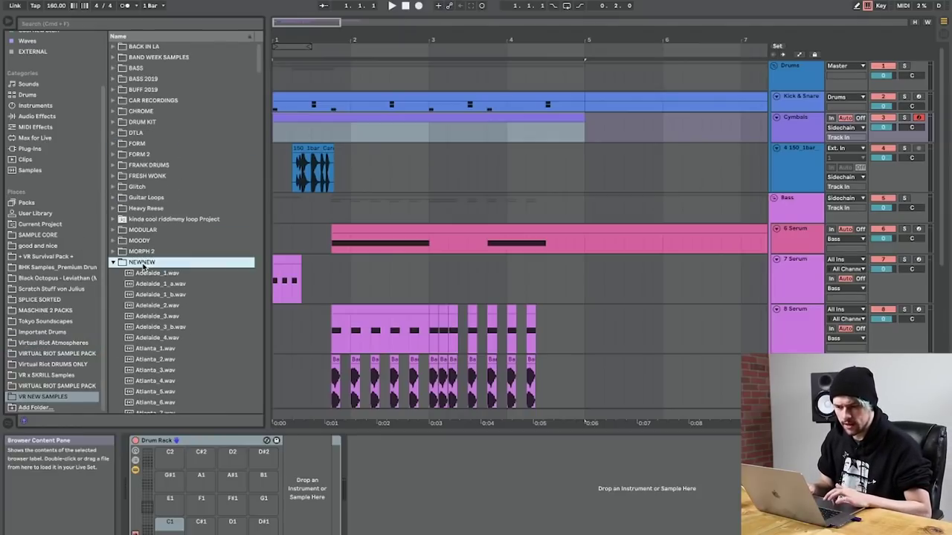
pyautogui.press('Left')
pyautogui.click(141, 122)
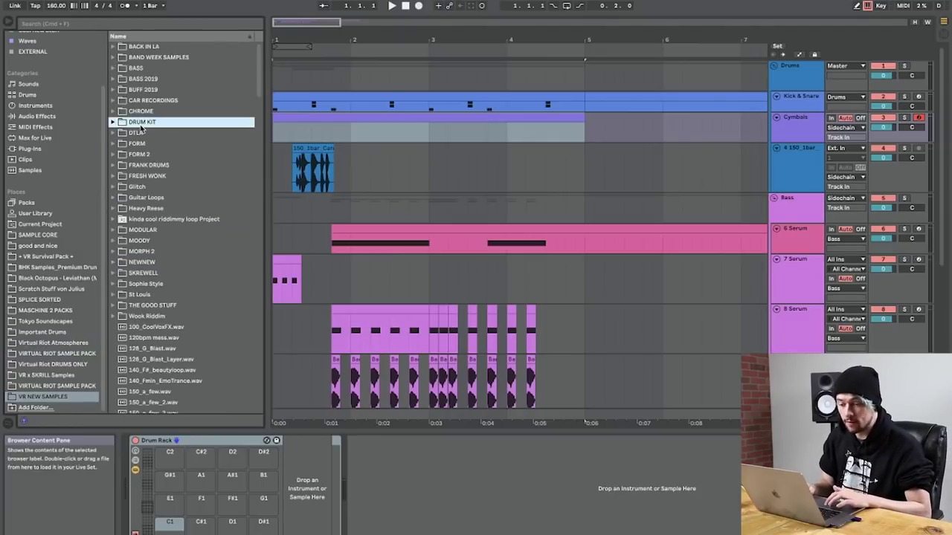
pyautogui.click(797, 138)
pyautogui.press('super+t')
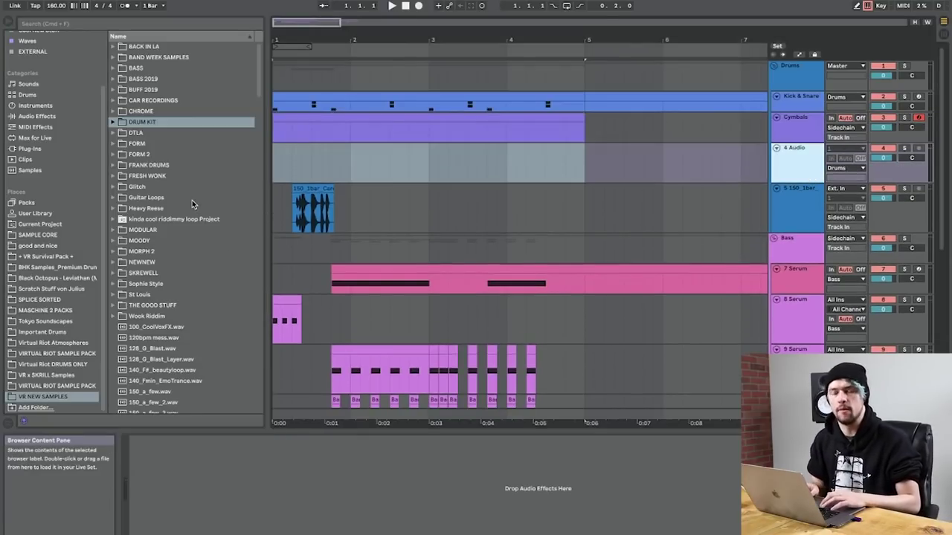
# Step: Expand the DRUM KIT folder and go through the subfolders of Spicy Riddim Drums Vol. 1
pyautogui.click(154, 186)
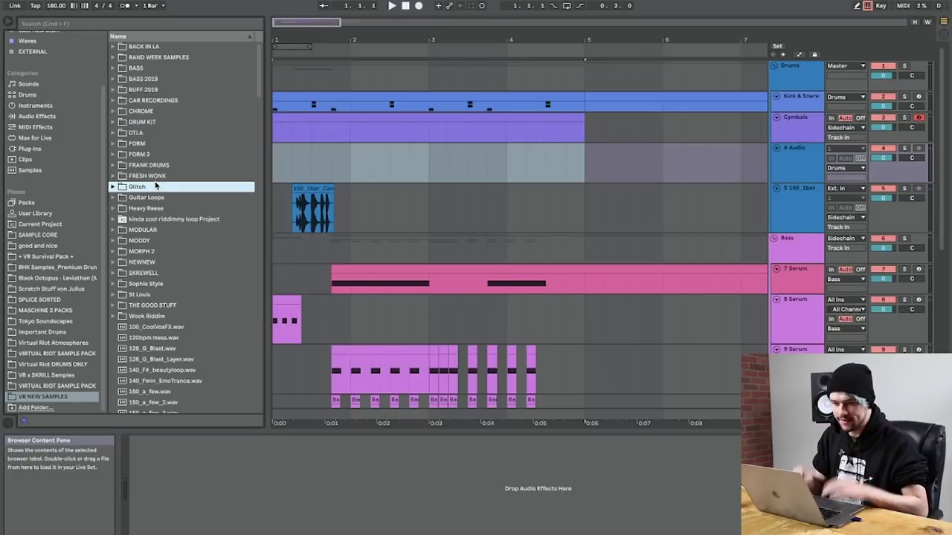
pyautogui.press('Up')
pyautogui.press('Up')
pyautogui.press('Up')
pyautogui.press('Up')
pyautogui.press('Down')
pyautogui.press('Down')
pyautogui.press('Down')
pyautogui.press('Up')
pyautogui.press('Up')
pyautogui.press('Up')
pyautogui.press('Up')
pyautogui.press('Up')
pyautogui.press('Right')
pyautogui.press('Down')
pyautogui.press('Down')
pyautogui.press('Down')
pyautogui.press('Down')
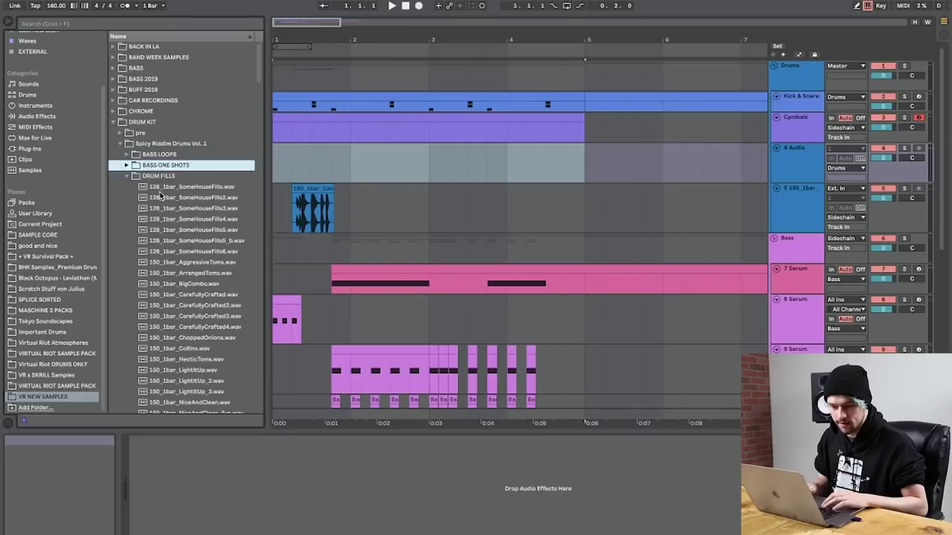
# Step: Collapse the DRUM FILLS folder and expand DRUM TOP LOOPS
pyautogui.press('Down')
pyautogui.click(168, 220)
pyautogui.press('Down')
pyautogui.press('Down')
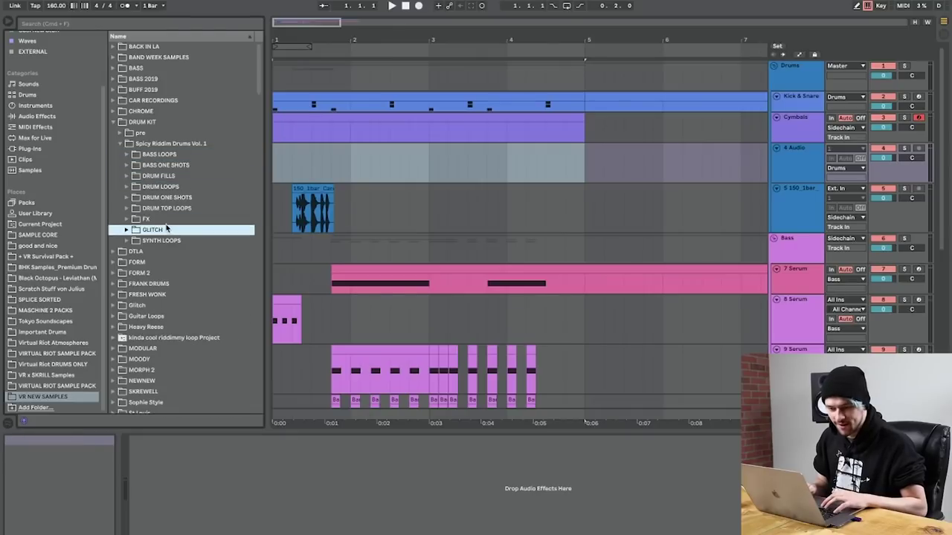
pyautogui.press('Up')
pyautogui.press('Up')
pyautogui.press('Up')
pyautogui.press('Right')
pyautogui.scroll(-3, 166, 228)
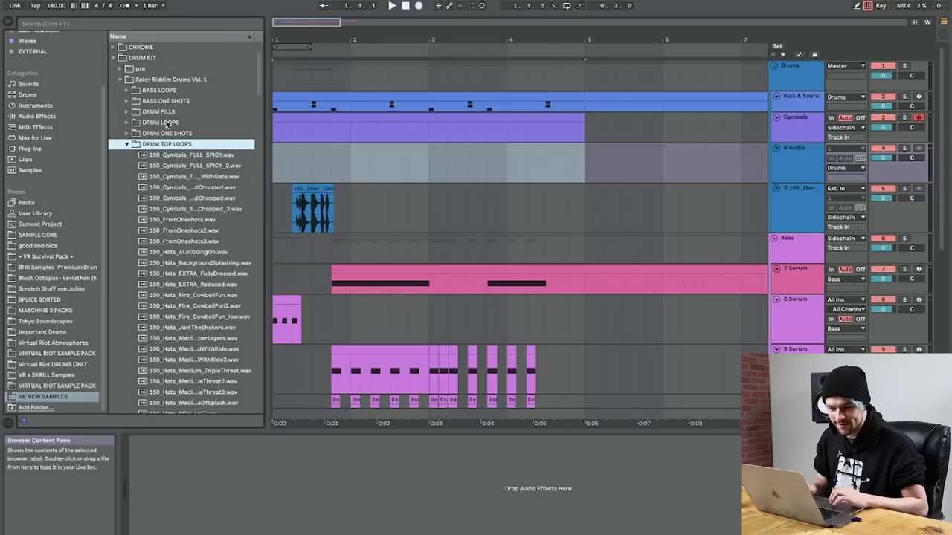
# Step: Preview the 150_Hats_Fire_CowbellFun2 and 150_FromOneshots3 loops, widening the browser to show the full sample names
pyautogui.scroll(-3, 178, 180)
pyautogui.click(182, 237)
pyautogui.scroll(-1, 182, 236)
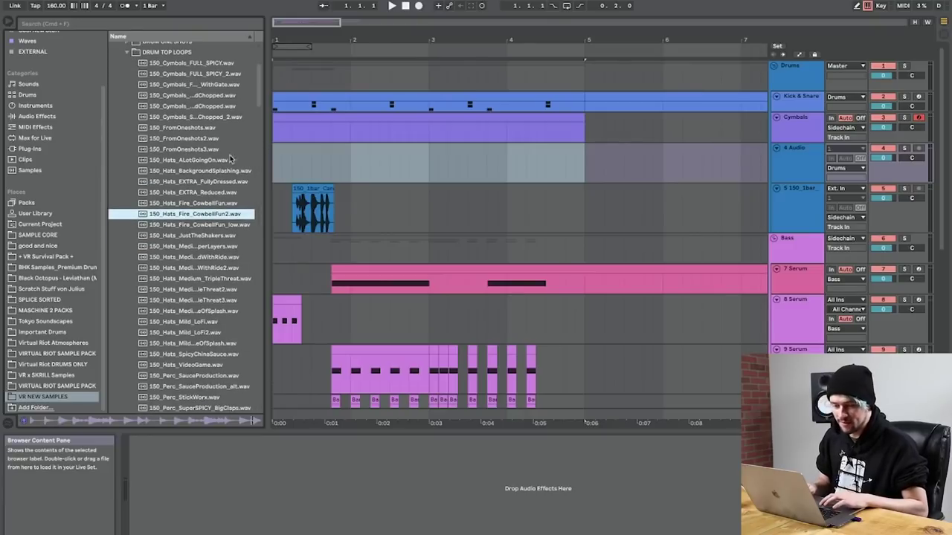
pyautogui.moveTo(265, 166); pyautogui.dragTo(282, 163)
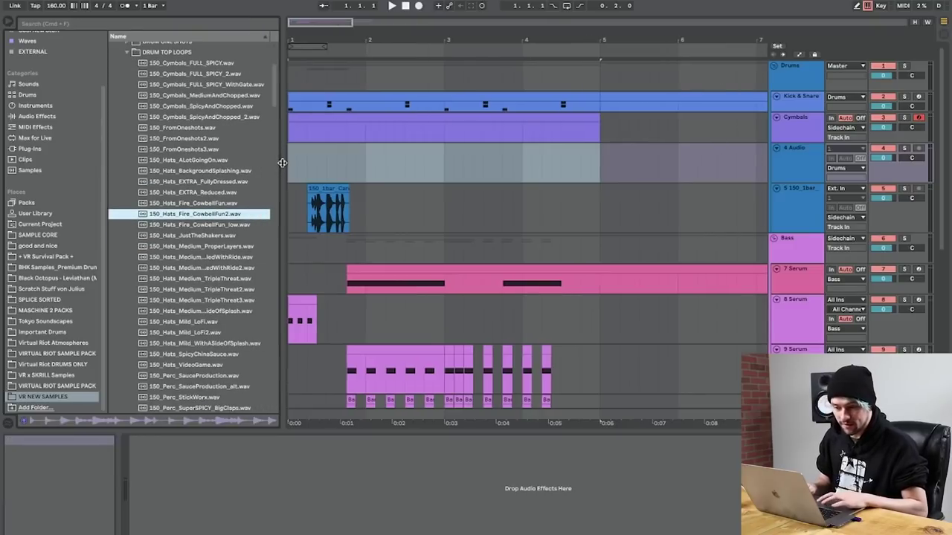
pyautogui.click(193, 149)
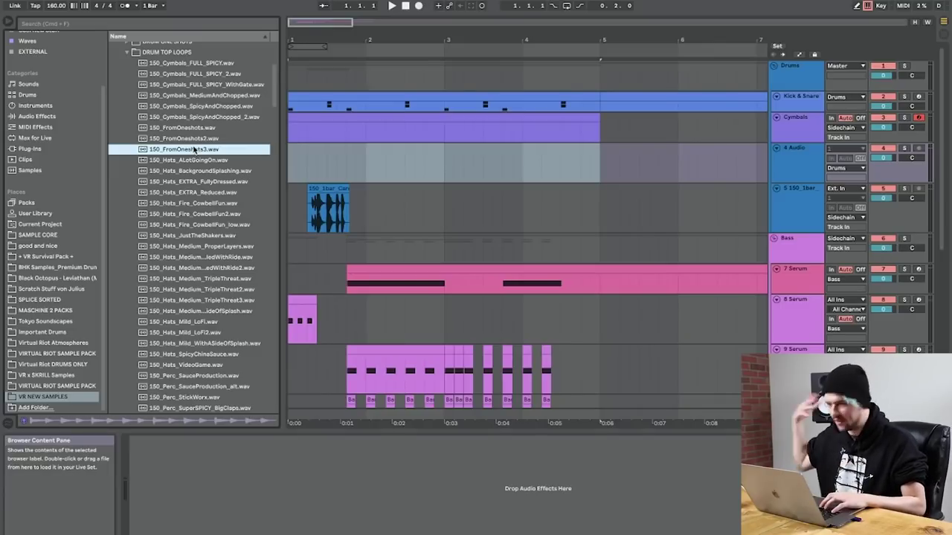
# Step: Place 150_FromOneshots3.wav at bar 1 of the new audio track and warp it at 150 BPM in Re-Pitch mode
pyautogui.moveTo(193, 149); pyautogui.dragTo(297, 158)
pyautogui.doubleClick(298, 157)
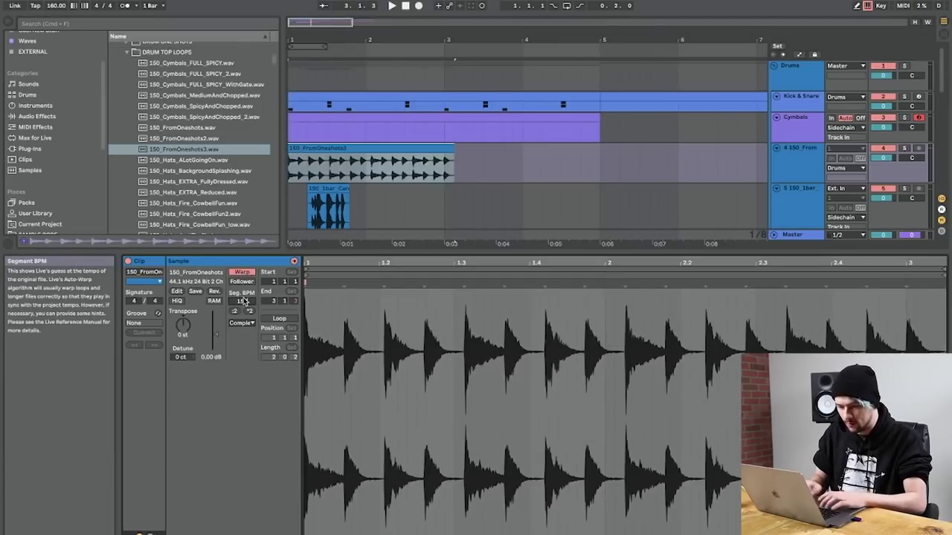
pyautogui.press('Return')
pyautogui.click(243, 322)
pyautogui.click(241, 357)
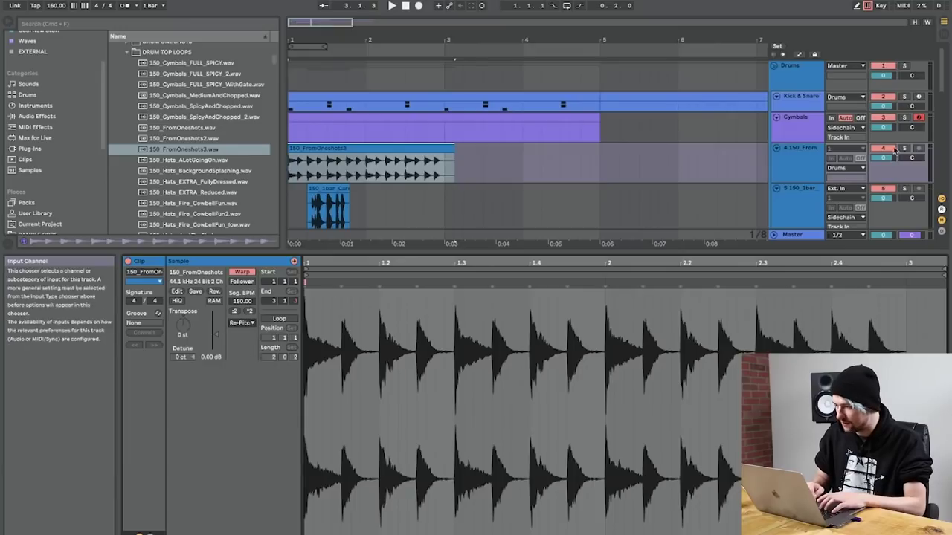
# Step: Route the top loop track's output to Sidechain and set its volume to -2.9 dB while playing the arrangement
pyautogui.press('space')
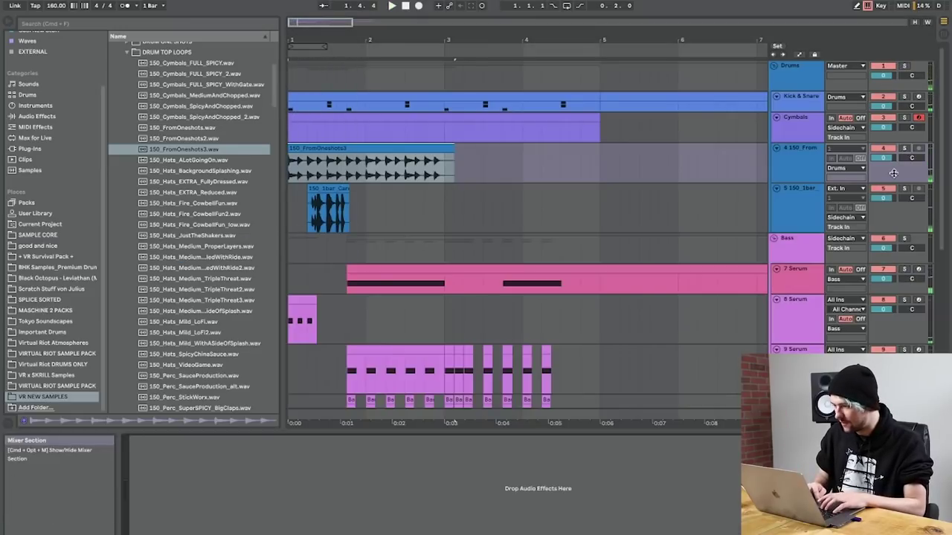
pyautogui.click(844, 168)
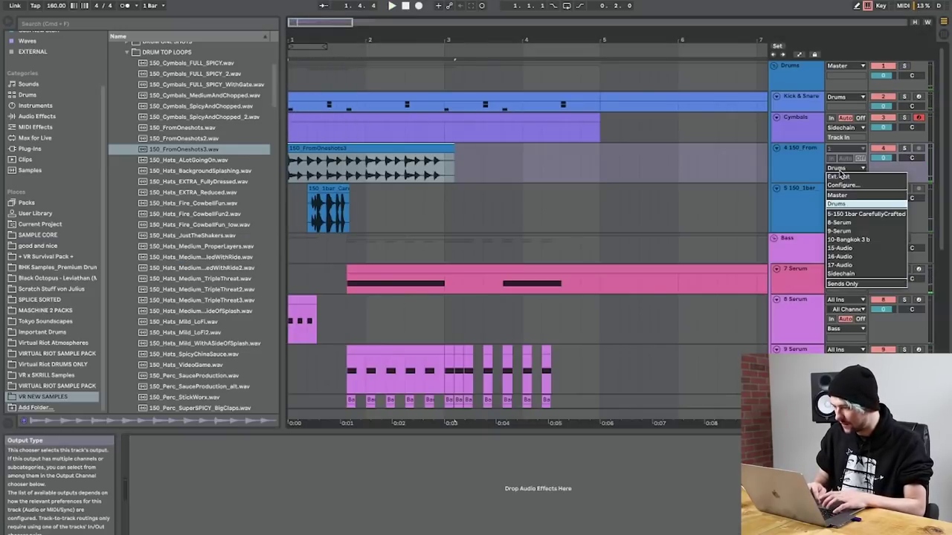
pyautogui.click(850, 275)
pyautogui.press('space')
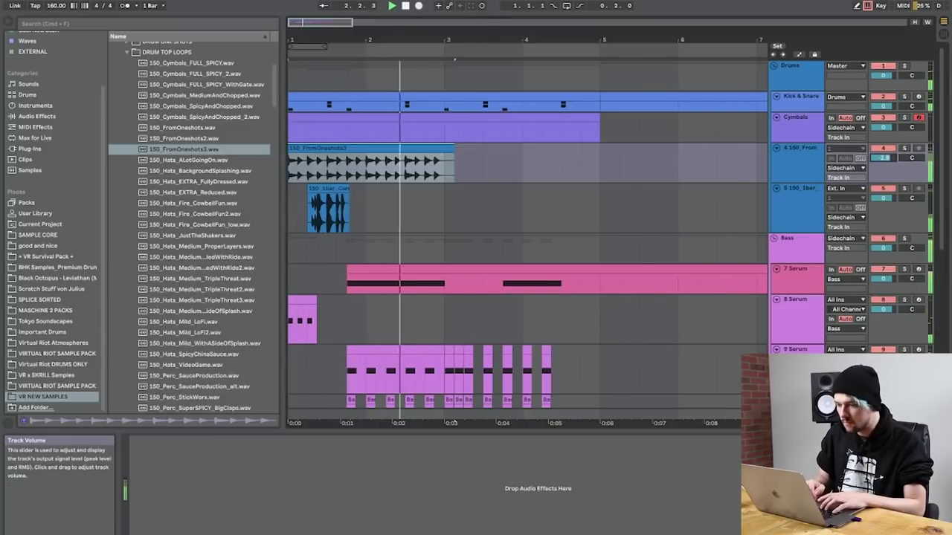
# Step: Duplicate the top loop as a two-bar clip at bar 3 and trim the first clip's start to 1.4
pyautogui.click(431, 148)
pyautogui.press('super+d')
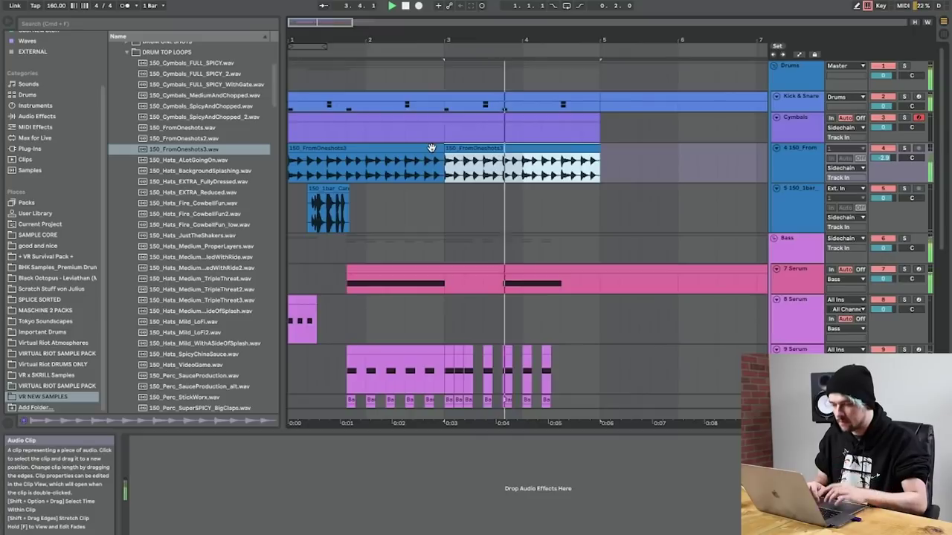
pyautogui.press('space')
pyautogui.moveTo(290, 148); pyautogui.dragTo(346, 148)
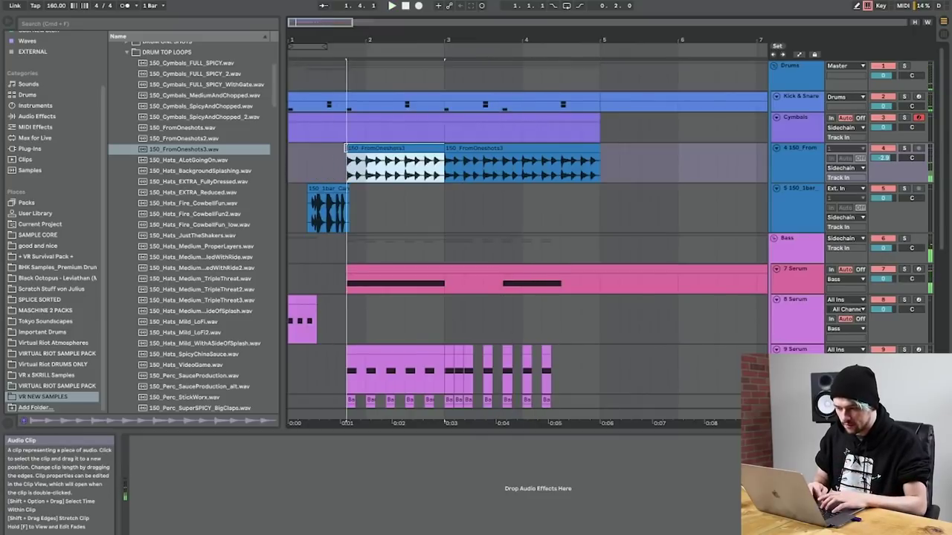
pyautogui.click(459, 149)
# Step: Preview the 150_Hats_EXTRA_FullyDressed and 150_Cymbals_SpicyAndChopped loops and insert a new audio track directly below the Cymbals track
pyautogui.click(777, 118)
pyautogui.click(776, 119)
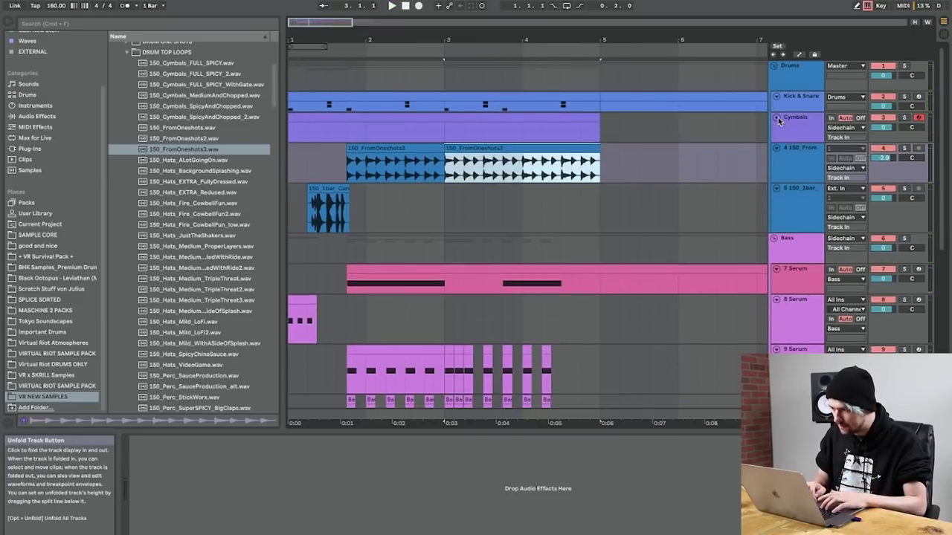
pyautogui.click(782, 122)
pyautogui.click(201, 183)
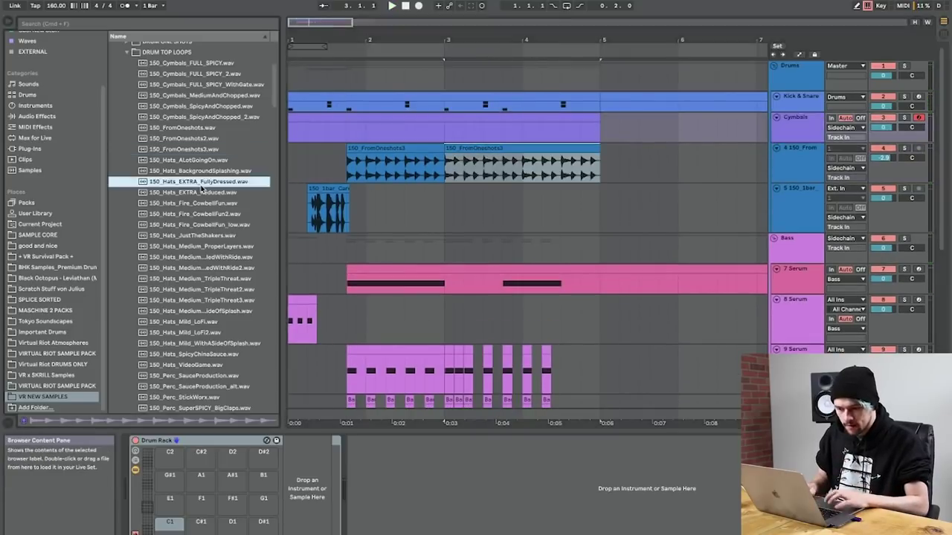
pyautogui.click(201, 107)
pyautogui.scroll(3, 200, 111)
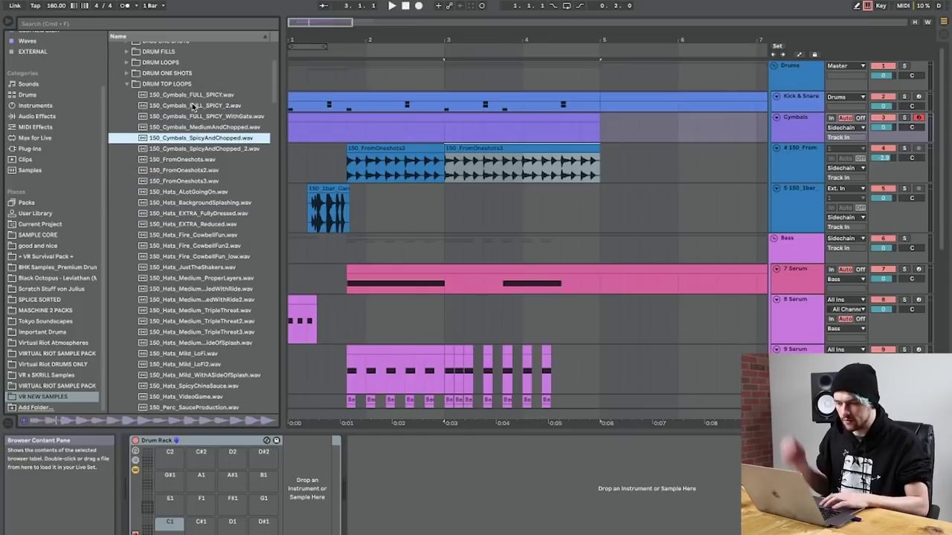
pyautogui.click(799, 134)
pyautogui.press('super+t')
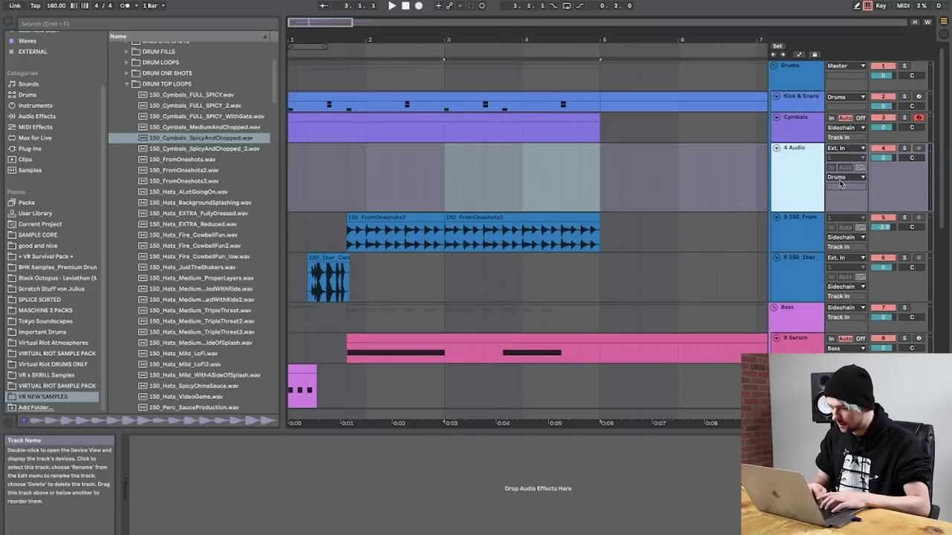
# Step: Audition the FromOneshots3, Cymbals and Hats_EXTRA top loops to compare them for a second top layer
pyautogui.click(167, 183)
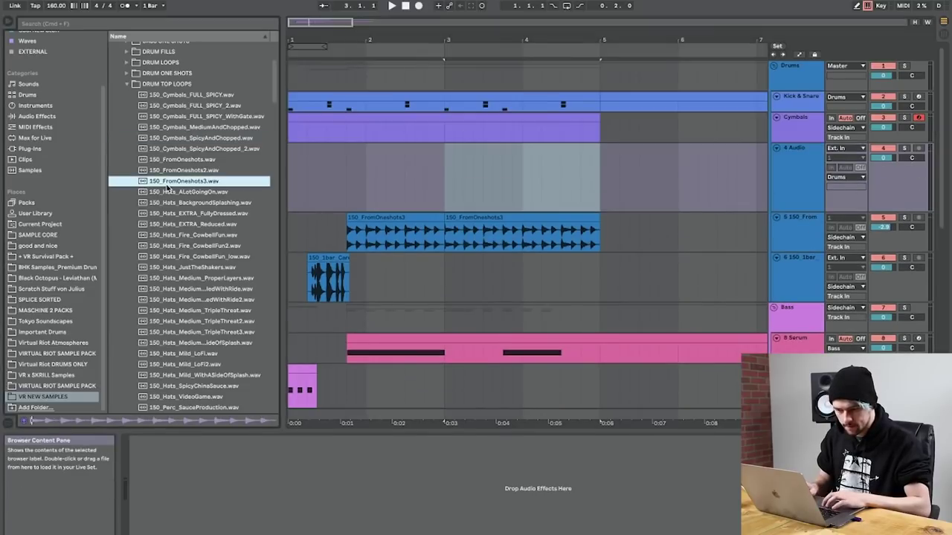
pyautogui.click(188, 127)
pyautogui.click(188, 137)
pyautogui.click(192, 224)
pyautogui.press('Up')
pyautogui.press('Up')
pyautogui.press('Down')
pyautogui.press('Down')
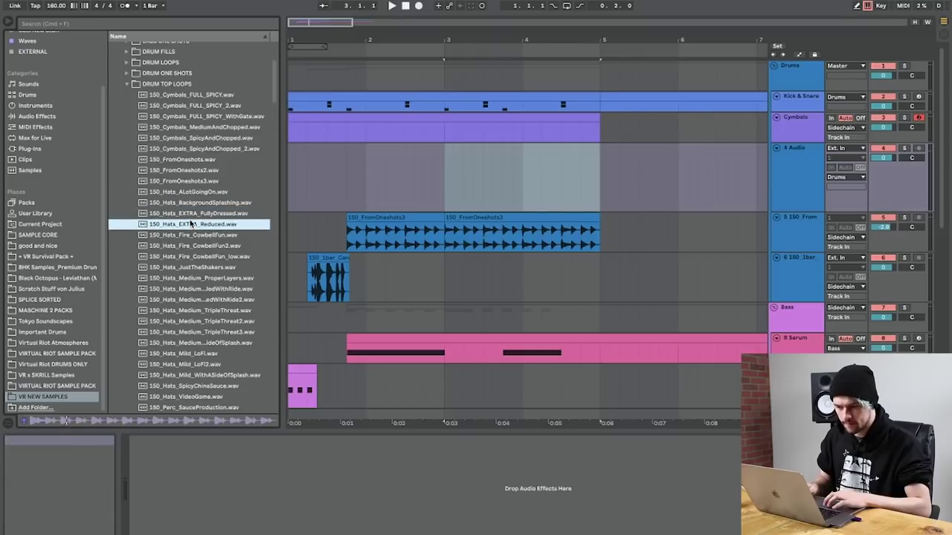
# Step: Place 150_Hats_EXTRA_FullyDressed.wav at bar 1 of the new audio track and set its segment tempo to 150 BPM
pyautogui.click(189, 215)
pyautogui.moveTo(189, 215); pyautogui.dragTo(290, 189)
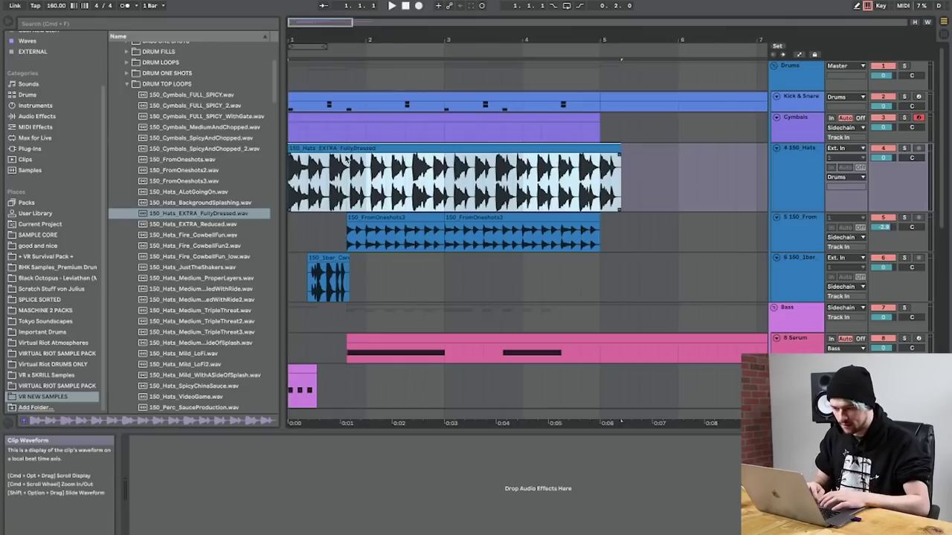
pyautogui.doubleClick(340, 163)
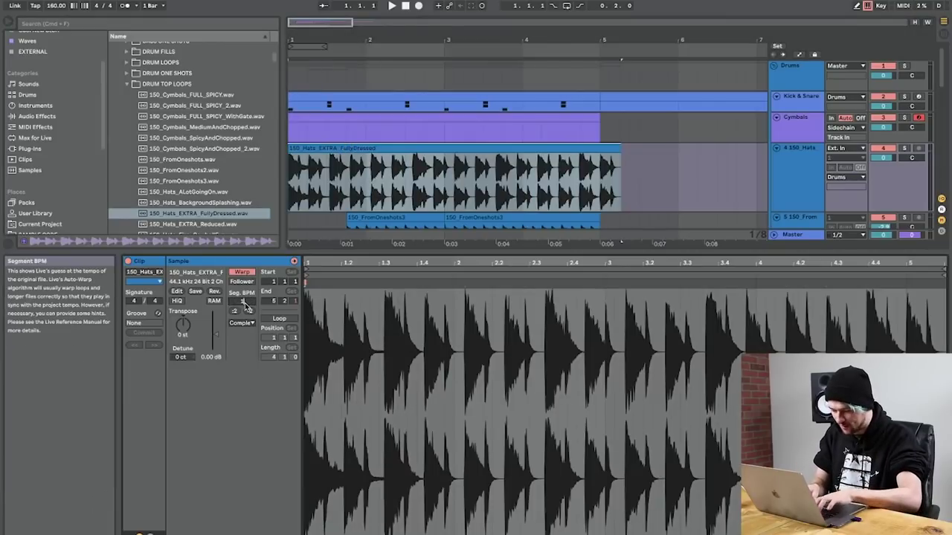
pyautogui.write('0')
pyautogui.press('Return')
# Step: Trim the start of the hats clip to 1.4 and set its warp mode to Re-Pitch
pyautogui.click(242, 323)
pyautogui.click(247, 376)
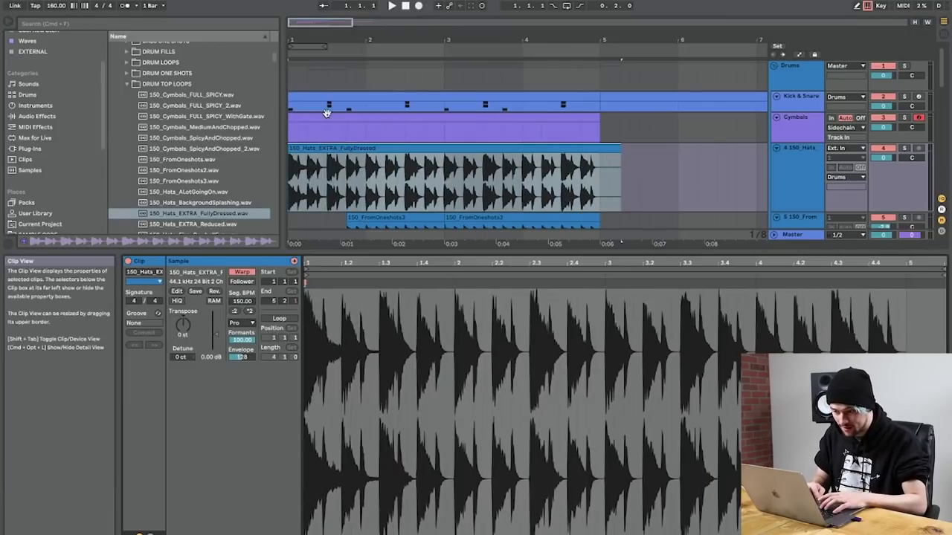
pyautogui.moveTo(293, 151); pyautogui.dragTo(346, 151)
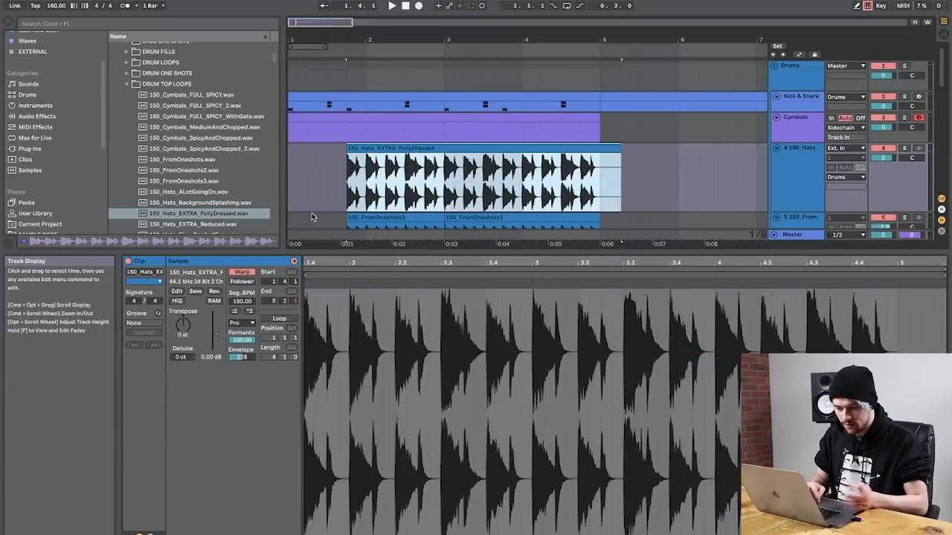
pyautogui.click(242, 323)
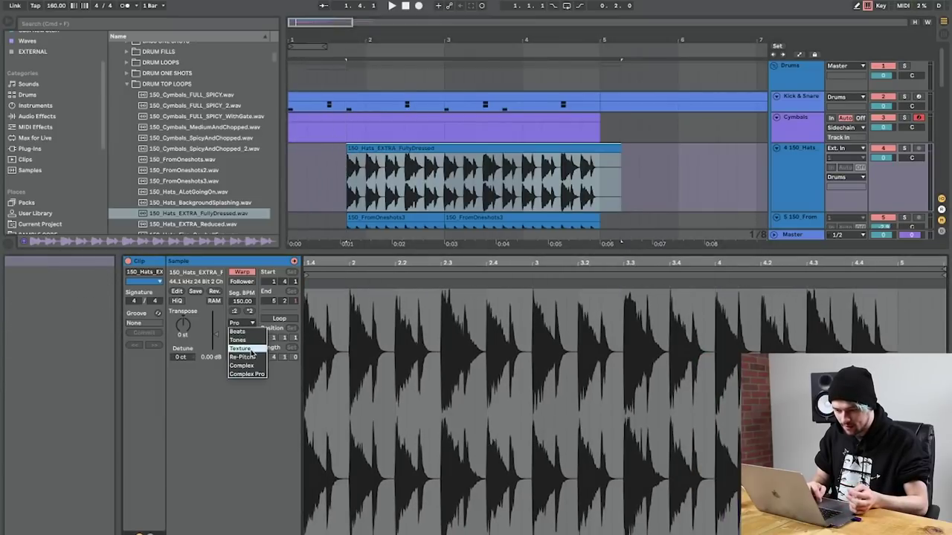
pyautogui.click(251, 357)
# Step: Route the hats track's output to Sidechain and set its volume to -3.5 dB while playing the arrangement
pyautogui.click(328, 182)
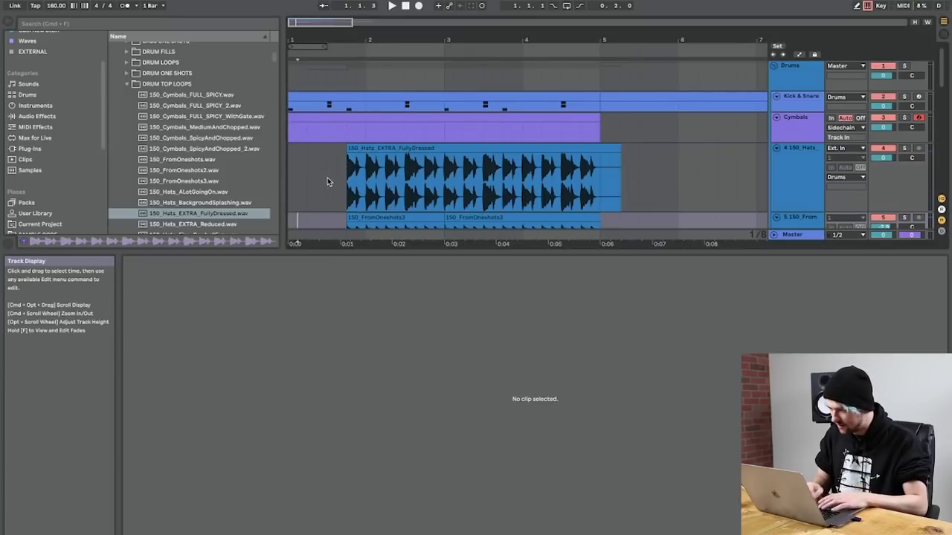
pyautogui.click(836, 177)
pyautogui.click(842, 291)
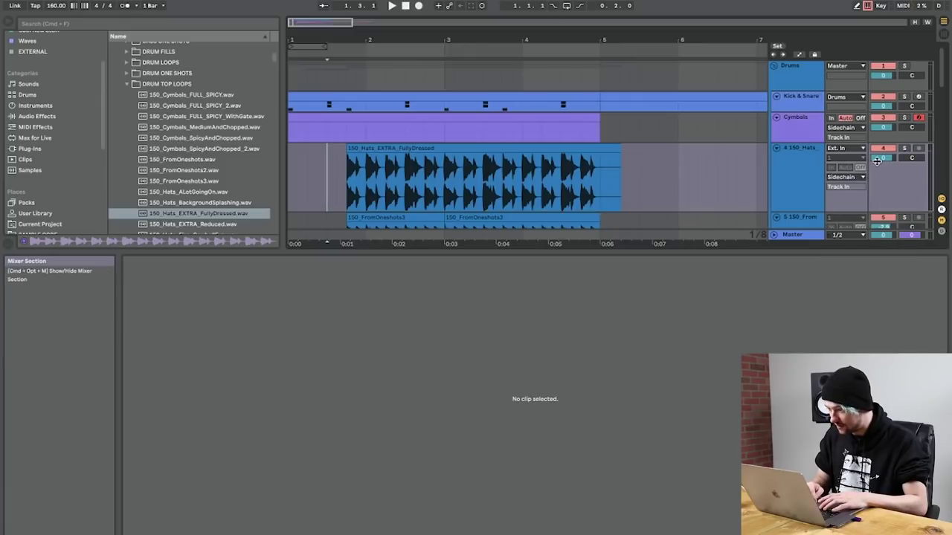
pyautogui.moveTo(880, 159); pyautogui.dragTo(880, 171)
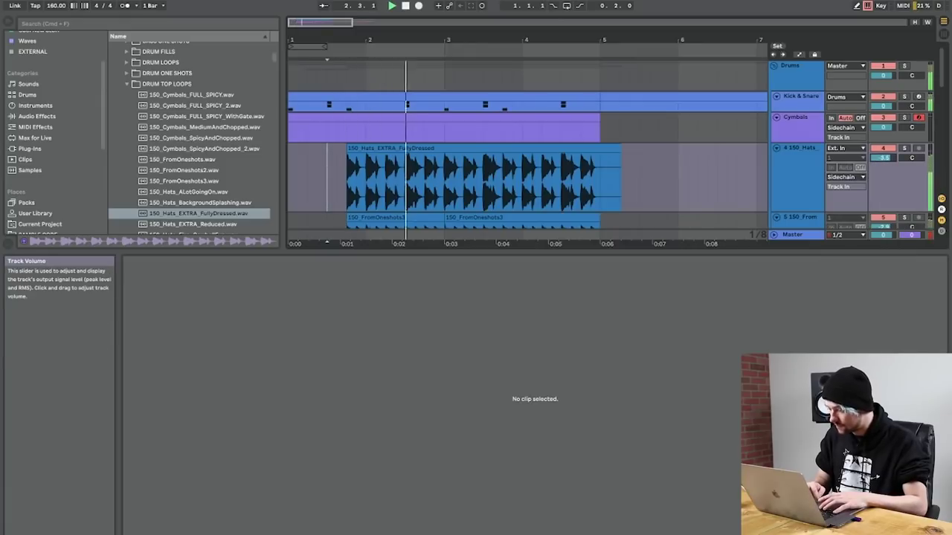
# Step: Cut the hats clip off at bar 5 and play both top loop tracks soloed from 1.4
pyautogui.click(885, 531)
pyautogui.moveTo(690, 178); pyautogui.dragTo(601, 196)
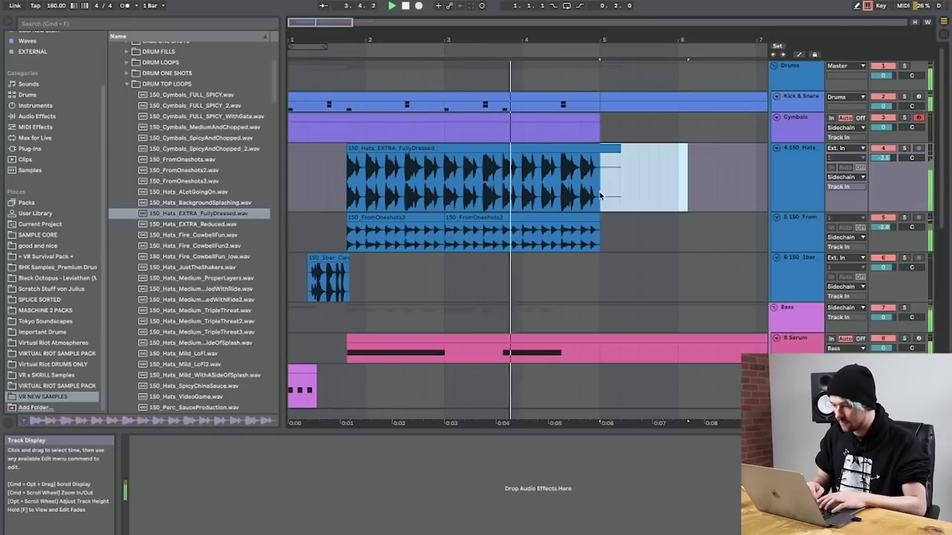
pyautogui.click(343, 185)
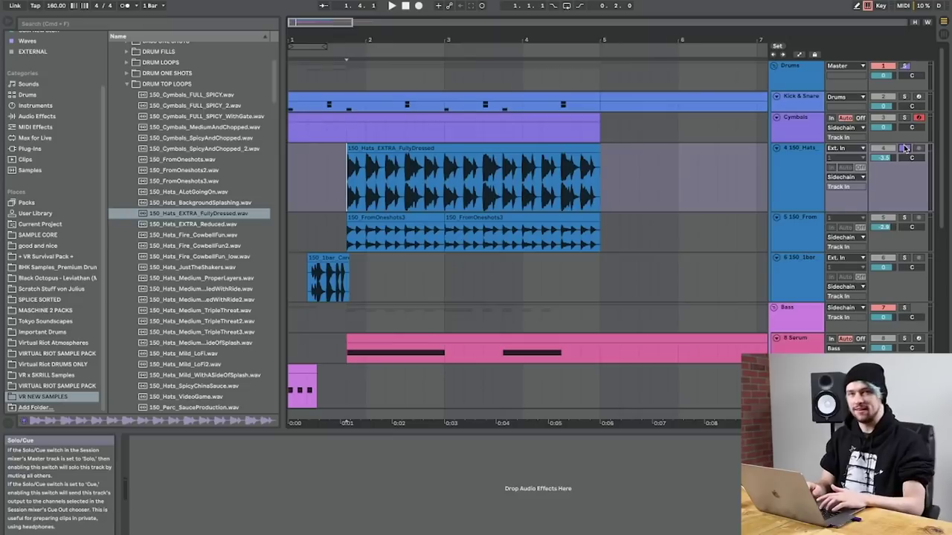
# Step: Add an Auto Pan effect to the hats loop track and start adjusting its tempo-synced rate
pyautogui.click(806, 182)
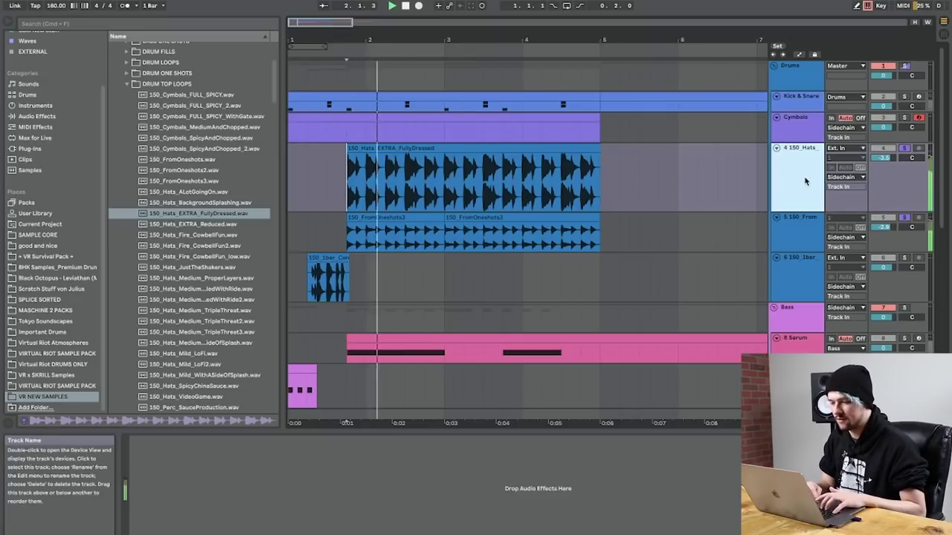
pyautogui.click(37, 116)
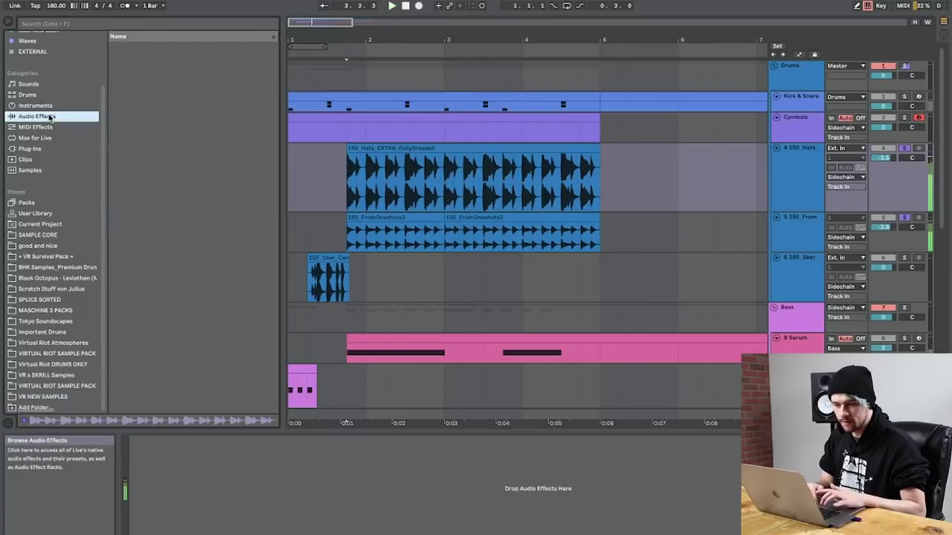
pyautogui.click(136, 79)
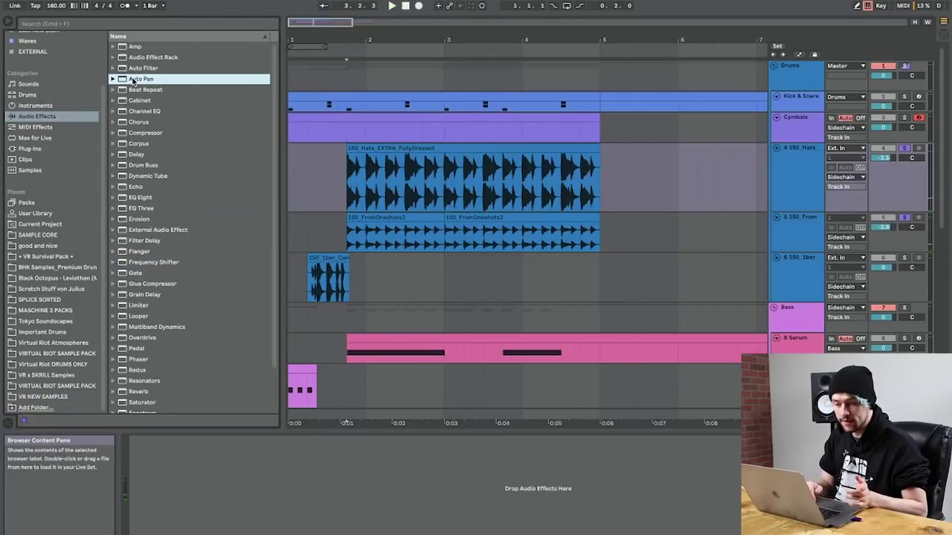
pyautogui.press('Return')
pyautogui.click(172, 506)
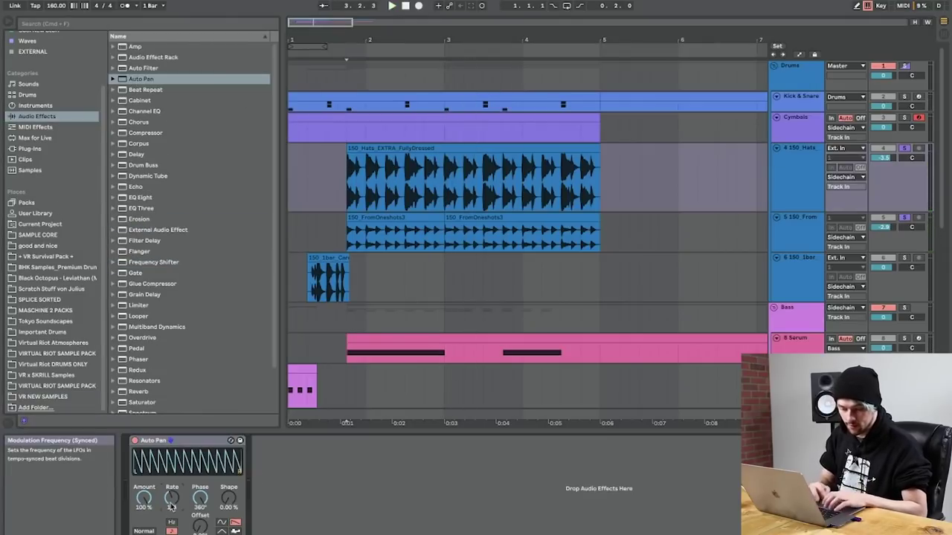
# Step: Group the 150_Hats and 150_FromOneshots tracks and route the group's output to Sidechain
pyautogui.click(799, 177)
pyautogui.keyDown('shift'); pyautogui.click(799, 230); pyautogui.keyUp('shift')
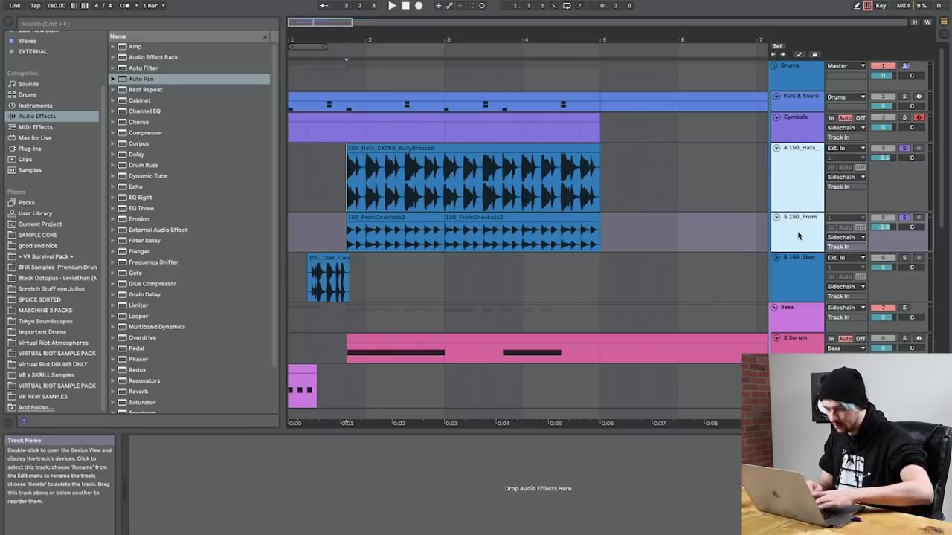
pyautogui.press('super+g')
pyautogui.click(844, 148)
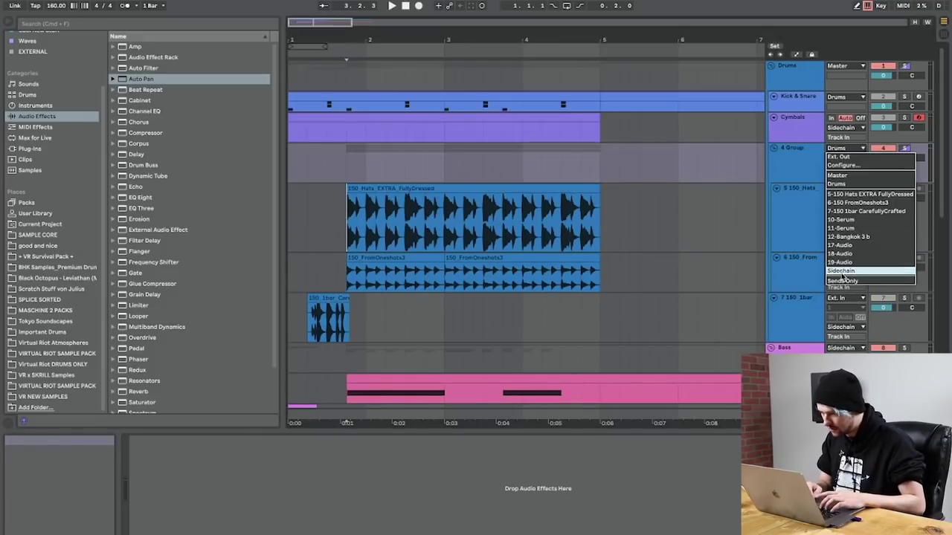
pyautogui.click(830, 248)
# Step: Route the output of both the 150_Hats and 150_FromOneshots tracks to 4-Group
pyautogui.click(799, 213)
pyautogui.keyDown('shift'); pyautogui.click(810, 280); pyautogui.keyUp('shift')
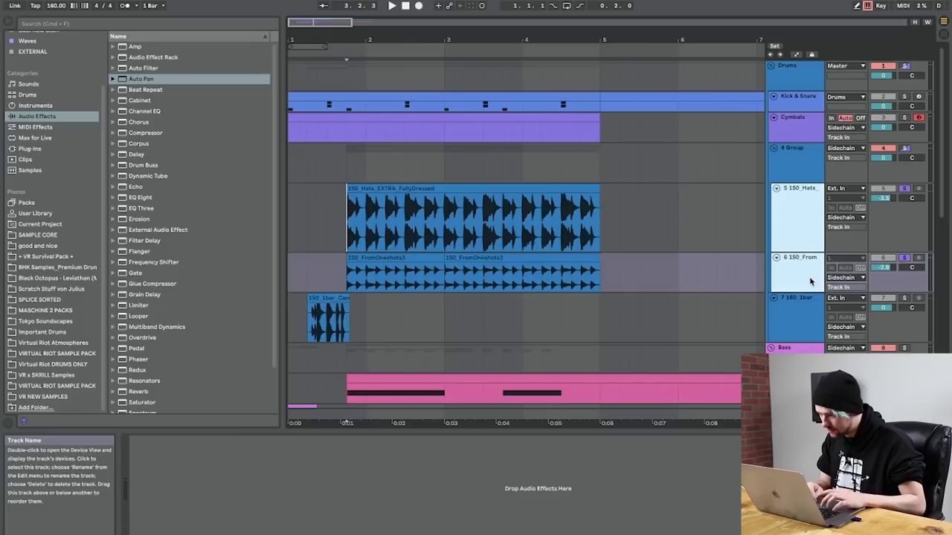
pyautogui.click(843, 218)
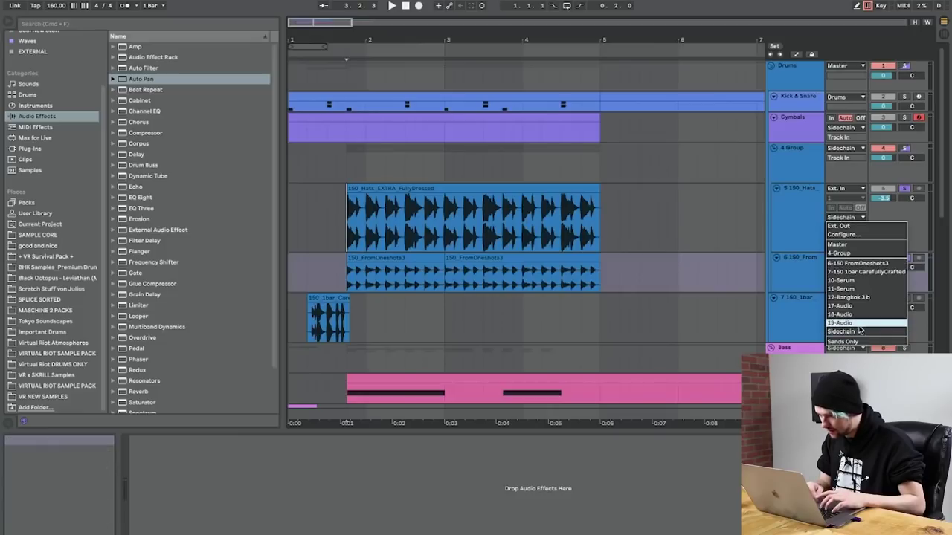
pyautogui.click(844, 254)
# Step: Move the Auto Pan device from the 150_Hats track onto the 4 Group track
pyautogui.click(796, 194)
pyautogui.click(202, 445)
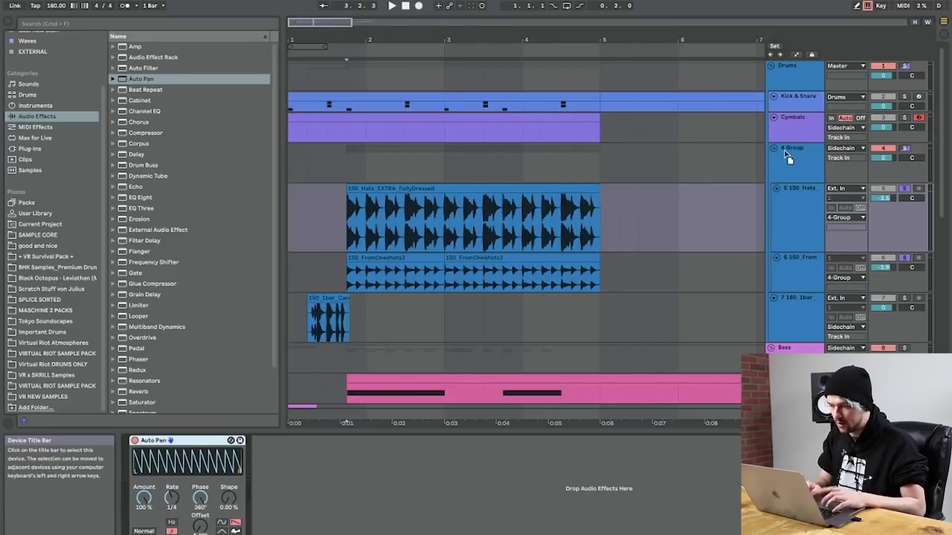
pyautogui.click(345, 172)
pyautogui.click(794, 163)
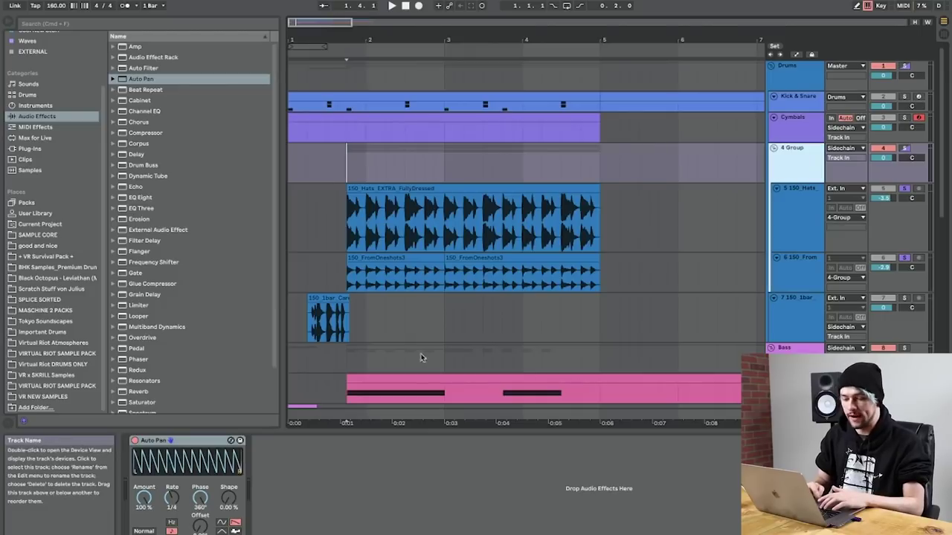
# Step: Compare the hat group's sound with the Auto Pan amount at 0% and at 100%
pyautogui.moveTo(144, 499); pyautogui.dragTo(143, 532)
pyautogui.press('space')
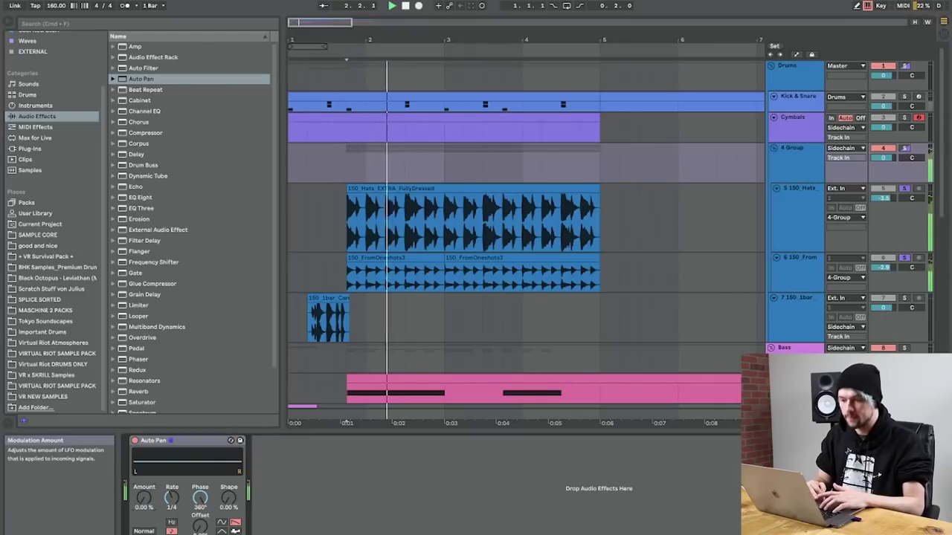
pyautogui.press('space')
pyautogui.moveTo(144, 499); pyautogui.dragTo(143, 462)
pyautogui.press('space')
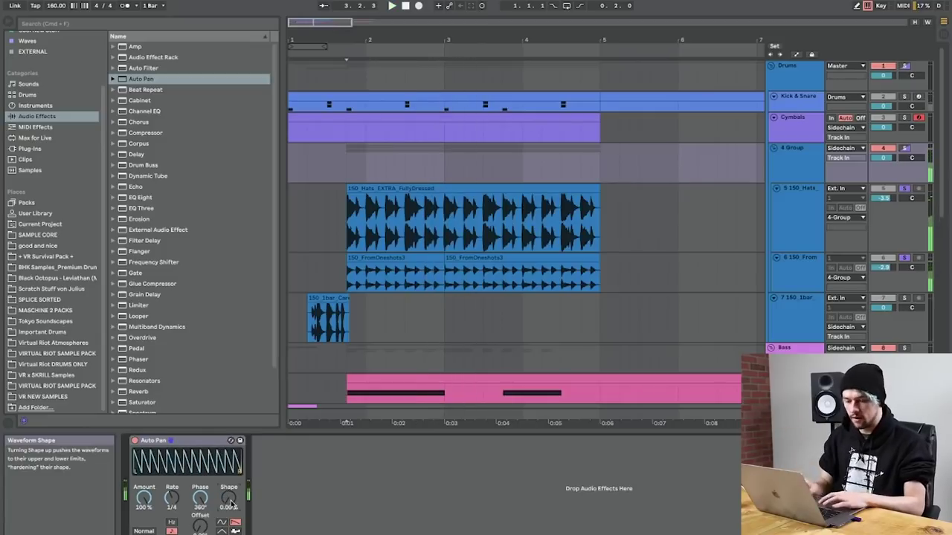
# Step: Set the group's Auto Pan rate to 1/8 and listen to the result
pyautogui.moveTo(171, 499); pyautogui.dragTo(171, 488)
pyautogui.press('space')
pyautogui.press('space')
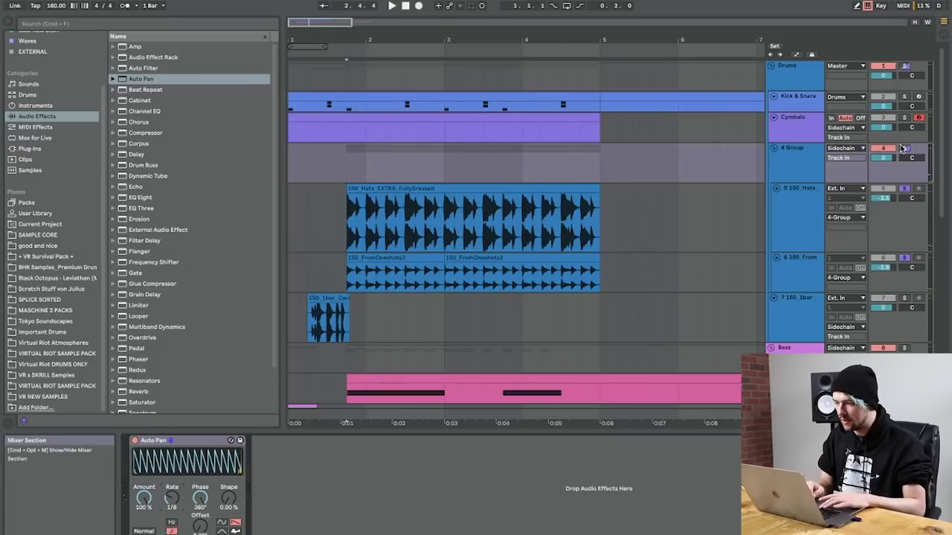
# Step: Select the Cymbals track and browse the sample folders to VR x SKRILL Samples
pyautogui.click(797, 126)
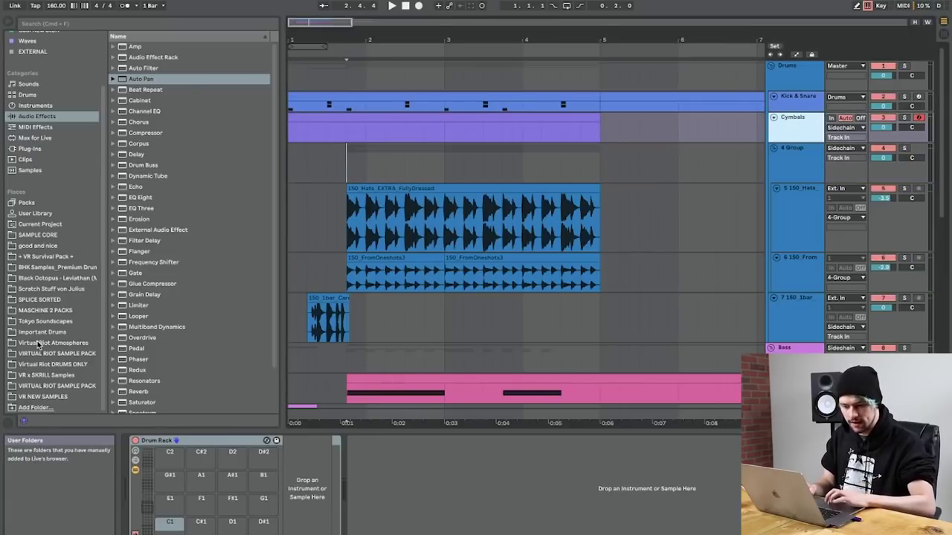
pyautogui.click(48, 386)
pyautogui.press('Up')
pyautogui.press('Up')
pyautogui.press('Up')
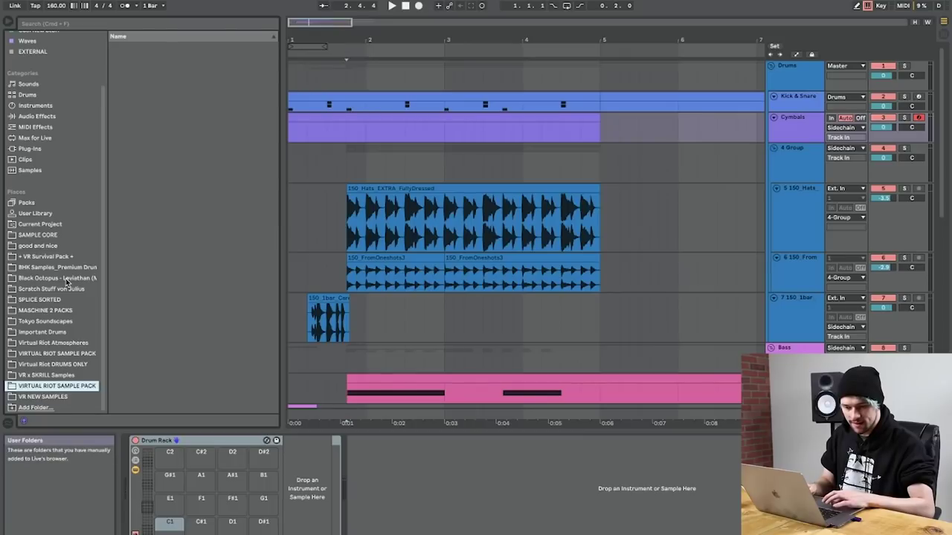
pyautogui.press('Down')
pyautogui.press('Down')
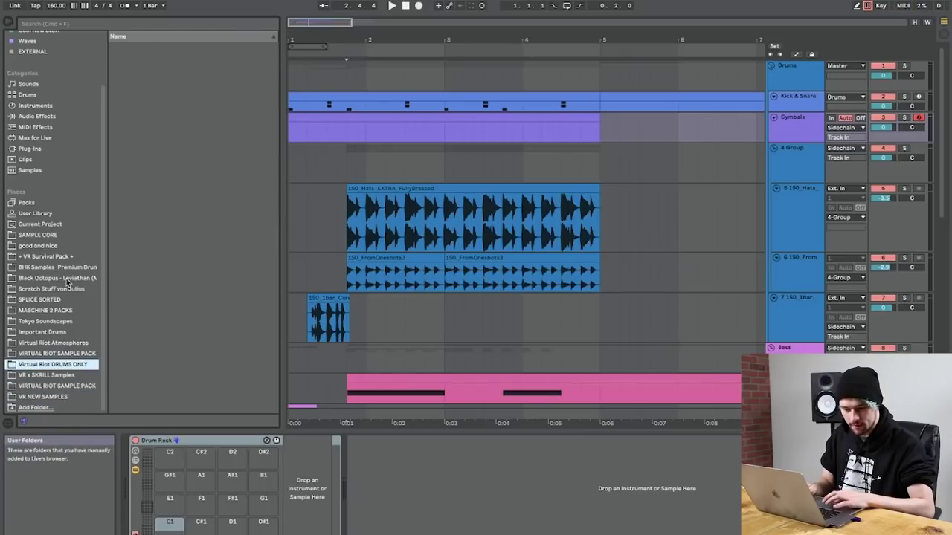
# Step: Load Lights Out Hat.wav from the Hats folder onto the C1 pad of the Cymbals Drum Rack
pyautogui.click(139, 102)
pyautogui.press('Up')
pyautogui.press('Up')
pyautogui.press('Right')
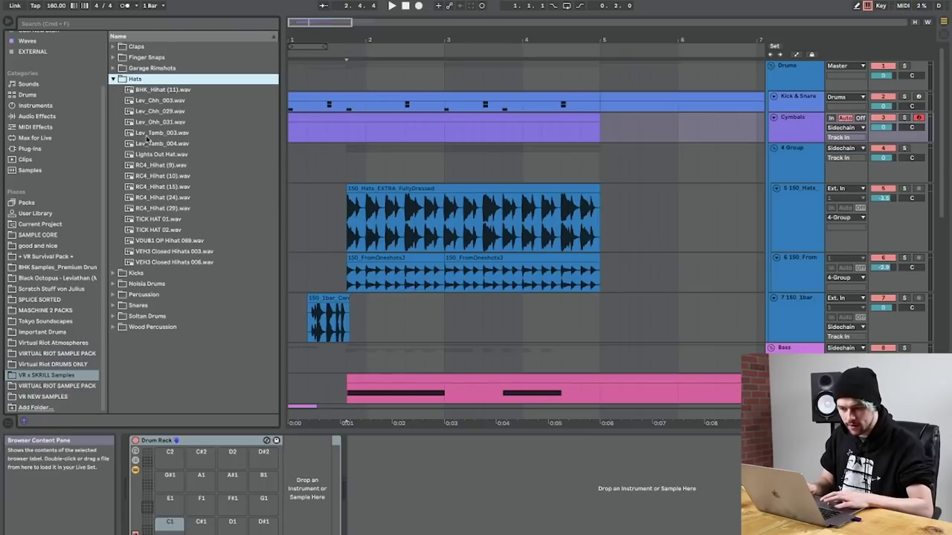
pyautogui.click(148, 155)
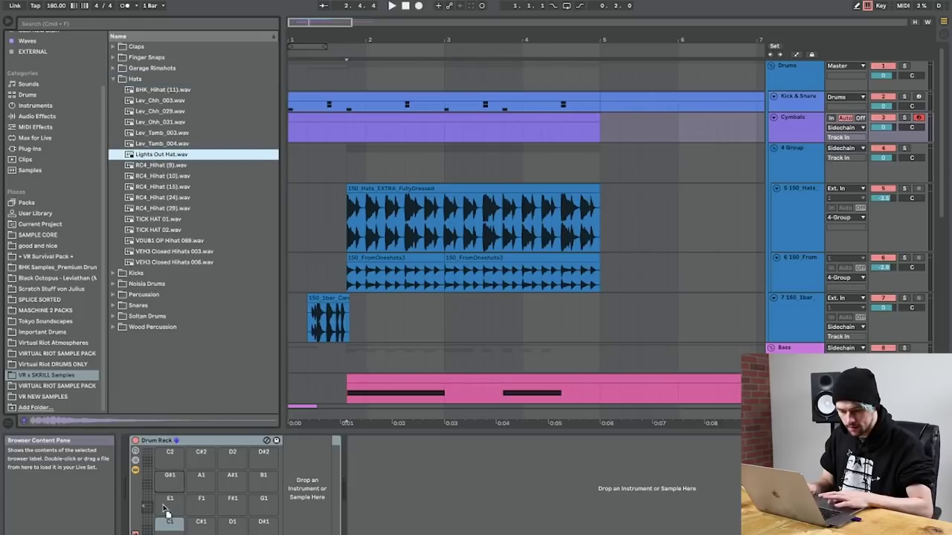
pyautogui.moveTo(174, 524); pyautogui.dragTo(173, 524)
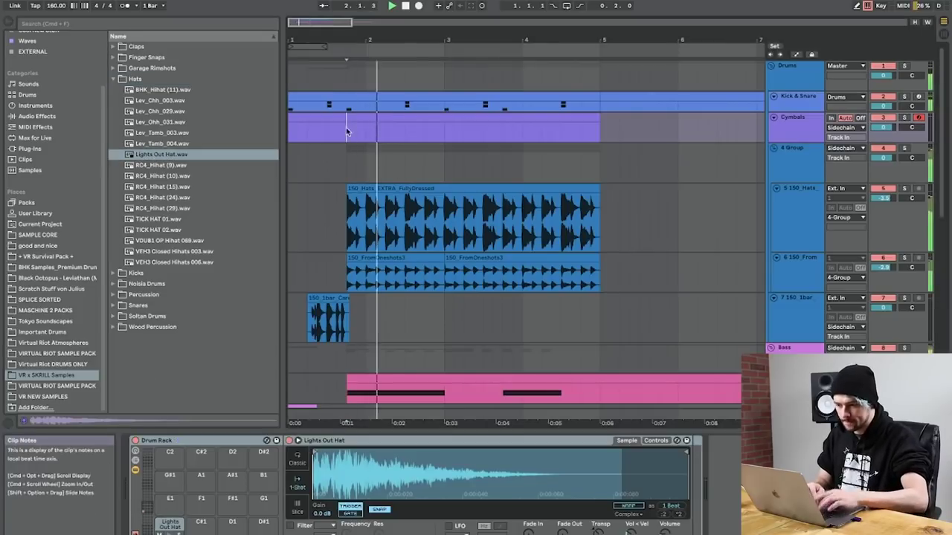
# Step: Add a Lights Out Hat note at 1.4 in the Cymbals clip, duplicate it evenly past bar 4, and play it back
pyautogui.click(371, 117)
pyautogui.press('space')
pyautogui.doubleClick(313, 295)
pyautogui.press('super+d')
pyautogui.press('super+d')
pyautogui.press('super+d')
pyautogui.press('super+d')
pyautogui.press('super+d')
pyautogui.press('super+d')
pyautogui.press('super+d')
pyautogui.press('super+d')
pyautogui.press('super+d')
pyautogui.press('super+d')
pyautogui.press('super+d')
pyautogui.press('super+d')
pyautogui.press('super+d')
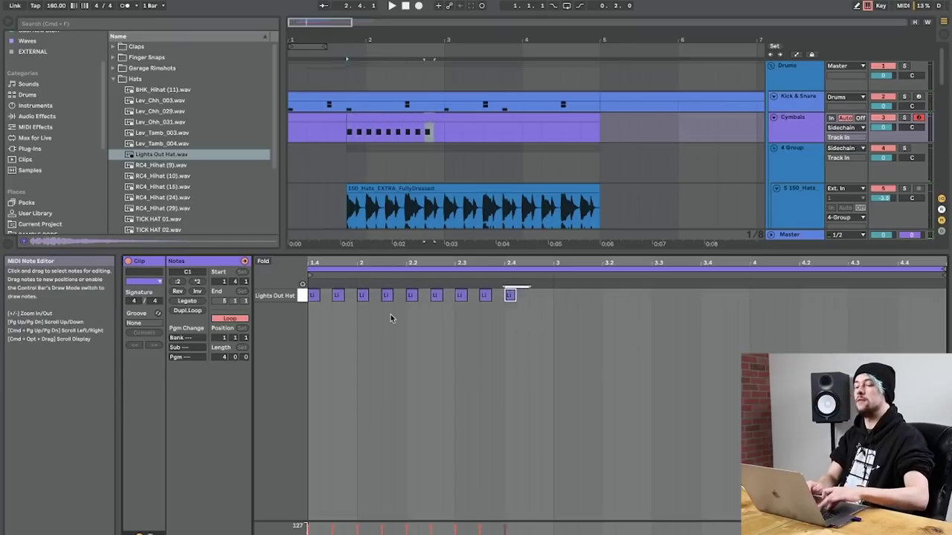
pyautogui.press('super+d')
pyautogui.press('super+d')
pyautogui.press('super+d')
pyautogui.press('super+d')
pyautogui.press('space')
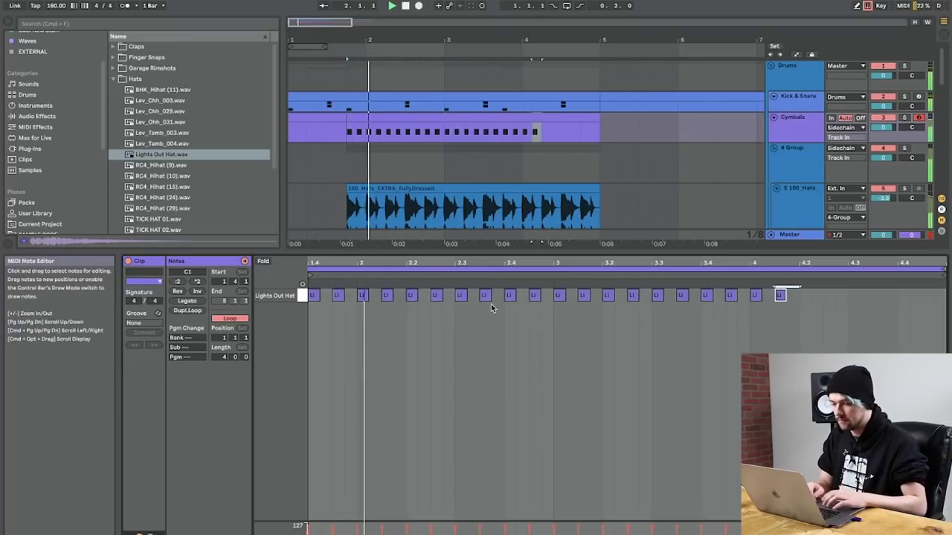
pyautogui.press('space')
# Step: Create a fast roll of short hat notes just before bar 3 in the Cymbals clip and play it back
pyautogui.moveTo(541, 264); pyautogui.dragTo(543, 296)
pyautogui.click(546, 307)
pyautogui.press('super+d')
pyautogui.press('super+d')
pyautogui.press('super+d')
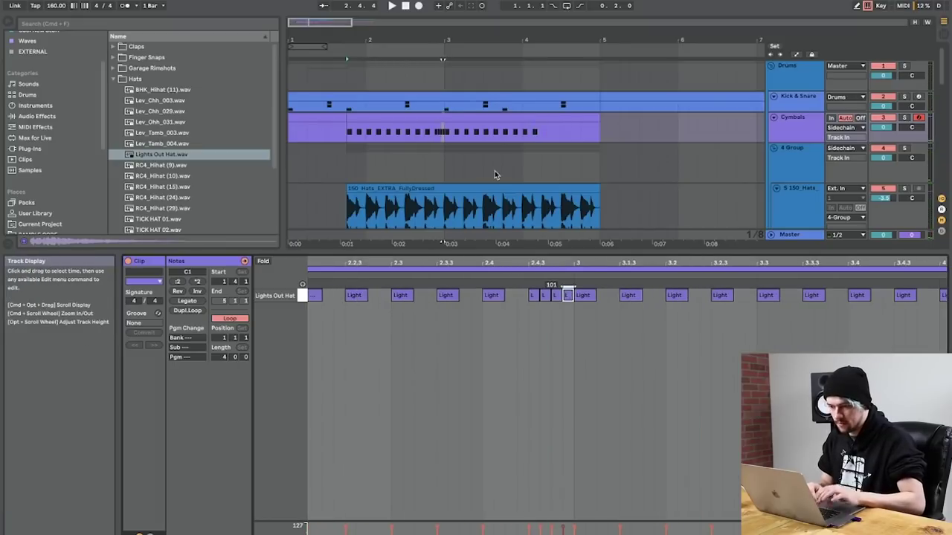
pyautogui.click(425, 145)
pyautogui.click(424, 118)
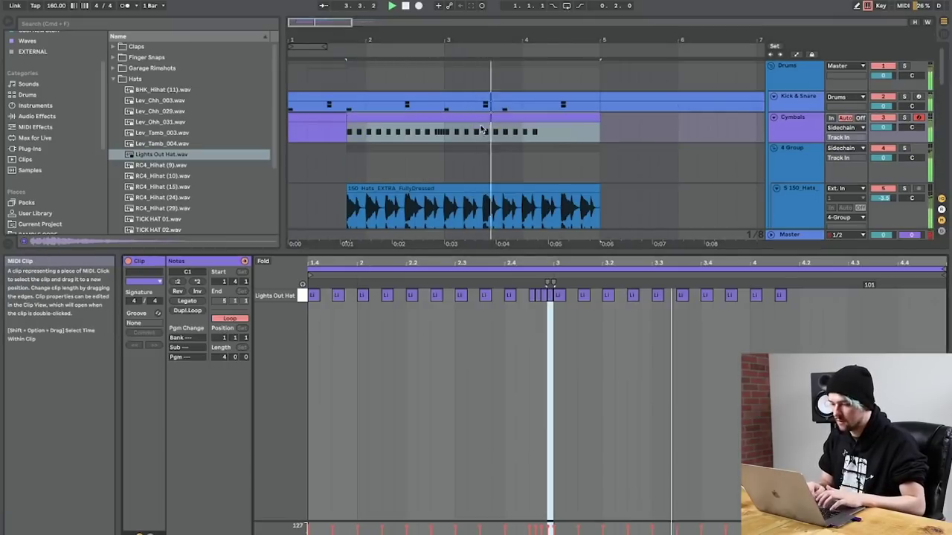
# Step: Duplicate the last hat note repeatedly to continue the pattern to the end of the Cymbals clip
pyautogui.click(781, 296)
pyautogui.press('space')
pyautogui.press('super+d')
pyautogui.press('super+d')
pyautogui.press('super+d')
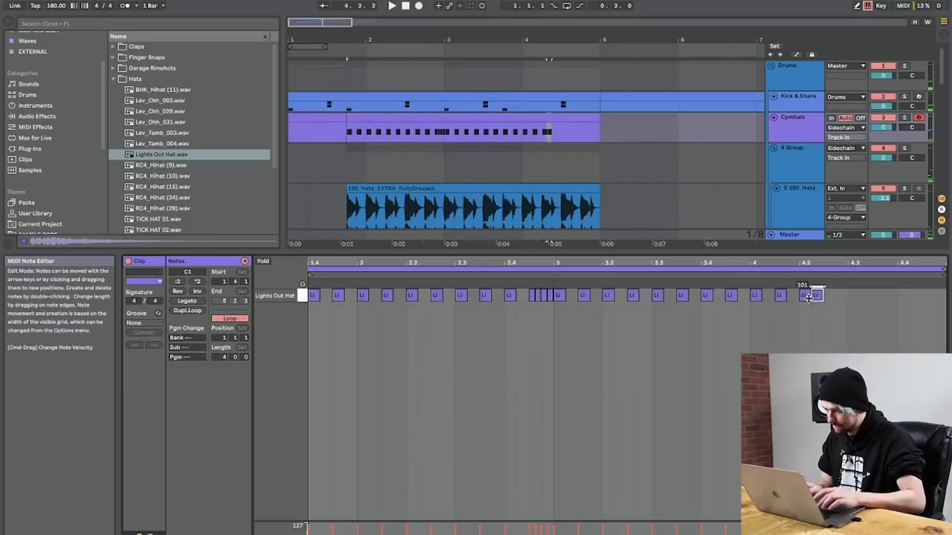
pyautogui.press('super+d')
pyautogui.press('super+d')
pyautogui.press('super+d')
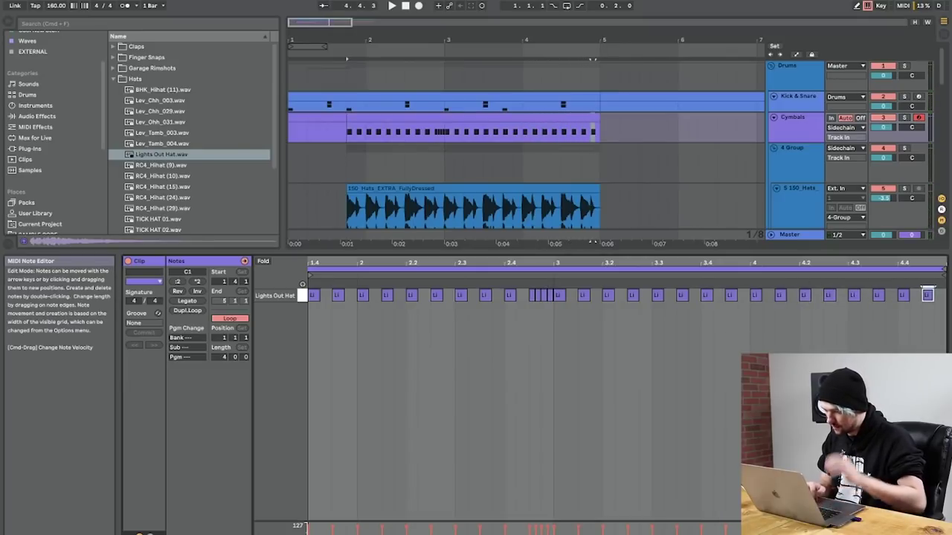
# Step: Set the 4 Group volume to -4.1 dB and add an EQ Eight after its Auto Pan, cutting lows below 1000 Hz
pyautogui.hotkey('shift', 'Tab')
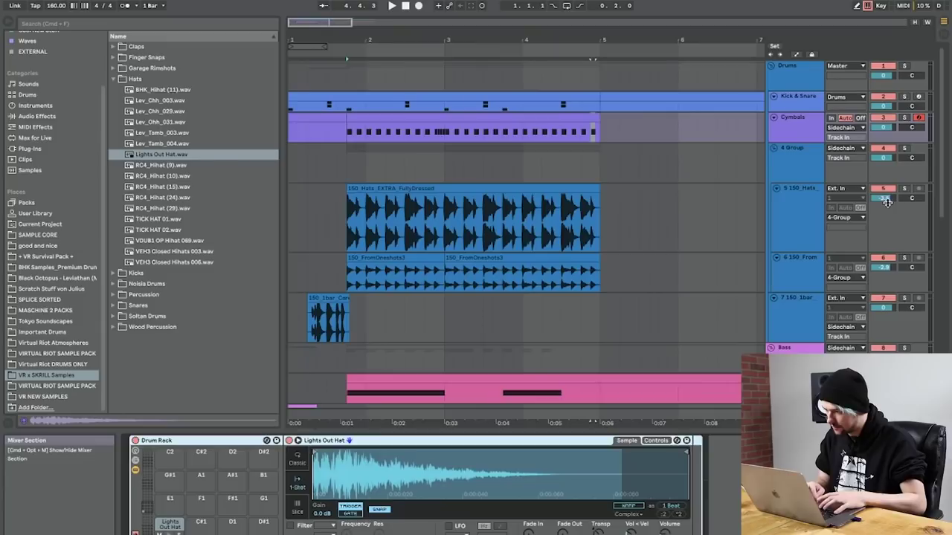
pyautogui.click(792, 161)
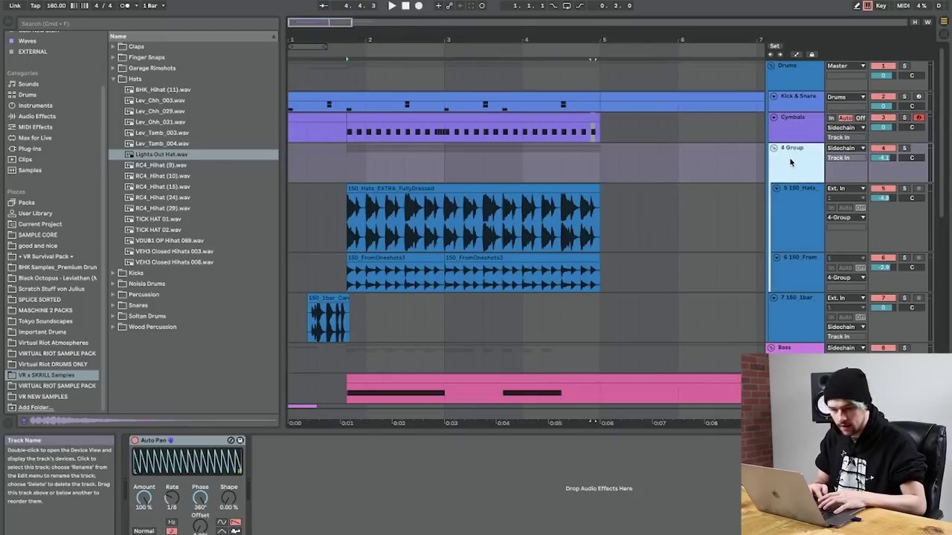
pyautogui.click(83, 118)
pyautogui.doubleClick(140, 197)
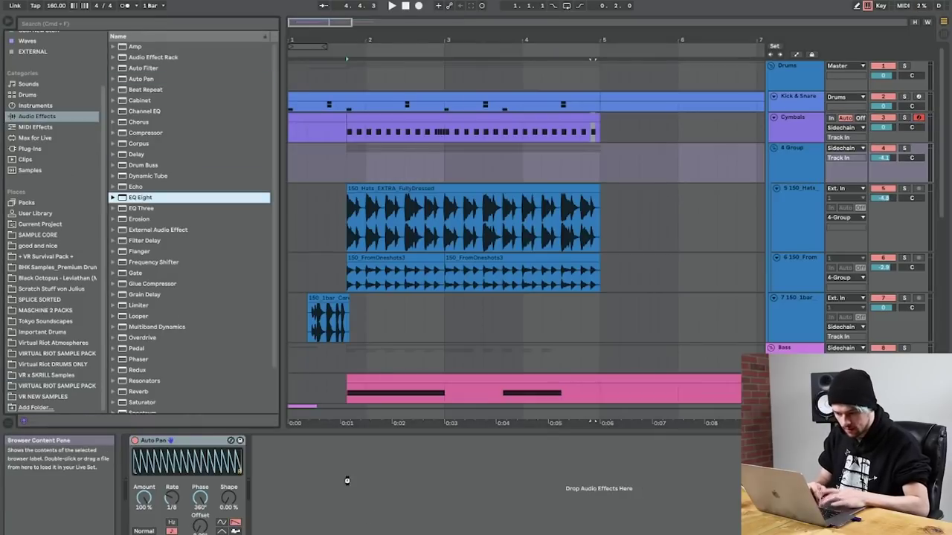
pyautogui.press('space')
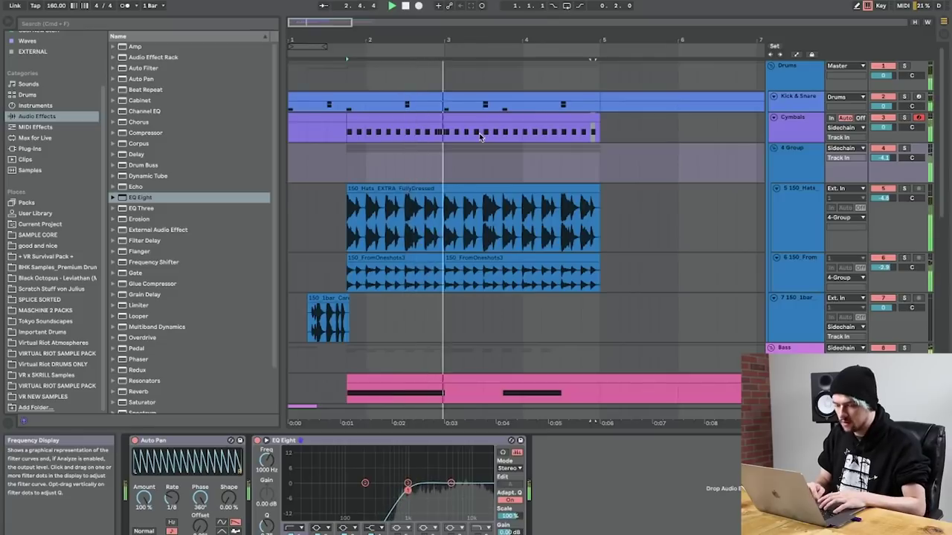
# Step: Add extra hat notes in the Cymbals clip just before 3.3 and between the notes from 4.3 to its end
pyautogui.click(462, 118)
pyautogui.doubleClick(462, 118)
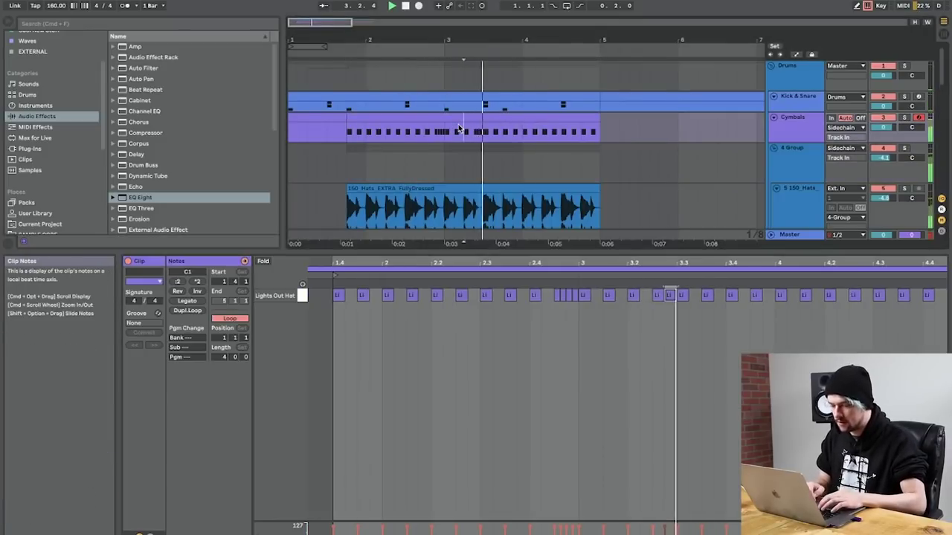
pyautogui.click(878, 296)
pyautogui.press('space')
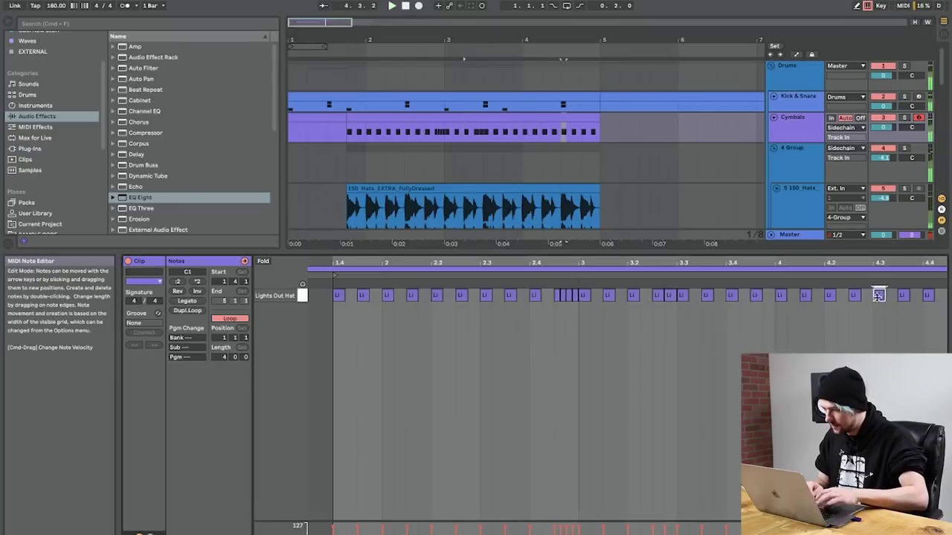
pyautogui.press('super+d')
pyautogui.press('super+d')
pyautogui.click(560, 132)
pyautogui.press('space')
pyautogui.press('space')
pyautogui.click(903, 532)
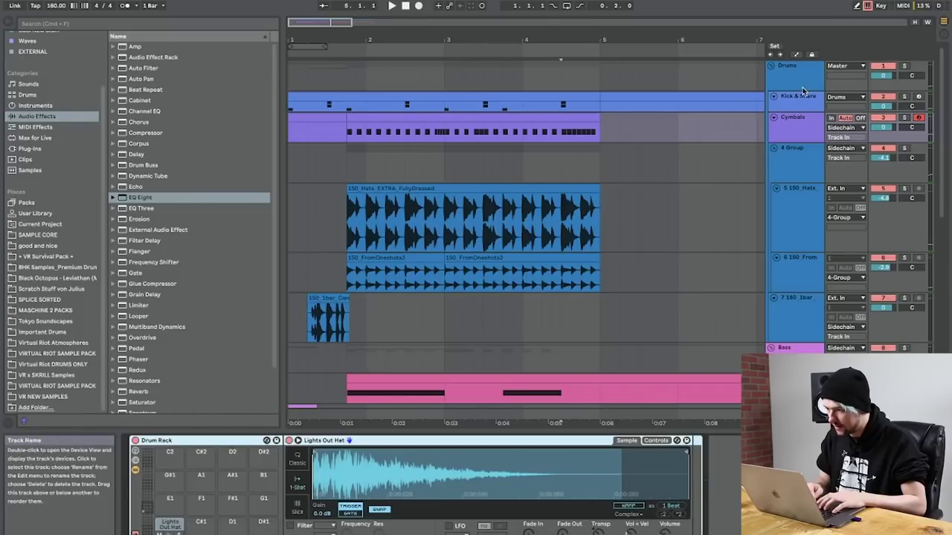
# Step: Play the Kick & Snare track in the mix and audition its KOMPANY snare layer
pyautogui.click(803, 87)
pyautogui.click(792, 104)
pyautogui.press('space')
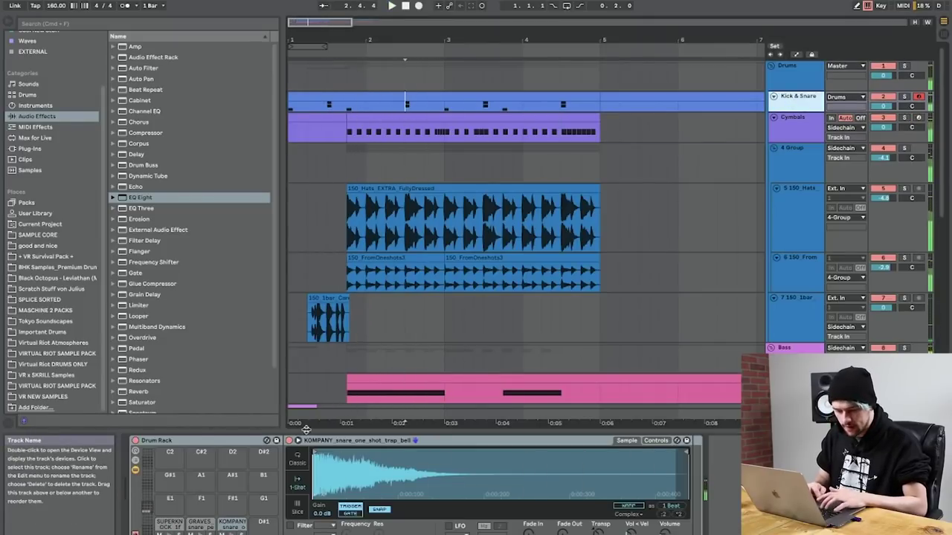
pyautogui.press('space')
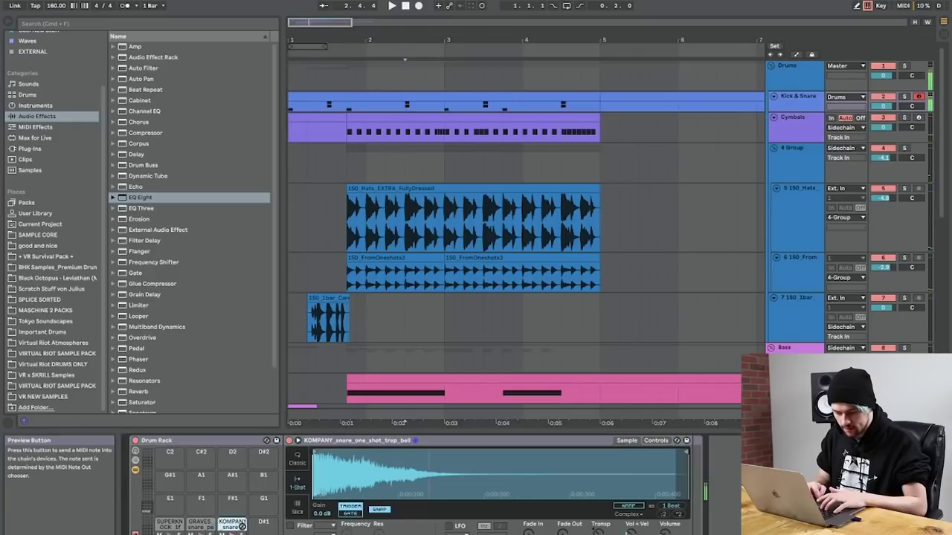
pyautogui.press('space')
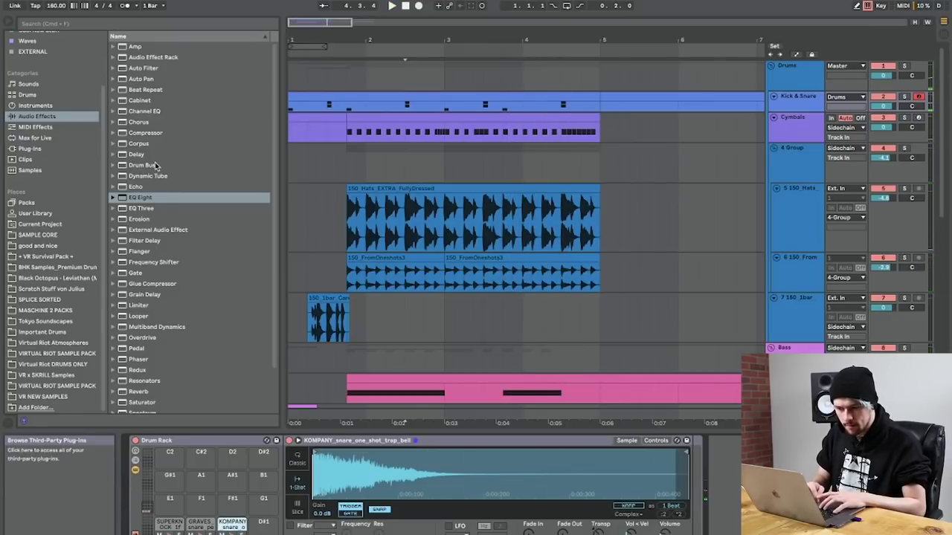
# Step: Add an EQ Eight to the KOMPANY snare's chain and set its filter frequency to 119 Hz
pyautogui.moveTo(139, 199); pyautogui.dragTo(246, 523)
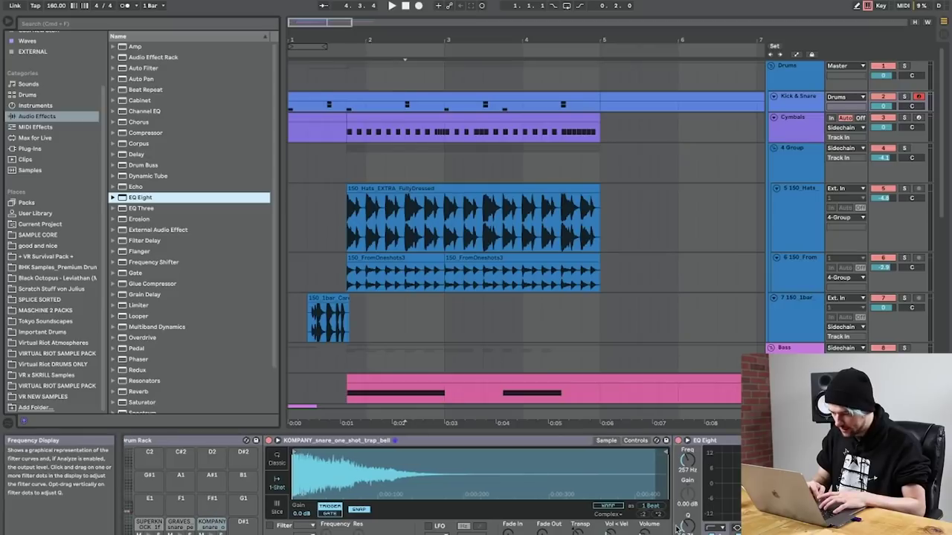
pyautogui.click(710, 462)
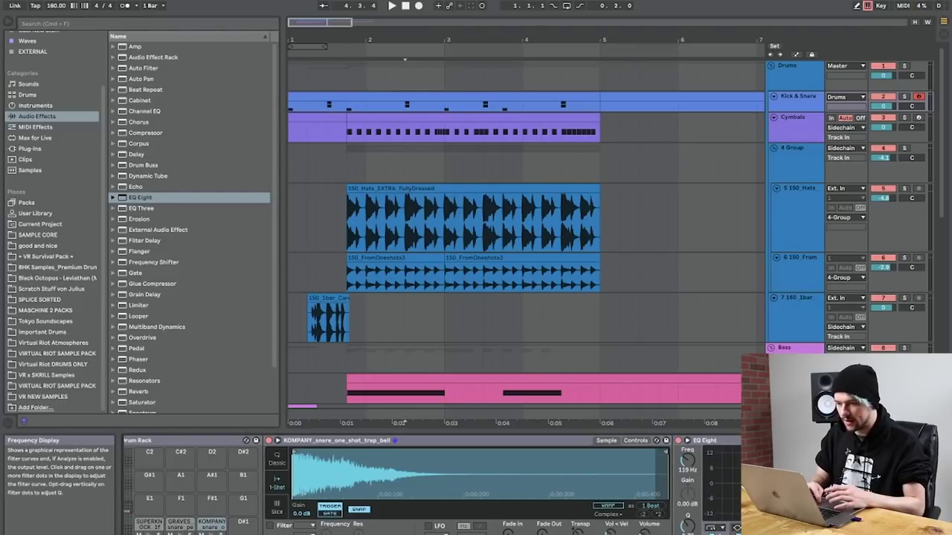
# Step: Play the full mix from the snare hit at 2.3 on the Kick & Snare track
pyautogui.click(412, 117)
pyautogui.click(406, 106)
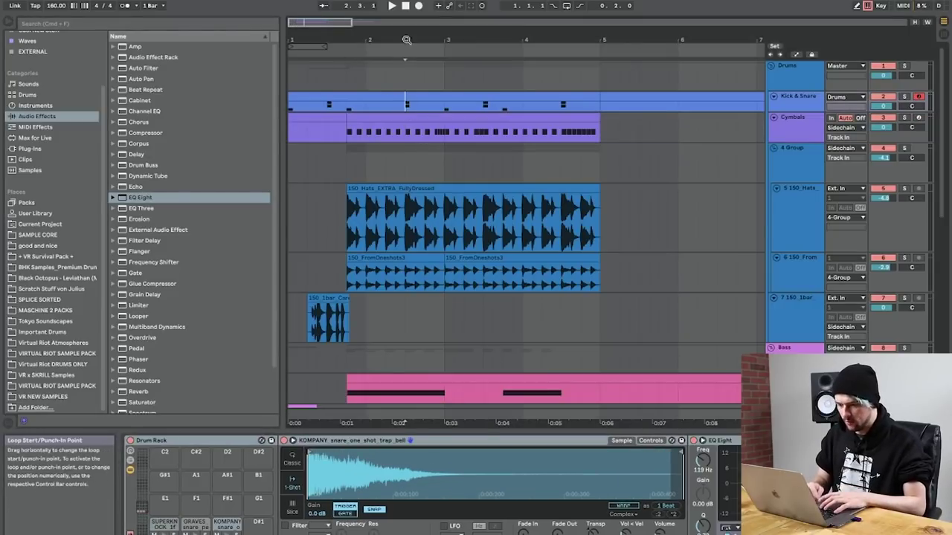
pyautogui.moveTo(406, 41); pyautogui.dragTo(402, 90)
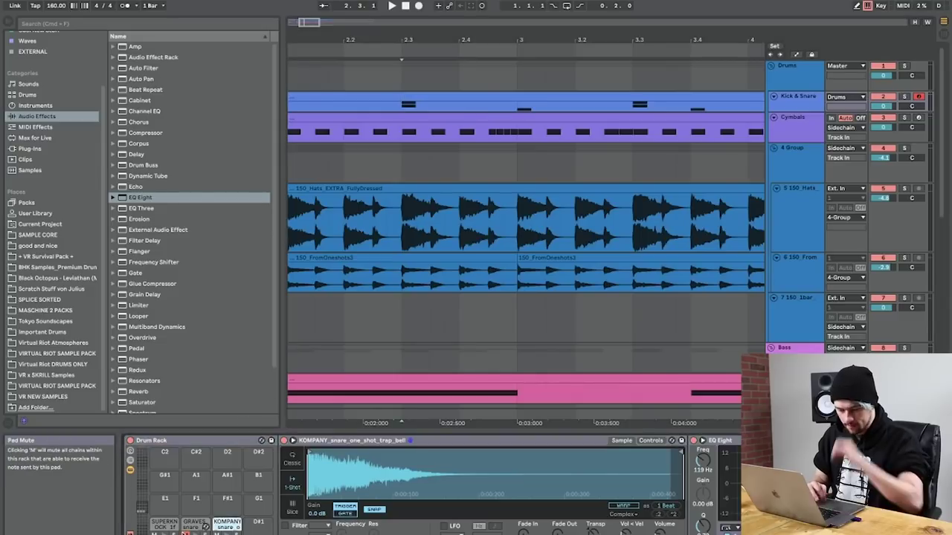
pyautogui.press('space')
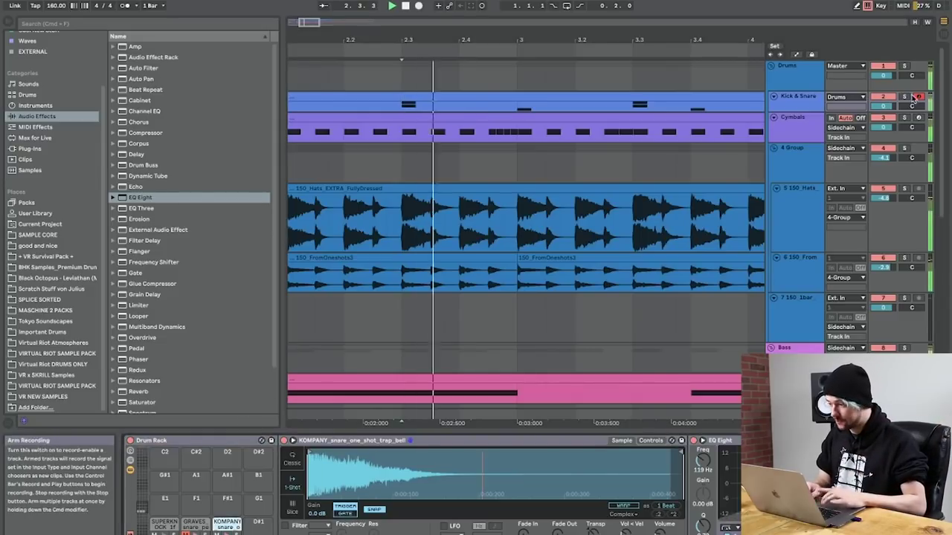
pyautogui.press('space')
# Step: Solo the Kick & Snare track and boost the KOMPANY snare's EQ Eight band by 7.56 dB at 495 Hz
pyautogui.press('space')
pyautogui.moveTo(793, 491); pyautogui.dragTo(722, 491)
pyautogui.press('space')
pyautogui.press('space')
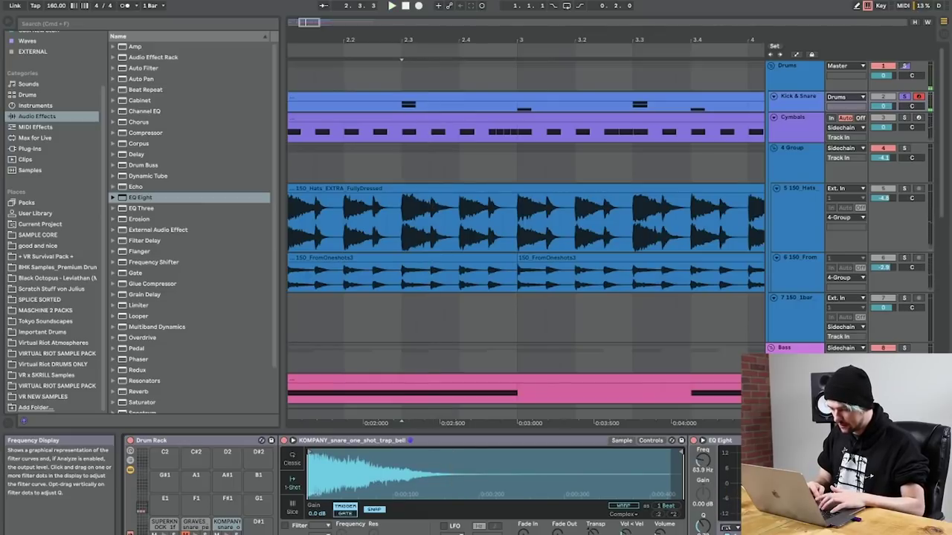
pyautogui.press('space')
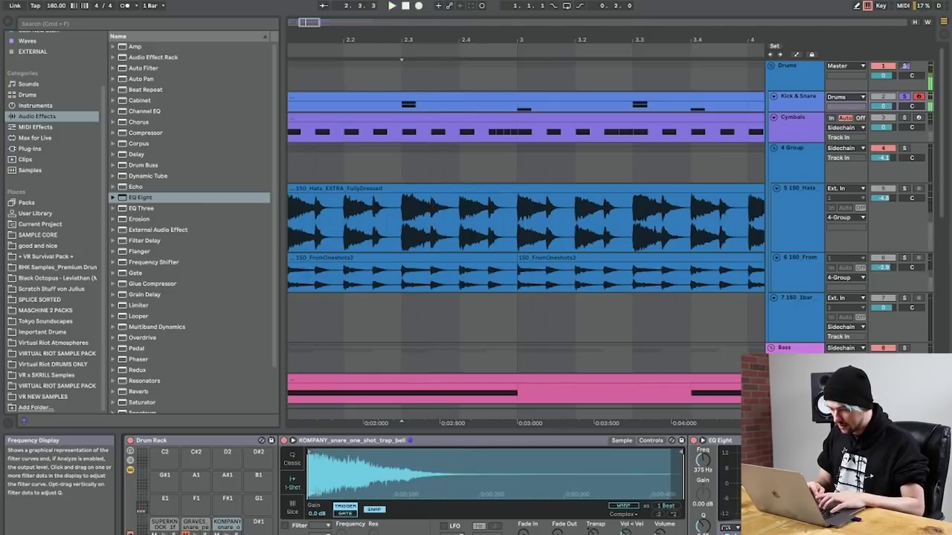
pyautogui.press('space')
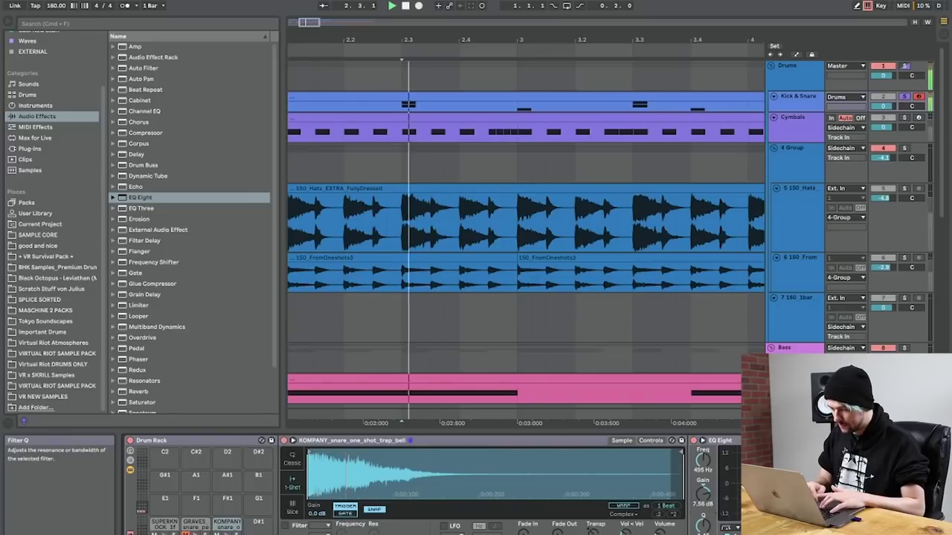
pyautogui.press('space')
# Step: Add a Saturator after the KOMPANY snare's EQ Eight and raise its drive to 20.6 dB while auditioning the snare
pyautogui.hscroll(3, 702, 519)
pyautogui.click(136, 403)
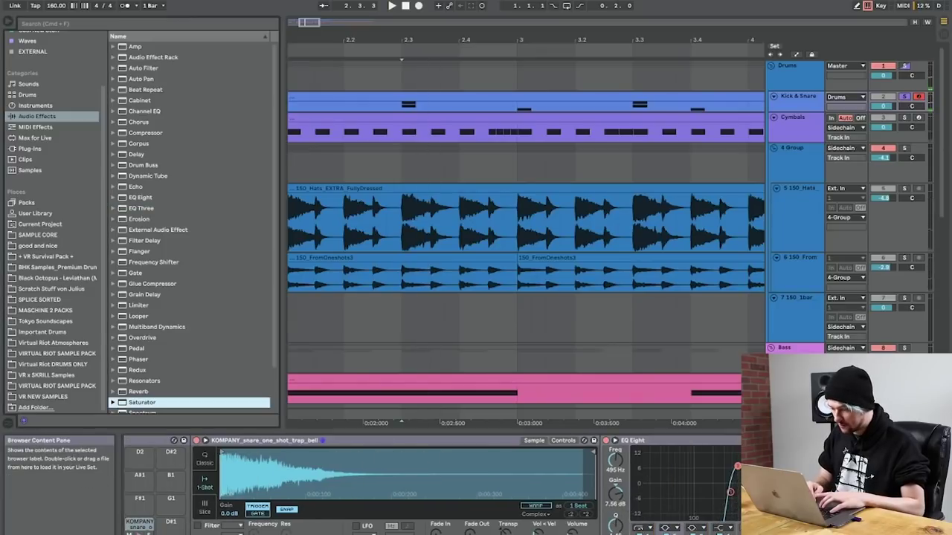
pyautogui.moveTo(135, 402); pyautogui.dragTo(849, 521)
pyautogui.press('space')
pyautogui.hscroll(3, 849, 520)
pyautogui.press('space')
pyautogui.press('space')
pyautogui.press('space')
pyautogui.moveTo(685, 465)
pyautogui.mouseDown()
pyautogui.moveTo(685, 430)
pyautogui.moveTo(685, 462)
pyautogui.mouseUp()
pyautogui.press('space')
pyautogui.press('space')
pyautogui.press('space')
pyautogui.press('space')
pyautogui.press('space')
pyautogui.press('space')
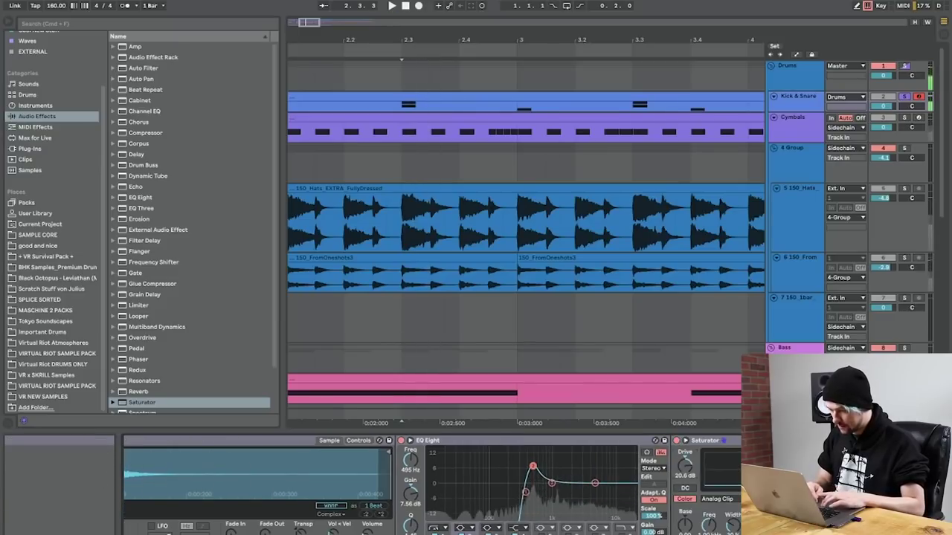
# Step: Set the snare Saturator's drive to 25.7 dB with its output at -14.6 dB, checking the sound in playback
pyautogui.press('space')
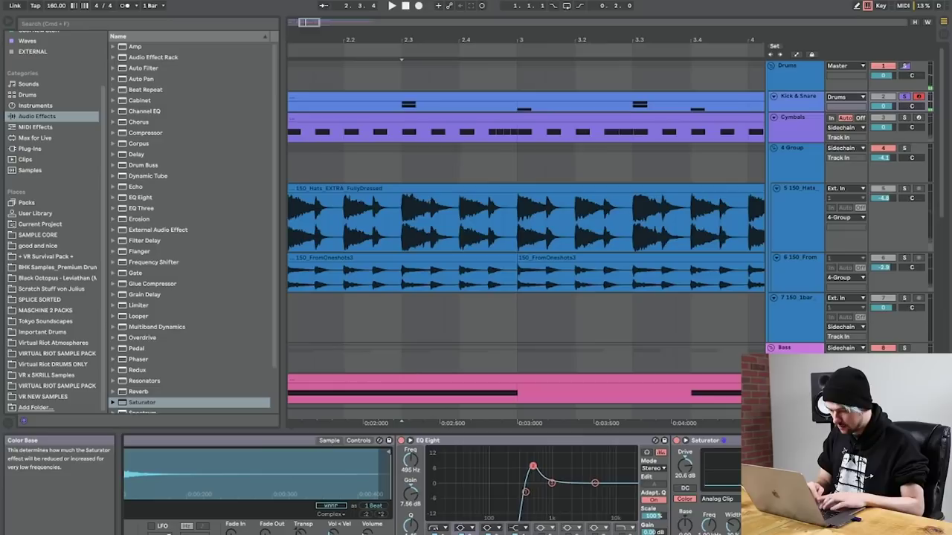
pyautogui.press('space')
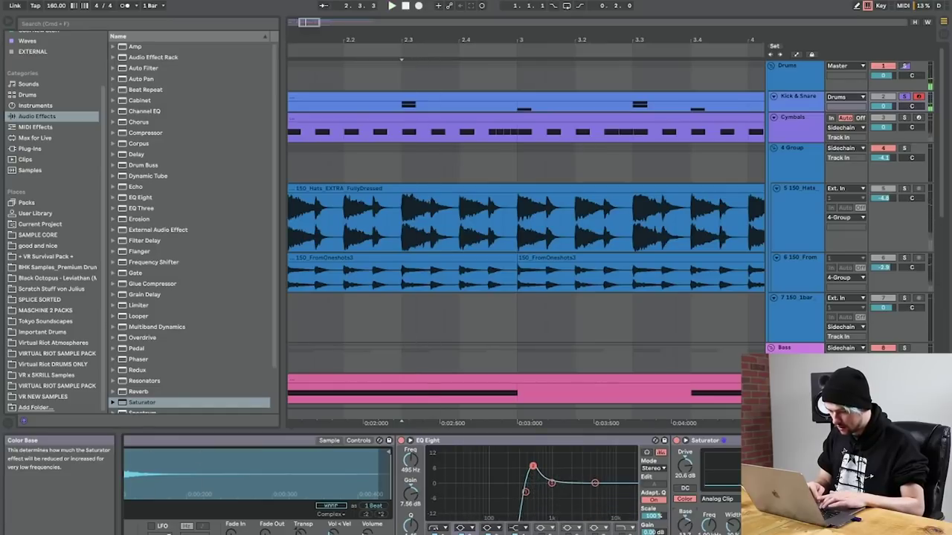
pyautogui.press('space')
pyautogui.moveTo(685, 470); pyautogui.dragTo(685, 450)
pyautogui.press('space')
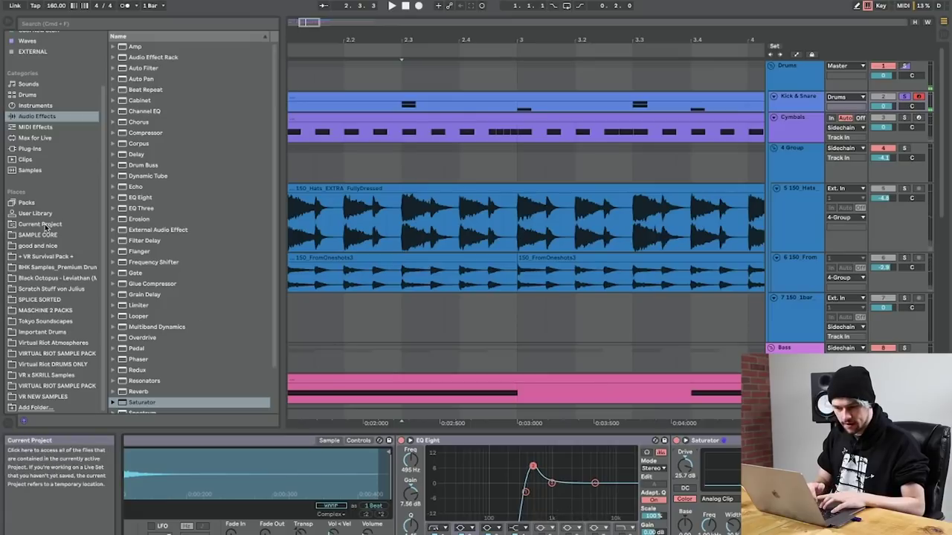
# Step: Add a second EQ Eight after the Saturator, cutting the lows and boosting a band at 484 Hz by 2.36 dB
pyautogui.click(140, 198)
pyautogui.press('Return')
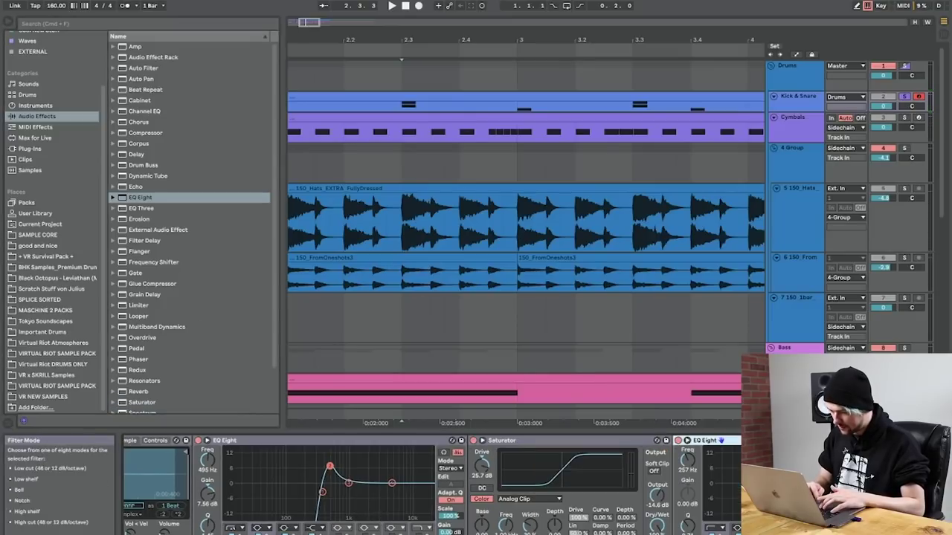
pyautogui.press('space')
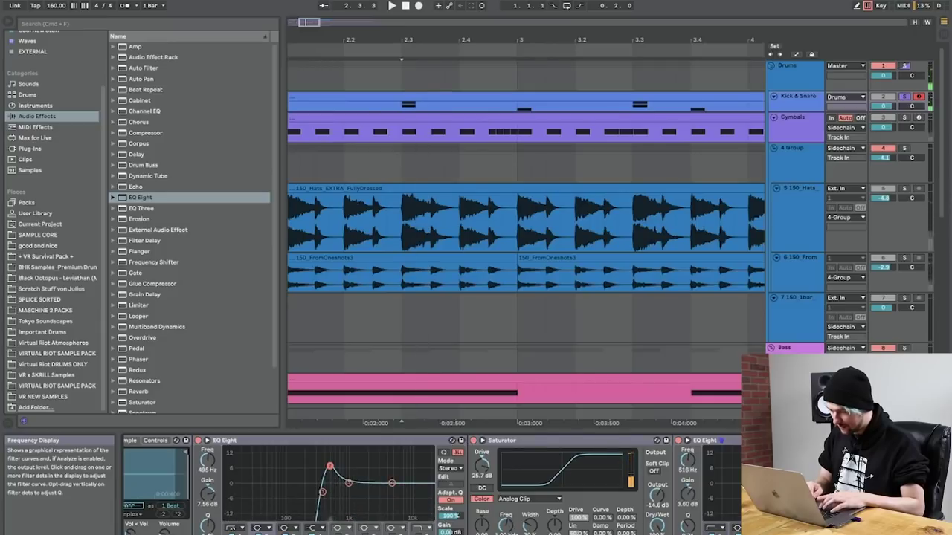
pyautogui.press('space')
pyautogui.press('space')
pyautogui.press('space')
pyautogui.press('space')
pyautogui.press('space')
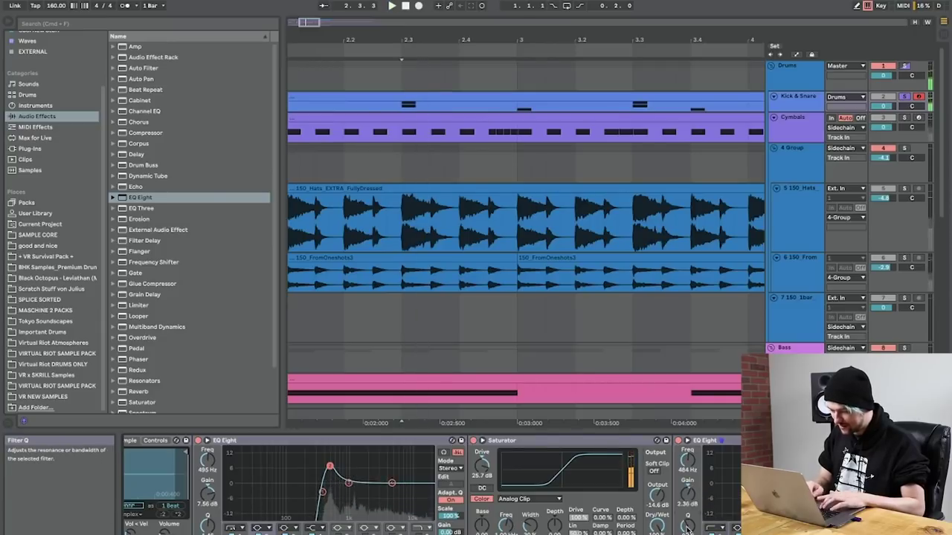
pyautogui.press('space')
pyautogui.press('space')
# Step: Fold the first EQ Eight and shorten the KOMPANY snare sample to end shortly after the 0:00:100 mark
pyautogui.hscroll(-4, 520, 499)
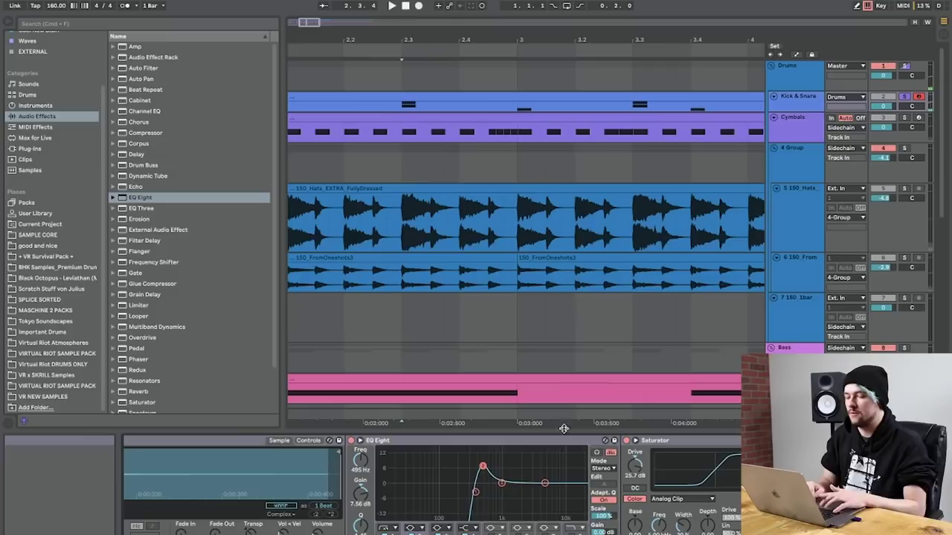
pyautogui.moveTo(654, 441); pyautogui.dragTo(556, 442)
pyautogui.hscroll(-3, 314, 471)
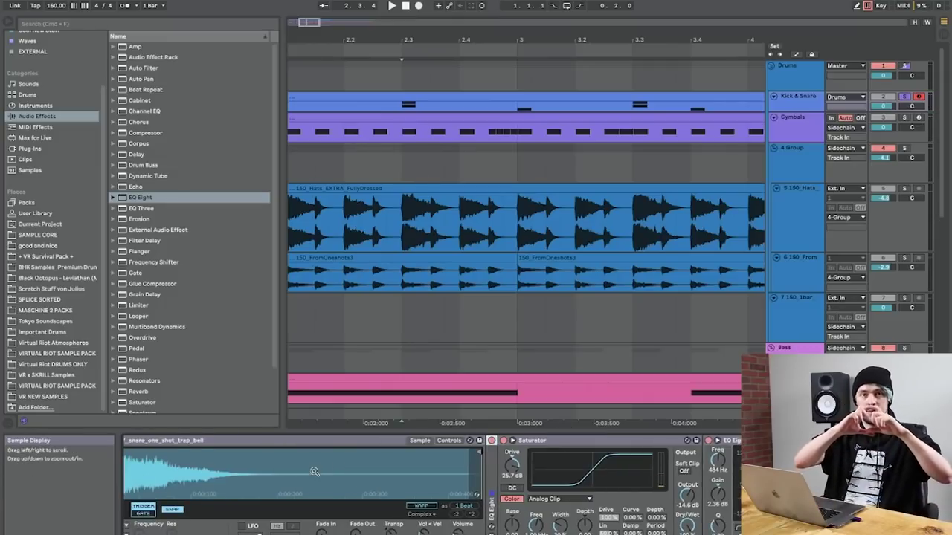
pyautogui.hscroll(-3, 314, 472)
pyautogui.moveTo(617, 455); pyautogui.dragTo(336, 454)
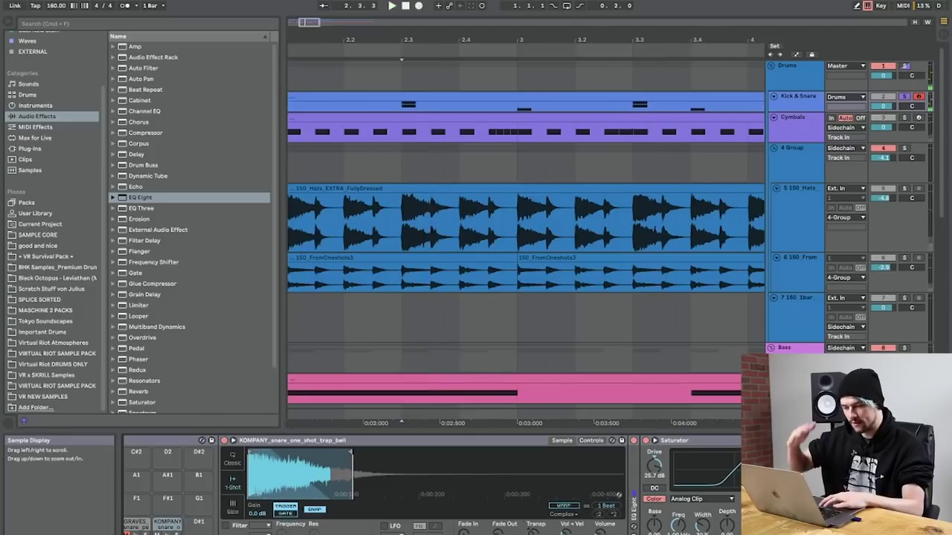
pyautogui.press('space')
pyautogui.press('space')
pyautogui.press('space')
pyautogui.press('space')
pyautogui.press('space')
pyautogui.moveTo(375, 449); pyautogui.dragTo(361, 449)
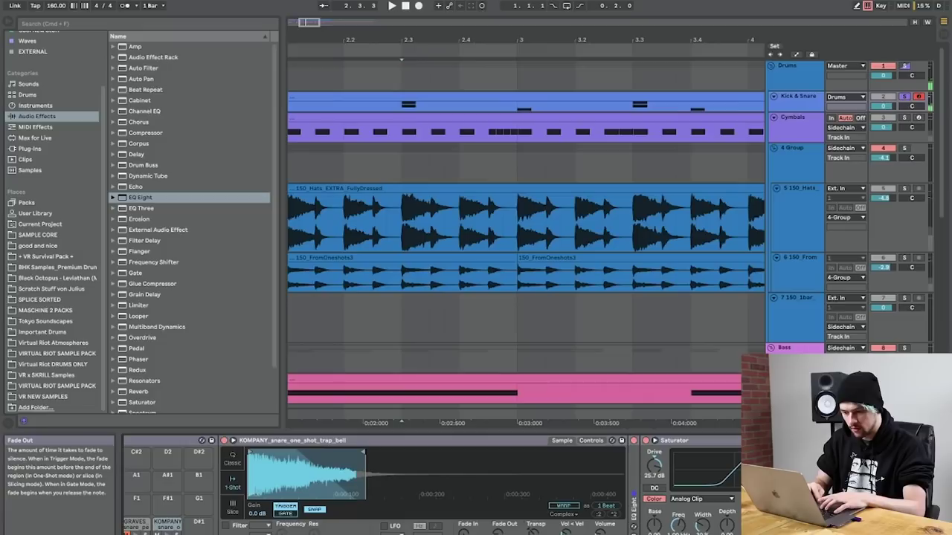
pyautogui.press('space')
# Step: Add Transient Master to the KOMPANY snare's chain with attack at 51.0% and sustain at -48.0%
pyautogui.hscroll(4, 655, 476)
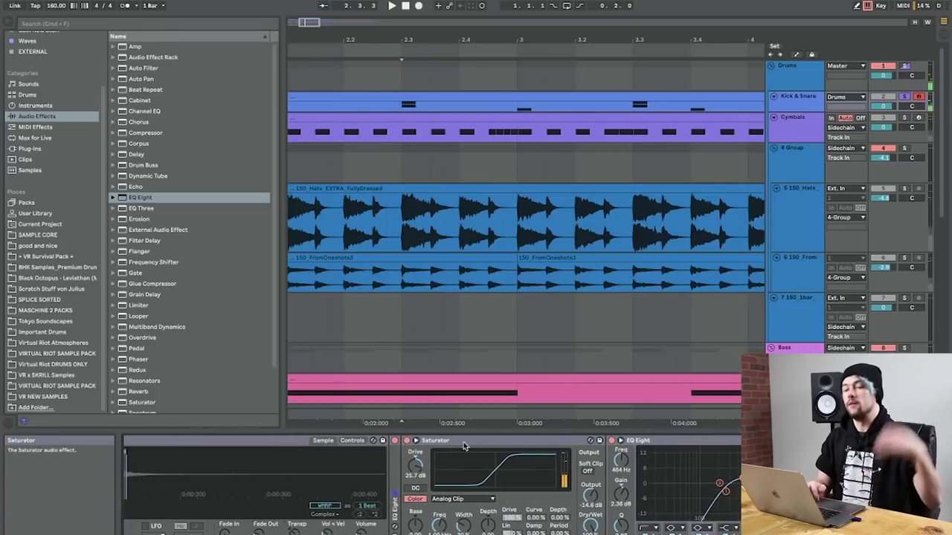
pyautogui.scroll(3, 35, 80)
pyautogui.click(28, 56)
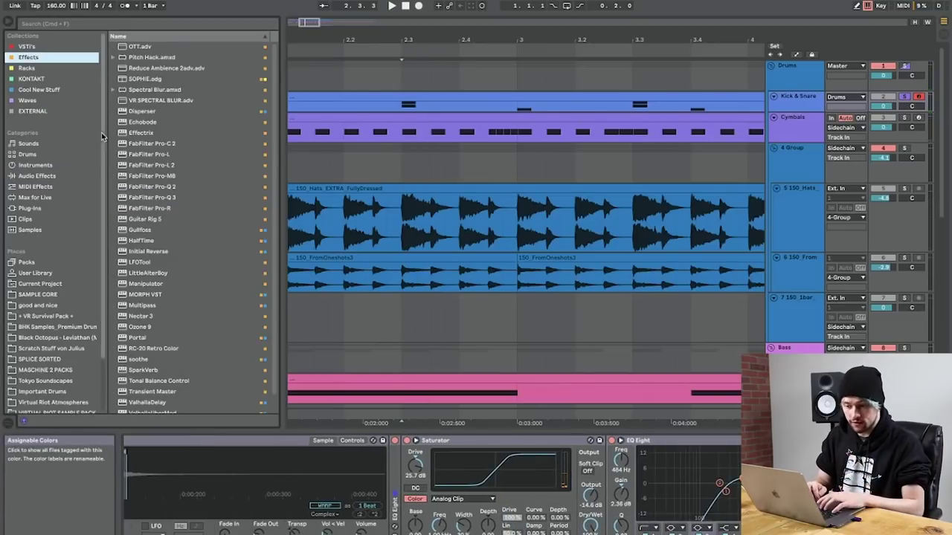
pyautogui.click(149, 392)
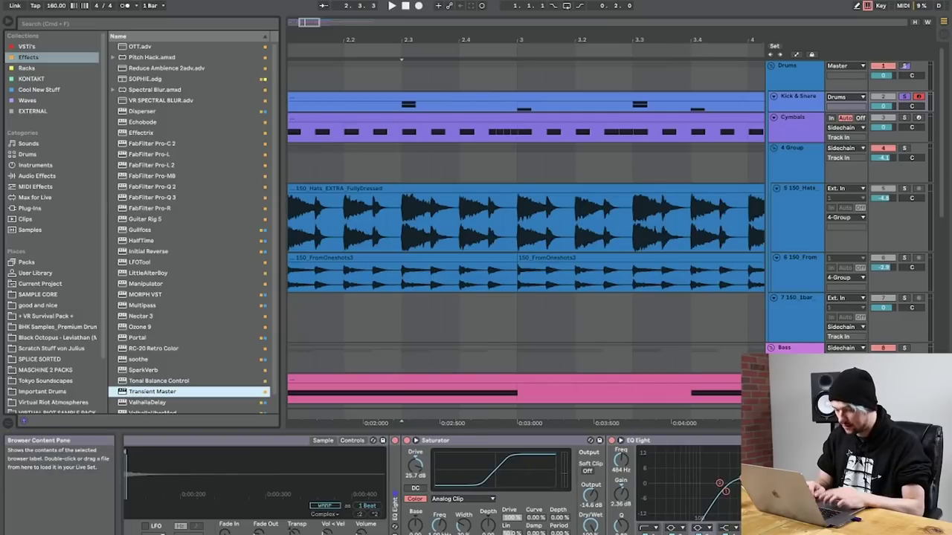
pyautogui.press('Return')
pyautogui.press('space')
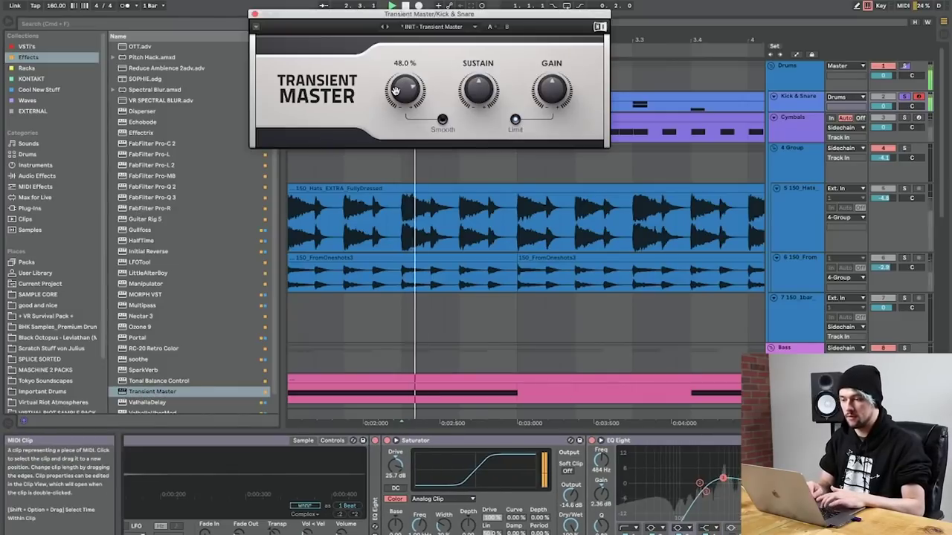
pyautogui.moveTo(479, 89); pyautogui.dragTo(489, 87)
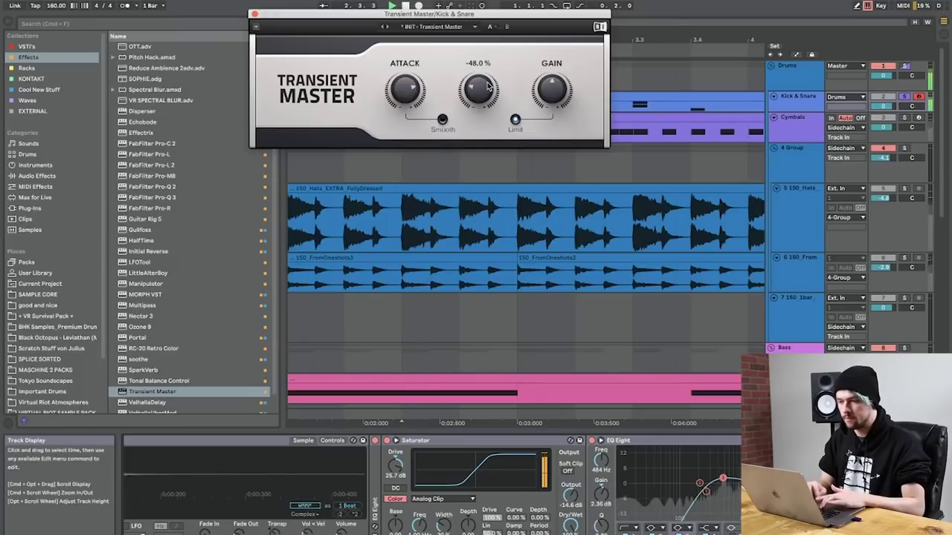
pyautogui.moveTo(404, 94); pyautogui.dragTo(402, 89)
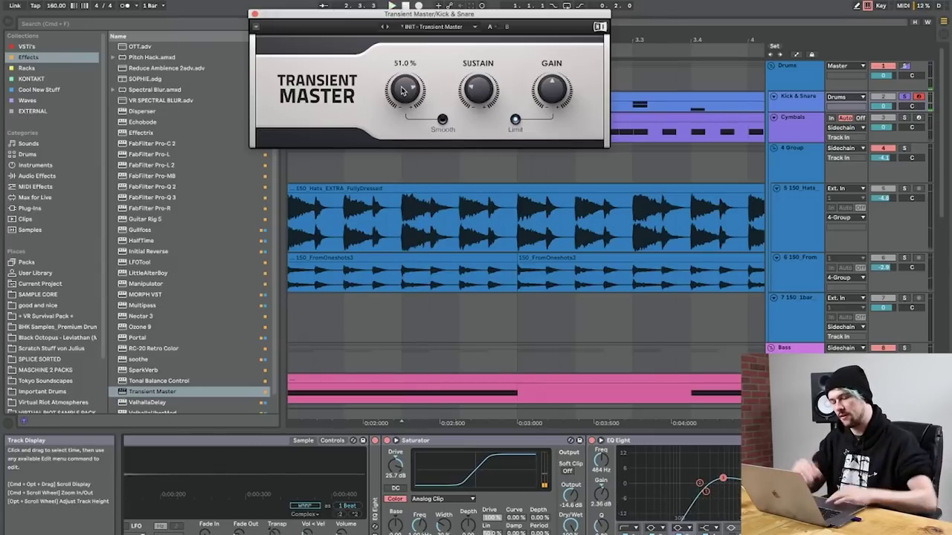
pyautogui.press('space')
pyautogui.press('space')
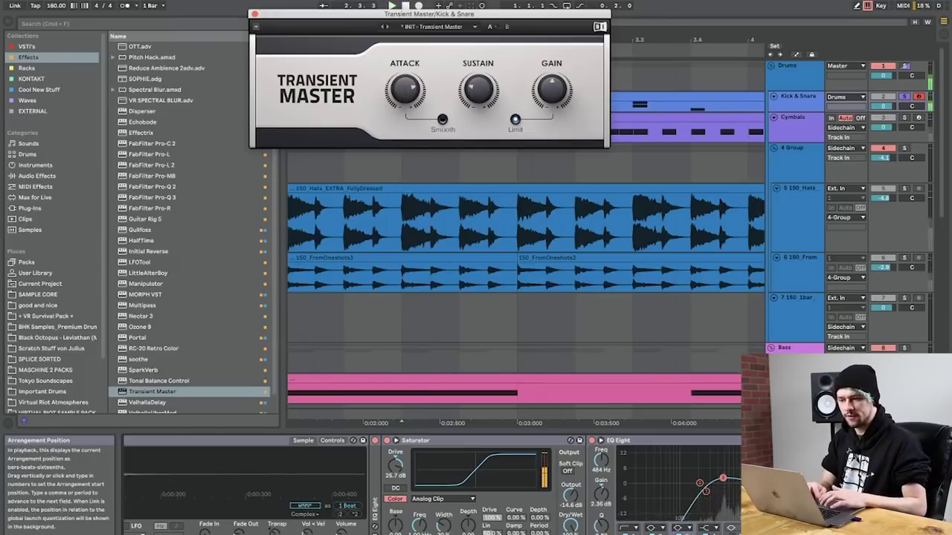
pyautogui.click(255, 14)
# Step: Reduce the second EQ Eight's 484 Hz band gain to 1.86 dB and audition the soloed snare
pyautogui.press('space')
pyautogui.press('space')
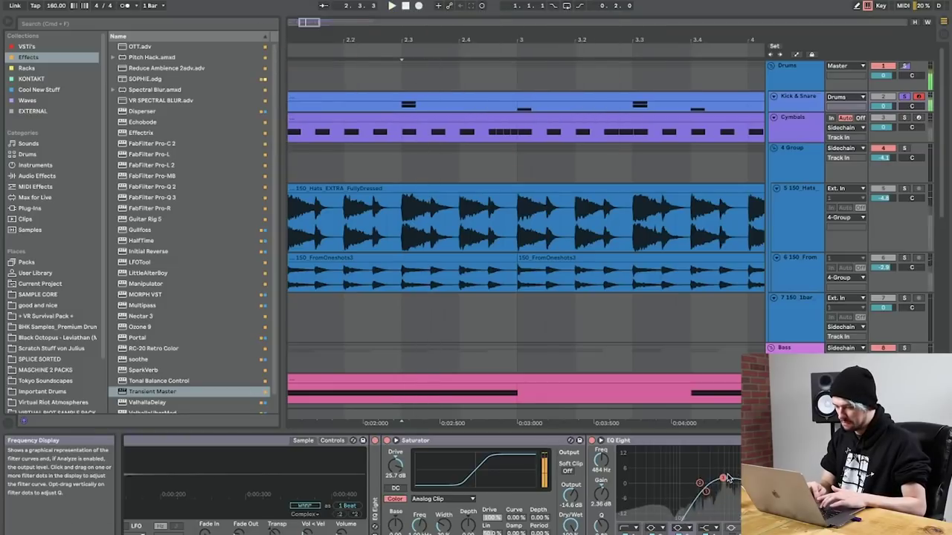
pyautogui.hscroll(-5, 474, 498)
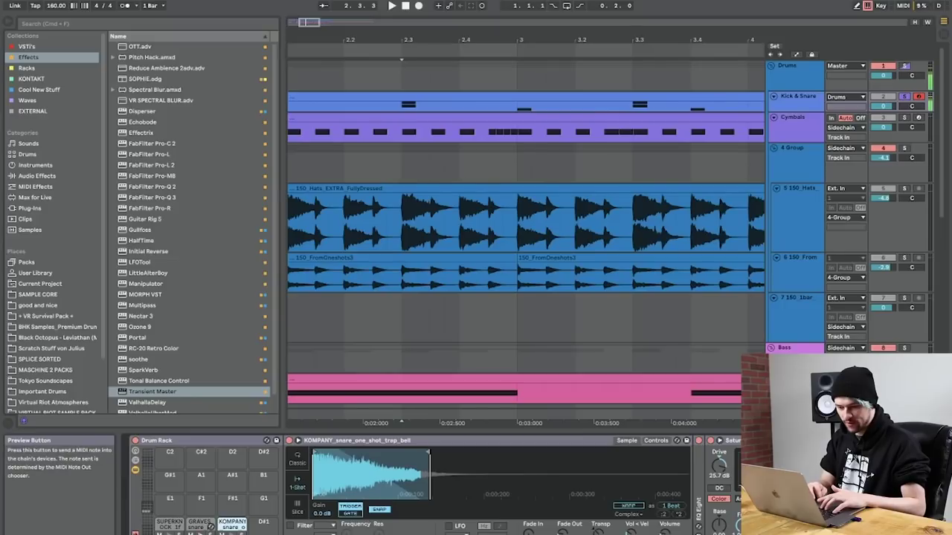
pyautogui.press('space')
pyautogui.press('space')
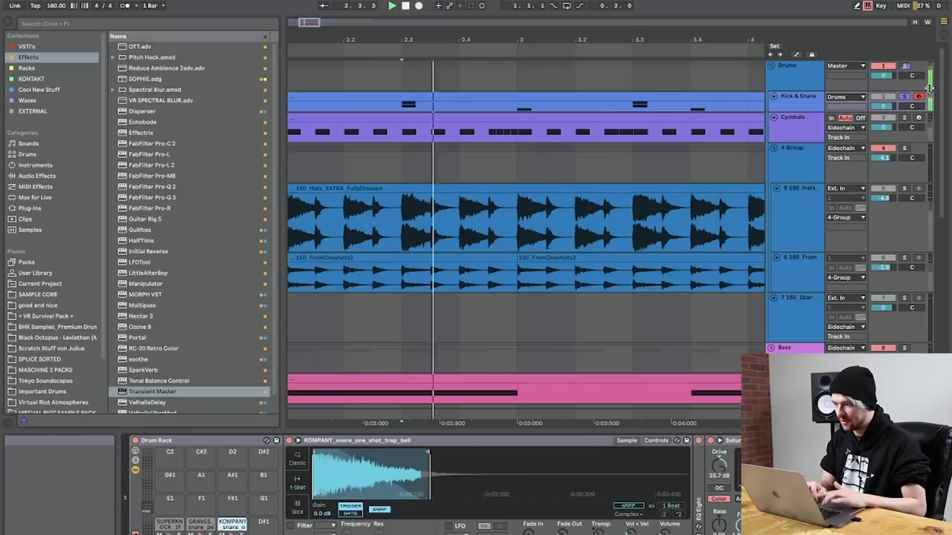
pyautogui.press('space')
# Step: Unsolo the Kick & Snare track and play the snare in the full mix
pyautogui.click(904, 97)
pyautogui.hscroll(-4, 400, 93)
pyautogui.click(422, 93)
pyautogui.press('space')
pyautogui.moveTo(461, 37); pyautogui.dragTo(461, 9)
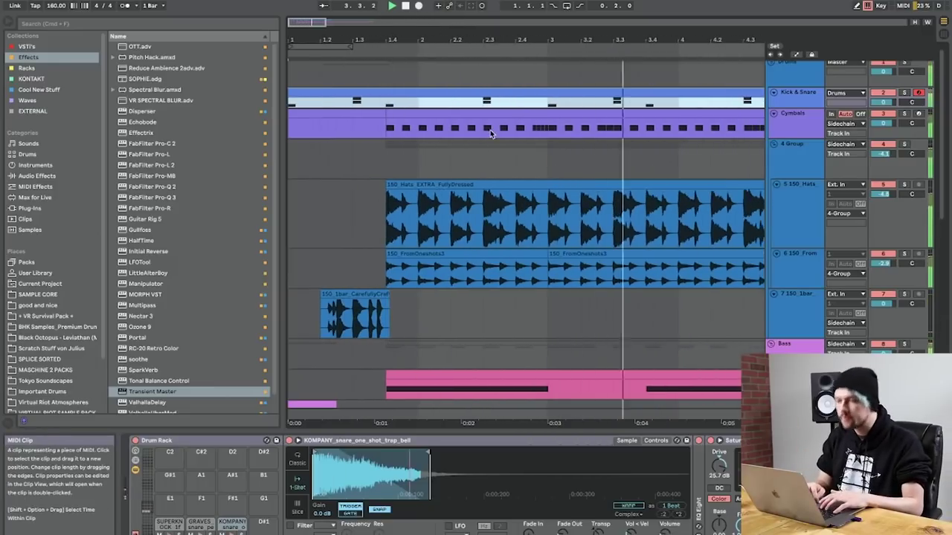
pyautogui.click(485, 100)
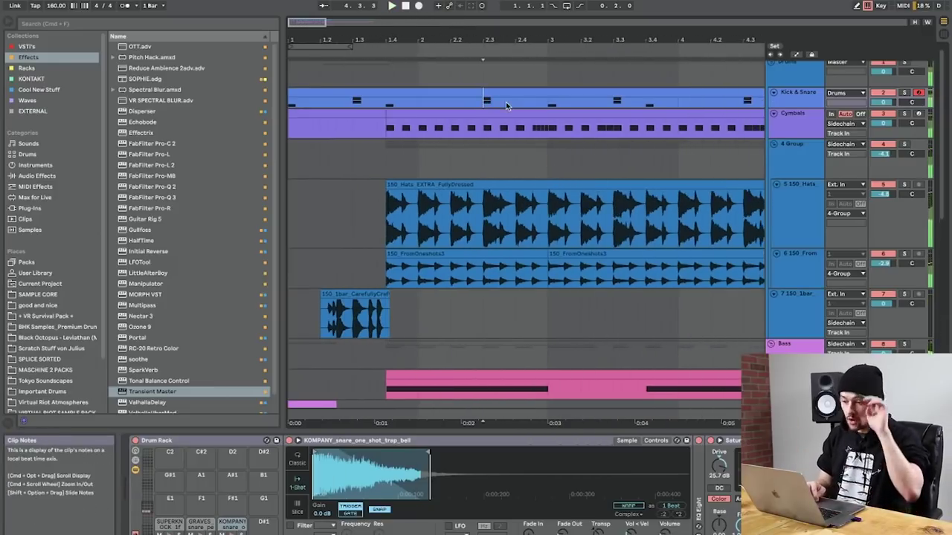
# Step: Audition the 9 Serum bass track on its own and return it to the mix
pyautogui.scroll(-4, 525, 196)
pyautogui.click(466, 270)
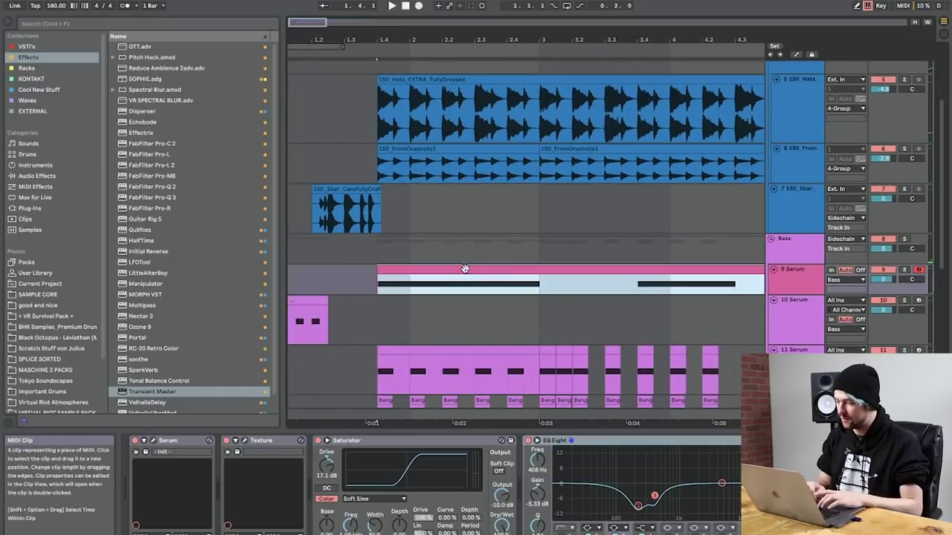
pyautogui.click(905, 271)
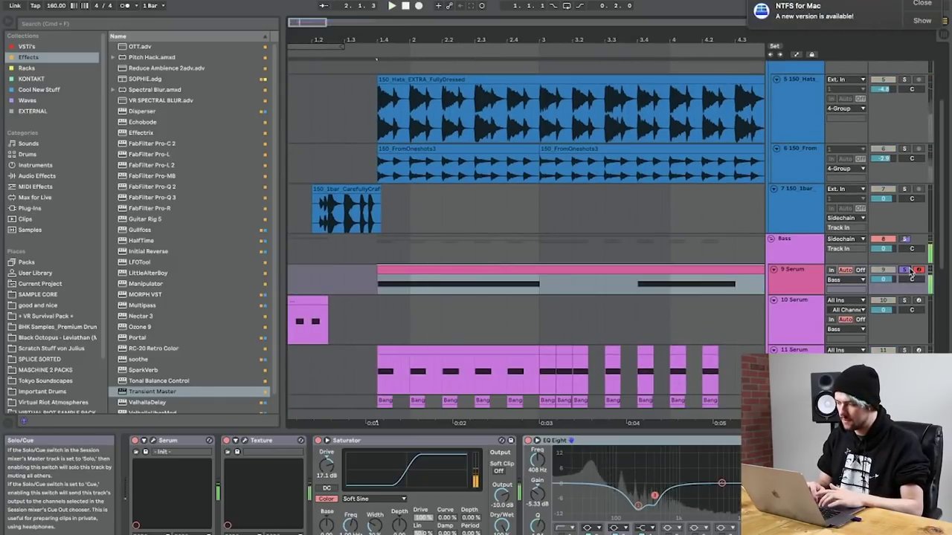
pyautogui.click(905, 271)
# Step: Audition the Kick & Snare track around the snare hit at 2.3, alone and in the full mix
pyautogui.scroll(3, 520, 185)
pyautogui.click(477, 109)
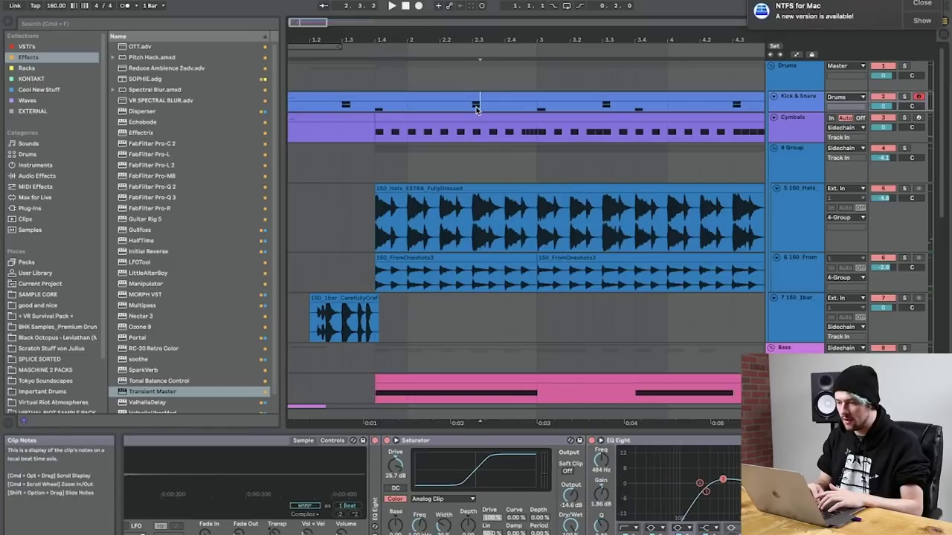
pyautogui.click(905, 97)
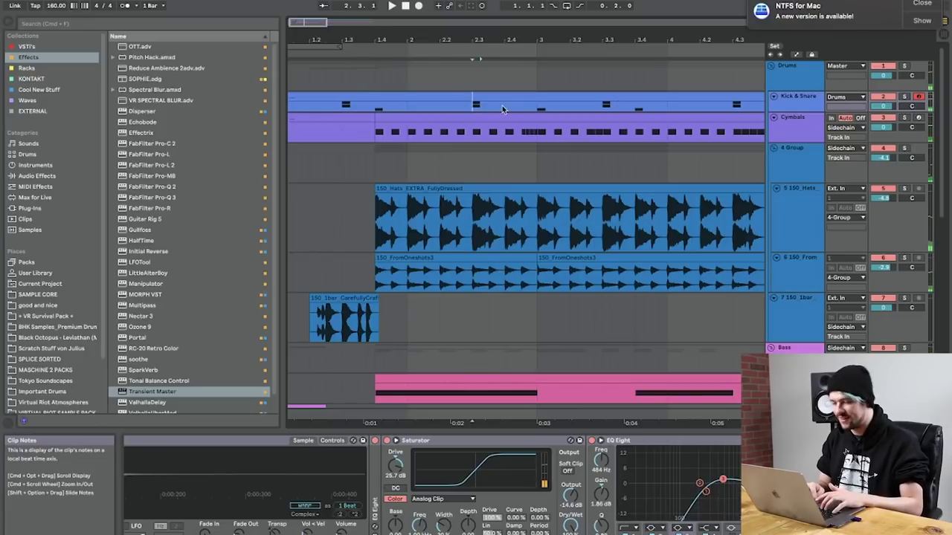
pyautogui.click(464, 108)
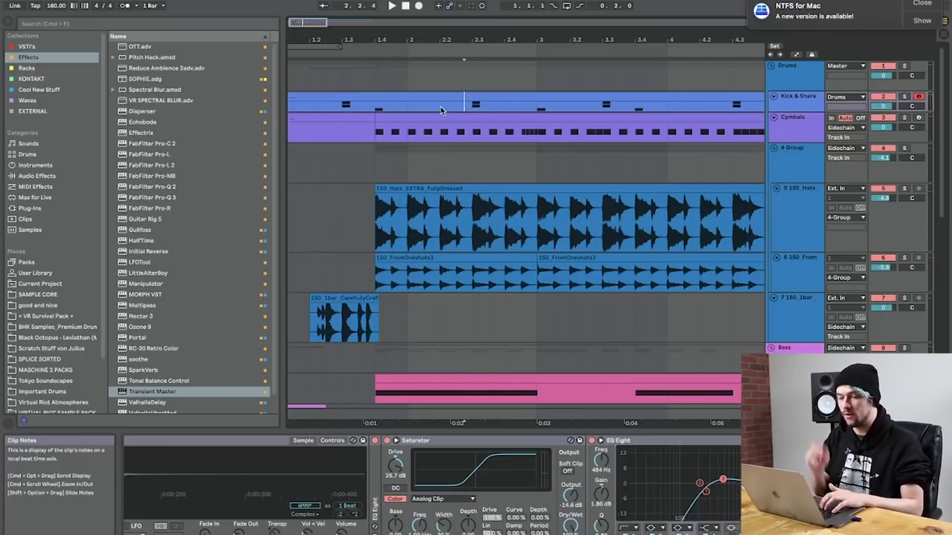
# Step: Audition the soloed Kick & Snare track from the snare hit at 2.3 and dismiss the NTFS for Mac update notification
pyautogui.click(470, 107)
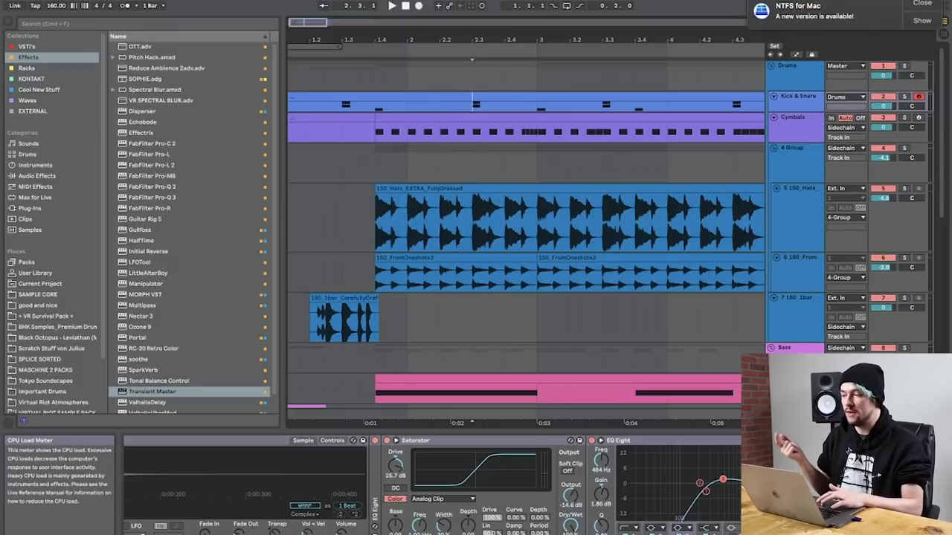
pyautogui.click(922, 4)
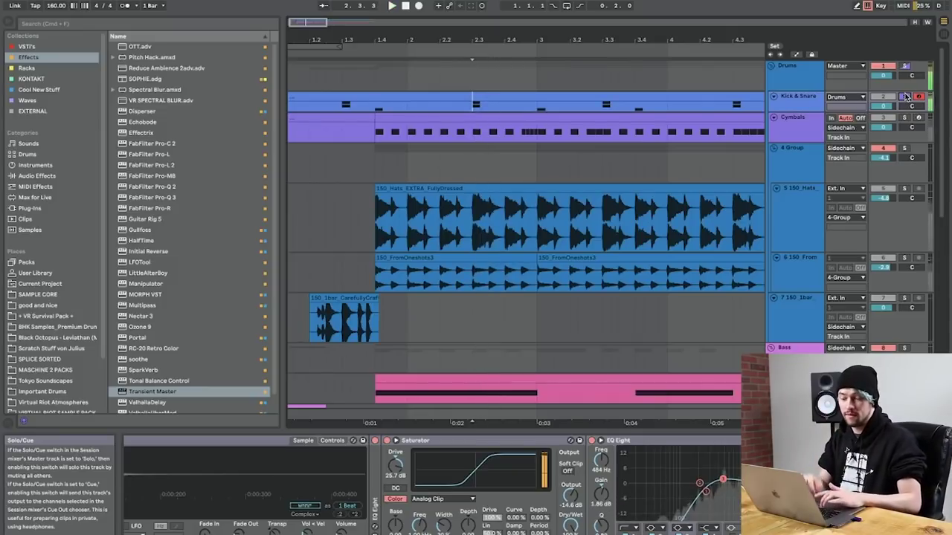
pyautogui.click(816, 110)
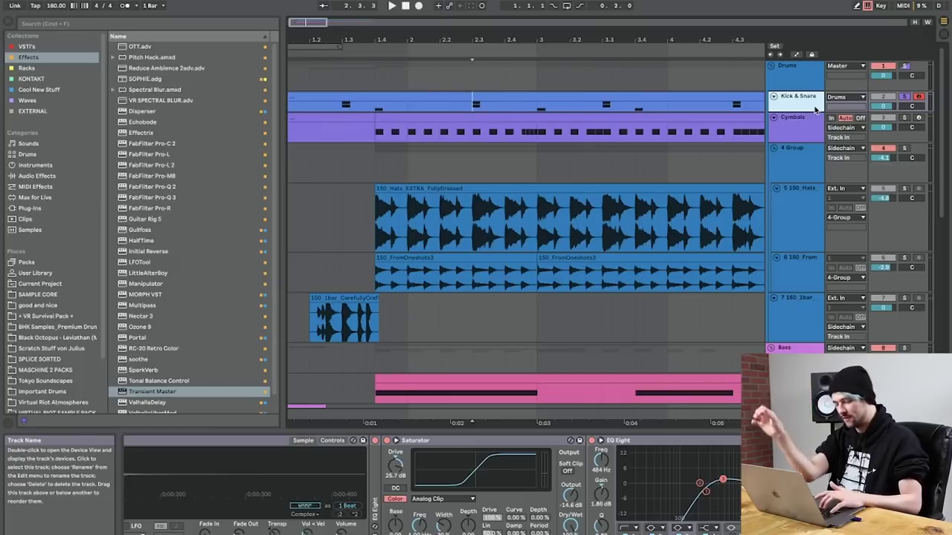
pyautogui.press('space')
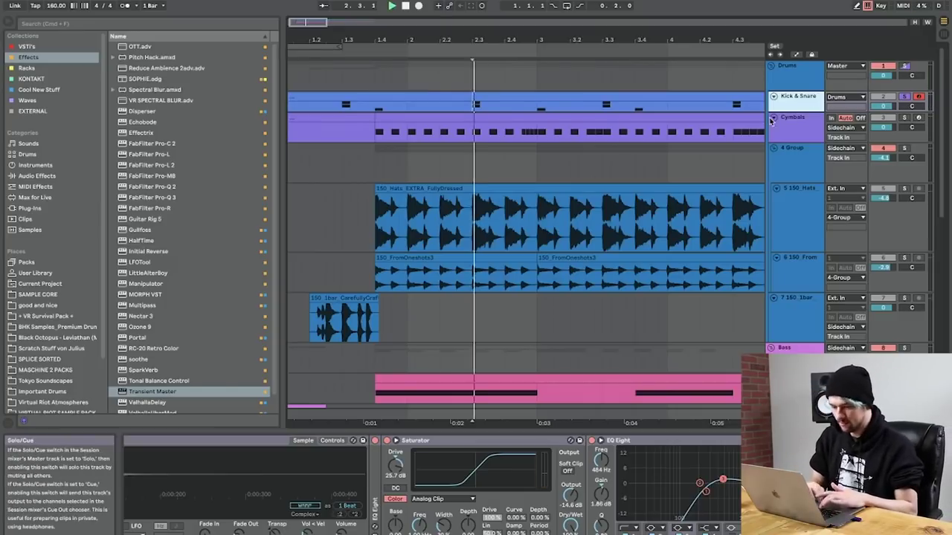
pyautogui.press('space')
# Step: Set the KOMPANY_snare_one_shot_trap_bell sample's transpose to -1 st and audition the snare
pyautogui.click(303, 474)
pyautogui.click(656, 440)
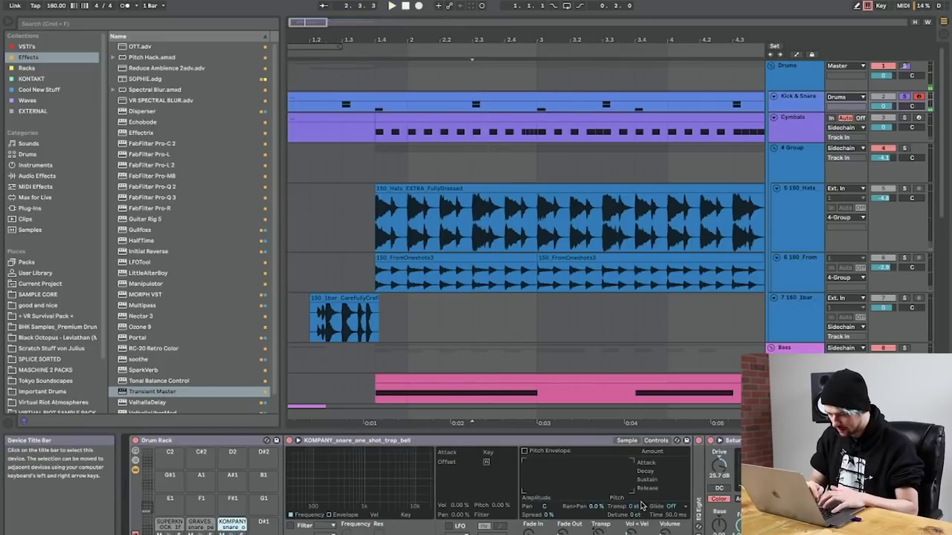
pyautogui.press('space')
pyautogui.press('space')
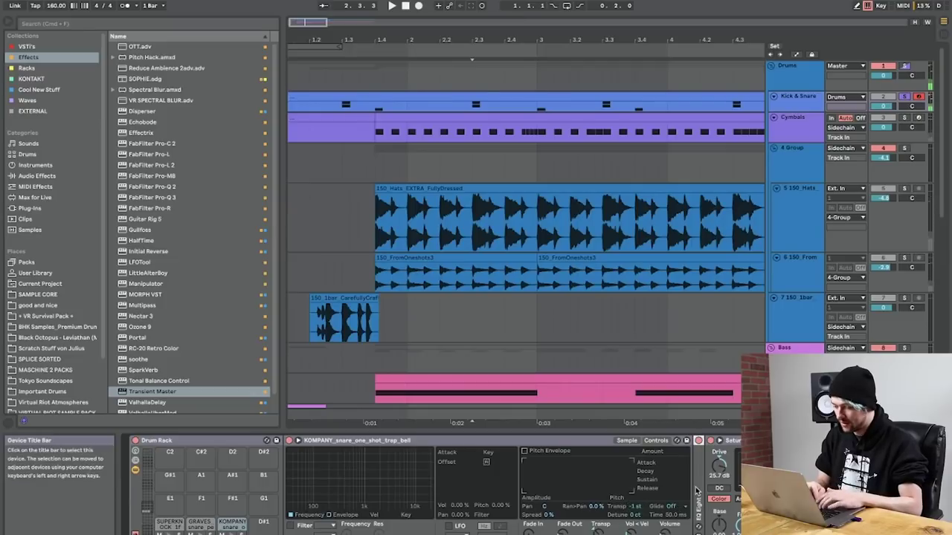
# Step: Raise the first EQ Eight's 484 Hz peak to 15.0 dB and audition the snare alone and in the full mix
pyautogui.doubleClick(700, 495)
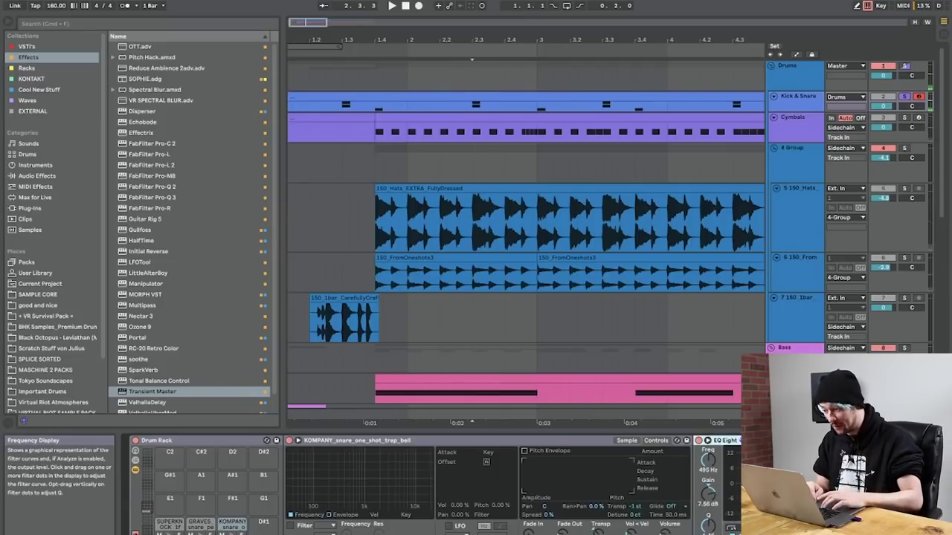
pyautogui.press('space')
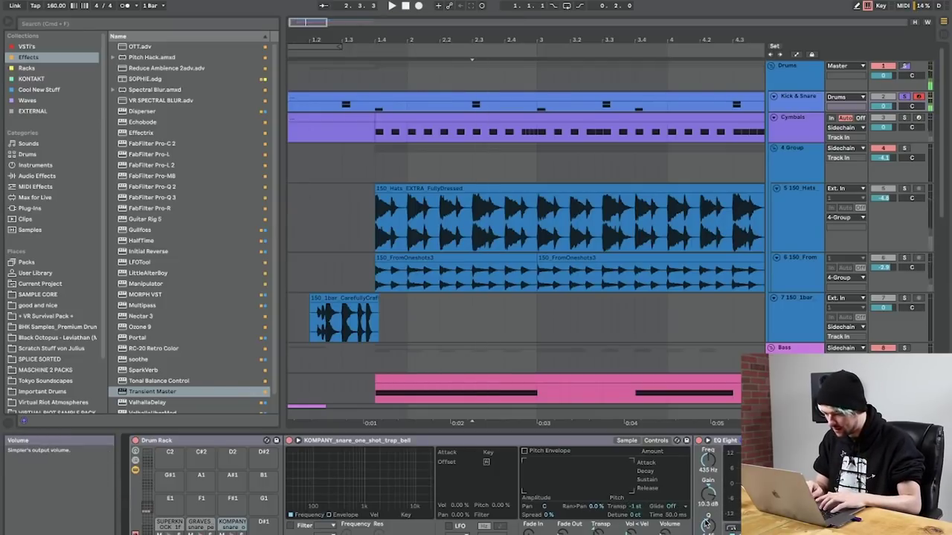
pyautogui.press('space')
pyautogui.press('space')
pyautogui.press('space')
pyautogui.moveTo(708, 495); pyautogui.dragTo(708, 475)
pyautogui.press('space')
pyautogui.press('space')
pyautogui.press('space')
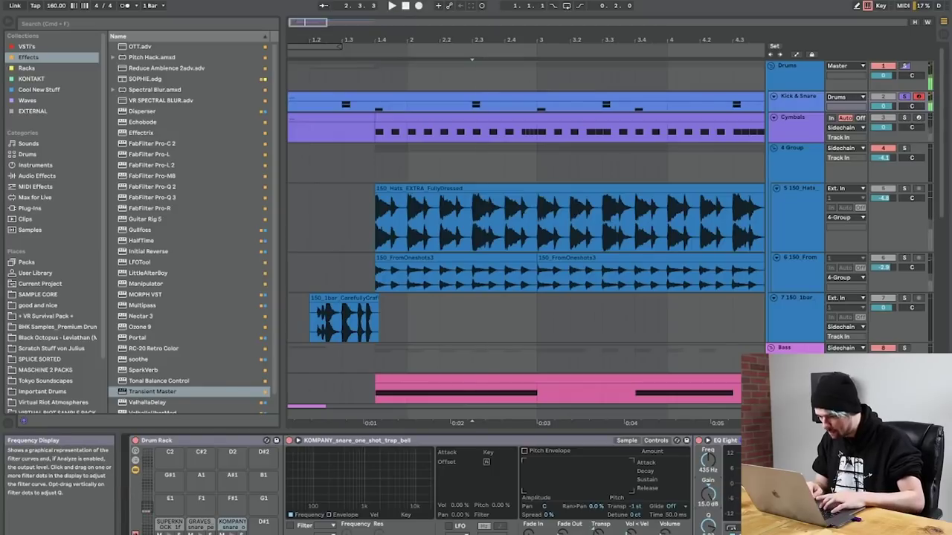
pyautogui.press('space')
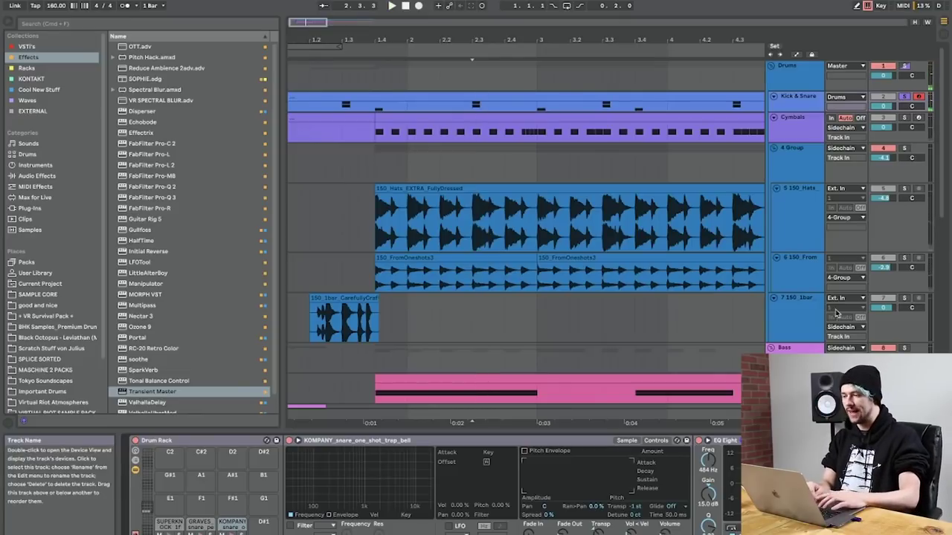
pyautogui.press('space')
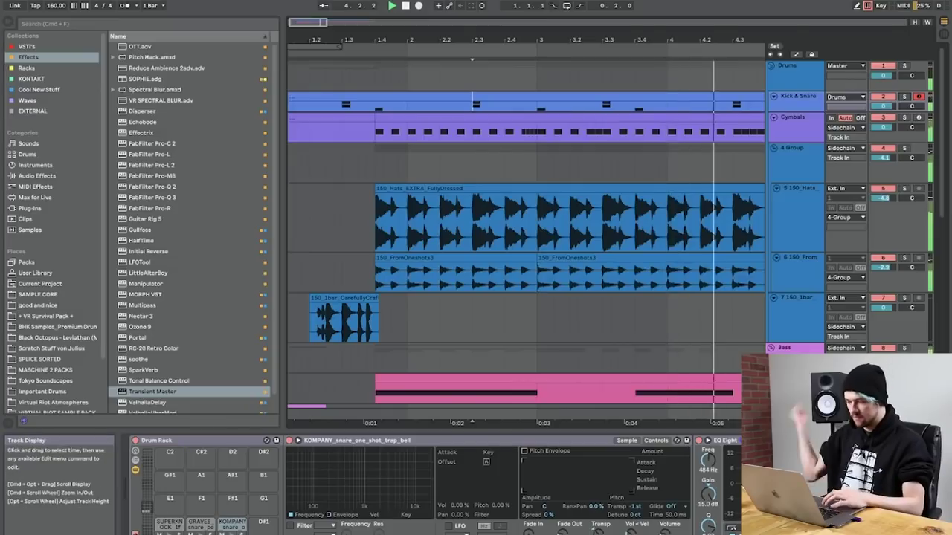
# Step: Give the second EQ Eight's 257 Hz band a steeper low cut and flatten its 484 Hz boost
pyautogui.scroll(-5, 644, 484)
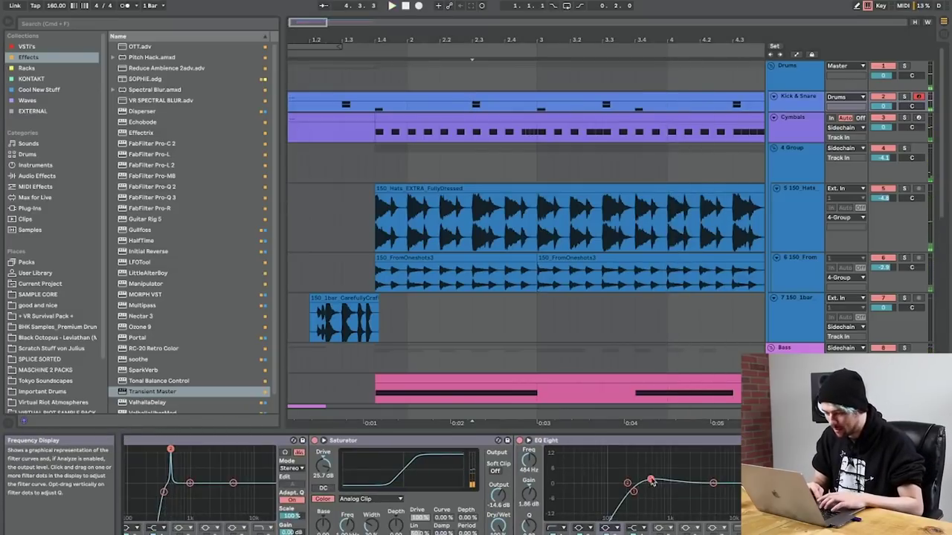
pyautogui.click(554, 528)
pyautogui.click(557, 461)
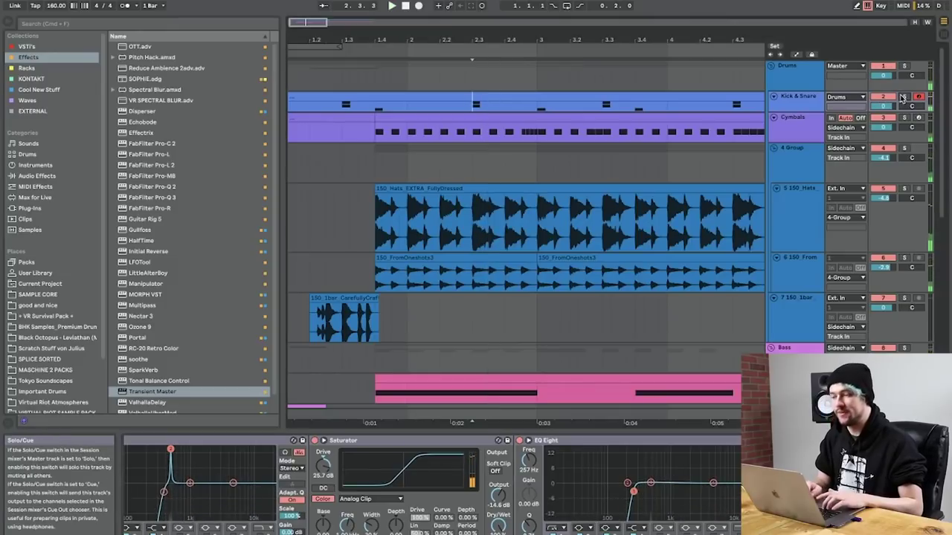
pyautogui.press('space')
# Step: Solo the Kick & Snare track with the GRAVES snare pad muted and review the KOMPANY snare's device chain
pyautogui.hscroll(-5, 223, 476)
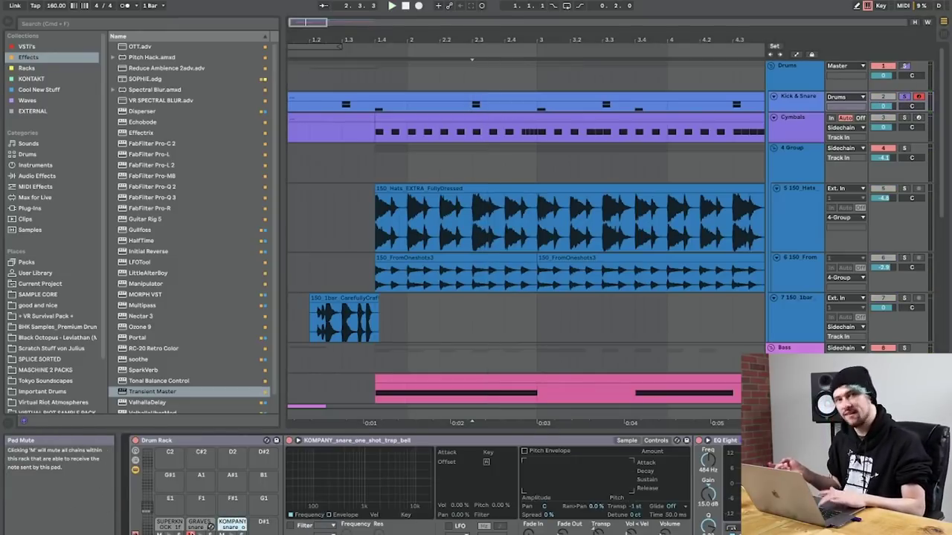
pyautogui.scroll(-5, 594, 491)
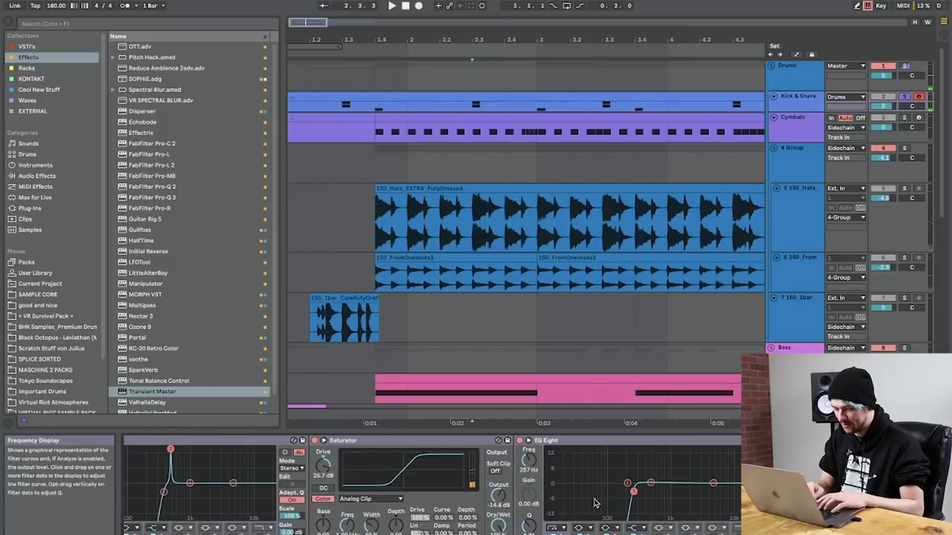
pyautogui.scroll(5, 424, 505)
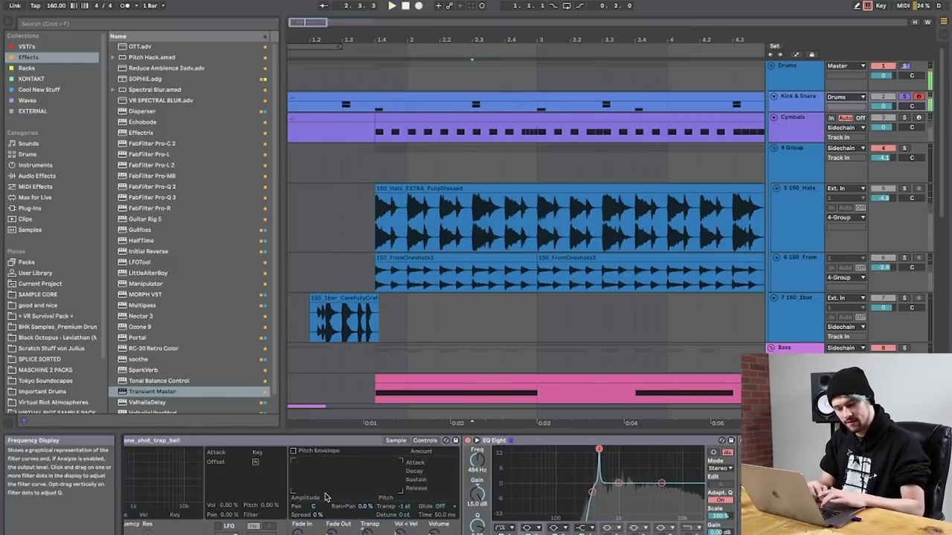
pyautogui.scroll(-5, 548, 512)
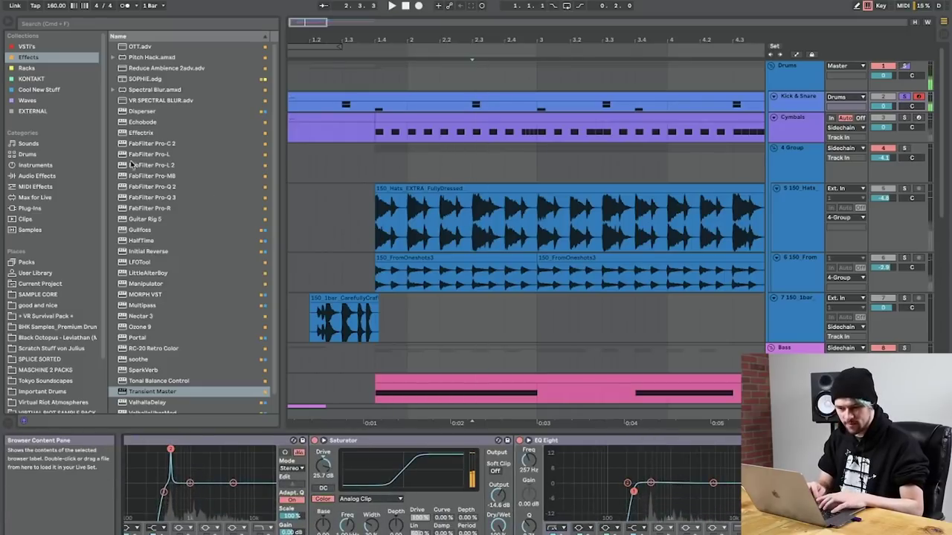
# Step: Add FabFilter Pro-MB to the end of the KOMPANY snare chain and create a high band starting at about 4.5 kHz
pyautogui.moveTo(155, 179); pyautogui.dragTo(374, 270)
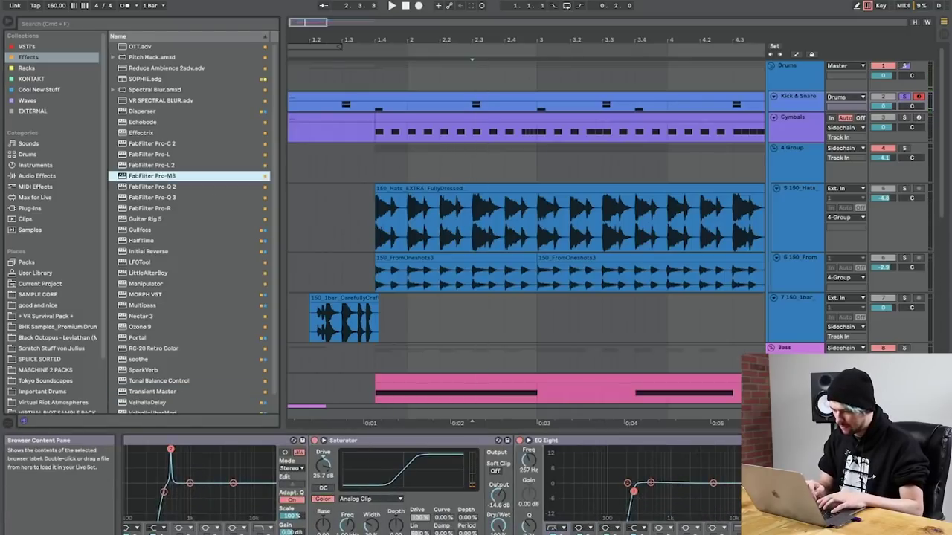
pyautogui.press('space')
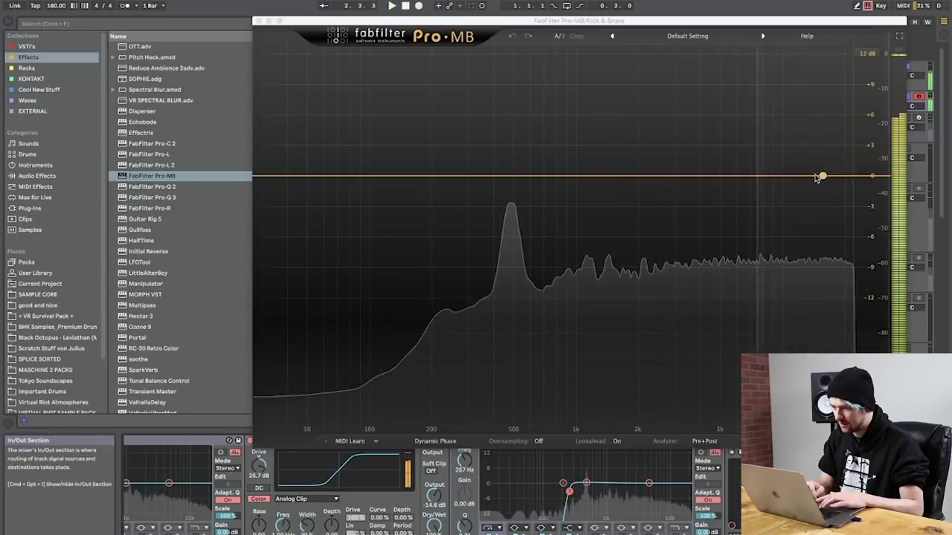
pyautogui.click(820, 177)
pyautogui.moveTo(761, 176); pyautogui.dragTo(712, 176)
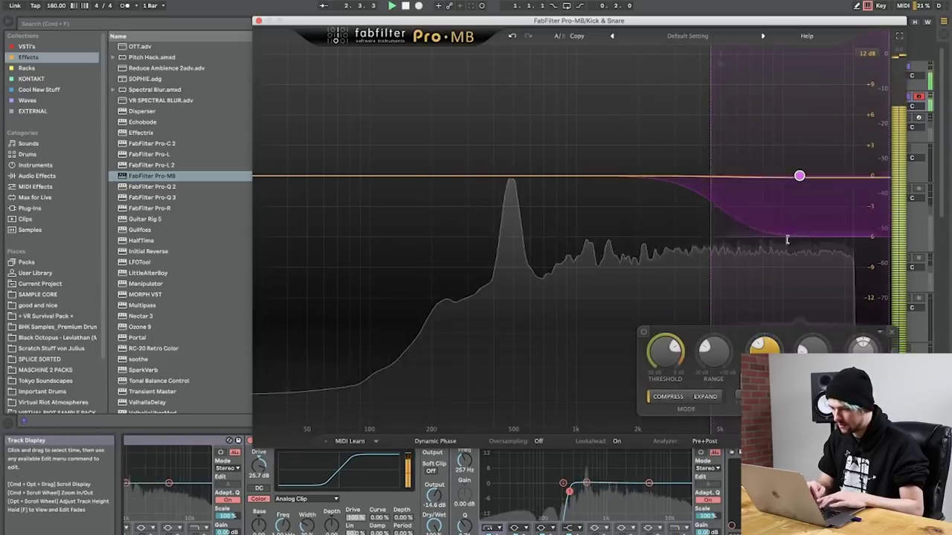
# Step: Set the Pro-MB high band's range to -3.27 dB, move its lower crossover to about 5 kHz and close the plug-in window
pyautogui.moveTo(797, 238)
pyautogui.moveTo(797, 238); pyautogui.dragTo(798, 208)
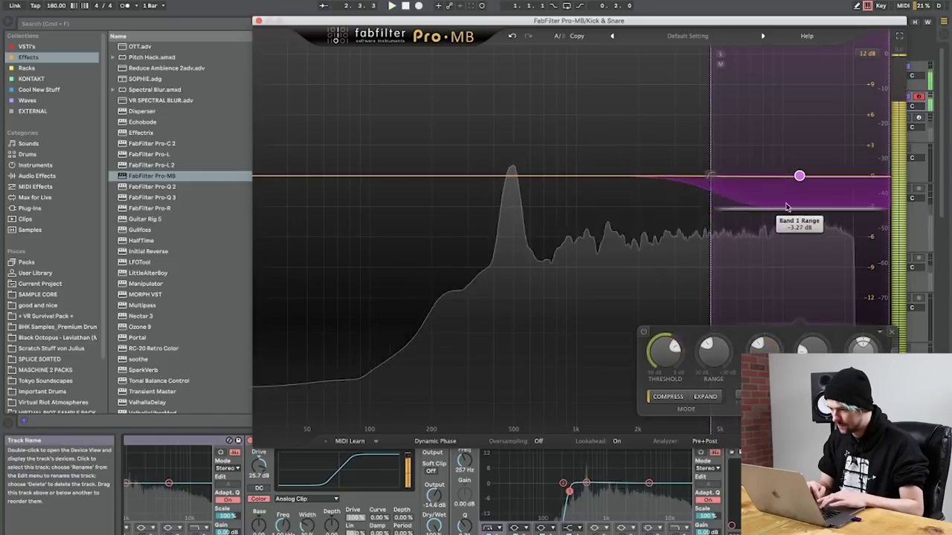
pyautogui.moveTo(710, 176); pyautogui.dragTo(715, 176)
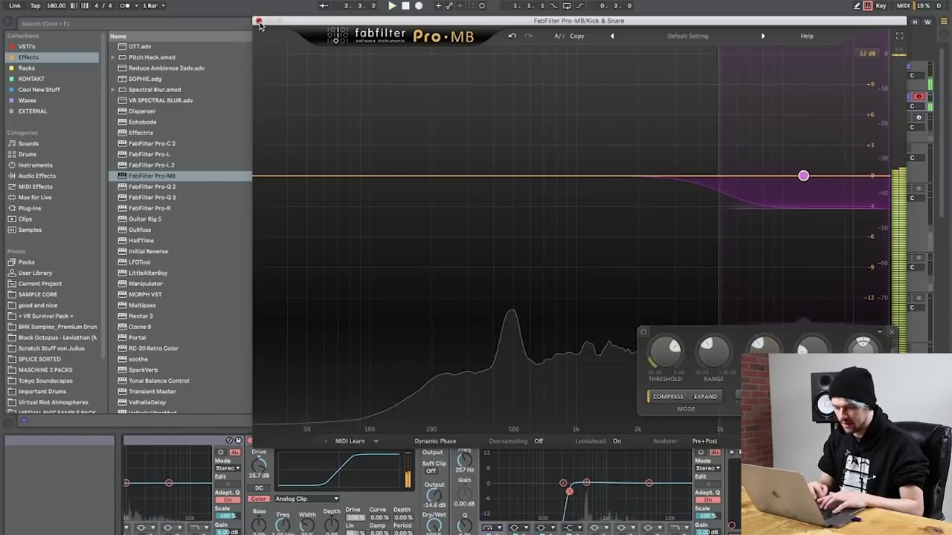
pyautogui.click(259, 21)
# Step: Set the second EQ Eight's 484 Hz band gain to -2.34 dB while auditioning the snare
pyautogui.moveTo(587, 484); pyautogui.dragTo(586, 500)
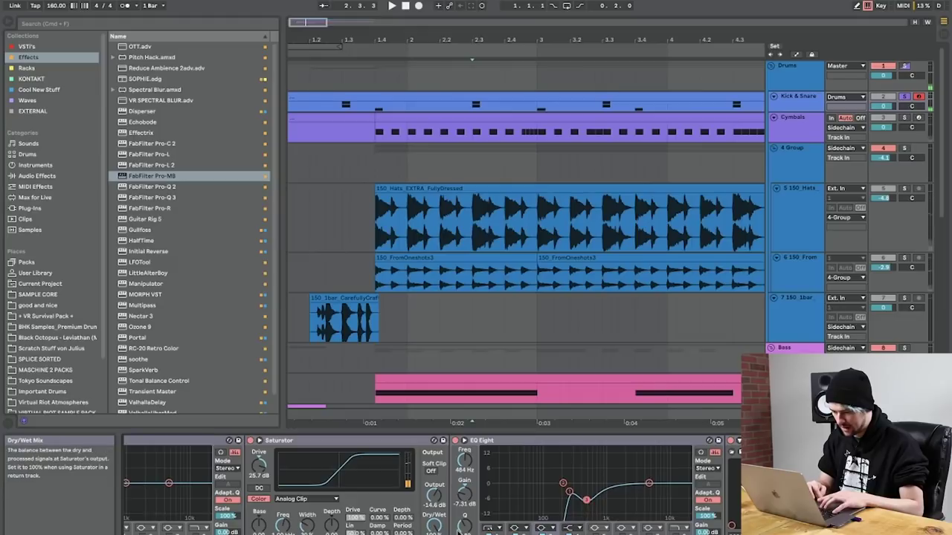
pyautogui.doubleClick(465, 488)
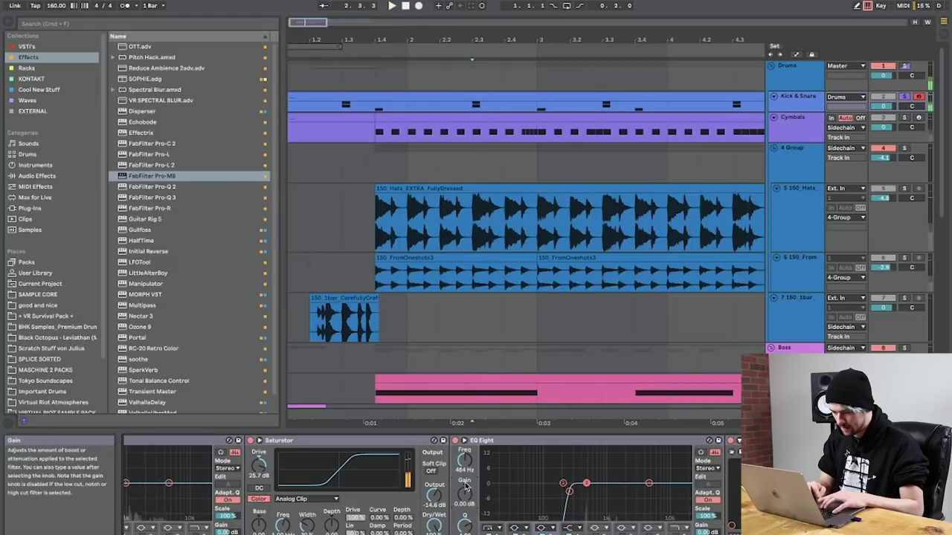
pyautogui.press('space')
pyautogui.moveTo(466, 485)
pyautogui.mouseDown()
pyautogui.moveTo(467, 506)
pyautogui.moveTo(465, 488)
pyautogui.mouseUp()
pyautogui.hscroll(-1, 465, 488)
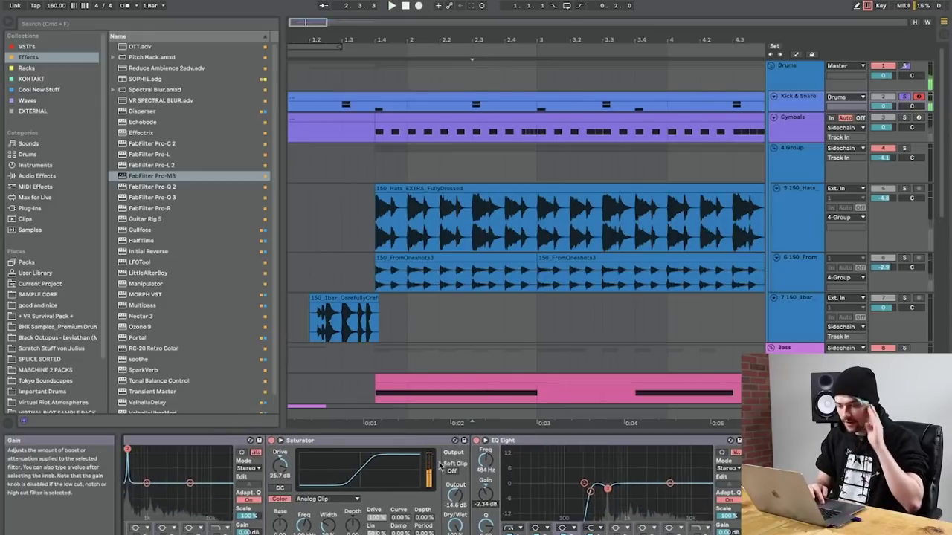
# Step: Collapse all devices in the KOMPANY snare chain, from the sampler through FabFilter Pro-MB
pyautogui.doubleClick(399, 440)
pyautogui.doubleClick(399, 439)
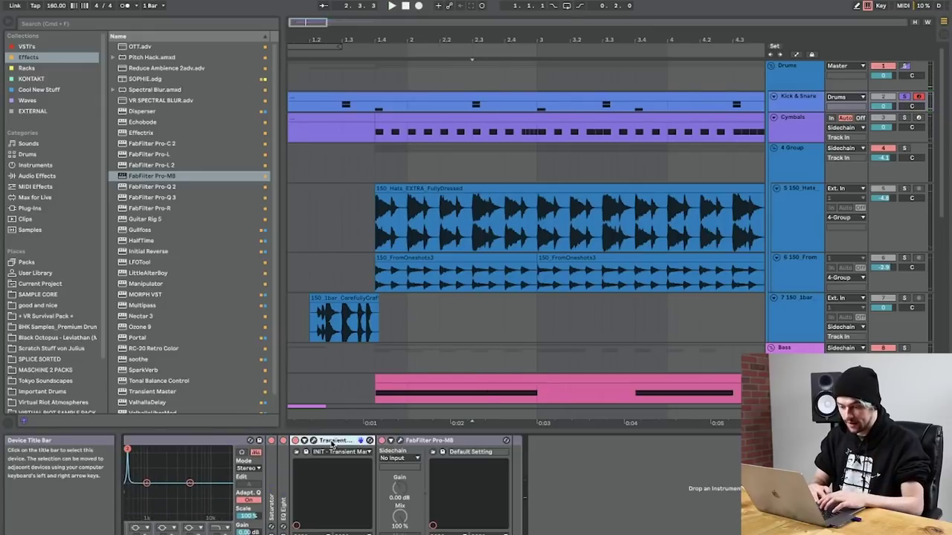
pyautogui.doubleClick(331, 444)
pyautogui.doubleClick(346, 442)
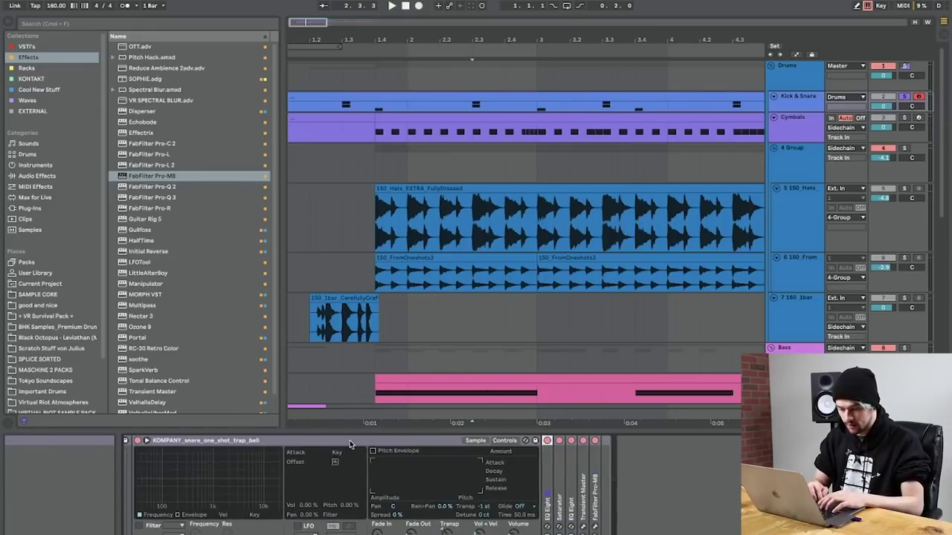
pyautogui.doubleClick(350, 440)
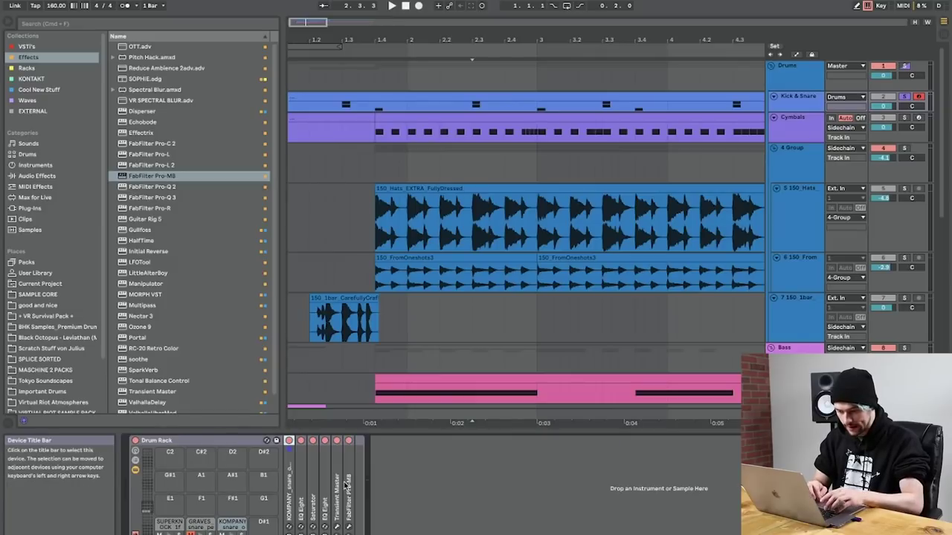
# Step: Group the KOMPANY snare devices into an Instrument Rack and duplicate its chain, soloing the copy
pyautogui.press('super+a')
pyautogui.press('super+g')
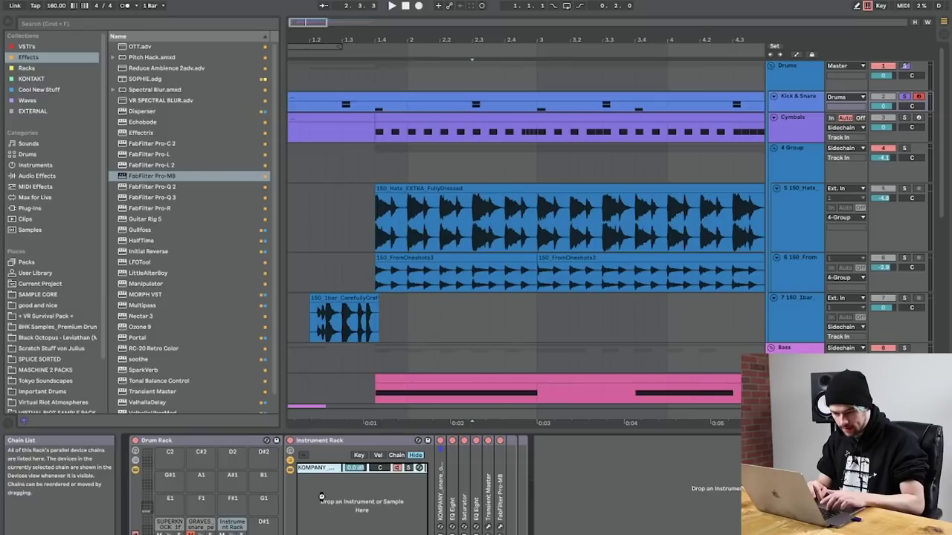
pyautogui.moveTo(321, 498); pyautogui.dragTo(321, 480)
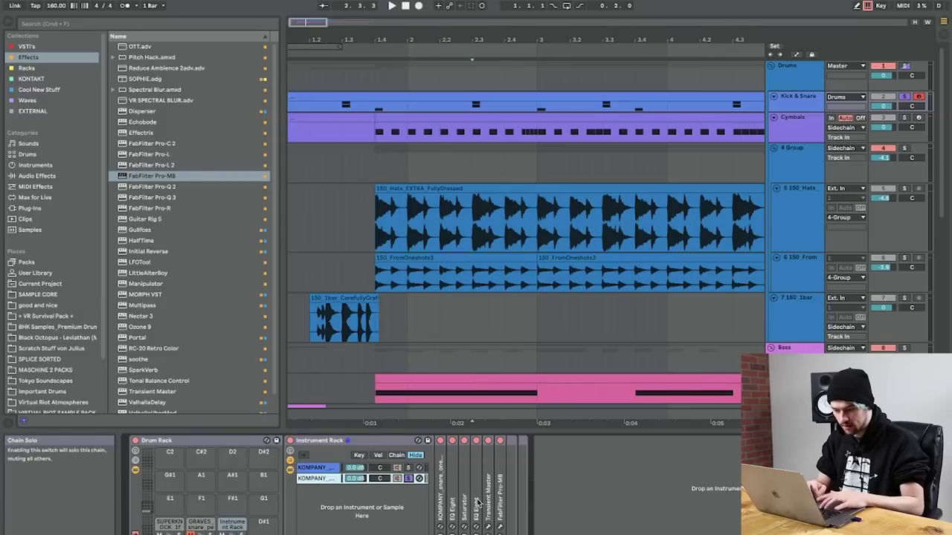
# Step: Add a Reverb after FabFilter Pro-MB in the duplicate chain, set its size to 0.22 and audition the result
pyautogui.click(37, 175)
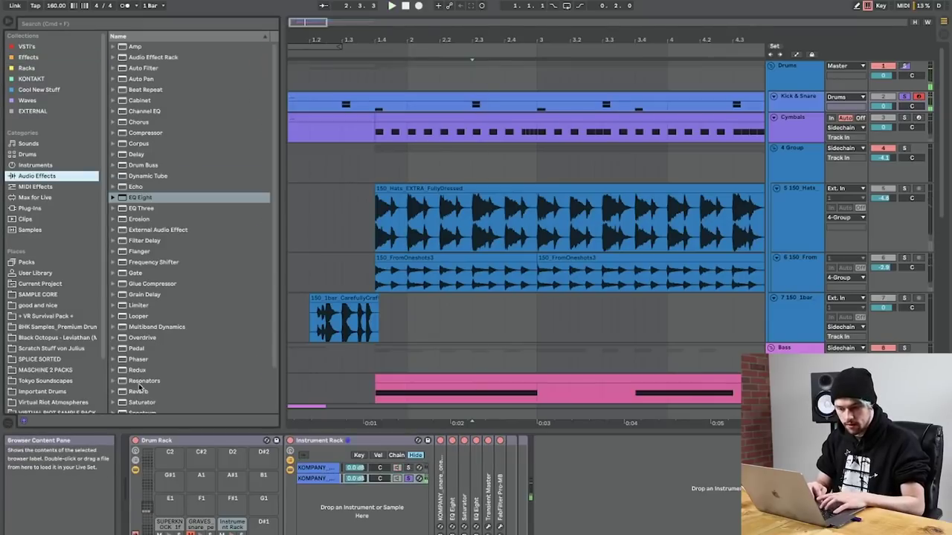
pyautogui.moveTo(138, 388); pyautogui.dragTo(504, 470)
pyautogui.moveTo(677, 501); pyautogui.dragTo(673, 498)
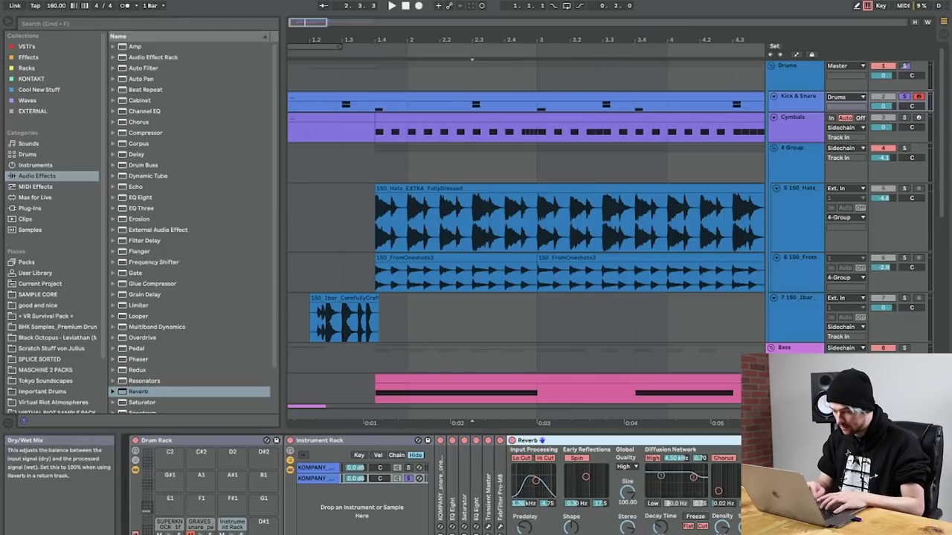
pyautogui.press('space')
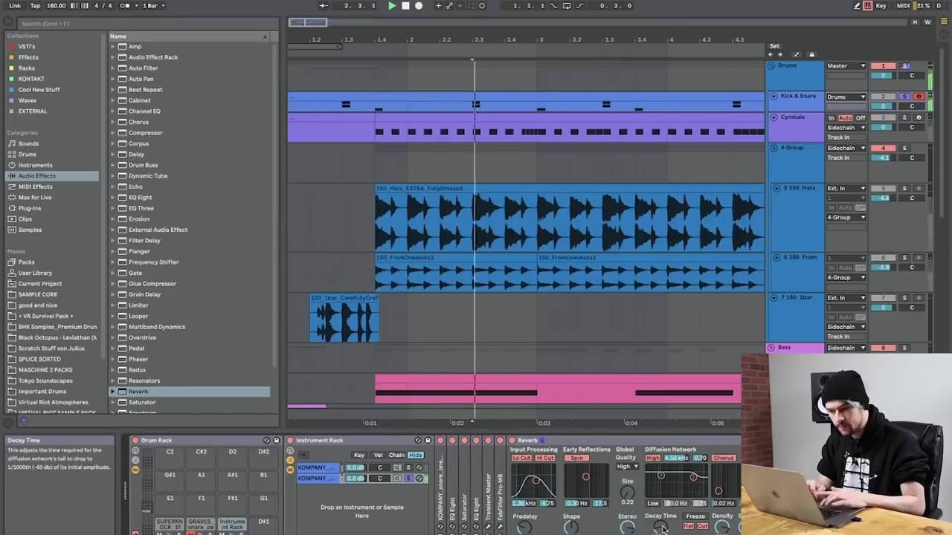
pyautogui.press('space')
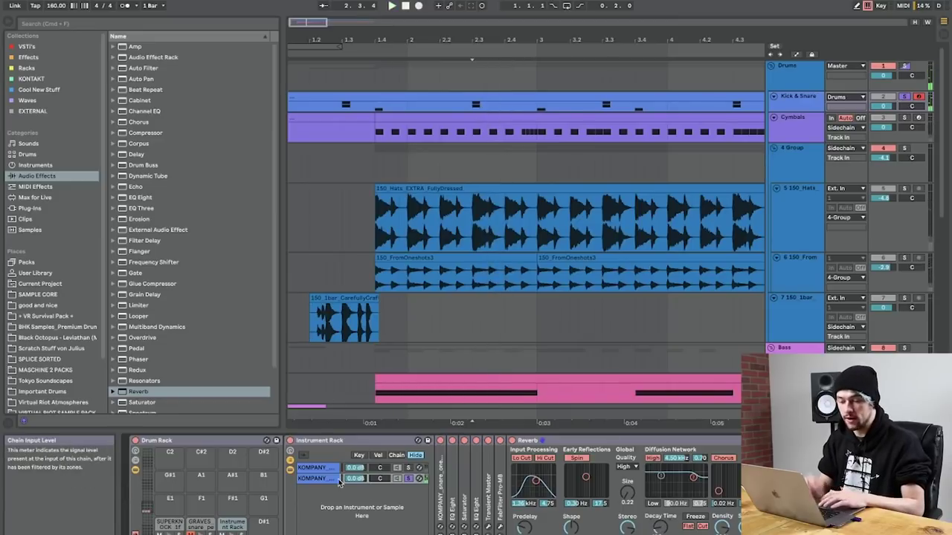
# Step: Insert a Frequency Shifter between FabFilter Pro-MB and the Reverb in the duplicate snare chain
pyautogui.moveTo(149, 262)
pyautogui.mouseDown()
pyautogui.moveTo(450, 476)
pyautogui.moveTo(514, 467)
pyautogui.mouseUp()
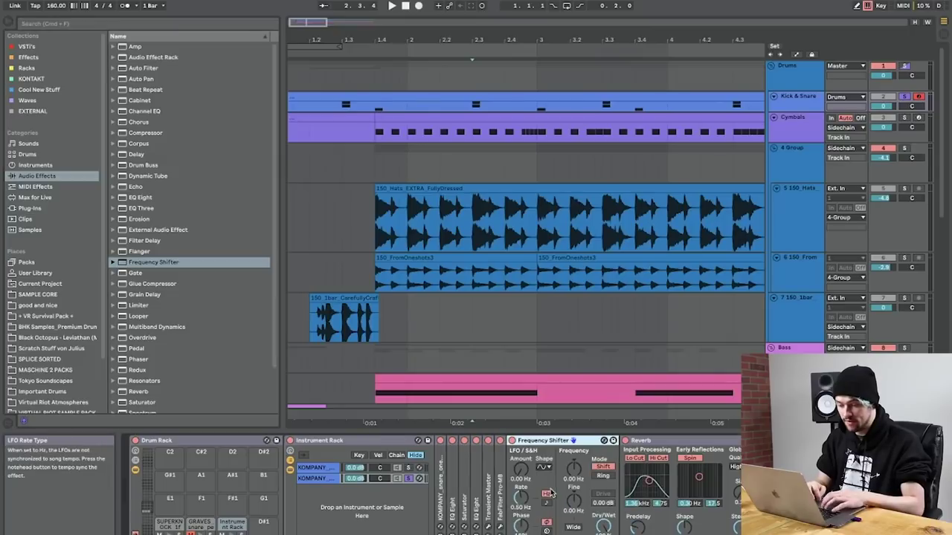
# Step: Set the duplicate chain's Frequency Shifter fine frequency to 333 Hz, compare it against the original KOMPANY chain and leave both chains unsoloed
pyautogui.press('space')
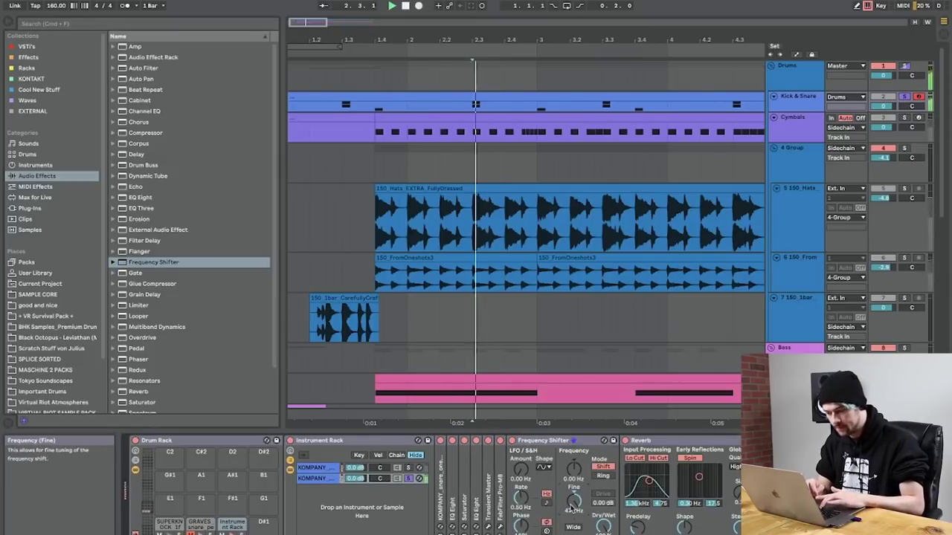
pyautogui.press('space')
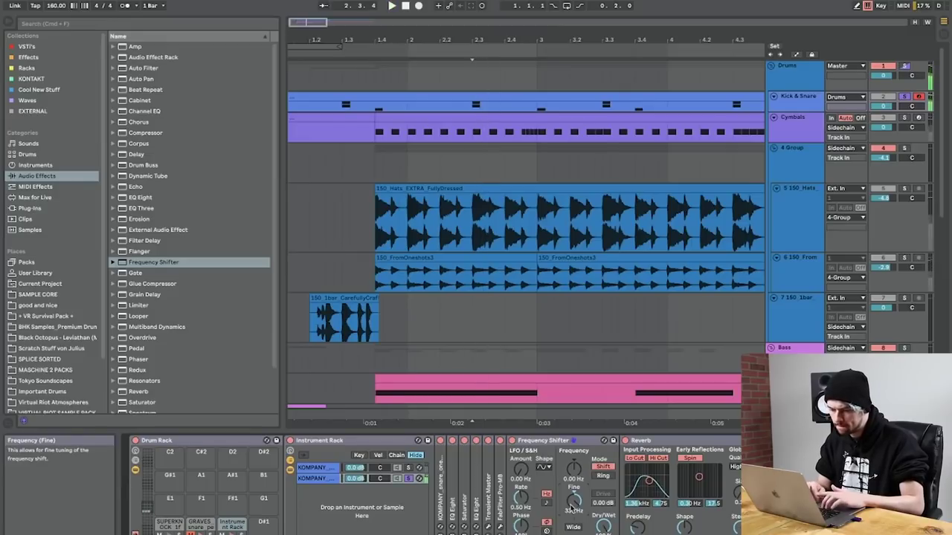
pyautogui.click(408, 467)
pyautogui.press('space')
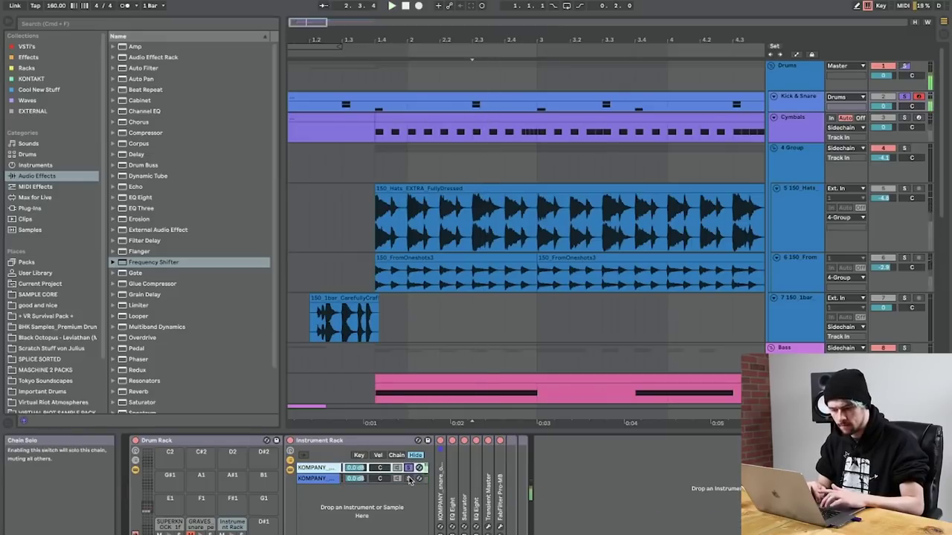
pyautogui.click(410, 479)
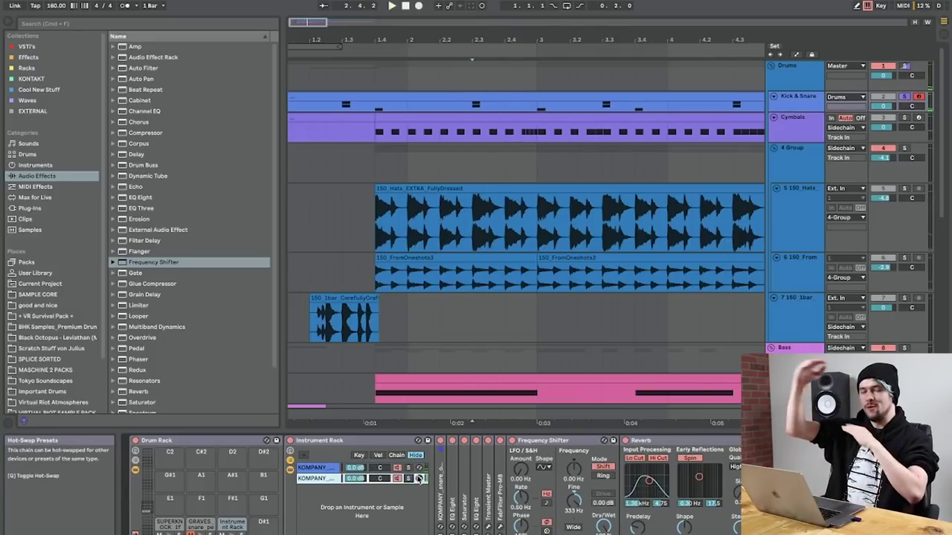
# Step: Unsolo the Drums and Kick & Snare tracks and audition the layered snare in the full mix
pyautogui.press('space')
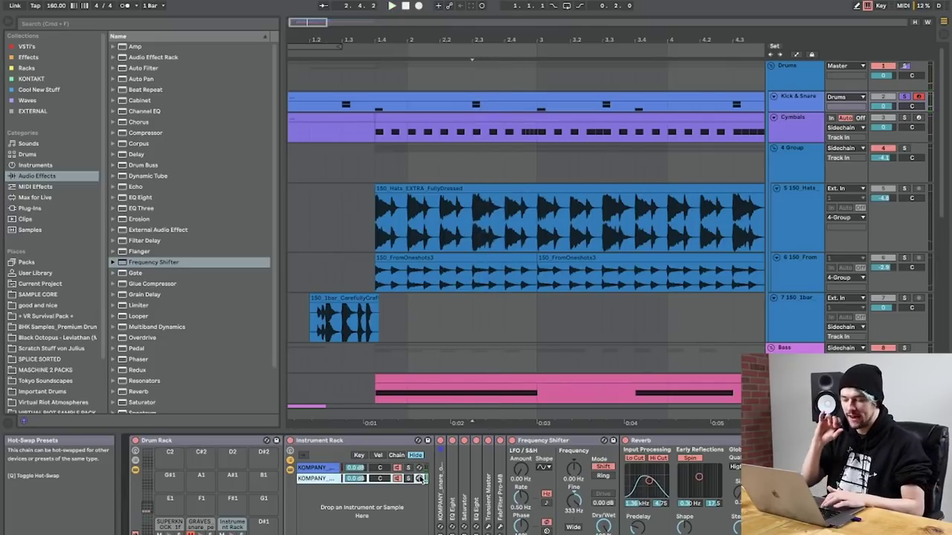
pyautogui.press('space')
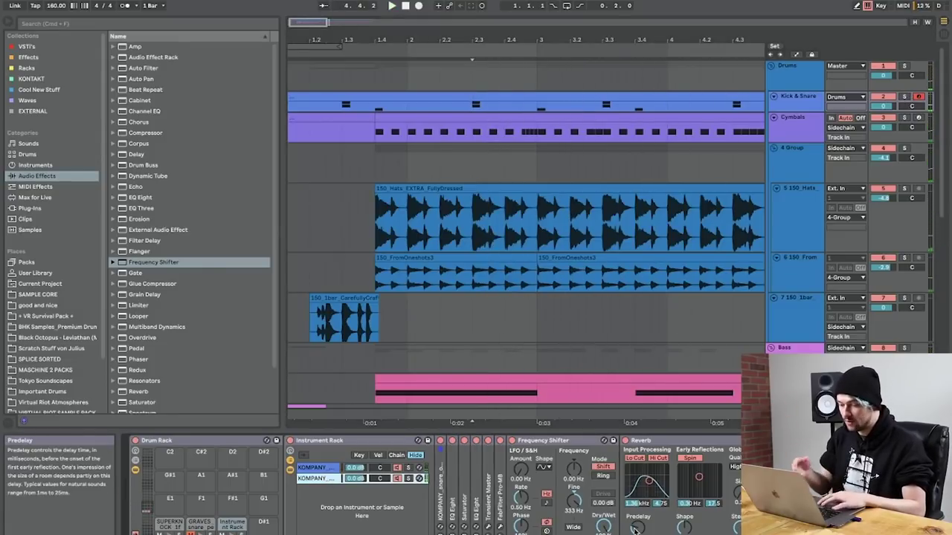
pyautogui.press('space')
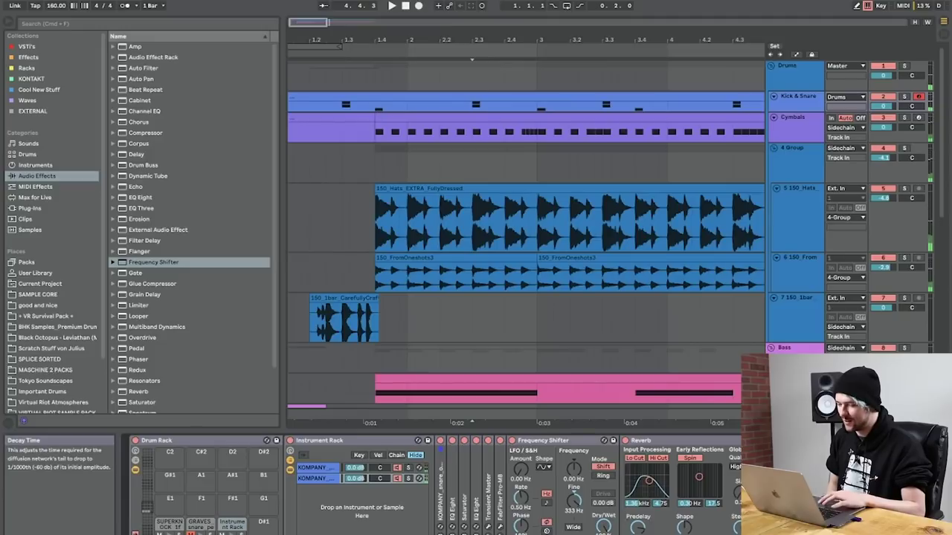
# Step: Move the duplicate chain's Reverb input filter to about 1.77 kHz and switch off its Lo Cut and Hi Cut while auditioning
pyautogui.moveTo(649, 482); pyautogui.dragTo(650, 491)
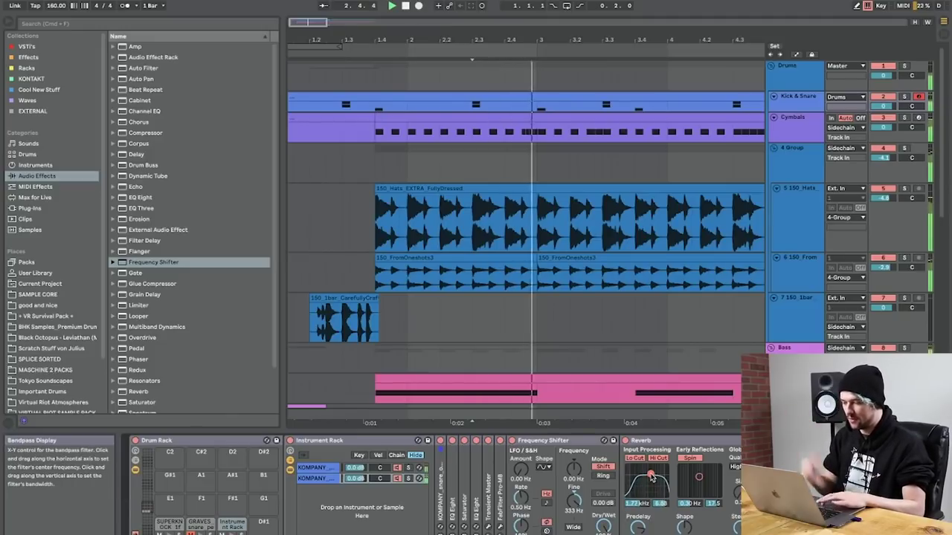
pyautogui.click(428, 112)
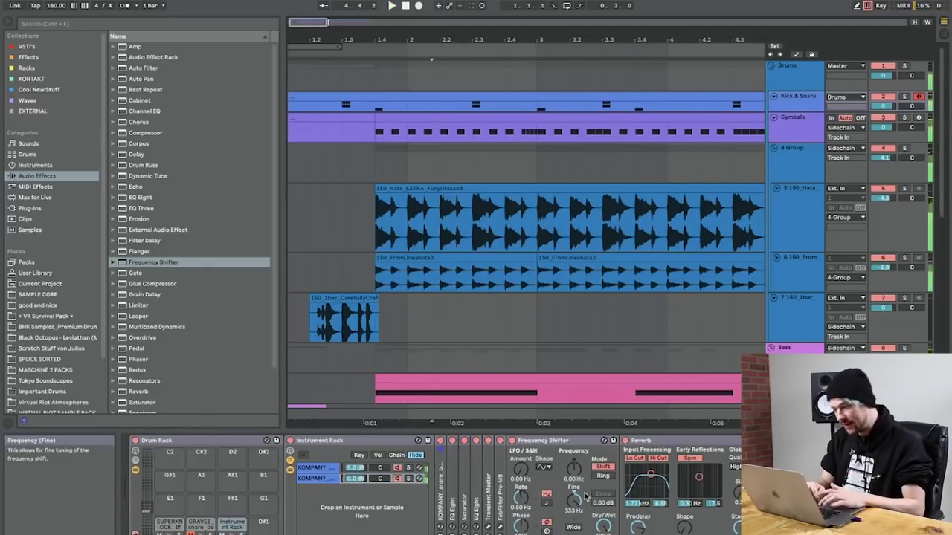
pyautogui.press('space')
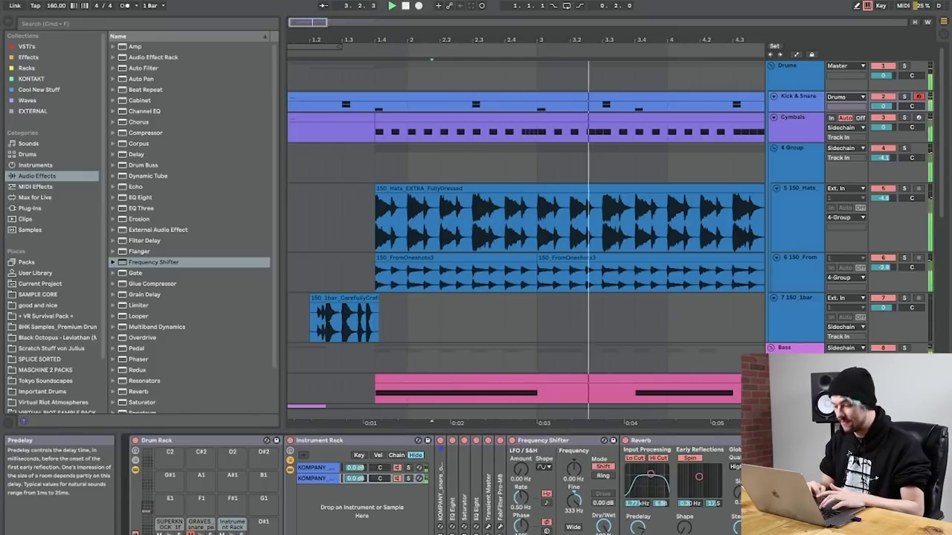
pyautogui.press('space')
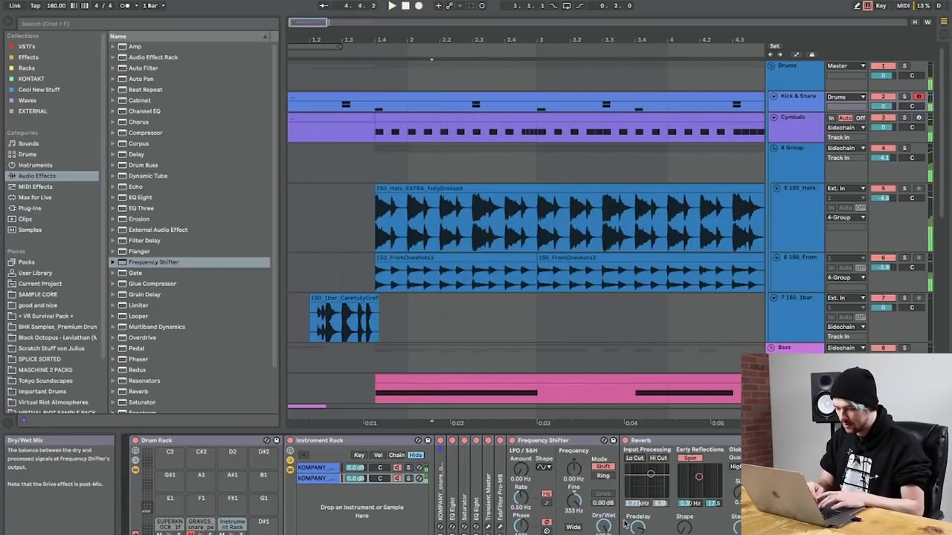
pyautogui.press('space')
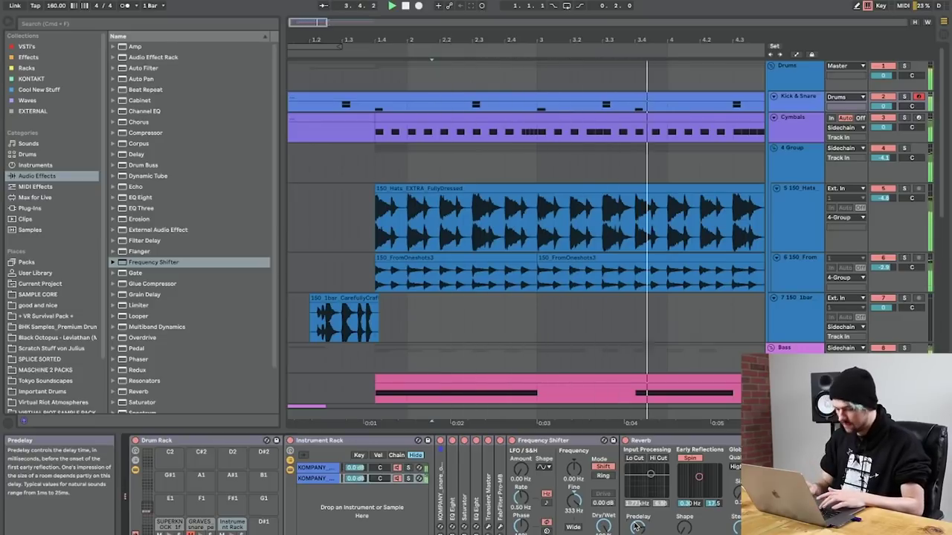
pyautogui.press('space')
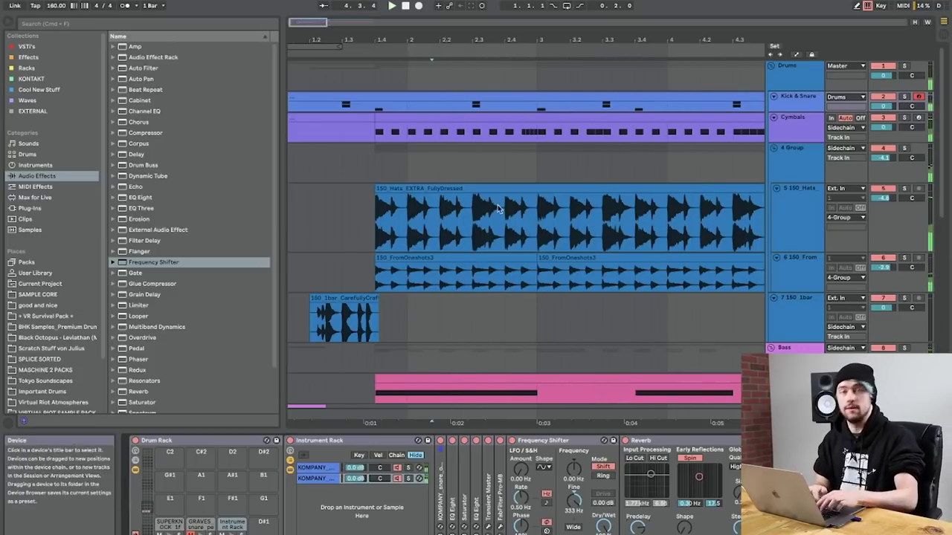
# Step: Zoom out the arrangement and audition the mix from the snare hit at 2.3 on the Kick & Snare track
pyautogui.moveTo(427, 33); pyautogui.dragTo(424, 11)
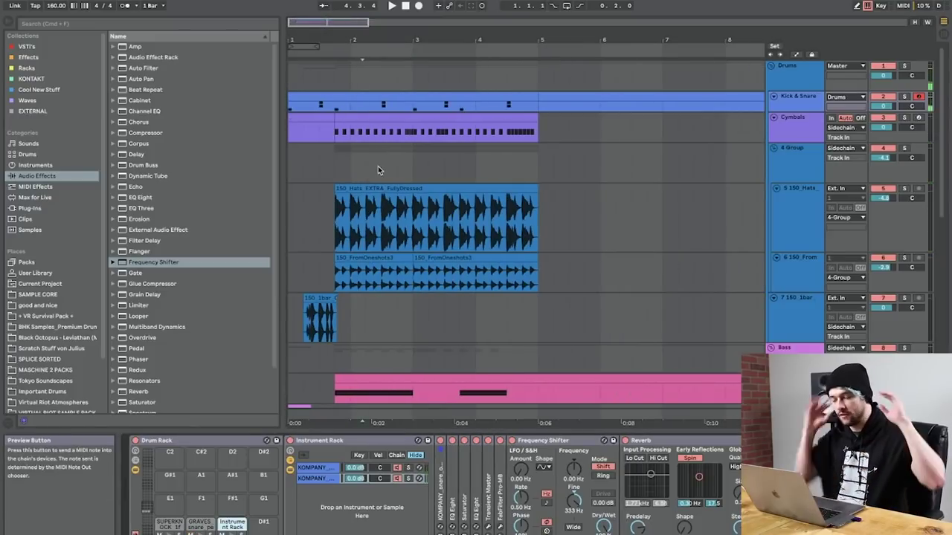
pyautogui.click(336, 110)
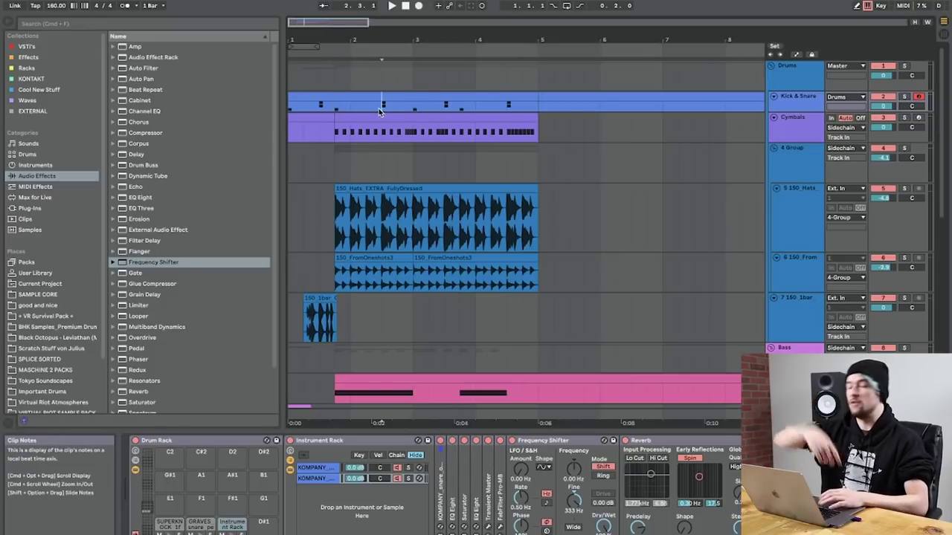
pyautogui.press('space')
pyautogui.press('space')
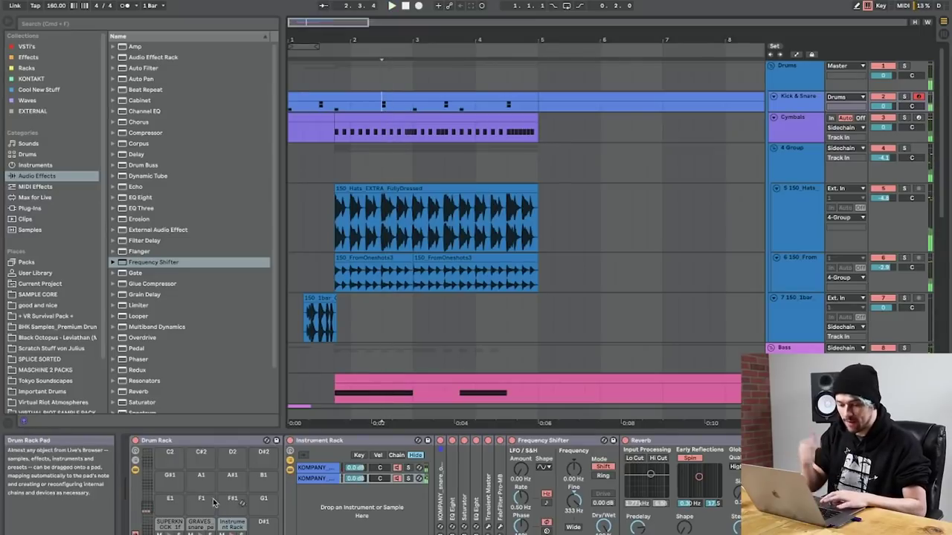
# Step: Add an EQ Eight after the GRAVES_snare_peep sampler in the Drum Rack
pyautogui.click(200, 527)
pyautogui.click(29, 57)
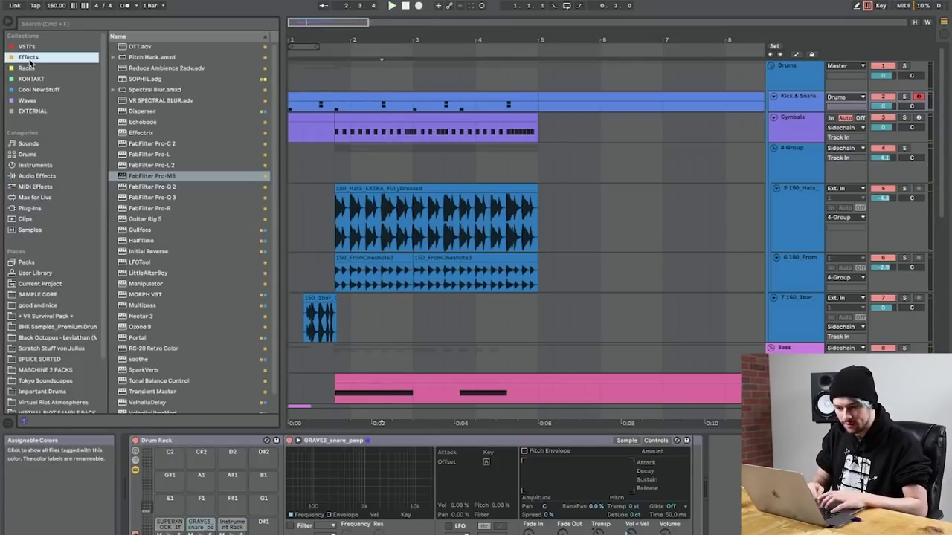
pyautogui.click(37, 177)
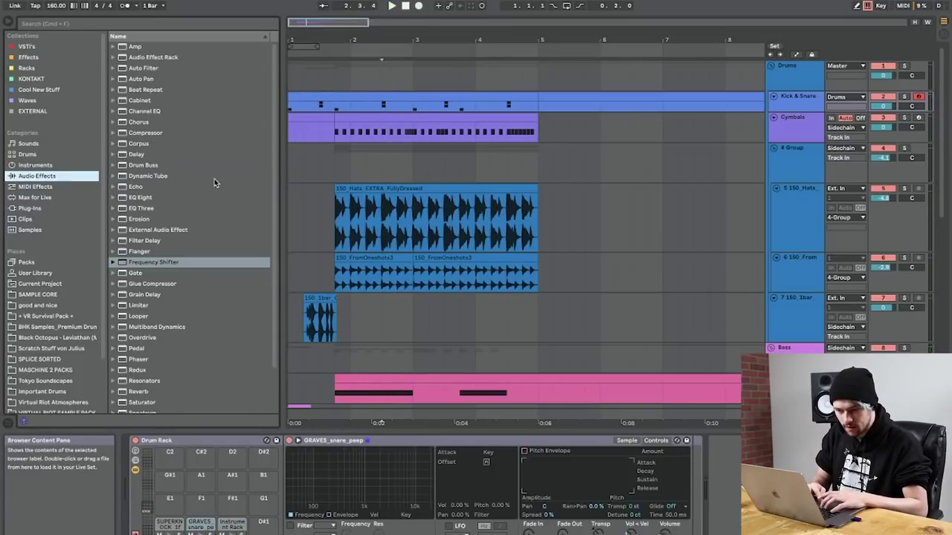
pyautogui.click(145, 198)
# Step: Play the clip on the 10 Serum track and give its EQ Eight's first band a steeper low-cut filter
pyautogui.scroll(-3, 305, 357)
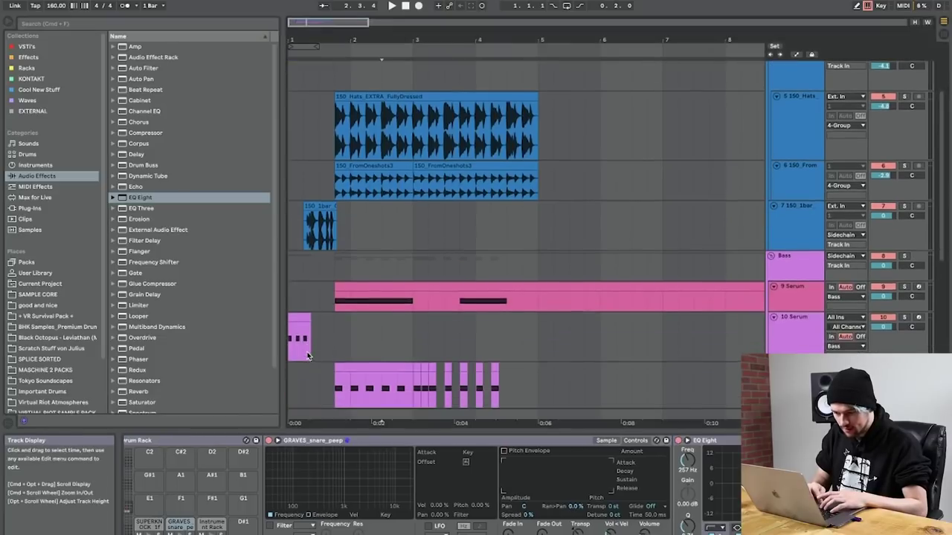
pyautogui.click(302, 315)
pyautogui.press('space')
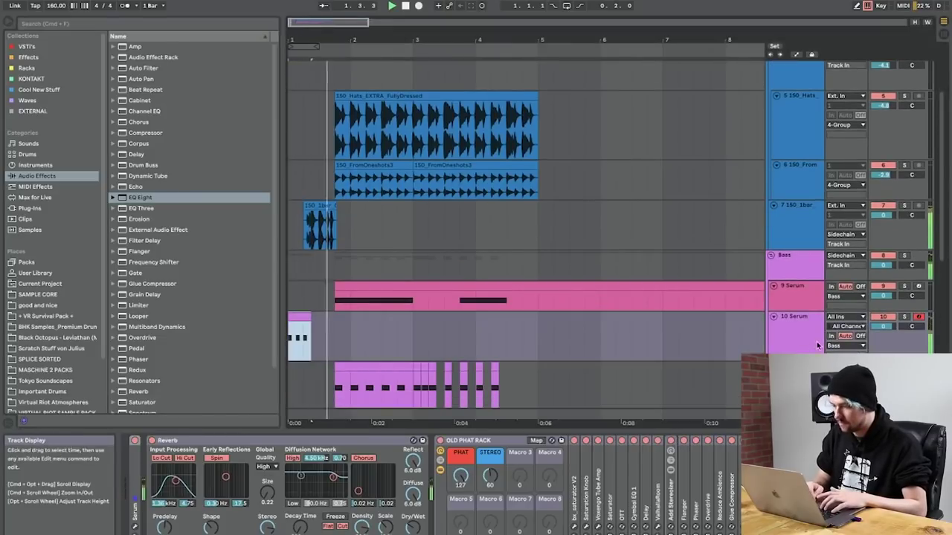
pyautogui.click(796, 332)
pyautogui.hscroll(5, 676, 494)
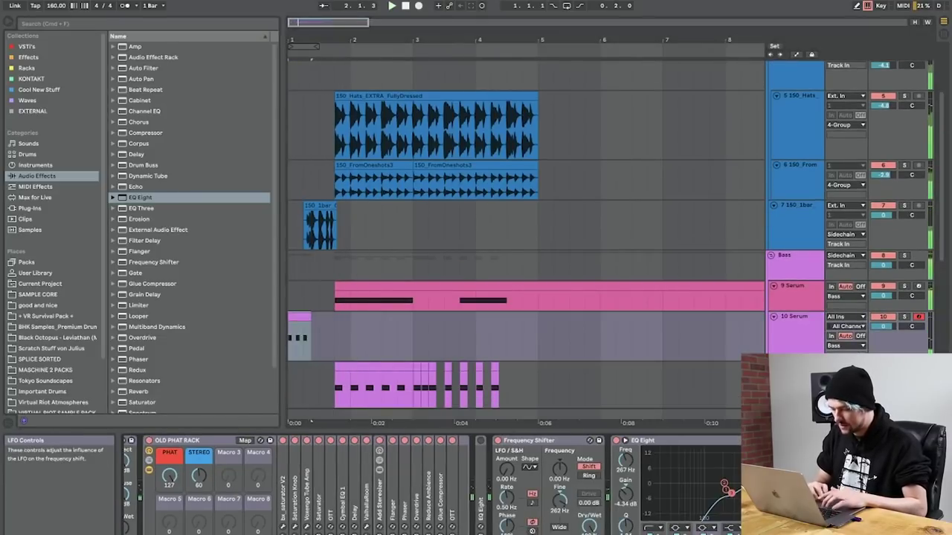
pyautogui.click(654, 527)
pyautogui.click(653, 458)
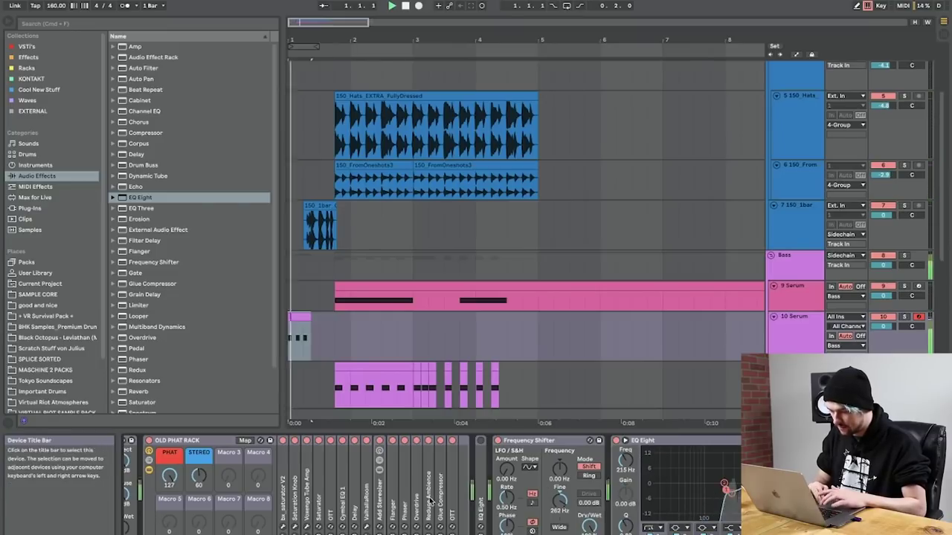
# Step: Open the Serum instrument on the 10 Serum track and review its oscillator and effects pages during playback
pyautogui.hscroll(-4, 430, 503)
pyautogui.hscroll(-1, 143, 476)
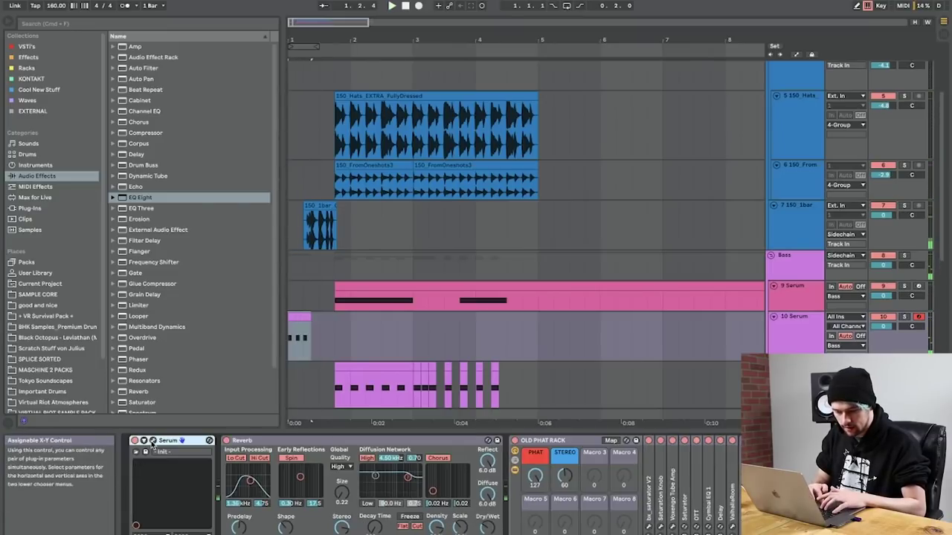
pyautogui.click(183, 441)
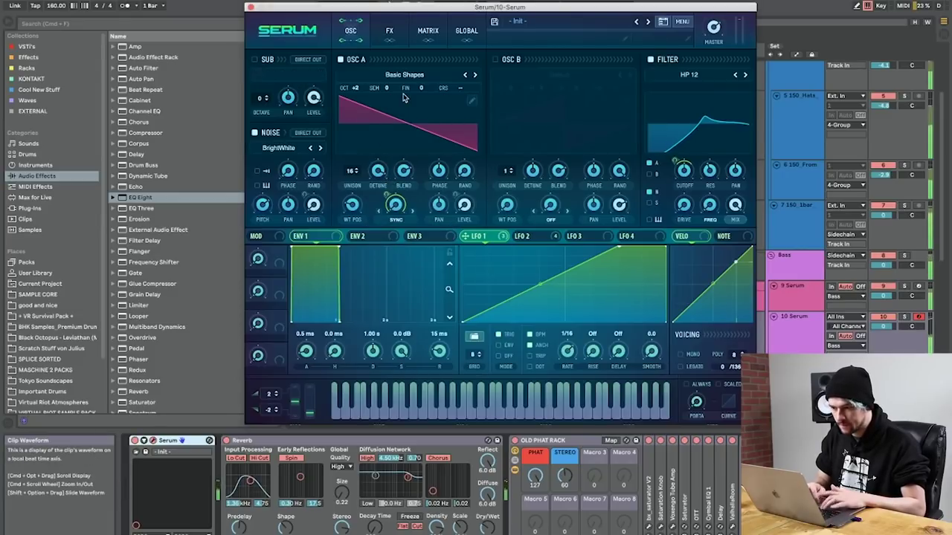
pyautogui.click(389, 32)
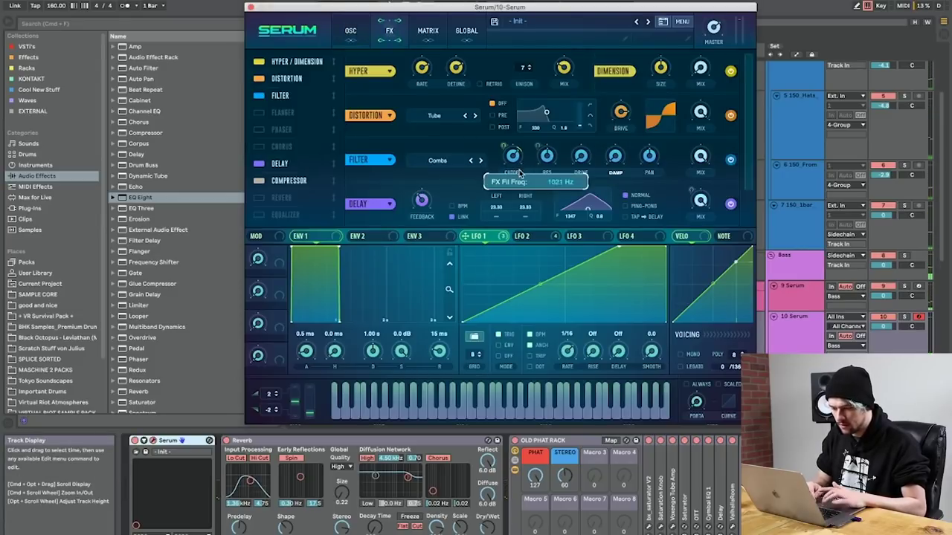
pyautogui.click(778, 491)
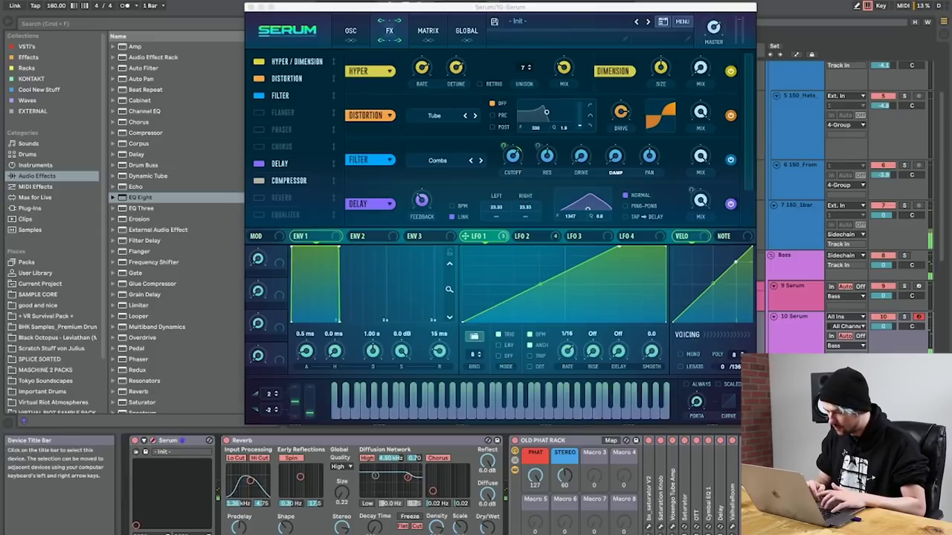
# Step: Bypass and collapse the Reverb after Serum on the 10 Serum track, and close the Serum window
pyautogui.hscroll(5, 725, 489)
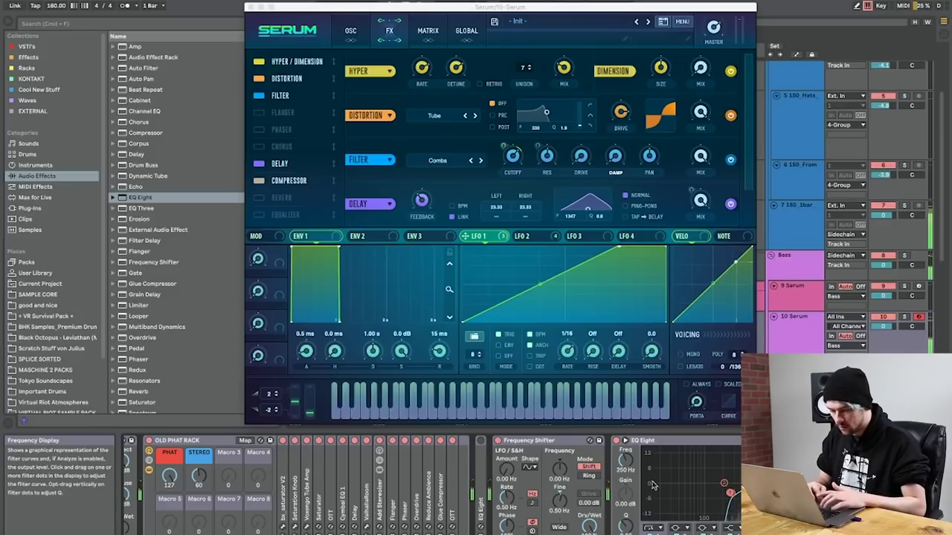
pyautogui.hscroll(-5, 721, 496)
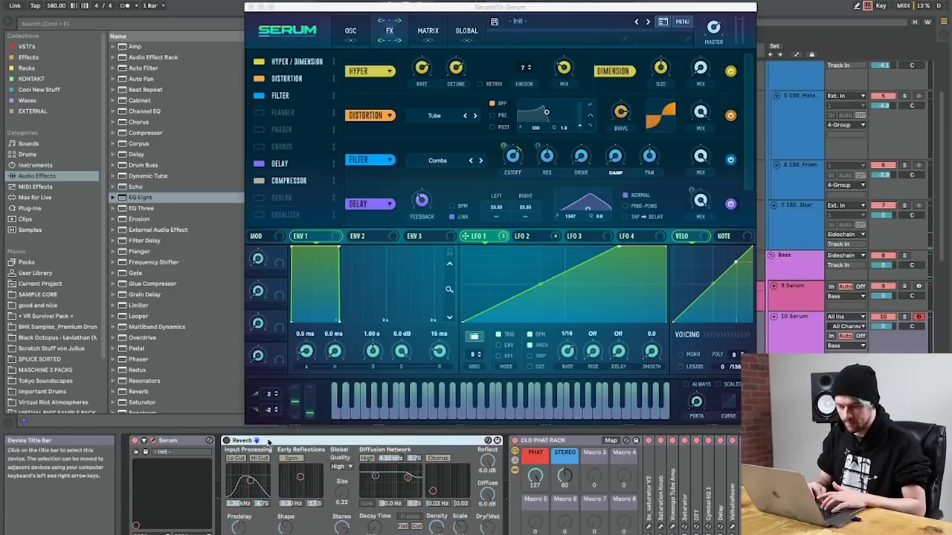
pyautogui.click(270, 443)
pyautogui.press('Delete')
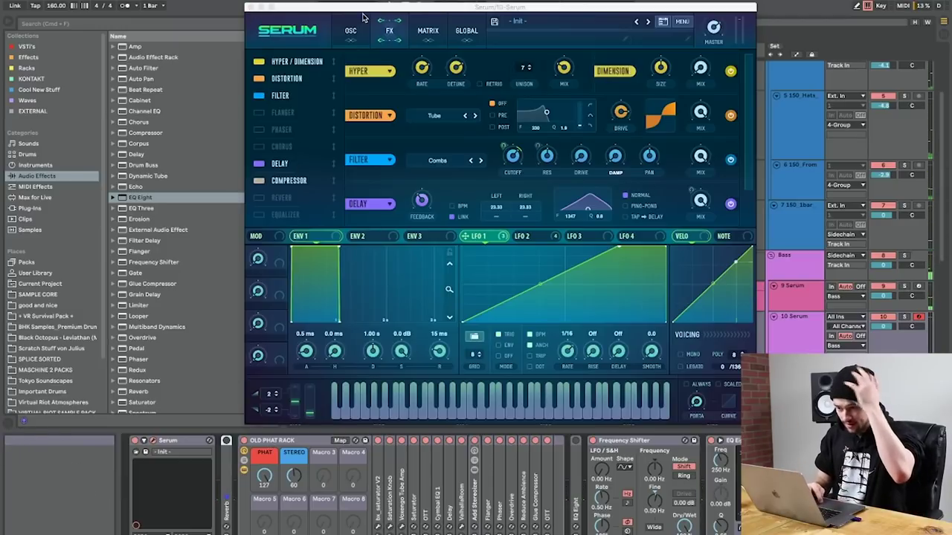
pyautogui.click(251, 7)
pyautogui.click(303, 327)
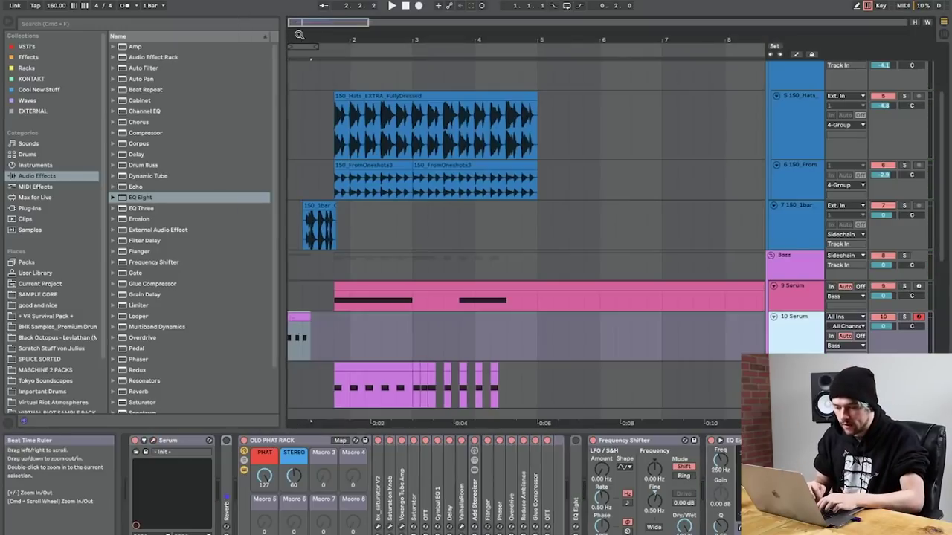
# Step: Unfold the 17 Audio track in the Samples group and increase its height
pyautogui.scroll(-8, 303, 327)
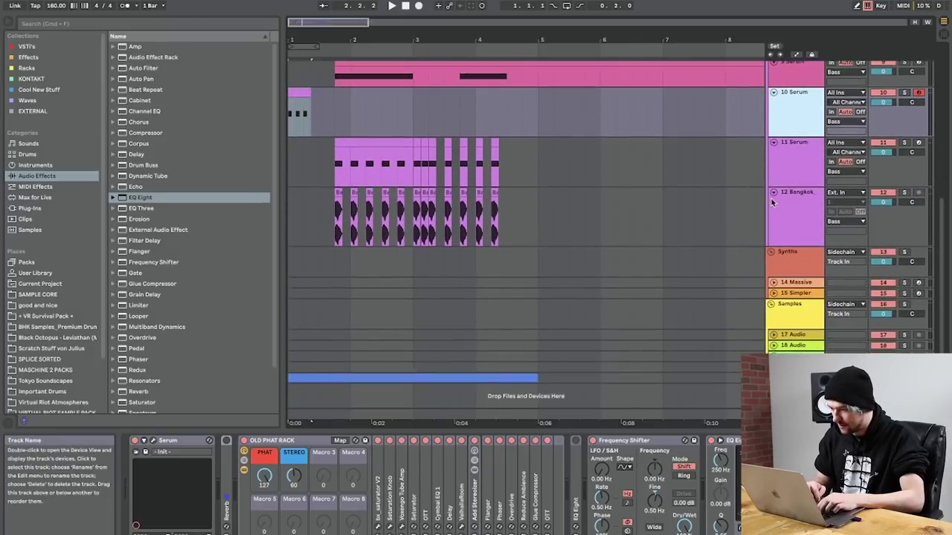
pyautogui.click(788, 335)
pyautogui.click(774, 336)
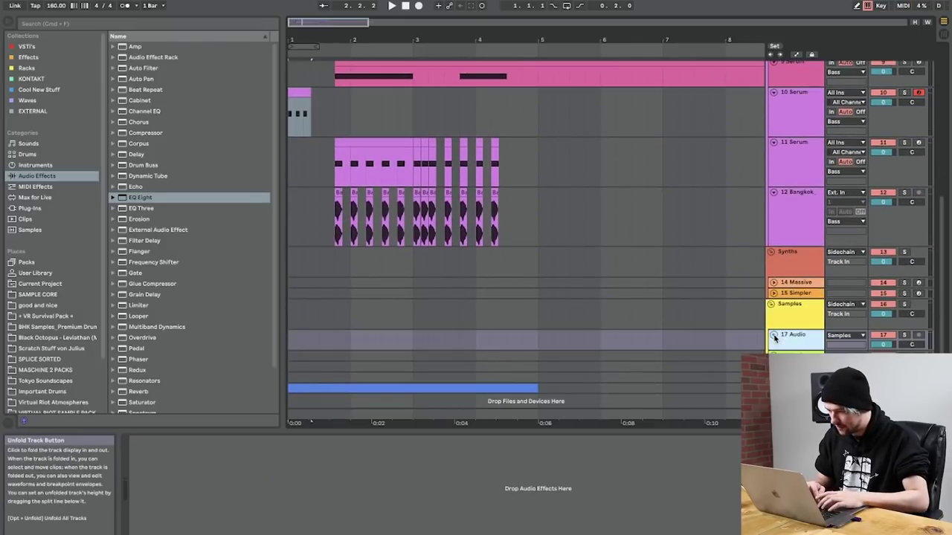
pyautogui.moveTo(798, 349); pyautogui.dragTo(798, 379)
# Step: Open the SAMPLE CORE folder in the browser and sort its sample packs by name in ascending order
pyautogui.click(37, 294)
pyautogui.scroll(-10, 199, 309)
pyautogui.scroll(15, 198, 309)
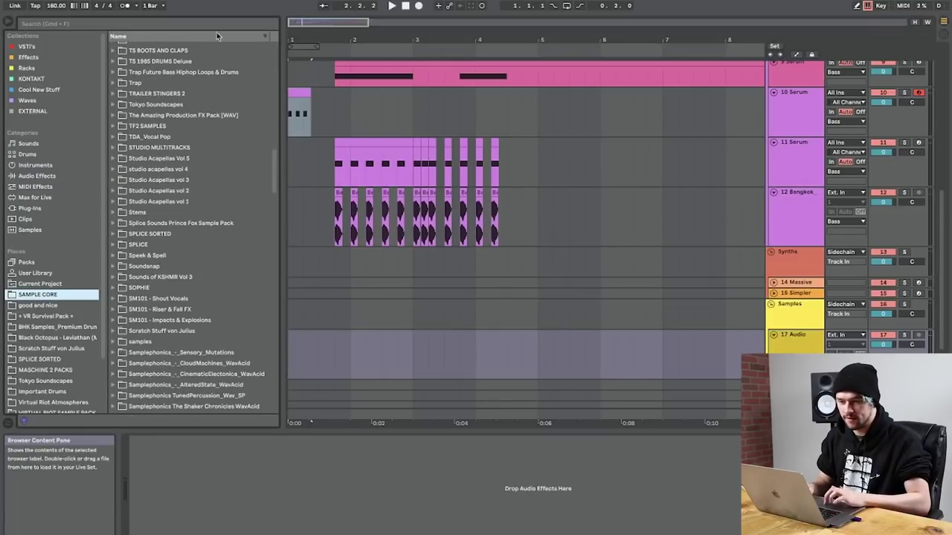
pyautogui.scroll(20, 201, 164)
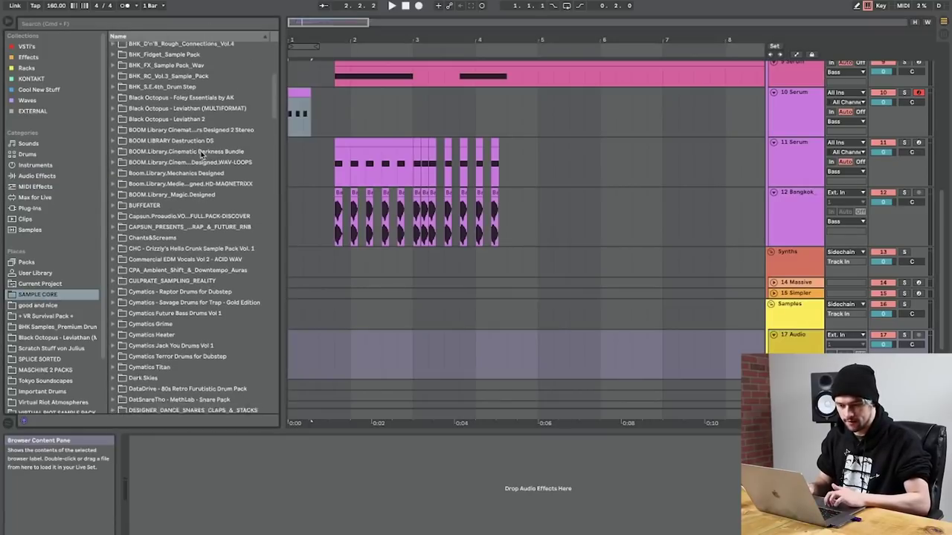
# Step: Expand a Cymatics pack in SAMPLE CORE down to its one-shot sample folders
pyautogui.click(168, 223)
pyautogui.press('Down')
pyautogui.press('Down')
pyautogui.press('Up')
pyautogui.press('Down')
pyautogui.press('Down')
pyautogui.press('Up')
pyautogui.press('Up')
pyautogui.press('Up')
pyautogui.press('Up')
pyautogui.press('Right')
pyautogui.press('Down')
pyautogui.press('Down')
pyautogui.press('Right')
pyautogui.press('Down')
pyautogui.press('Down')
pyautogui.press('Right')
# Step: Open the brass one-shot folder of the Cymatics pack in SAMPLE CORE and preview some of its samples
pyautogui.scroll(-3, 188, 294)
pyautogui.click(188, 294)
pyautogui.scroll(-2, 189, 295)
pyautogui.click(200, 337)
pyautogui.scroll(-5, 200, 338)
pyautogui.click(200, 338)
pyautogui.press('Up')
pyautogui.press('Up')
# Step: Audition Cymatics brass one-shots 29 down to 24 and place Brass One Shot 24 - E on the 17 Audio track
pyautogui.click(219, 283)
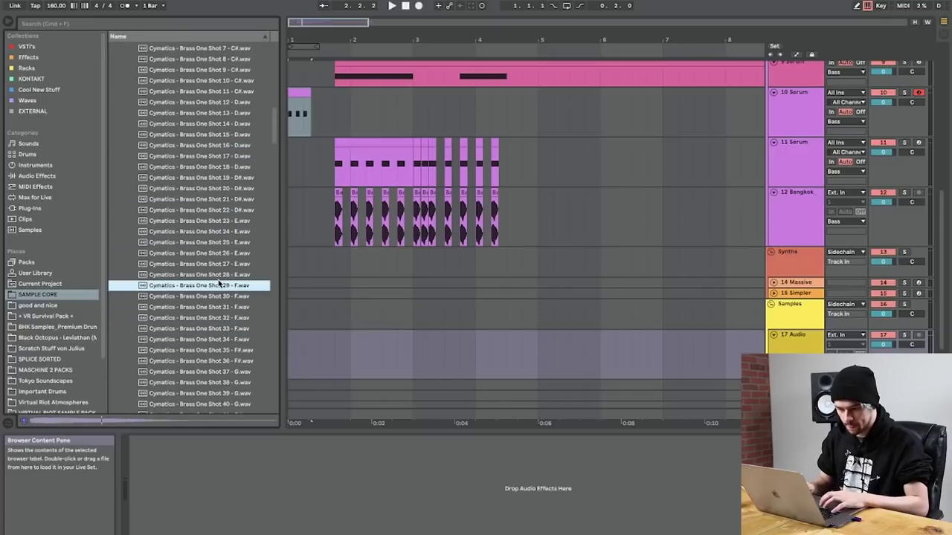
pyautogui.press('Up')
pyautogui.press('Up')
pyautogui.press('Up')
pyautogui.press('Up')
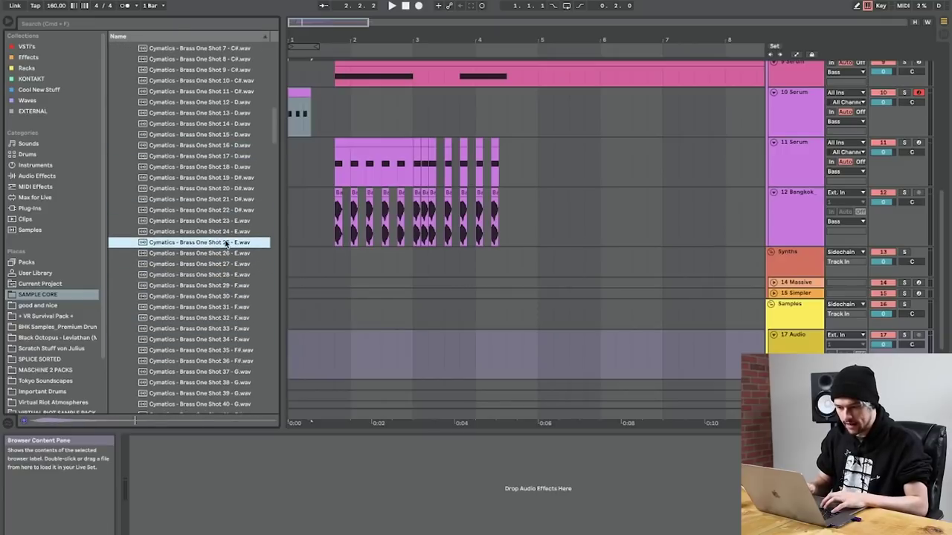
pyautogui.press('Up')
pyautogui.moveTo(226, 233); pyautogui.dragTo(397, 366)
# Step: Play the arrangement, move the Brass One Shot 24 clip to the start of bar 1 and open its sample settings
pyautogui.click(293, 343)
pyautogui.press('space')
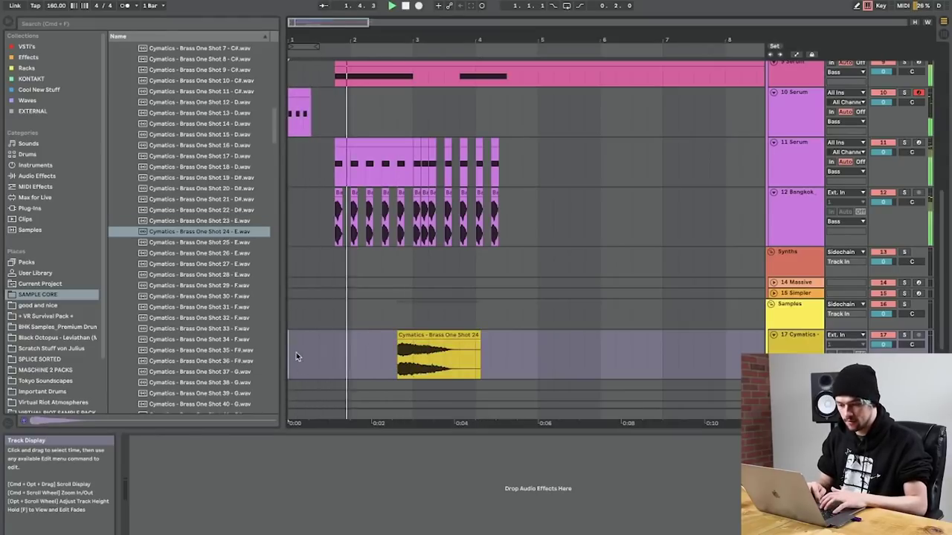
pyautogui.press('space')
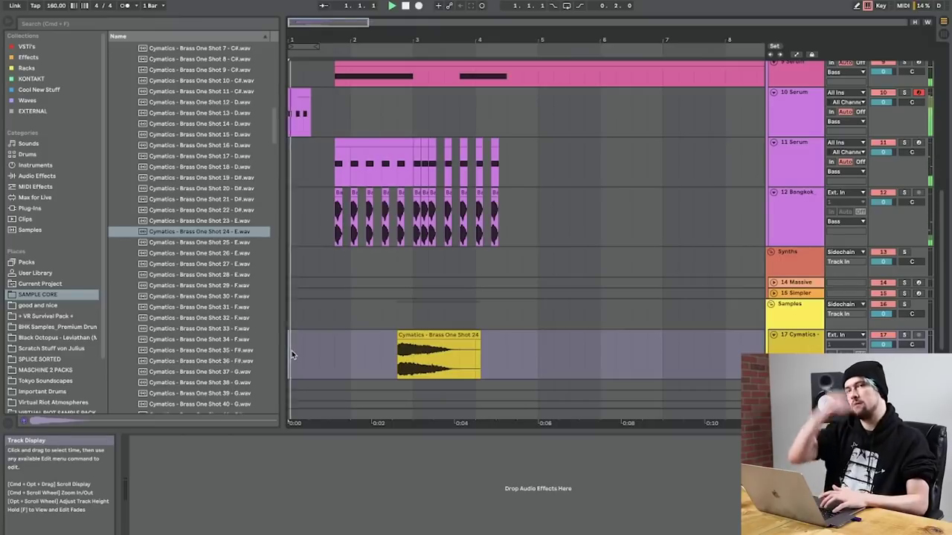
pyautogui.moveTo(428, 336); pyautogui.dragTo(320, 337)
pyautogui.doubleClick(319, 337)
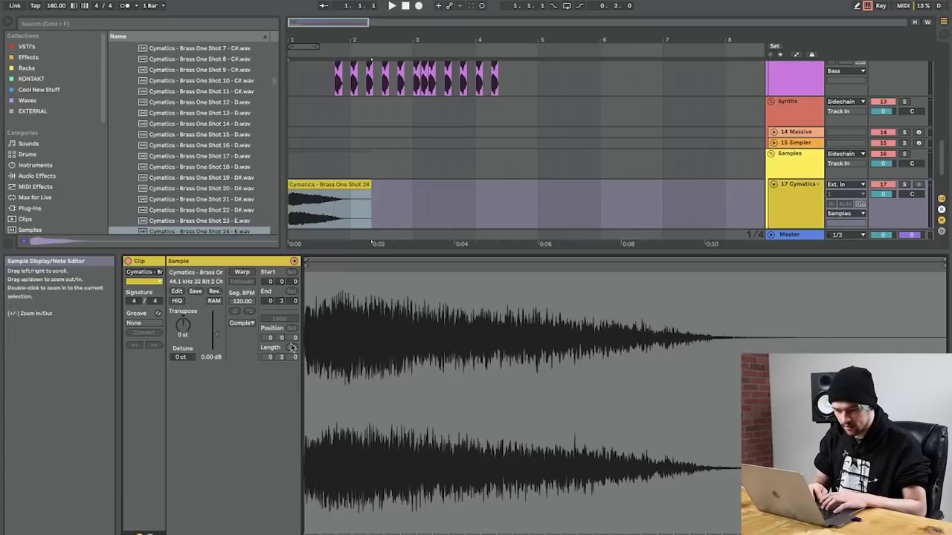
# Step: Arrange Brass One Shot 24 as two 1/16-note slices followed by the full clip, and adjust the second slice's transposition
pyautogui.press('+')
pyautogui.moveTo(299, 40); pyautogui.dragTo(299, 75)
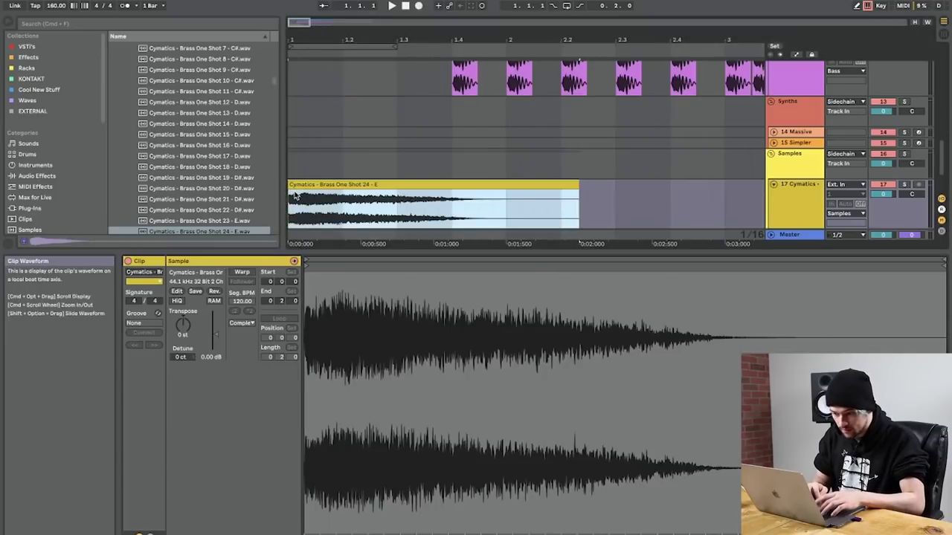
pyautogui.moveTo(301, 186); pyautogui.dragTo(381, 189)
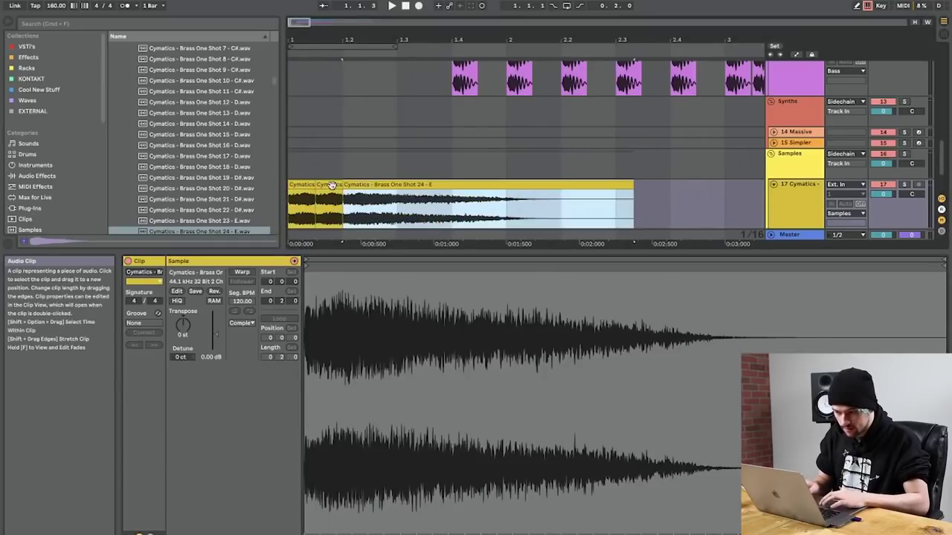
pyautogui.click(334, 186)
pyautogui.click(182, 336)
pyautogui.click(300, 184)
pyautogui.press('space')
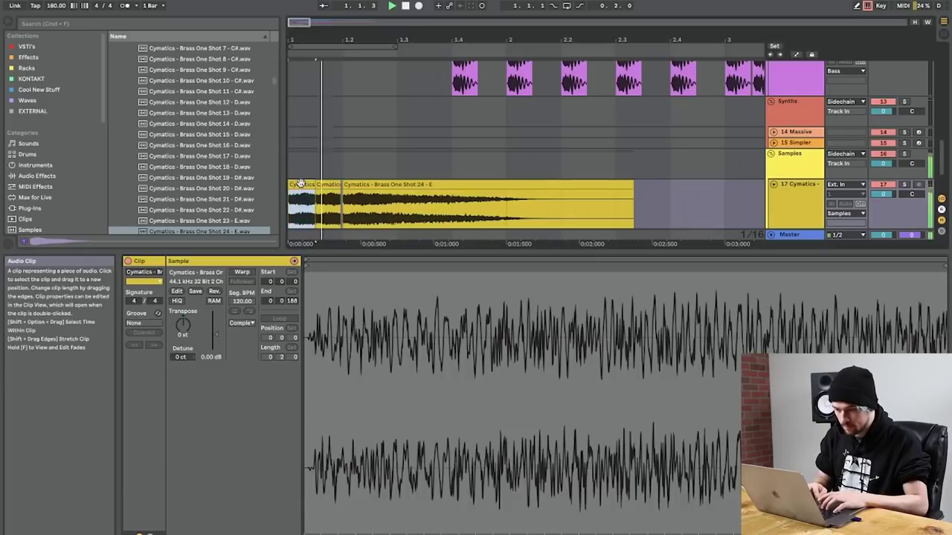
# Step: Split the third Brass One Shot 24 clip, delete its tail and add a long fade-out to the remainder
pyautogui.click(376, 211)
pyautogui.press('super+e')
pyautogui.click(377, 184)
pyautogui.press('Delete')
pyautogui.moveTo(367, 183); pyautogui.dragTo(384, 190)
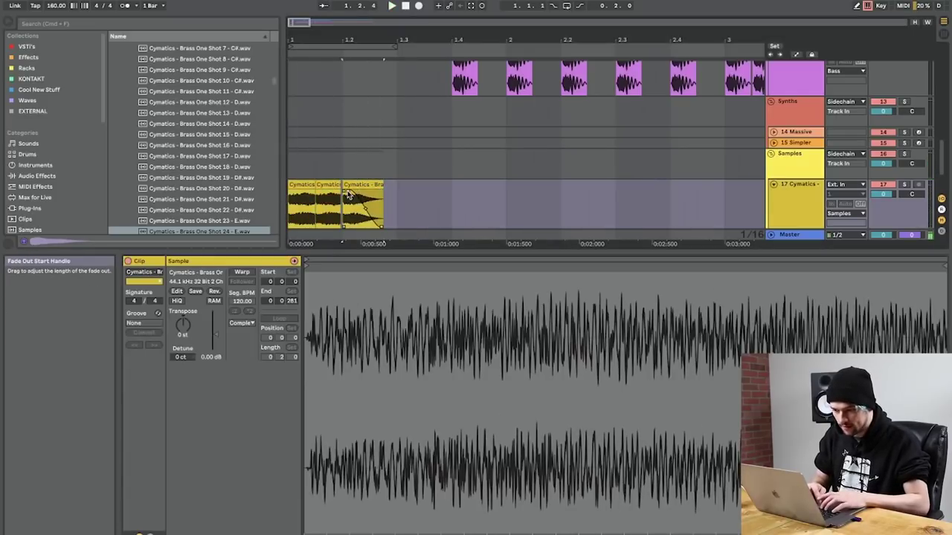
pyautogui.click(299, 189)
pyautogui.press('space')
# Step: Extend the end of the third Brass One Shot 24 clip to 1.3 and play the phrase
pyautogui.moveTo(383, 184); pyautogui.dragTo(398, 184)
pyautogui.click(308, 184)
pyautogui.press('space')
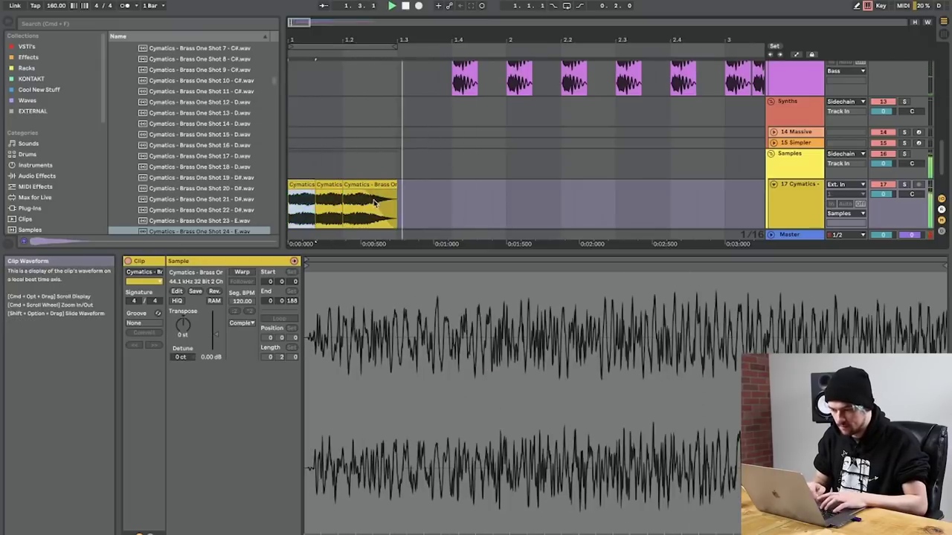
# Step: Add EQ Eight to the 17 Cymatics track and shape a 495 Hz cut of -6.82 dB during playback
pyautogui.press('super+t')
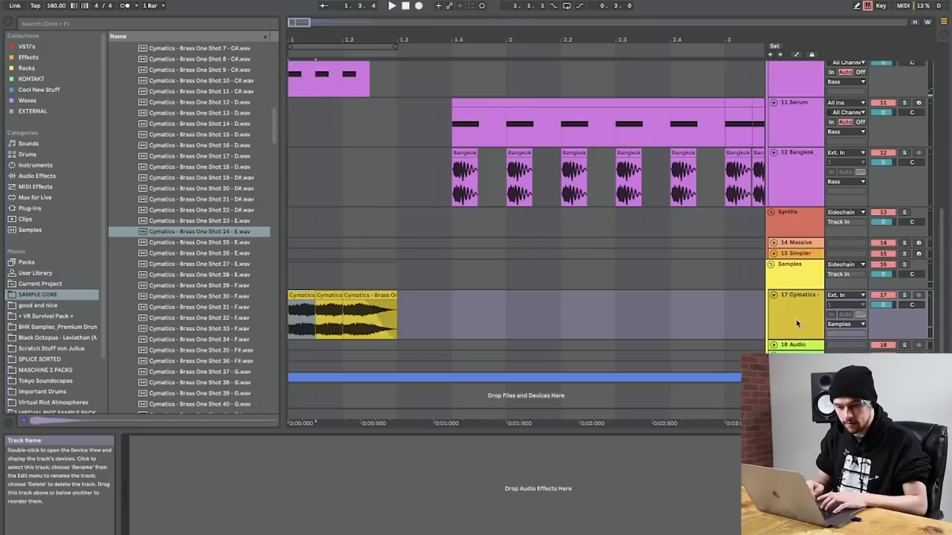
pyautogui.click(60, 176)
pyautogui.click(149, 198)
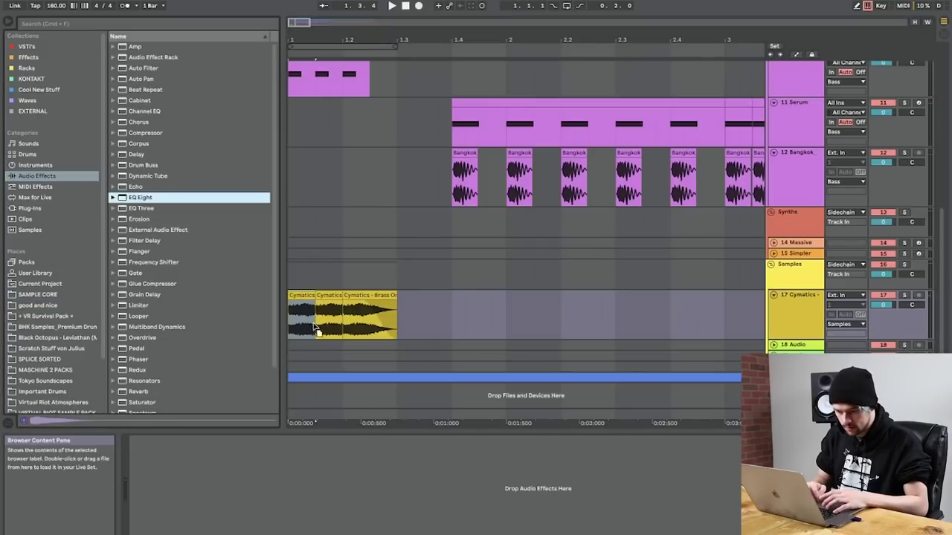
pyautogui.press('Return')
pyautogui.click(169, 534)
pyautogui.press('space')
pyautogui.moveTo(244, 483); pyautogui.dragTo(267, 499)
pyautogui.press('space')
pyautogui.press('space')
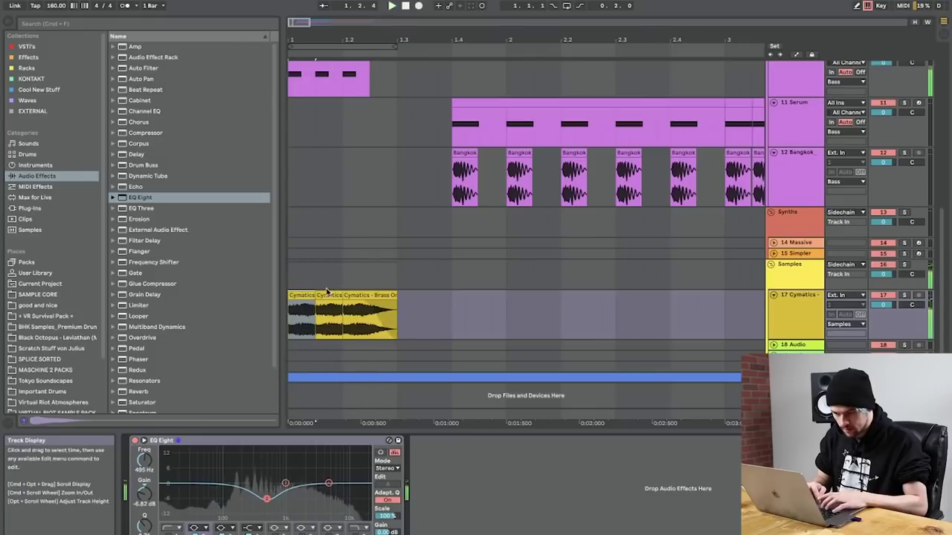
# Step: Lengthen the fade-outs on the first two brass slices of the 17 Cymatics track while checking them in playback
pyautogui.click(308, 295)
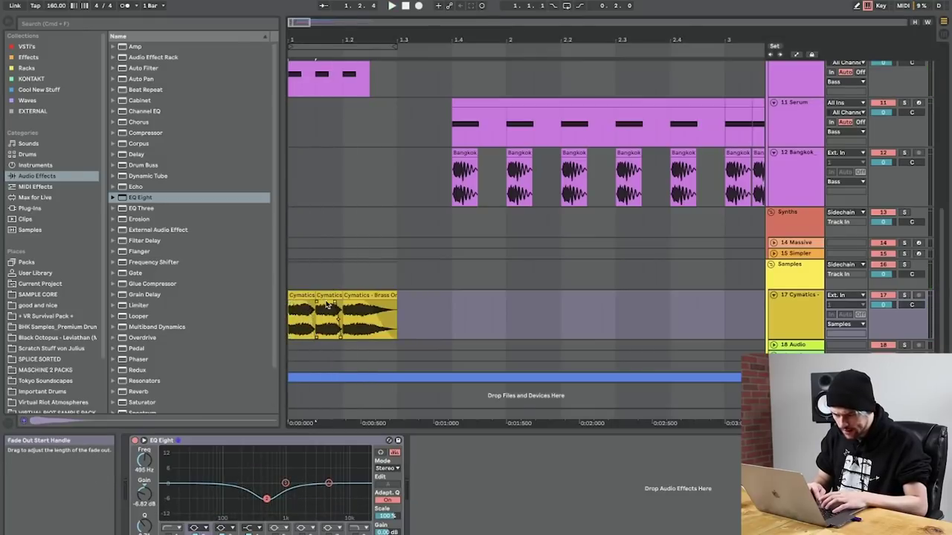
pyautogui.click(300, 307)
pyautogui.press('space')
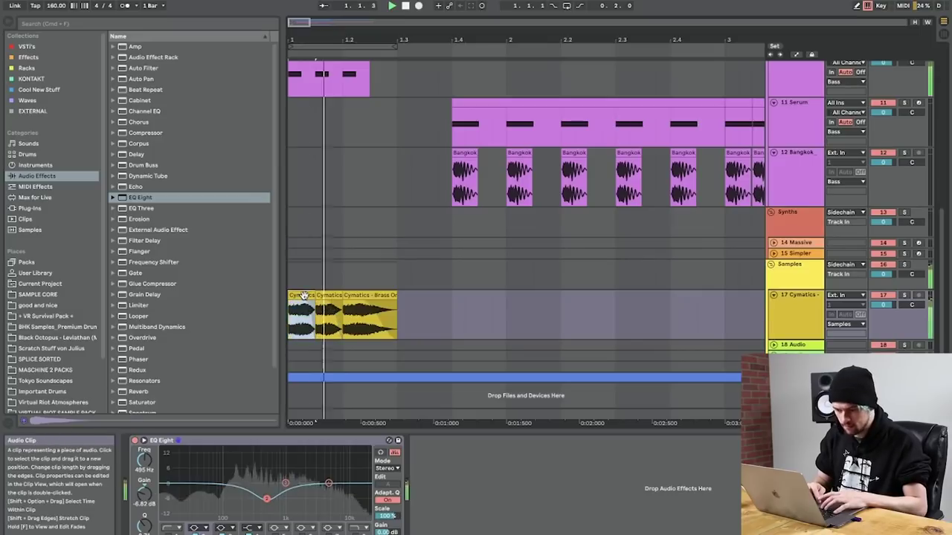
pyautogui.moveTo(294, 303); pyautogui.dragTo(308, 303)
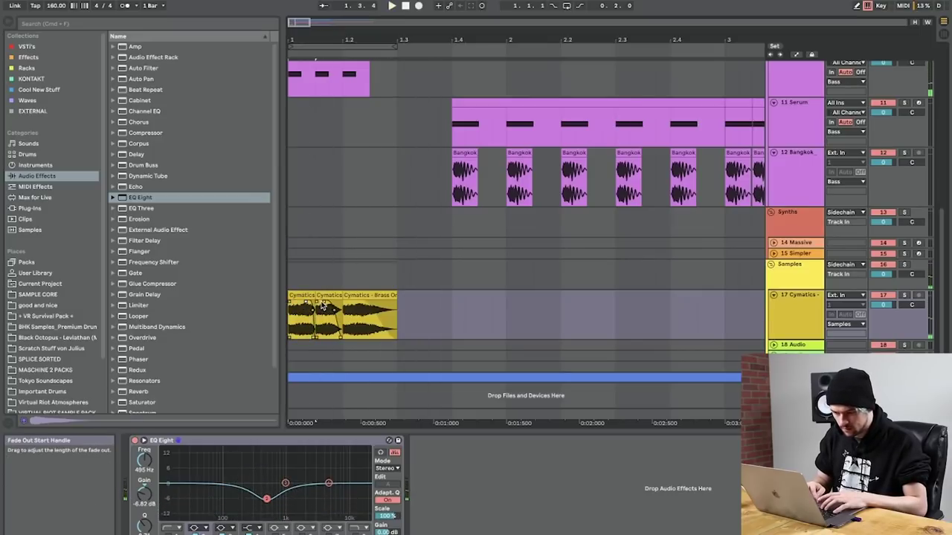
# Step: Unfold the 18 Audio track in the Samples group
pyautogui.click(771, 322)
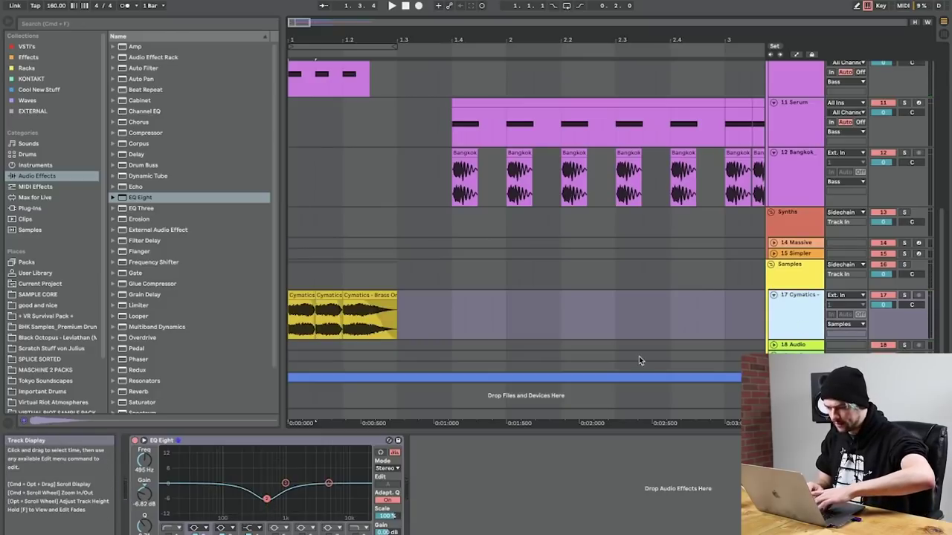
pyautogui.scroll(-1, 846, 297)
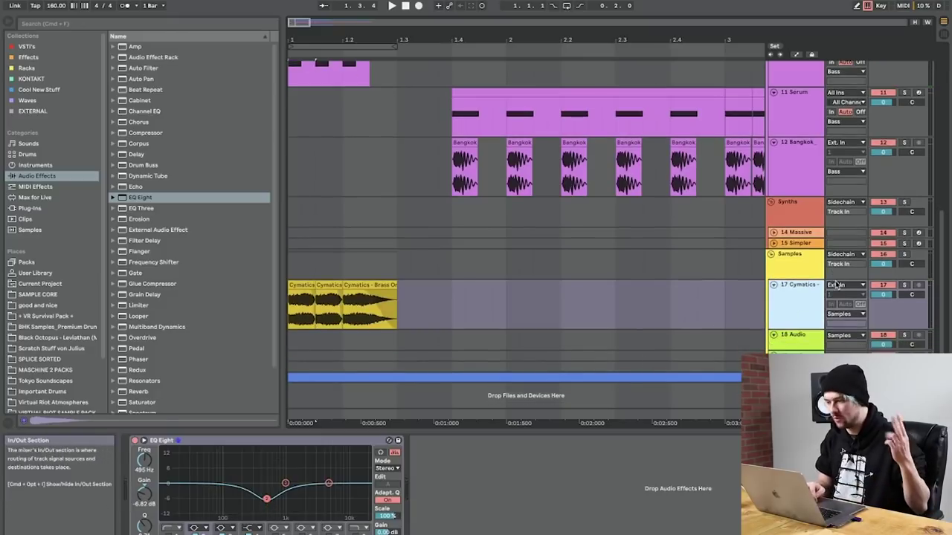
pyautogui.press('super+t')
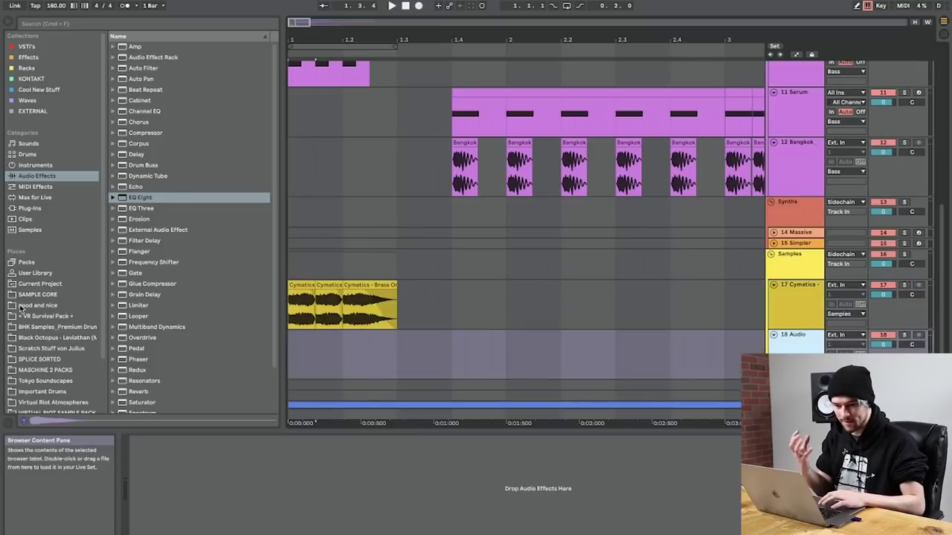
# Step: Audition brass one-shots 24 to 28 in SAMPLE CORE and place Brass One Shot 27 - E at the start of 18 Audio
pyautogui.click(43, 296)
pyautogui.click(201, 232)
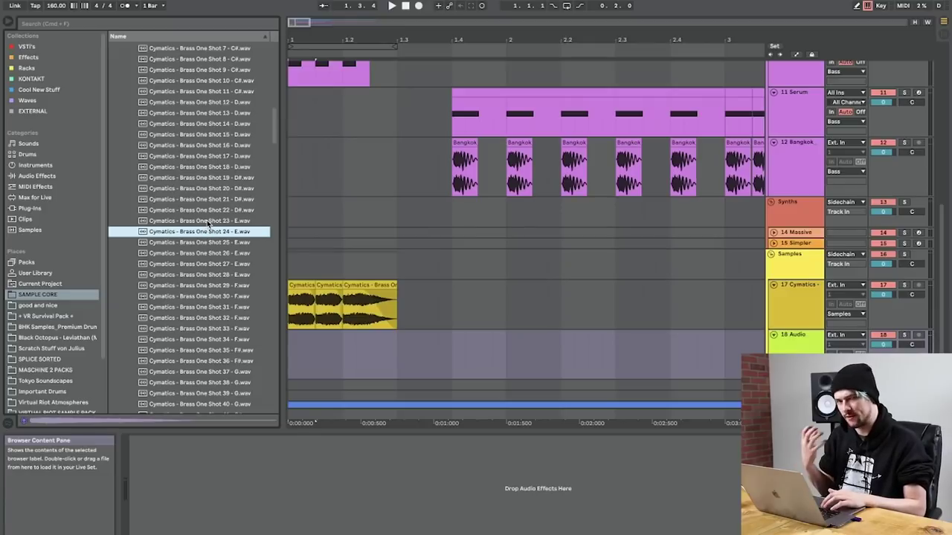
pyautogui.click(221, 241)
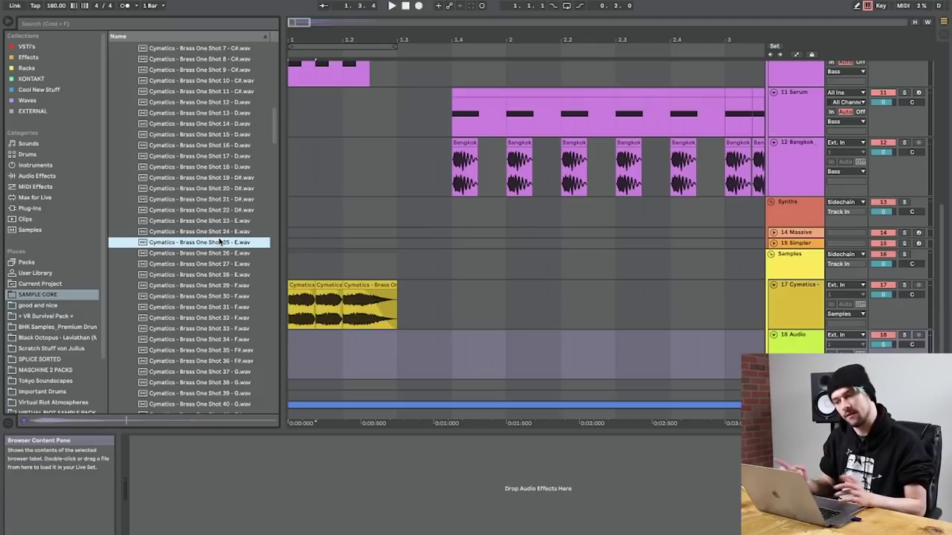
pyautogui.press('Down')
pyautogui.press('Down')
pyautogui.press('Down')
pyautogui.press('Up')
pyautogui.moveTo(229, 265); pyautogui.dragTo(293, 350)
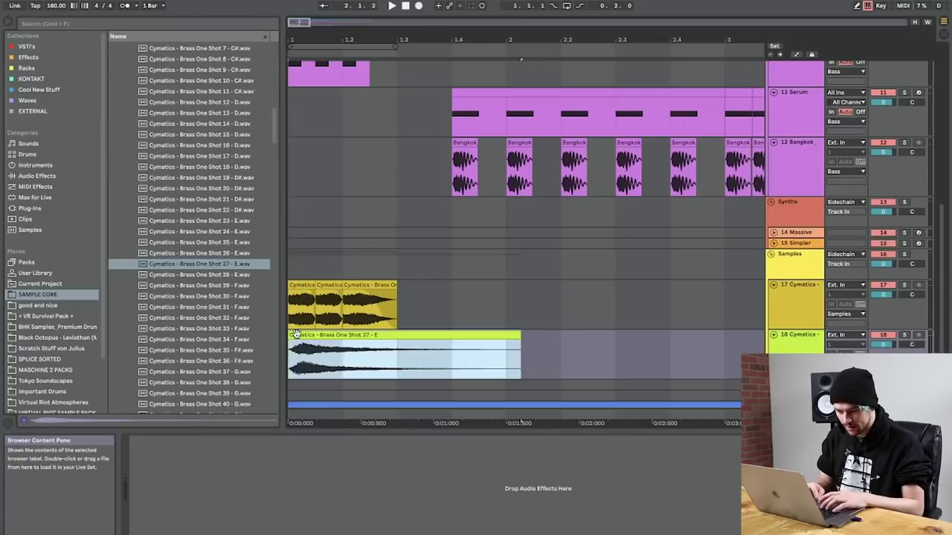
# Step: Solo the 18 Cymatics track, trim the attack off the Brass One Shot 27 clip and align it to bar 1
pyautogui.click(905, 335)
pyautogui.press('space')
pyautogui.click(293, 337)
pyautogui.moveTo(307, 336); pyautogui.dragTo(303, 336)
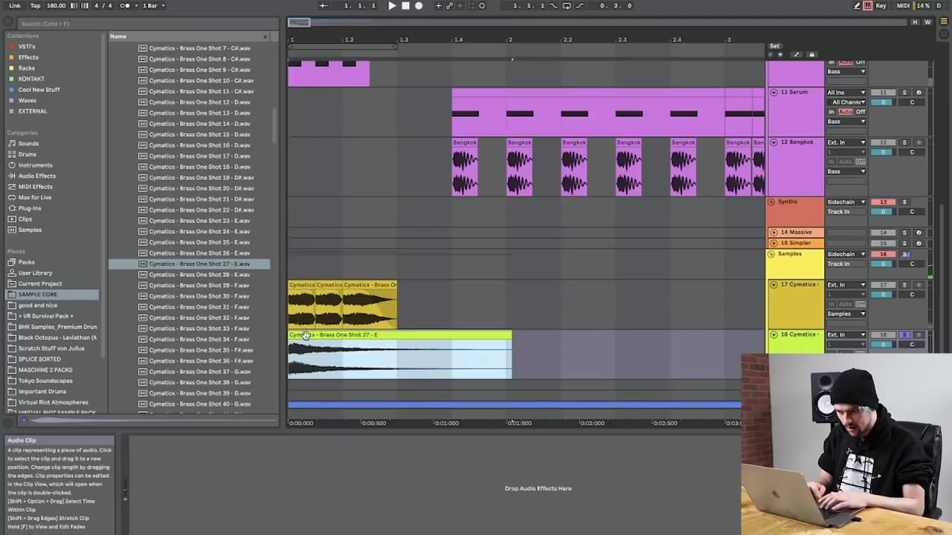
pyautogui.moveTo(299, 40); pyautogui.dragTo(303, 336)
# Step: Split the Brass One Shot 27 clip at 1.1.3, duplicate the first slice twice and transpose the second slice to 1 st
pyautogui.click(393, 353)
pyautogui.press('super+e')
pyautogui.click(378, 335)
pyautogui.press('super+d')
pyautogui.press('super+d')
pyautogui.doubleClick(472, 335)
pyautogui.moveTo(183, 325); pyautogui.dragTo(183, 321)
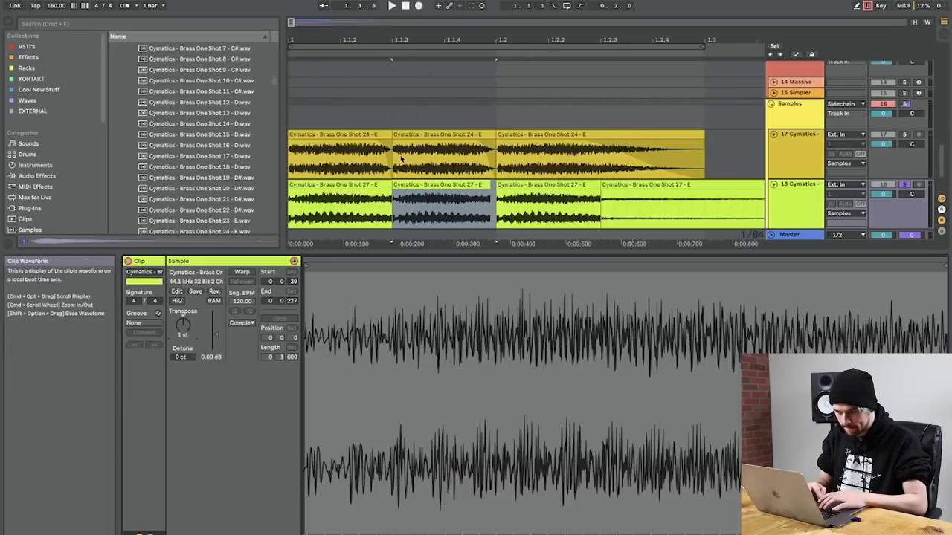
# Step: Play the sliced brass on 18 Cymatics, then unsolo the track to hear it in the mix
pyautogui.click(402, 159)
pyautogui.click(366, 183)
pyautogui.press('space')
pyautogui.click(904, 185)
pyautogui.press('space')
# Step: Delete the leftover tail on 18 Cymatics, extend the third slice to 1.3 and give it a long fade-out
pyautogui.click(633, 197)
pyautogui.press('Delete')
pyautogui.moveTo(600, 189); pyautogui.dragTo(512, 197)
pyautogui.press('space')
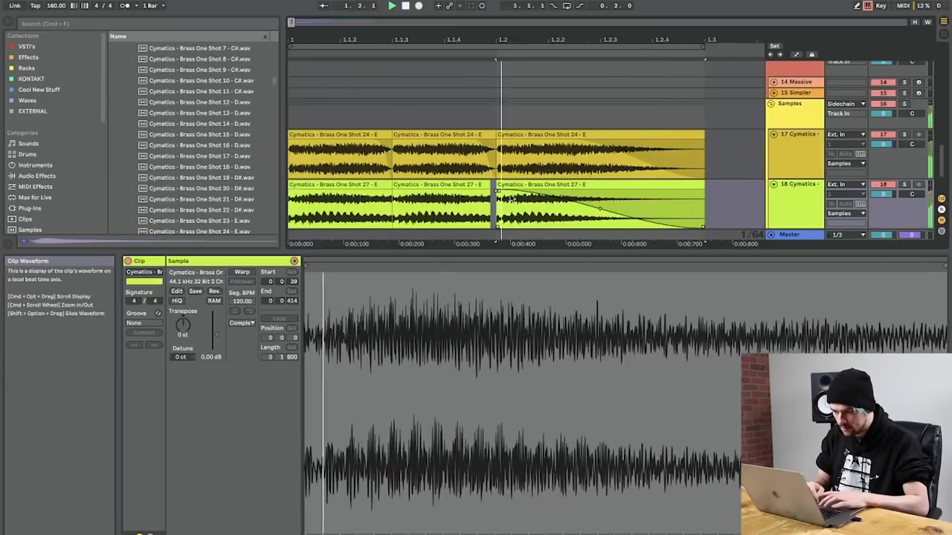
# Step: Add short fade-outs to the first two Brass One Shot 27 slices and leave the sample view
pyautogui.click(384, 199)
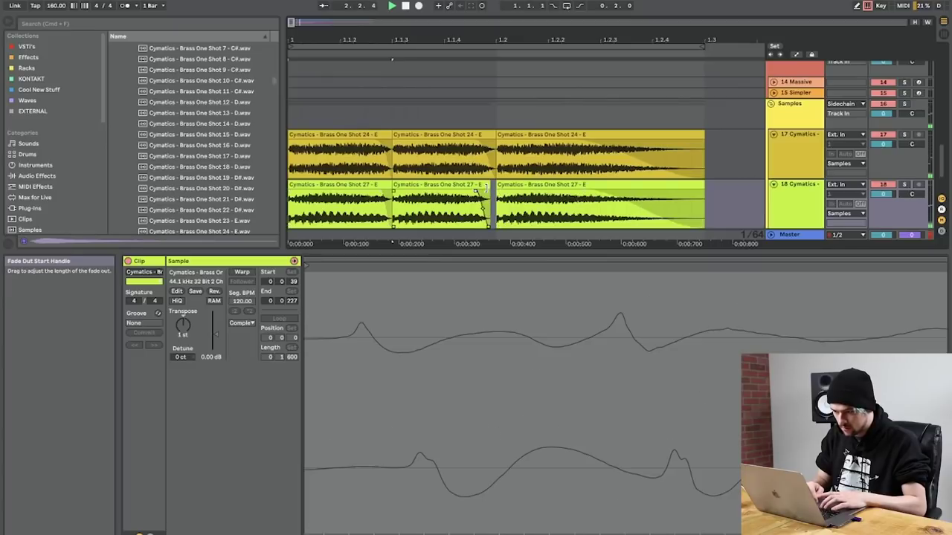
pyautogui.click(476, 195)
pyautogui.hotkey('shift', 'Tab')
# Step: Set the output of the LFO 1 to Mast.Tun modulation in the 9 Serum synth to 38 and close Serum
pyautogui.scroll(10, 576, 225)
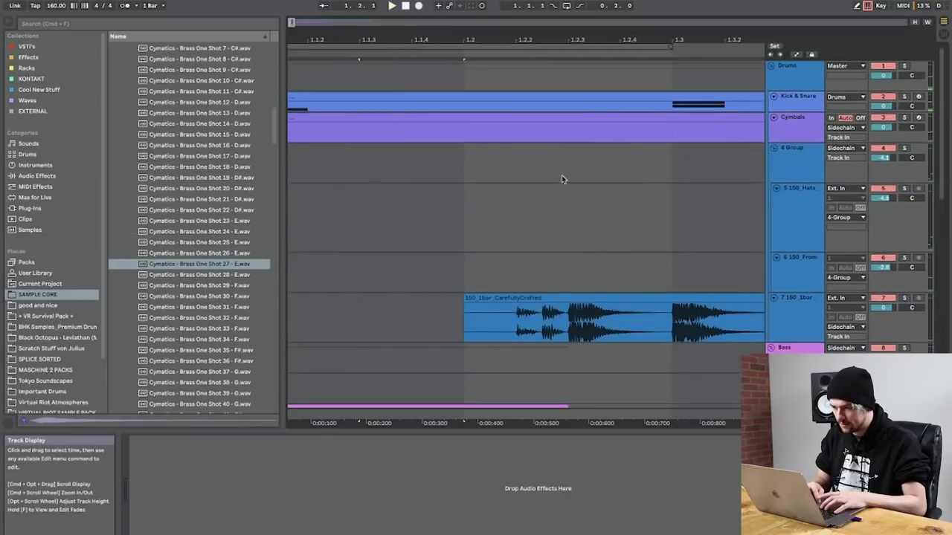
pyautogui.moveTo(529, 44); pyautogui.dragTo(494, 9)
pyautogui.scroll(-4, 496, 268)
pyautogui.click(581, 238)
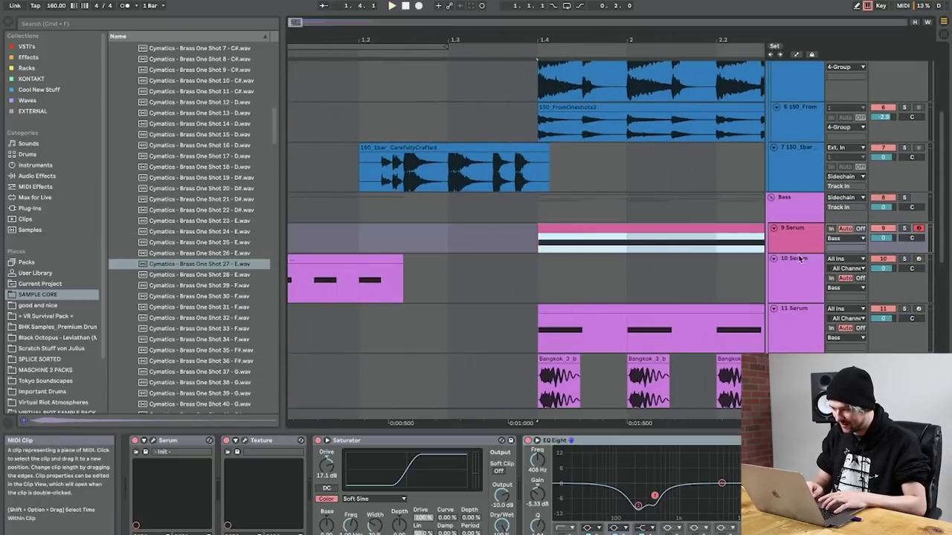
pyautogui.click(157, 444)
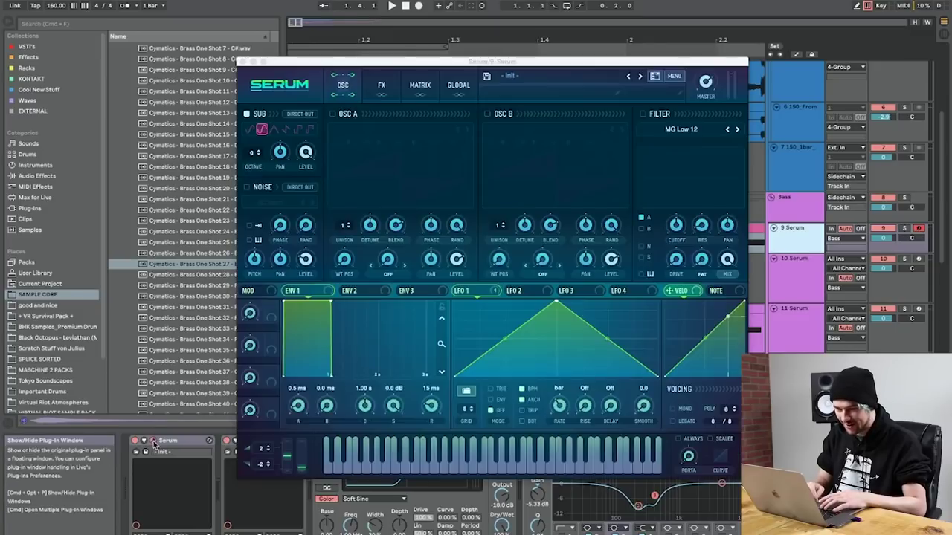
pyautogui.click(420, 85)
pyautogui.moveTo(691, 130)
pyautogui.mouseDown()
pyautogui.moveTo(667, 131)
pyautogui.moveTo(676, 129)
pyautogui.mouseUp()
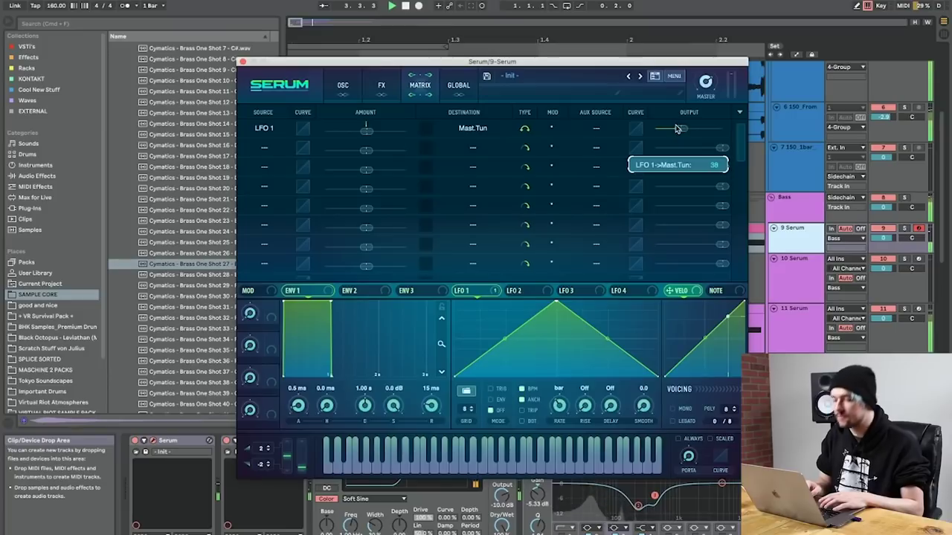
pyautogui.click(243, 62)
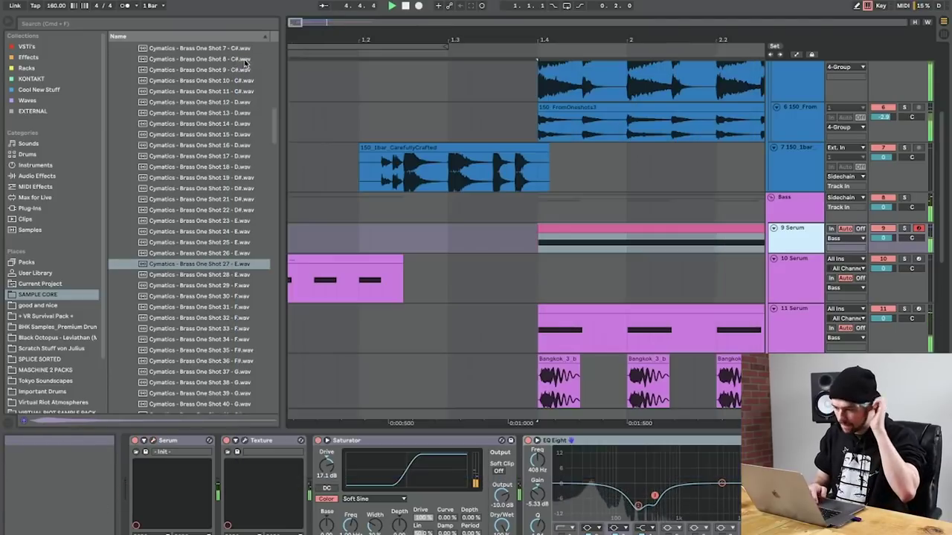
# Step: Solo the 9 Serum track and play its bass clip
pyautogui.click(630, 227)
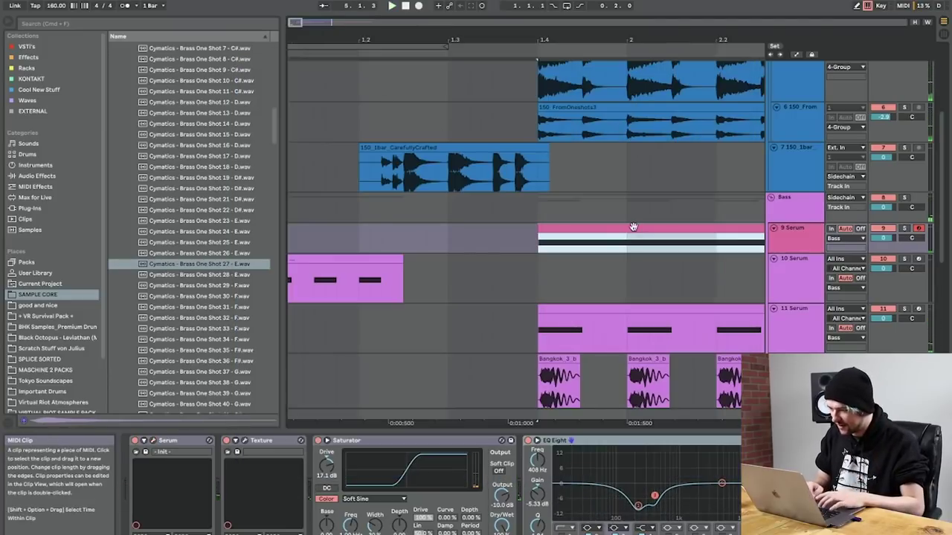
pyautogui.click(904, 229)
pyautogui.press('space')
pyautogui.press('space')
pyautogui.press('space')
# Step: Set the EQ Eight cuts on 9 Serum to -4.83 dB at 225 Hz and -6.32 dB at 408 Hz during playback
pyautogui.moveTo(638, 506); pyautogui.dragTo(639, 495)
pyautogui.press('space')
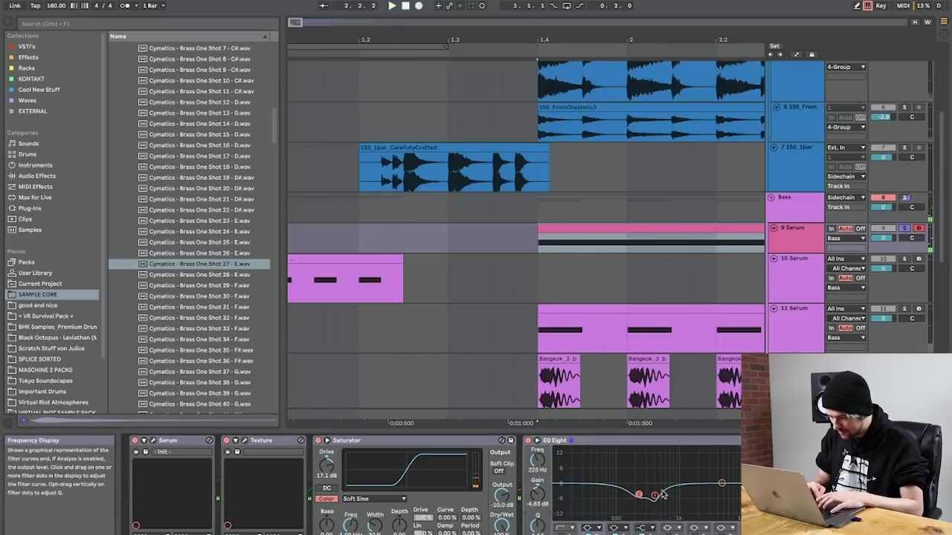
pyautogui.press('space')
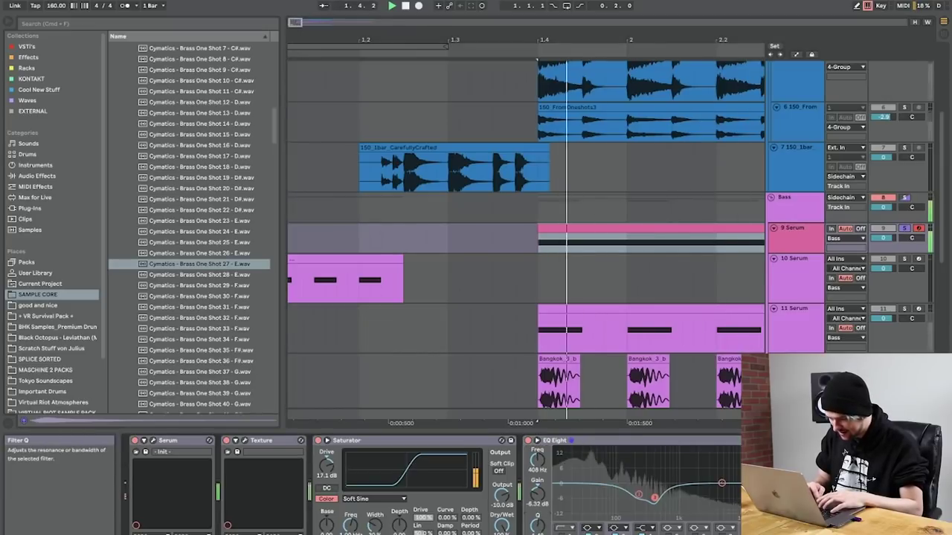
pyautogui.moveTo(601, 38); pyautogui.dragTo(601, 16)
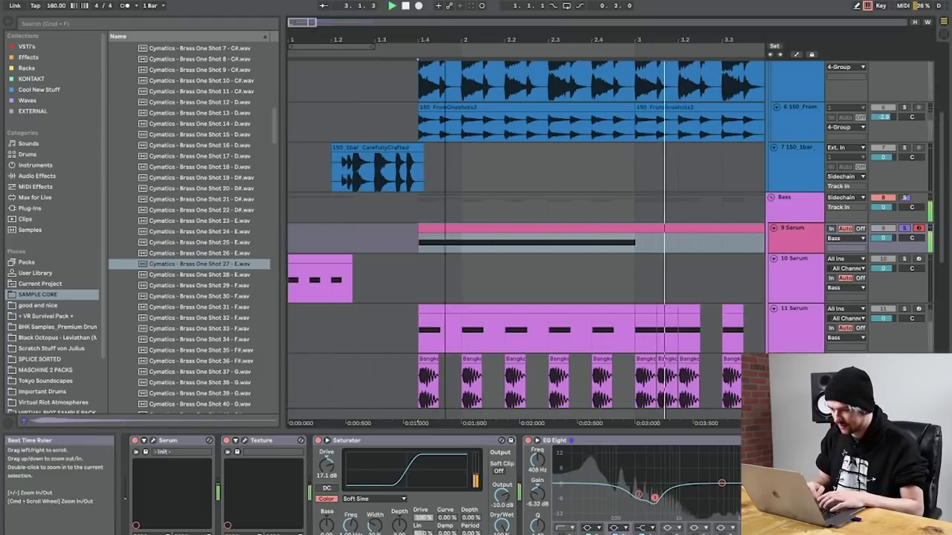
# Step: Replay the soloed 9 Serum bass clip from its start, then unsolo and select the track
pyautogui.hscroll(3, 498, 240)
pyautogui.scroll(-1, 497, 241)
pyautogui.moveTo(451, 39); pyautogui.dragTo(388, 40)
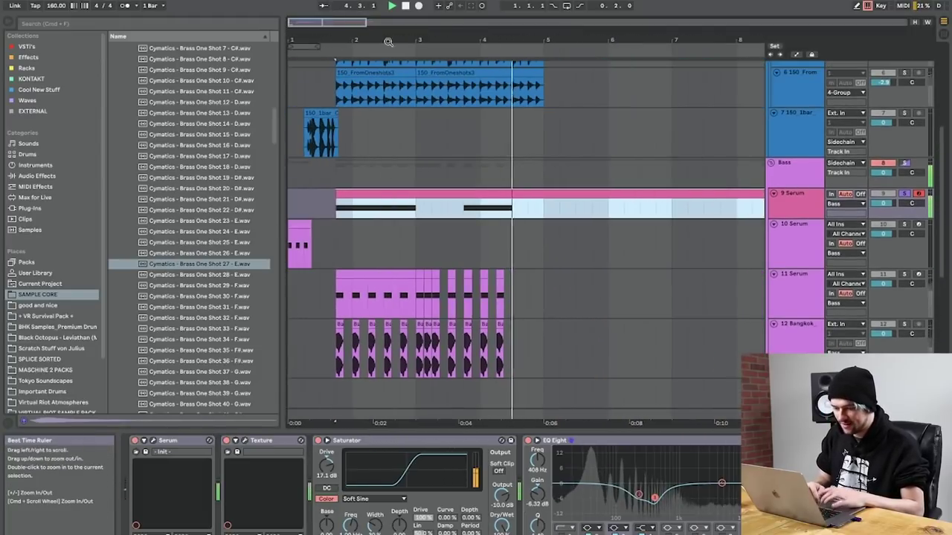
pyautogui.press('space')
pyautogui.click(344, 209)
pyautogui.click(337, 209)
pyautogui.press('space')
pyautogui.scroll(2, 337, 211)
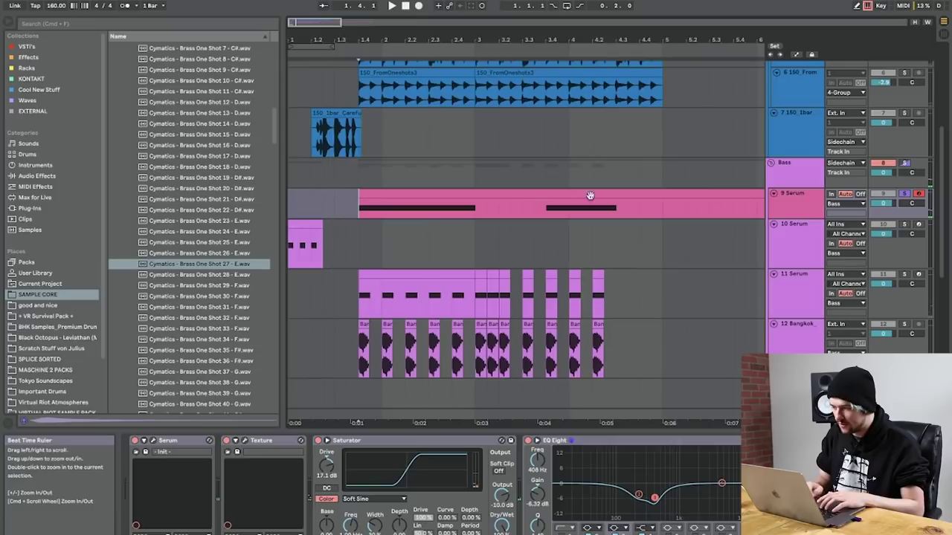
pyautogui.click(811, 182)
pyautogui.click(808, 193)
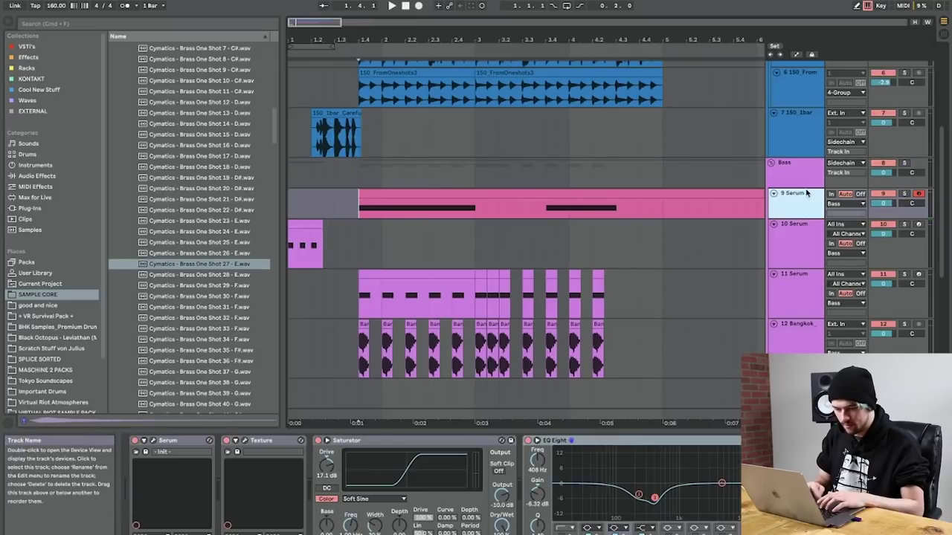
# Step: Enable the AC hum1 noise in the 9 Serum synth and modulate its level with LFO 2 at a 1/8 rate
pyautogui.click(155, 443)
pyautogui.press('space')
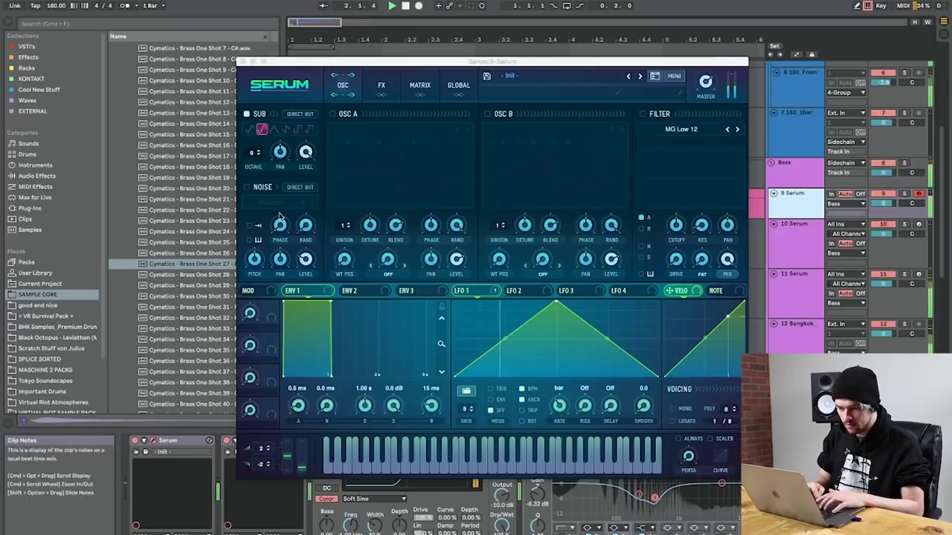
pyautogui.click(513, 288)
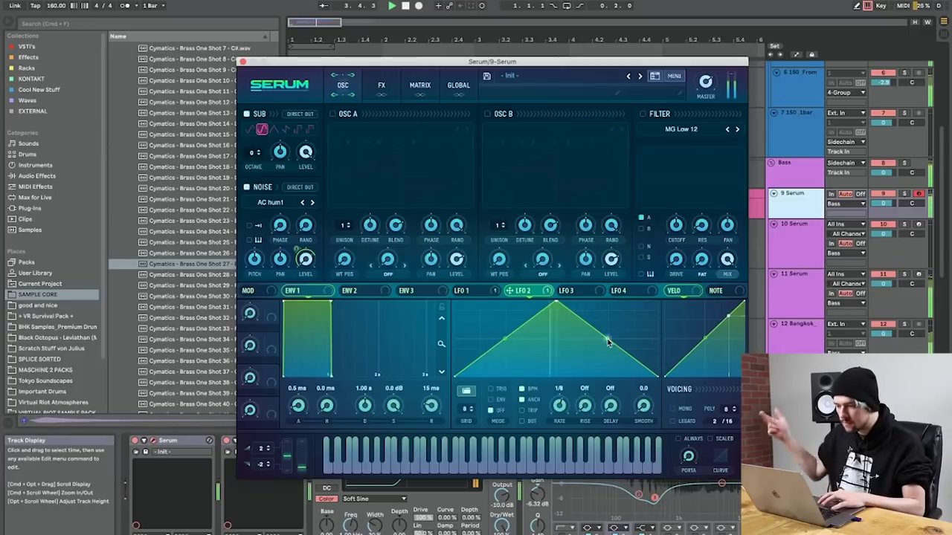
# Step: Curve both slopes of the LFO 2 shape, set its Noise Level modulation amount to 58 and close Serum
pyautogui.moveTo(607, 338); pyautogui.dragTo(607, 360)
pyautogui.moveTo(503, 341); pyautogui.dragTo(504, 316)
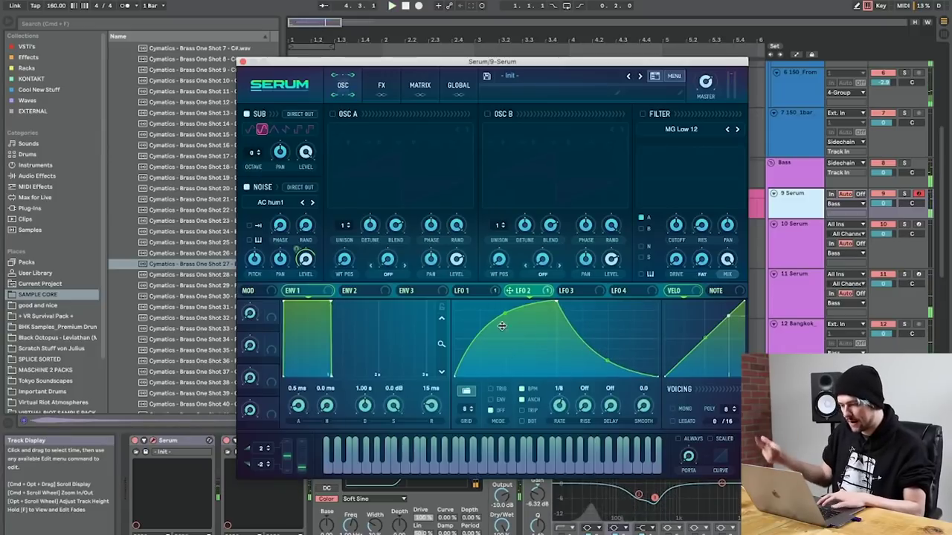
pyautogui.moveTo(301, 256); pyautogui.dragTo(282, 311)
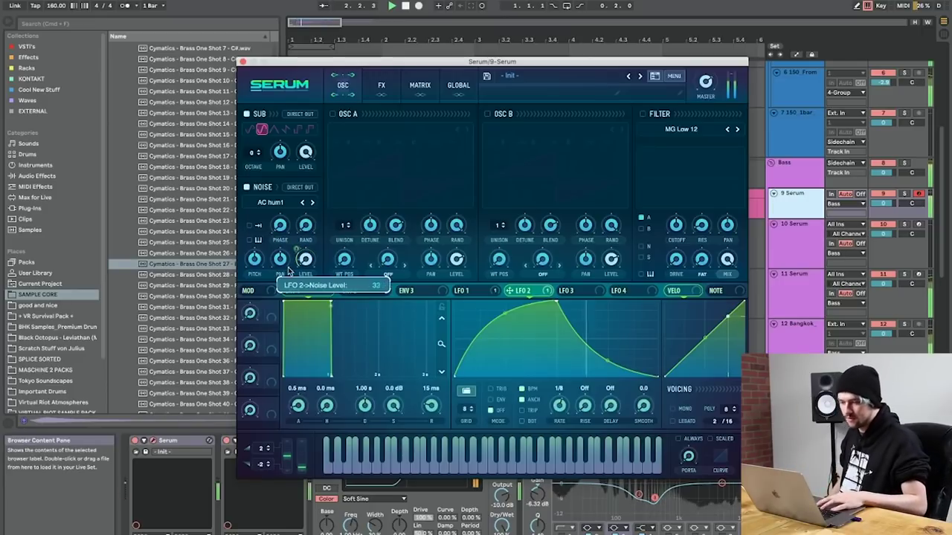
pyautogui.moveTo(292, 261); pyautogui.dragTo(296, 217)
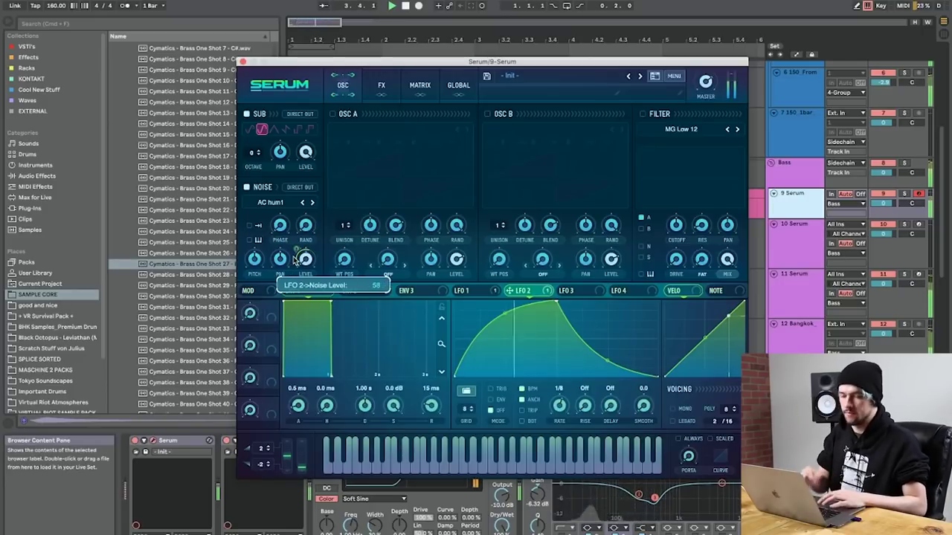
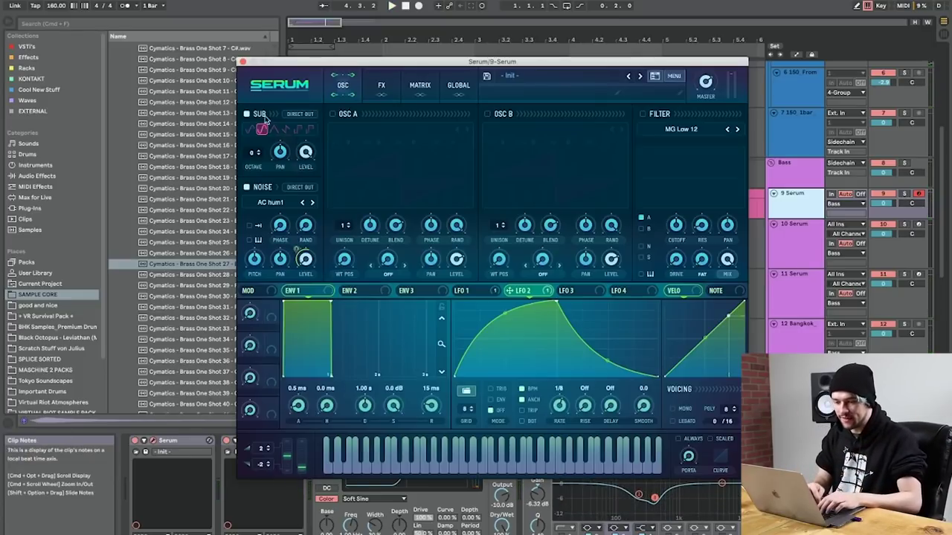
pyautogui.click(243, 63)
pyautogui.scroll(-1, 542, 252)
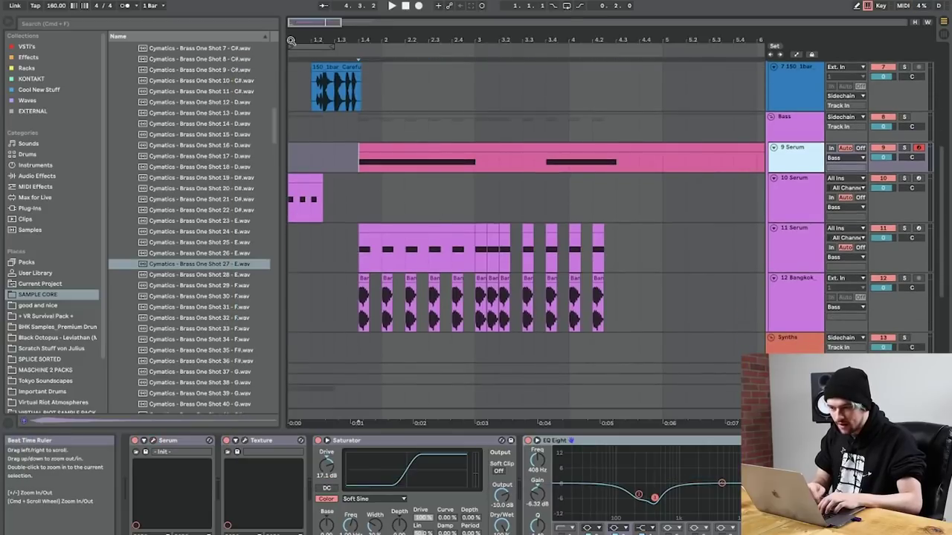
# Step: Solo the 9 Serum track and play its bass clip from the start at 1.4
pyautogui.moveTo(296, 40); pyautogui.dragTo(326, 101)
pyautogui.click(380, 160)
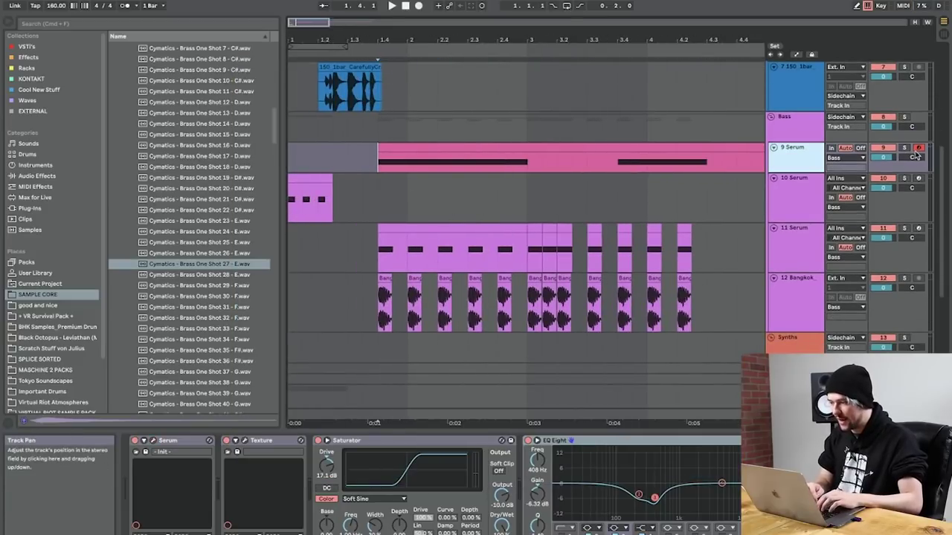
pyautogui.press('space')
pyautogui.press('space')
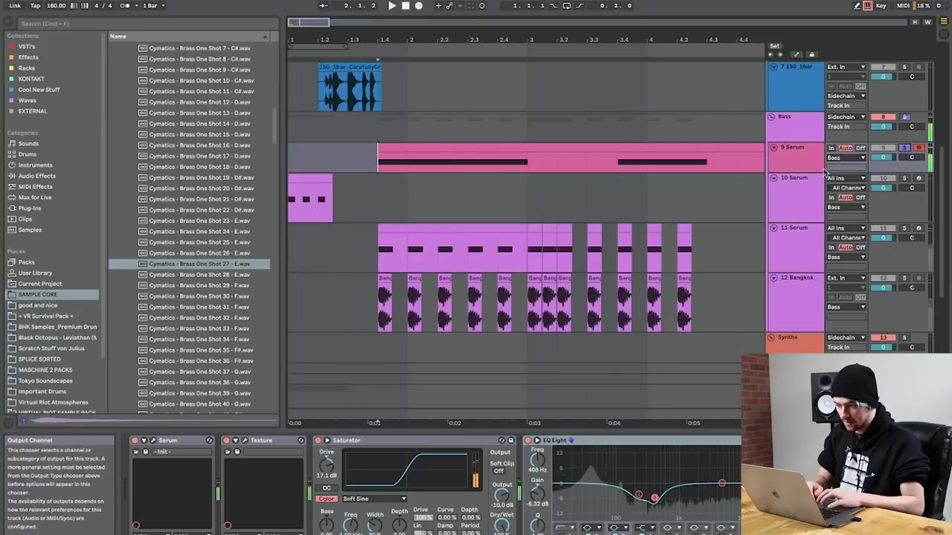
# Step: Turn down the noise level in the 9 Serum synth and set the lower EQ Eight cut to -7.81 dB at 230 Hz
pyautogui.click(153, 441)
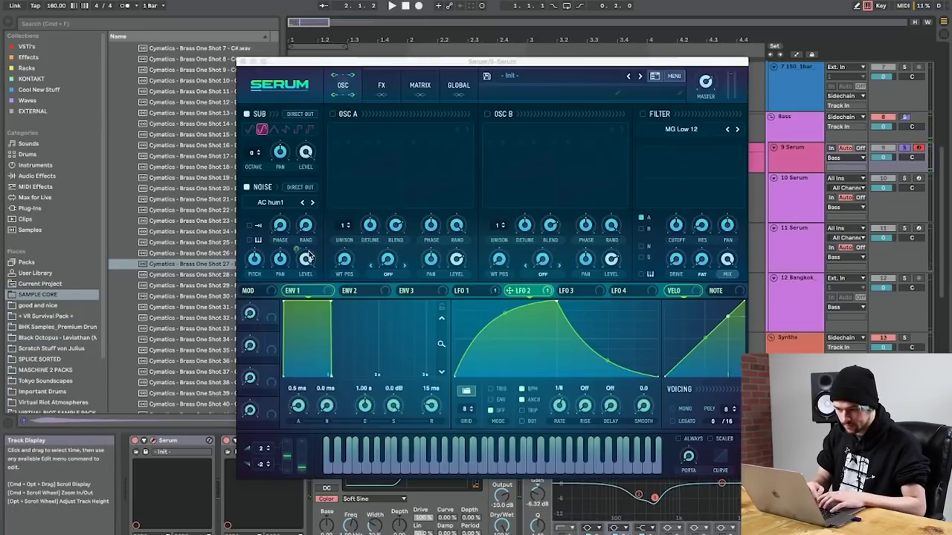
pyautogui.moveTo(307, 259); pyautogui.dragTo(300, 435)
pyautogui.press('space')
pyautogui.click(239, 62)
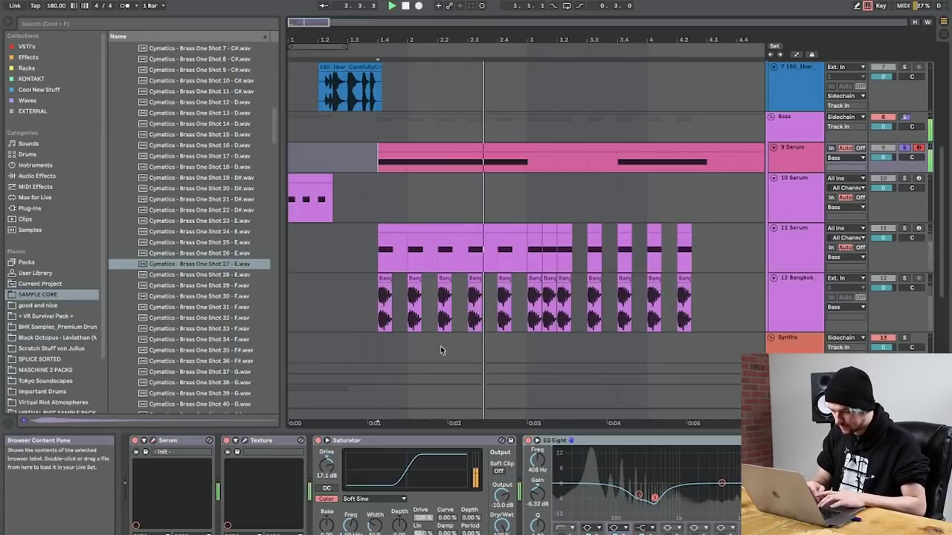
pyautogui.press('space')
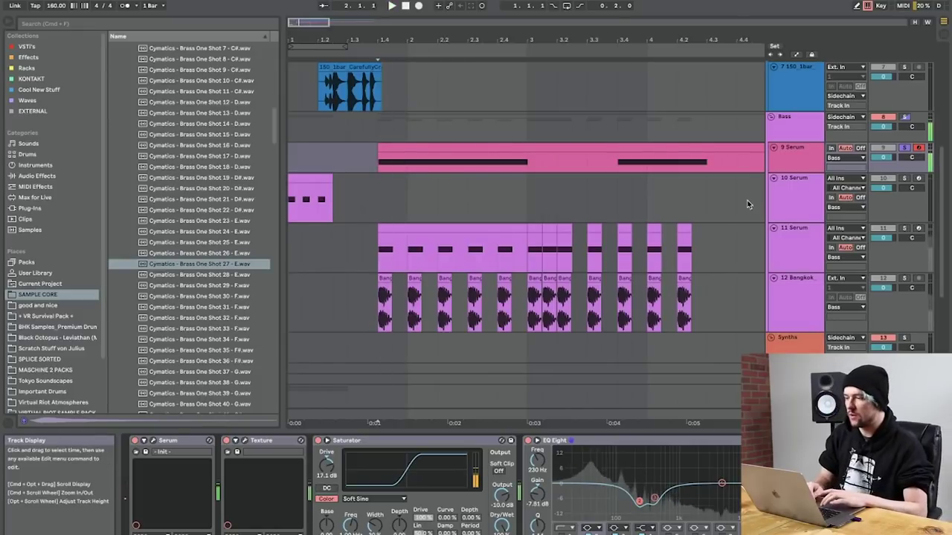
# Step: Insert an audio track below 9 Serum in the Bass group and make it taller
pyautogui.click(781, 167)
pyautogui.press('super+t')
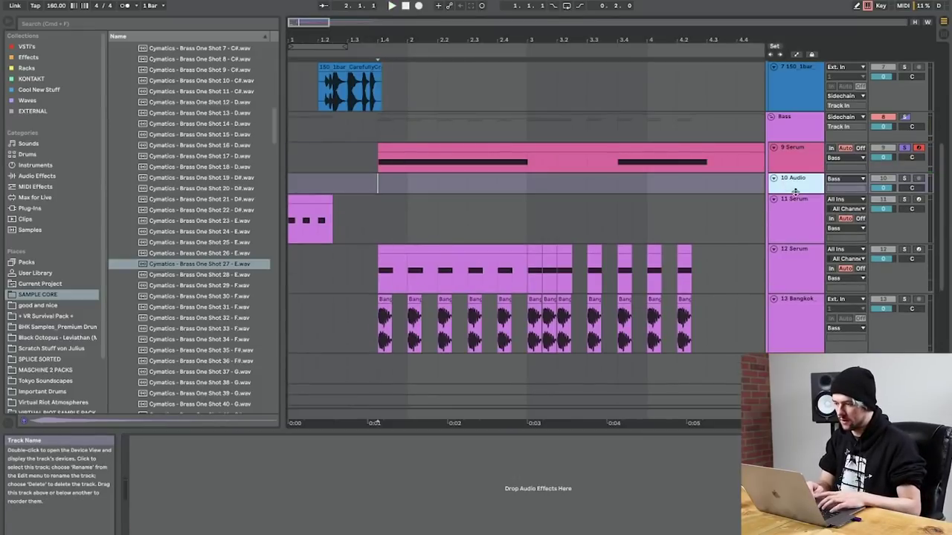
pyautogui.moveTo(795, 191); pyautogui.dragTo(796, 223)
# Step: Expand the One Shots folder in the SPLICE SORTED sample library
pyautogui.click(41, 360)
pyautogui.click(218, 162)
pyautogui.press('Left')
pyautogui.press('Left')
pyautogui.press('Left')
pyautogui.press('Left')
pyautogui.press('Right')
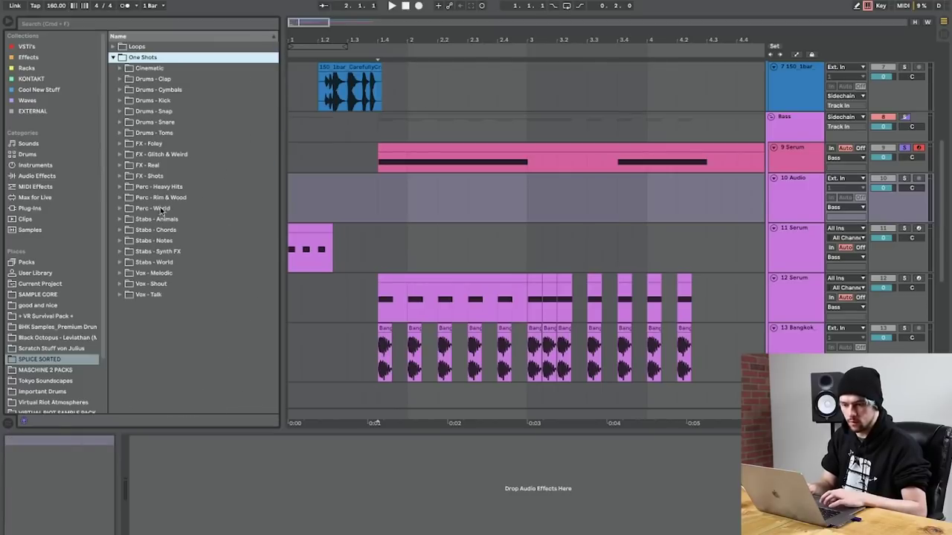
# Step: Open the Vox - Melodic folder within the One Shots samples
pyautogui.click(159, 269)
pyautogui.press('Down')
pyautogui.press('Down')
pyautogui.press('Right')
pyautogui.press('Left')
pyautogui.press('Up')
pyautogui.press('Up')
pyautogui.press('Right')
# Step: Audition the vocal one-shots in the Vox - Melodic folder and select CJ_vocals_train_station_dark_13.wav
pyautogui.press('Down')
pyautogui.press('Down')
pyautogui.press('Up')
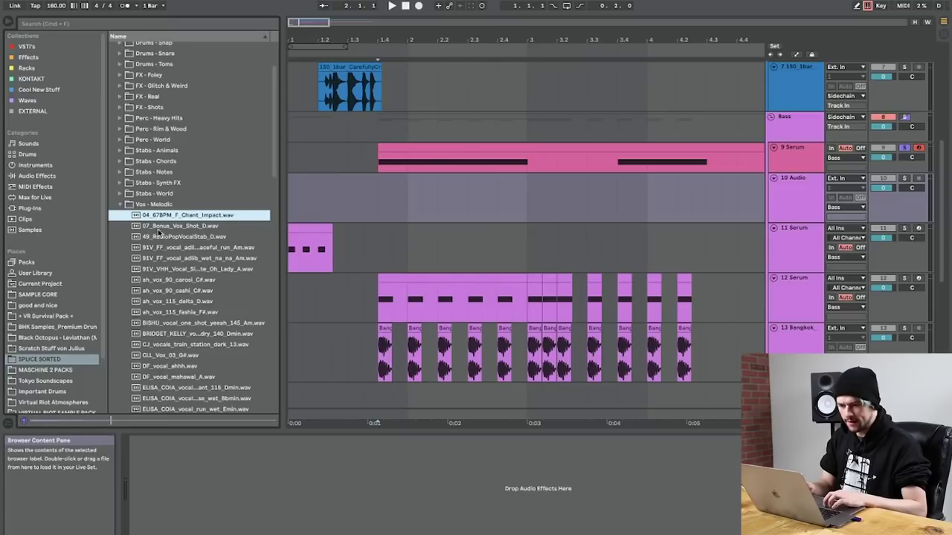
pyautogui.press('Down')
pyautogui.press('Down')
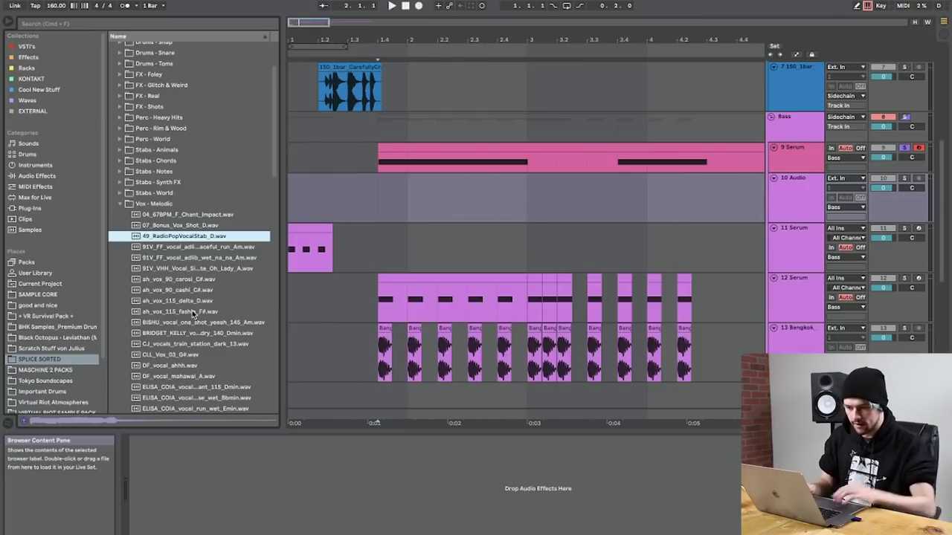
pyautogui.press('Down')
pyautogui.press('Down')
pyautogui.scroll(-1, 168, 260)
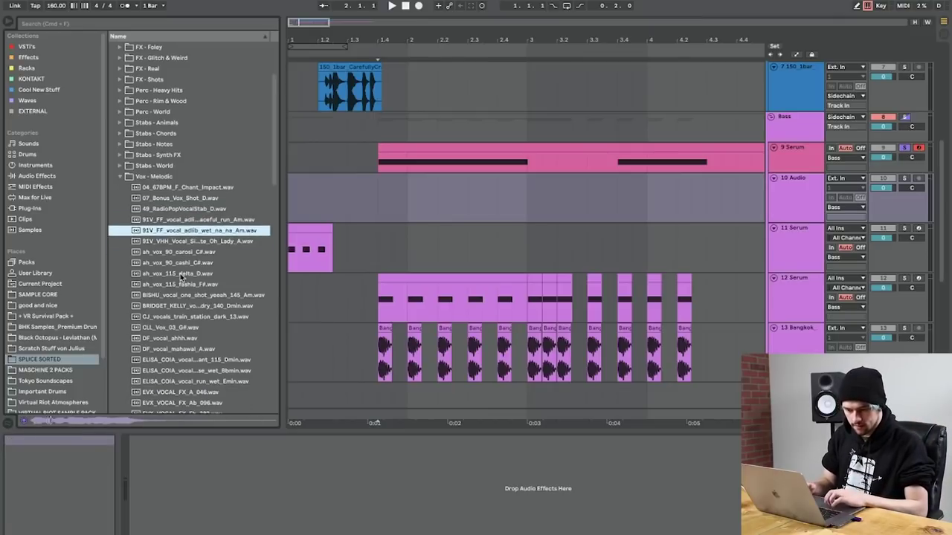
pyautogui.press('Down')
pyautogui.press('Down')
pyautogui.press('Down')
pyautogui.press('Down')
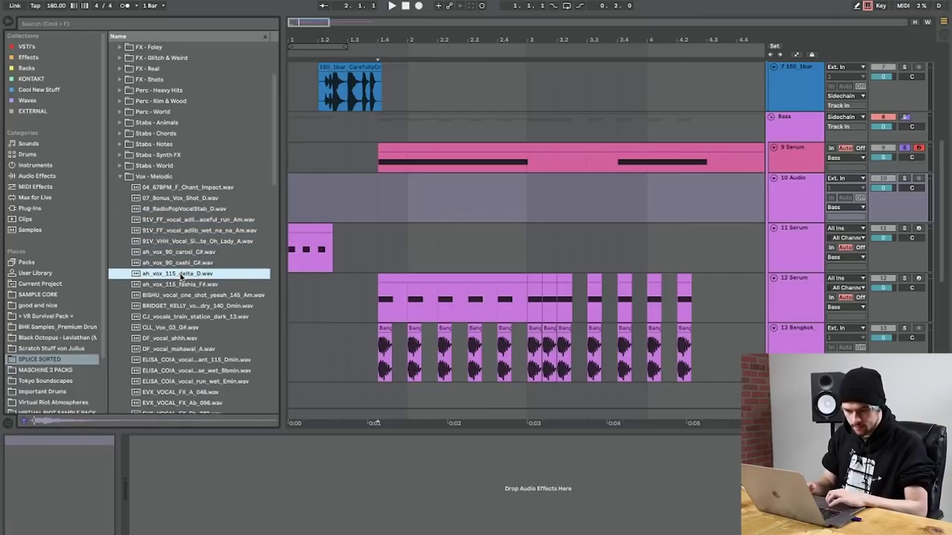
pyautogui.press('Down')
pyautogui.press('Down')
pyautogui.scroll(-4, 180, 276)
pyautogui.press('Down')
pyautogui.press('Down')
pyautogui.press('Up')
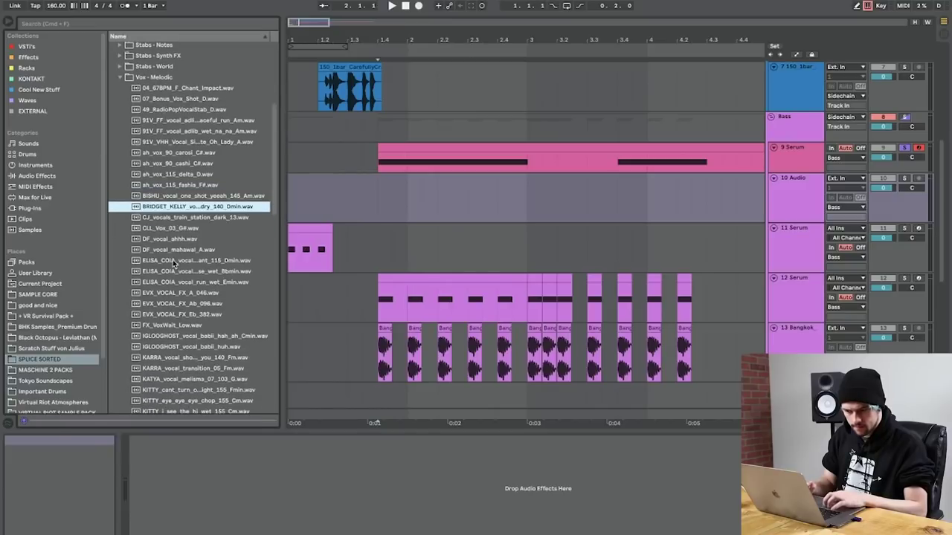
pyautogui.click(174, 262)
pyautogui.press('Up')
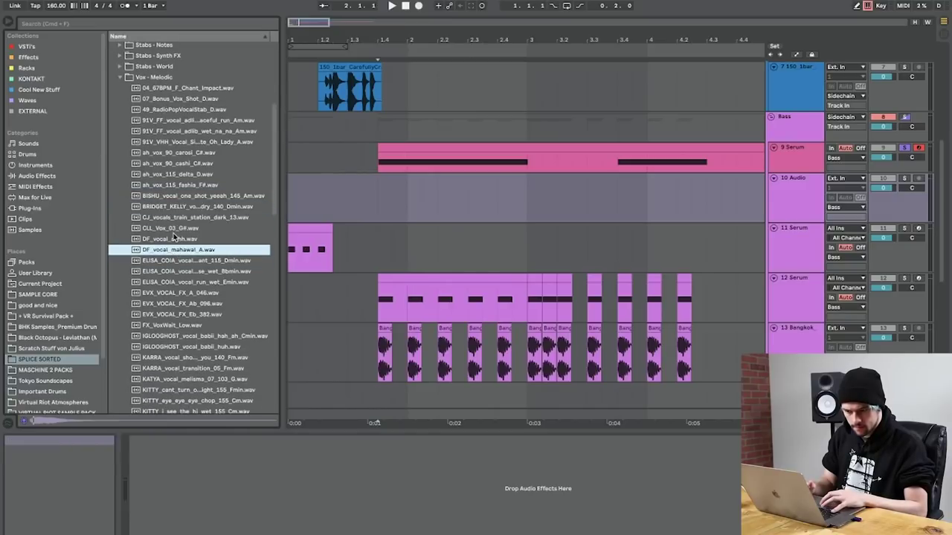
pyautogui.press('Up')
pyautogui.press('Up')
pyautogui.press('Up')
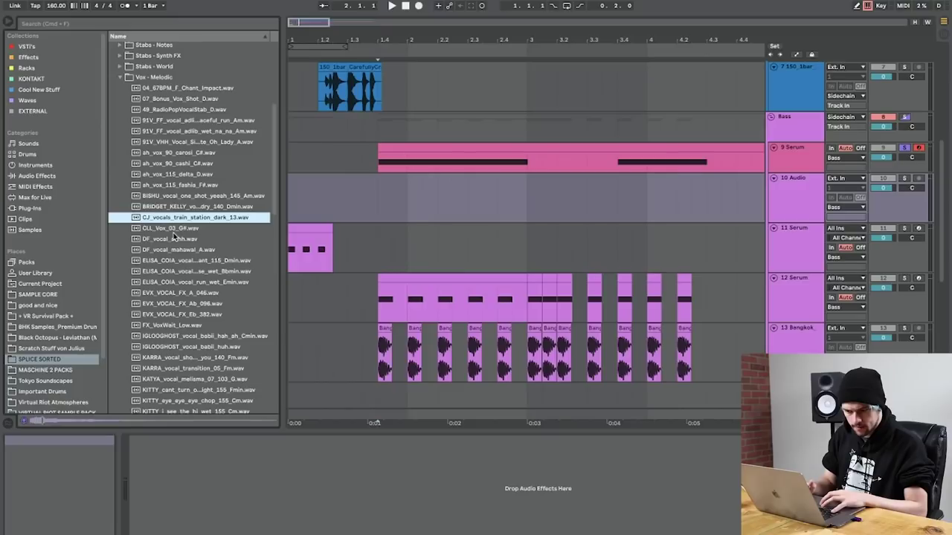
# Step: Place CJ_vocals_train_station_dark_13.wav on the new audio track, aligned with the bass clip's start at 1.4, and play it
pyautogui.moveTo(218, 220); pyautogui.dragTo(380, 208)
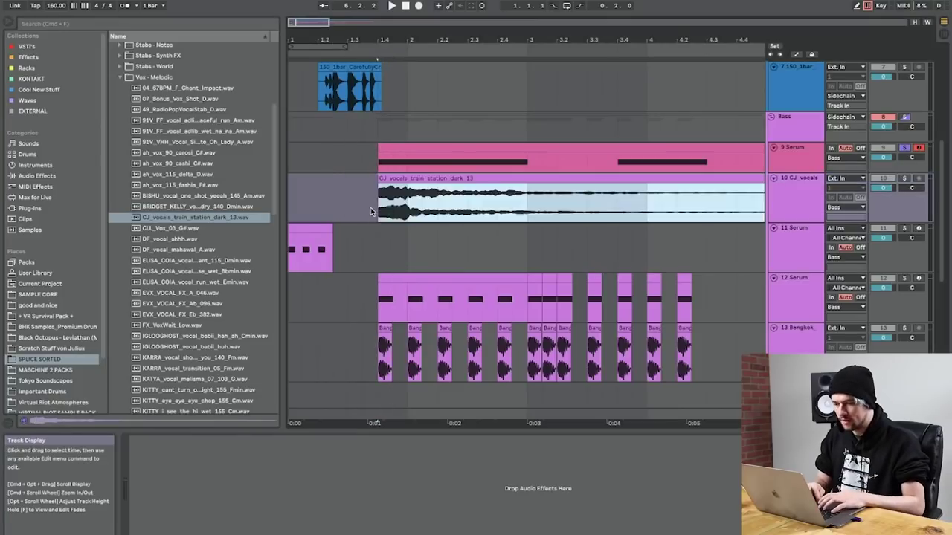
pyautogui.moveTo(415, 178); pyautogui.dragTo(384, 179)
pyautogui.click(912, 155)
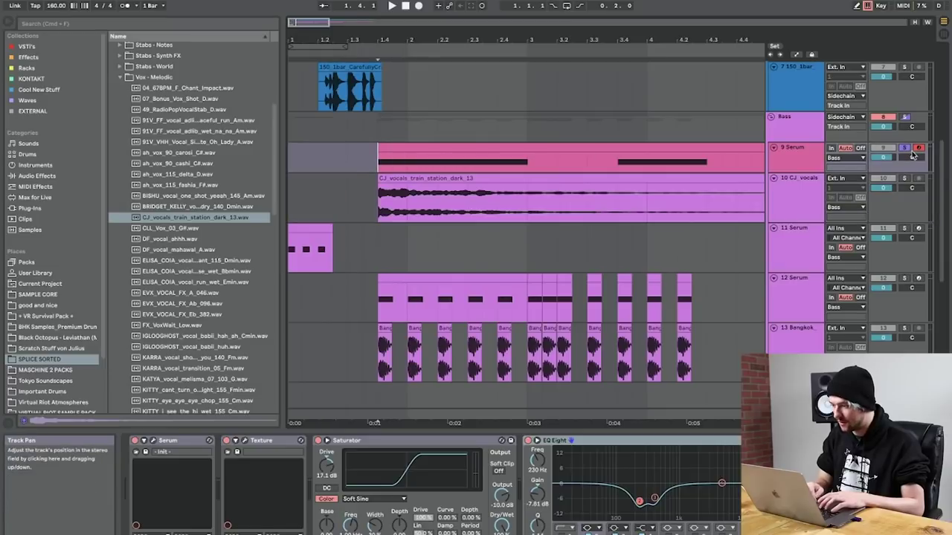
pyautogui.press('space')
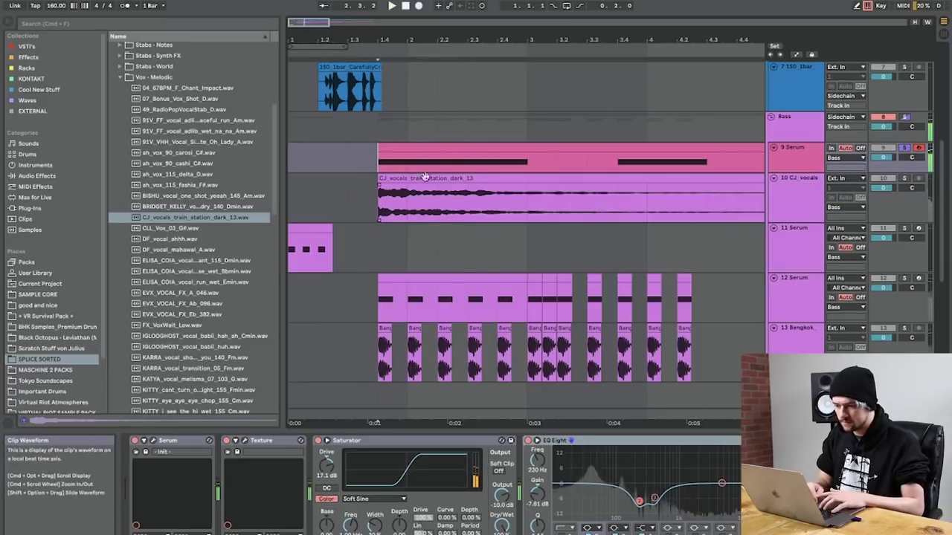
# Step: Open the vocal clip's settings, solo the 10 CJ_vocals track and play it together with the bass
pyautogui.doubleClick(426, 195)
pyautogui.press('space')
pyautogui.press('space')
pyautogui.moveTo(181, 327); pyautogui.dragTo(182, 331)
pyautogui.press('space')
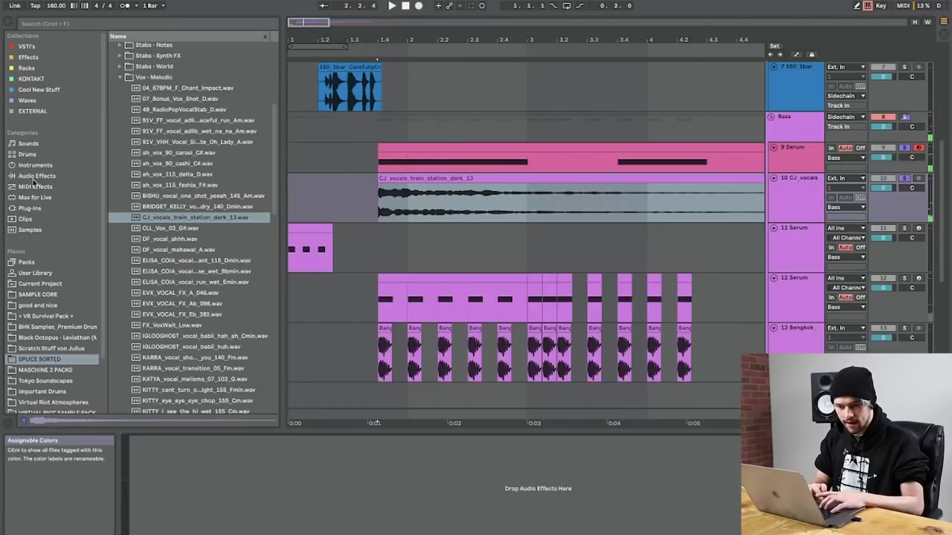
# Step: Add Multiband Dynamics with the OTT settings to the 10 CJ_vocals track and listen to the clip from its start
pyautogui.click(34, 176)
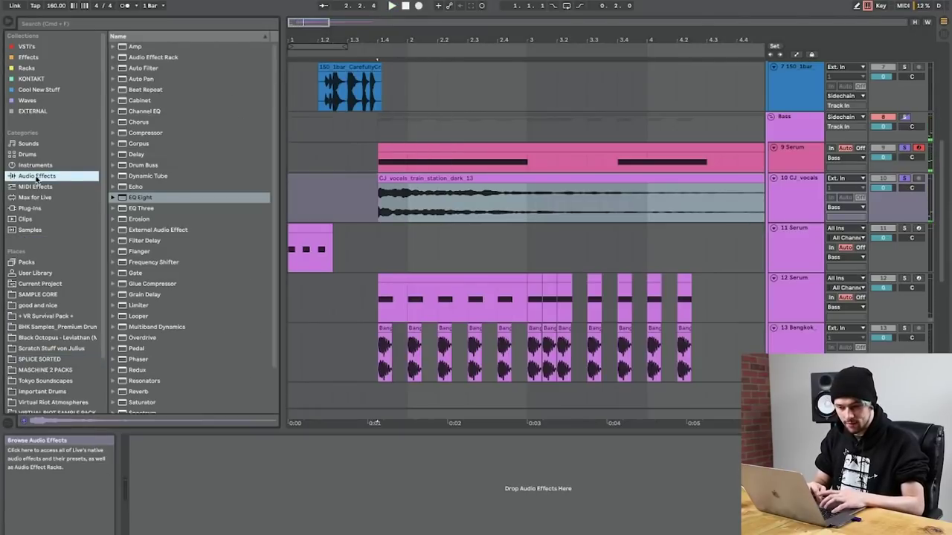
pyautogui.doubleClick(156, 327)
pyautogui.press('space')
pyautogui.click(392, 179)
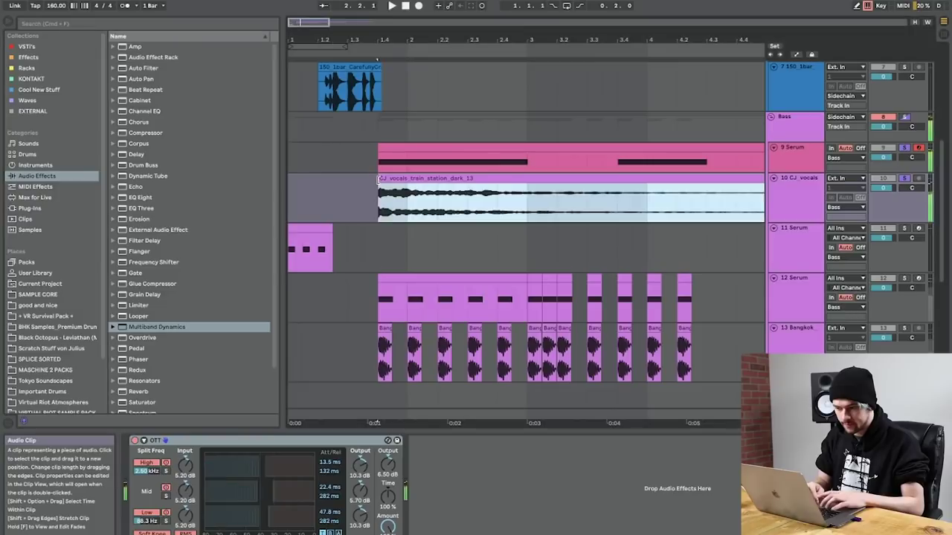
pyautogui.press('space')
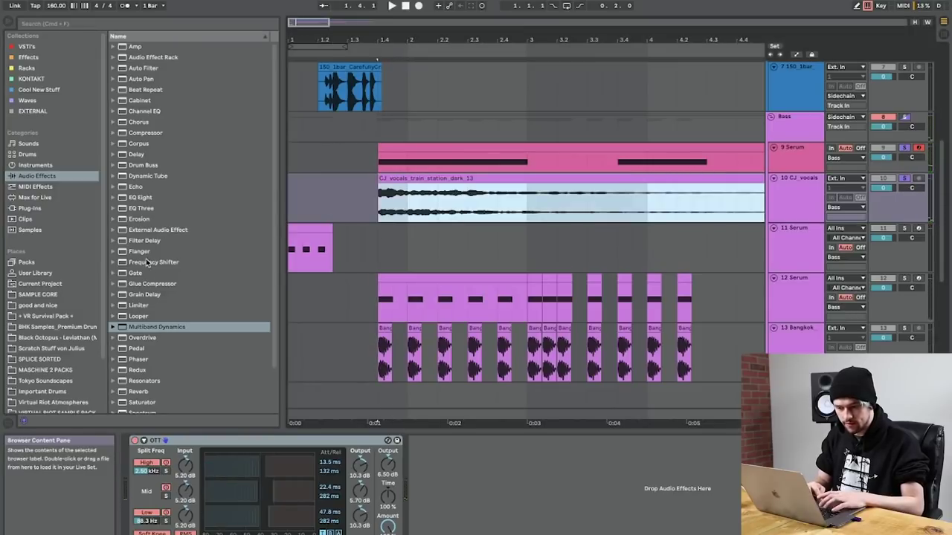
# Step: Add a Frequency Shifter after OTT on the 10 CJ_vocals track, set its Fine frequency to 256 Hz and listen
pyautogui.doubleClick(147, 261)
pyautogui.click(476, 506)
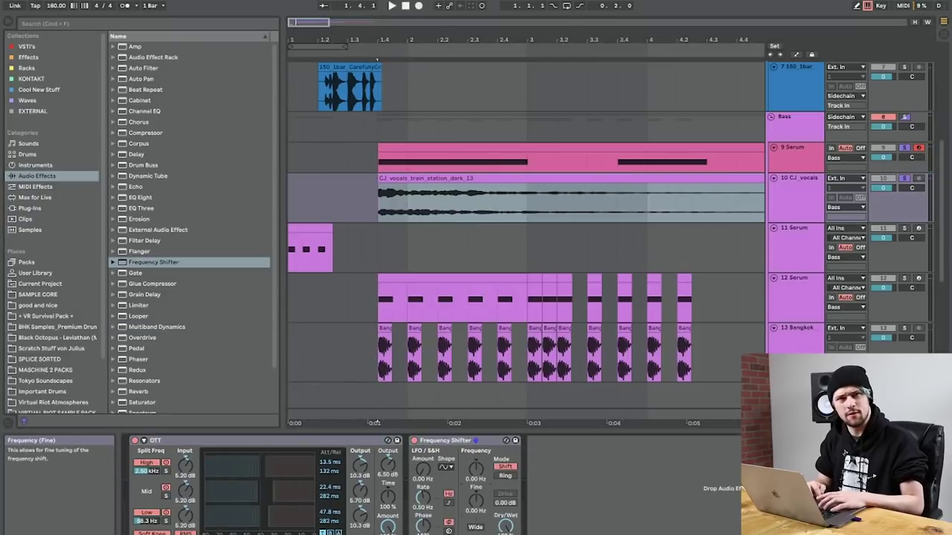
pyautogui.press('space')
pyautogui.moveTo(475, 499); pyautogui.dragTo(476, 505)
pyautogui.press('space')
pyautogui.press('space')
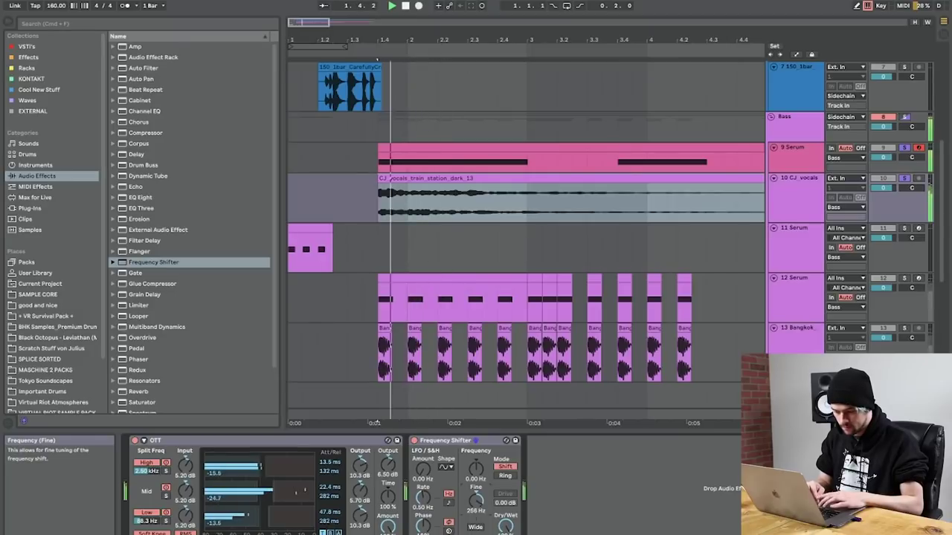
pyautogui.press('space')
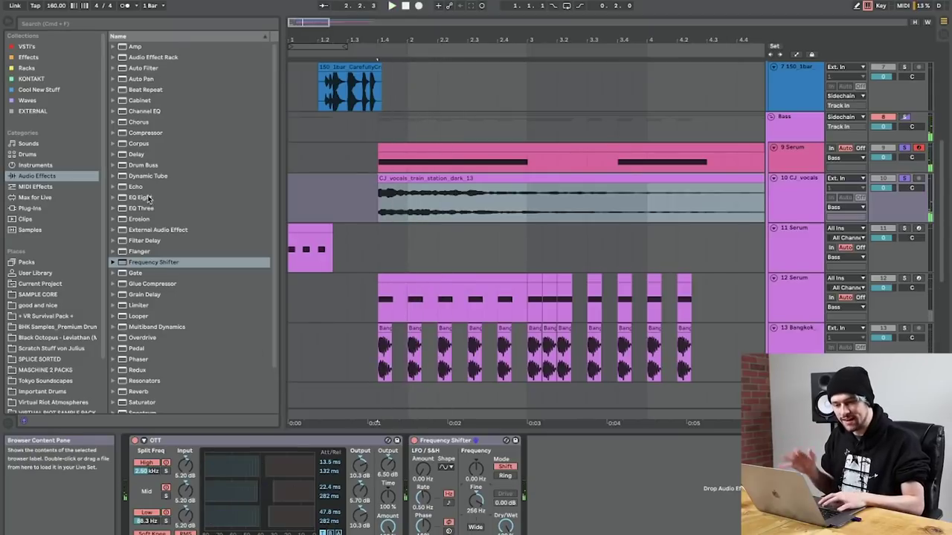
# Step: Add EQ Eight after the Frequency Shifter on the 10 CJ_vocals track and make its first filter a steep low cut
pyautogui.doubleClick(148, 199)
pyautogui.click(570, 487)
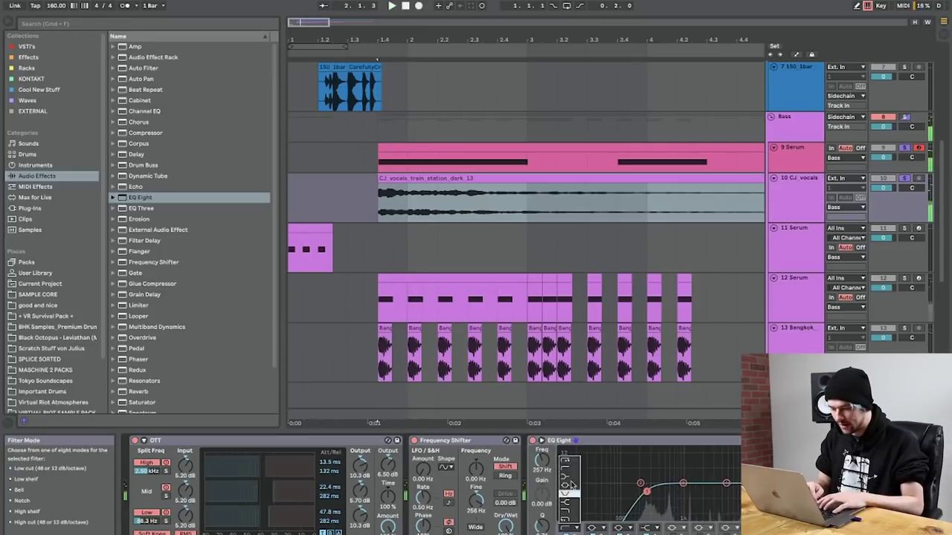
pyautogui.click(571, 462)
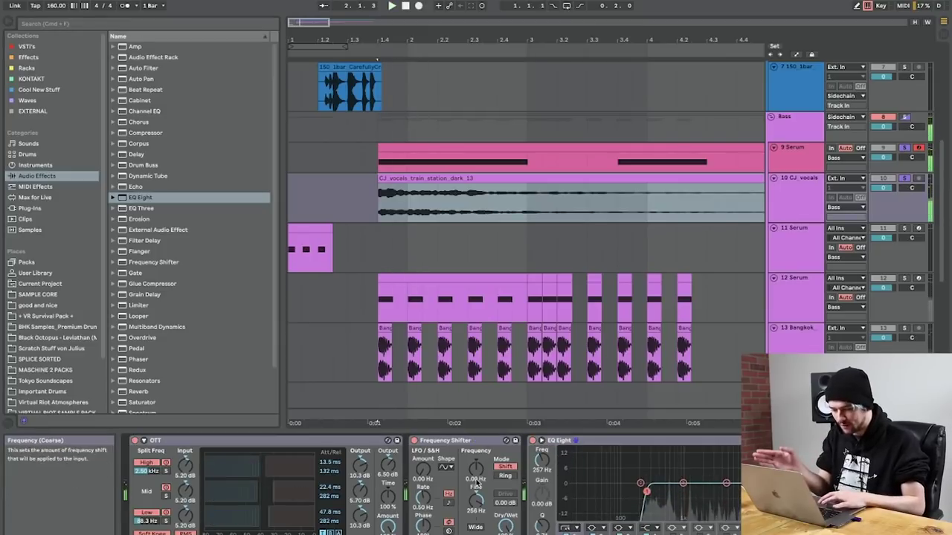
pyautogui.press('space')
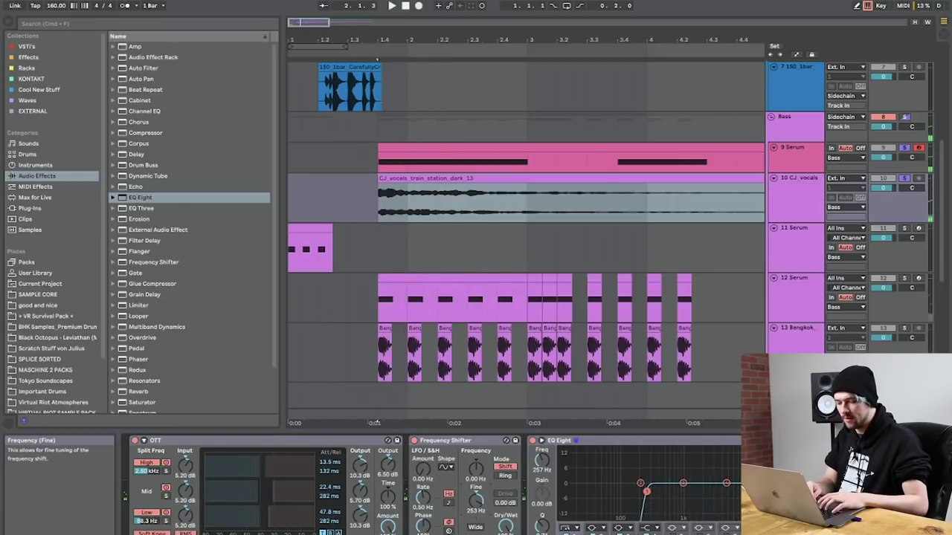
# Step: While listening, set the Frequency Shifter's Fine frequency to 325 Hz and EQ Eight's low cut to 367 Hz
pyautogui.press('space')
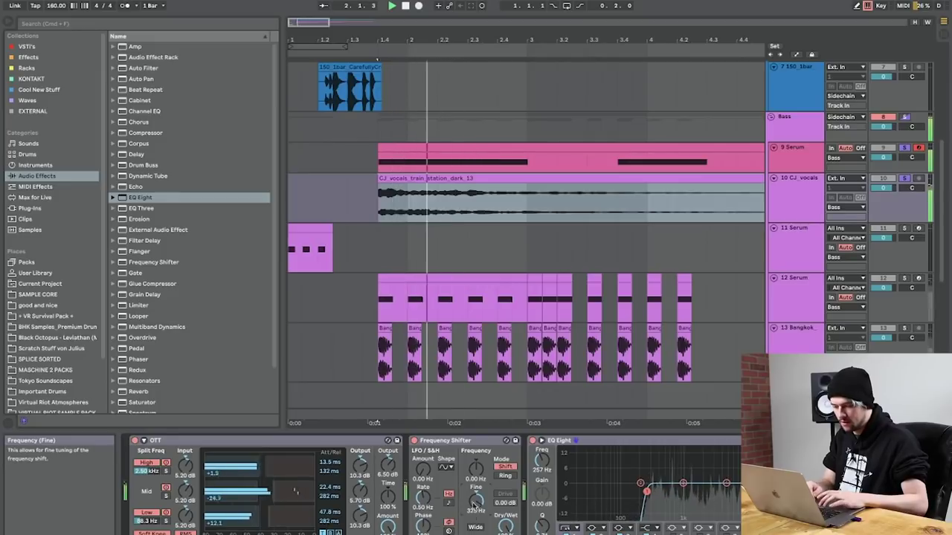
pyautogui.press('space')
pyautogui.moveTo(647, 492); pyautogui.dragTo(656, 501)
pyautogui.press('space')
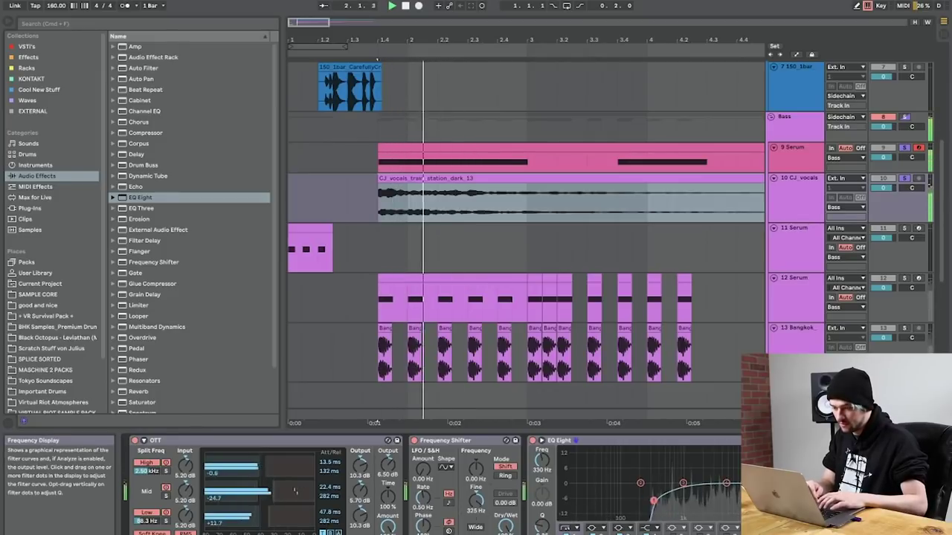
pyautogui.press('space')
# Step: Split the vocal clip at bar 2 and duplicate its one-beat first piece four times, up to bar 3
pyautogui.click(407, 201)
pyautogui.press('super+e')
pyautogui.click(395, 176)
pyautogui.press('super+d')
pyautogui.press('super+d')
pyautogui.press('super+d')
pyautogui.press('super+d')
# Step: Listen to the repeated vocal clips and delete the leftover vocal clip from bar 3 onward
pyautogui.click(531, 193)
pyautogui.click(538, 179)
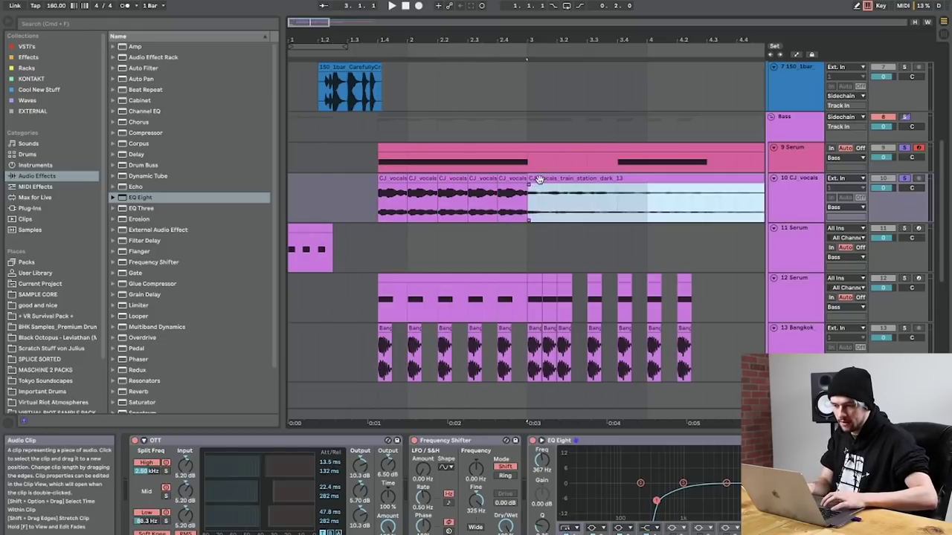
pyautogui.click(378, 185)
pyautogui.press('space')
pyautogui.click(543, 180)
pyautogui.press('Delete')
# Step: Copy the last three one-beat vocal clips to 3.4, under the second bass note, and play from 1.4
pyautogui.click(513, 178)
pyautogui.keyDown('shift'); pyautogui.click(457, 181); pyautogui.keyUp('shift')
pyautogui.press('super+c')
pyautogui.click(618, 180)
pyautogui.press('super+v')
pyautogui.click(387, 195)
pyautogui.press('space')
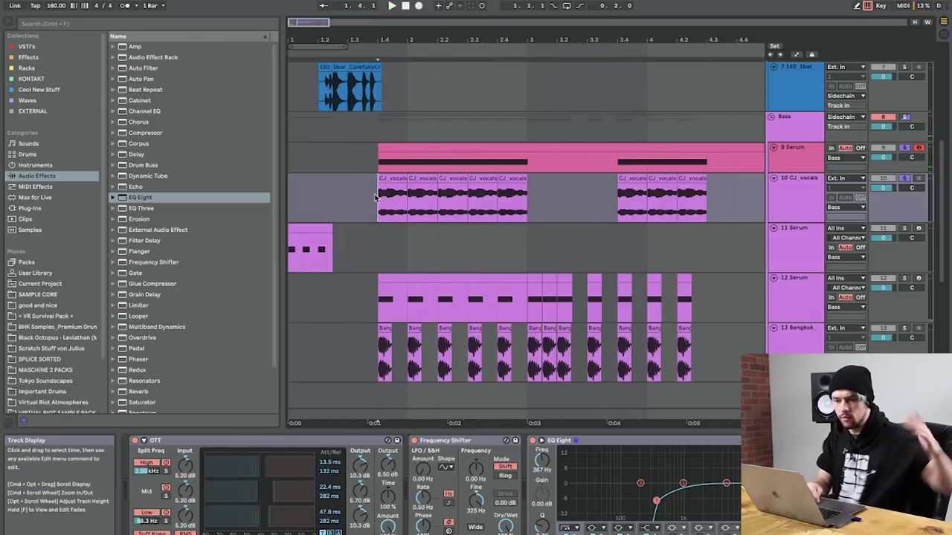
# Step: Add Auto Pan to the 10 CJ_vocals track and raise the Frequency Shifter's Fine frequency to 500 Hz while listening
pyautogui.moveTo(376, 196); pyautogui.dragTo(290, 153)
pyautogui.moveTo(143, 79); pyautogui.dragTo(414, 192)
pyautogui.click(393, 177)
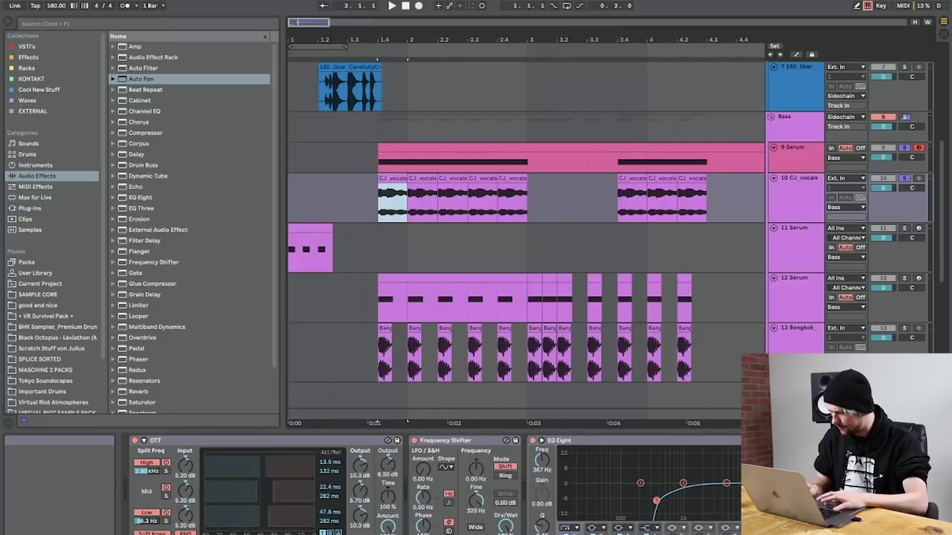
pyautogui.click(870, 511)
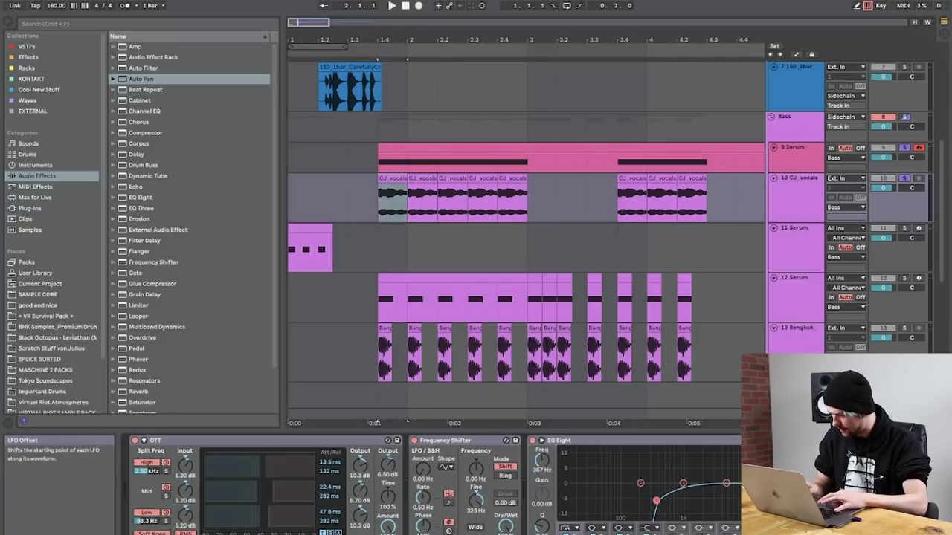
pyautogui.press('space')
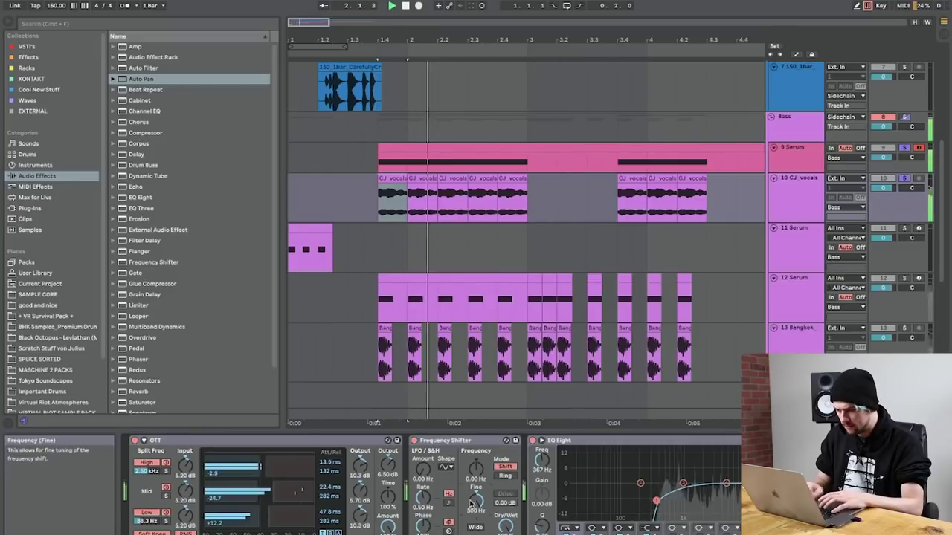
pyautogui.press('space')
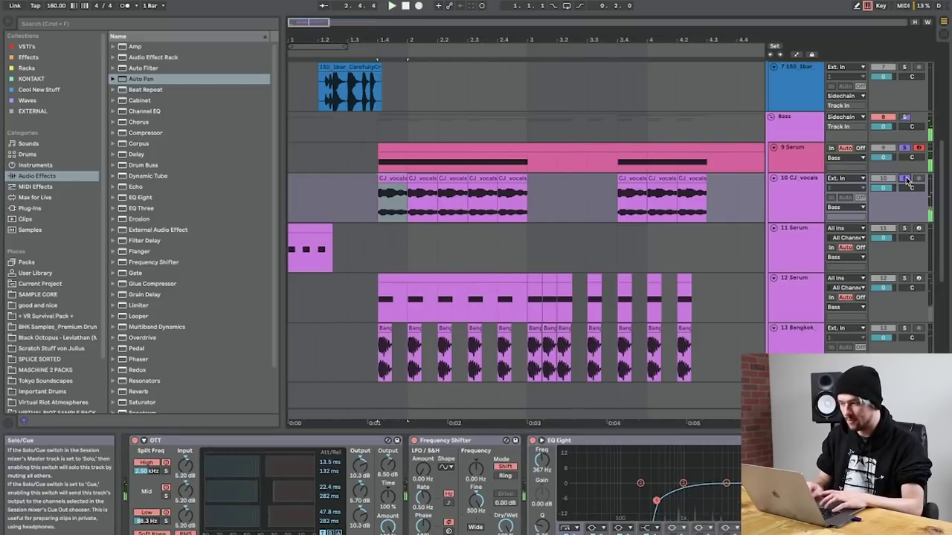
# Step: Take the 10 CJ_vocals track out of solo and play it with the full mix
pyautogui.click(907, 181)
pyautogui.press('space')
pyautogui.click(801, 205)
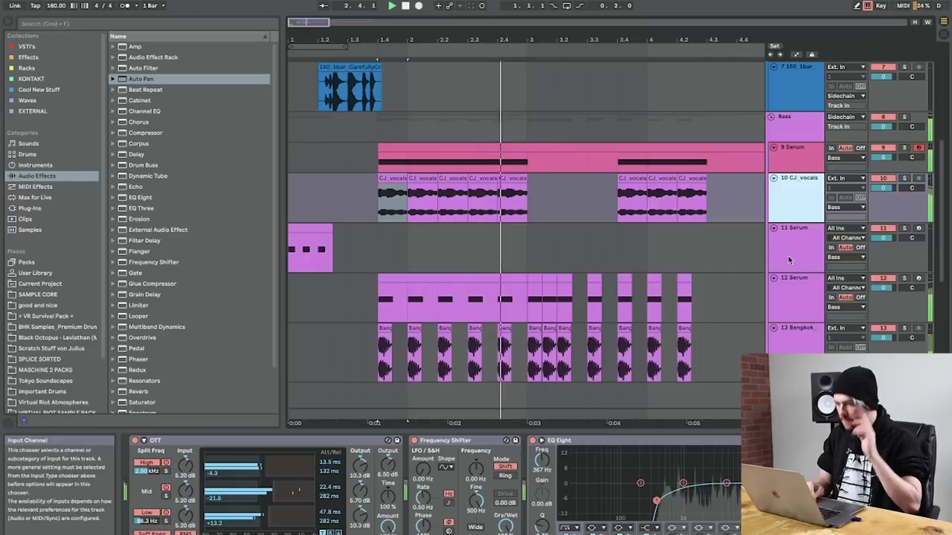
pyautogui.press('space')
# Step: Lower the 10 CJ_vocals track's volume to -9.5 dB and listen to it in the mix
pyautogui.click(388, 174)
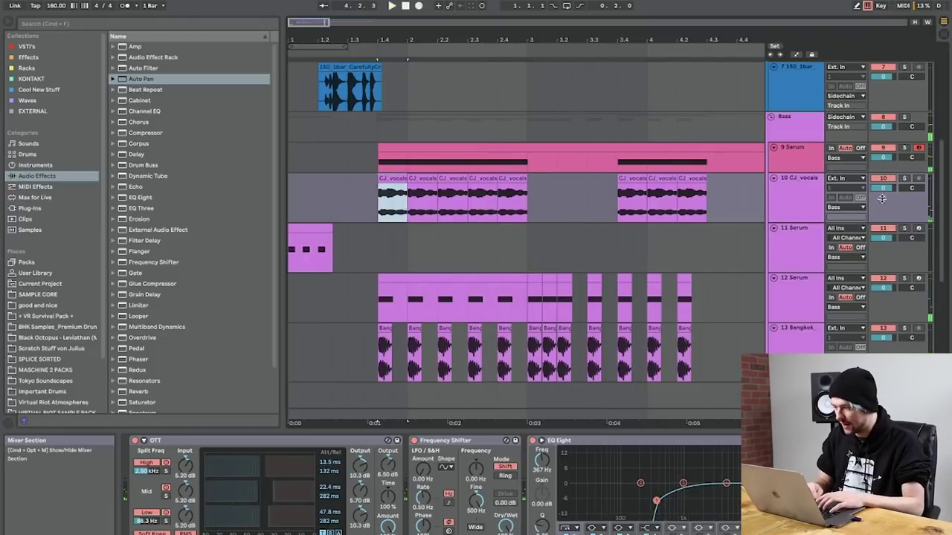
pyautogui.moveTo(884, 187); pyautogui.dragTo(883, 191)
pyautogui.press('space')
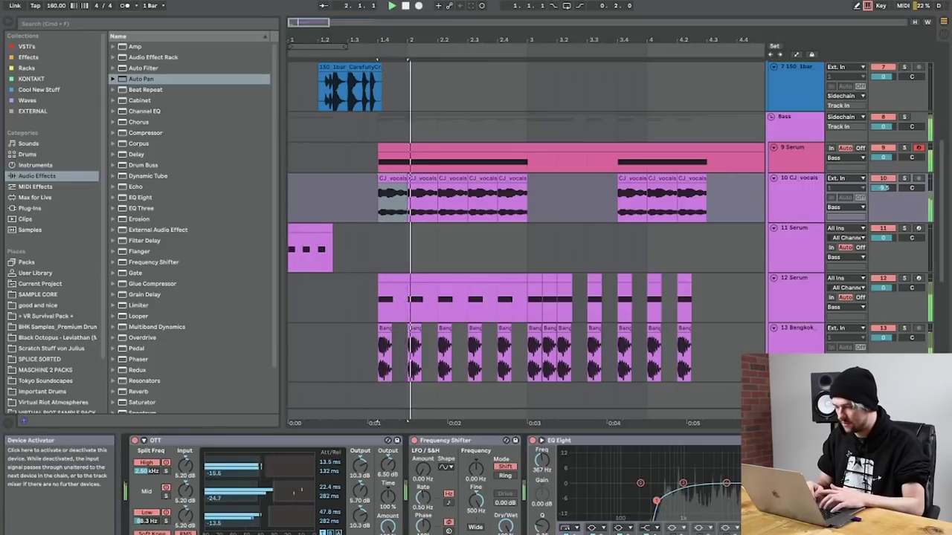
pyautogui.press('space')
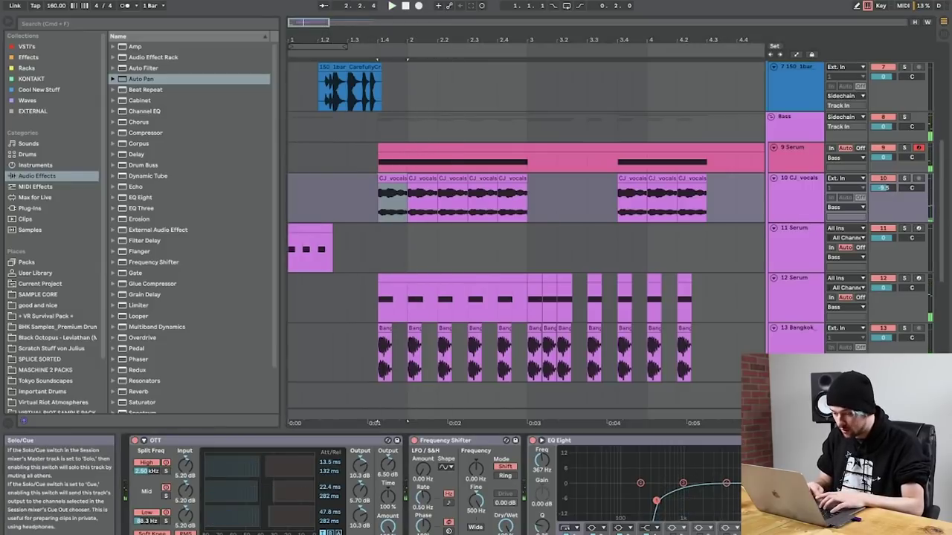
# Step: Try lower Fine frequencies on the vocal's Frequency Shifter, down to 237 Hz, while playing the mix
pyautogui.press('space')
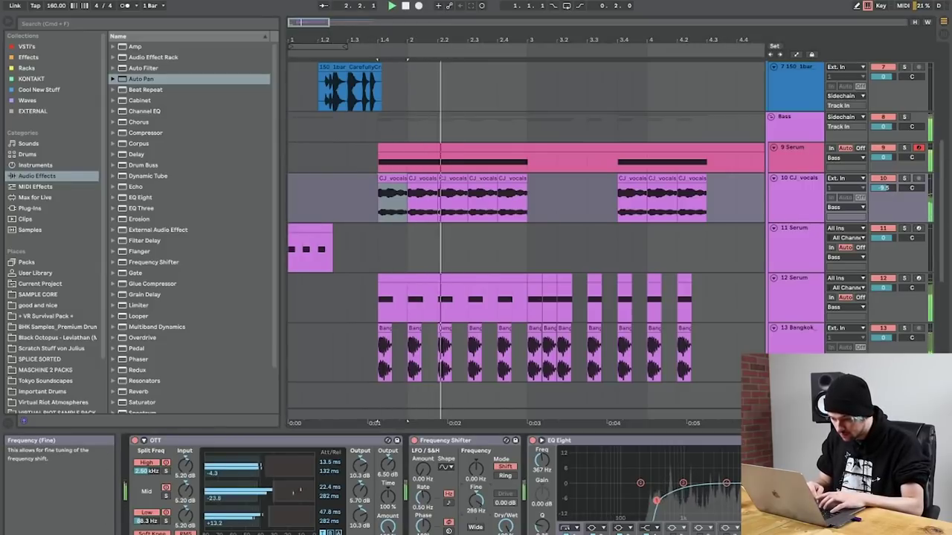
pyautogui.press('space')
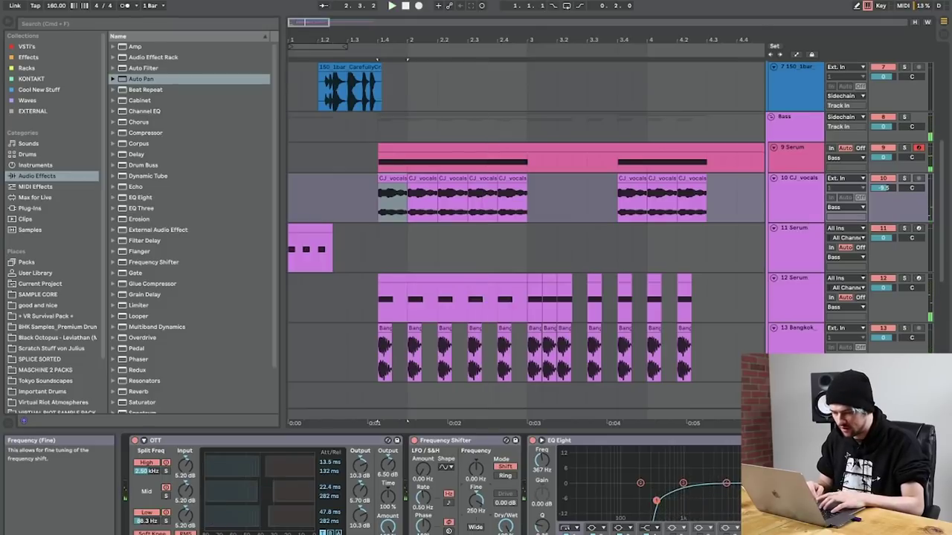
pyautogui.press('space')
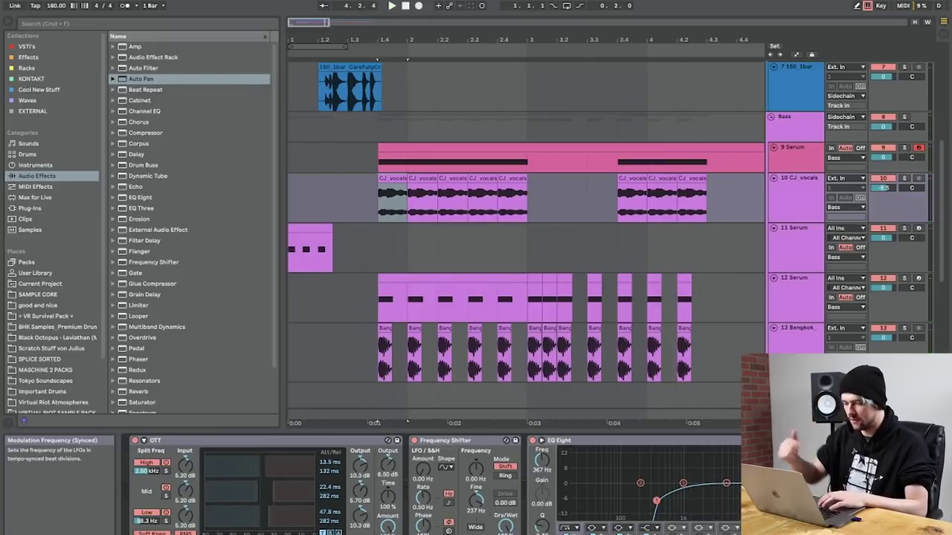
# Step: Set the vocal's Frequency Shifter Fine to 500 Hz and EQ Eight's low cut to 278 Hz, checking it in the mix
pyautogui.press('space')
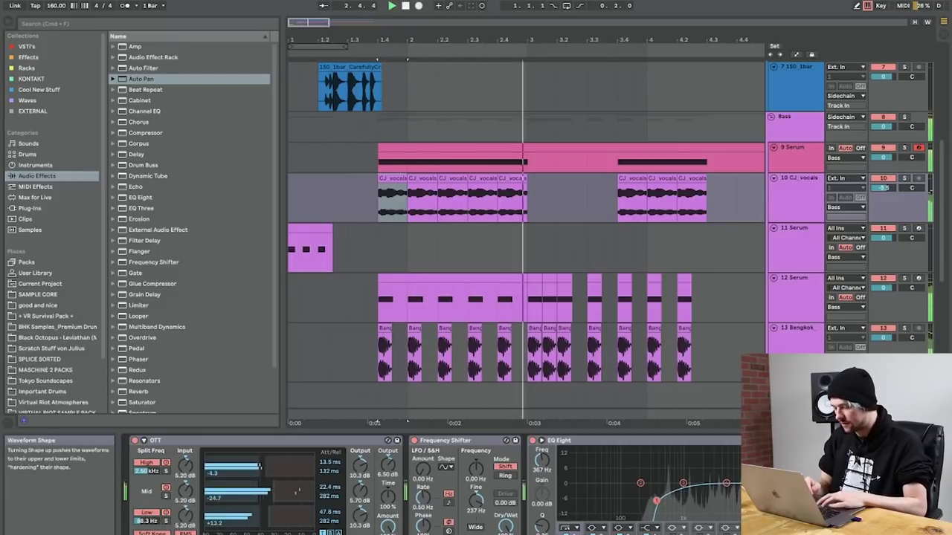
pyautogui.press('space')
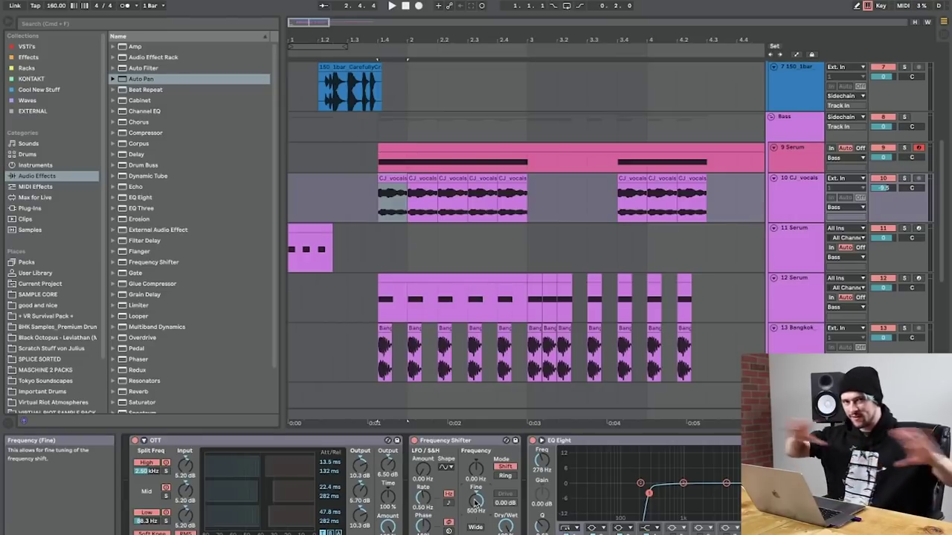
pyautogui.press('space')
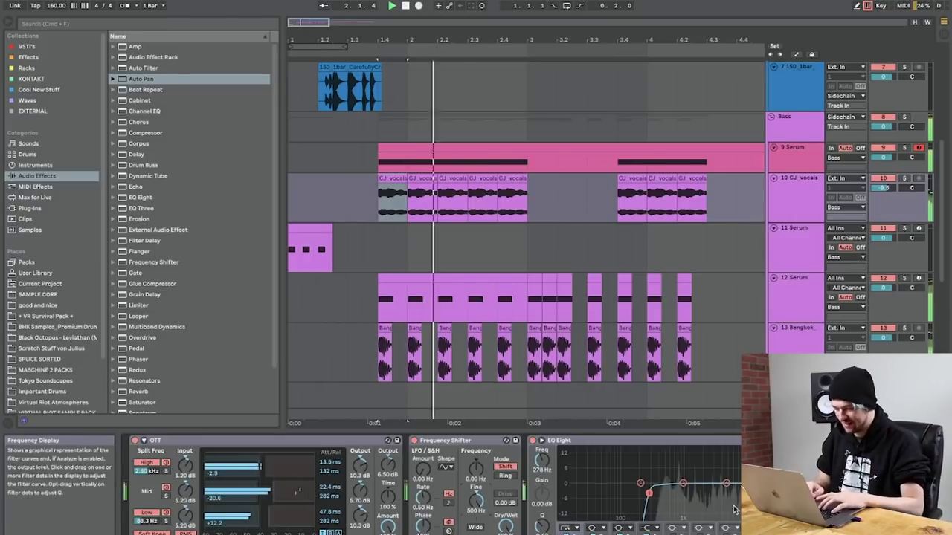
pyautogui.click(805, 193)
pyautogui.moveTo(531, 40); pyautogui.dragTo(462, 38)
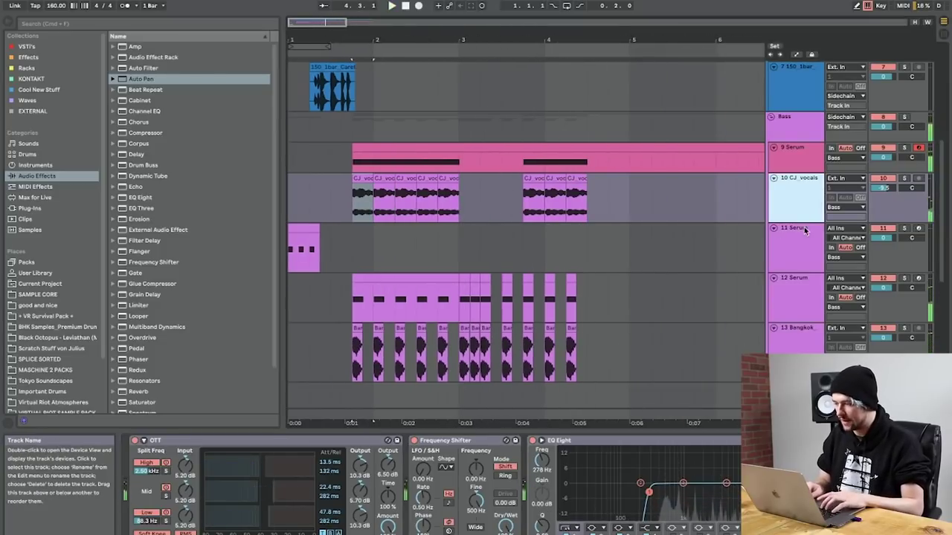
# Step: Lower the 10 CJ_vocals track's volume to -12.4 dB while toggling its solo during playback
pyautogui.click(899, 178)
pyautogui.moveTo(883, 188); pyautogui.dragTo(883, 197)
pyautogui.press('space')
pyautogui.click(817, 192)
pyautogui.click(903, 178)
# Step: Play the arrangement from bar 1 to check the whole mix
pyautogui.scroll(6, 679, 213)
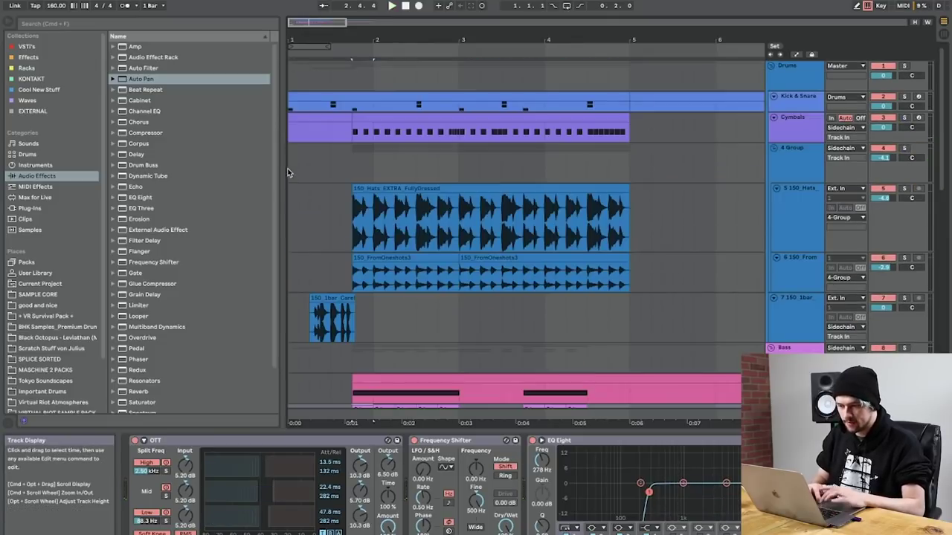
pyautogui.click(289, 171)
pyautogui.press('space')
pyautogui.moveTo(320, 40); pyautogui.dragTo(320, 54)
pyautogui.press('space')
# Step: Insert a new audio track in the Bass group directly below the 13 Bangkok track
pyautogui.scroll(-9, 418, 284)
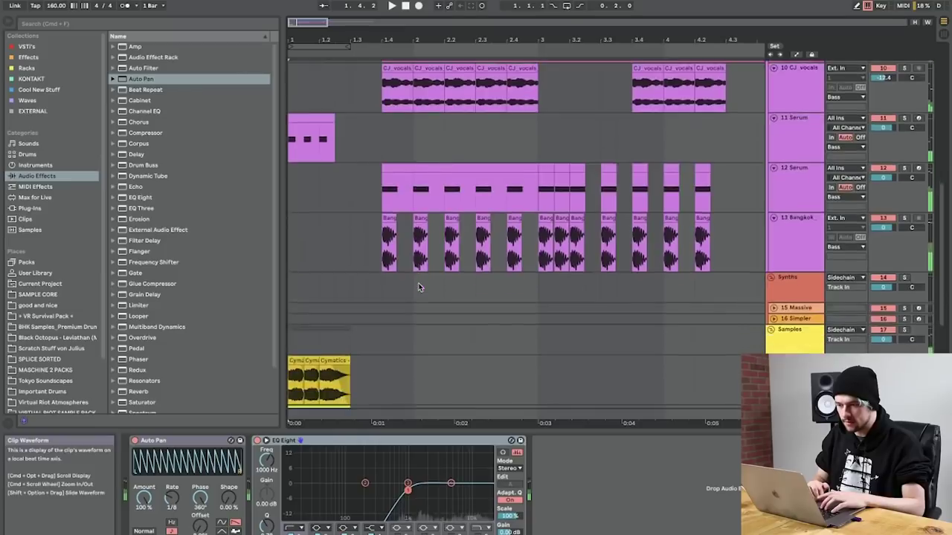
pyautogui.scroll(6, 418, 284)
pyautogui.click(792, 212)
pyautogui.scroll(-5, 797, 223)
pyautogui.click(802, 220)
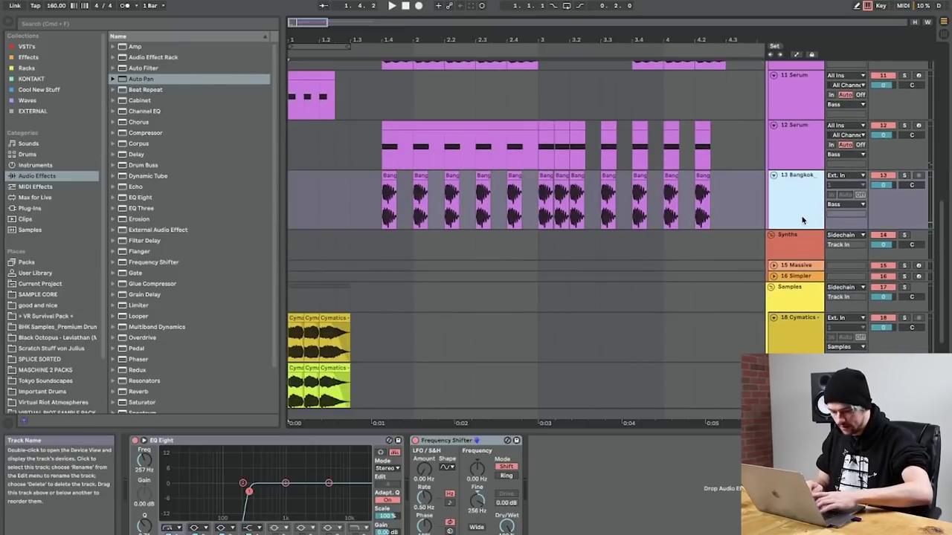
pyautogui.press('super+t')
# Step: Browse the VR NEW SAMPLES folder and preview the BUFF2019 samples from BUFF2019_22.wav back to BUFF2019_20.wav
pyautogui.scroll(-3, 33, 349)
pyautogui.click(41, 397)
pyautogui.scroll(4, 171, 198)
pyautogui.doubleClick(147, 92)
pyautogui.click(158, 329)
pyautogui.scroll(-3, 158, 330)
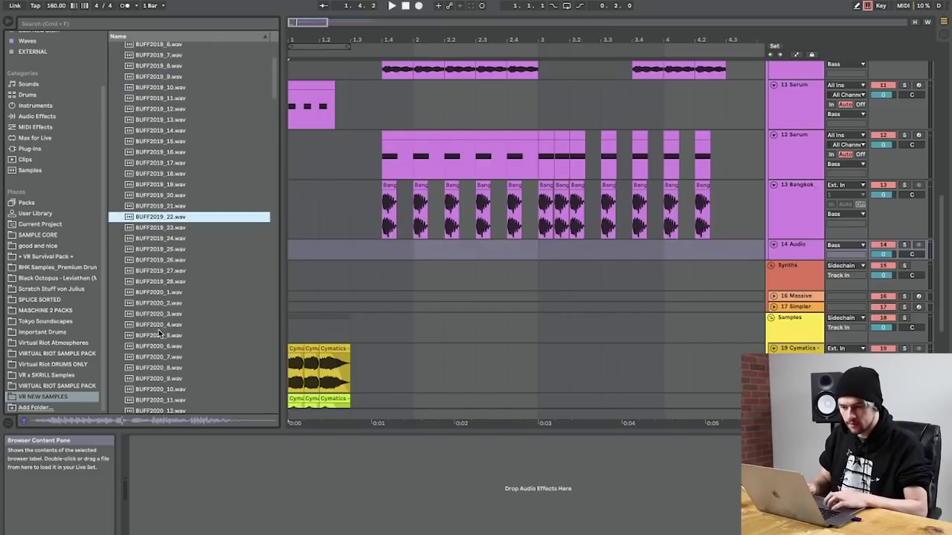
pyautogui.press('Up')
pyautogui.press('Up')
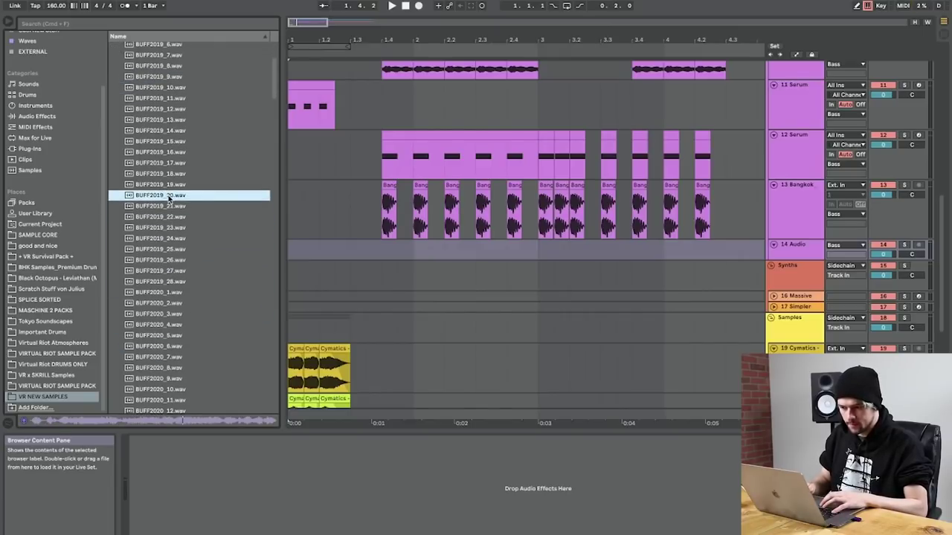
# Step: Place BUFF2019_20.wav on the new audio track, set its start at the end of the 11 Serum clip, and listen
pyautogui.moveTo(170, 198); pyautogui.dragTo(327, 249)
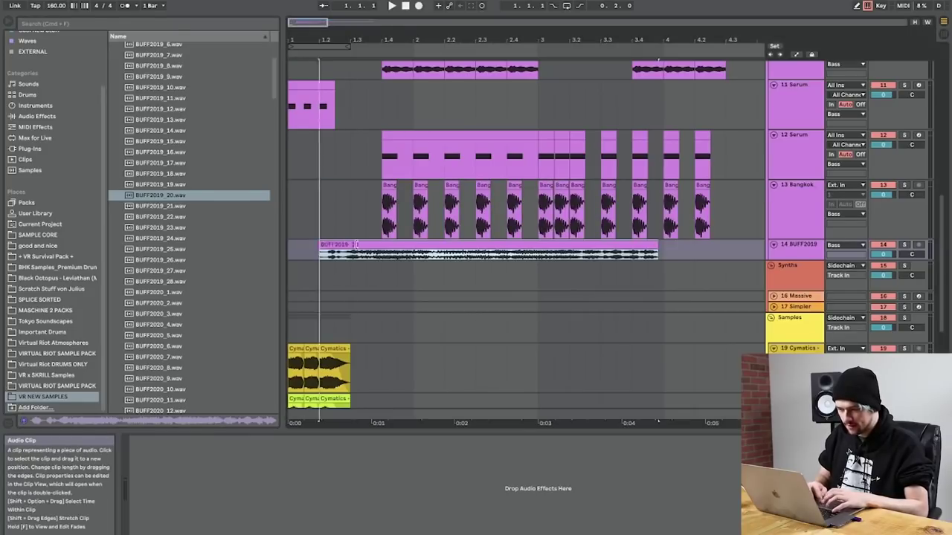
pyautogui.click(904, 245)
pyautogui.press('space')
pyautogui.press('space')
pyautogui.moveTo(429, 246); pyautogui.dragTo(367, 251)
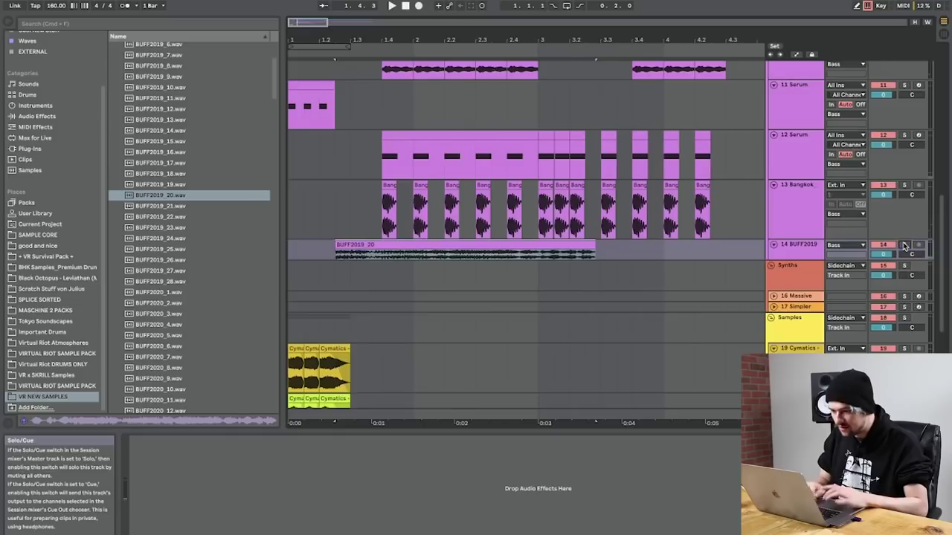
pyautogui.press('space')
pyautogui.press('space')
# Step: Divide the BUFF2019_20 audio into two adjoining clips ending at bar 3 and raise its track volume to 4.6 dB
pyautogui.click(384, 255)
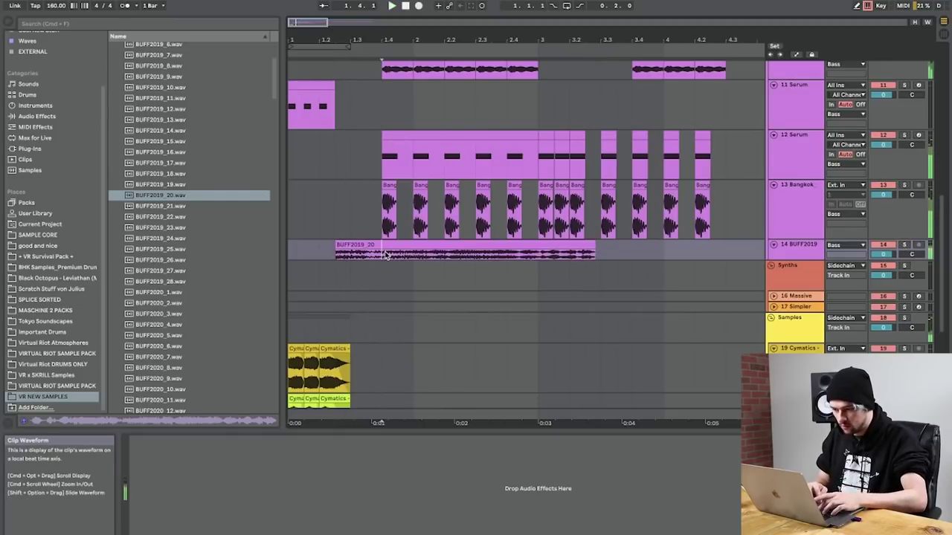
pyautogui.moveTo(544, 258); pyautogui.dragTo(341, 257)
pyautogui.press('space')
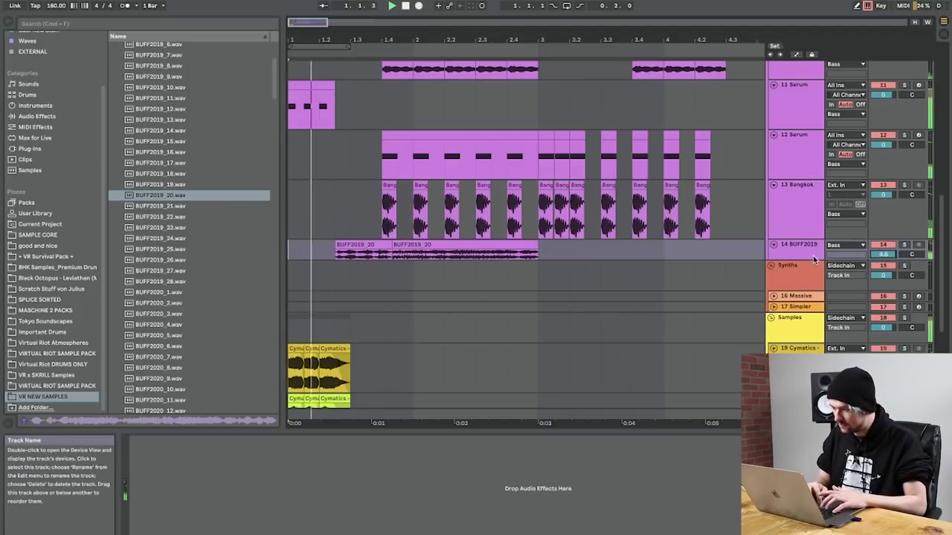
# Step: Enlarge the 14 BUFF2019 track and remove its audio after 1.4, keeping only the fill before the bass starts
pyautogui.moveTo(816, 259); pyautogui.dragTo(814, 299)
pyautogui.press('+')
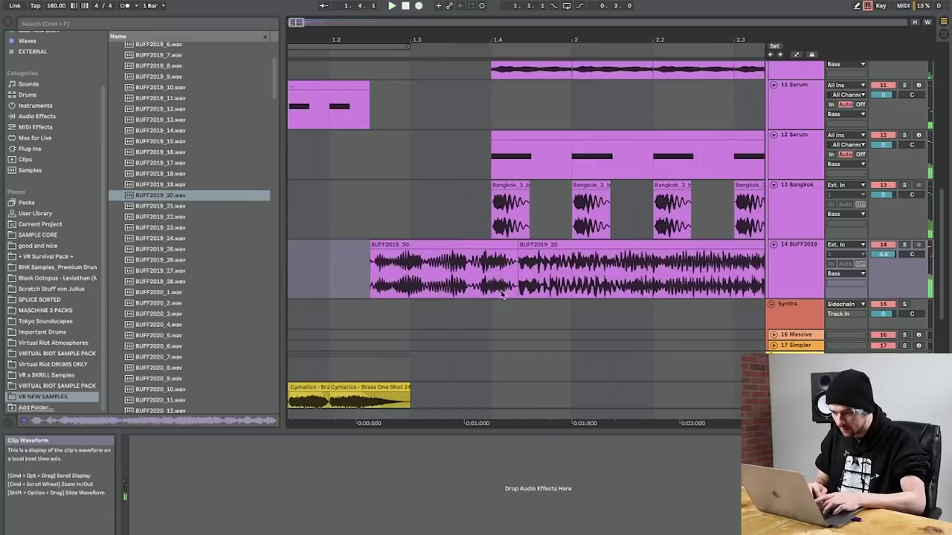
pyautogui.click(529, 244)
pyautogui.press('Delete')
pyautogui.click(510, 244)
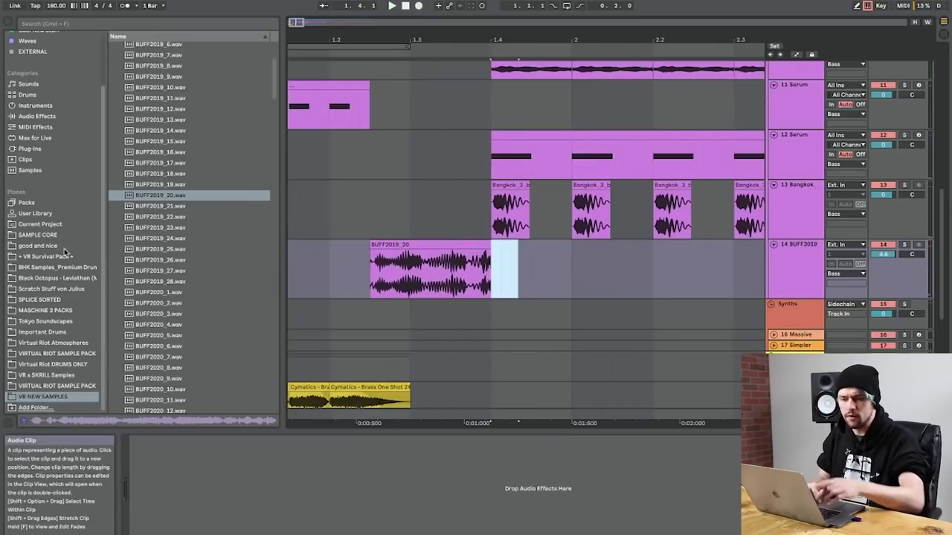
# Step: Preview the BUFF2019 samples from BUFF2019_23.wav to BUFF2019_25.wav
pyautogui.click(167, 227)
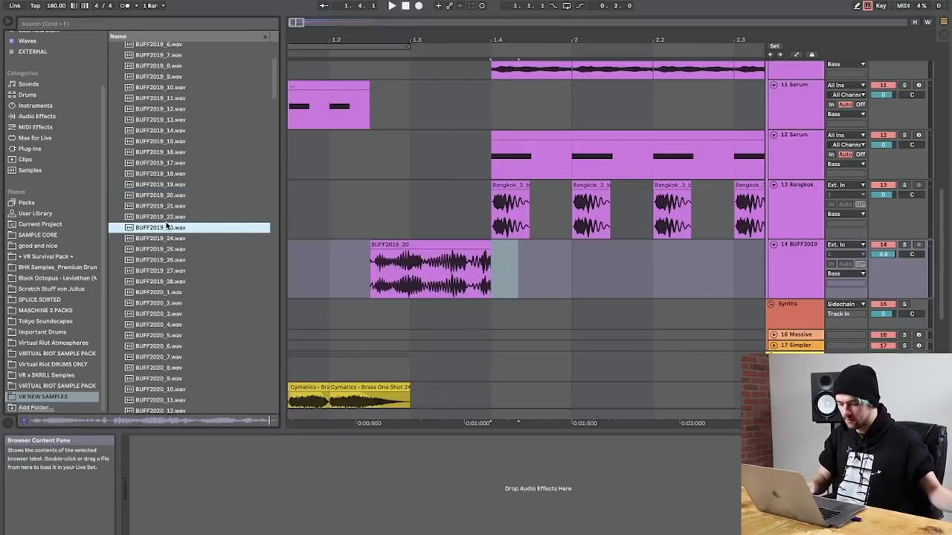
pyautogui.press('Down')
pyautogui.press('Down')
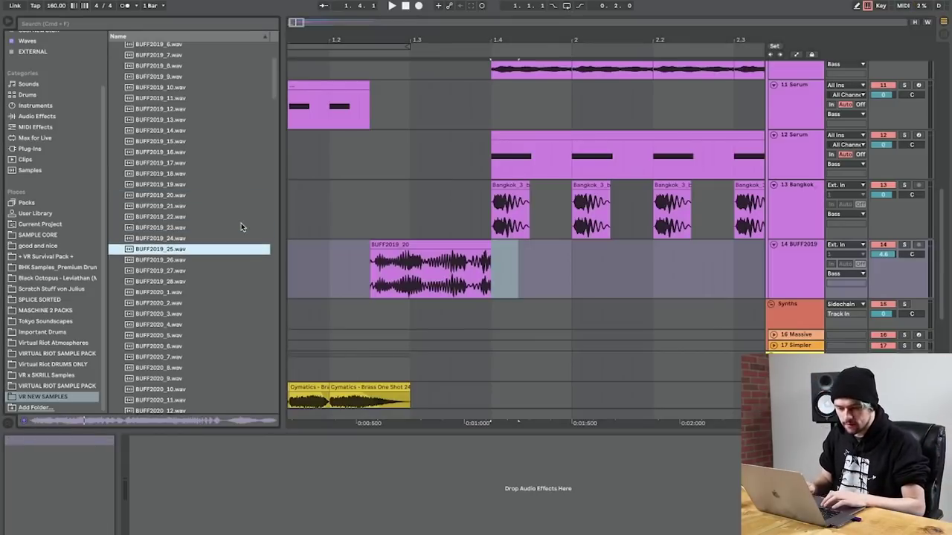
# Step: Raise the 14 BUFF2019 track volume to 6.0 dB and listen to the fill from beat 1.2
pyautogui.click(442, 246)
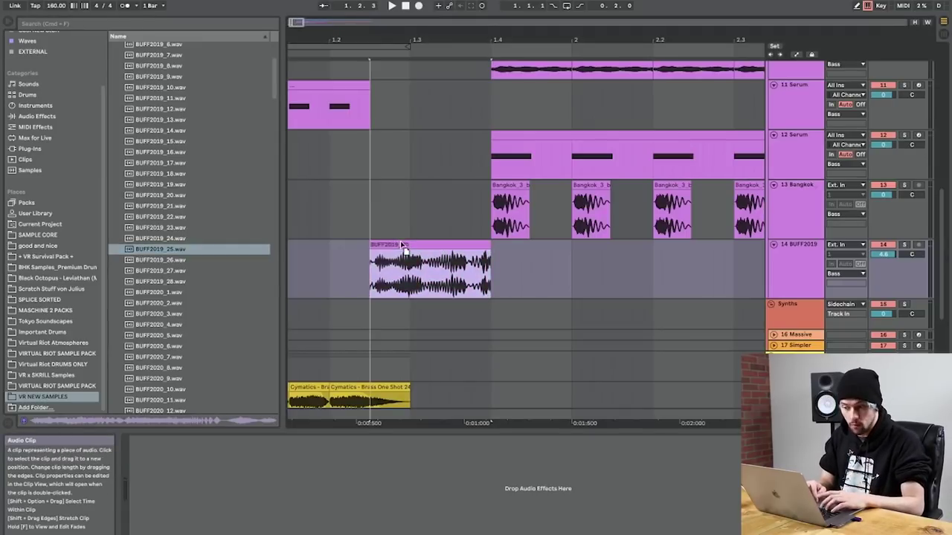
pyautogui.click(330, 266)
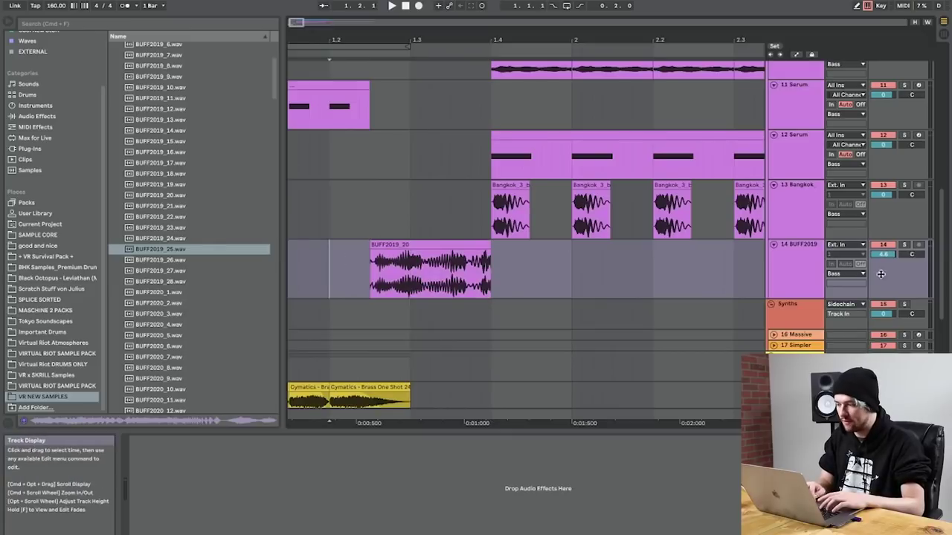
pyautogui.hscroll(-3, 358, 262)
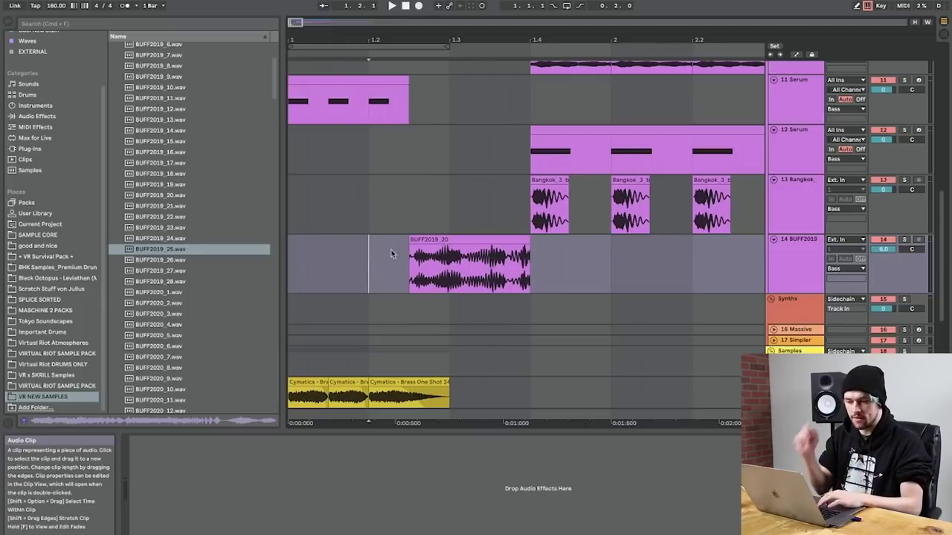
pyautogui.press('space')
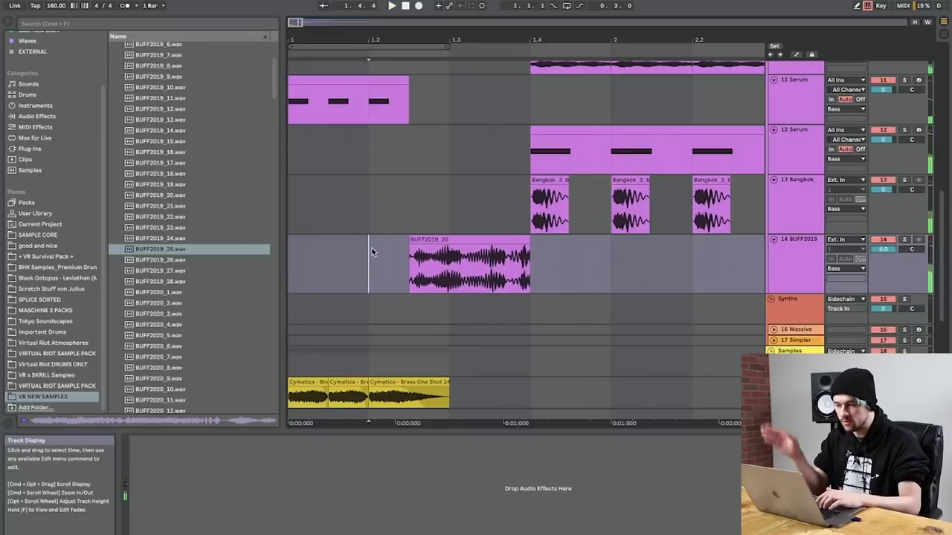
# Step: With the metronome on and the 14 BUFF2019 track soloed, split the fill at 1.3.3 and again halfway to 1.4
pyautogui.moveTo(467, 37); pyautogui.dragTo(467, 81)
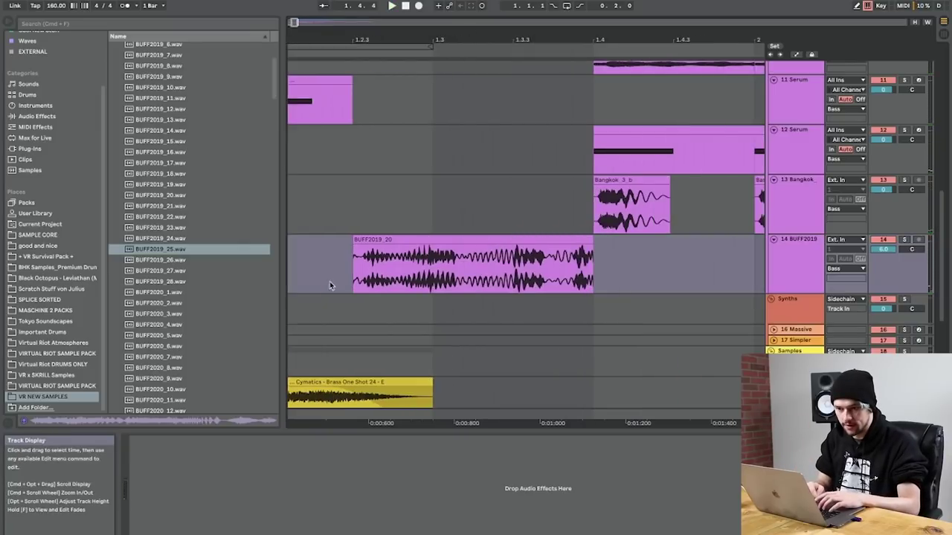
pyautogui.click(124, 5)
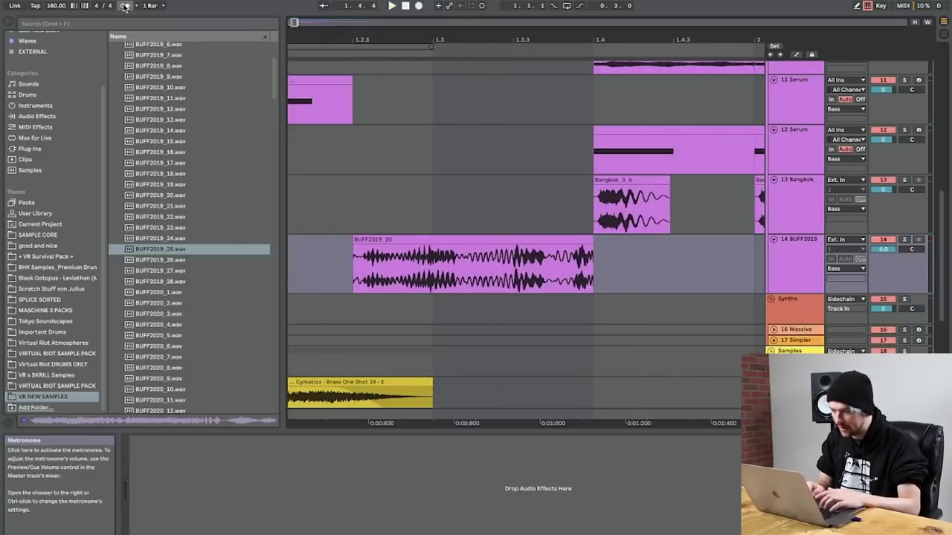
pyautogui.click(903, 241)
pyautogui.press('space')
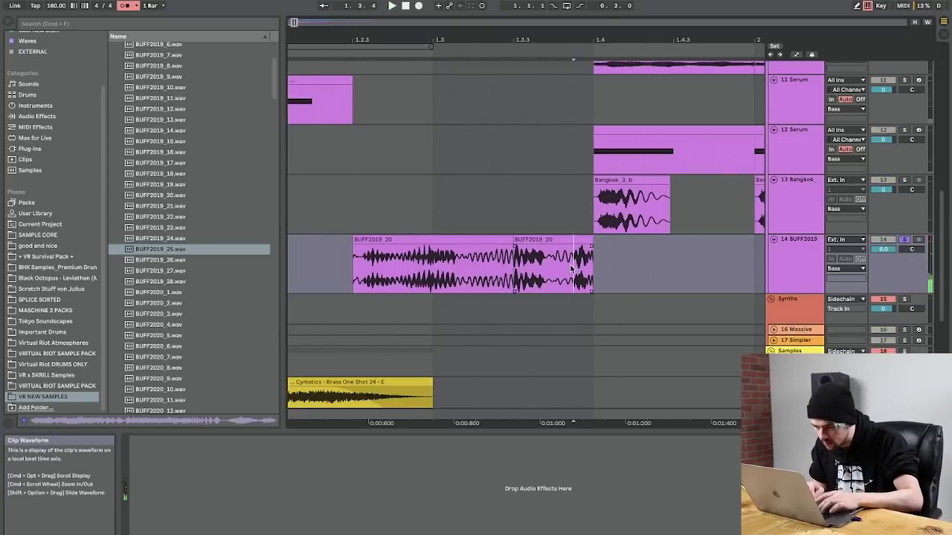
pyautogui.moveTo(585, 241)
pyautogui.mouseDown()
pyautogui.moveTo(565, 240)
pyautogui.moveTo(592, 240)
pyautogui.mouseUp()
pyautogui.click(407, 240)
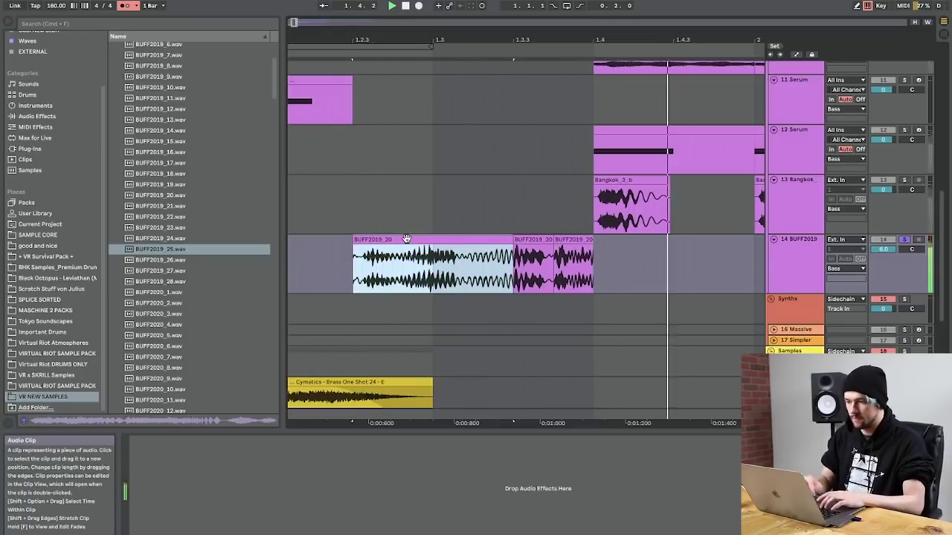
# Step: Fade out the last BUFF2019_20 slice and fade in the first, then unsolo the track and play the fill in context
pyautogui.moveTo(592, 247); pyautogui.dragTo(576, 288)
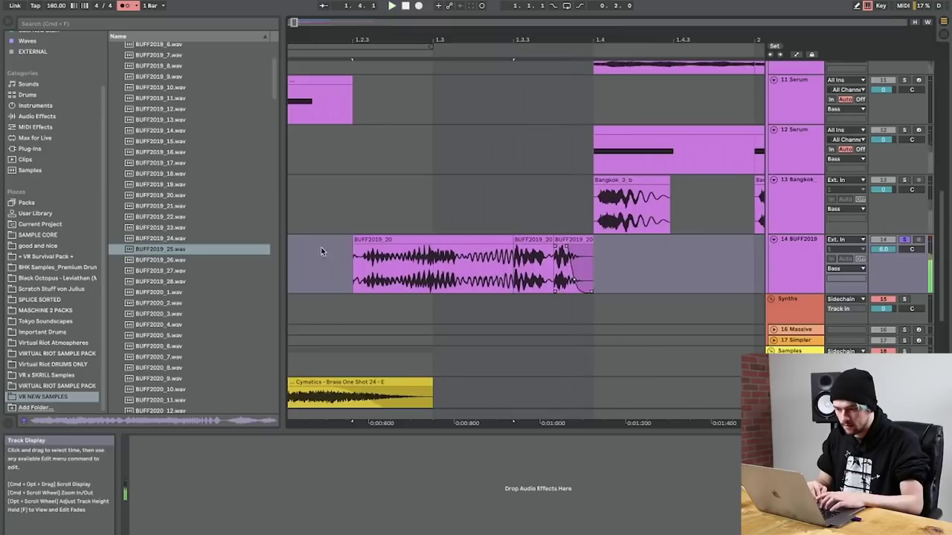
pyautogui.hscroll(-5, 323, 251)
pyautogui.moveTo(453, 251); pyautogui.dragTo(463, 252)
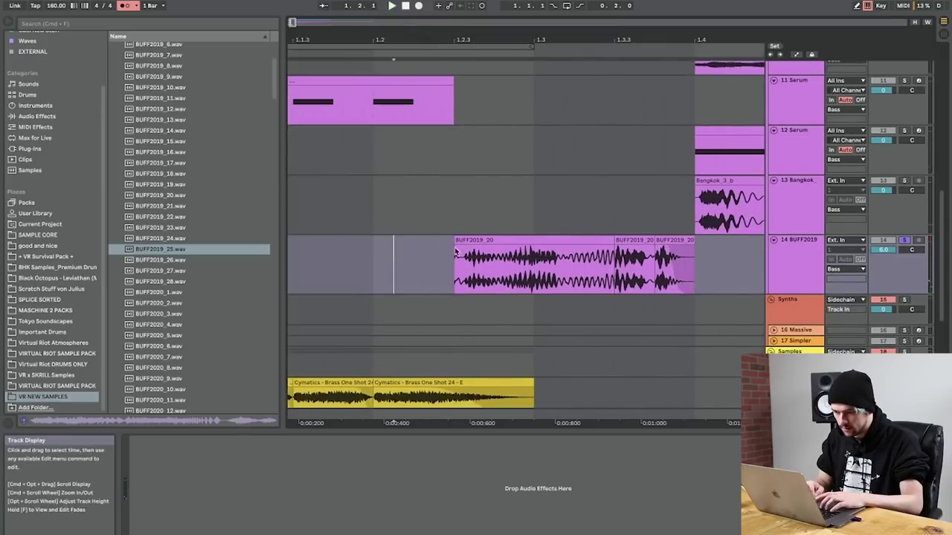
pyautogui.click(906, 241)
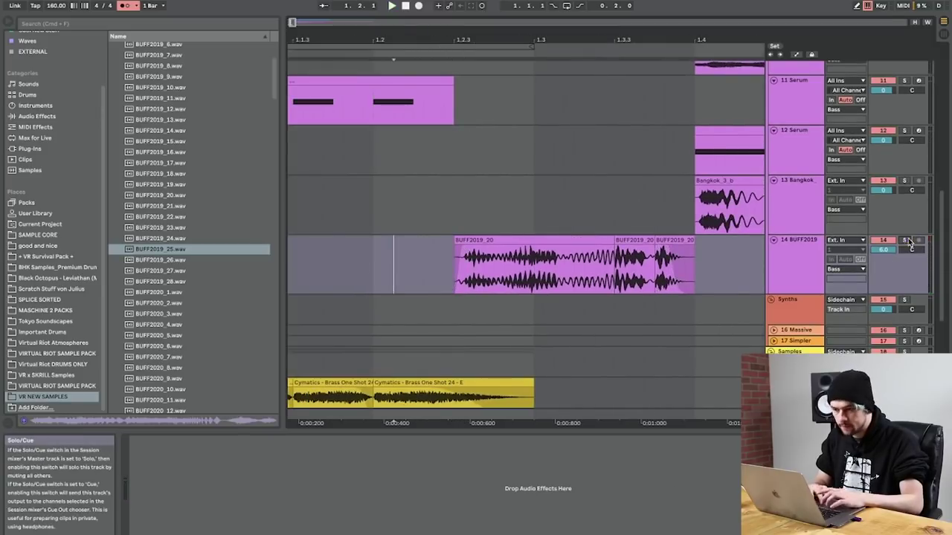
pyautogui.press('space')
pyautogui.moveTo(479, 35)
pyautogui.mouseDown()
pyautogui.moveTo(408, 35)
pyautogui.moveTo(408, 17)
pyautogui.mouseUp()
pyautogui.press('space')
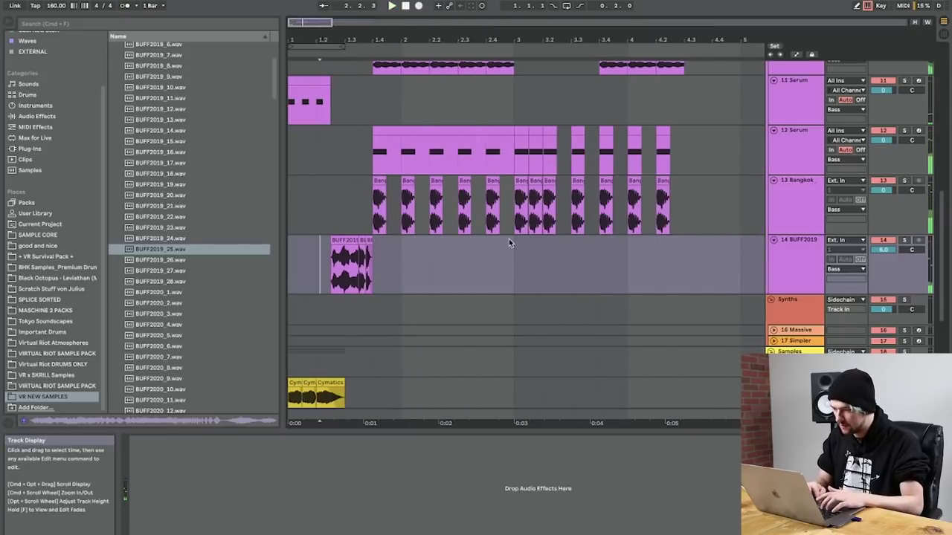
# Step: Add an empty audio track directly below 19 Cymatics in the Samples group
pyautogui.scroll(-3, 508, 239)
pyautogui.click(818, 347)
pyautogui.press('super+t')
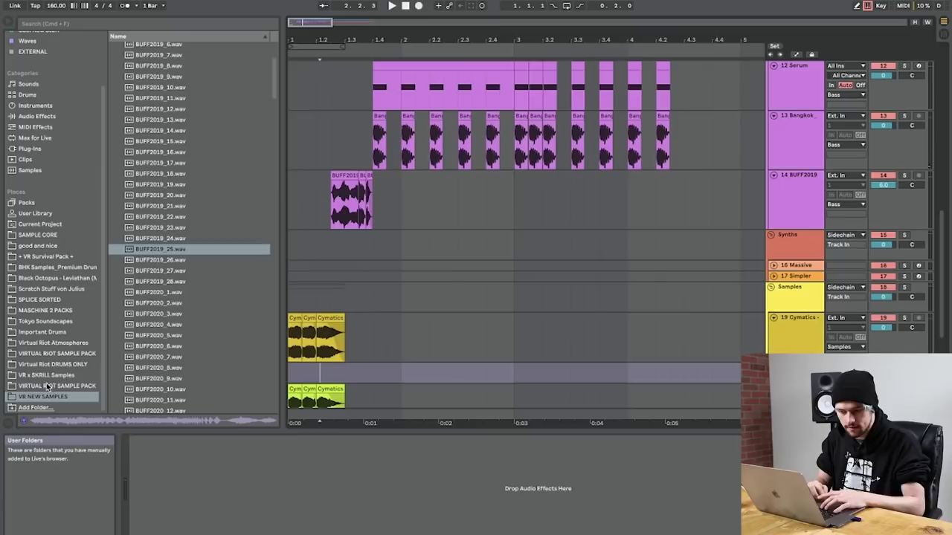
# Step: Collapse the opened BUFF subfolders and look through the top-level folders of VR NEW SAMPLES
pyautogui.click(178, 293)
pyautogui.press('Left')
pyautogui.click(148, 263)
pyautogui.press('Up')
pyautogui.press('Up')
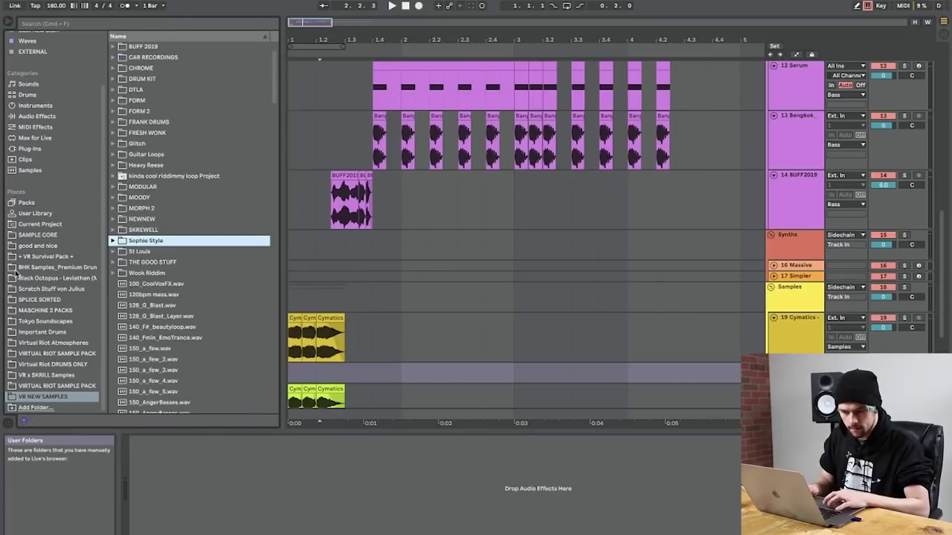
# Step: Open the Vox - Shout folder under One Shots in SPLICE SORTED
pyautogui.click(34, 300)
pyautogui.click(159, 243)
pyautogui.press('Left')
pyautogui.press('Up')
pyautogui.press('Down')
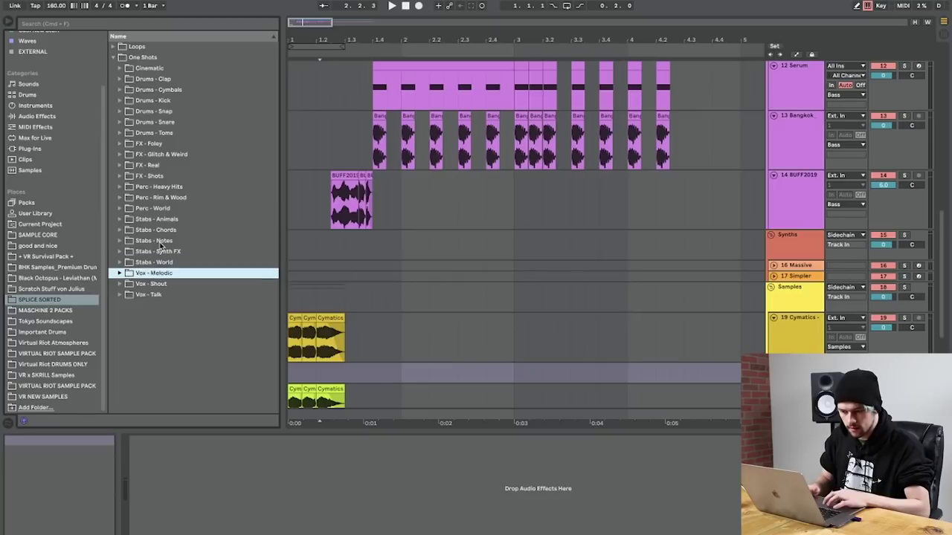
pyautogui.press('Down')
pyautogui.press('Right')
# Step: Preview the shout samples, place CT2_Vox_Hit_36_Chant_Hey.wav at beat 1.3 on the new Samples track, and listen
pyautogui.click(174, 348)
pyautogui.scroll(-4, 174, 342)
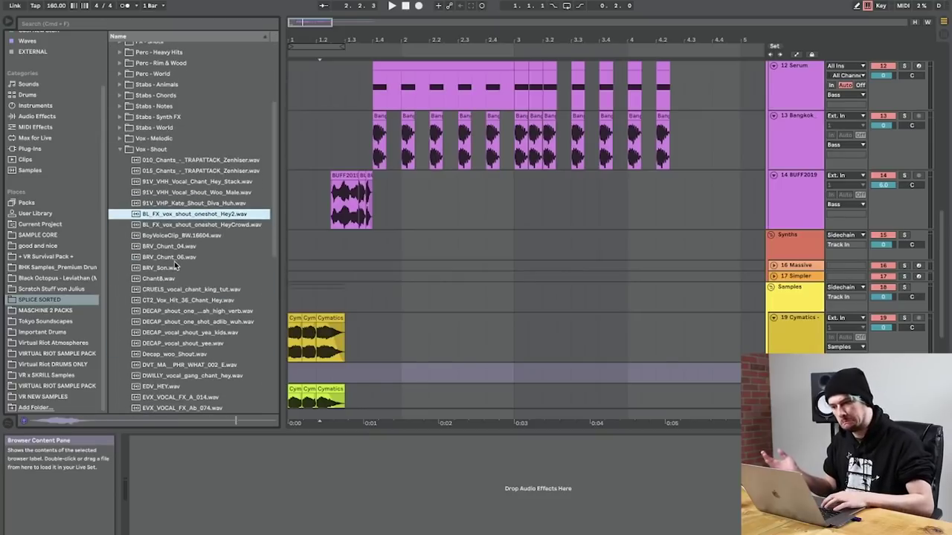
pyautogui.click(177, 257)
pyautogui.press('Down')
pyautogui.scroll(-2, 167, 261)
pyautogui.press('Down')
pyautogui.press('Down')
pyautogui.scroll(-4, 160, 261)
pyautogui.press('Down')
pyautogui.scroll(-2, 167, 212)
pyautogui.moveTo(243, 272); pyautogui.dragTo(347, 377)
pyautogui.press('space')
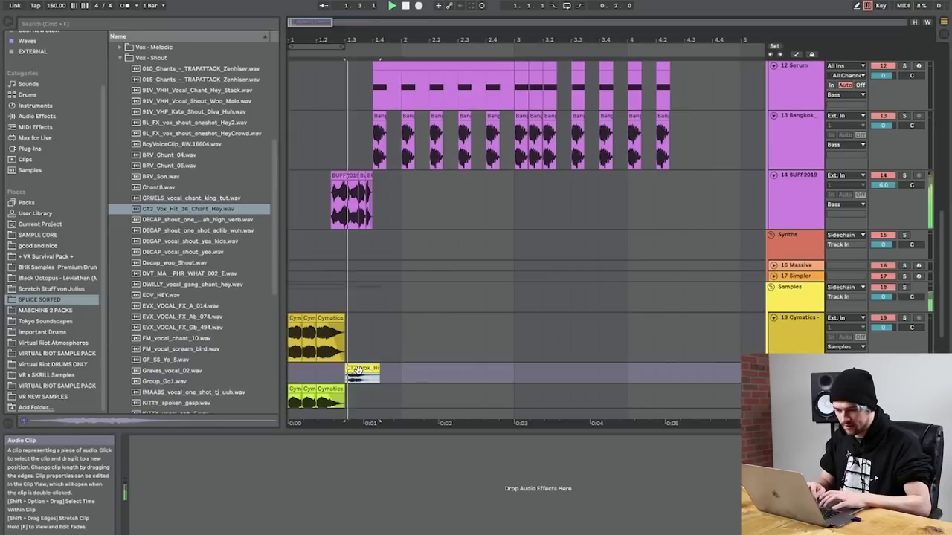
# Step: Transpose the CT2_Vox_Hit_36_Chant_Hey clip up 3 semitones, auditioning it soloed and with the full mix
pyautogui.doubleClick(363, 370)
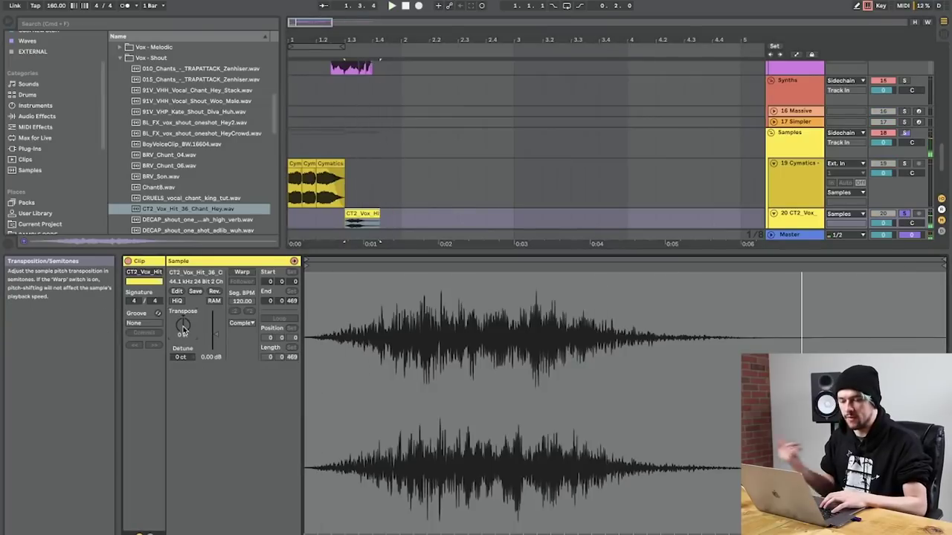
pyautogui.press('space')
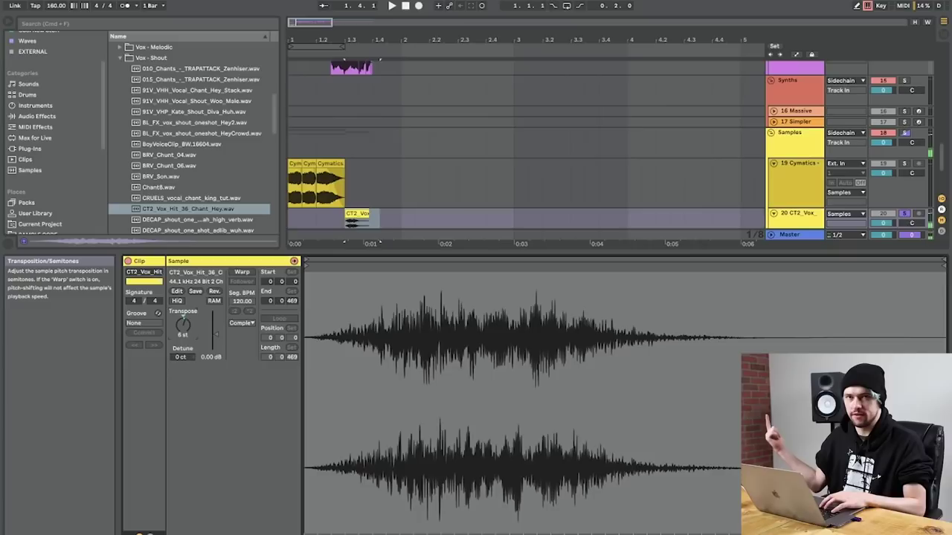
pyautogui.press('Up')
pyautogui.press('Up')
pyautogui.press('space')
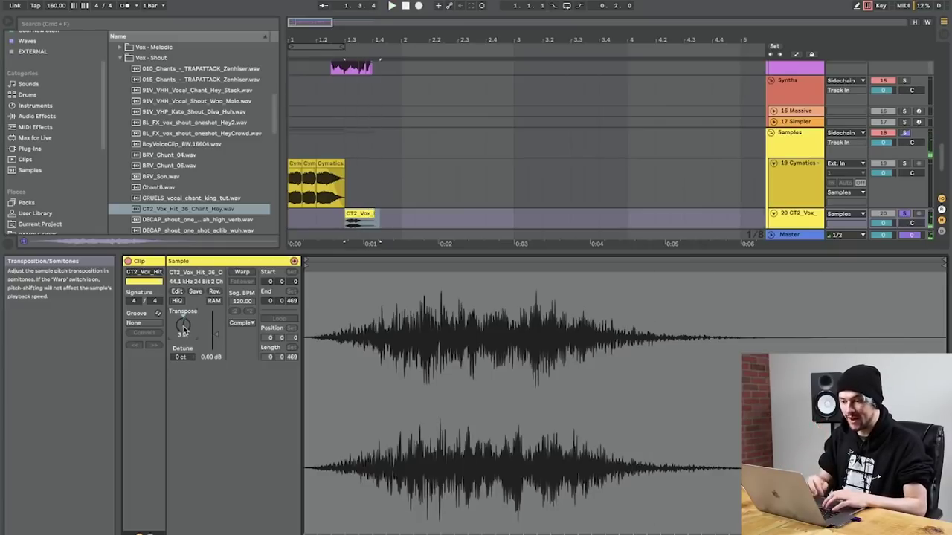
pyautogui.press('space')
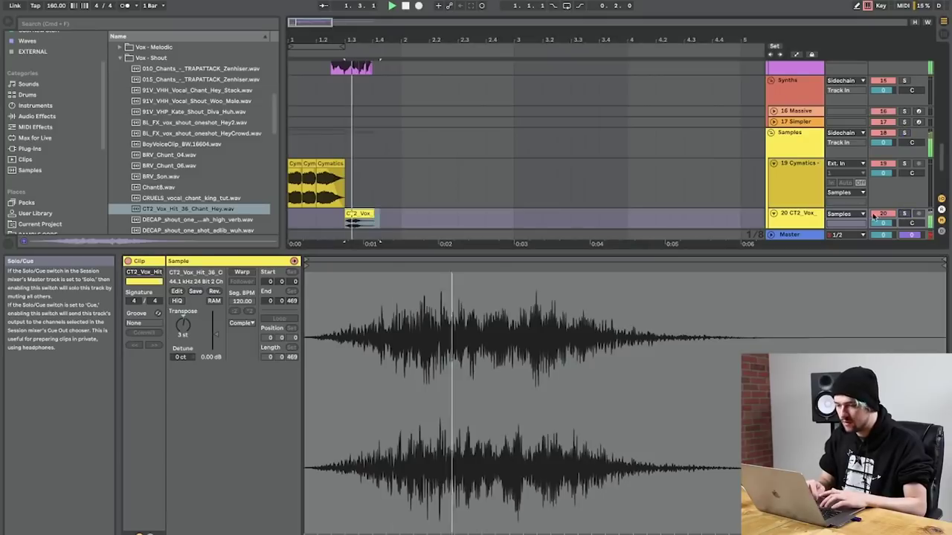
# Step: Trim the chant clip's end to beat 1.4, enable Warp, and set its segment tempo to 105 BPM
pyautogui.click(369, 215)
pyautogui.moveTo(373, 215); pyautogui.dragTo(371, 214)
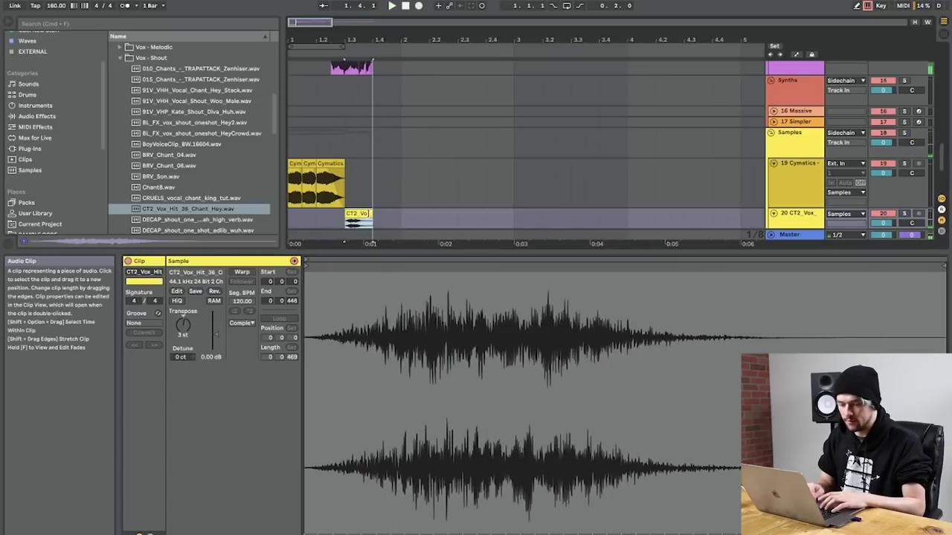
pyautogui.click(250, 277)
pyautogui.moveTo(253, 305); pyautogui.dragTo(253, 342)
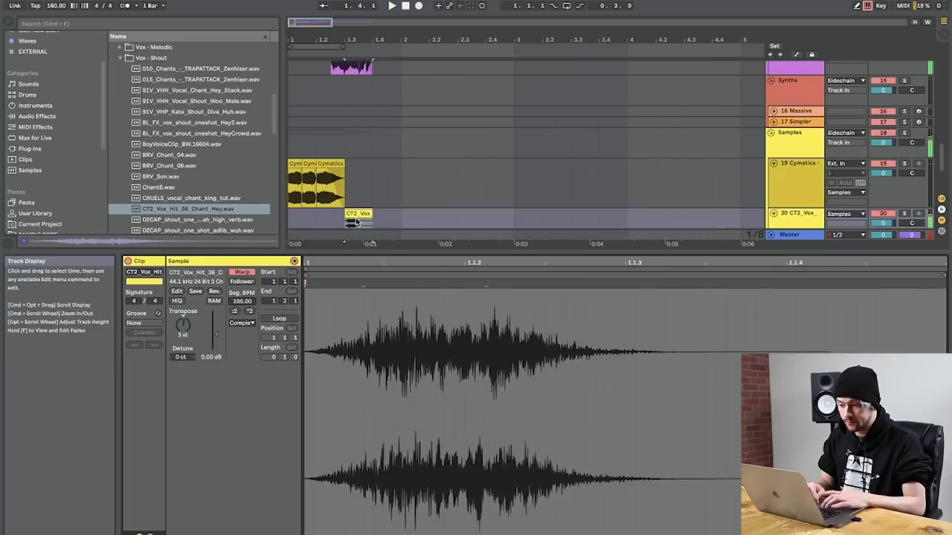
# Step: Move the chant clip to 1.4, duplicate it along the track up to bar 3, remove the copy at bar 2, and listen
pyautogui.moveTo(365, 214); pyautogui.dragTo(393, 221)
pyautogui.scroll(-2, 372, 190)
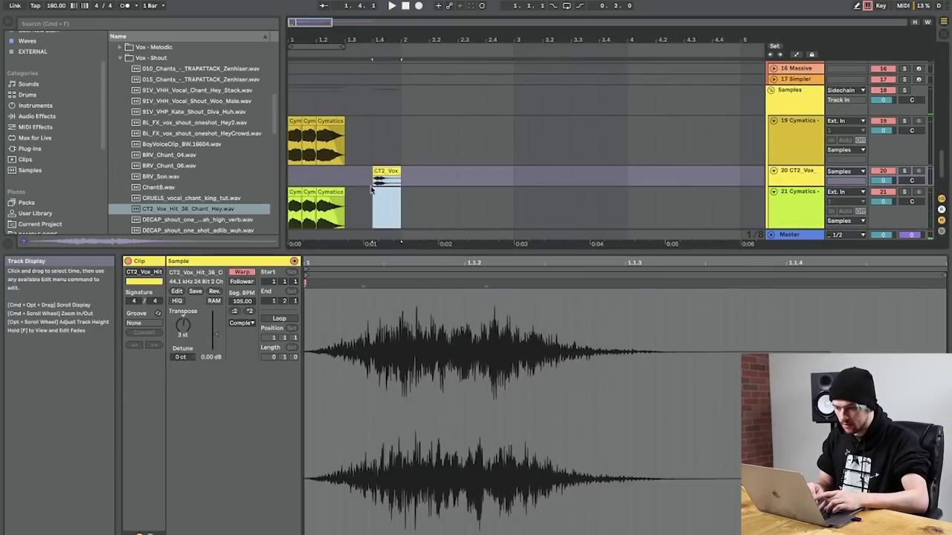
pyautogui.press('super+d')
pyautogui.press('super+d')
pyautogui.click(416, 171)
pyautogui.press('Delete')
pyautogui.click(477, 170)
pyautogui.click(291, 176)
pyautogui.press('space')
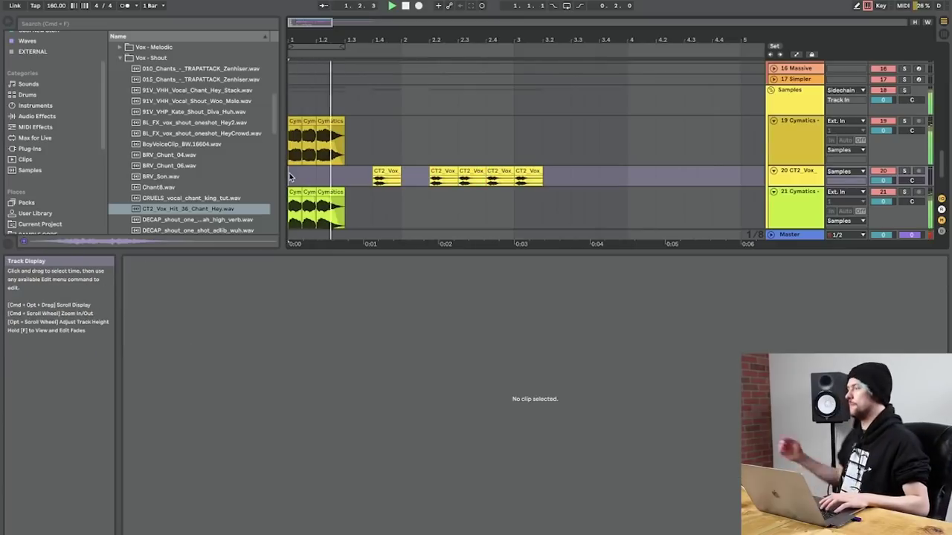
# Step: Remove the unwanted chant copy at 2.3 and space the chants every second beat from 1.4 through 4.4
pyautogui.click(472, 174)
pyautogui.press('Delete')
pyautogui.click(530, 171)
pyautogui.moveTo(531, 171); pyautogui.dragTo(554, 171)
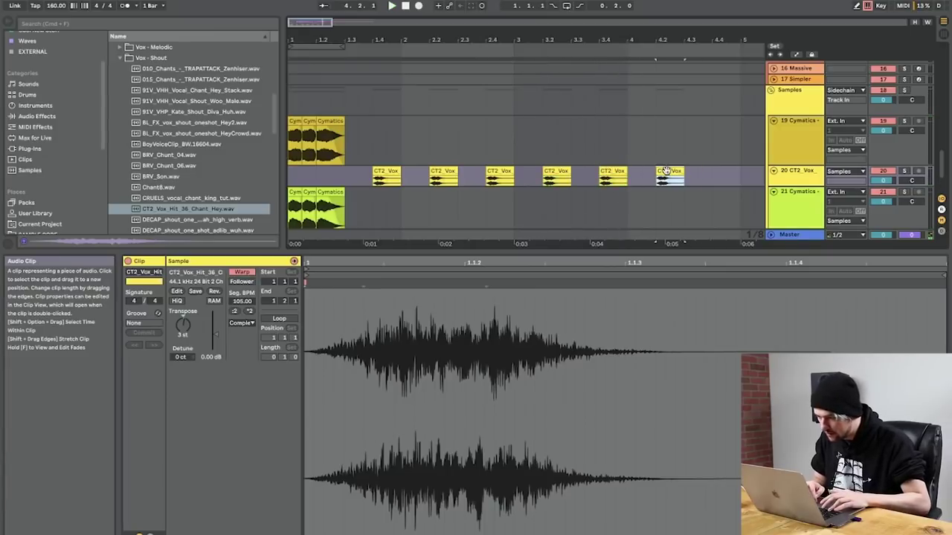
pyautogui.moveTo(722, 175); pyautogui.dragTo(721, 175)
# Step: Lower the 20 CT2_Vox track volume to -3.2 dB while playing the arrangement
pyautogui.click(318, 175)
pyautogui.press('space')
pyautogui.moveTo(884, 181); pyautogui.dragTo(884, 190)
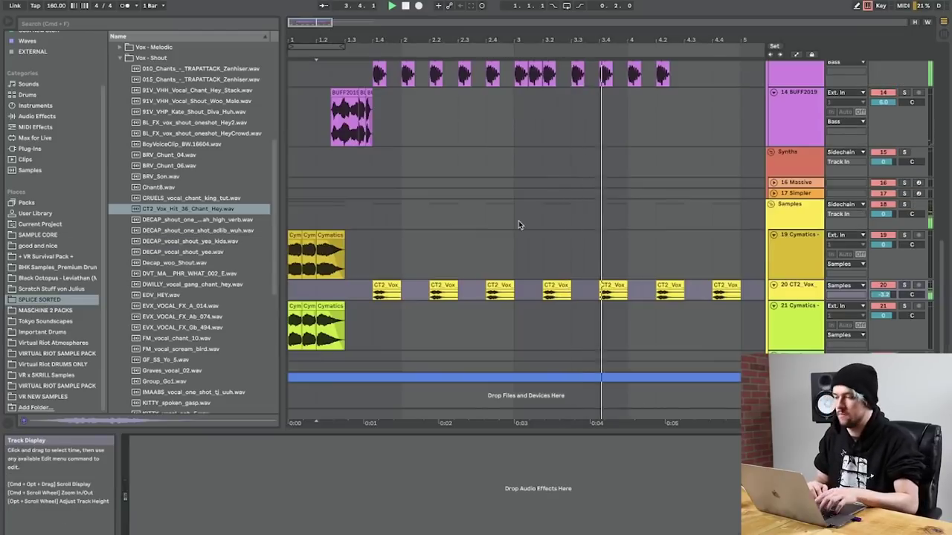
pyautogui.scroll(10, 519, 221)
pyautogui.scroll(-3, 518, 220)
pyautogui.press('space')
# Step: Solo the 10 CJ_vocals track and examine its effect chain while playing from 1.4
pyautogui.click(328, 217)
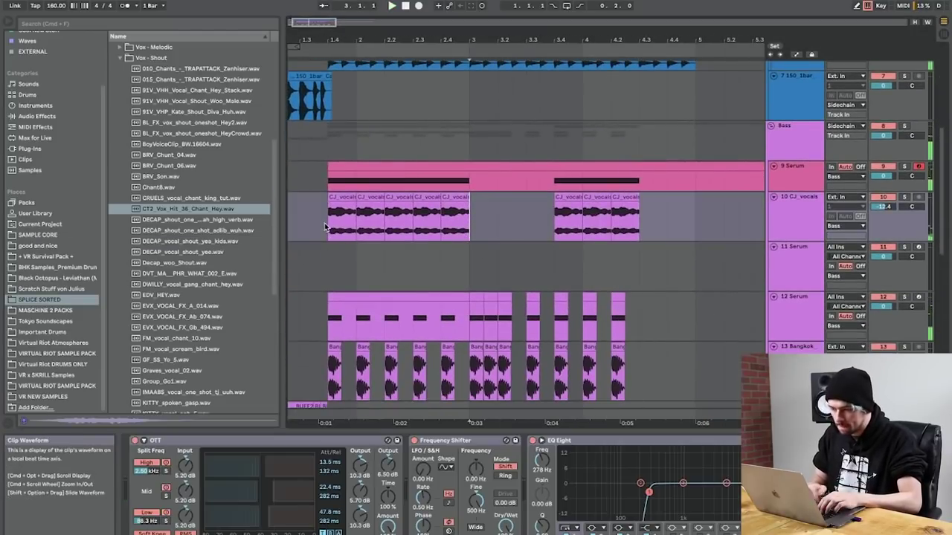
pyautogui.press('space')
pyautogui.click(905, 197)
pyautogui.click(803, 206)
pyautogui.click(670, 507)
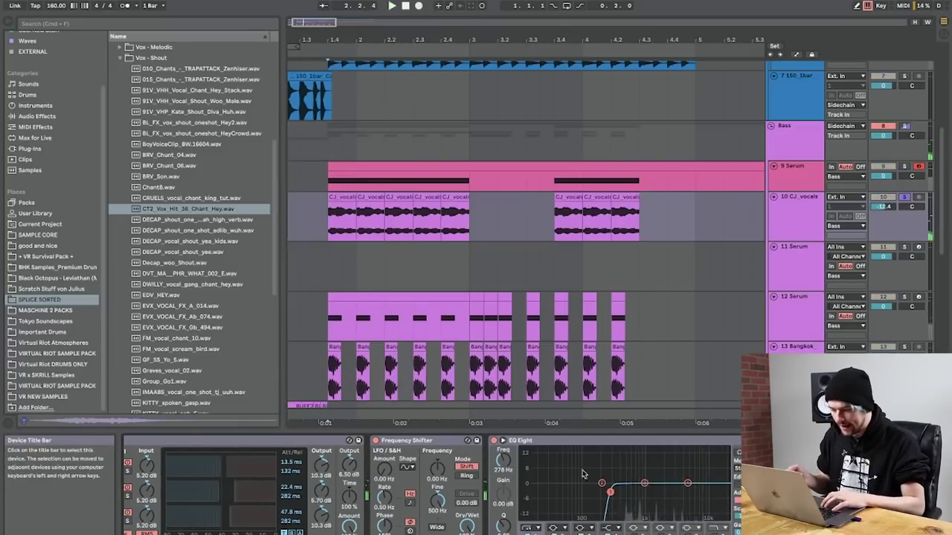
pyautogui.press('space')
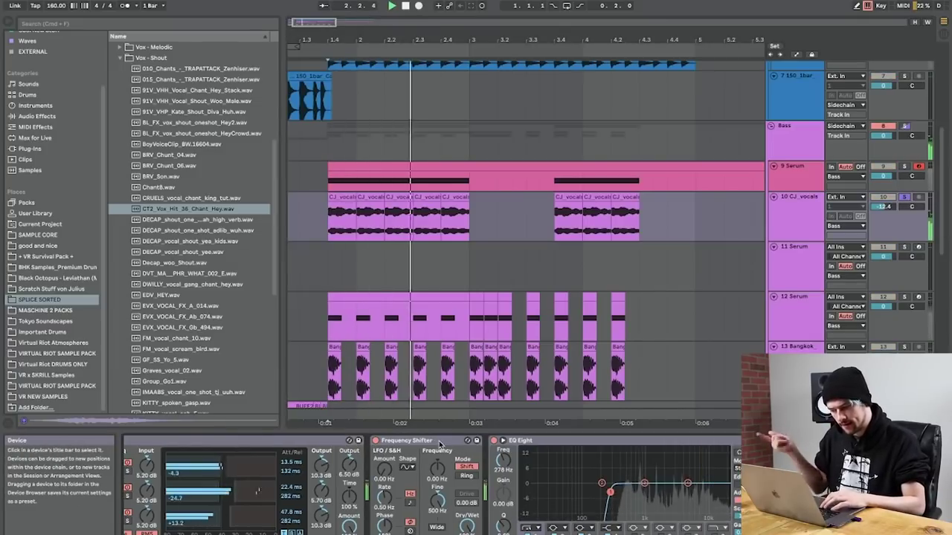
pyautogui.press('space')
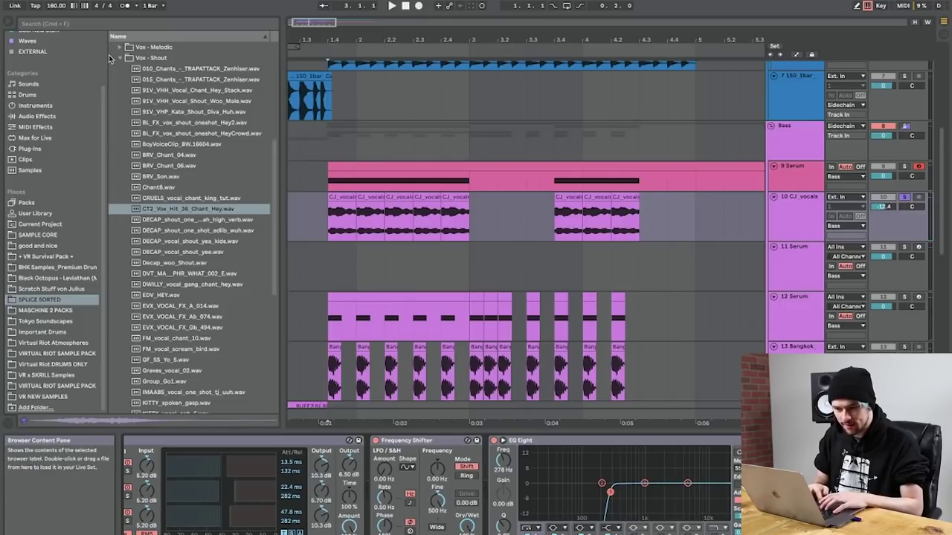
# Step: Add a Saturator to the 10 CJ_vocals effect chain, raise its input drive, and listen
pyautogui.click(39, 117)
pyautogui.click(139, 410)
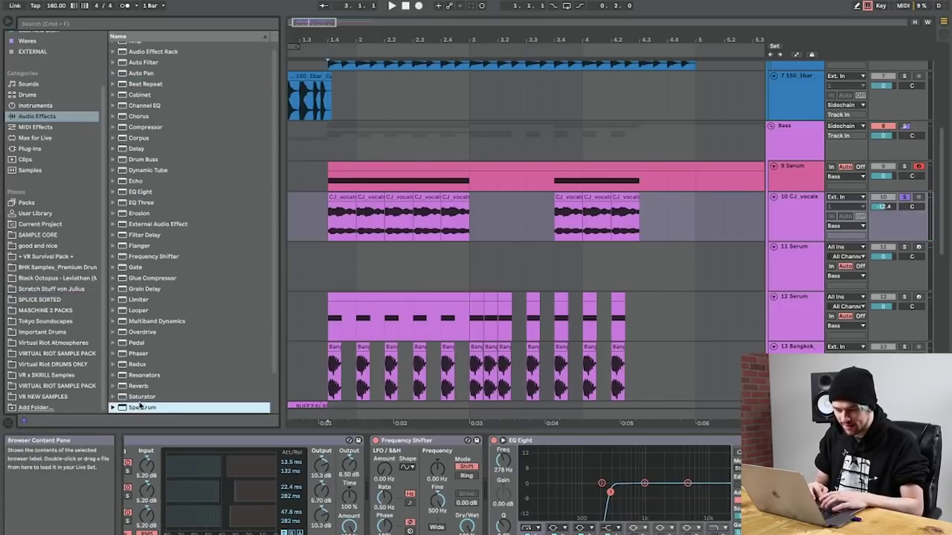
pyautogui.doubleClick(141, 399)
pyautogui.moveTo(752, 466); pyautogui.dragTo(752, 417)
pyautogui.press('space')
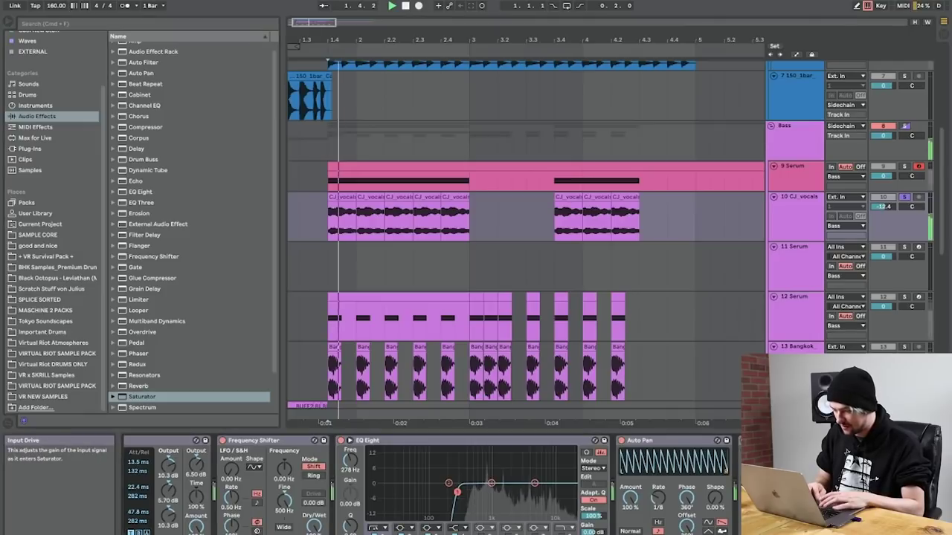
# Step: Set the Saturator's drive to 32 dB and the Auto Pan's shape to 31% on the 10 CJ_vocals track
pyautogui.press('space')
pyautogui.hscroll(2, 781, 476)
pyautogui.moveTo(696, 466); pyautogui.dragTo(696, 463)
pyautogui.press('space')
pyautogui.moveTo(658, 499); pyautogui.dragTo(658, 469)
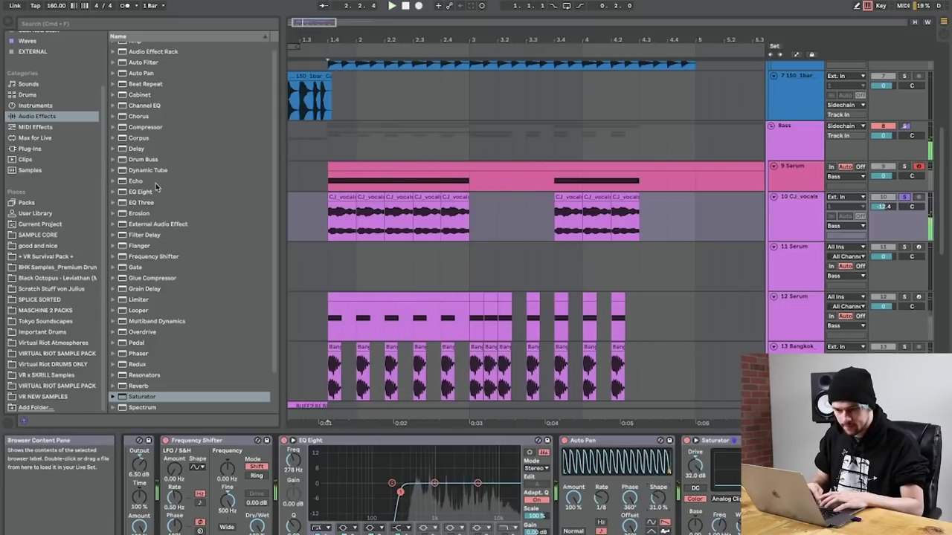
# Step: Add an EQ Eight with a 539 Hz low cut and a high-end roll-off, followed by the Multiband Compression preset
pyautogui.click(133, 192)
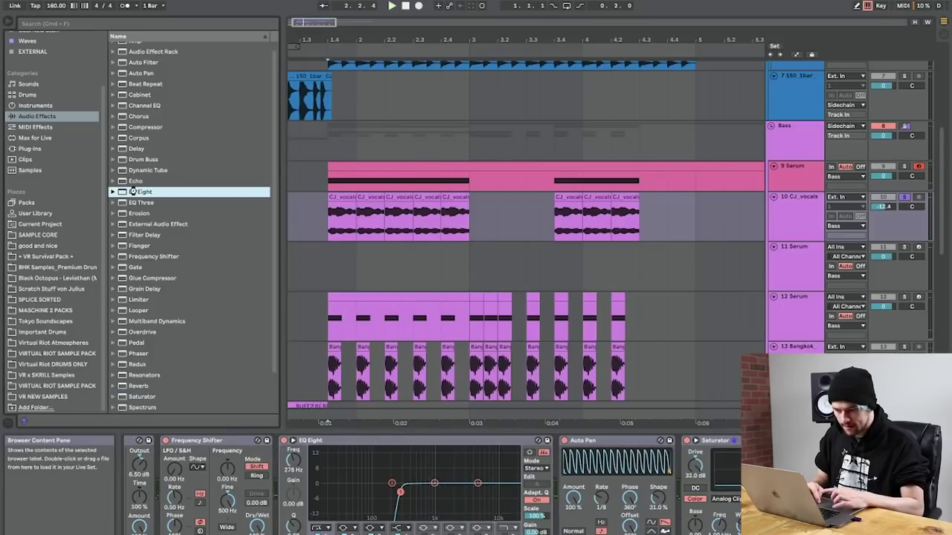
pyautogui.doubleClick(133, 192)
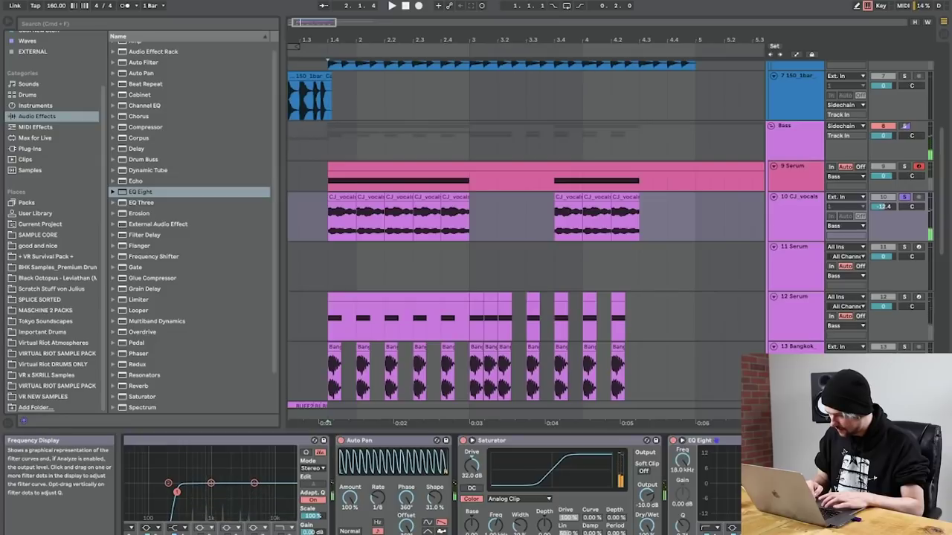
pyautogui.press('space')
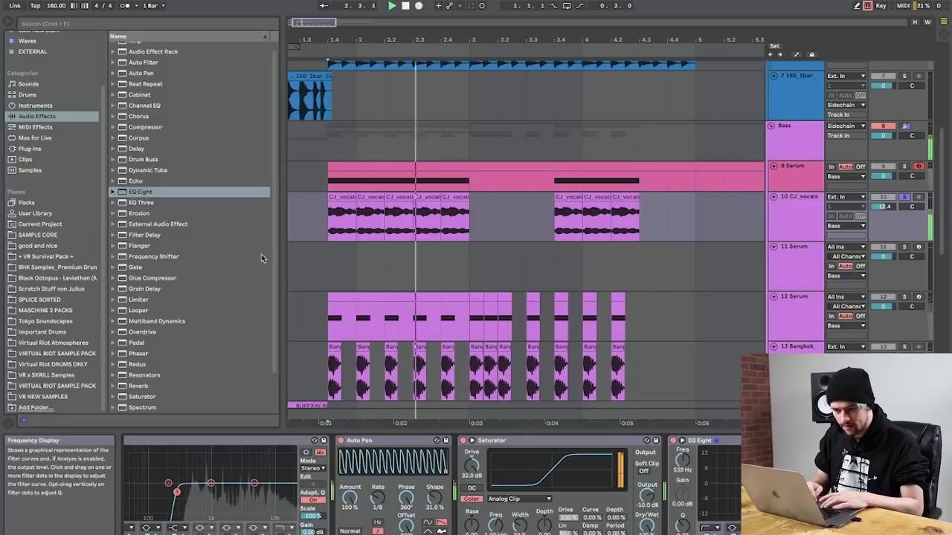
pyautogui.click(113, 321)
pyautogui.doubleClick(176, 375)
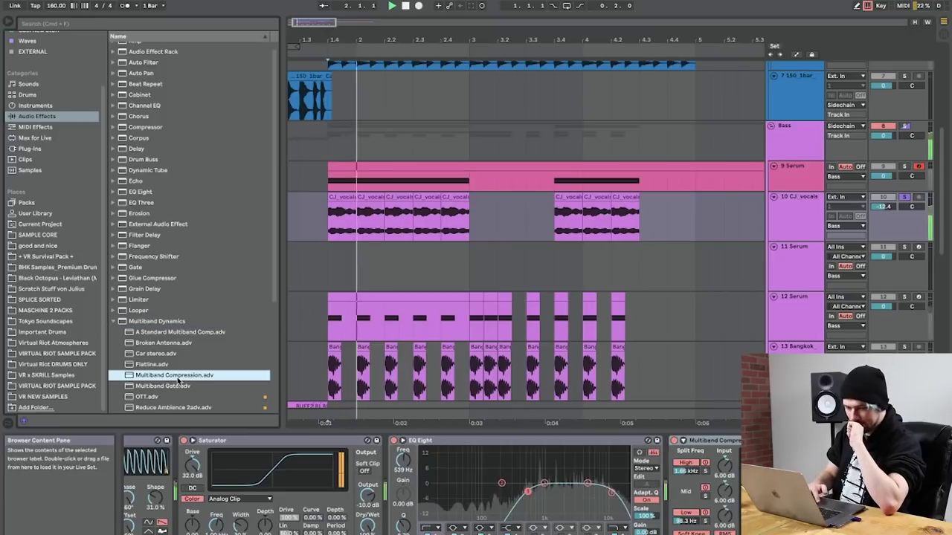
# Step: Copy the Auto Pan to the end of the 10 CJ_vocals effect chain, set its amount to 94.4%, and listen
pyautogui.click(145, 441)
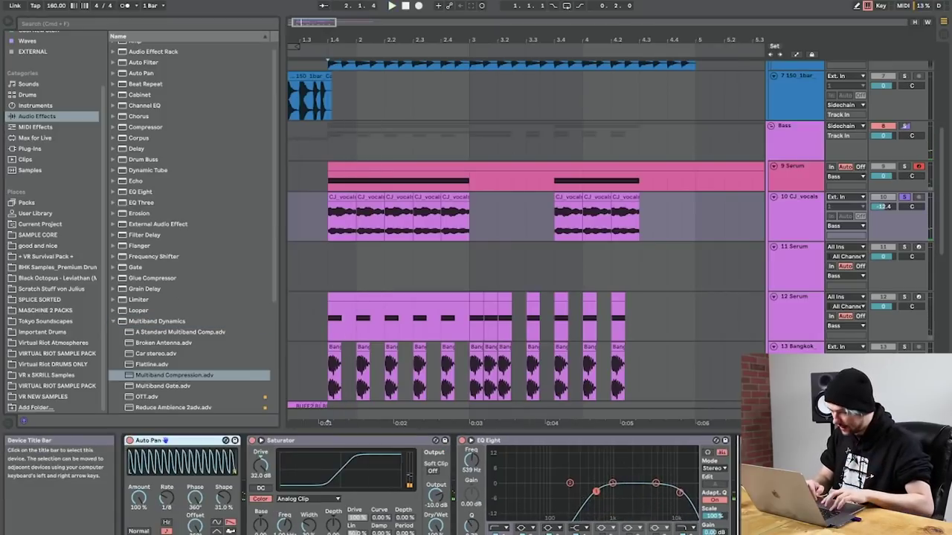
pyautogui.moveTo(165, 441); pyautogui.dragTo(892, 450)
pyautogui.press('space')
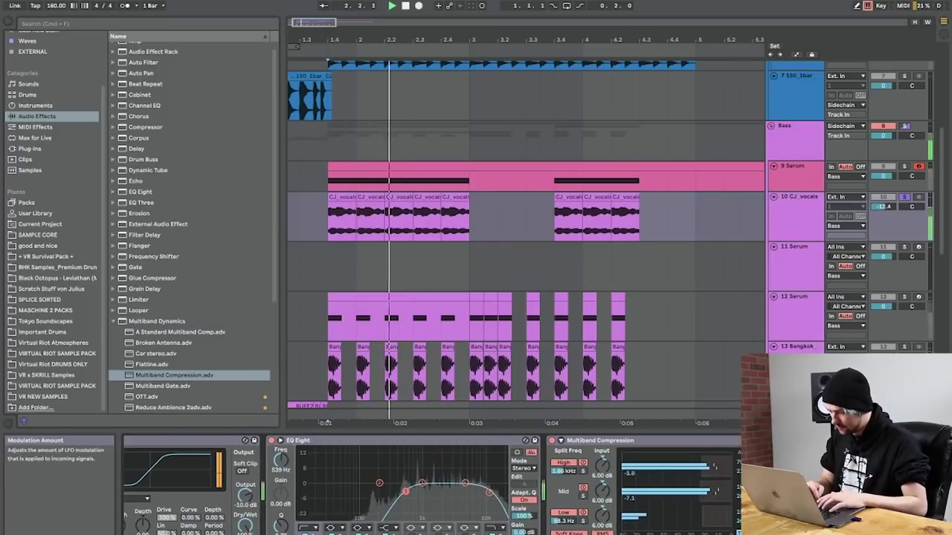
pyautogui.press('space')
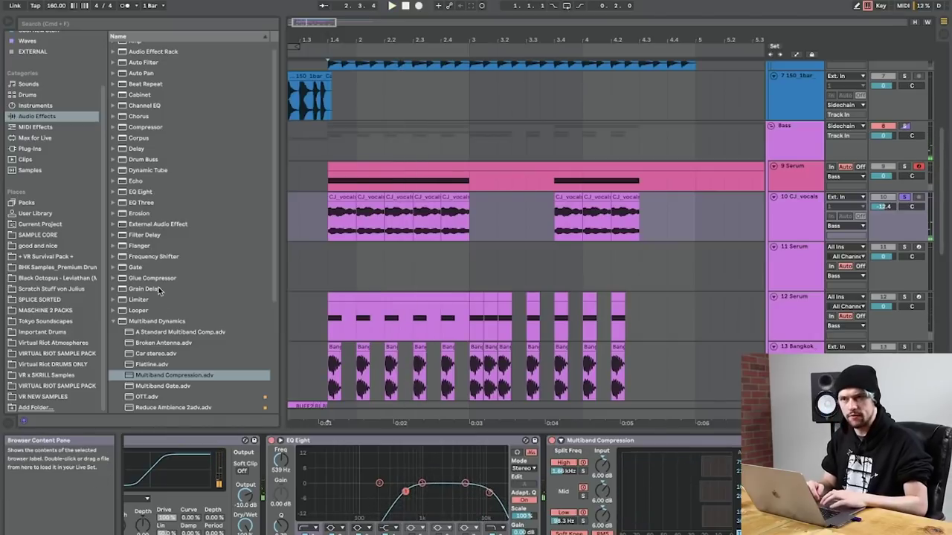
# Step: Add a Delay after the second Auto Pan on 10 CJ_vocals and play the soloed vocal
pyautogui.click(113, 322)
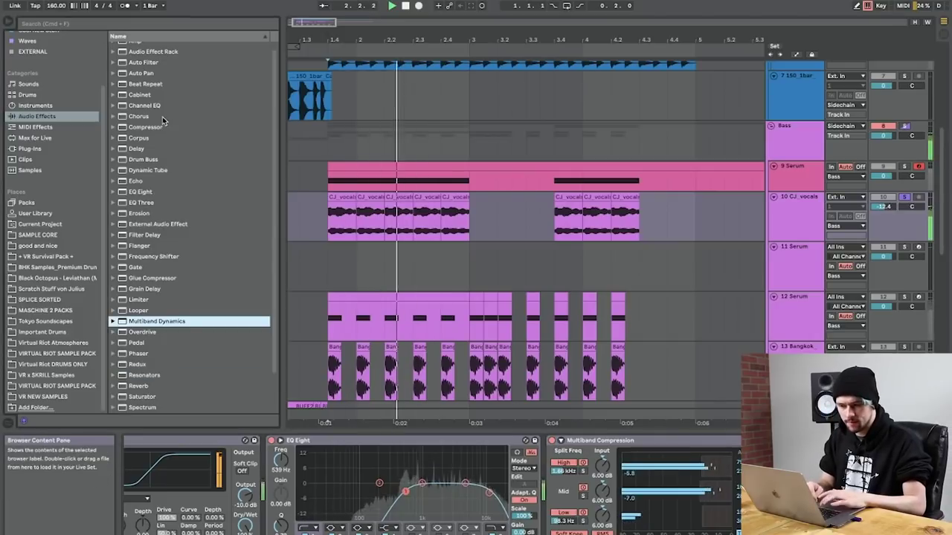
pyautogui.click(133, 149)
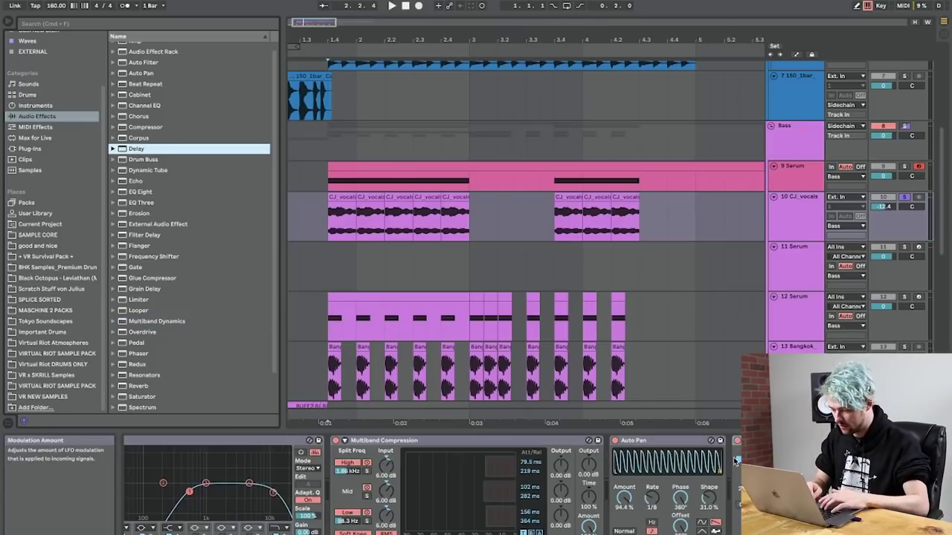
pyautogui.click(747, 463)
pyautogui.press('space')
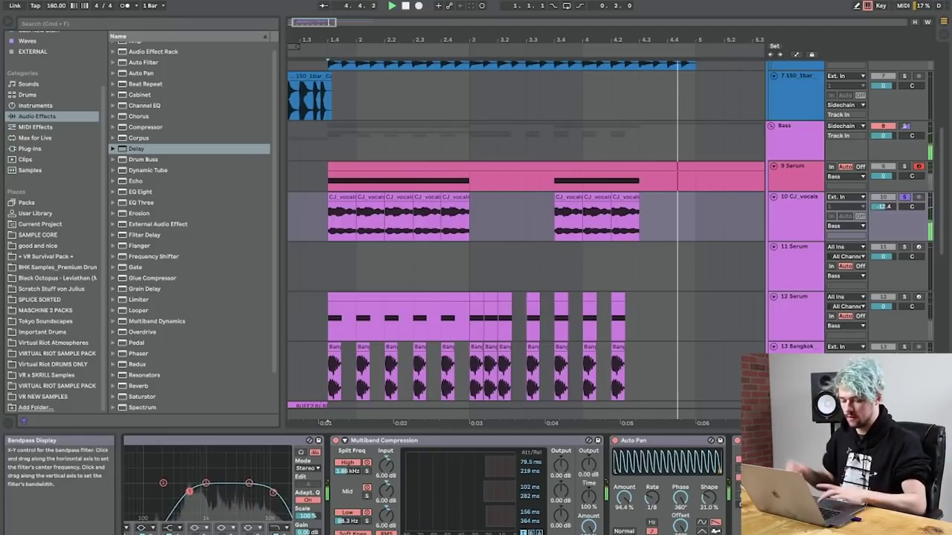
# Step: Lower the 10 CJ_vocals track volume to -14.8 dB and play it unsoloed with the full arrangement
pyautogui.moveTo(886, 212); pyautogui.dragTo(886, 205)
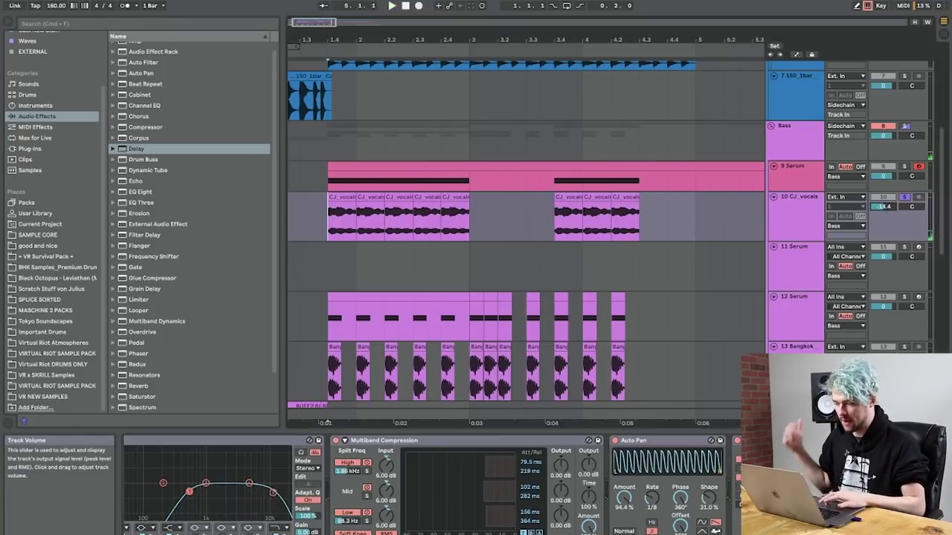
pyautogui.press('space')
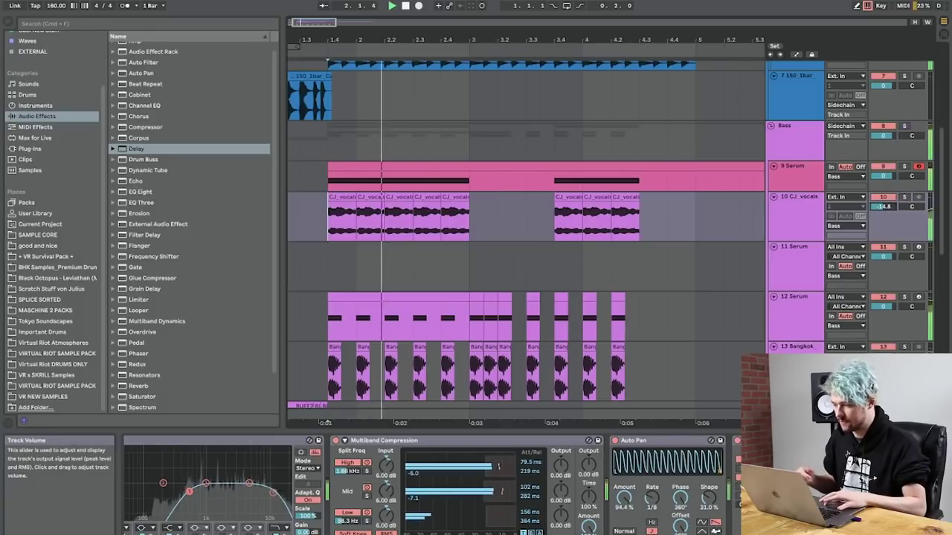
pyautogui.hscroll(5, 407, 506)
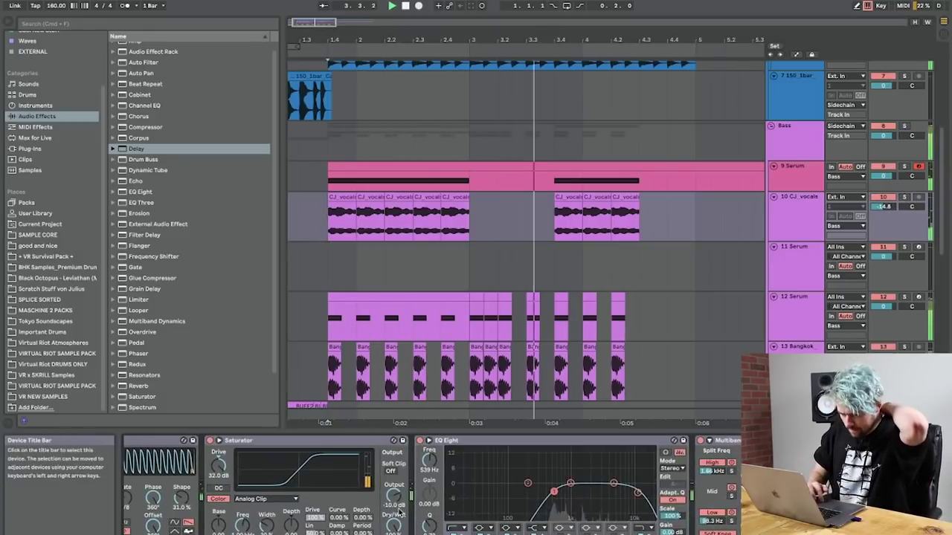
# Step: Duplicate the Frequency Shifter on 10 CJ_vocals and set the copy's Fine frequency to 174 Hz
pyautogui.hscroll(-6, 408, 506)
pyautogui.press('space')
pyautogui.click(364, 441)
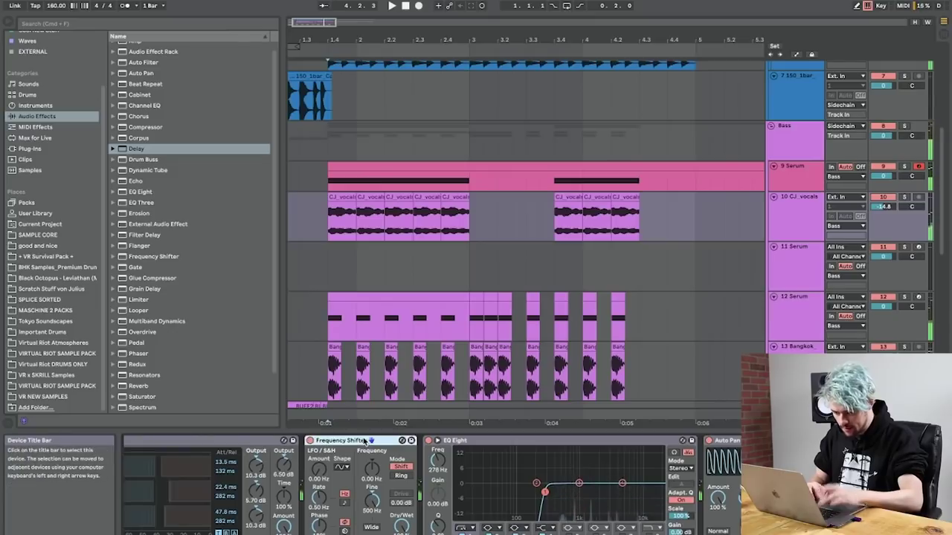
pyautogui.press('super+d')
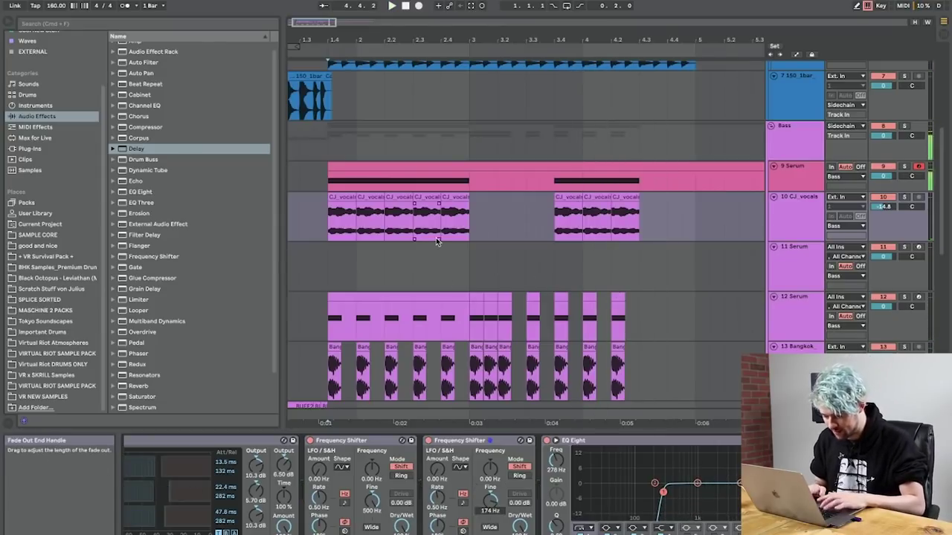
# Step: Show the automation lanes and enlarge the 10 CJ_vocals track to expose the Frequency Shifter's Fine envelope
pyautogui.press('a')
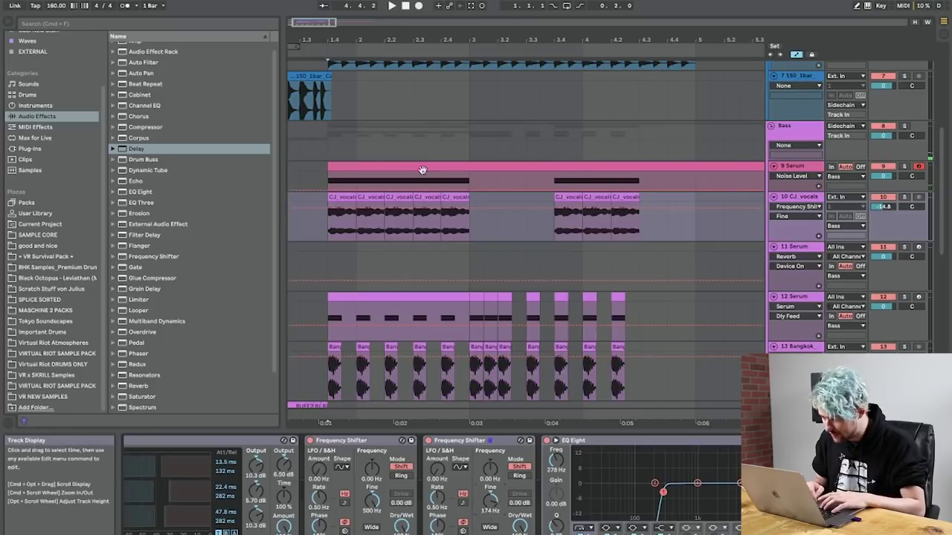
pyautogui.moveTo(806, 241); pyautogui.dragTo(806, 345)
pyautogui.scroll(3, 351, 266)
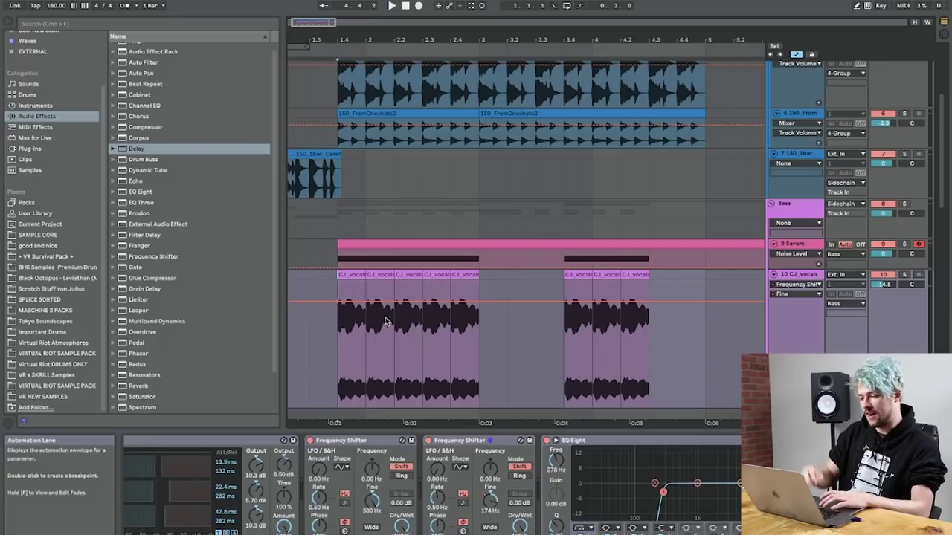
# Step: Automate the second Frequency Shifter's Fine frequency to rise from bar 2 to about 269 Hz after 2.2 and fall back toward bar 3
pyautogui.press('space')
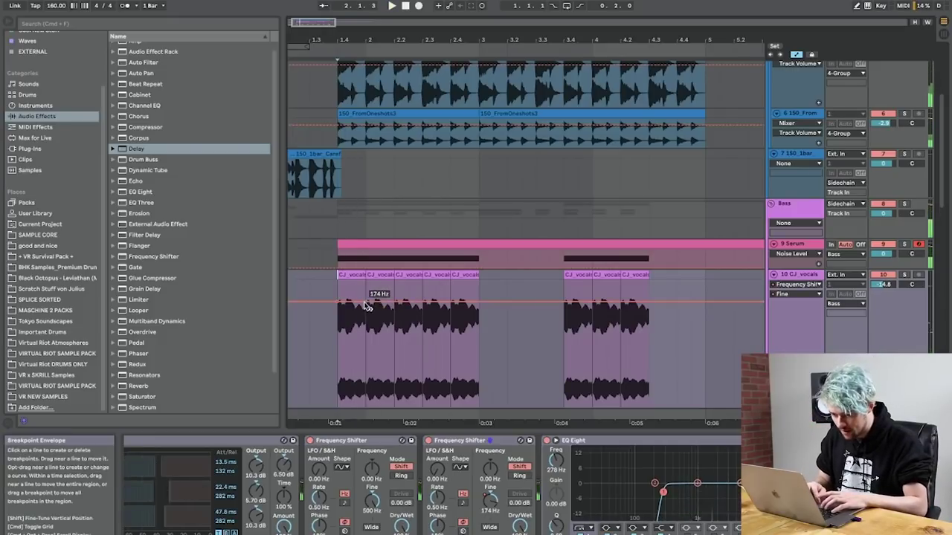
pyautogui.click(365, 302)
pyautogui.press('space')
pyautogui.moveTo(394, 302); pyautogui.dragTo(479, 306)
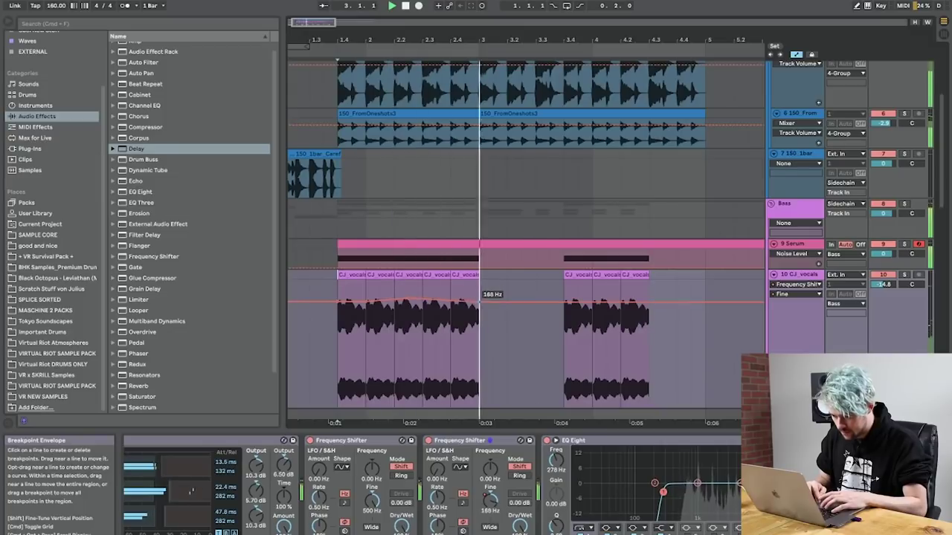
pyautogui.press('space')
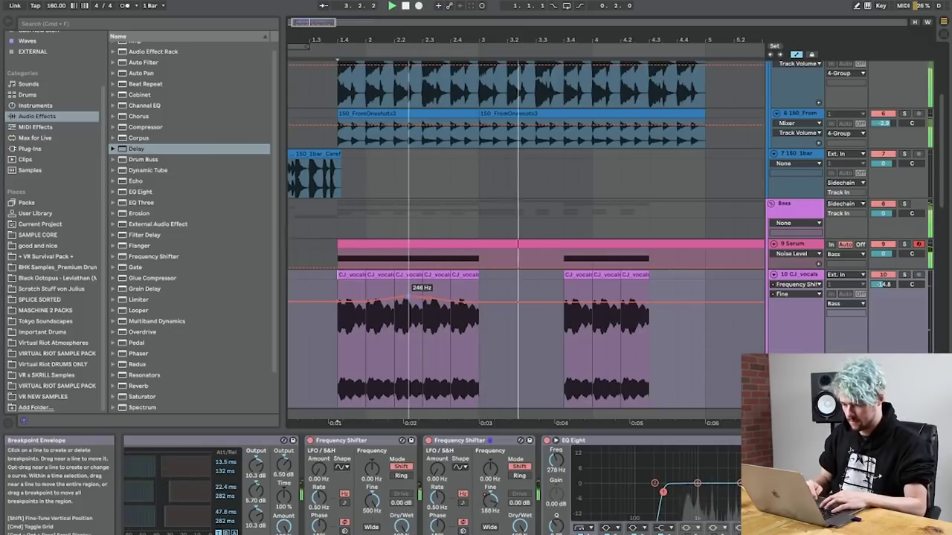
pyautogui.press('space')
# Step: Copy the vocal clips with their Fine automation from 1.4 to 2.3 and paste them at 3.4
pyautogui.moveTo(339, 327); pyautogui.dragTo(433, 330)
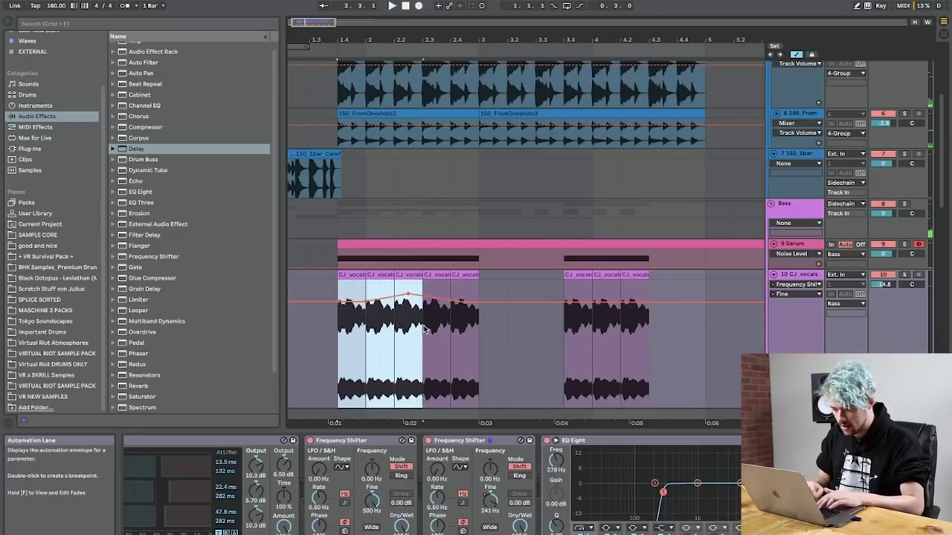
pyautogui.click(568, 335)
pyautogui.press('super+v')
pyautogui.click(347, 342)
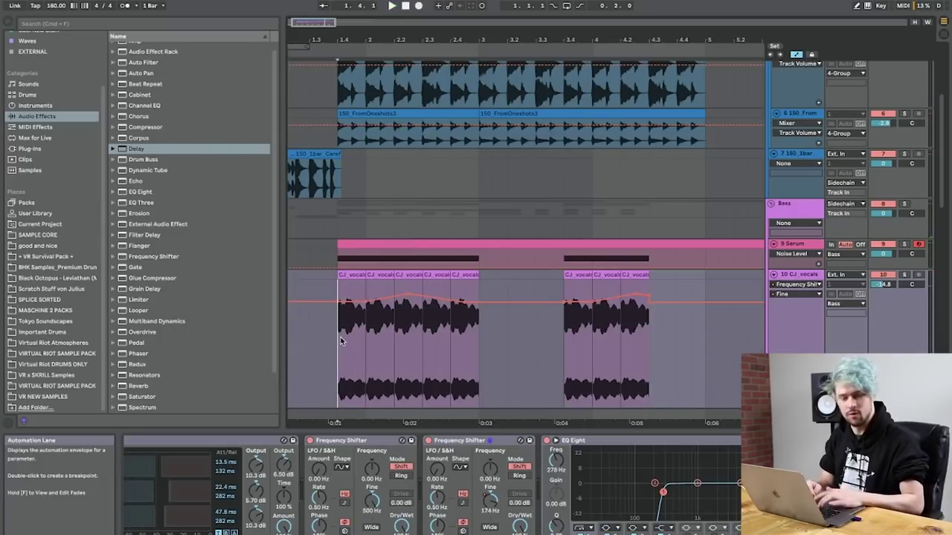
# Step: Play from 1.4 and remove the abrupt drop in the Fine automation at 4.3
pyautogui.press('space')
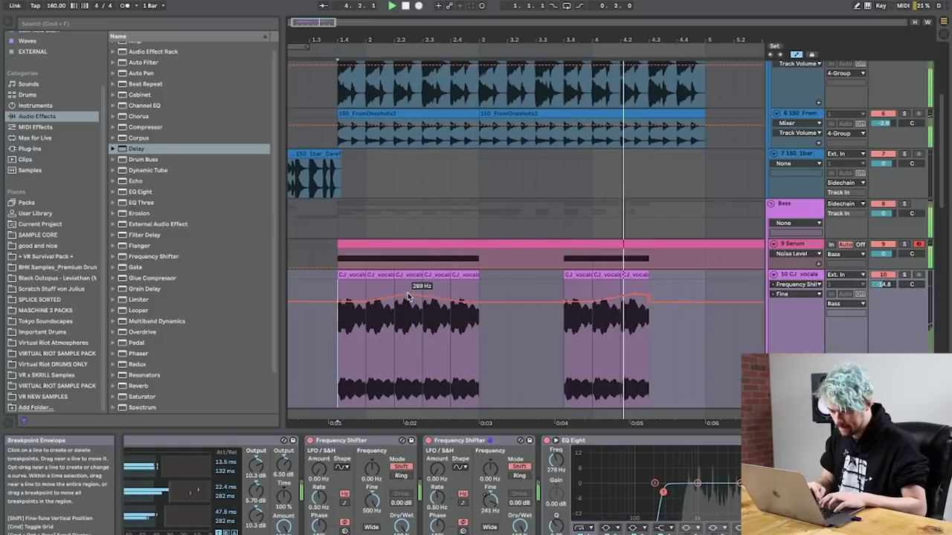
pyautogui.click(649, 302)
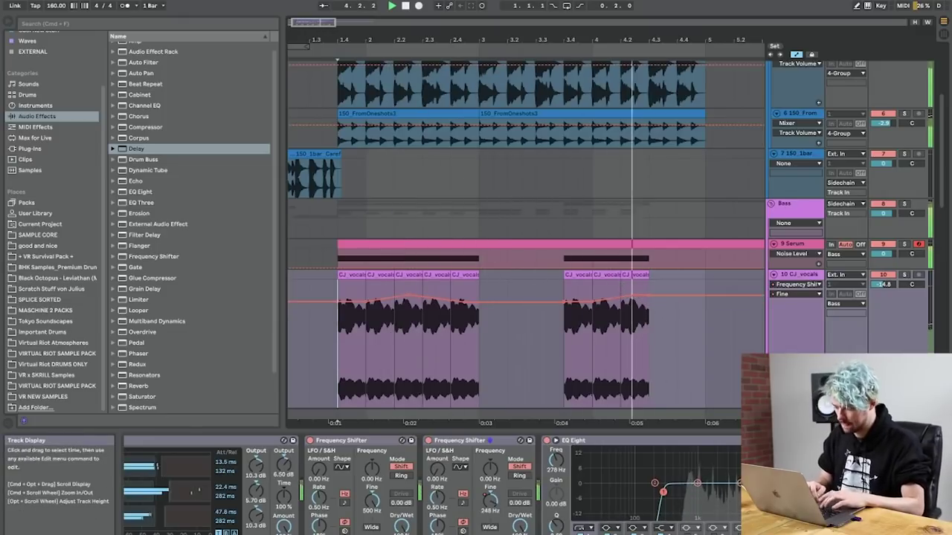
pyautogui.press('space')
# Step: Set the amount of both Auto Pans on 10 CJ_vocals to 0% and listen to the arrangement
pyautogui.hscroll(5, 727, 445)
pyautogui.hscroll(3, 525, 441)
pyautogui.moveTo(533, 499); pyautogui.dragTo(533, 531)
pyautogui.press('space')
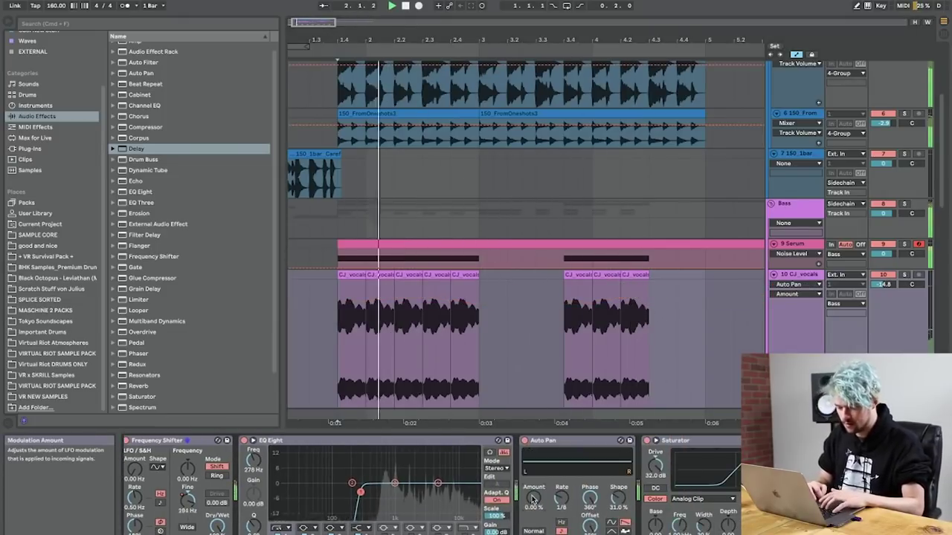
pyautogui.hscroll(3, 565, 502)
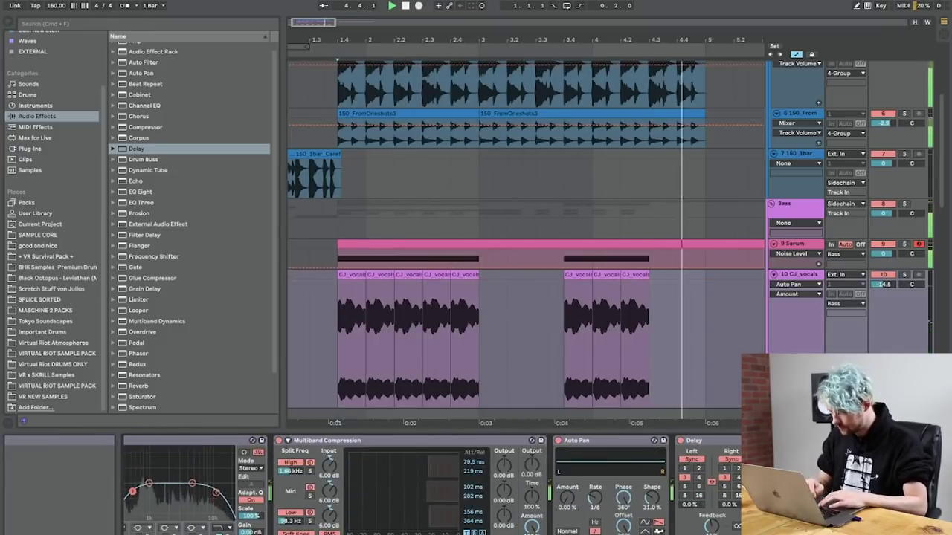
pyautogui.hscroll(-5, 431, 484)
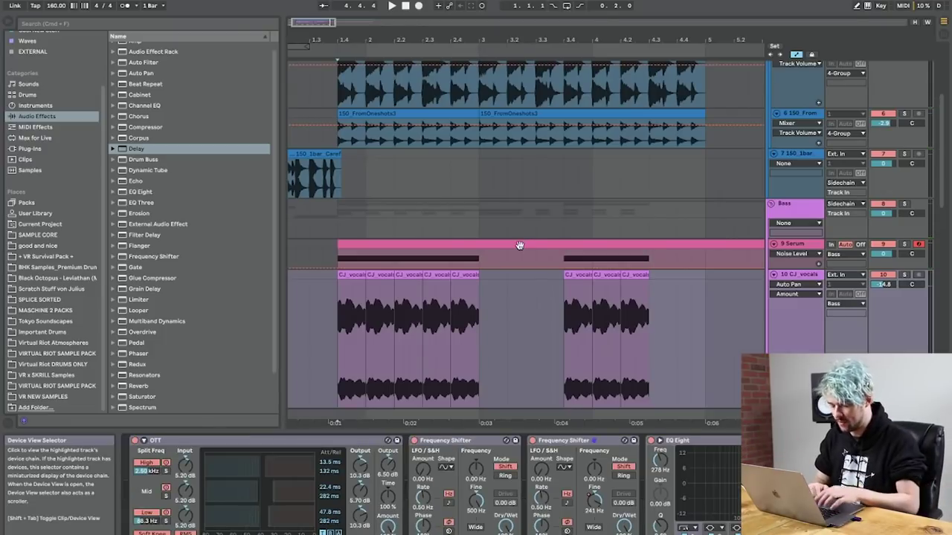
# Step: Hide the automation lanes and play the arrangement from bar 1
pyautogui.scroll(-5, 519, 245)
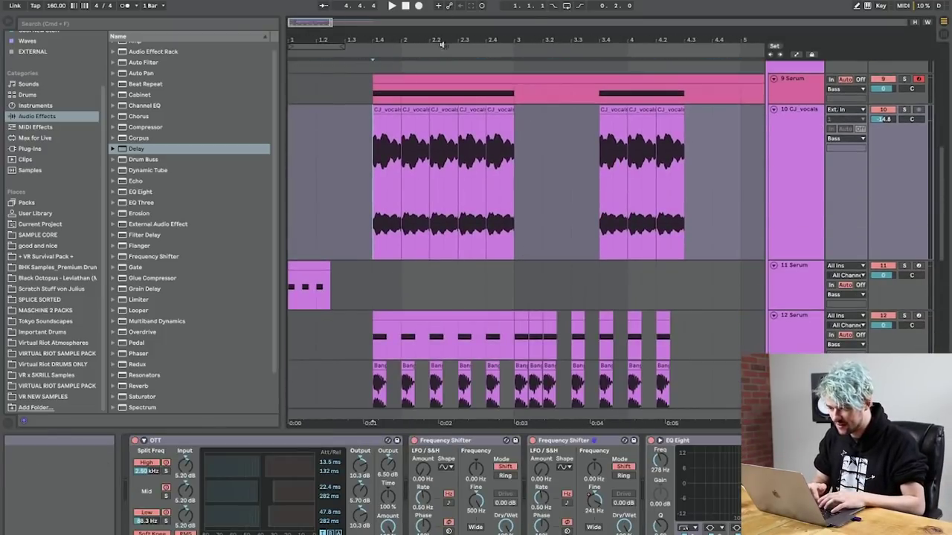
pyautogui.moveTo(443, 42); pyautogui.dragTo(340, 68)
pyautogui.click(796, 414)
pyautogui.scroll(-6, 527, 235)
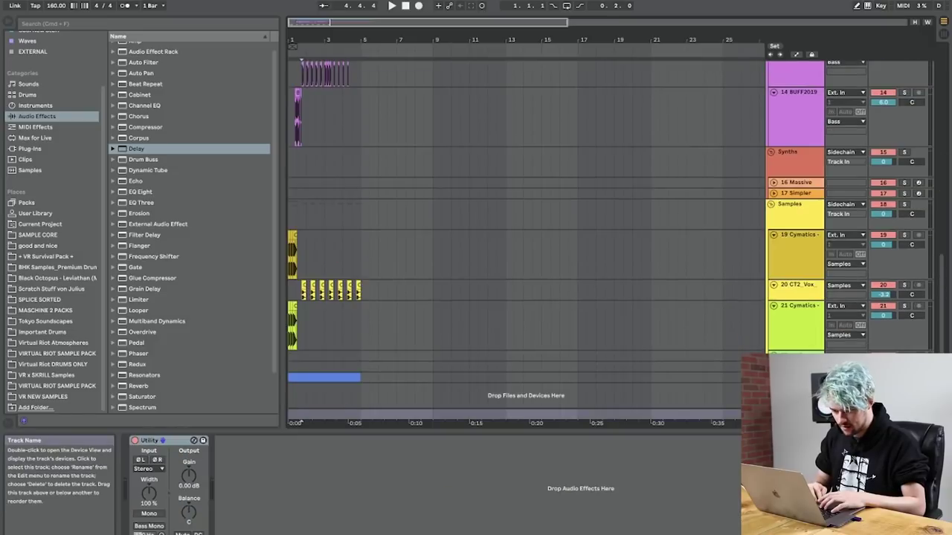
pyautogui.scroll(4, 440, 292)
pyautogui.moveTo(303, 41); pyautogui.dragTo(294, 222)
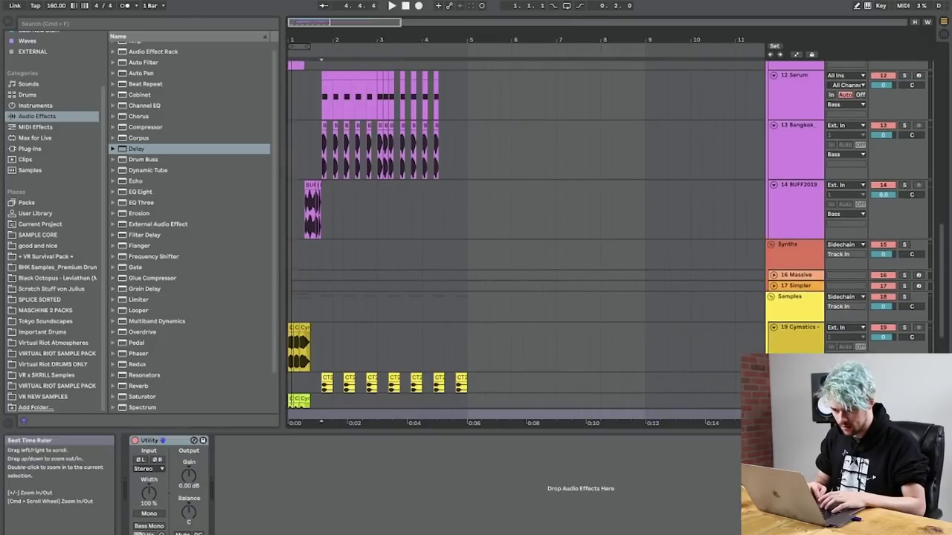
pyautogui.click(293, 221)
pyautogui.press('space')
# Step: Lower the 19 Cymatics track volume to -4.7 dB and the 21 Cymatics track volume to -4.9 dB during playback
pyautogui.moveTo(296, 39); pyautogui.dragTo(296, 81)
pyautogui.scroll(4, 400, 253)
pyautogui.scroll(-5, 401, 252)
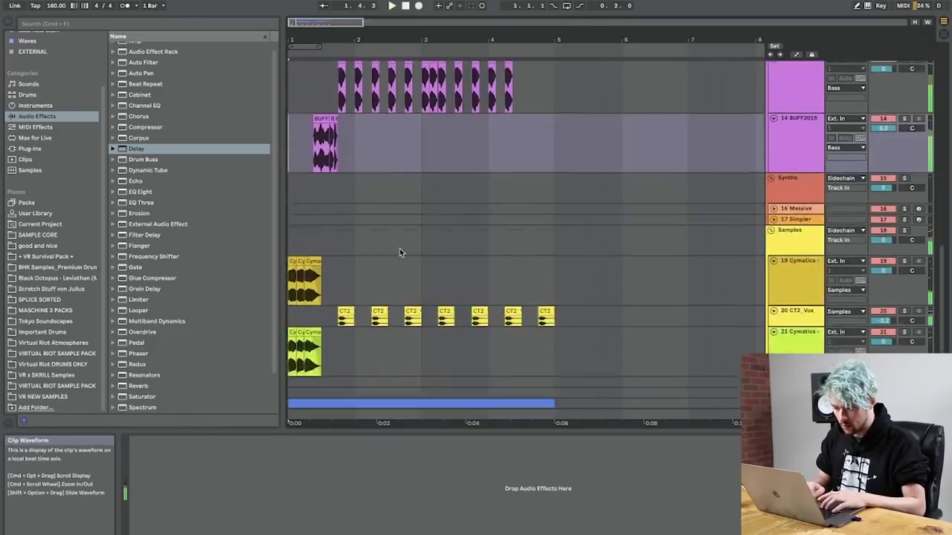
pyautogui.scroll(-1, 399, 253)
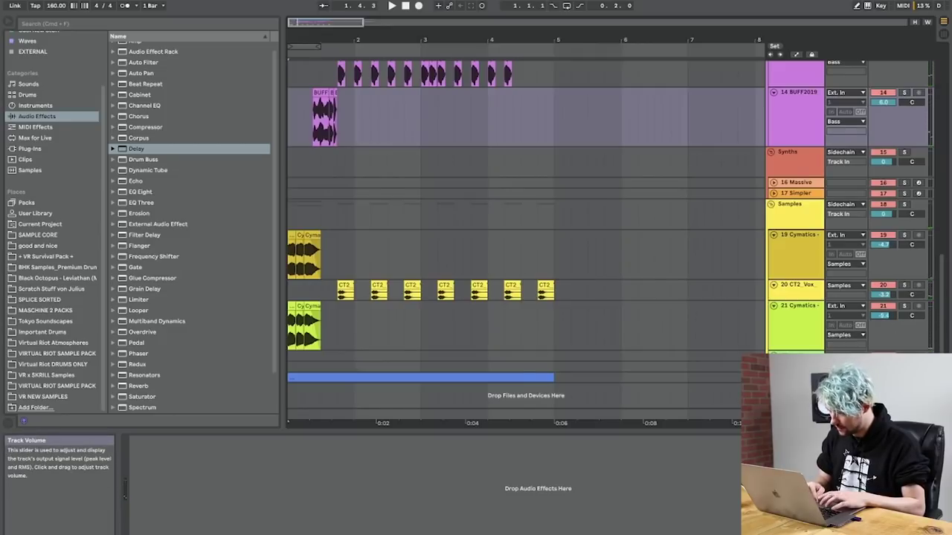
pyautogui.click(486, 244)
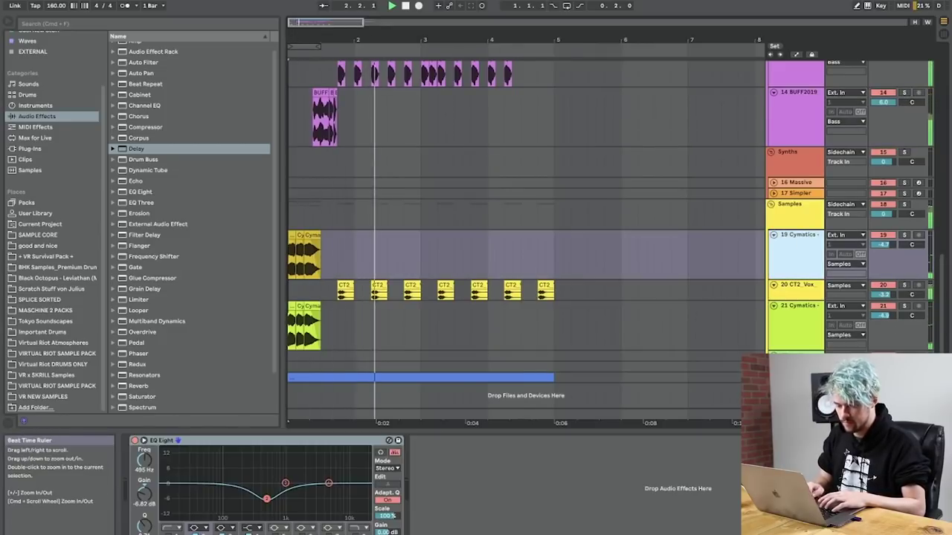
pyautogui.press('+')
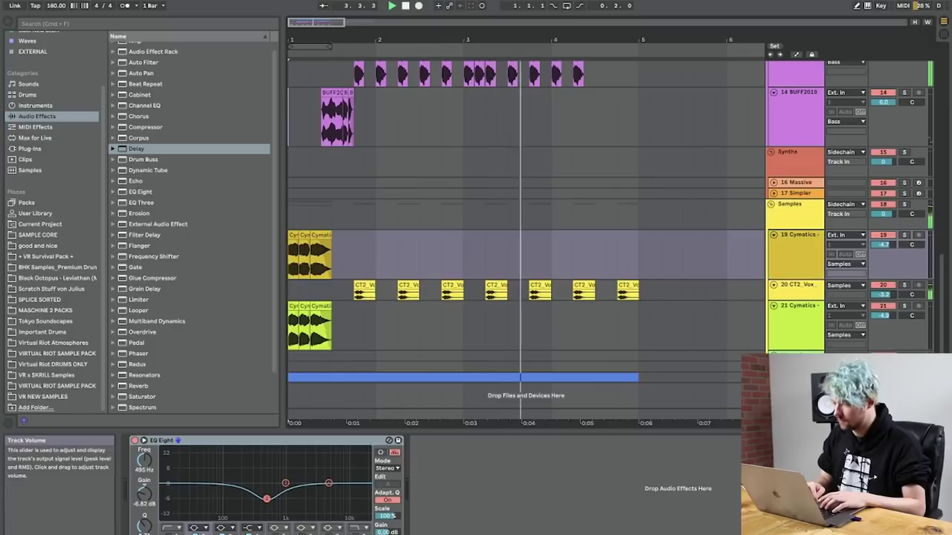
# Step: Play the soloed 13 Bangkok track from the start of its clips and set its Frequency Shifter Fine to 4.41 Hz
pyautogui.scroll(4, 624, 224)
pyautogui.scroll(-4, 378, 375)
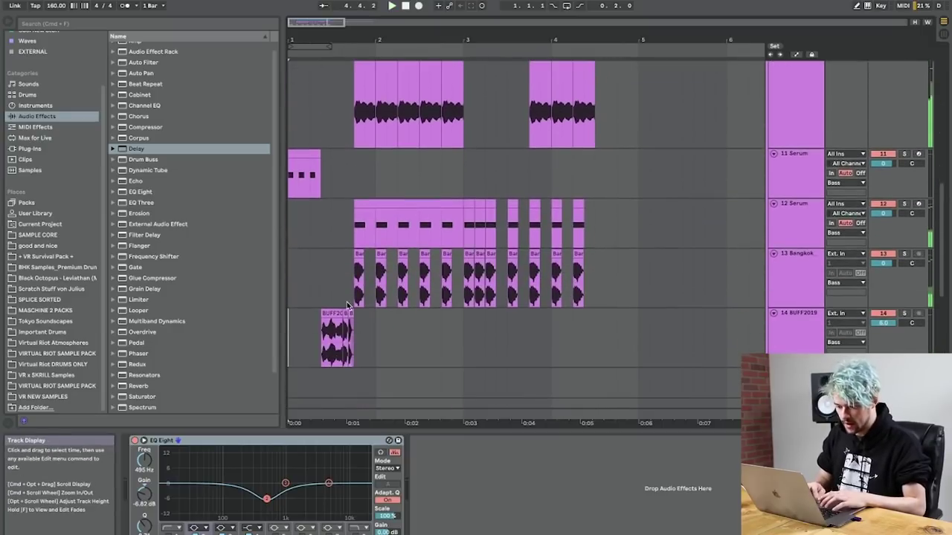
pyautogui.click(809, 257)
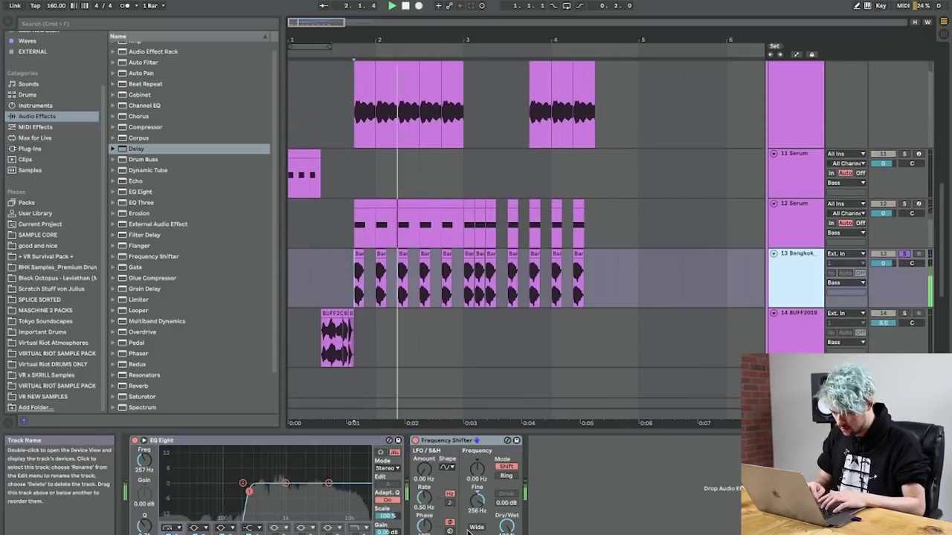
pyautogui.moveTo(477, 501); pyautogui.dragTo(477, 528)
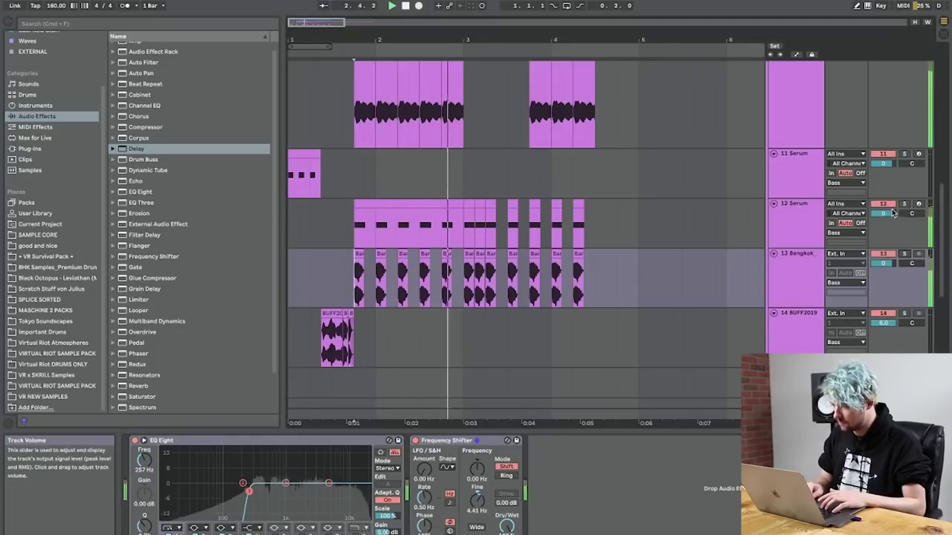
# Step: Arm 11 Serum, deactivate 12 Serum and raise the 13 Bangkok track volume to 0.8 dB during playback
pyautogui.click(919, 154)
pyautogui.click(882, 204)
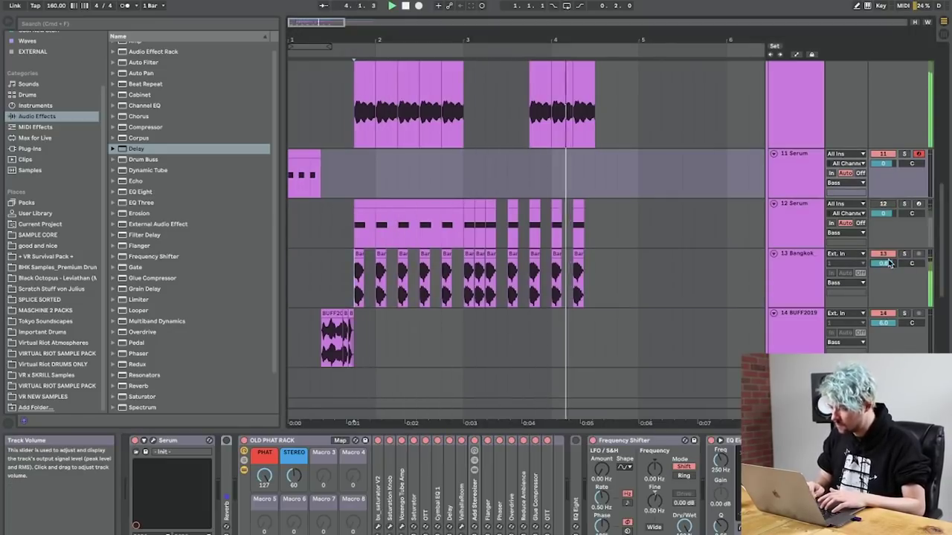
# Step: Add a Reverb to the 13 Bangkok track after its Frequency Shifter and listen to it at a higher system volume
pyautogui.click(810, 276)
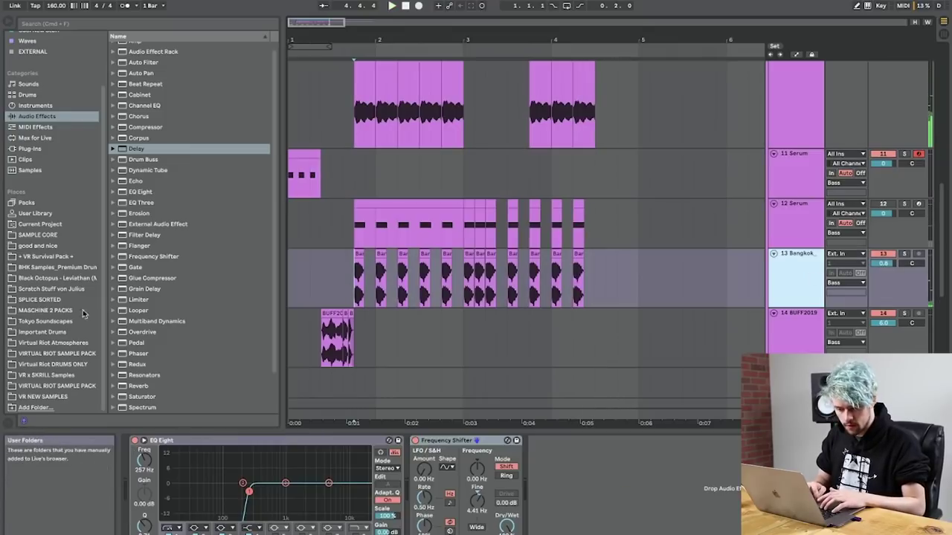
pyautogui.doubleClick(139, 386)
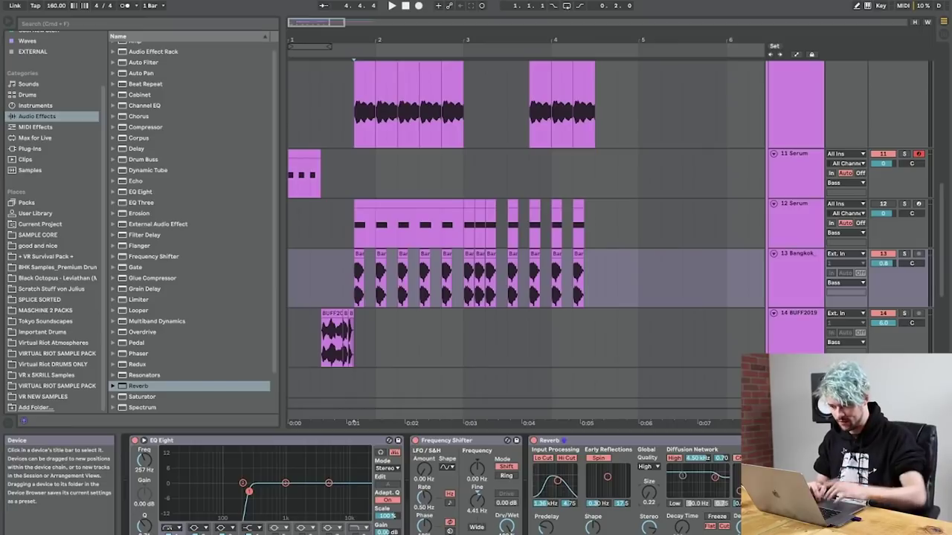
pyautogui.press('space')
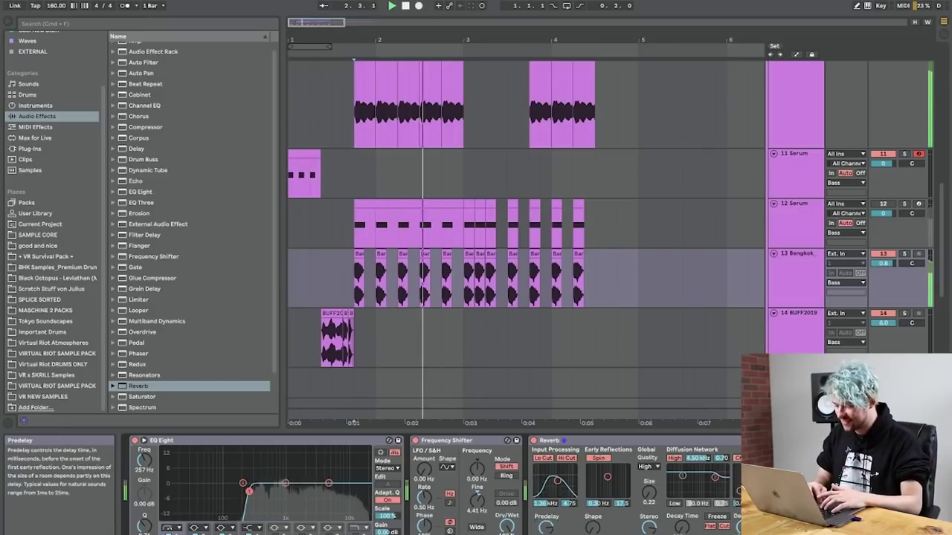
pyautogui.press('XF86AudioRaiseVolume')
pyautogui.press('XF86AudioRaiseVolume')
pyautogui.press('XF86AudioRaiseVolume')
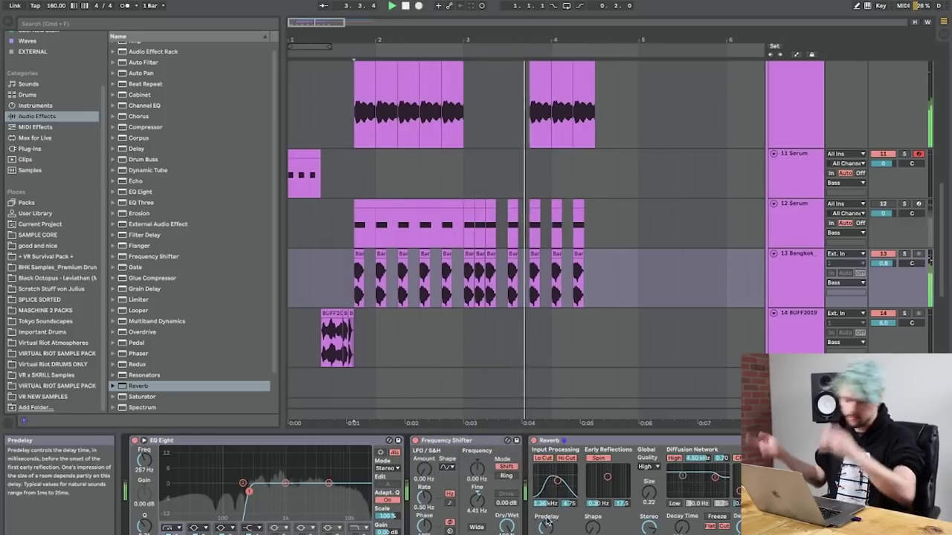
# Step: Add a Delay after the Reverb on the 13 Bangkok track and listen to the result
pyautogui.click(152, 257)
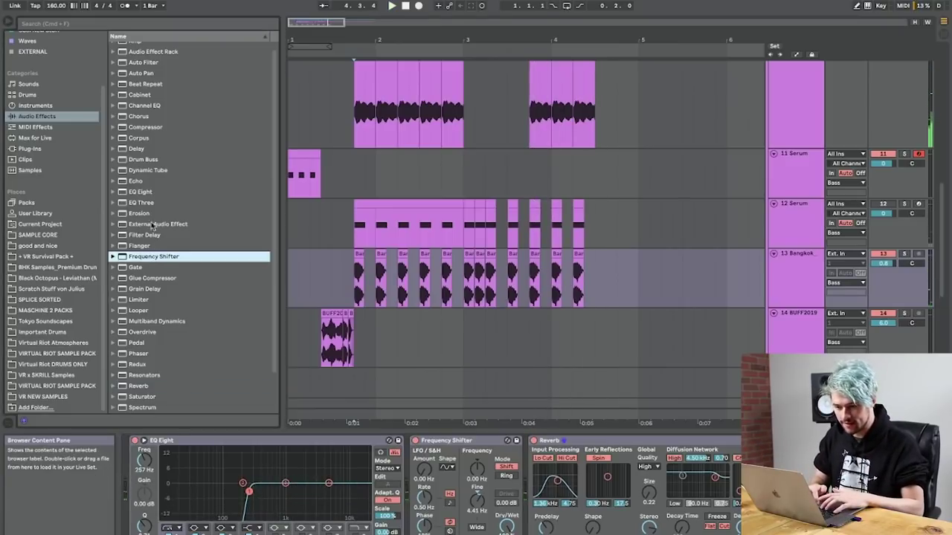
pyautogui.doubleClick(137, 148)
pyautogui.press('space')
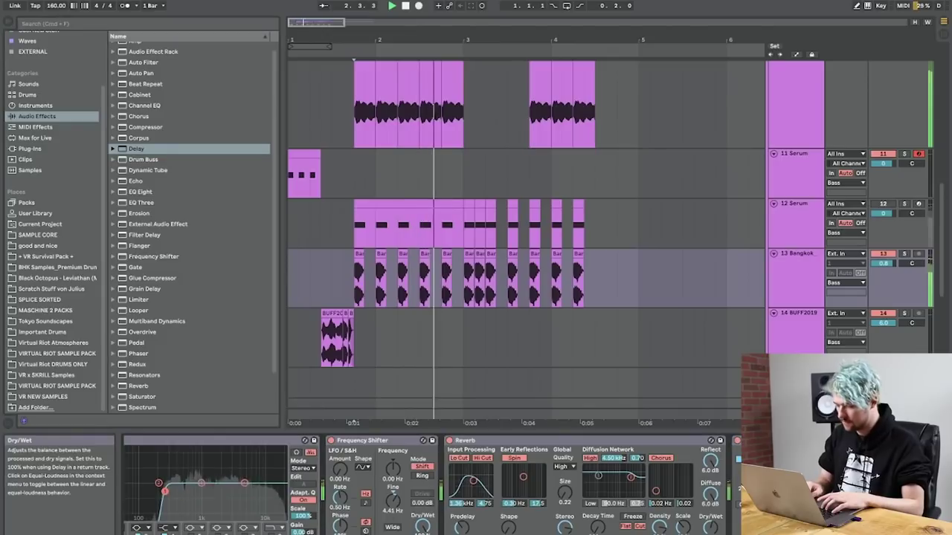
pyautogui.press('space')
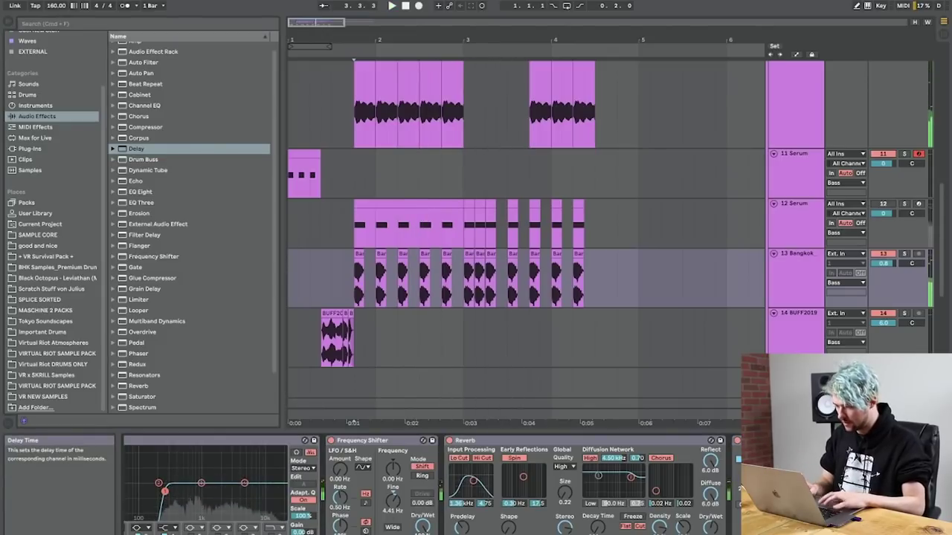
# Step: Audition the 13 Bangkok track on its own, and again with the full mix after unsoloing it
pyautogui.press('space')
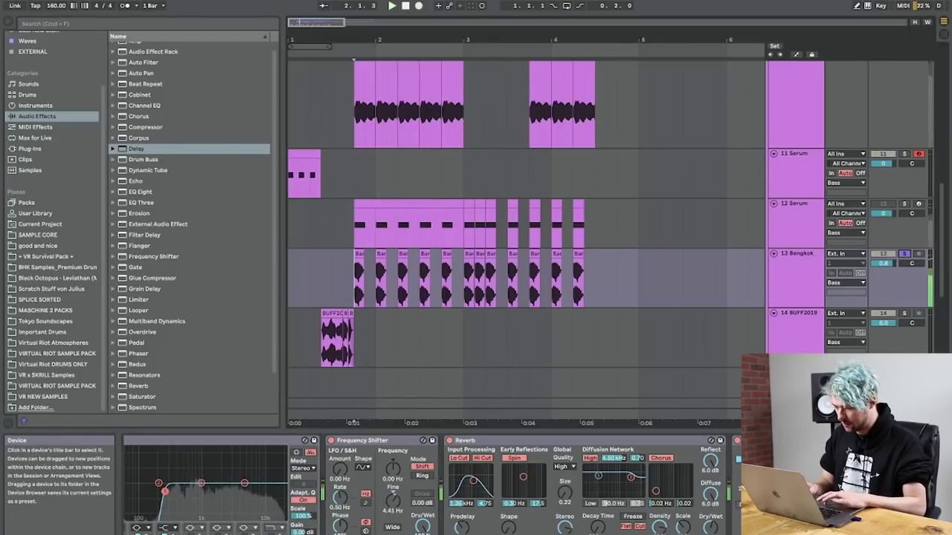
pyautogui.press('space')
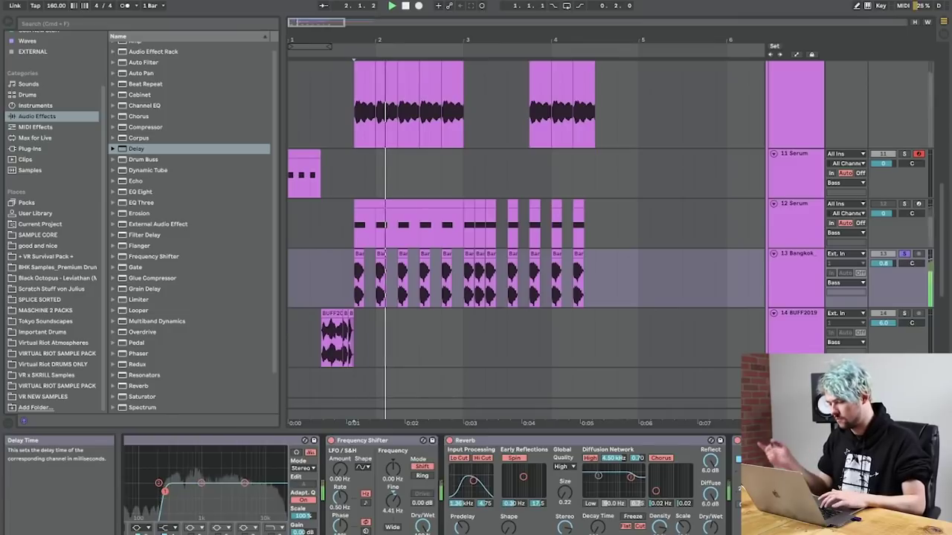
pyautogui.press('space')
pyautogui.click(904, 255)
pyautogui.press('space')
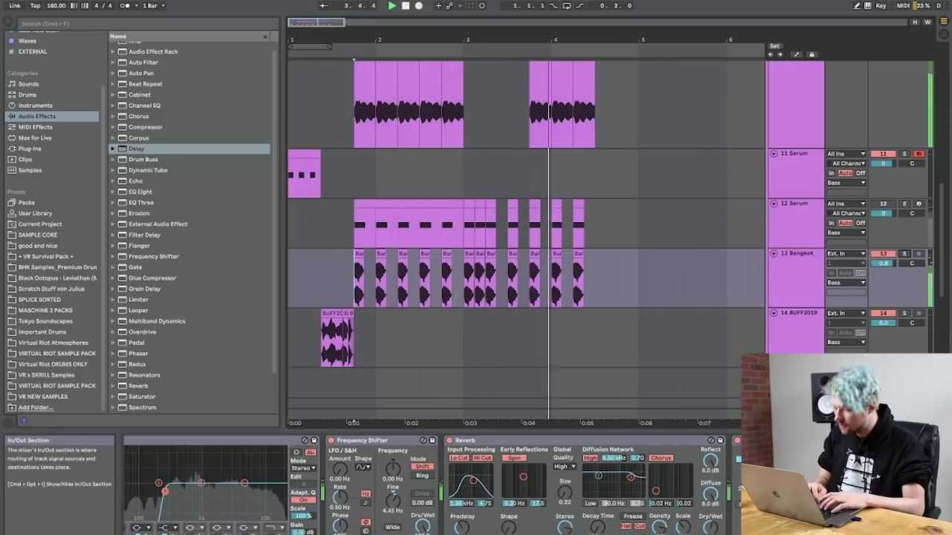
pyautogui.press('space')
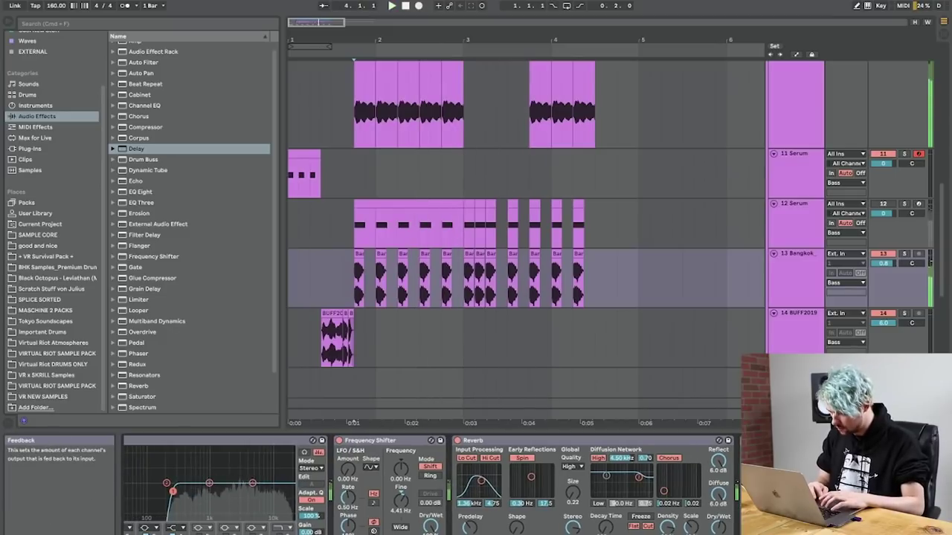
# Step: Solo the 12 Serum track and raise its Frequency Shifter's fine frequency to 219 Hz
pyautogui.click(794, 204)
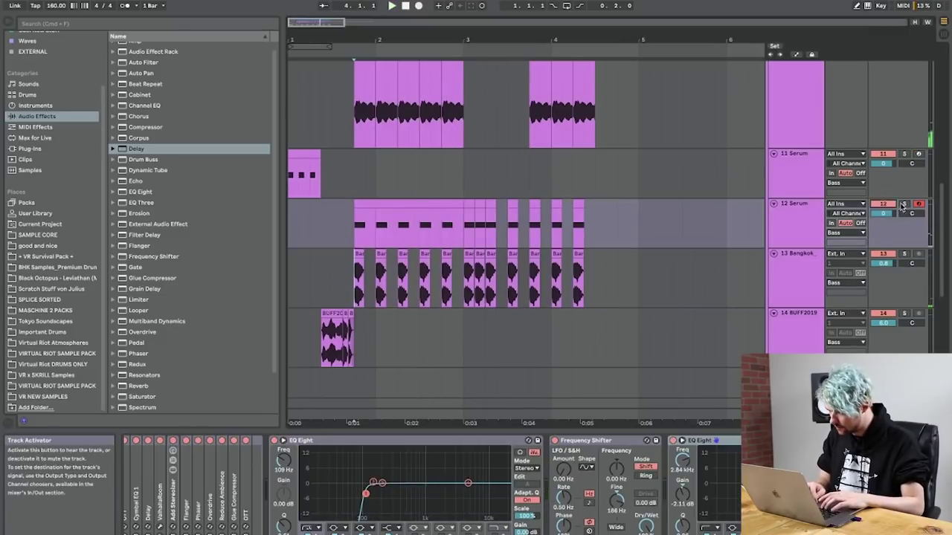
pyautogui.press('space')
pyautogui.press('space')
pyautogui.moveTo(616, 498); pyautogui.dragTo(617, 488)
# Step: Duplicate the Frequency Shifter and try a rising sawtooth LFO at a synced 1/4 rate with an amount of about 447 Hz
pyautogui.click(609, 442)
pyautogui.press('super+d')
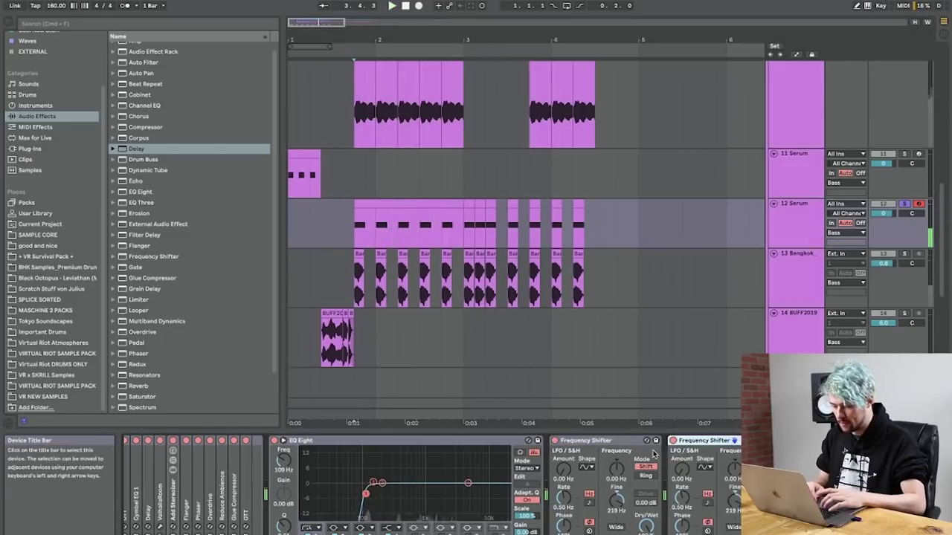
pyautogui.click(705, 468)
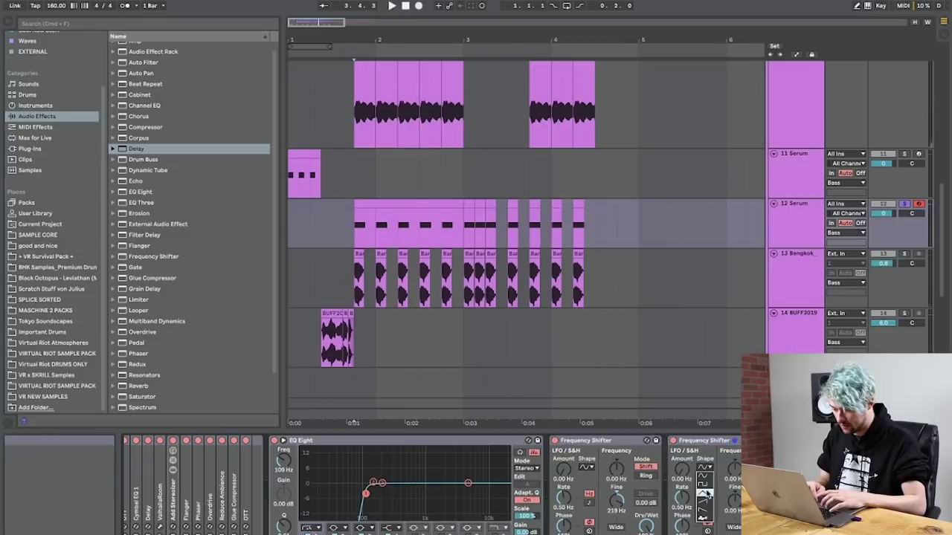
pyautogui.click(707, 503)
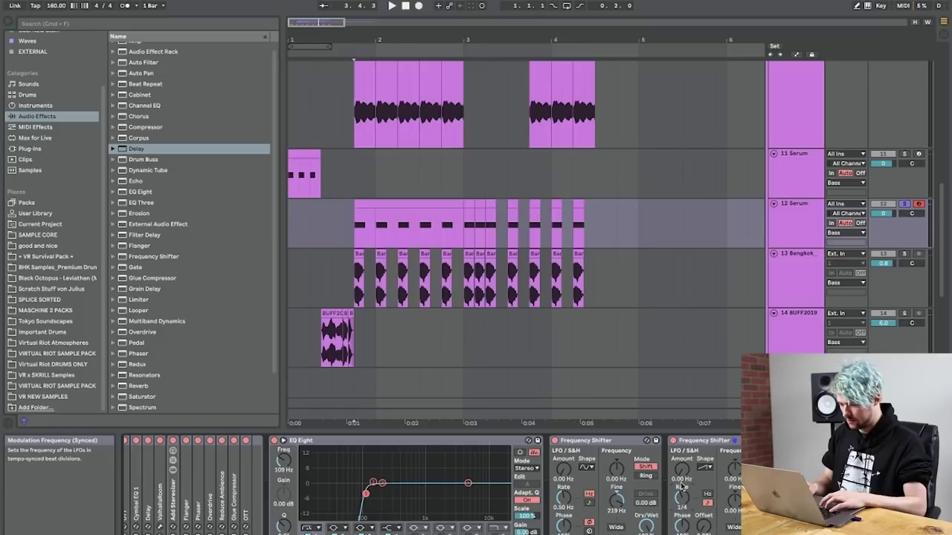
pyautogui.press('space')
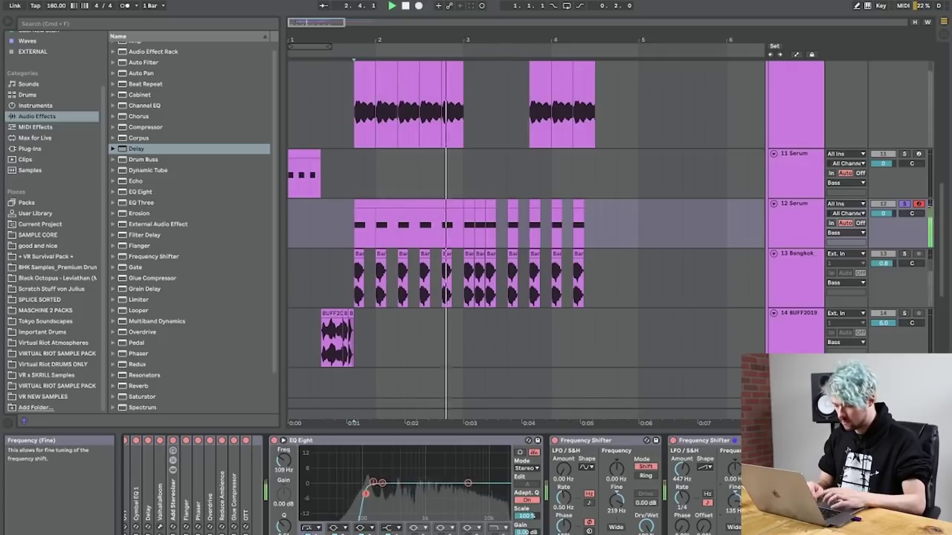
# Step: Try a square LFO shape at a 1/24 rate on the duplicated Frequency Shifter
pyautogui.click(705, 467)
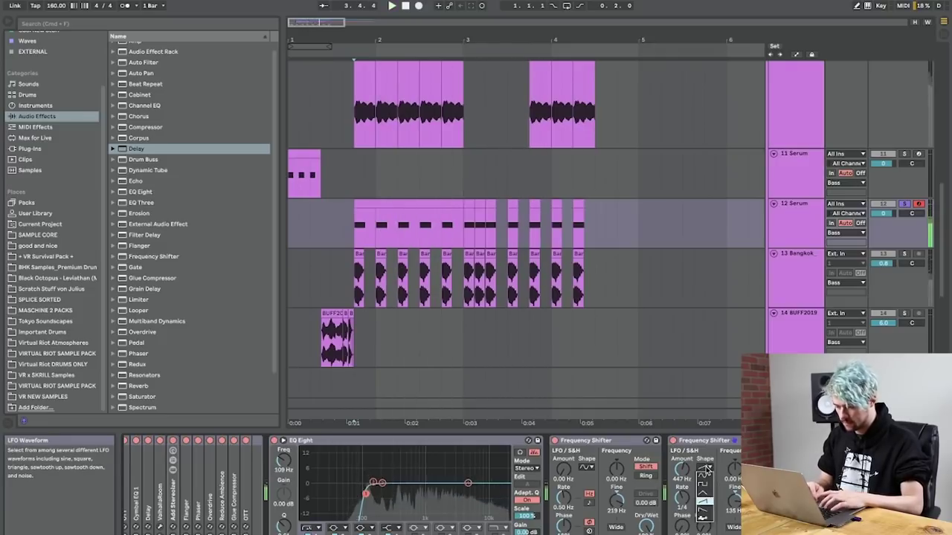
pyautogui.click(704, 484)
pyautogui.press('space')
pyautogui.press('space')
pyautogui.press('space')
pyautogui.moveTo(682, 497); pyautogui.dragTo(682, 462)
pyautogui.press('space')
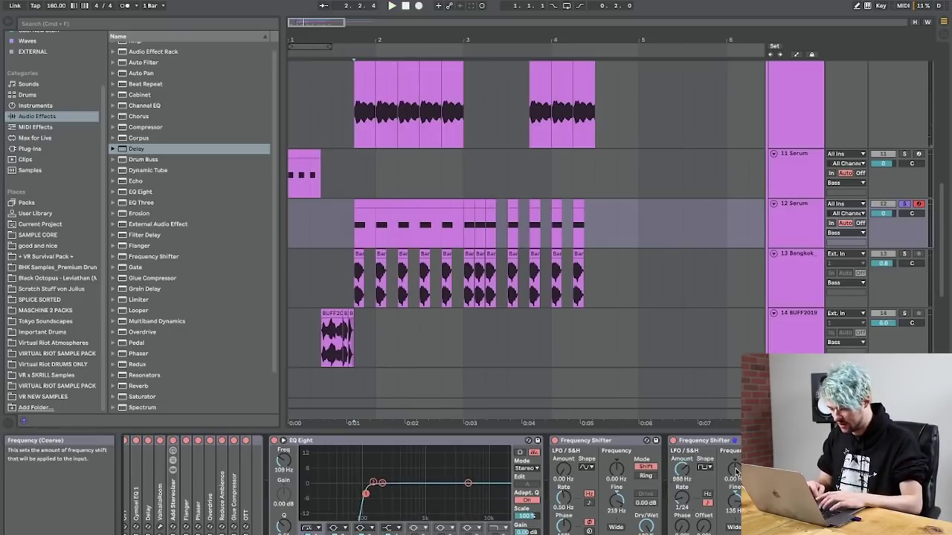
# Step: Try different fine frequency and LFO amount values on the duplicated Frequency Shifter during playback
pyautogui.press('space')
pyautogui.press('space')
pyautogui.moveTo(734, 498); pyautogui.dragTo(735, 491)
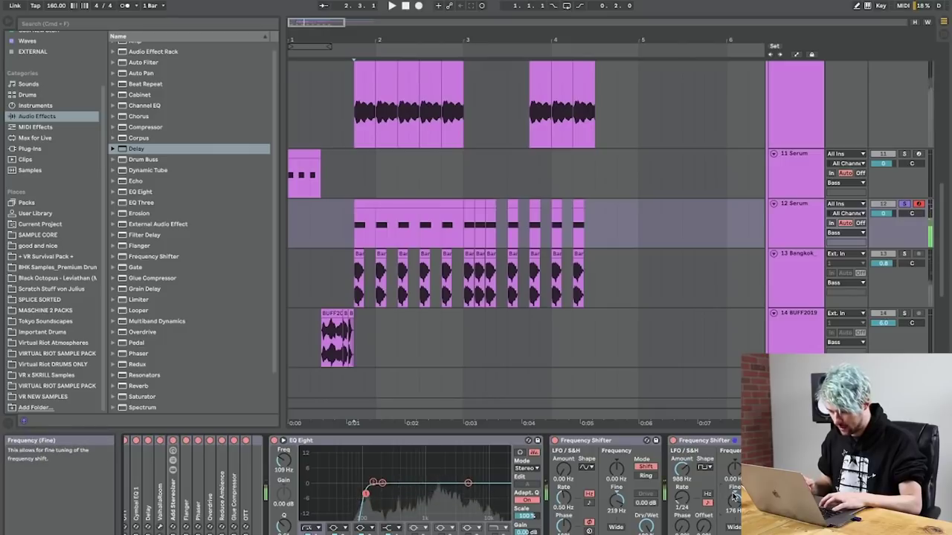
pyautogui.press('space')
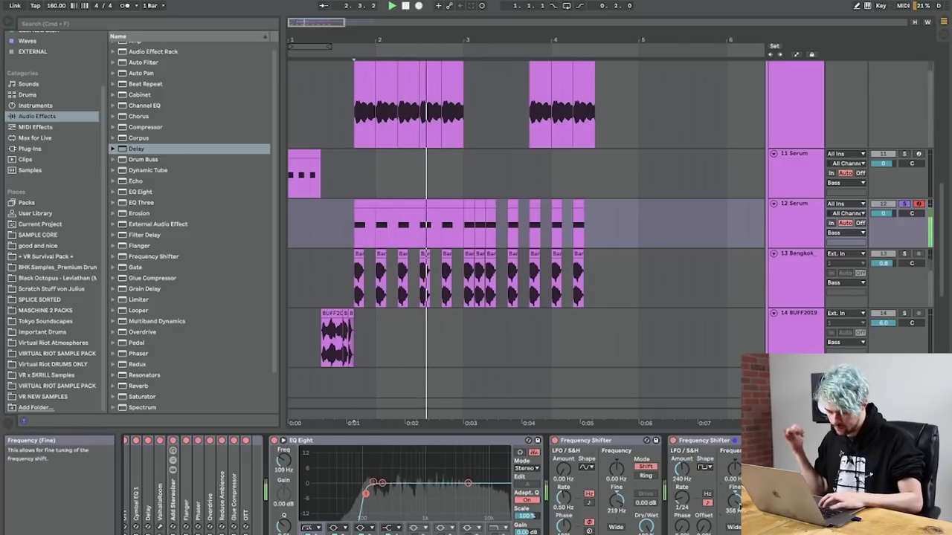
pyautogui.press('space')
pyautogui.press('space')
pyautogui.moveTo(685, 474); pyautogui.dragTo(684, 455)
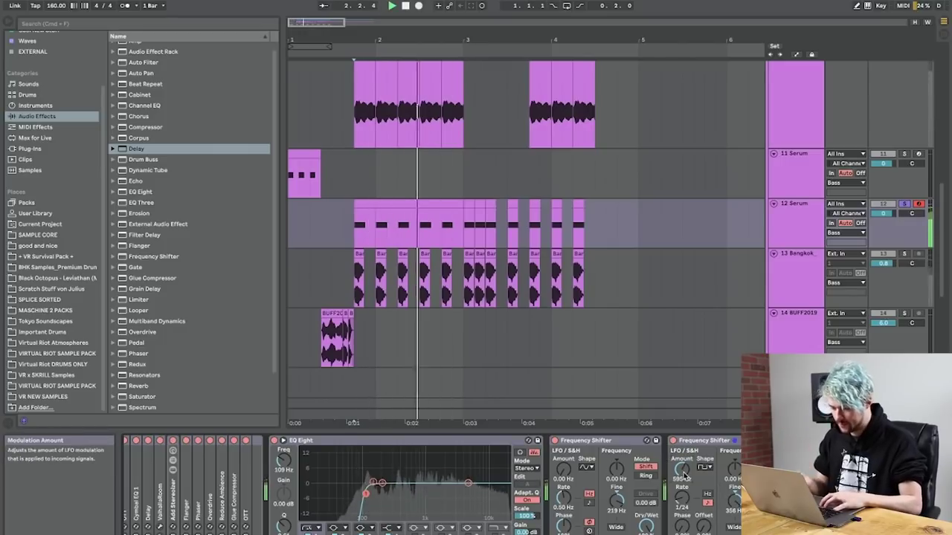
# Step: Stop playback and delete the duplicated Frequency Shifter from the 12 Serum track
pyautogui.press('space')
pyautogui.click(710, 441)
pyautogui.press('Delete')
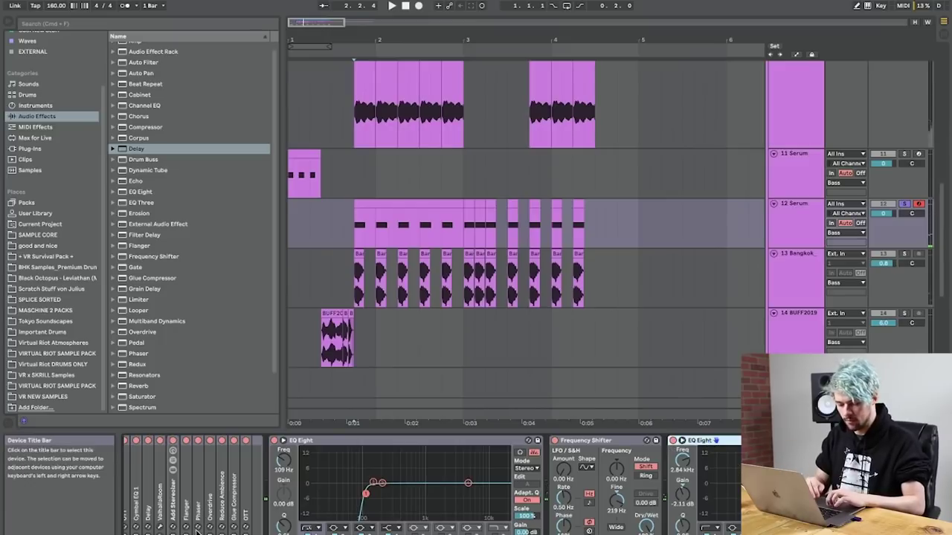
# Step: Open the Serum instrument on the 12 Serum track and examine oscillator A's settings during playback
pyautogui.hscroll(-5, 207, 504)
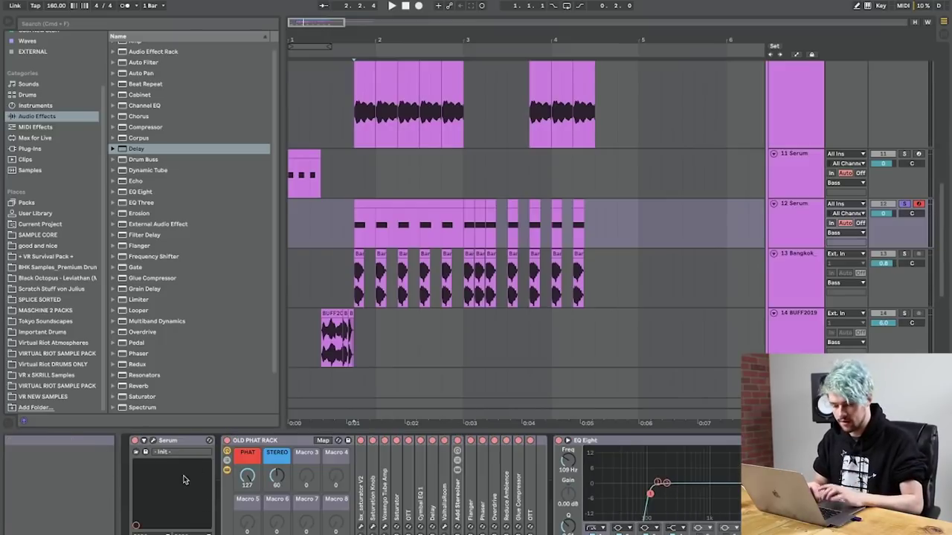
pyautogui.press('space')
pyautogui.click(145, 451)
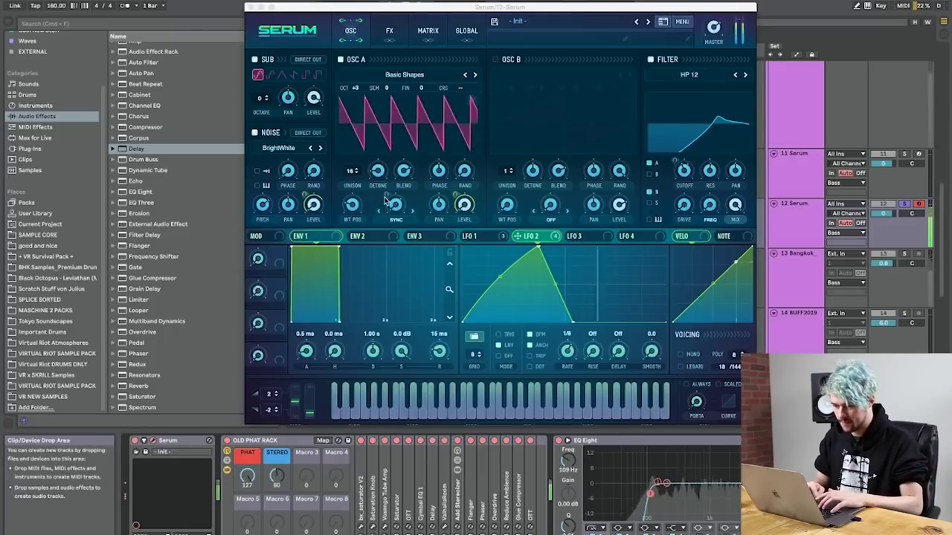
pyautogui.click(392, 202)
pyautogui.moveTo(377, 159)
pyautogui.moveTo(377, 159)
pyautogui.mouseDown()
pyautogui.moveTo(388, 92)
pyautogui.moveTo(377, 161)
pyautogui.mouseUp()
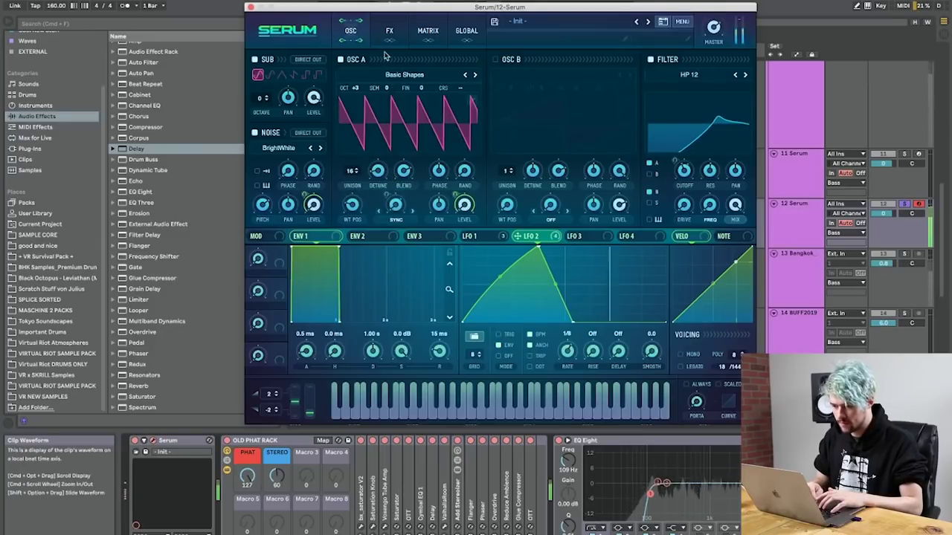
# Step: Compare the Serum patch with its Delay effect switched off and on
pyautogui.click(389, 31)
pyautogui.click(258, 164)
pyautogui.click(258, 164)
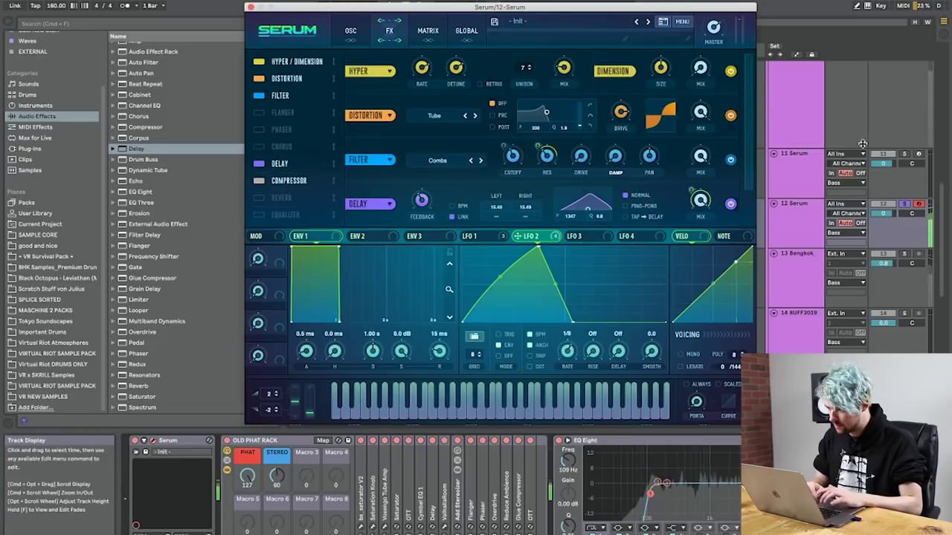
# Step: Unsolo the 12 Serum track, lower its volume by a few decibels and close the Serum window
pyautogui.click(904, 203)
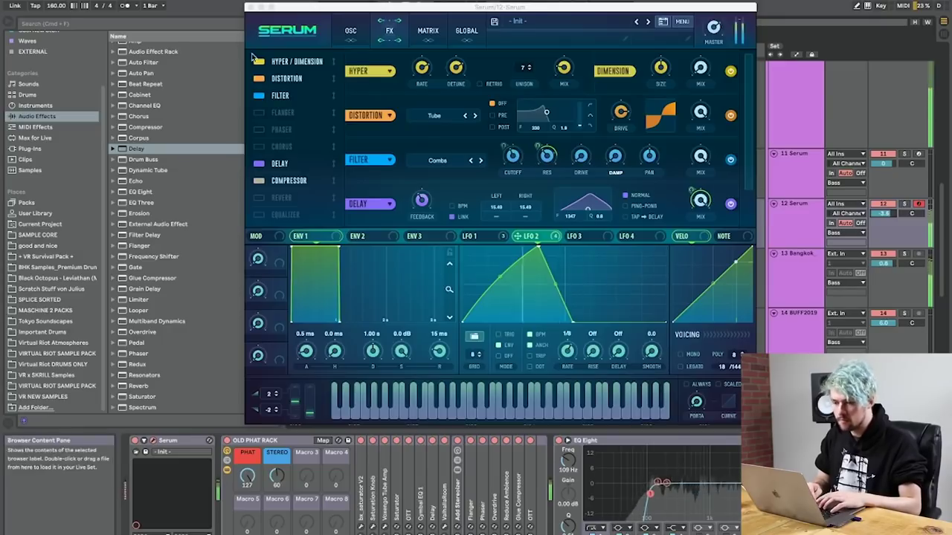
pyautogui.click(252, 7)
# Step: Play the arrangement from bar 3 and review the tracks from the drums down to the samples
pyautogui.click(453, 284)
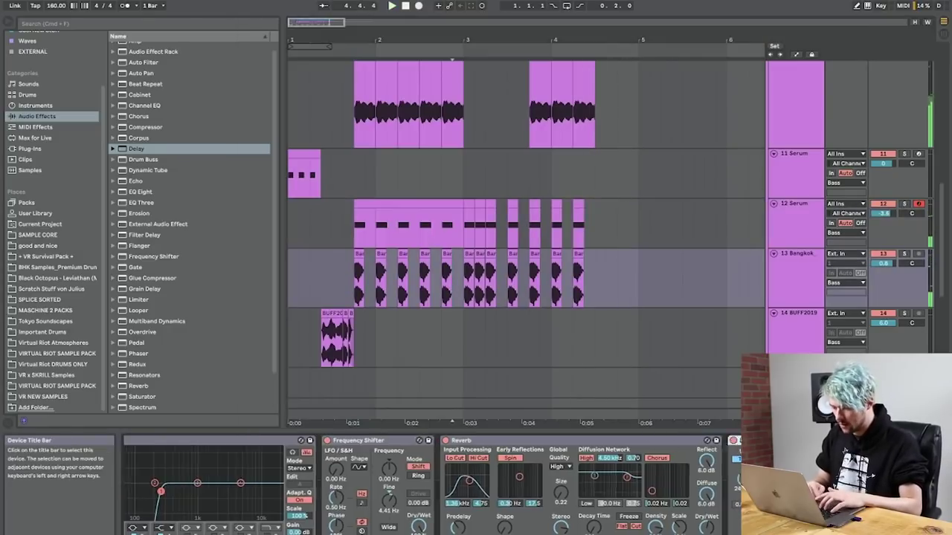
pyautogui.scroll(10, 645, 275)
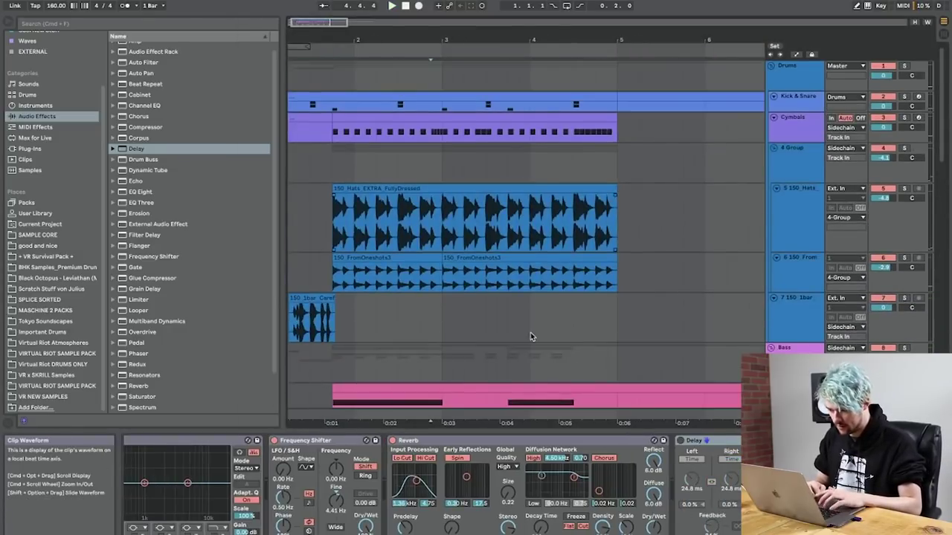
pyautogui.click(534, 332)
pyautogui.scroll(-5, 590, 117)
pyautogui.click(417, 127)
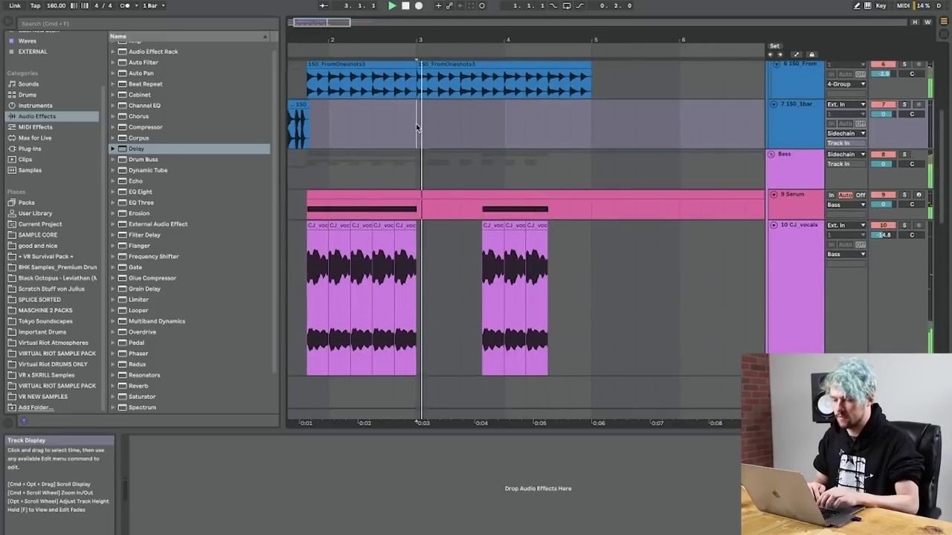
pyautogui.scroll(-10, 417, 128)
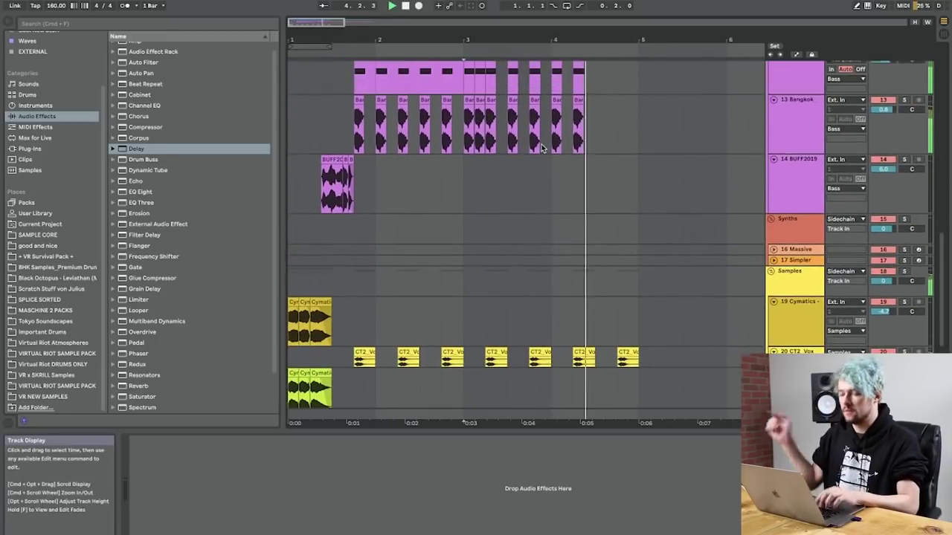
# Step: Insert a MIDI track below 14 BUFF2019 and load Serum onto it
pyautogui.click(808, 191)
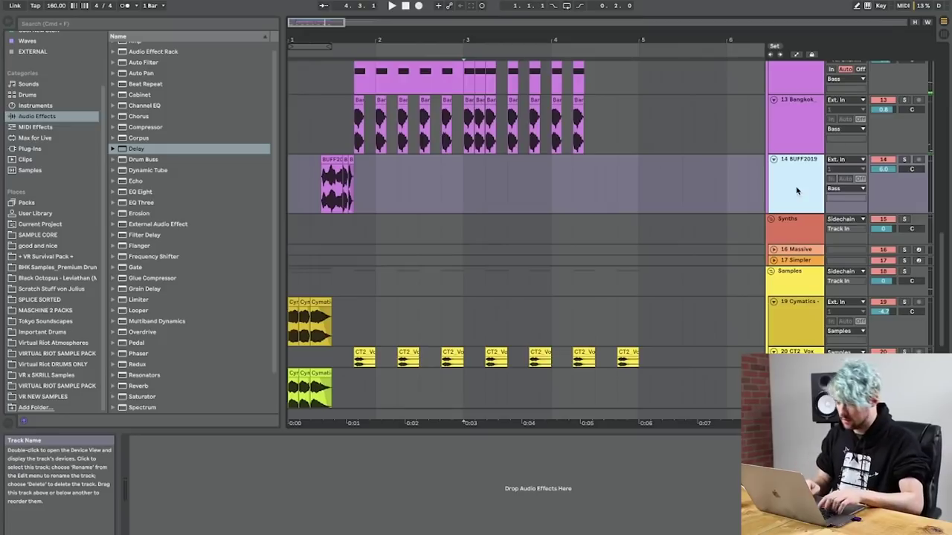
pyautogui.press('super+shift+t')
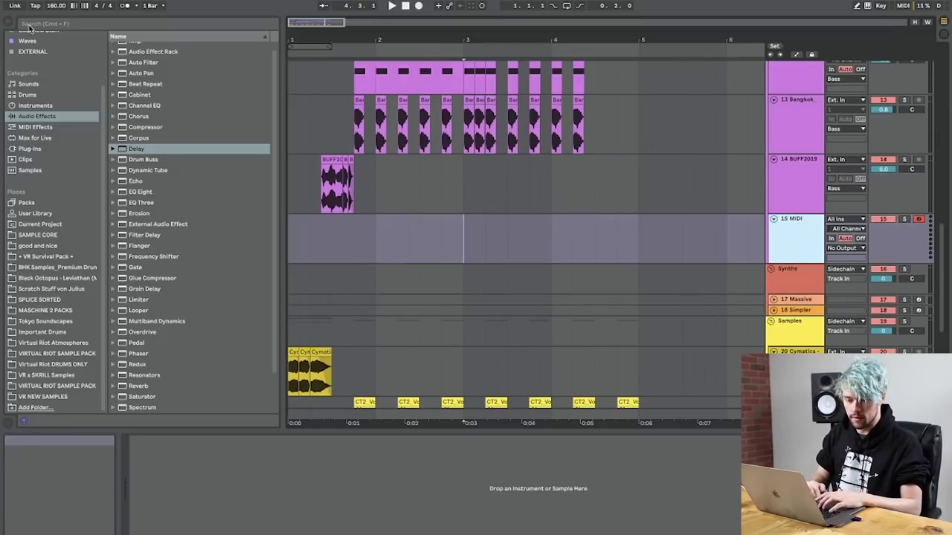
pyautogui.scroll(3, 52, 72)
pyautogui.click(31, 47)
pyautogui.moveTo(140, 307); pyautogui.dragTo(684, 286)
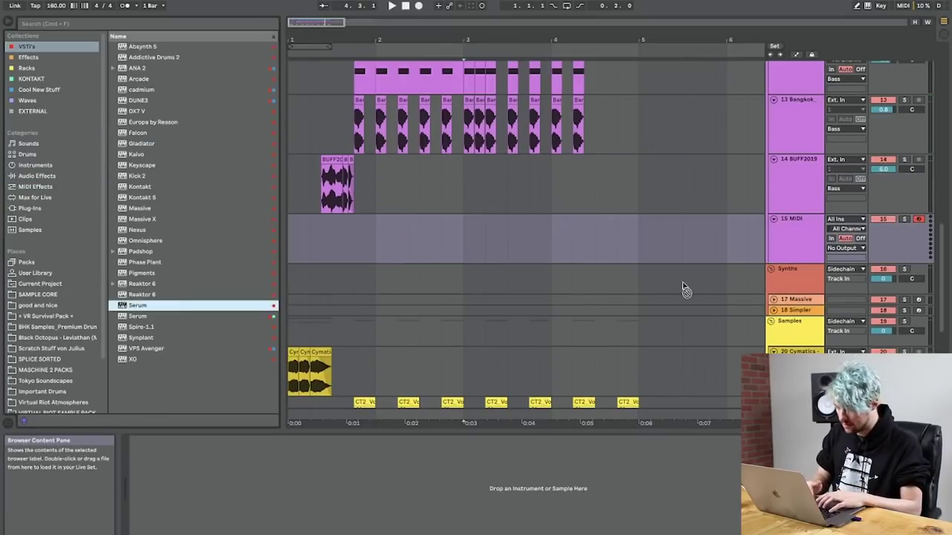
pyautogui.press('Return')
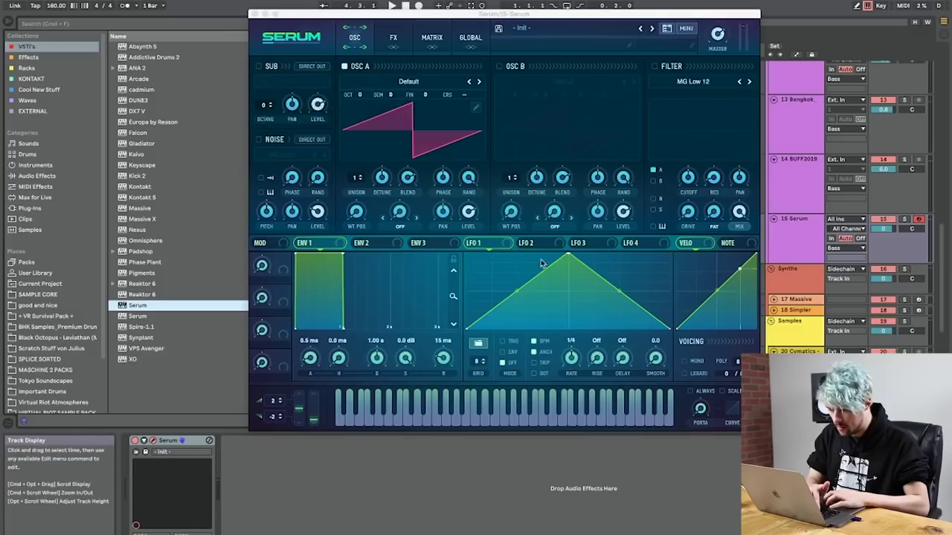
# Step: Route LFO 1 to Mast.Tun in Serum's mod matrix with an amount of 1, and set the LFO rate to 1/2
pyautogui.click(432, 37)
pyautogui.click(272, 82)
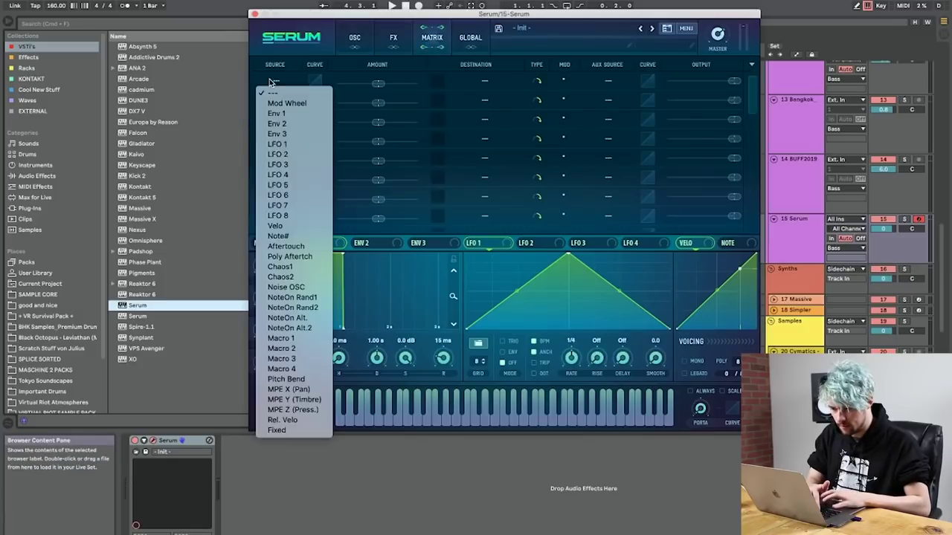
pyautogui.click(299, 148)
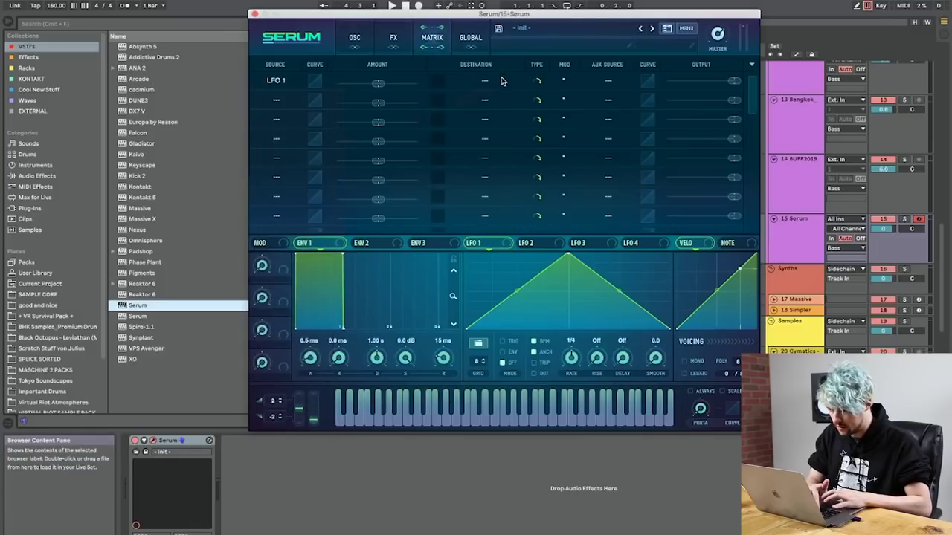
pyautogui.click(503, 80)
pyautogui.moveTo(513, 163)
pyautogui.click(548, 164)
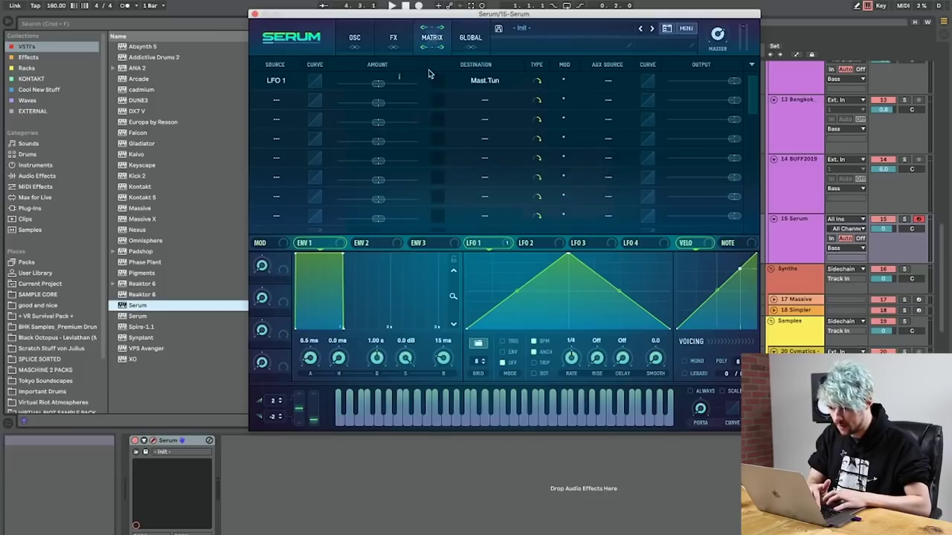
pyautogui.moveTo(378, 84)
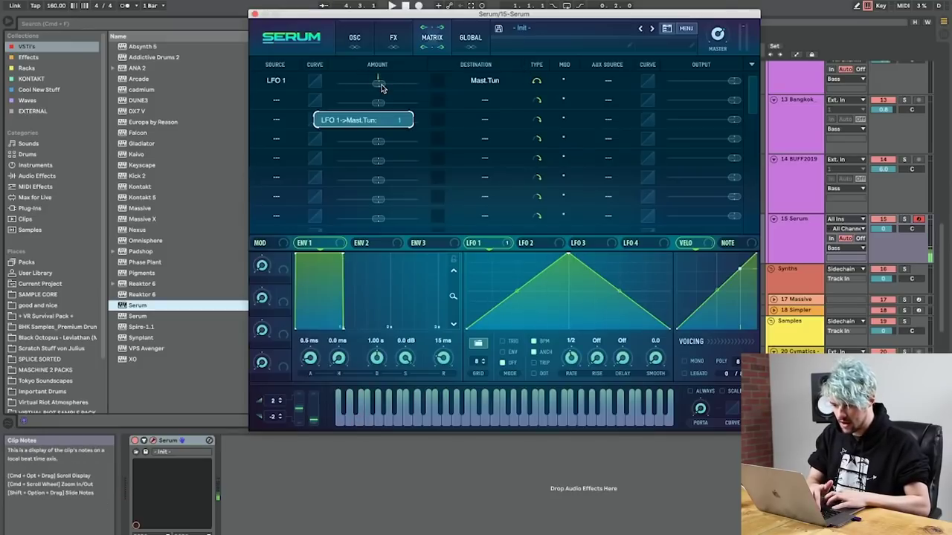
pyautogui.click(254, 13)
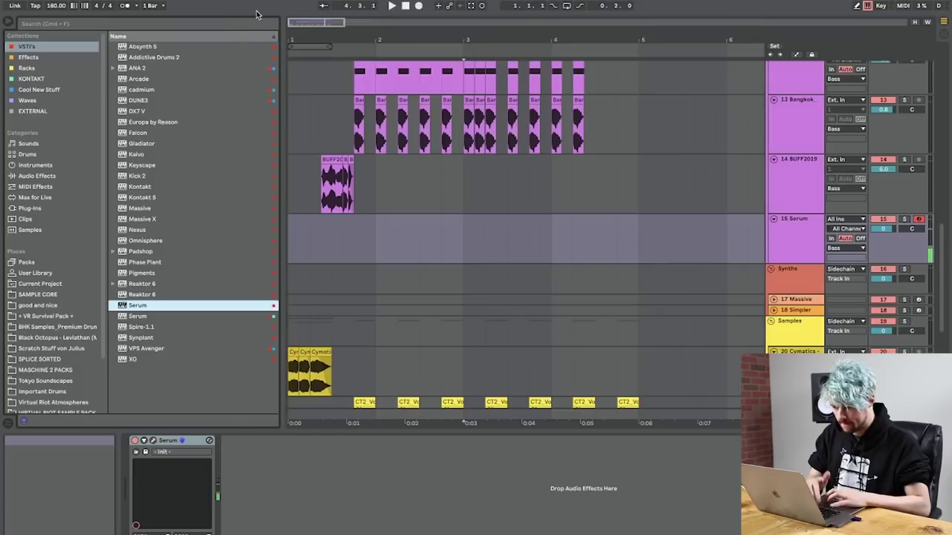
# Step: Create an empty two-beat MIDI clip in the second half of bar 4 on the 15 Serum track and open its notes for editing
pyautogui.moveTo(593, 239); pyautogui.dragTo(635, 239)
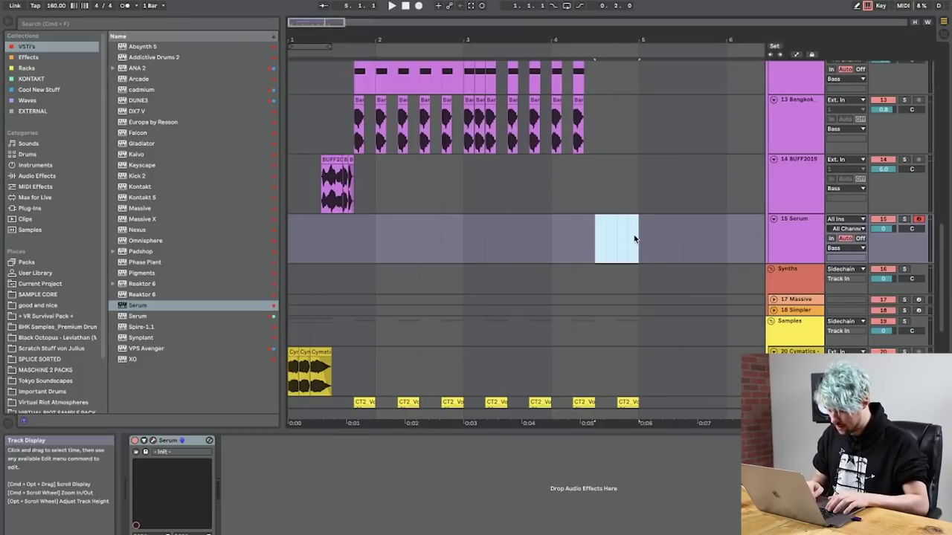
pyautogui.press('super+shift+m')
pyautogui.click(381, 369)
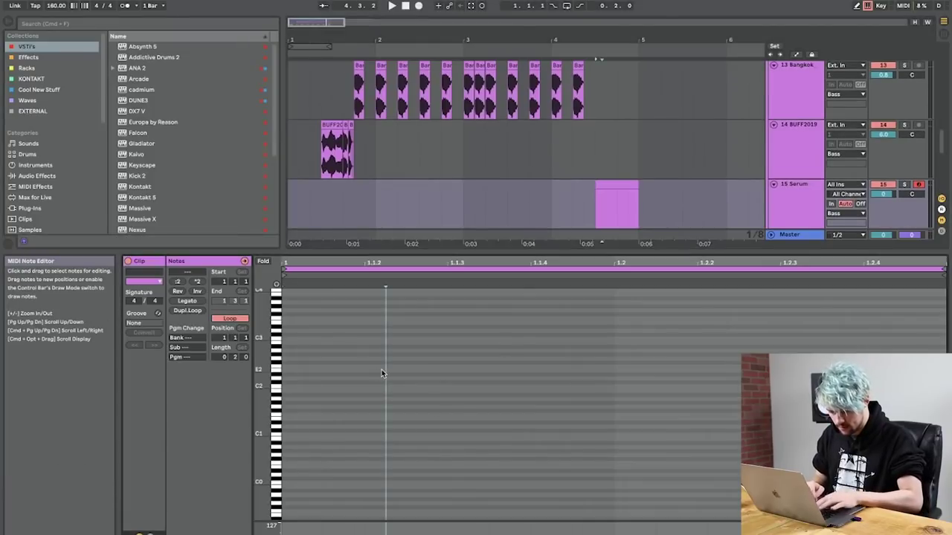
# Step: Fill the two-beat Serum clip with four equal, evenly spaced D#1 notes and play it back
pyautogui.doubleClick(304, 422)
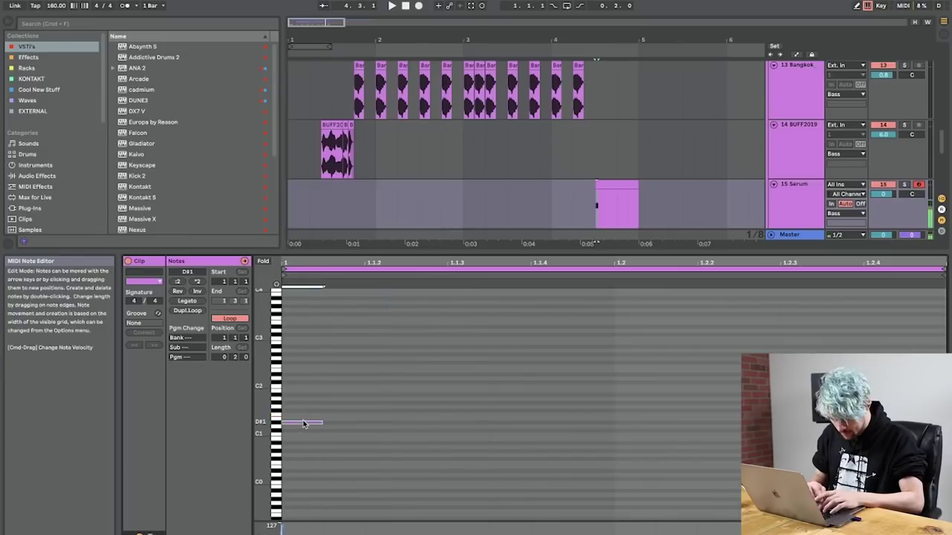
pyautogui.hotkey('shift', 'Right')
pyautogui.hotkey('shift', 'Right')
pyautogui.press('super+d')
pyautogui.press('Right')
pyautogui.press('super+d')
pyautogui.press('Right')
pyautogui.press('Right')
pyautogui.press('super+d')
pyautogui.press('Right')
pyautogui.press('Left')
pyautogui.click(681, 419)
pyautogui.press('Left')
pyautogui.press('space')
# Step: Load the OLD PHAT RACK.adg effect rack onto the 15 Serum track
pyautogui.click(795, 200)
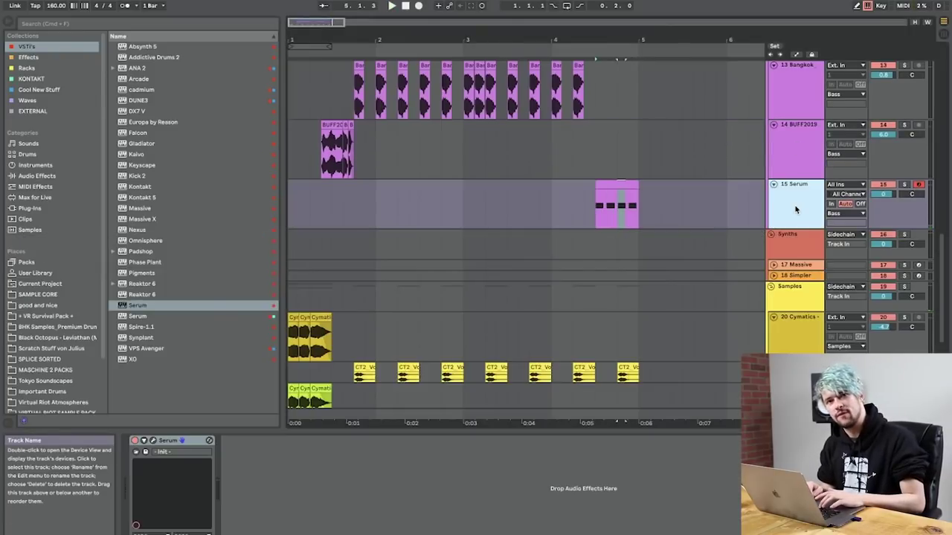
pyautogui.click(37, 176)
pyautogui.click(27, 58)
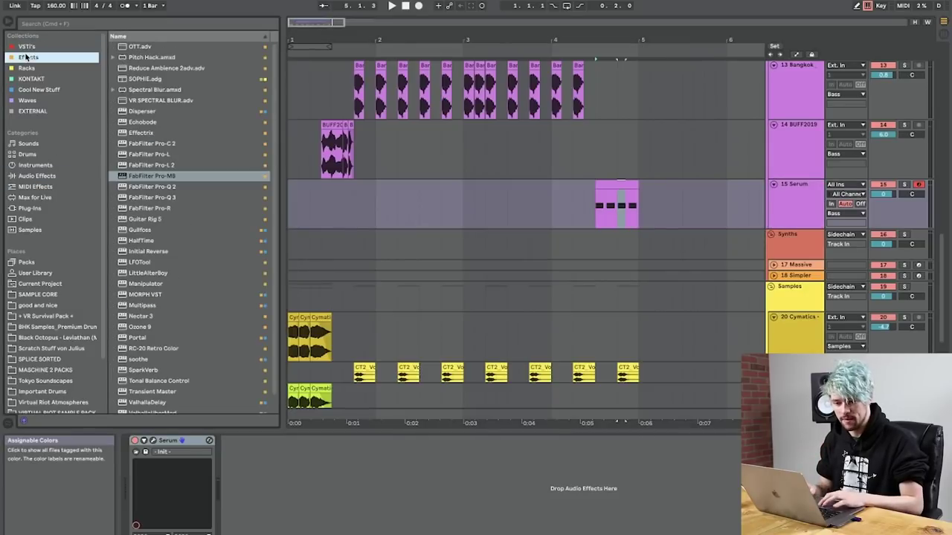
pyautogui.click(27, 69)
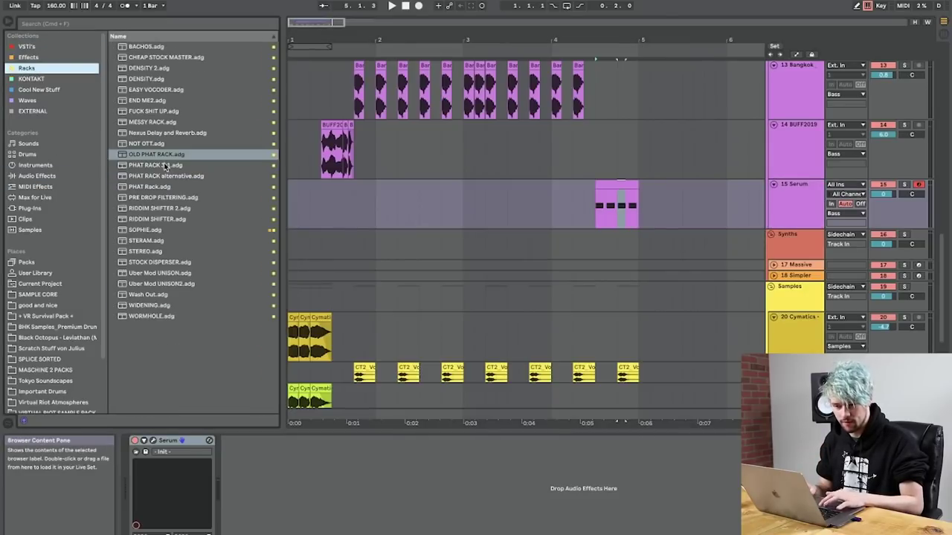
pyautogui.click(158, 156)
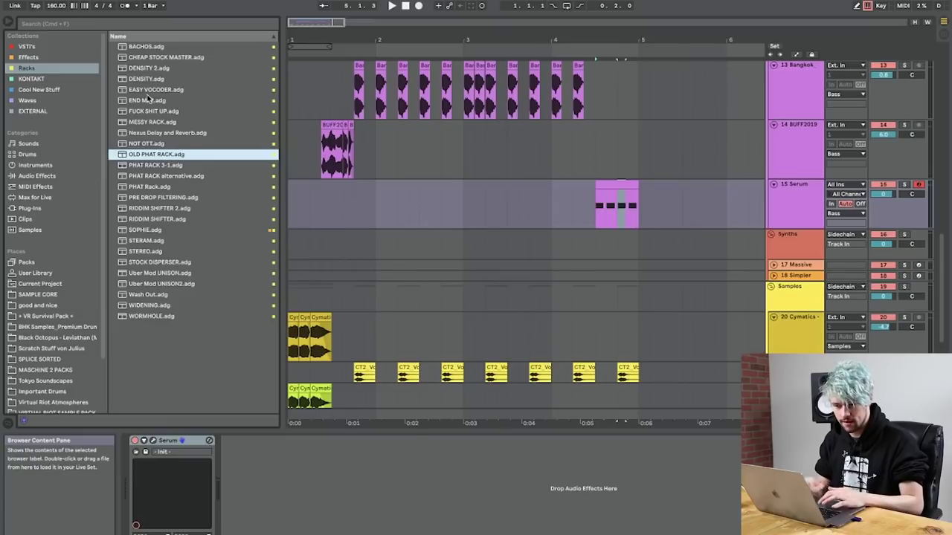
pyautogui.press('Return')
# Step: Add the EASY VOCODER.adg rack between Serum and the OLD PHAT RACK, and close the open plug-in windows
pyautogui.click(140, 90)
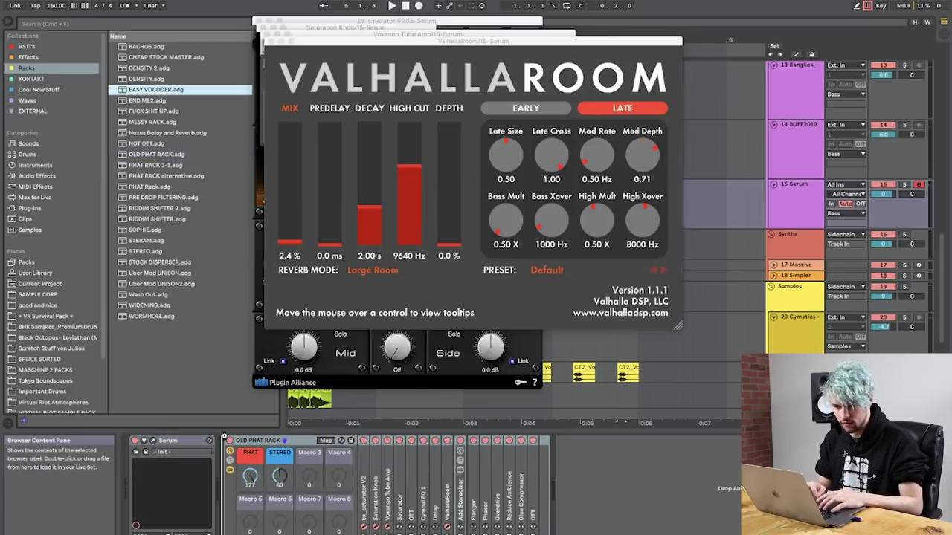
pyautogui.press('Return')
pyautogui.click(267, 47)
pyautogui.click(262, 35)
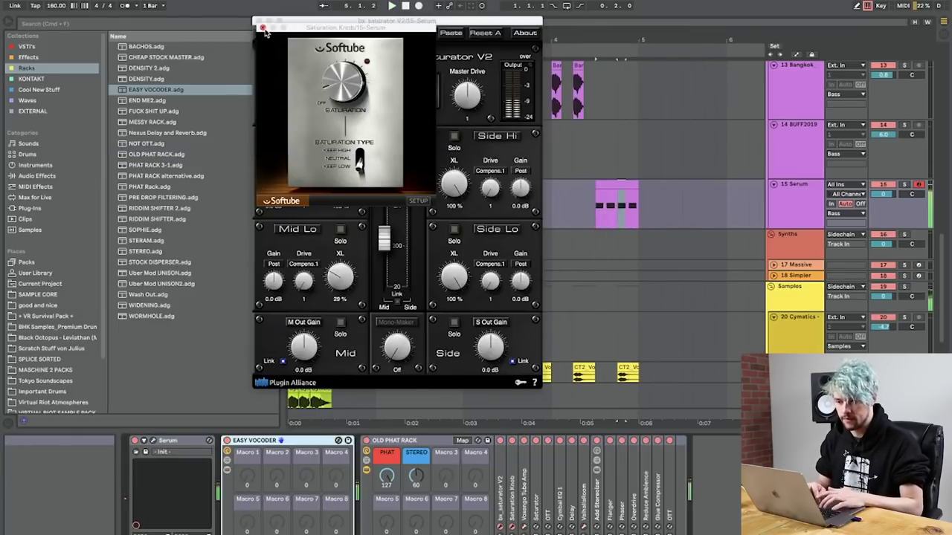
pyautogui.click(258, 28)
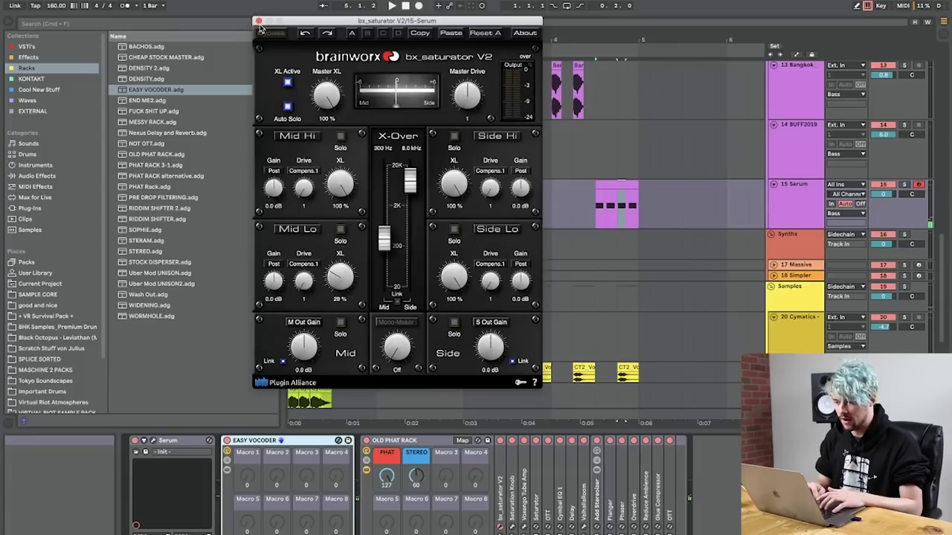
pyautogui.click(258, 21)
# Step: Create a one-bar MIDI clip at bar 7 on the 15 Serum track and place a short E2 note at its start
pyautogui.hscroll(5, 617, 146)
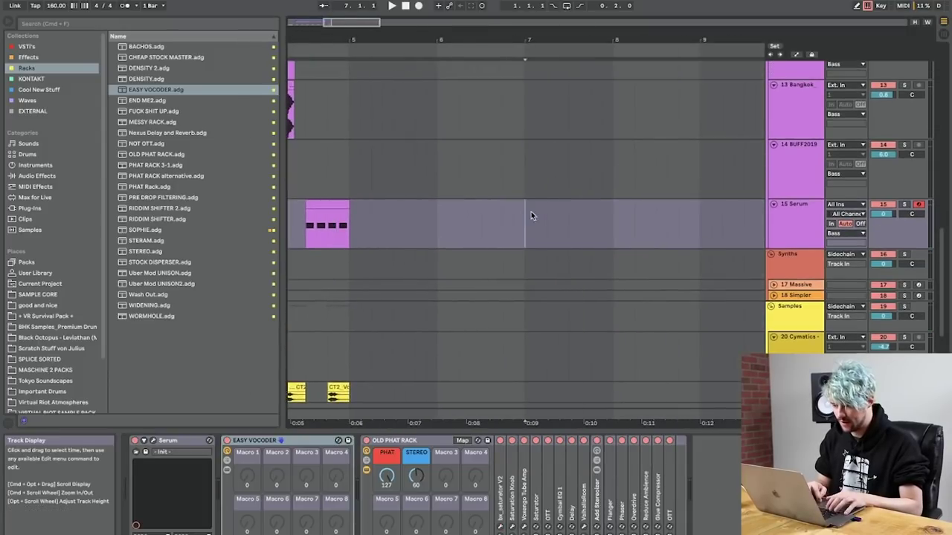
pyautogui.moveTo(526, 215); pyautogui.dragTo(613, 215)
pyautogui.press('super+shift+m')
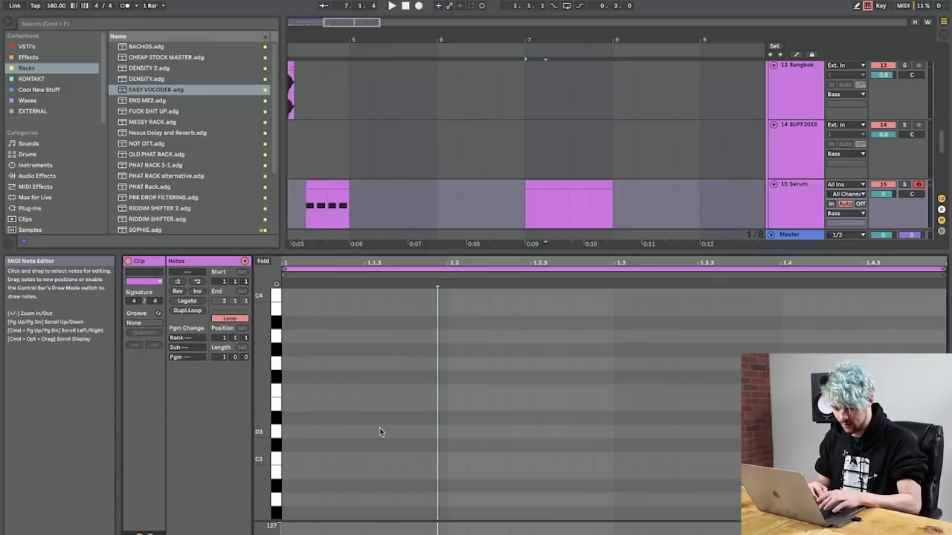
pyautogui.scroll(-6, 350, 439)
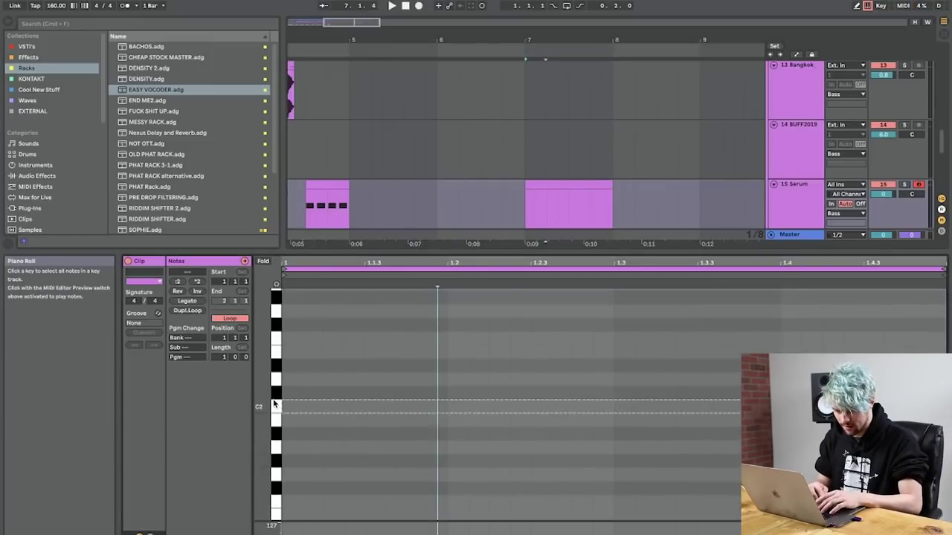
pyautogui.click(276, 353)
pyautogui.click(294, 352)
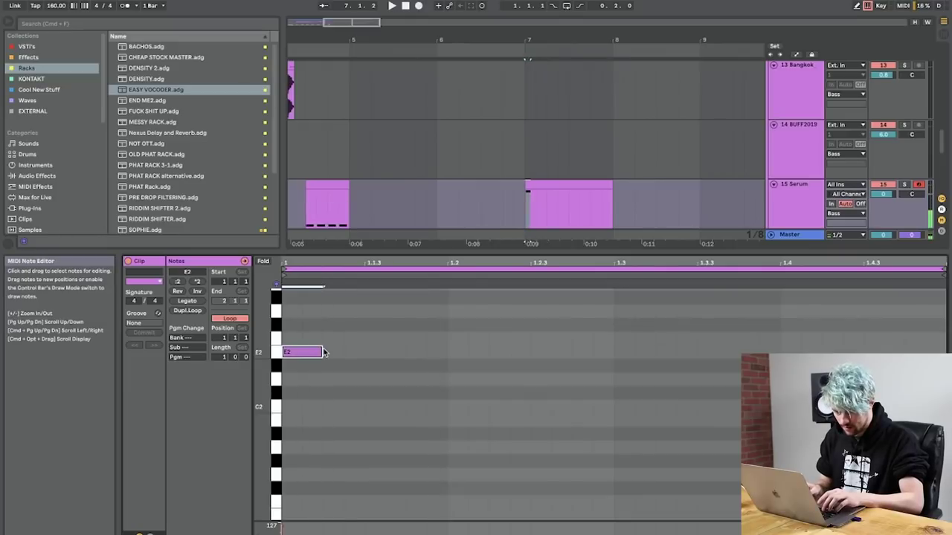
# Step: Turn the note into an E0, E1, F1, F0 pattern on successive eighth notes and repeat it over the second half of the bar
pyautogui.hotkey('shift', 'Right')
pyautogui.hotkey('shift', 'Down')
pyautogui.hotkey('shift', 'Up')
pyautogui.hotkey('shift', 'Down')
pyautogui.press('super+d')
pyautogui.hotkey('shift', 'Up')
pyautogui.press('super+d')
pyautogui.press('Up')
pyautogui.press('Right')
pyautogui.press('super+d')
pyautogui.press('Right')
pyautogui.hotkey('shift', 'Down')
pyautogui.hotkey('shift', 'Down')
pyautogui.hotkey('shift', 'Up')
pyautogui.hotkey('shift', 'Up')
pyautogui.hotkey('shift', 'Down')
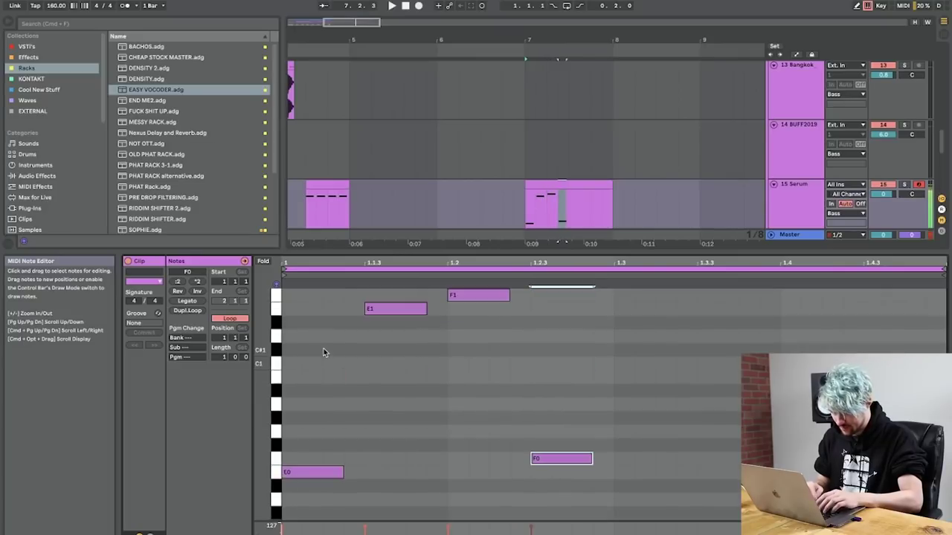
pyautogui.press('super+d')
# Step: Loop the bar 7 clip and adjust the output amount of the LFO 1 to Mast.Tun routing in Serum's matrix during playback
pyautogui.click(600, 181)
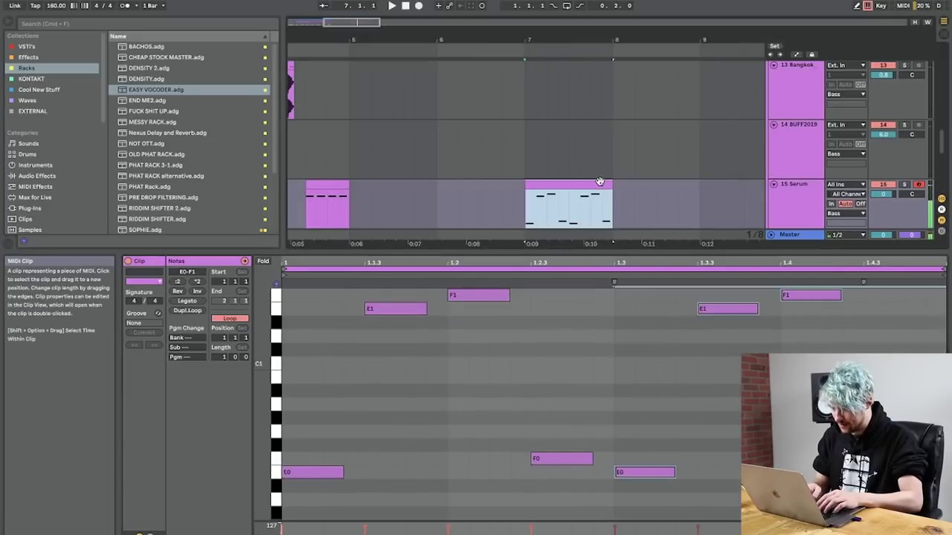
pyautogui.click(862, 532)
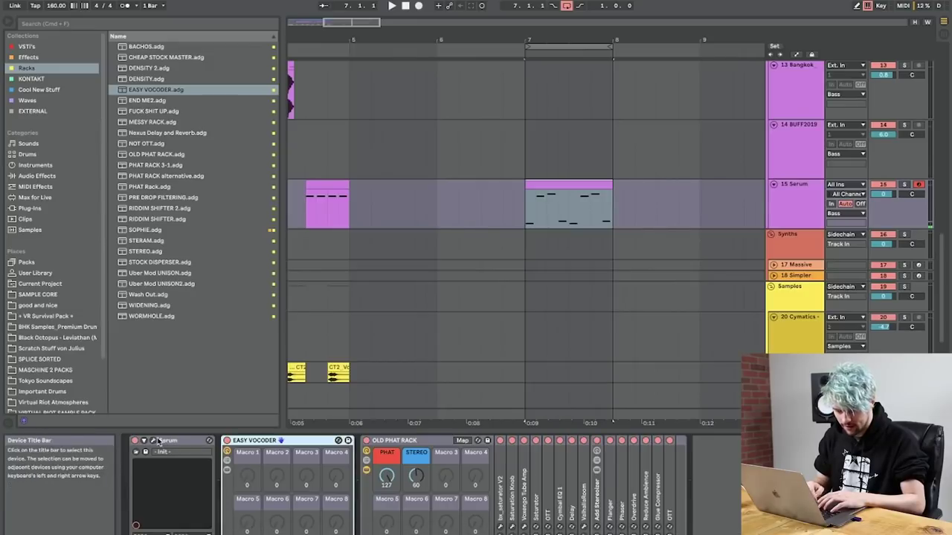
pyautogui.click(153, 441)
pyautogui.click(394, 39)
pyautogui.click(432, 35)
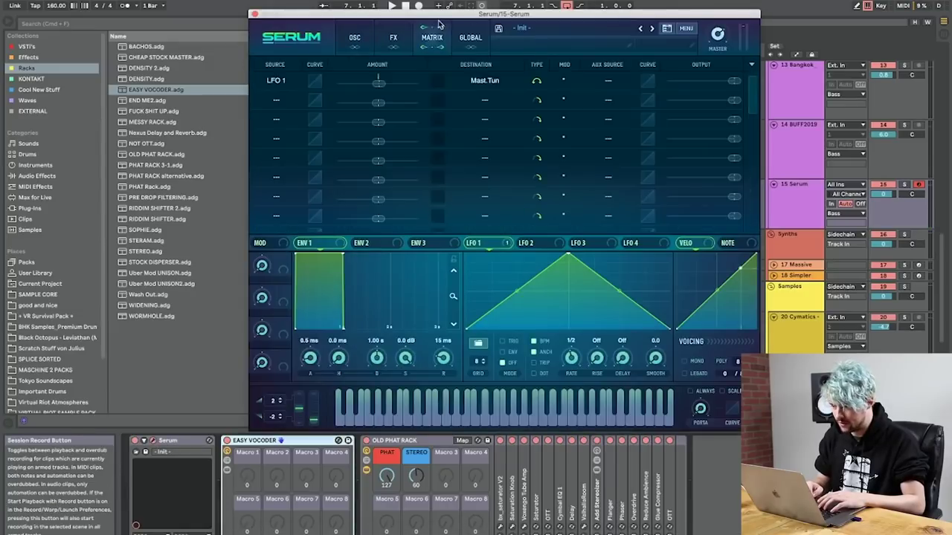
pyautogui.press('space')
pyautogui.moveTo(709, 83); pyautogui.dragTo(747, 81)
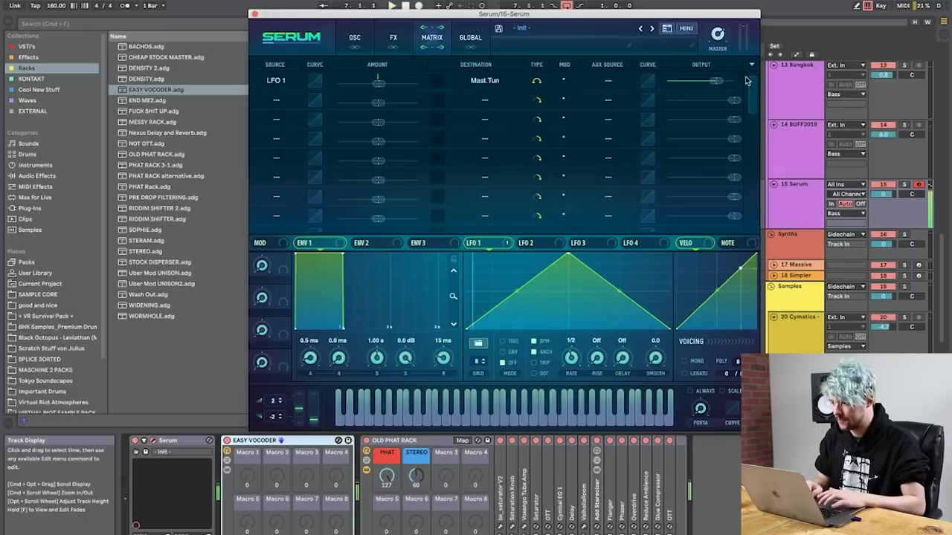
pyautogui.click(254, 14)
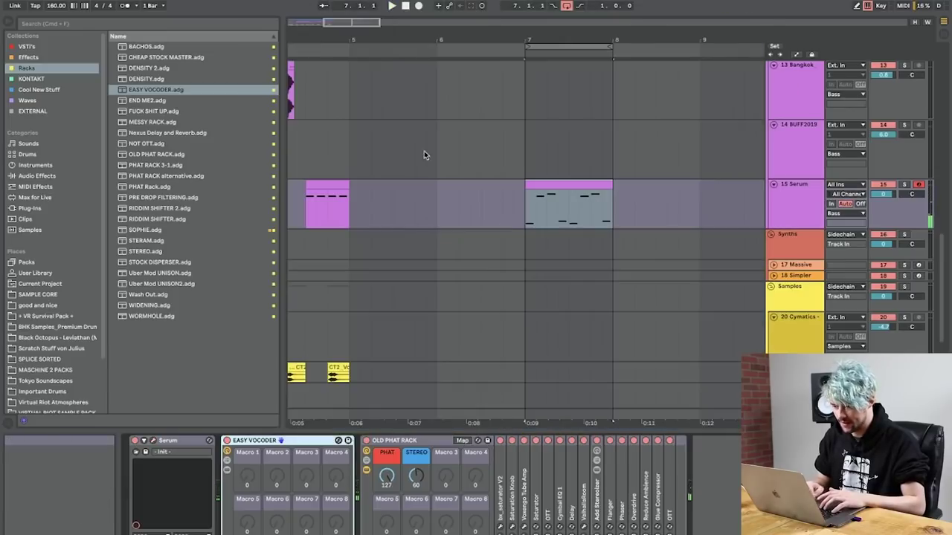
# Step: Play the Serum clip in bar 4 and the arrangement from bar 1, reviewing the tracks from the samples up to the drums
pyautogui.click(567, 187)
pyautogui.hscroll(-10, 567, 189)
pyautogui.scroll(1, 566, 189)
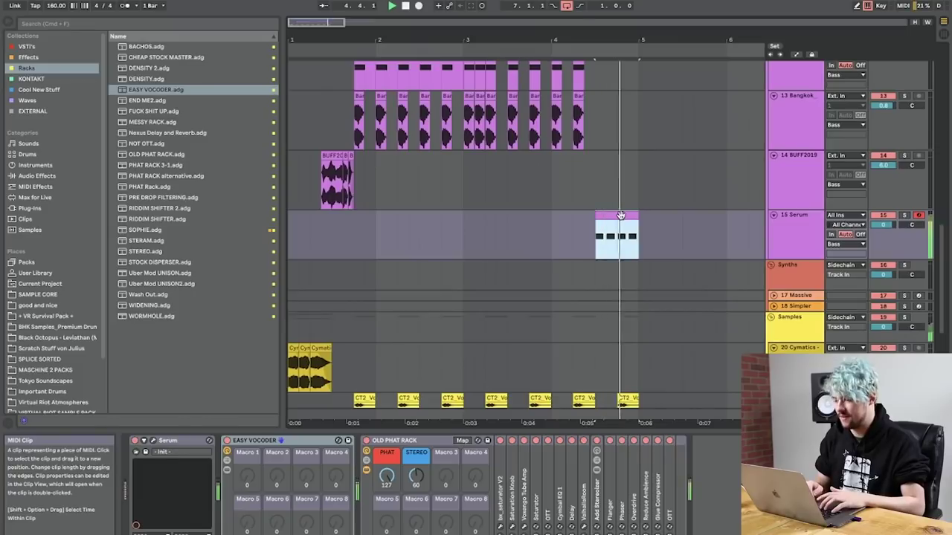
pyautogui.click(295, 223)
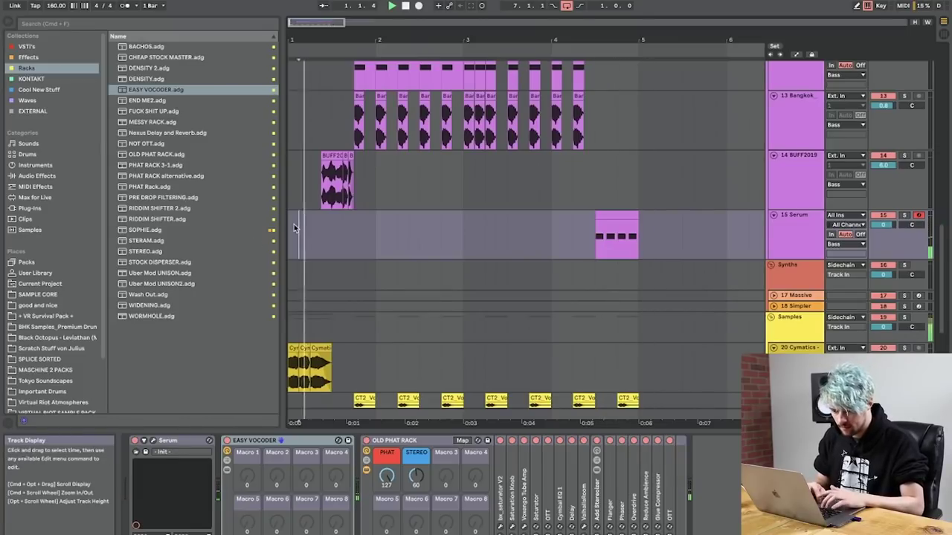
pyautogui.scroll(5, 508, 217)
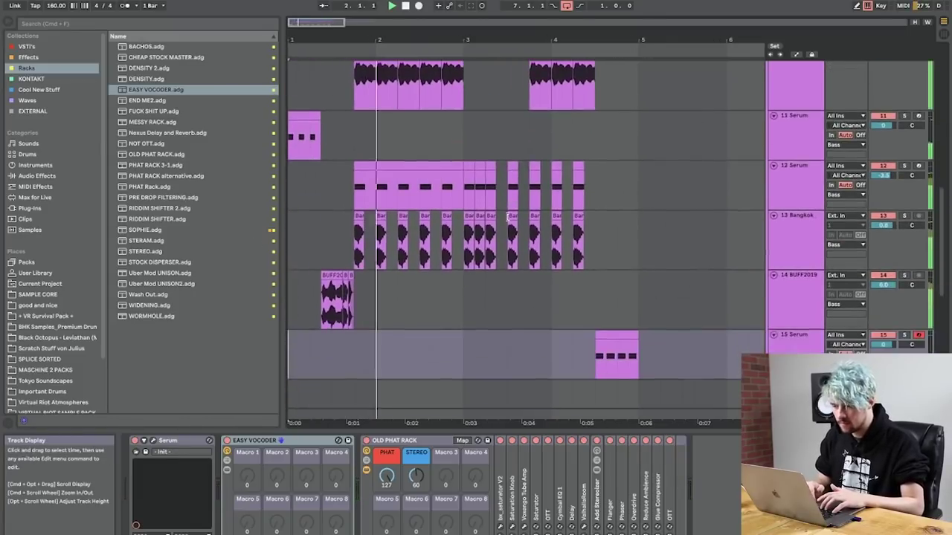
pyautogui.scroll(5, 507, 217)
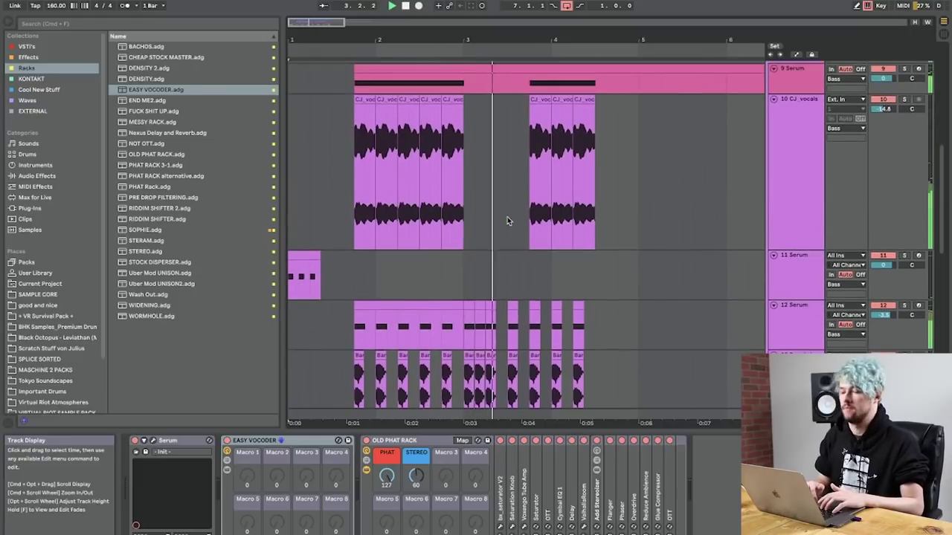
pyautogui.scroll(-10, 508, 216)
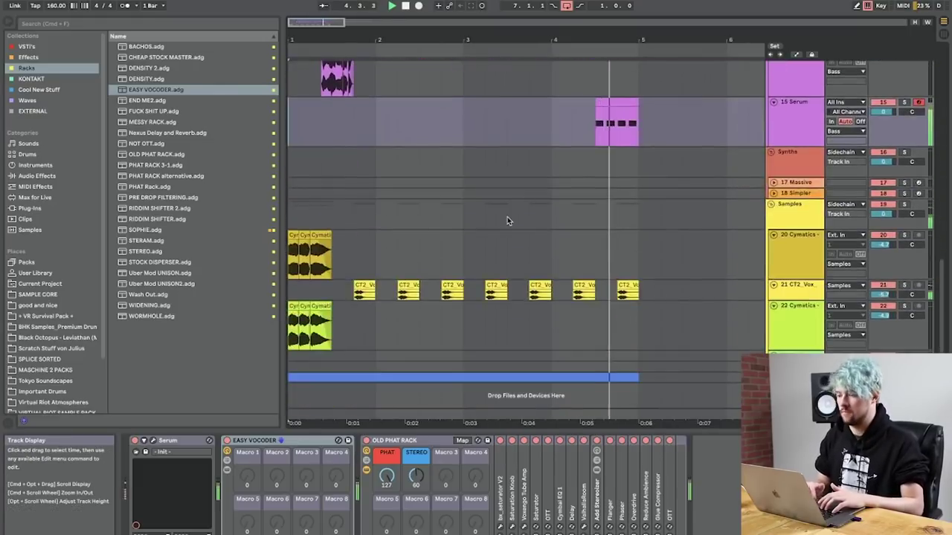
pyautogui.scroll(4, 508, 216)
pyautogui.scroll(15, 538, 214)
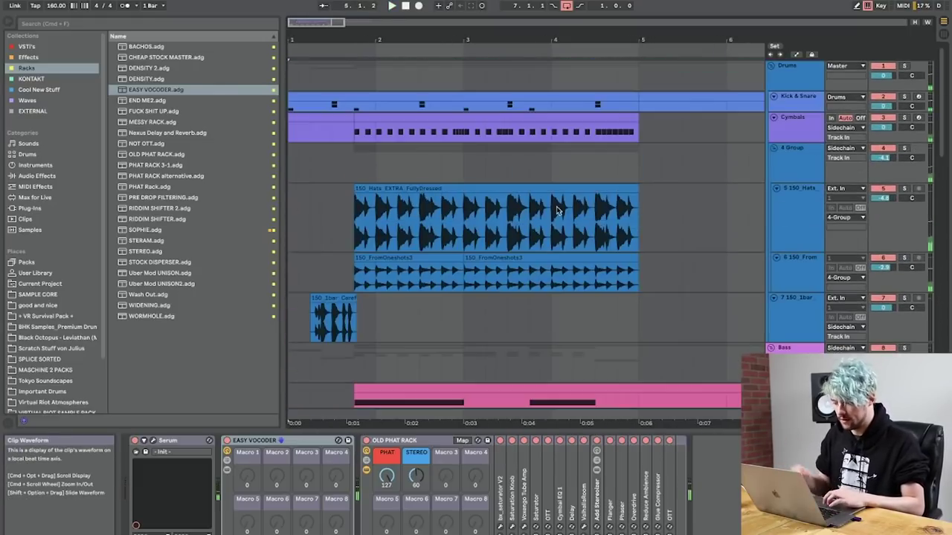
# Step: Set the arrangement loop over the Cymbals clip and extend it to cover bars 1 to 4
pyautogui.click(637, 401)
pyautogui.scroll(-6, 640, 401)
pyautogui.scroll(6, 640, 401)
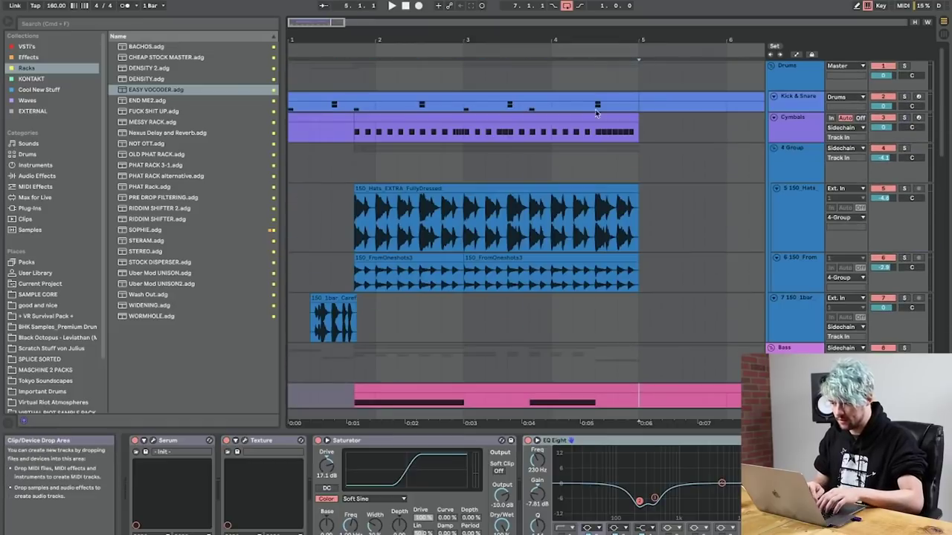
pyautogui.click(615, 125)
pyautogui.click(616, 110)
pyautogui.click(614, 115)
pyautogui.press('super+l')
pyautogui.moveTo(355, 47); pyautogui.dragTo(281, 50)
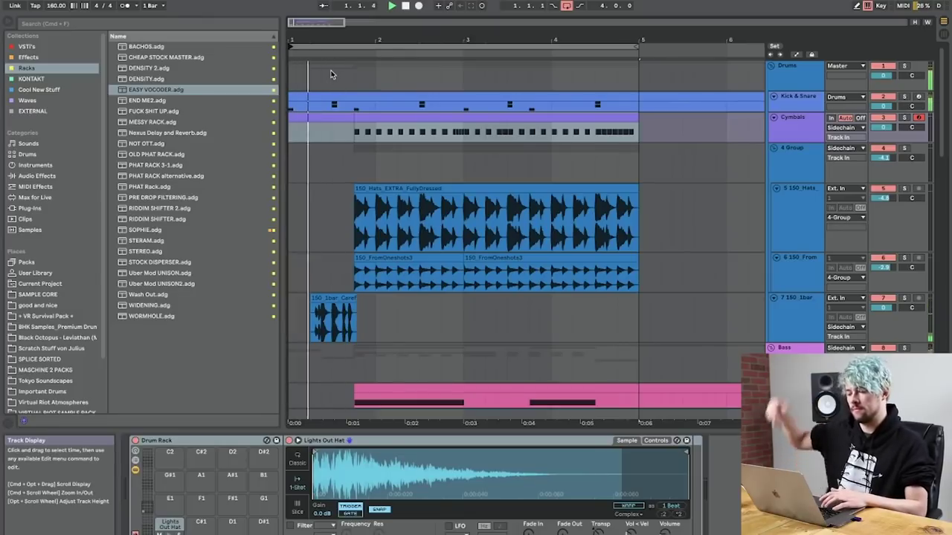
# Step: Play the drop from where the hats enter and examine the bass, synth, sample and drum tracks
pyautogui.click(352, 168)
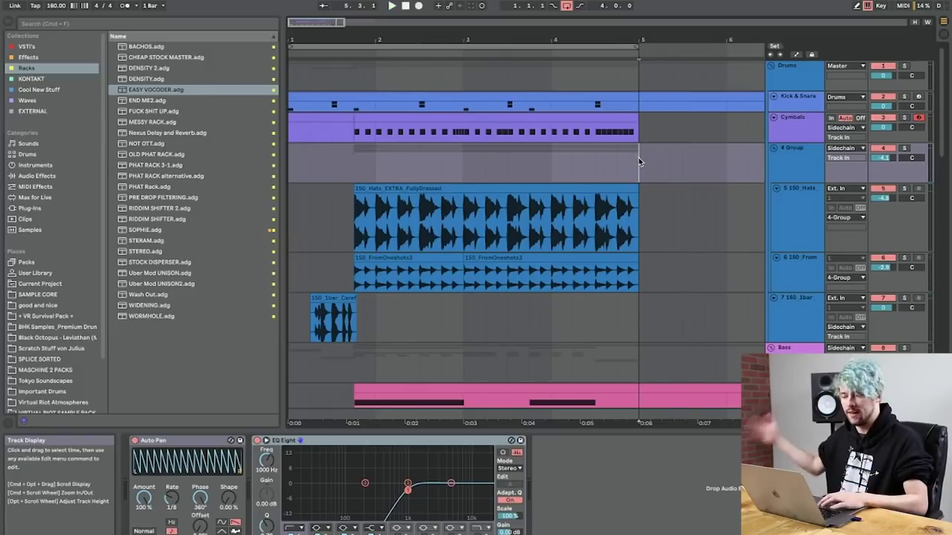
pyautogui.press('space')
pyautogui.press('space')
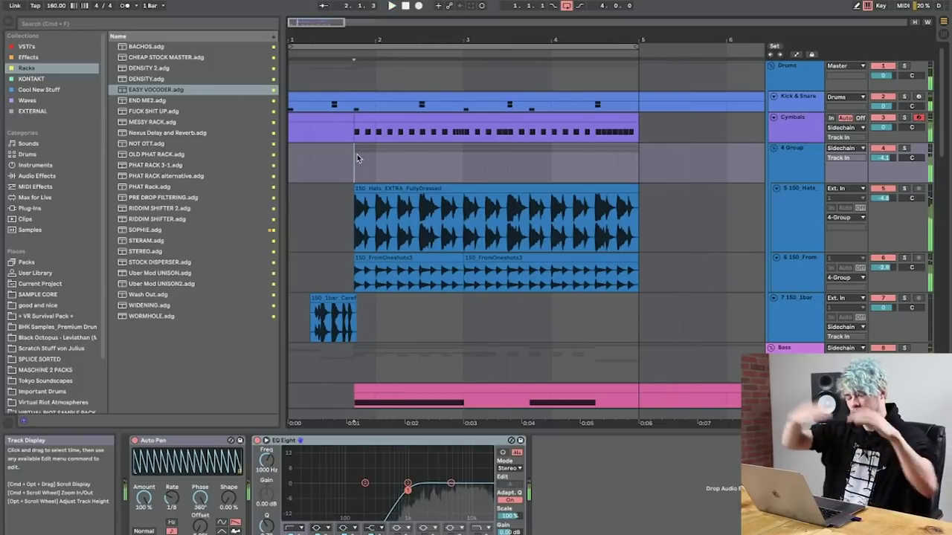
pyautogui.scroll(-20, 470, 253)
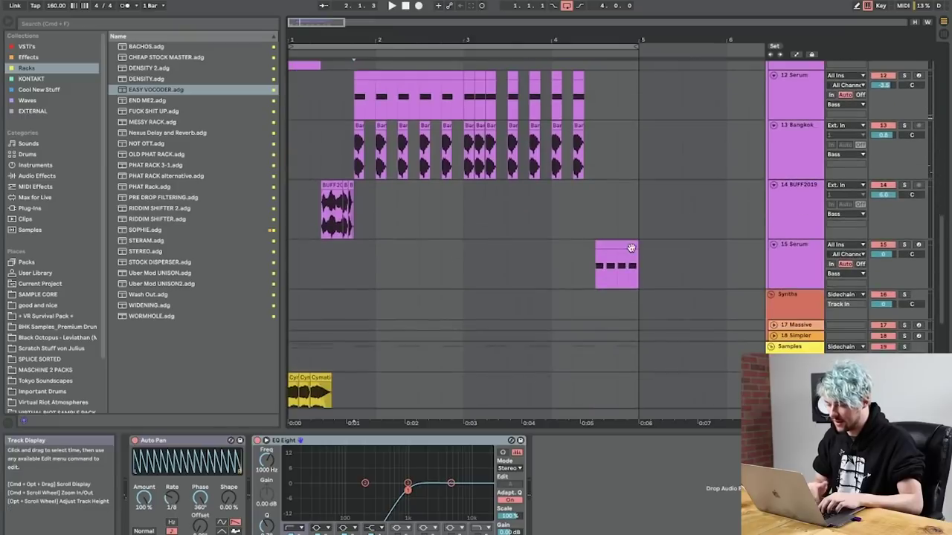
pyautogui.scroll(20, 773, 195)
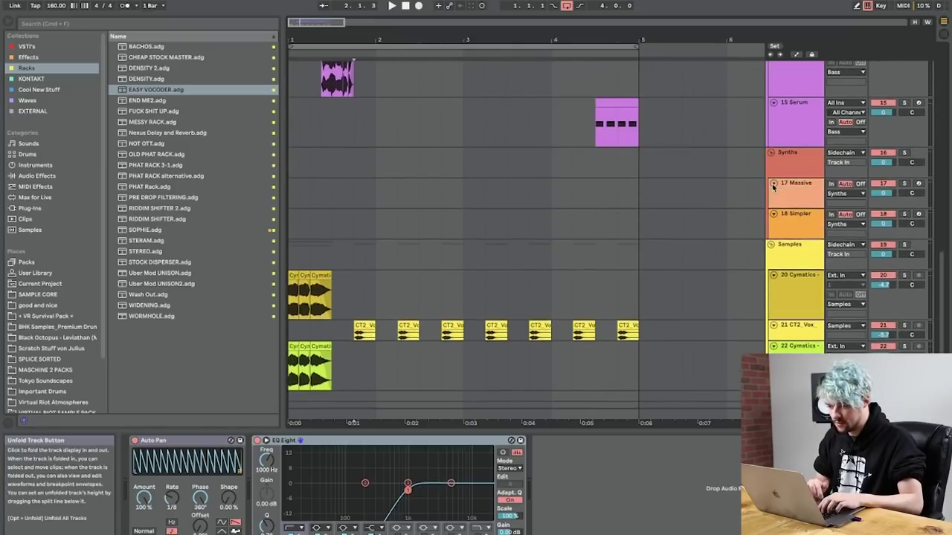
pyautogui.click(798, 170)
pyautogui.click(799, 267)
pyautogui.click(798, 129)
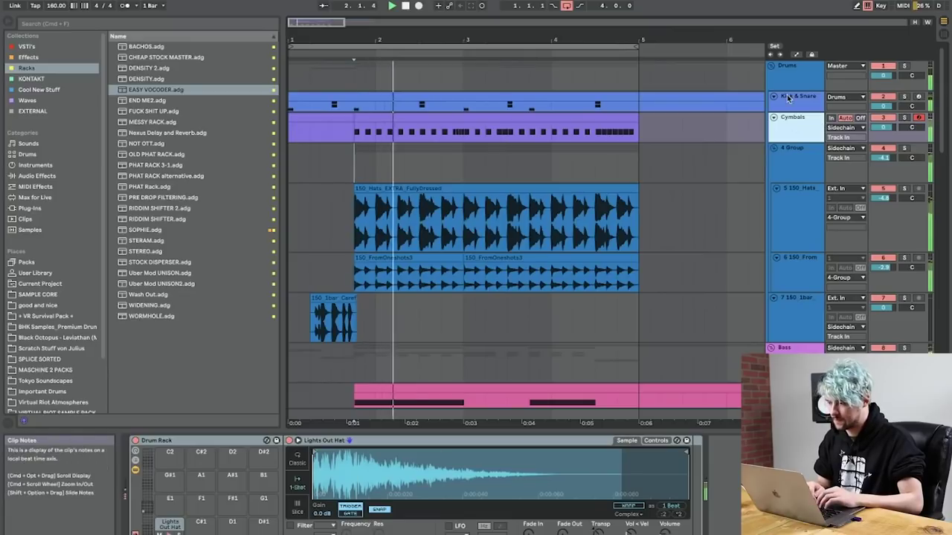
# Step: Select the Kick & Snare track and open the snare samples within the SPLICE SORTED folder
pyautogui.press('Up')
pyautogui.click(44, 359)
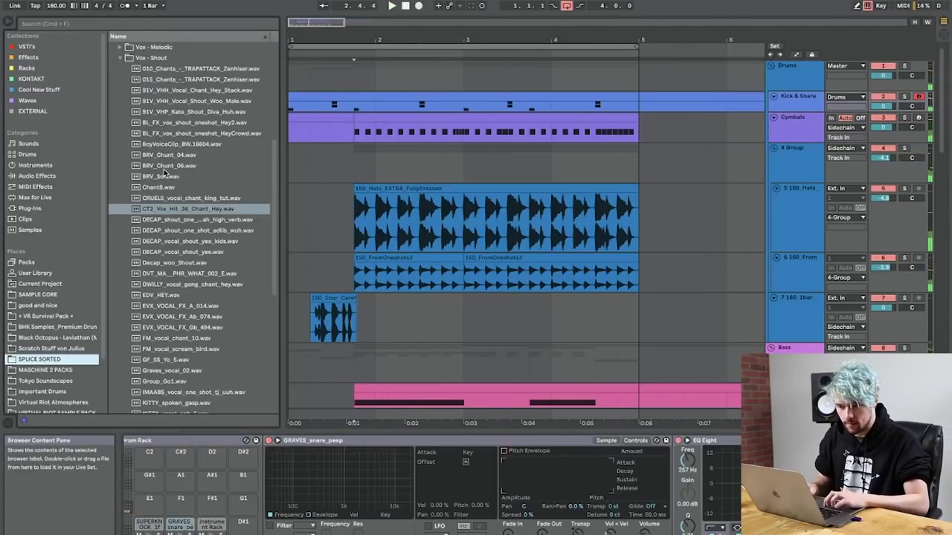
pyautogui.scroll(6, 130, 49)
pyautogui.click(163, 91)
pyautogui.click(165, 101)
pyautogui.doubleClick(169, 112)
pyautogui.scroll(-5, 179, 155)
pyautogui.scroll(-10, 178, 156)
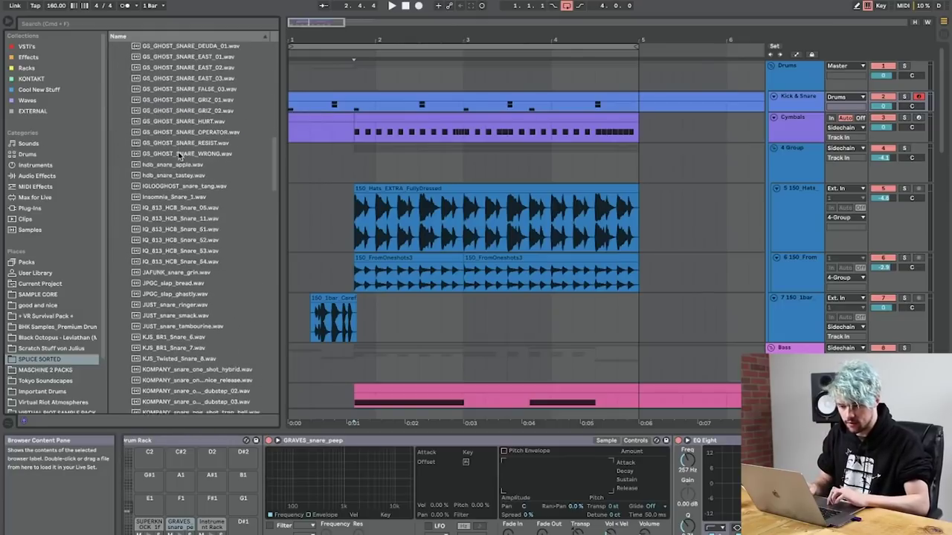
# Step: Audition the snare samples from the GS_GHOST snares down through the KOMPANY one-shots
pyautogui.click(180, 163)
pyautogui.press('Down')
pyautogui.press('Down')
pyautogui.press('Down')
pyautogui.press('Down')
pyautogui.press('Down')
pyautogui.press('Down')
pyautogui.press('Down')
pyautogui.press('Down')
pyautogui.press('Down')
pyautogui.press('Down')
pyautogui.press('Down')
pyautogui.press('Down')
pyautogui.press('Down')
pyautogui.press('Down')
pyautogui.press('Down')
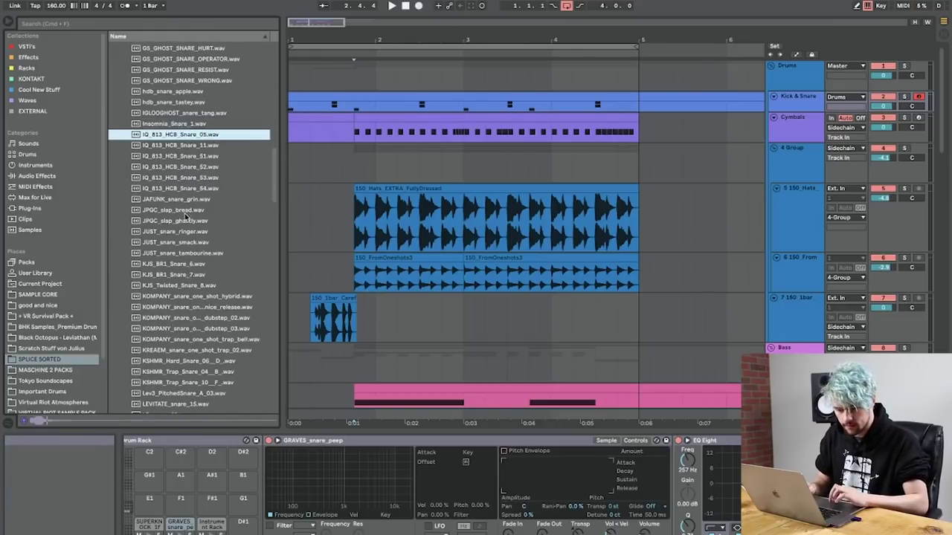
pyautogui.press('Down')
pyautogui.press('Down')
pyautogui.press('Down')
pyautogui.press('Down')
pyautogui.press('Down')
pyautogui.press('Down')
pyautogui.press('Down')
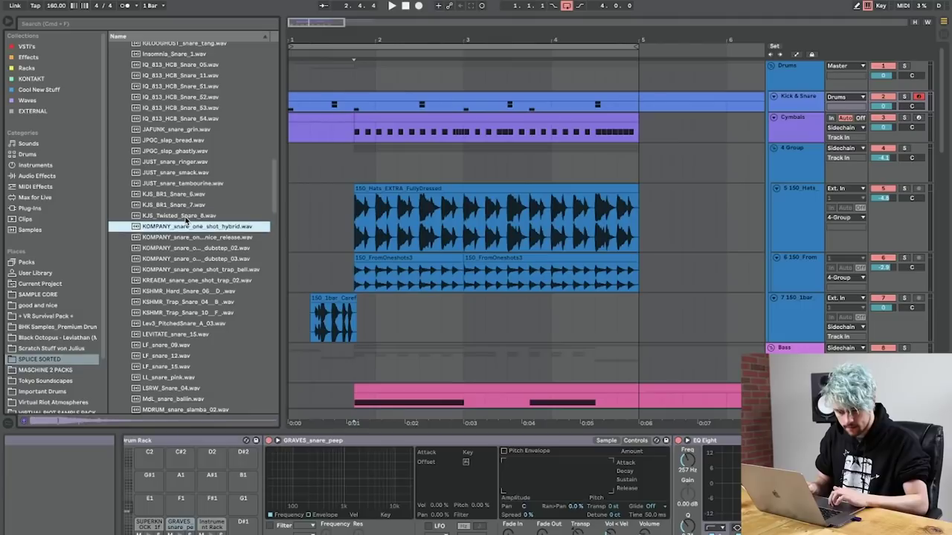
pyautogui.scroll(-3, 186, 221)
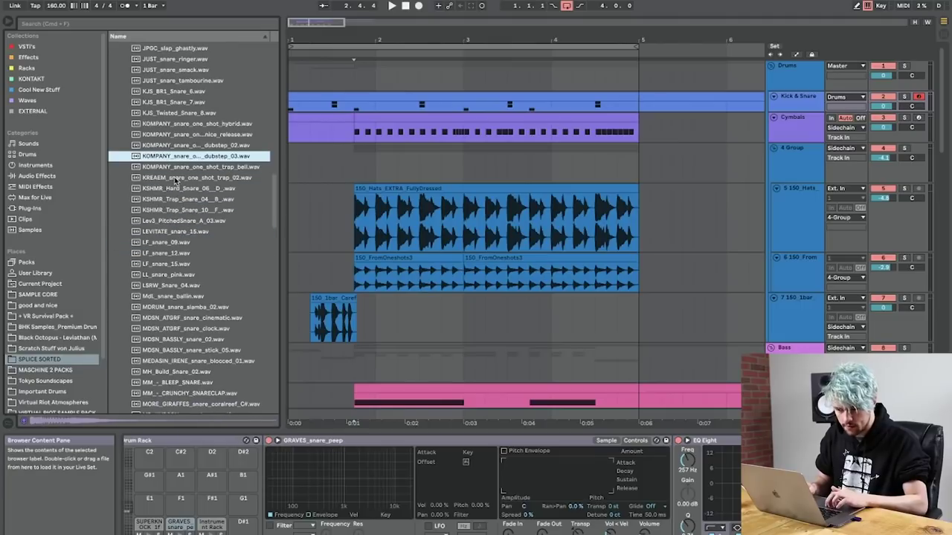
# Step: Audition the KSHMR snares and load KSHMR_Trap_Snare_10__F_.wav onto a new pad of the Kick & Snare drum rack
pyautogui.press('Down')
pyautogui.press('Down')
pyautogui.press('Down')
pyautogui.press('Down')
pyautogui.press('Down')
pyautogui.press('Down')
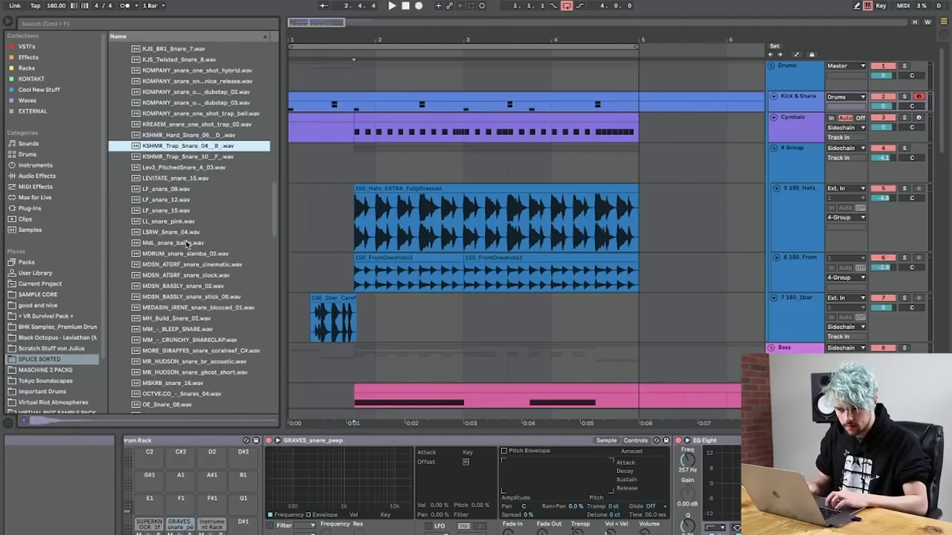
pyautogui.press('Up')
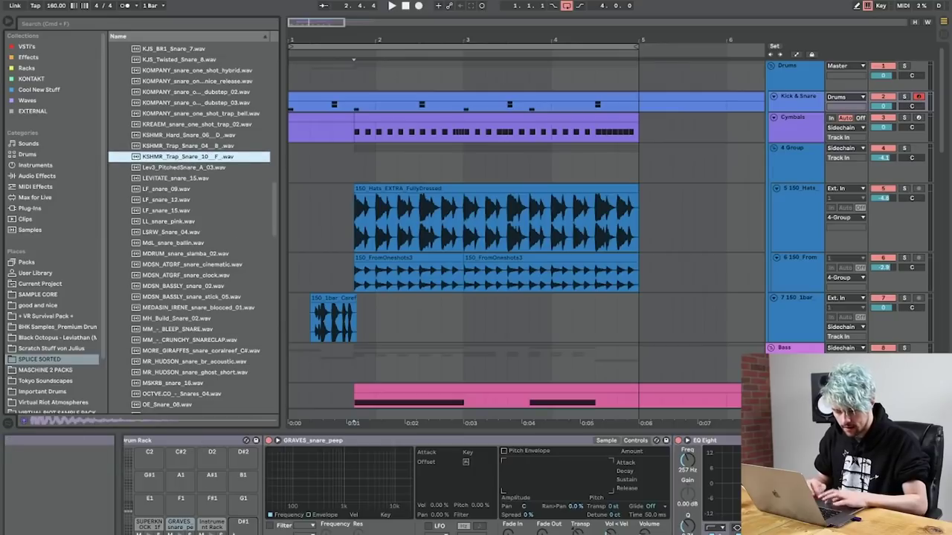
# Step: Open the Kick & Snare clip and add three KSHMR_Trap_Snare notes around the change from bar 2 to bar 3 during playback
pyautogui.doubleClick(420, 98)
pyautogui.press('space')
pyautogui.click(479, 326)
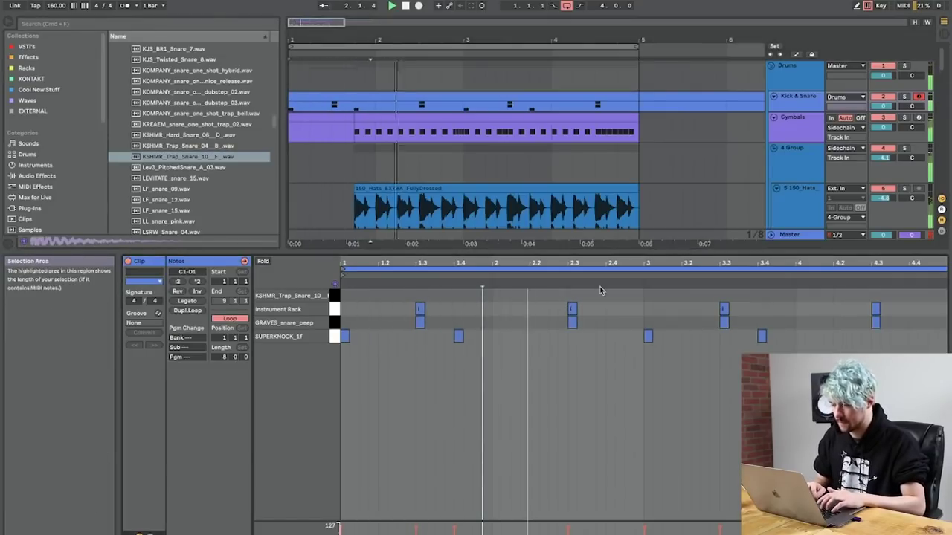
pyautogui.doubleClick(629, 295)
pyautogui.doubleClick(667, 295)
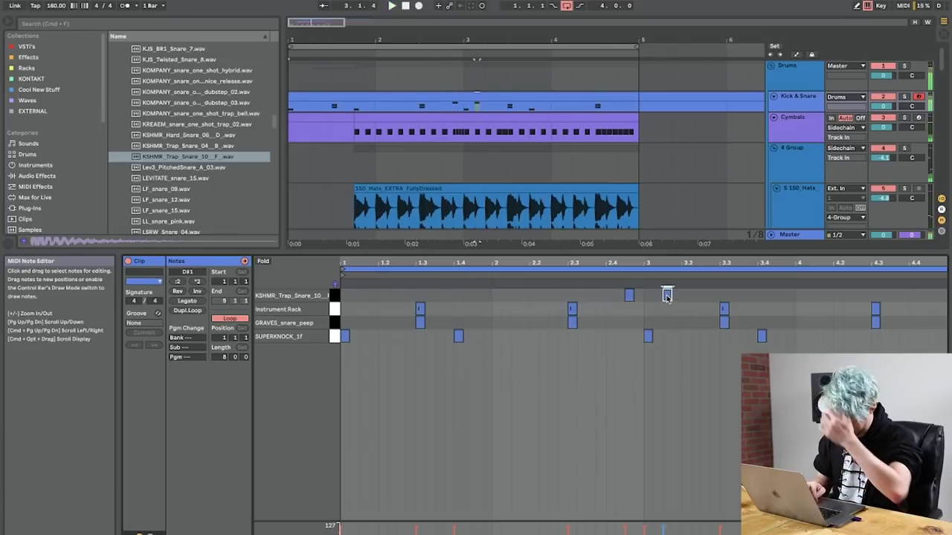
pyautogui.doubleClick(686, 296)
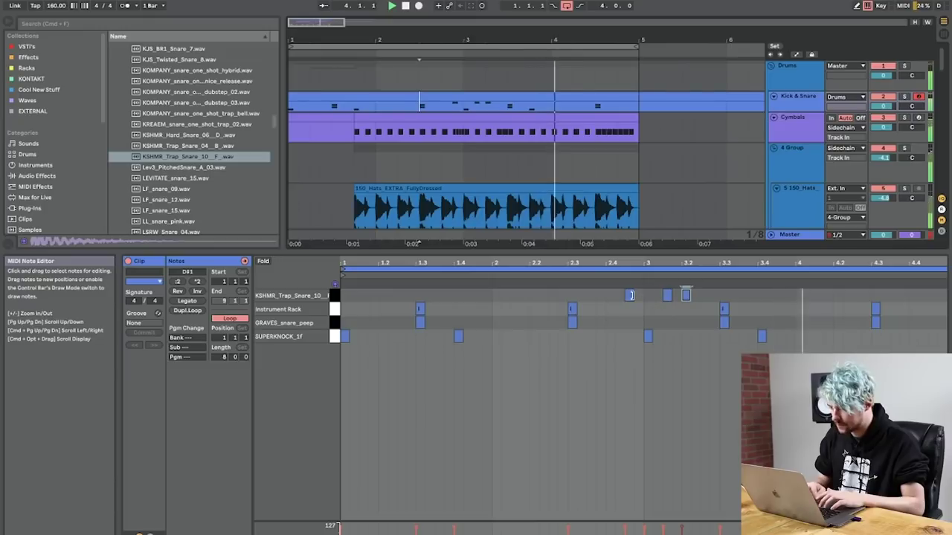
# Step: Reduce the KSHMR snare fill to two notes at 2.3.4 and 2.4.3, and duplicate them to the end of bar 4
pyautogui.moveTo(630, 296); pyautogui.dragTo(606, 299)
pyautogui.press('Delete')
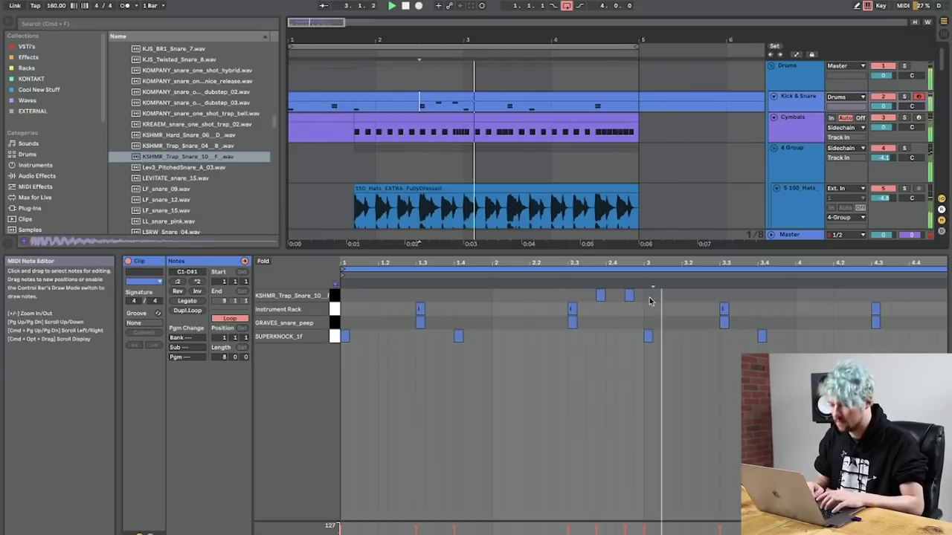
pyautogui.press('super+d')
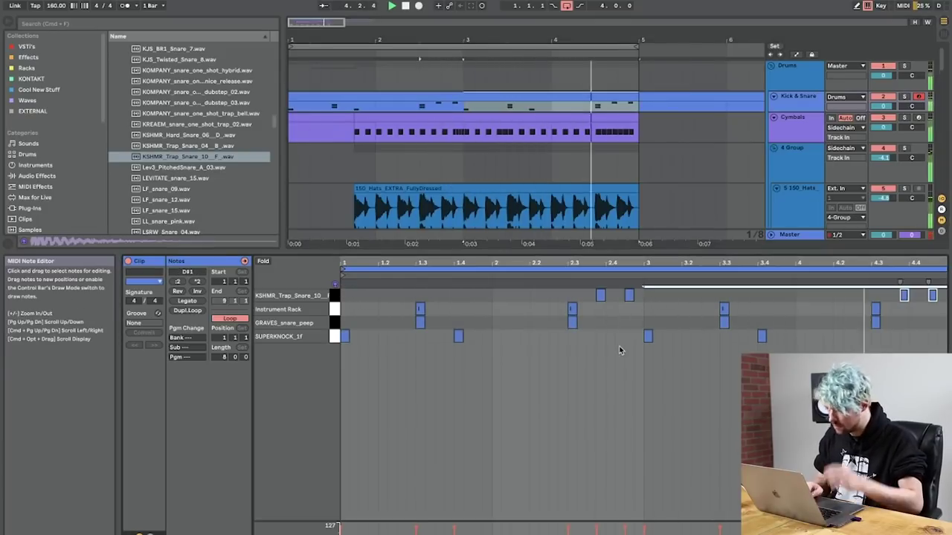
# Step: Play the drop and review the tracks from the drums down to the samples
pyautogui.hotkey('shift', 'Tab')
pyautogui.scroll(-10, 563, 232)
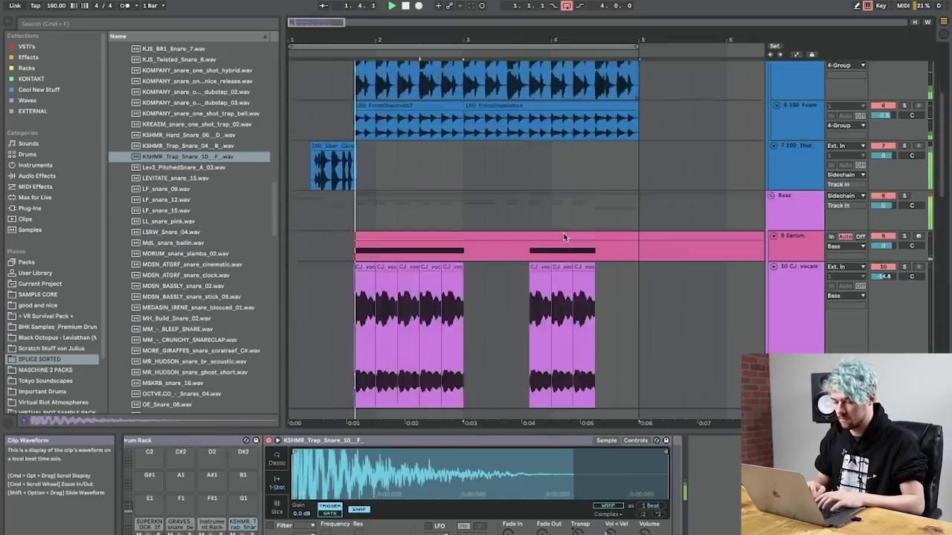
pyautogui.moveTo(463, 38); pyautogui.dragTo(458, 16)
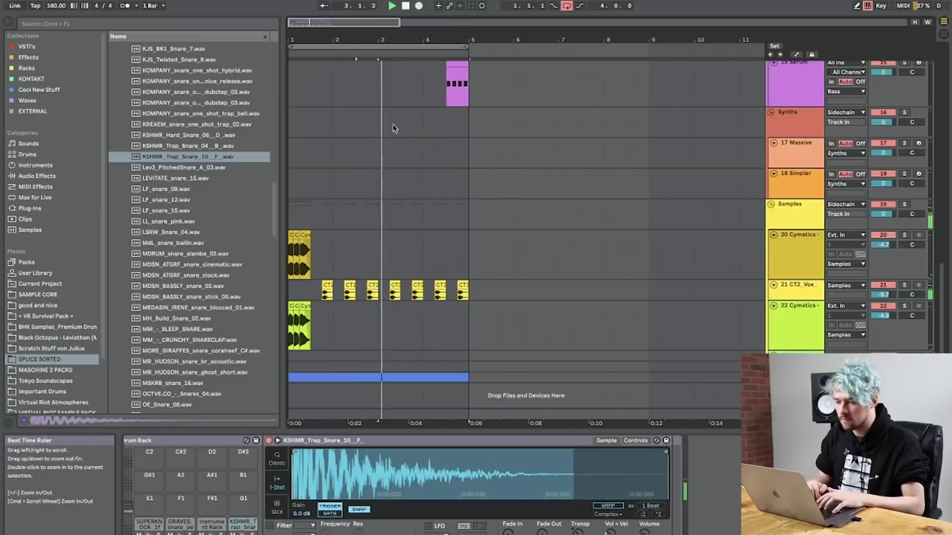
pyautogui.scroll(15, 393, 128)
pyautogui.scroll(-5, 393, 128)
pyautogui.scroll(-3, 357, 266)
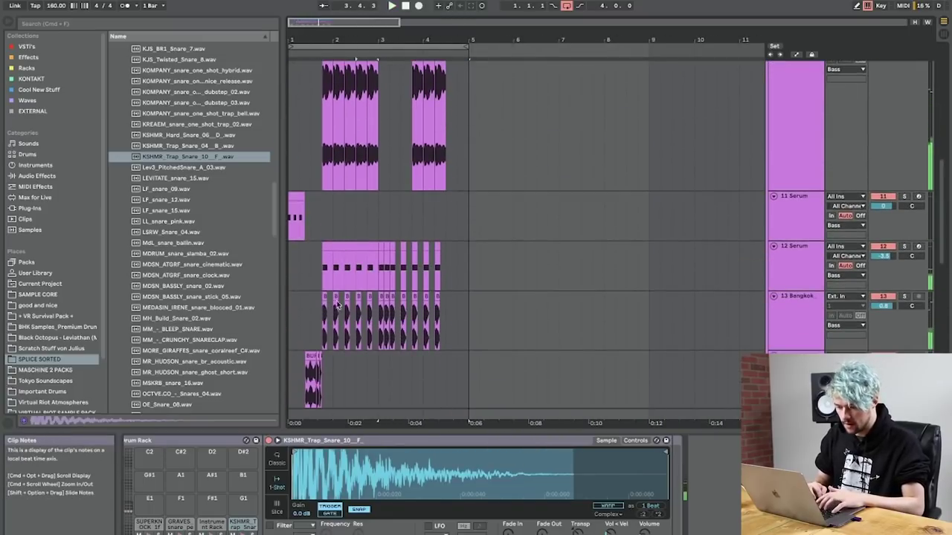
# Step: Mute track 13 Bangkok, check track 12 Serum, and switch track 13 back on
pyautogui.click(325, 327)
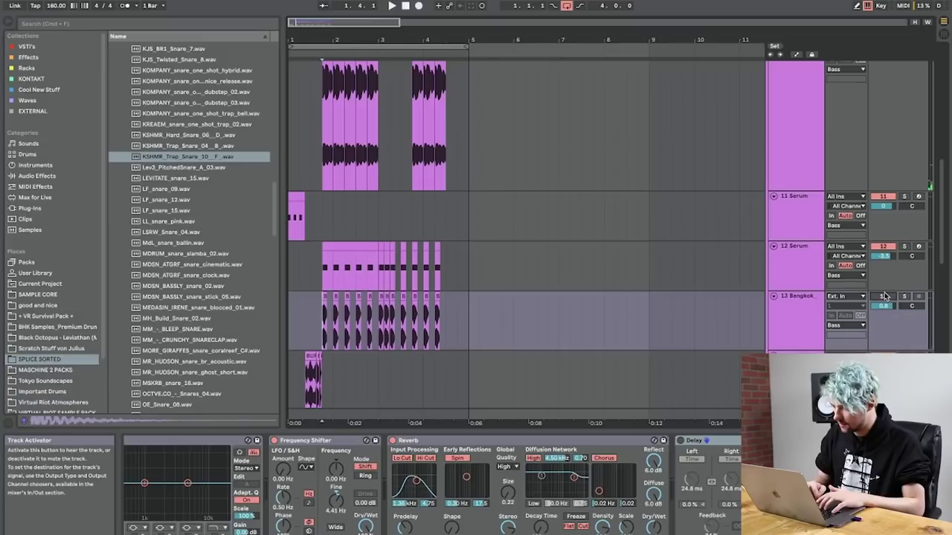
pyautogui.click(790, 259)
pyautogui.click(906, 247)
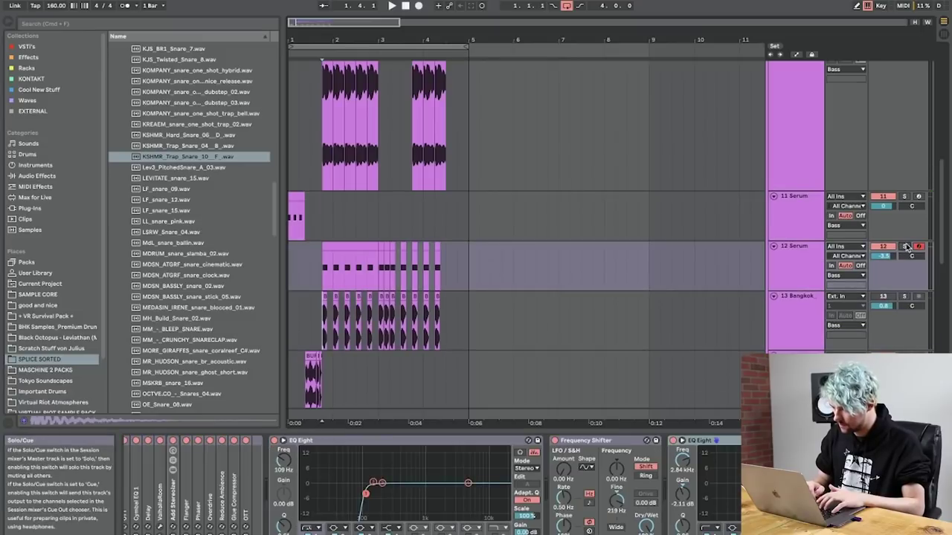
pyautogui.click(883, 297)
# Step: Select all clips in the arrangement and move them four bars later so the drop starts at bar 5
pyautogui.scroll(-3, 471, 282)
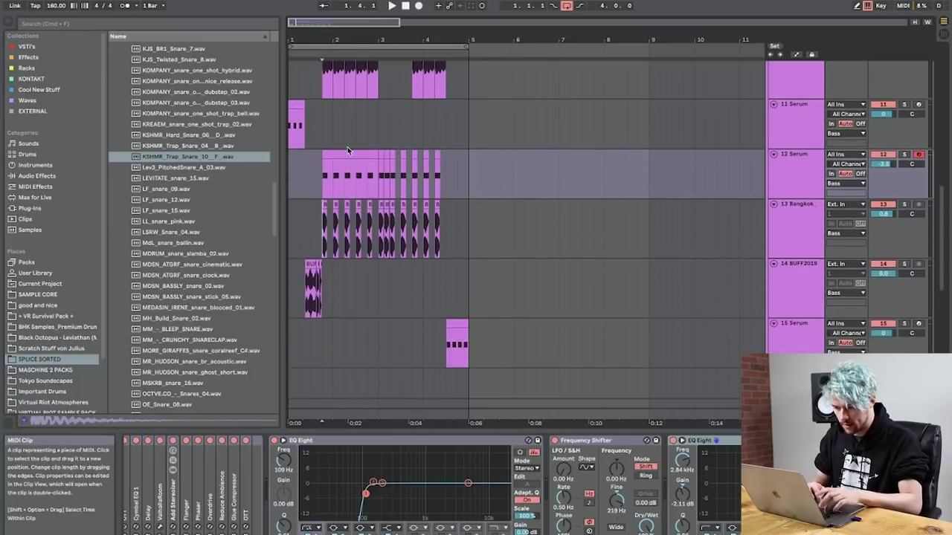
pyautogui.press('Down')
pyautogui.press('Down')
pyautogui.press('Down')
pyautogui.click(319, 47)
pyautogui.click(319, 89)
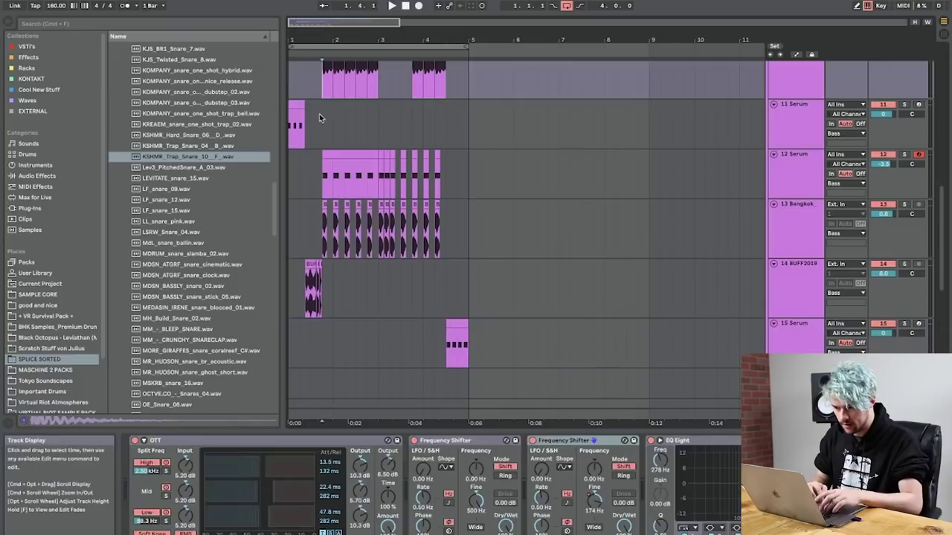
pyautogui.click(291, 103)
pyautogui.press('super+a')
pyautogui.scroll(10, 293, 106)
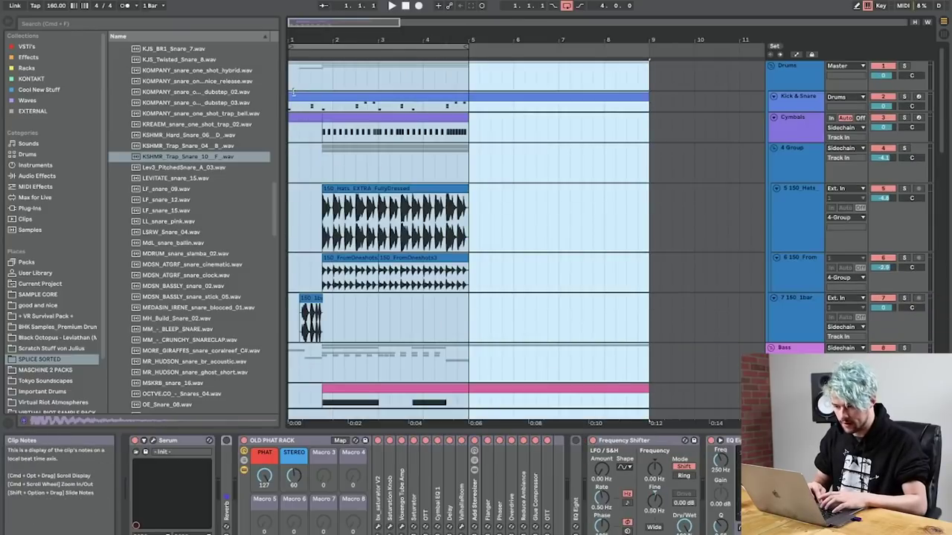
pyautogui.moveTo(294, 93); pyautogui.dragTo(478, 106)
# Step: Insert an audio track below track 20 Cymatics in the Samples group
pyautogui.scroll(-10, 751, 229)
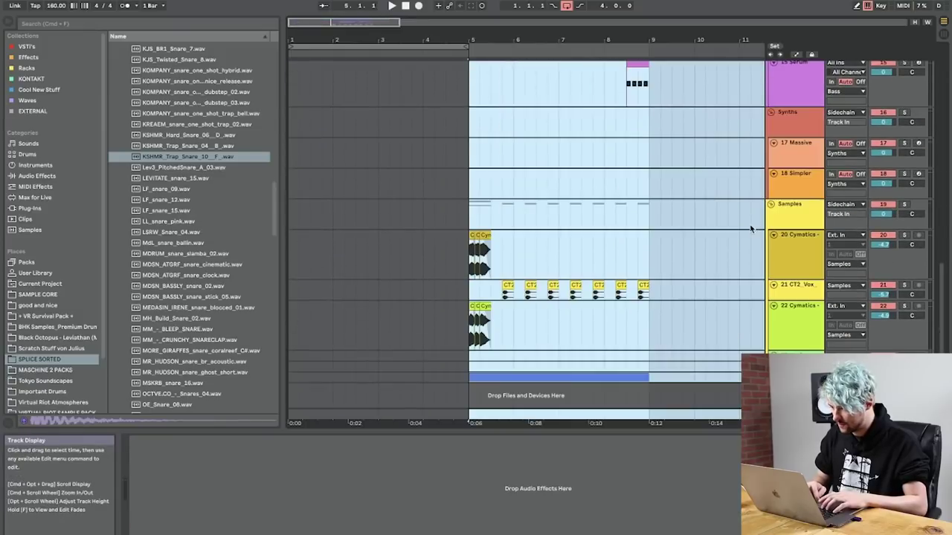
pyautogui.click(814, 259)
pyautogui.press('super+t')
# Step: Place 160_Fm_Hollow.wav from the THE GOOD STUFF folder in VR NEW SAMPLES on the new audio track at bar 1
pyautogui.scroll(-3, 35, 351)
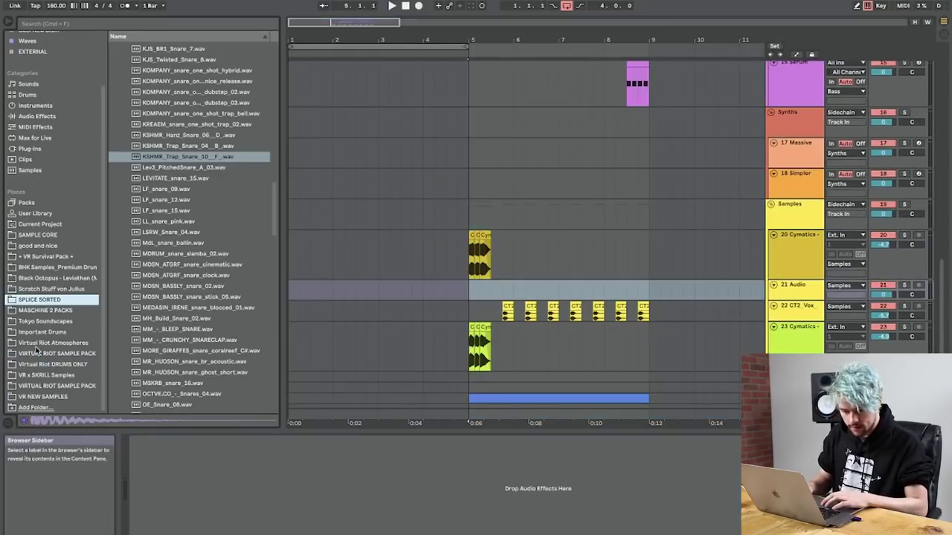
pyautogui.click(43, 395)
pyautogui.click(153, 261)
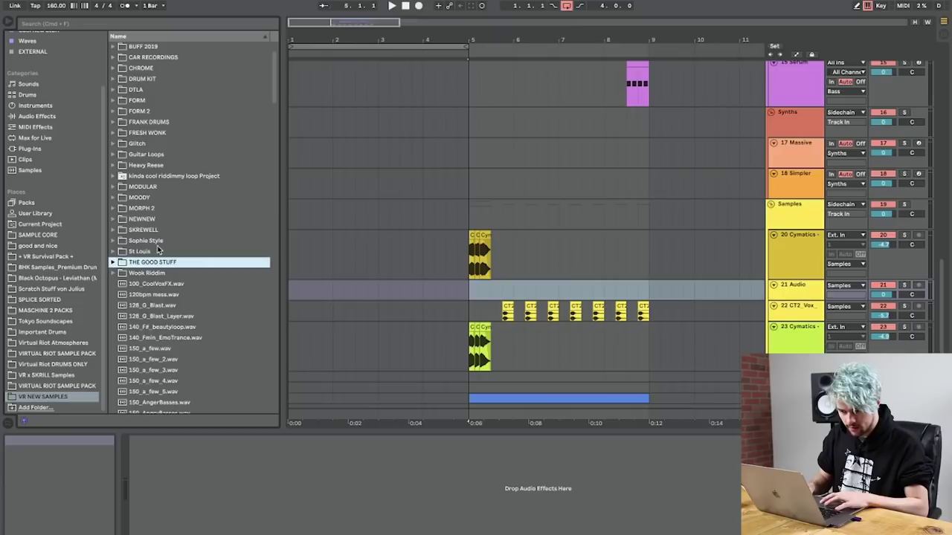
pyautogui.click(170, 284)
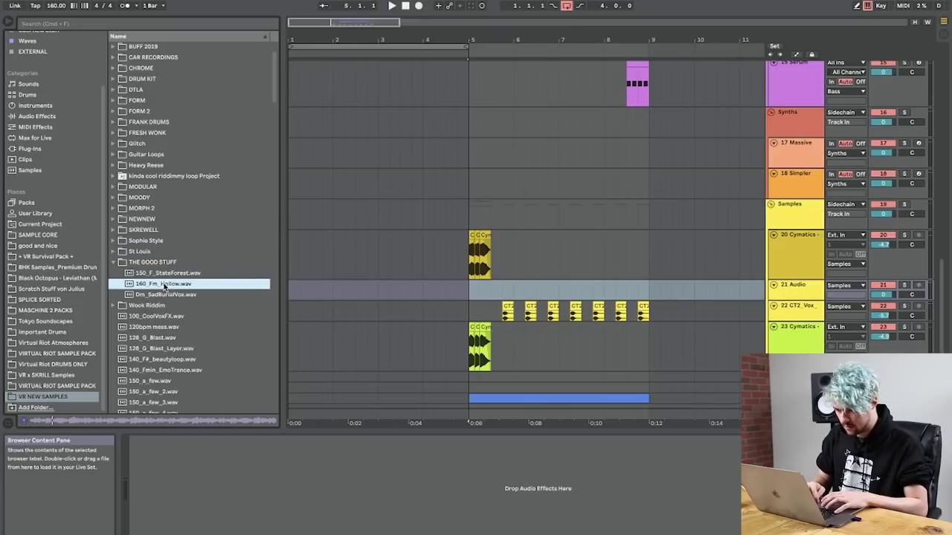
pyautogui.moveTo(256, 298); pyautogui.dragTo(293, 297)
# Step: Transpose the 160_Fm_Hollow clip by -1 semitone and play it
pyautogui.doubleClick(310, 285)
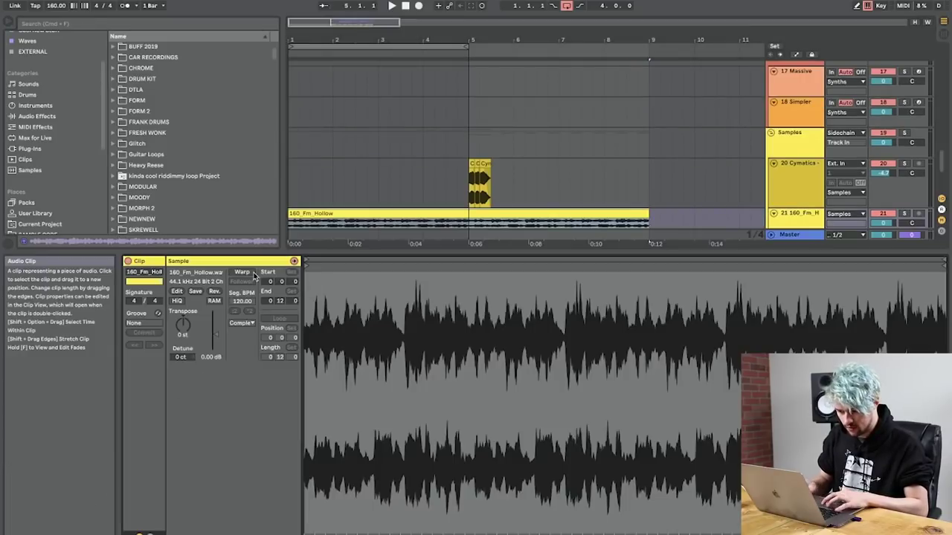
pyautogui.moveTo(183, 325); pyautogui.dragTo(182, 327)
pyautogui.press('space')
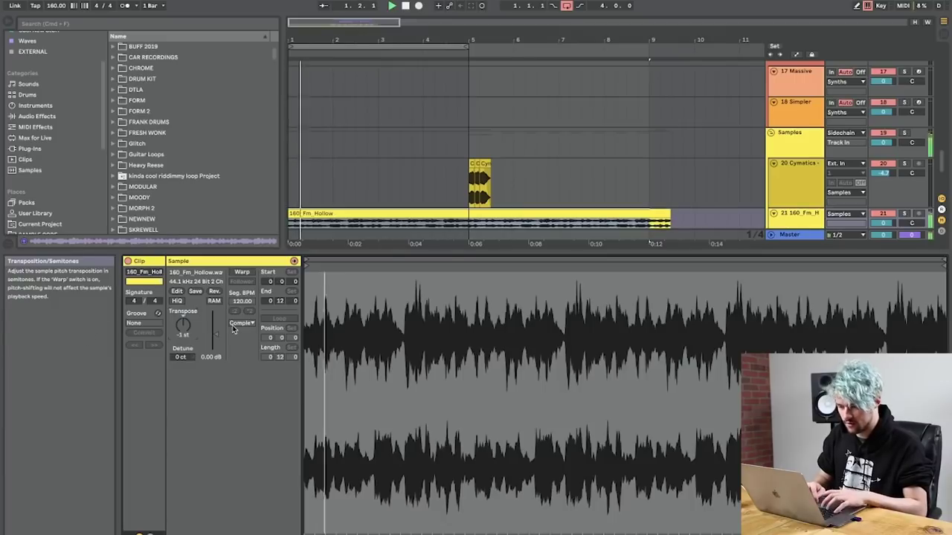
# Step: Warp the 160_Fm_Hollow clip in Complex Pro mode with a segment tempo of 160 BPM
pyautogui.click(242, 324)
pyautogui.click(246, 376)
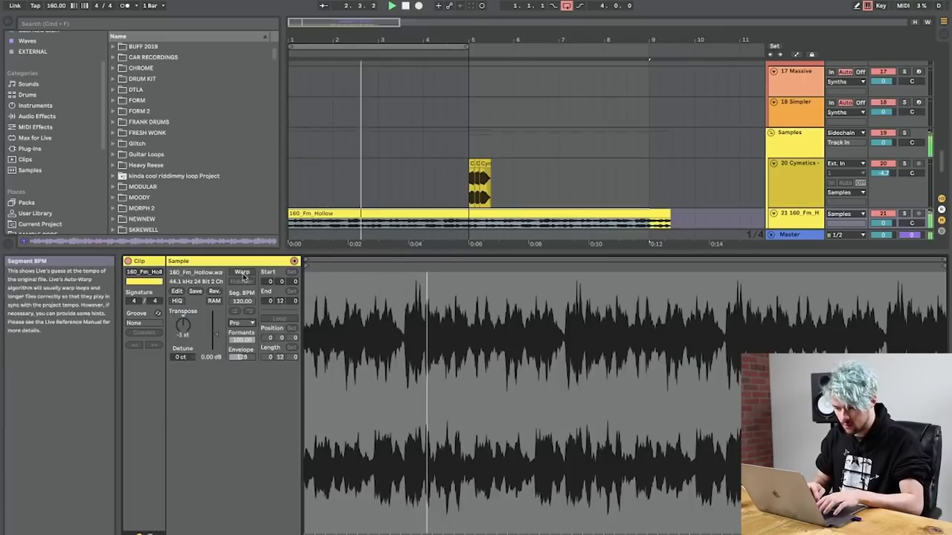
pyautogui.click(241, 272)
pyautogui.press('space')
pyautogui.click(242, 301)
pyautogui.write('160')
pyautogui.press('Return')
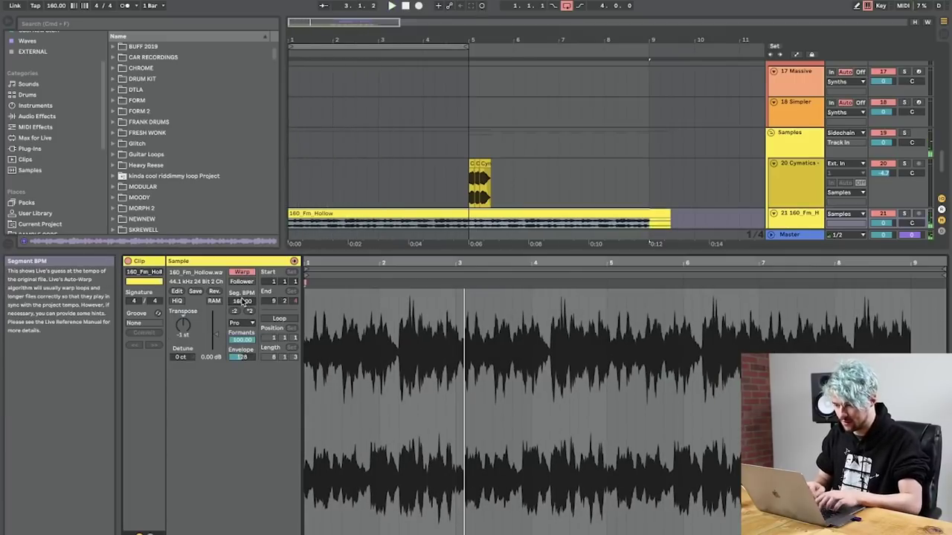
# Step: Play the warped 160_Fm_Hollow sample with the loop over bars 1 to 4
pyautogui.click(422, 46)
pyautogui.press('space')
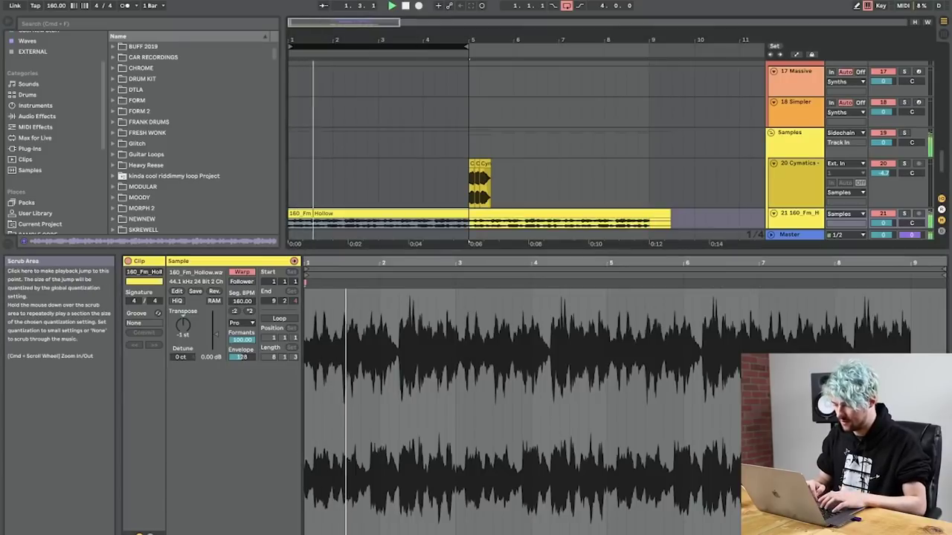
pyautogui.click(859, 533)
# Step: Split the 160_Fm_Hollow clip at bar 5, remove the part after it, and add an audio track below
pyautogui.click(628, 264)
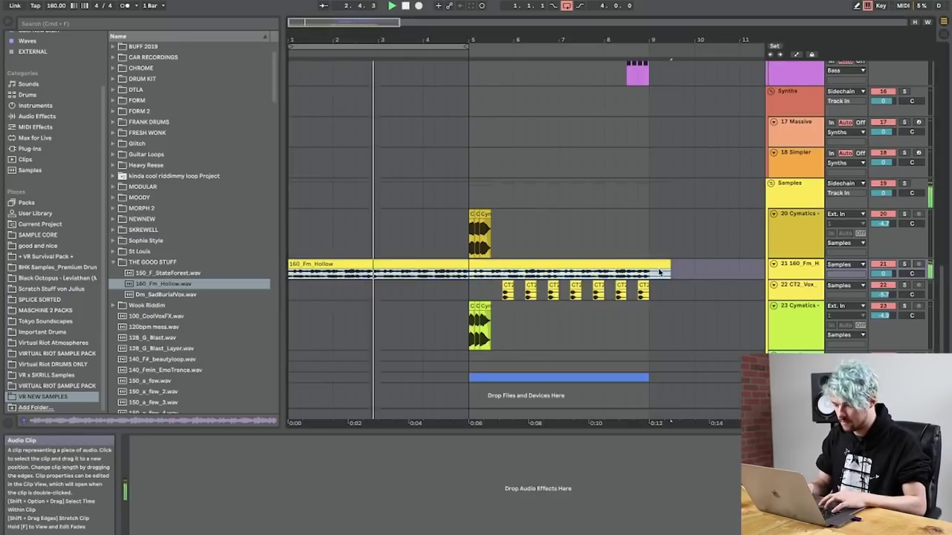
pyautogui.press('super+e')
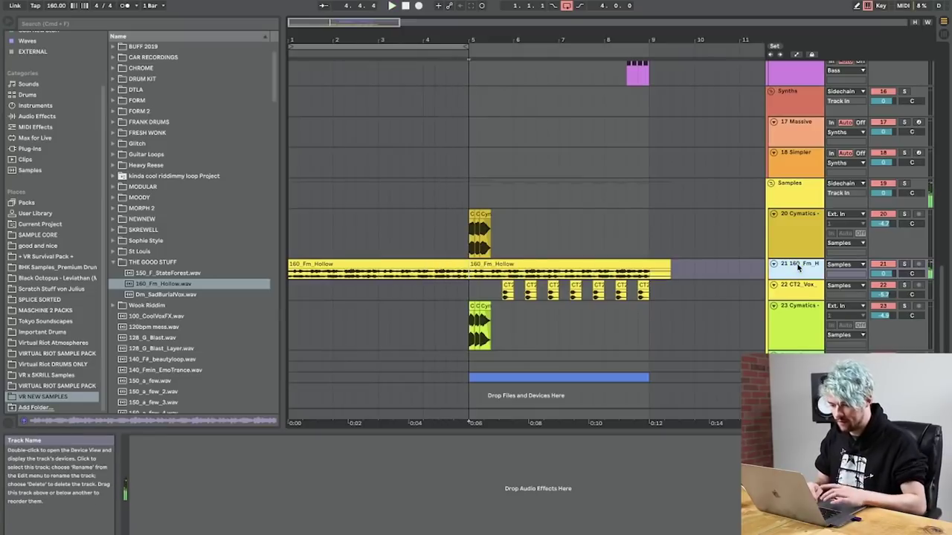
pyautogui.press('super+t')
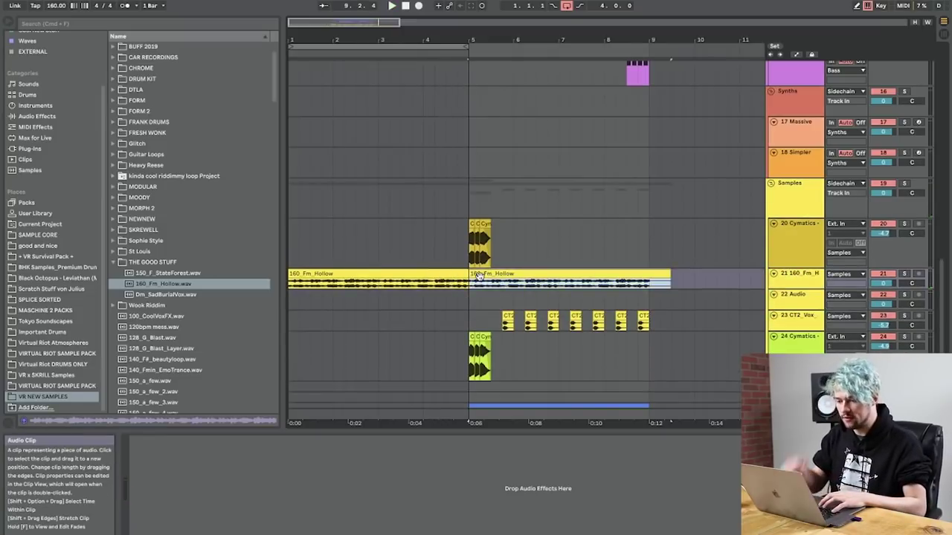
pyautogui.press('Delete')
# Step: Duplicate the time of the four-bar loop to extend the intro to eight bars
pyautogui.click(407, 46)
pyautogui.rightClick(407, 47)
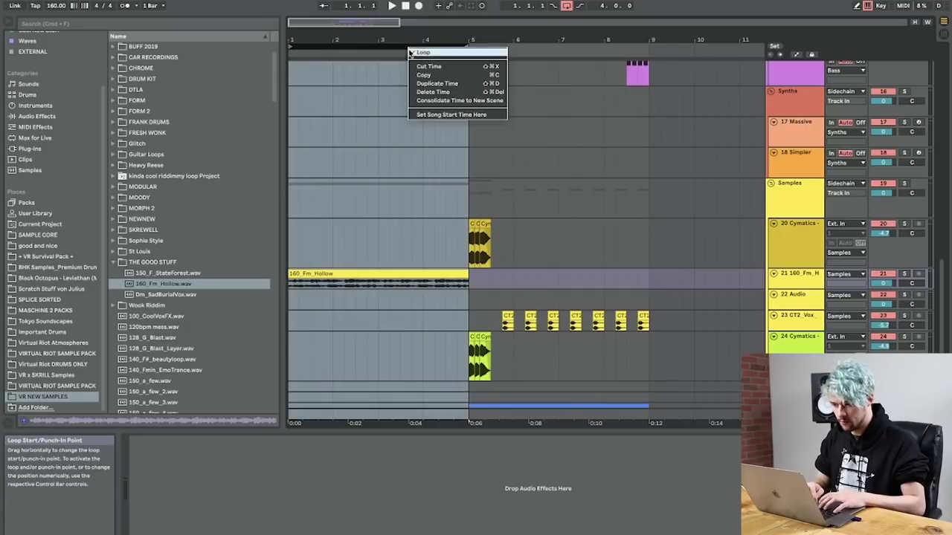
pyautogui.click(431, 85)
pyautogui.moveTo(422, 40); pyautogui.dragTo(422, 20)
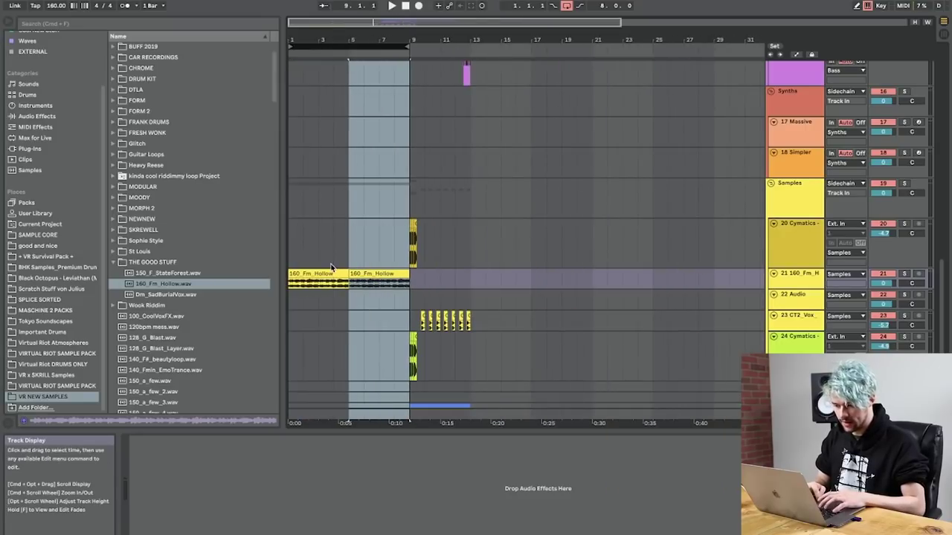
# Step: Play the intro and duplicate the time of the eight-bar loop to extend it to 16 bars
pyautogui.click(327, 271)
pyautogui.press('space')
pyautogui.scroll(8, 327, 276)
pyautogui.rightClick(377, 41)
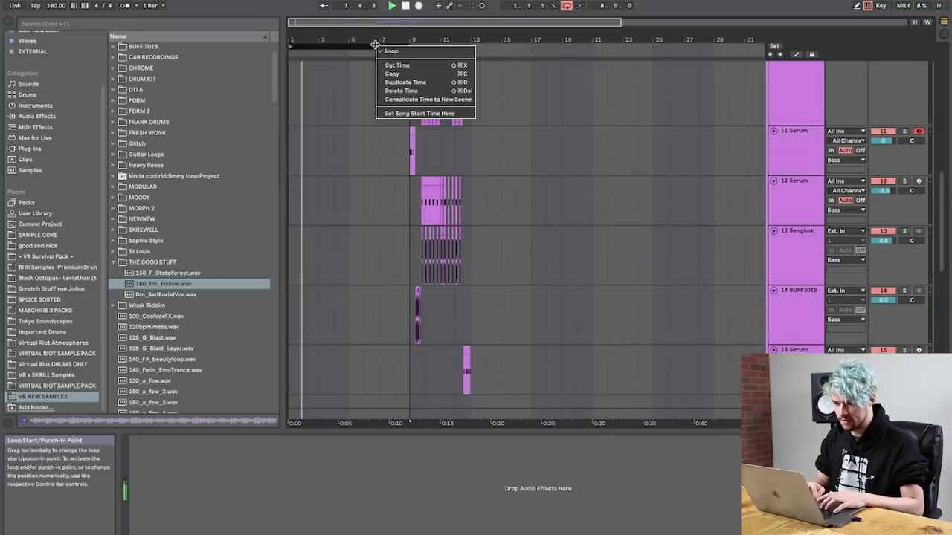
pyautogui.click(405, 80)
pyautogui.scroll(-5, 399, 172)
pyautogui.scroll(5, 401, 176)
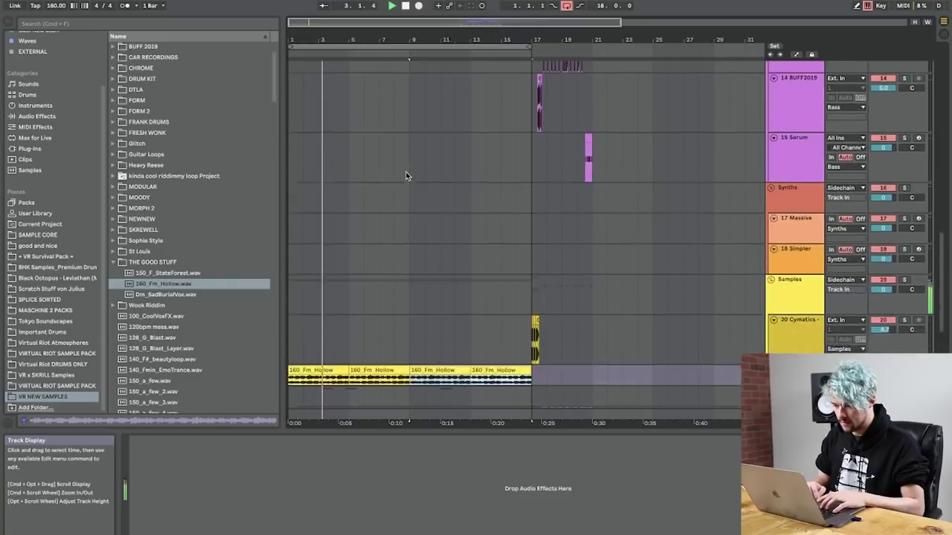
# Step: Copy the first Cymatics brass one-shot from track 20 at bar 17 to bar 1, lengthen it, and play it
pyautogui.scroll(-4, 402, 176)
pyautogui.click(533, 230)
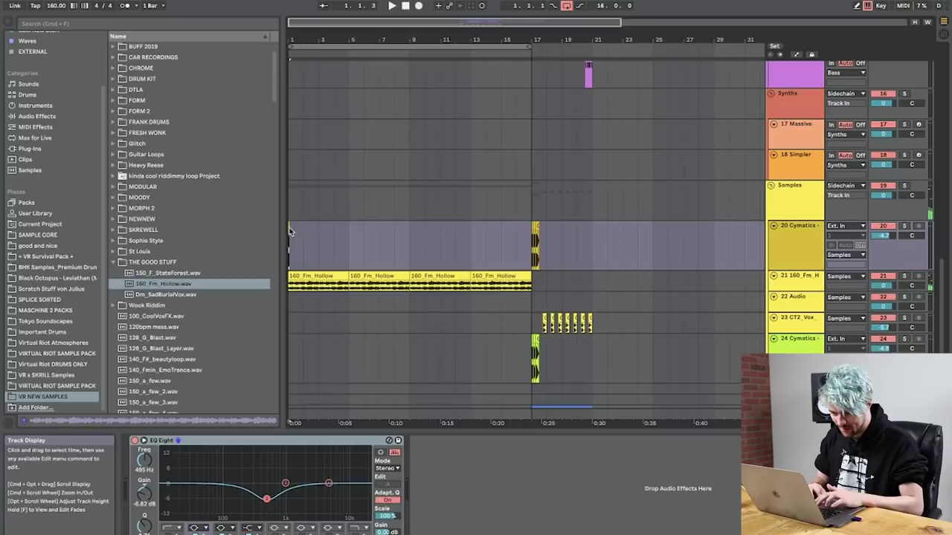
pyautogui.moveTo(299, 40); pyautogui.dragTo(302, 178)
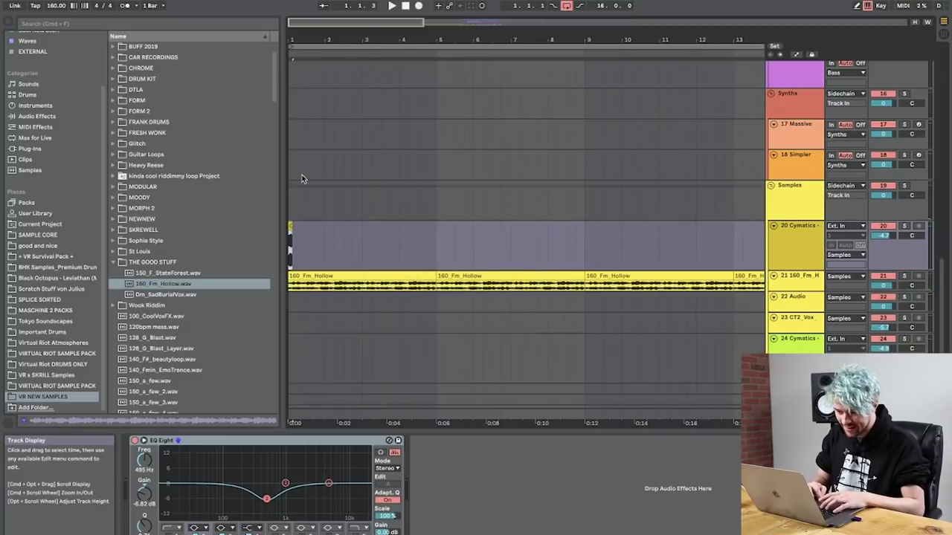
pyautogui.moveTo(292, 225); pyautogui.dragTo(477, 224)
pyautogui.press('space')
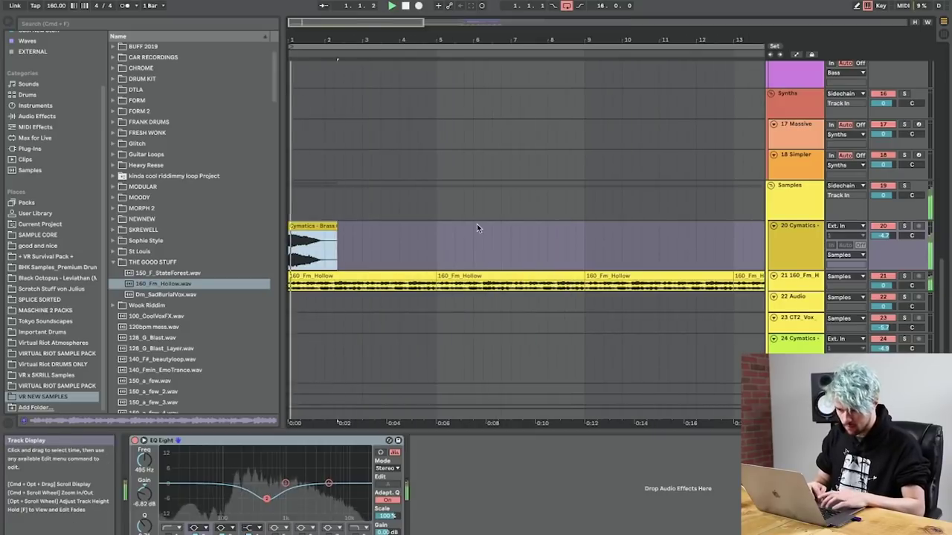
# Step: Transpose the brass one-shot at bar 1 of track 20 to -12 st and play it with the hollow loop
pyautogui.moveTo(357, 40); pyautogui.dragTo(360, 3)
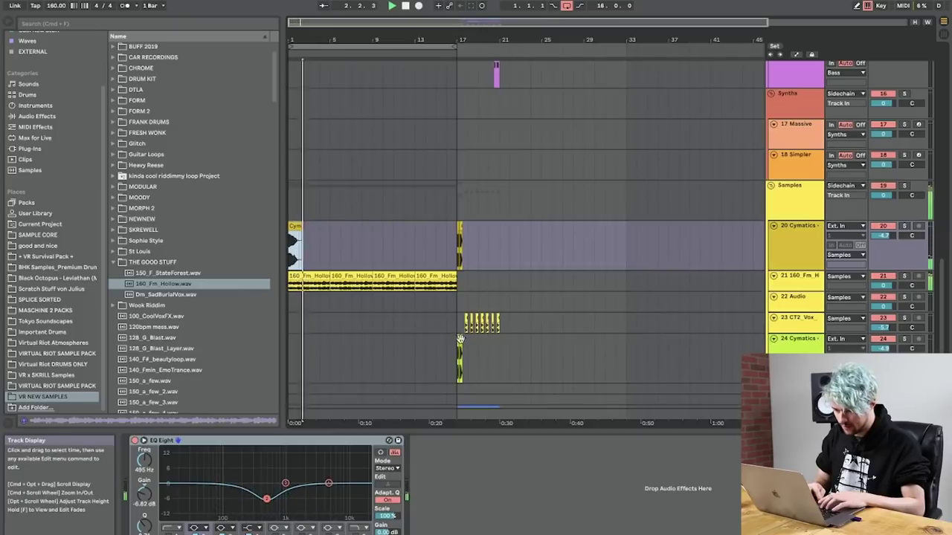
pyautogui.click(455, 339)
pyautogui.moveTo(287, 40); pyautogui.dragTo(288, 85)
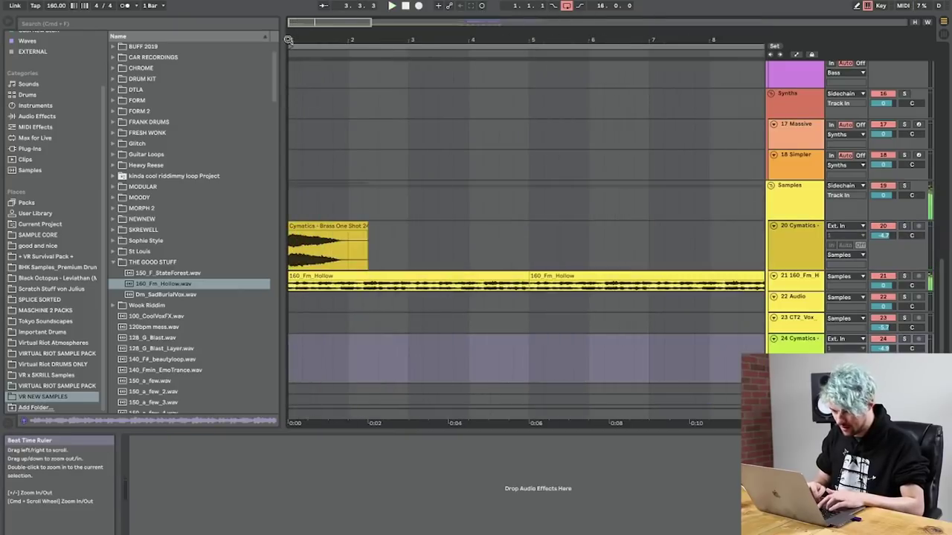
pyautogui.doubleClick(321, 224)
pyautogui.moveTo(188, 326); pyautogui.dragTo(187, 346)
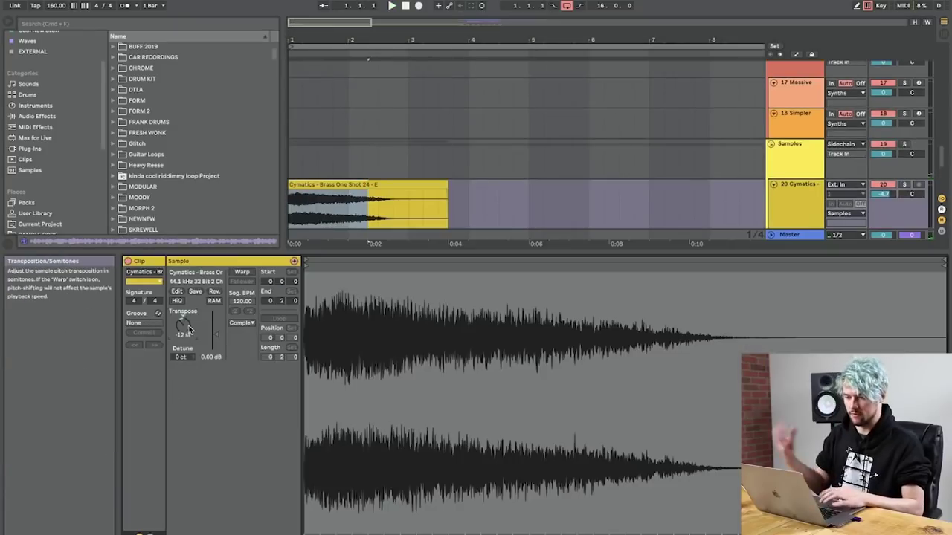
pyautogui.press('space')
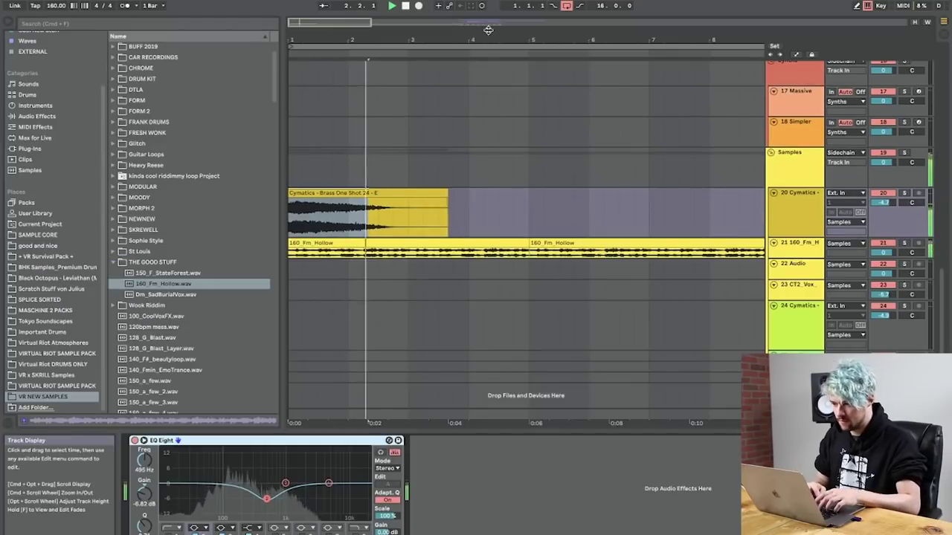
# Step: Duplicate the first four bars of track 20 so the brass one-shot repeats at bar 5
pyautogui.moveTo(420, 40); pyautogui.dragTo(421, 30)
pyautogui.moveTo(421, 211); pyautogui.dragTo(204, 215)
pyautogui.press('super+d')
pyautogui.scroll(4, 557, 202)
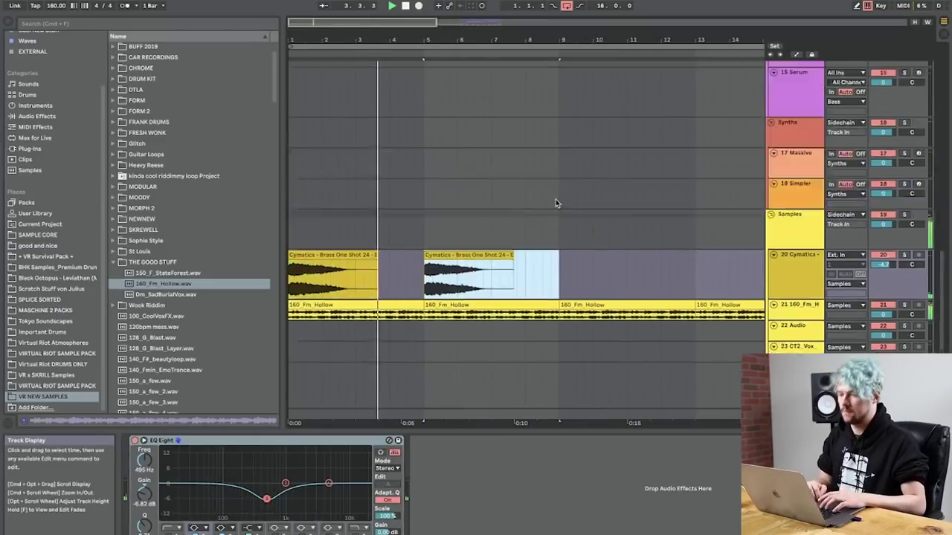
pyautogui.scroll(-4, 557, 203)
pyautogui.moveTo(482, 35); pyautogui.dragTo(376, 32)
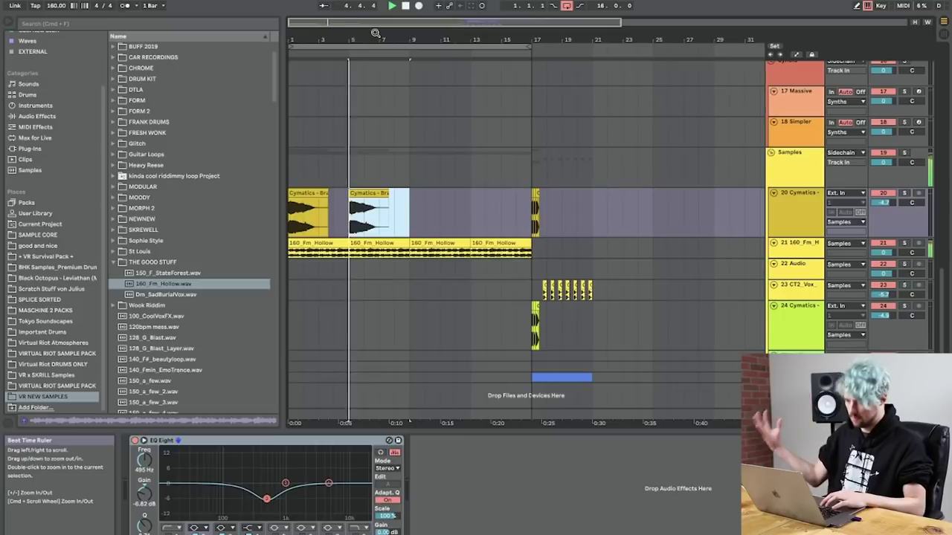
# Step: Copy the Cymatics brass one-shot from track 24 at bar 17 to the intro, lengthen it, and place it at bar 1
pyautogui.click(410, 312)
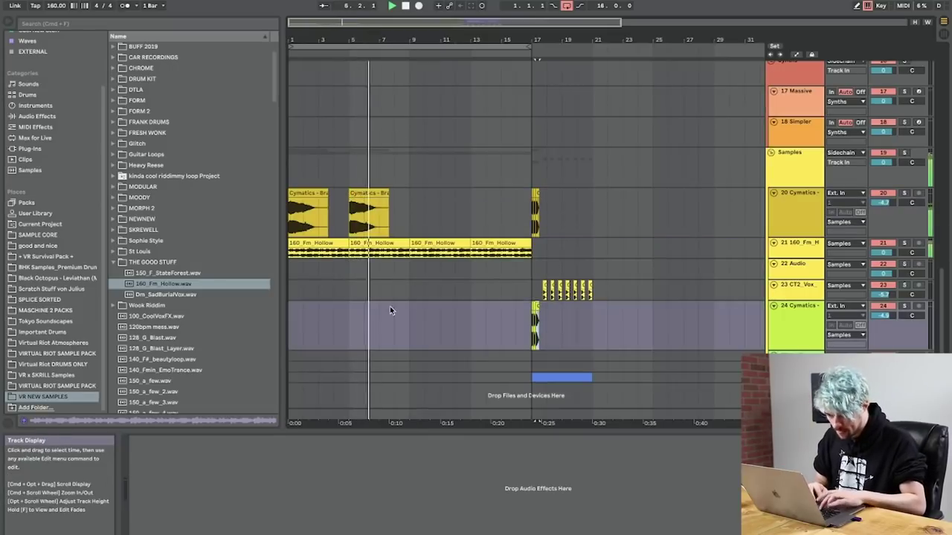
pyautogui.click(304, 307)
pyautogui.press('super+v')
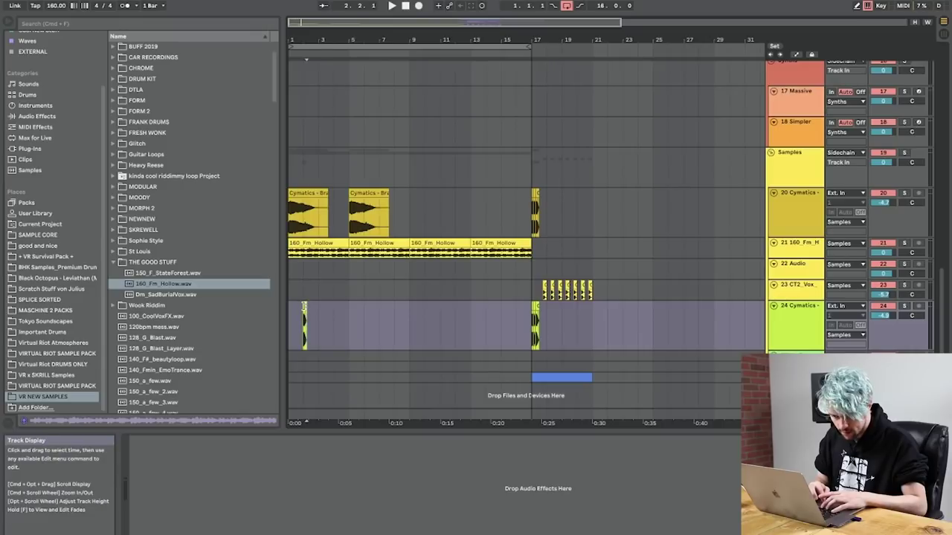
pyautogui.moveTo(306, 306); pyautogui.dragTo(410, 300)
pyautogui.moveTo(306, 307); pyautogui.dragTo(290, 310)
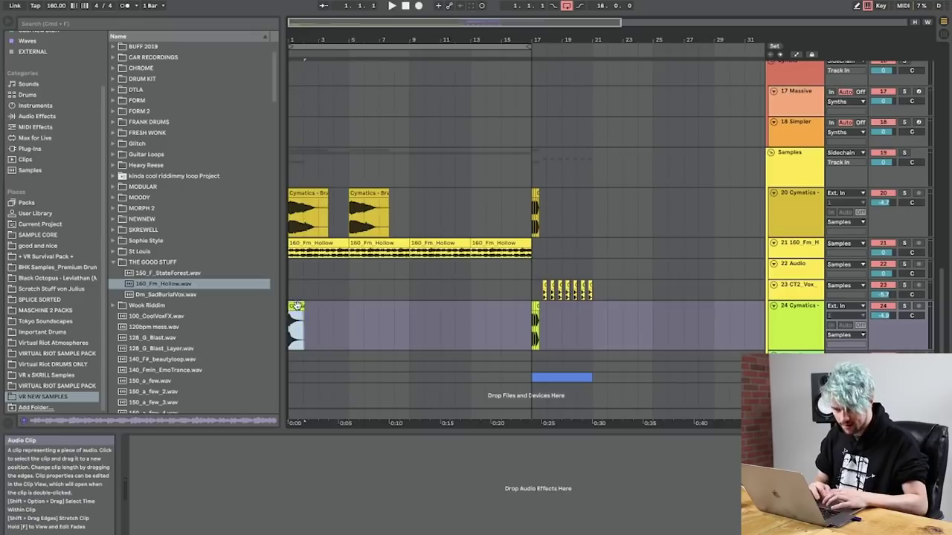
# Step: Transpose the brass one-shot at bar 1 of track 24 to -12 st and play the intro
pyautogui.doubleClick(296, 306)
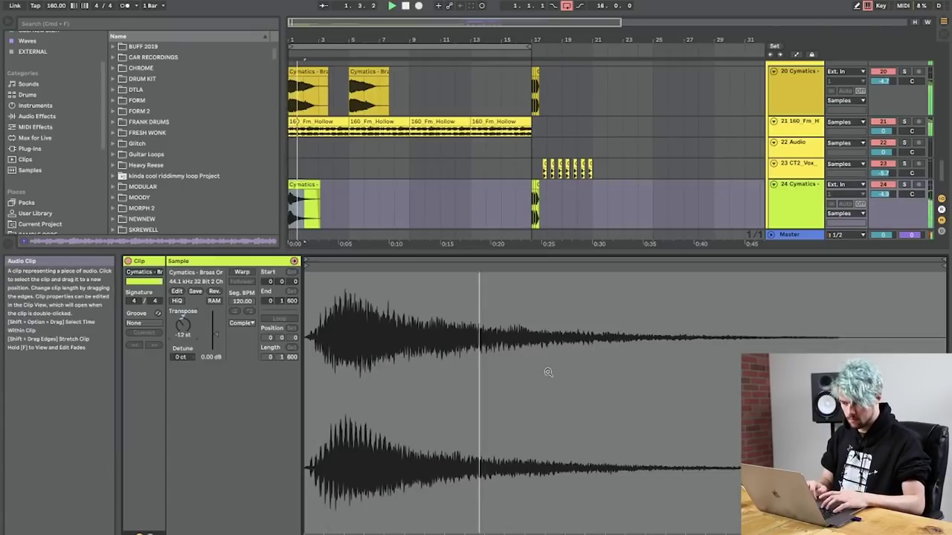
pyautogui.hotkey('shift', 'Tab')
pyautogui.press('space')
# Step: Copy the lengthened brass one-shot on track 24 from bar 1 to bar 5
pyautogui.moveTo(299, 306); pyautogui.dragTo(359, 311)
pyautogui.press('super+z')
pyautogui.press('super+Tab')
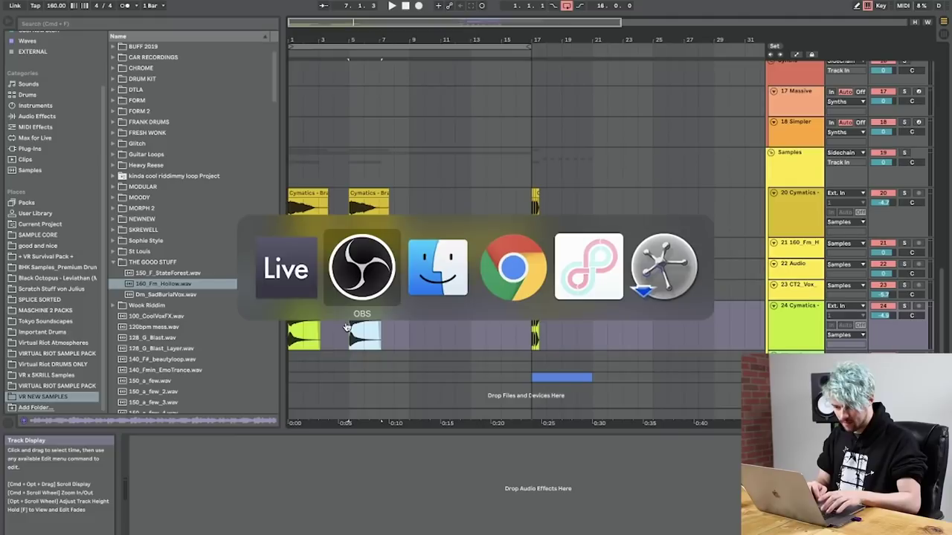
pyautogui.press('super+Tab')
pyautogui.press('super+Tab')
pyautogui.click(298, 299)
pyautogui.click(314, 343)
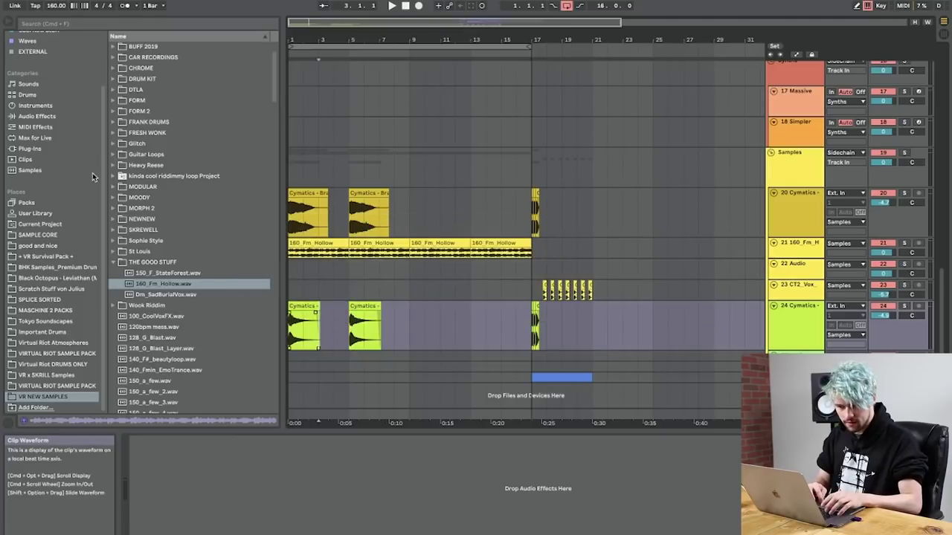
# Step: Add the Reverb audio effect to track 24 and play the intro brass one-shots through it
pyautogui.click(42, 117)
pyautogui.moveTo(146, 386); pyautogui.dragTo(416, 485)
pyautogui.press('space')
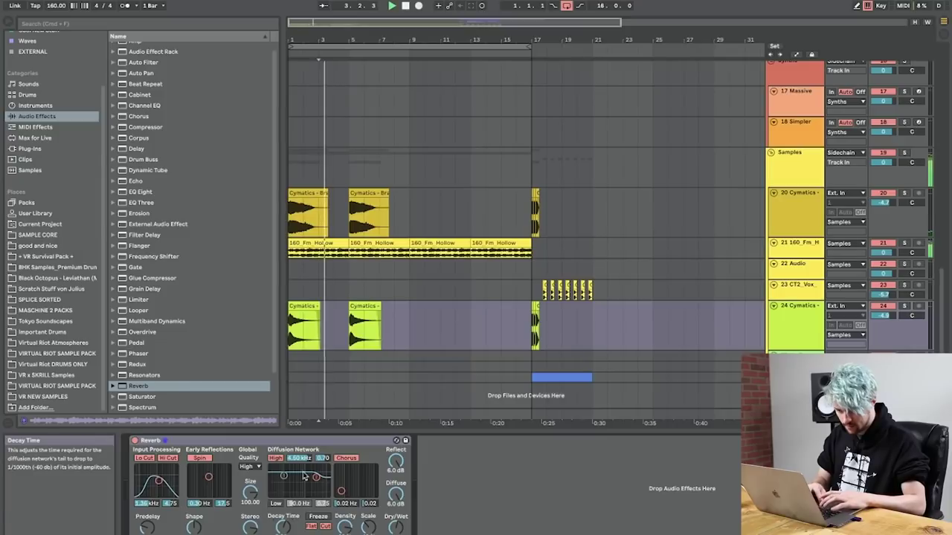
pyautogui.click(305, 306)
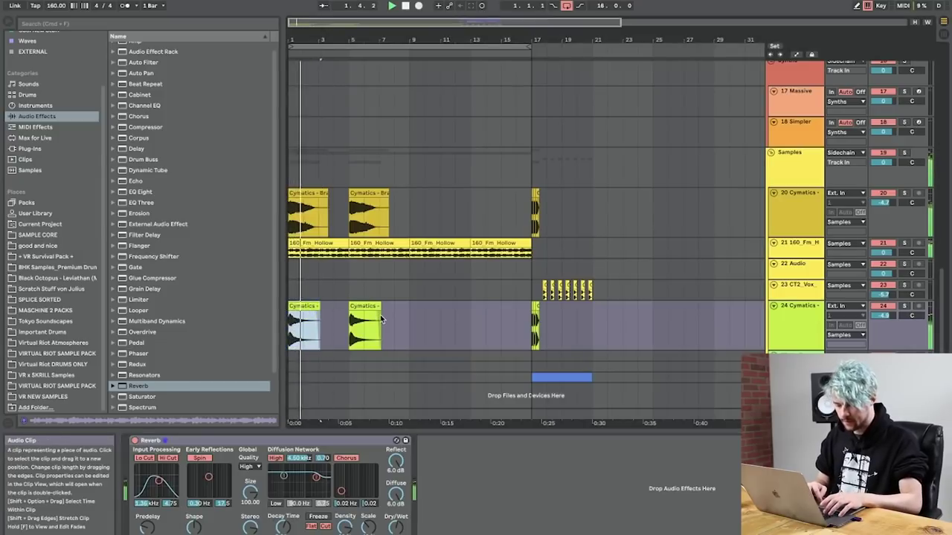
pyautogui.press('super+Tab')
pyautogui.press('super+Tab')
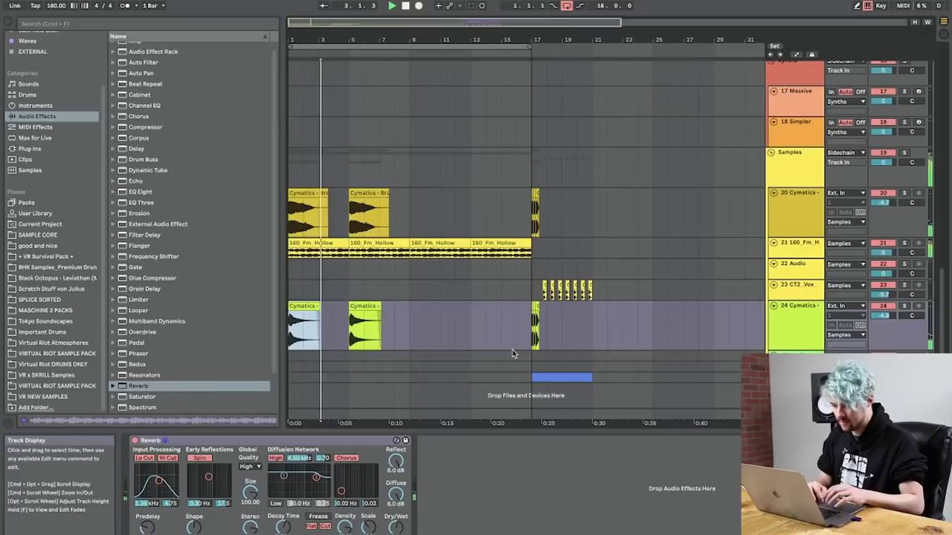
# Step: Automate track 24's Reverb on for intro bars 1 to 16 and off from bar 17, then play the transition
pyautogui.moveTo(290, 47)
pyautogui.mouseDown()
pyautogui.moveTo(299, 63)
pyautogui.moveTo(363, 53)
pyautogui.moveTo(291, 48)
pyautogui.mouseUp()
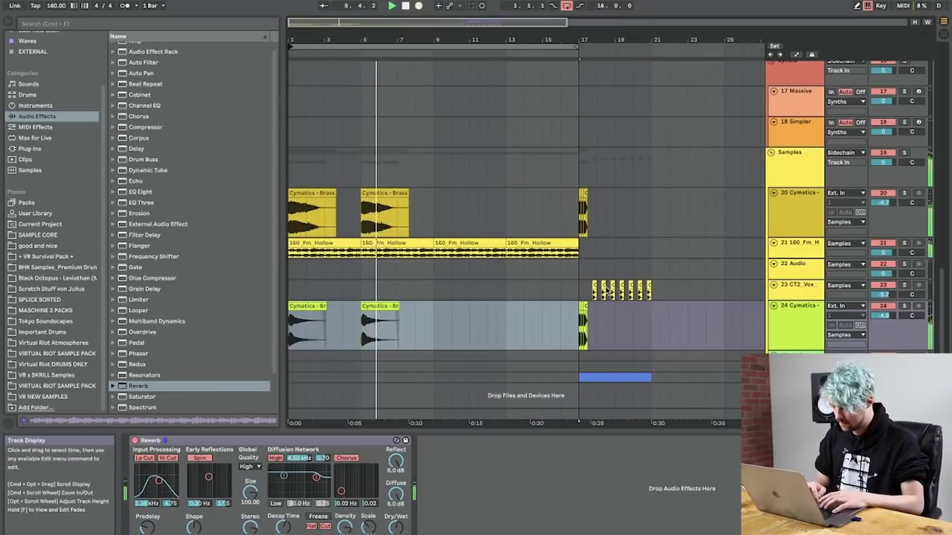
pyautogui.press('space')
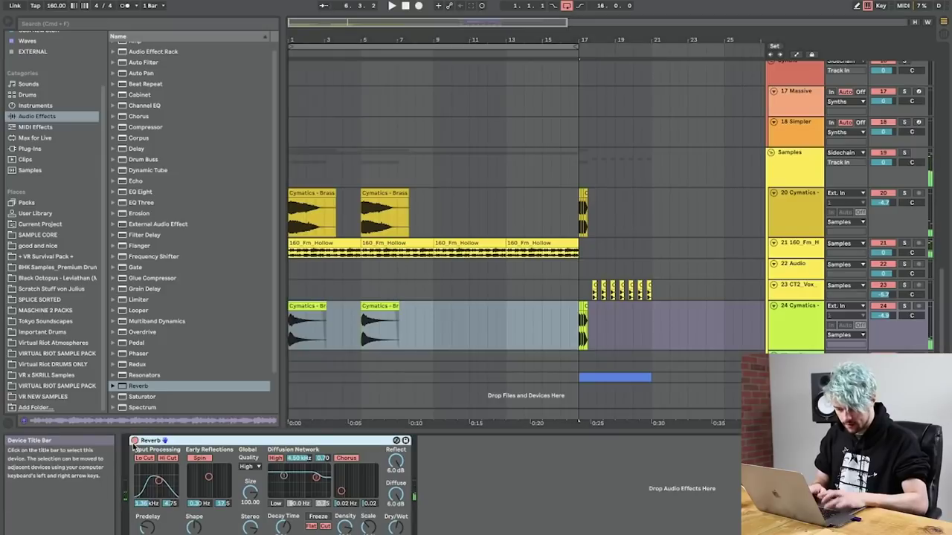
pyautogui.click(134, 441)
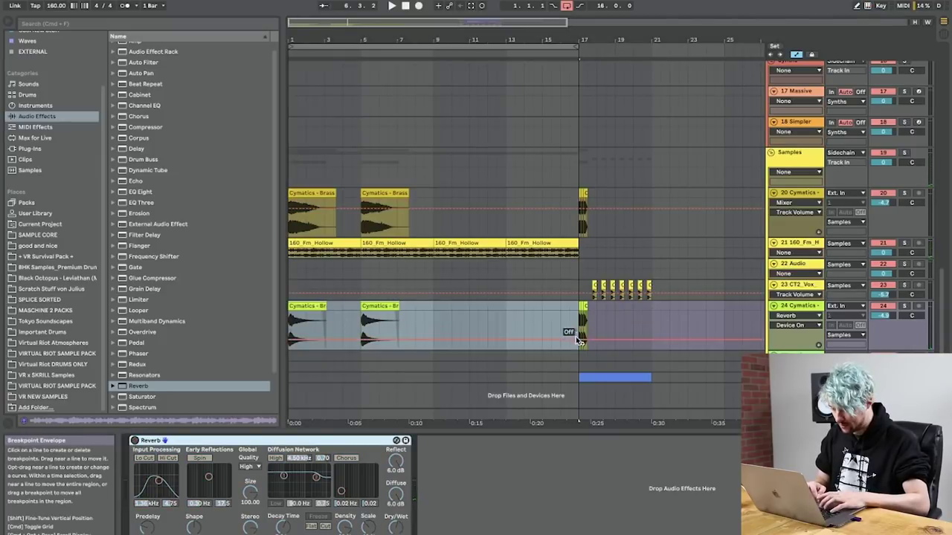
pyautogui.press('a')
pyautogui.press('space')
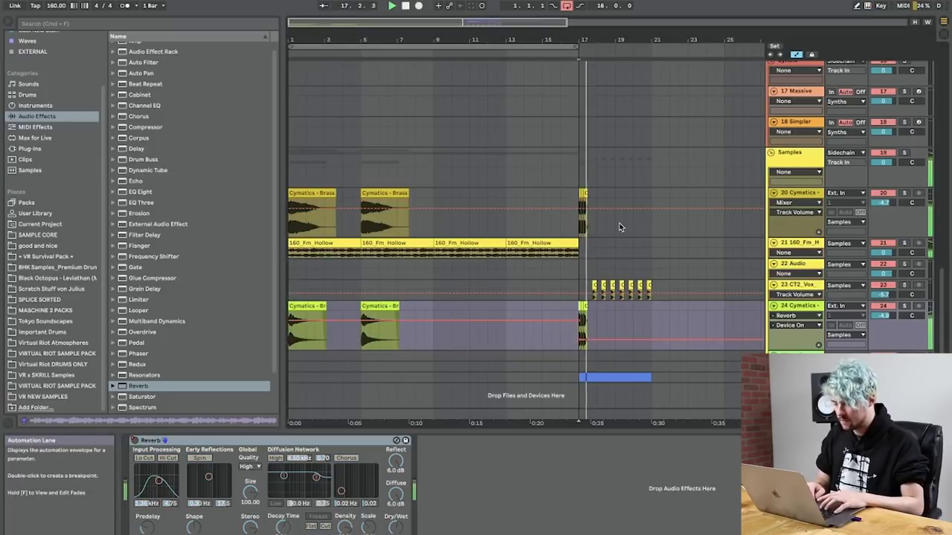
# Step: Copy the two-bar CJ_vocals section starting at bar 17, including its leading gap, to bar 1 and play it
pyautogui.scroll(5, 627, 208)
pyautogui.scroll(10, 627, 205)
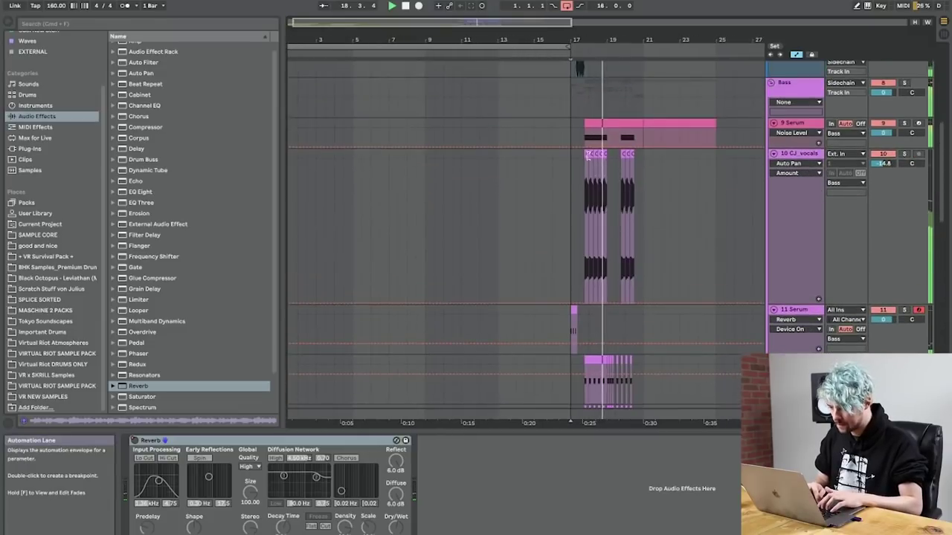
pyautogui.click(586, 154)
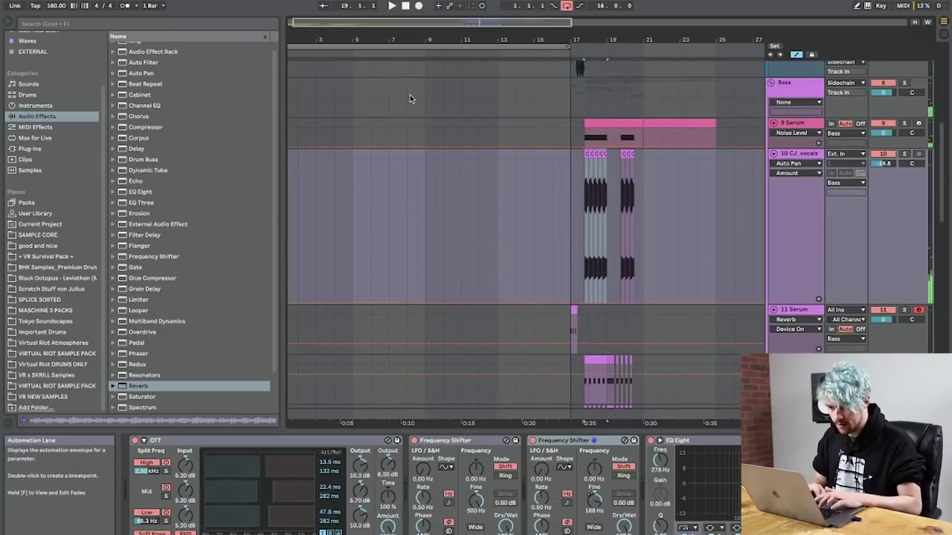
pyautogui.moveTo(311, 40); pyautogui.dragTo(316, 21)
pyautogui.moveTo(690, 154)
pyautogui.mouseDown()
pyautogui.moveTo(730, 154)
pyautogui.moveTo(688, 155)
pyautogui.mouseUp()
pyautogui.scroll(1, 372, 161)
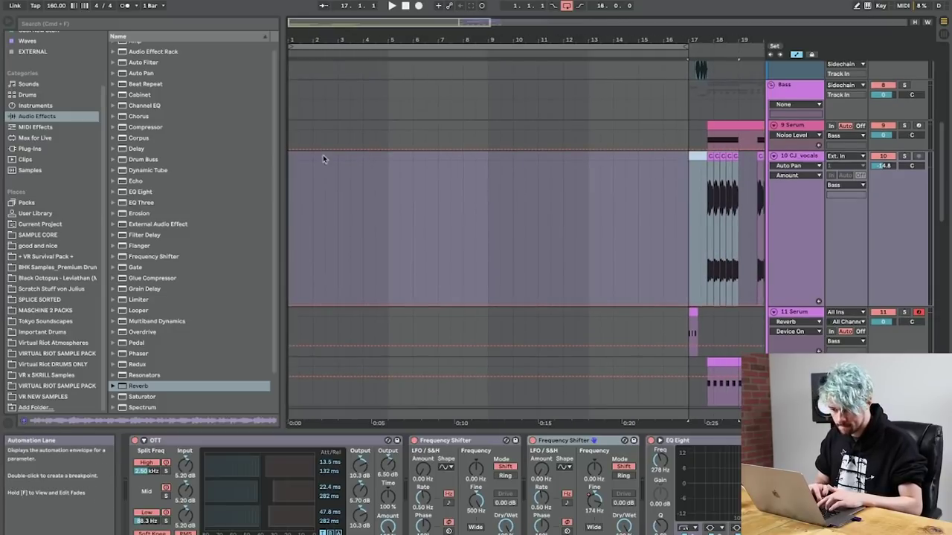
pyautogui.click(291, 158)
pyautogui.press('super+v')
pyautogui.press('space')
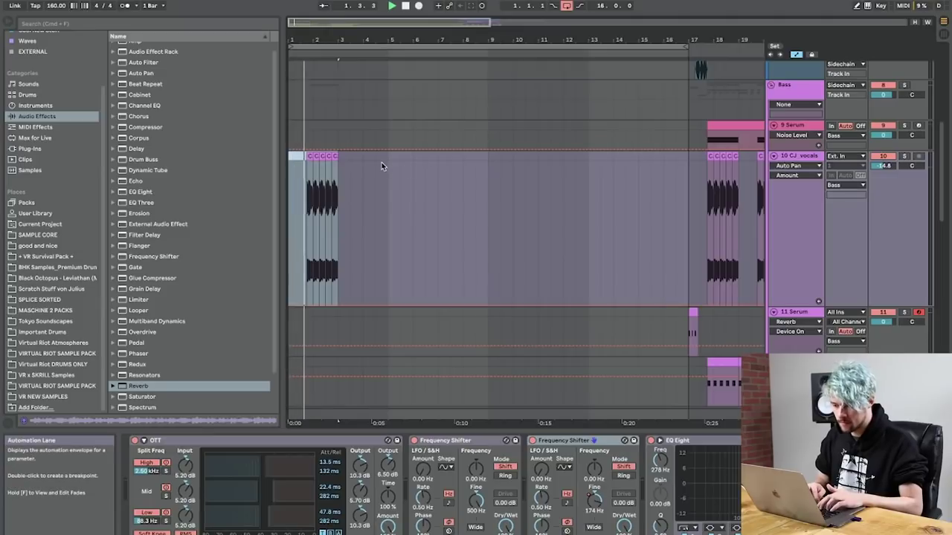
# Step: Repeat the two-bar CJ_vocals section to fill the first eight bars of the intro
pyautogui.moveTo(339, 158); pyautogui.dragTo(290, 159)
pyautogui.press('super+d')
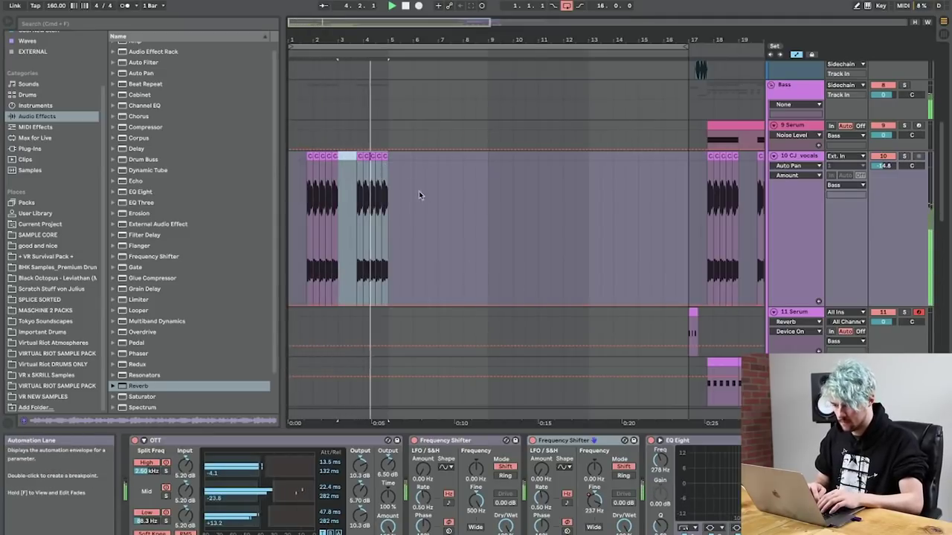
pyautogui.press('super+v')
pyautogui.press('super+v')
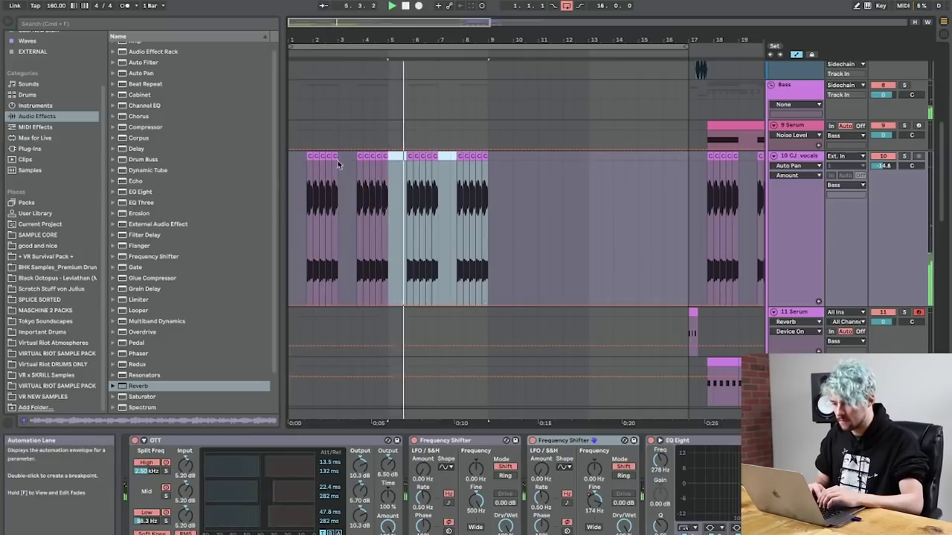
# Step: Add an EQ Eight after the Delay on the CJ_vocals track and adjust its eighth filter's type and frequency while playing
pyautogui.click(307, 156)
pyautogui.hscroll(8, 658, 497)
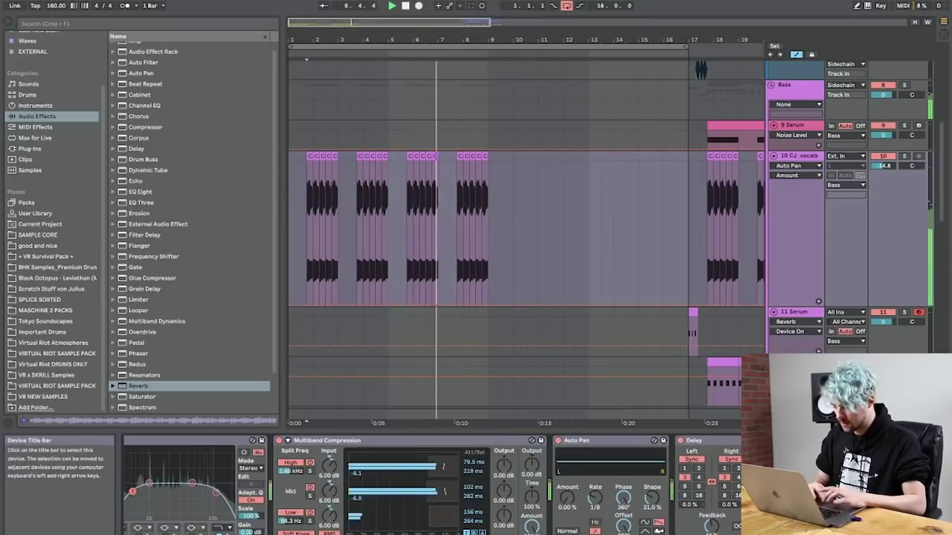
pyautogui.press('space')
pyautogui.doubleClick(156, 194)
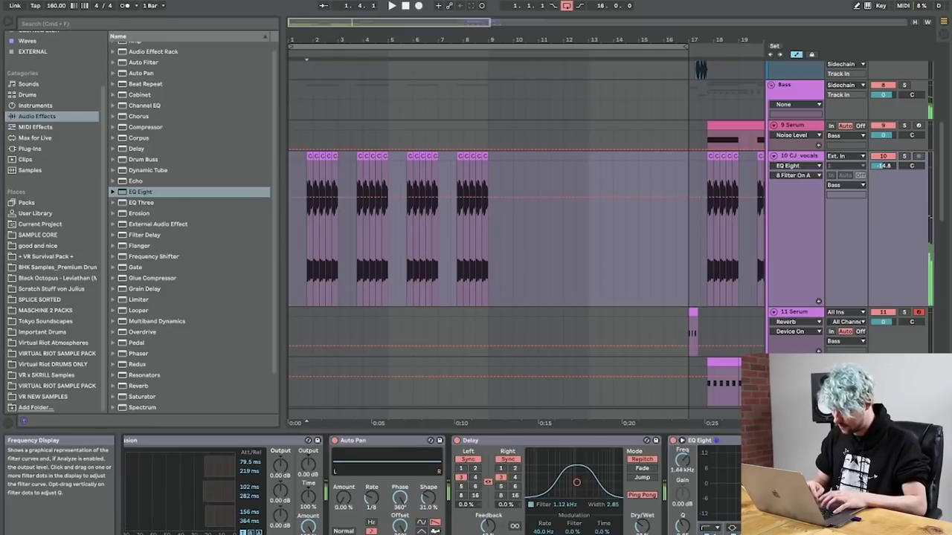
pyautogui.press('space')
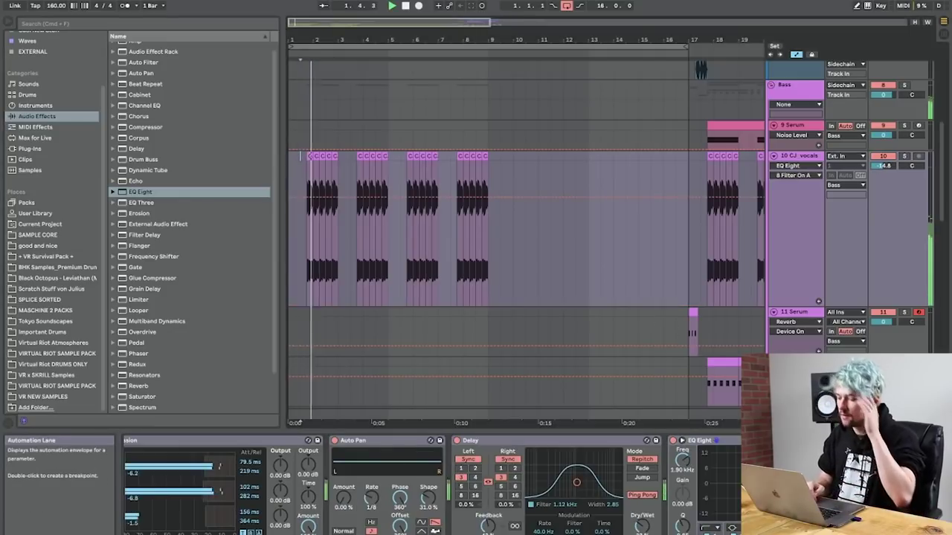
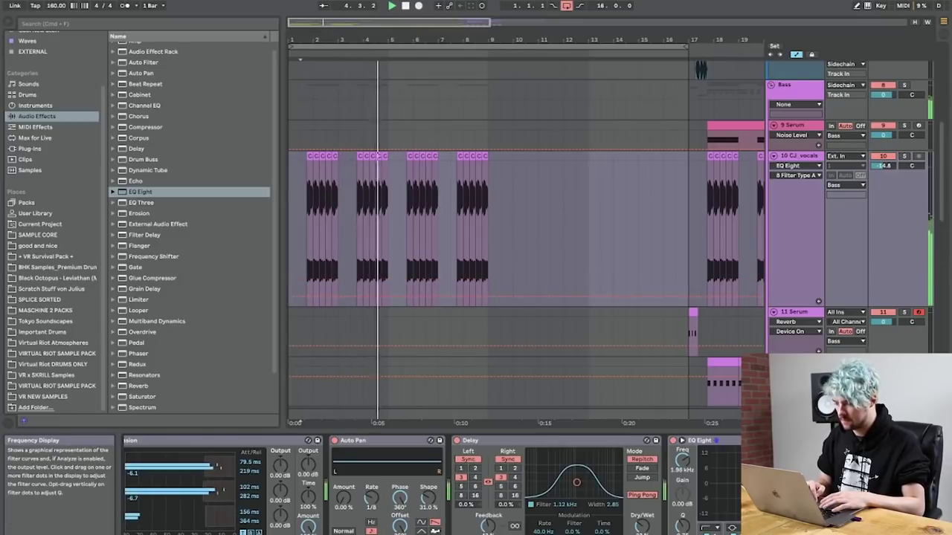
# Step: Create an empty eight-bar MIDI clip on the Kick & Snare track from bar 9 to bar 17
pyautogui.click(497, 155)
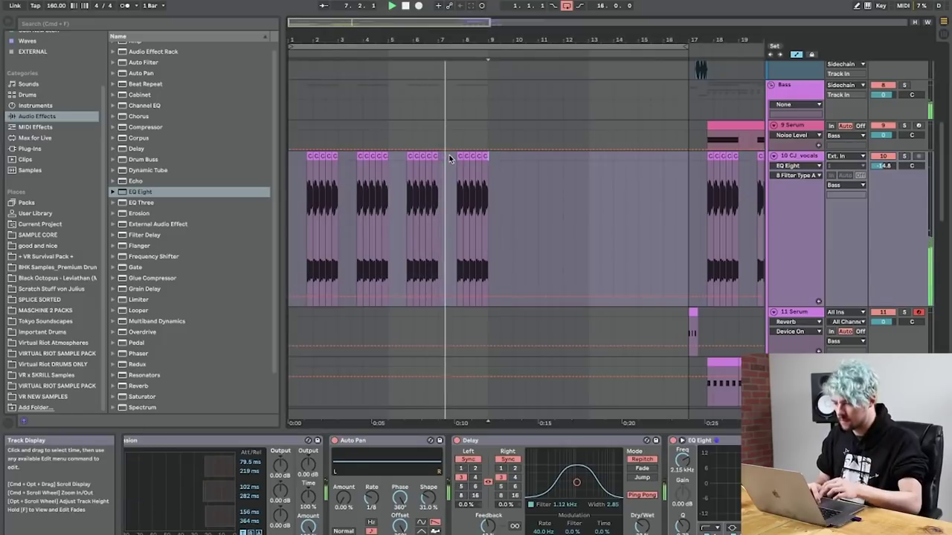
pyautogui.scroll(-10, 489, 157)
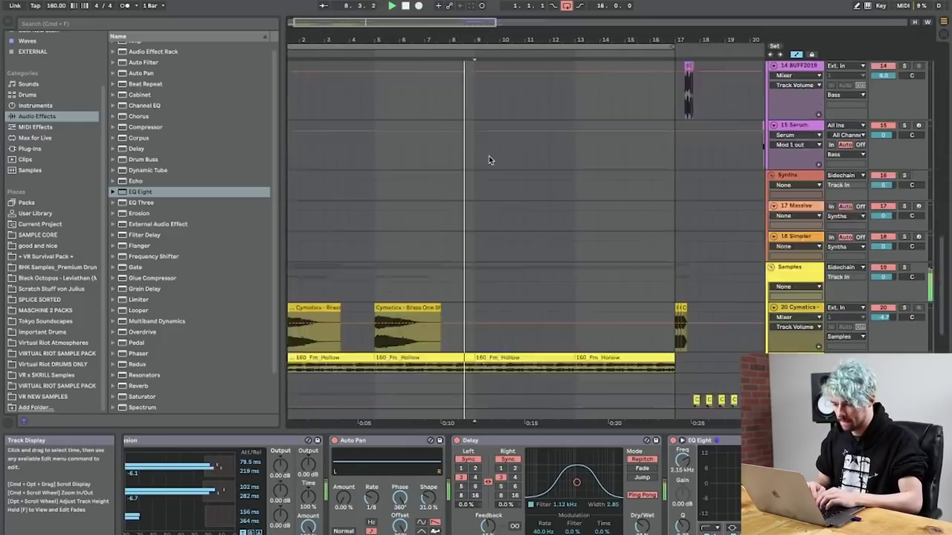
pyautogui.click(487, 248)
pyautogui.scroll(10, 517, 161)
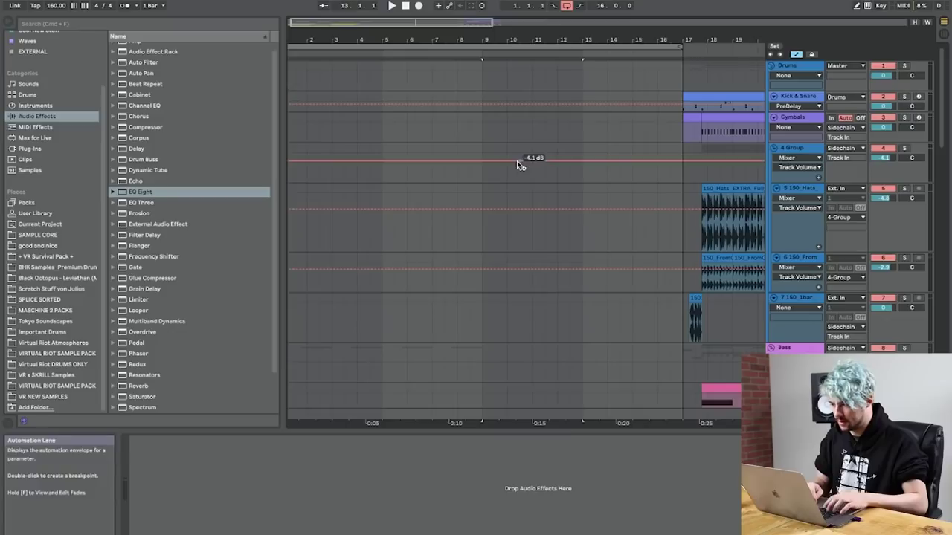
pyautogui.moveTo(478, 97); pyautogui.dragTo(681, 101)
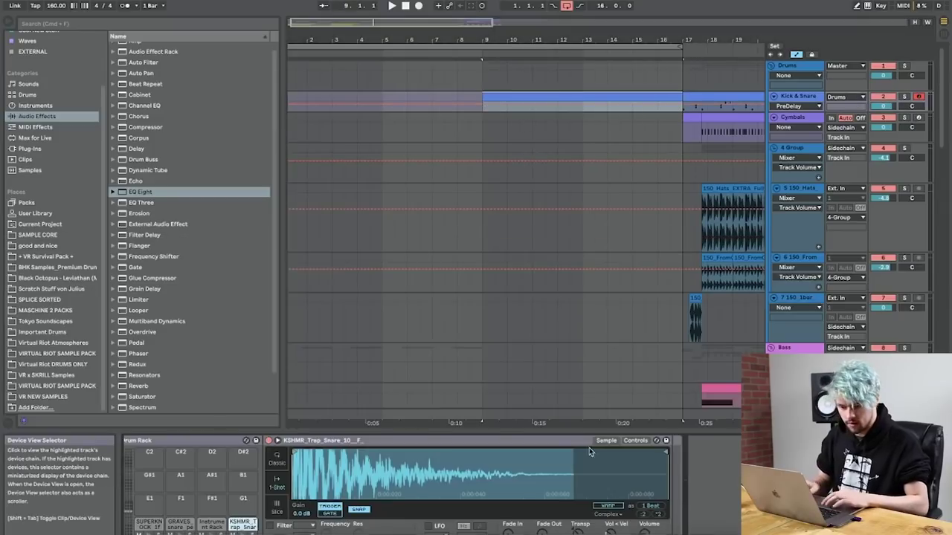
# Step: Preview trap snares in the SPLICE SORTED folder and load KSHMR_Trap_Snare_04__B_.wav onto an empty Drum Rack pad
pyautogui.click(39, 299)
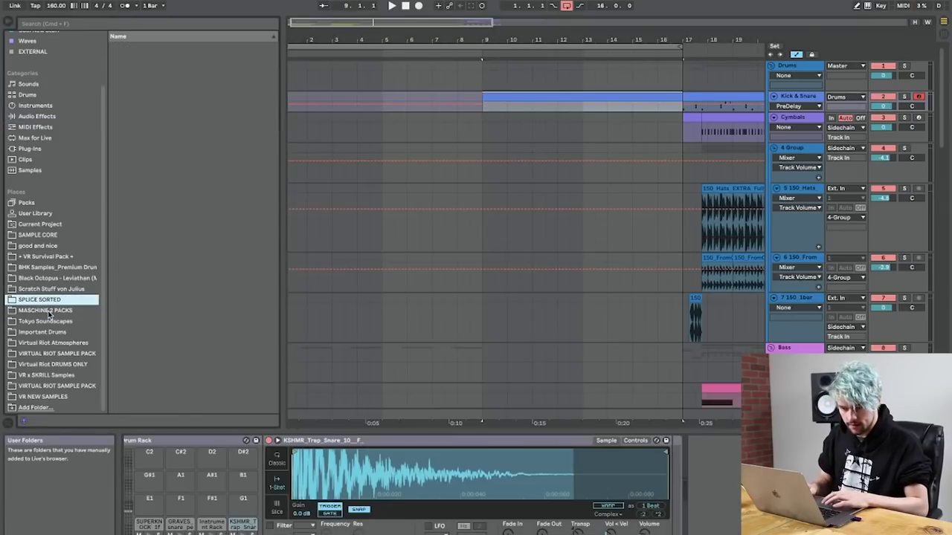
pyautogui.click(193, 125)
pyautogui.click(193, 146)
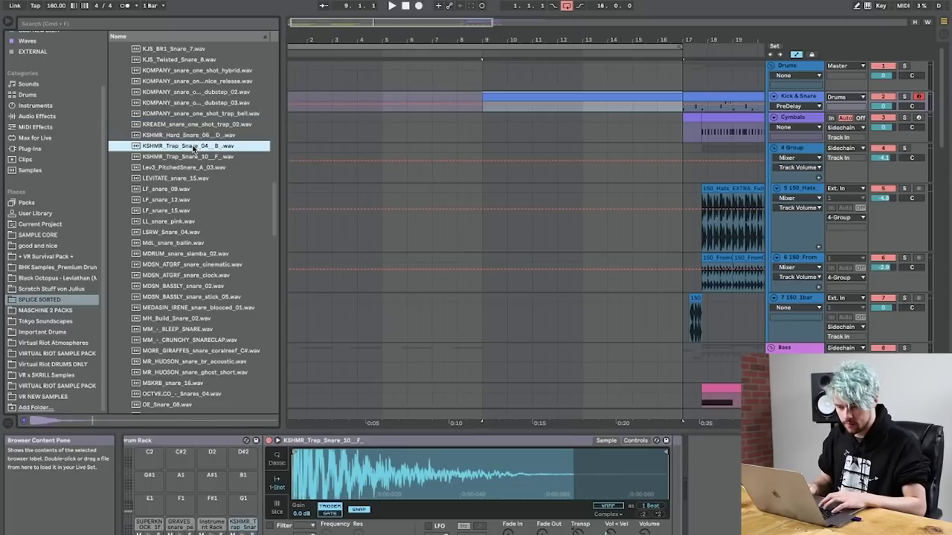
pyautogui.press('Up')
pyautogui.press('Down')
pyautogui.press('Down')
pyautogui.moveTo(194, 147); pyautogui.dragTo(178, 459)
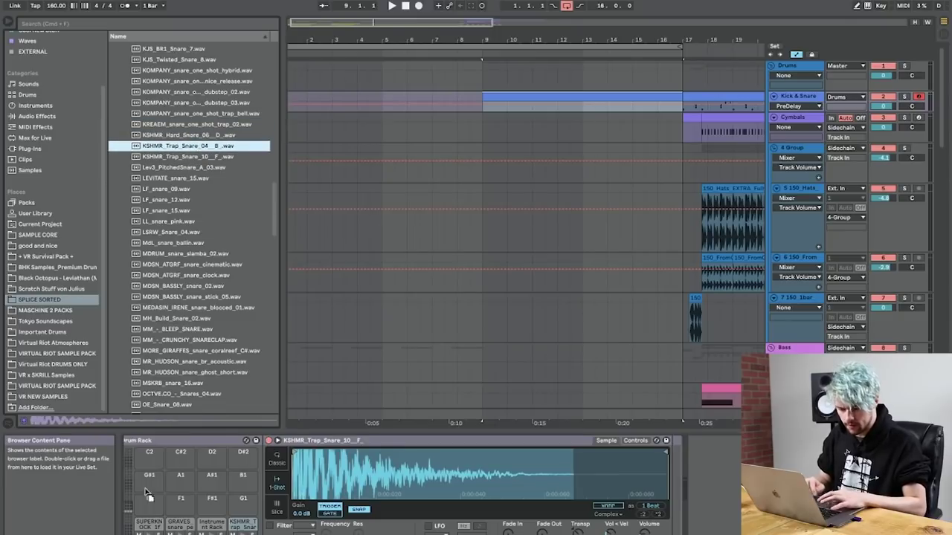
# Step: Fill the first four bars of the new Kick & Snare clip with KSHMR_Trap_Snare_04 hits on every beat
pyautogui.doubleClick(545, 97)
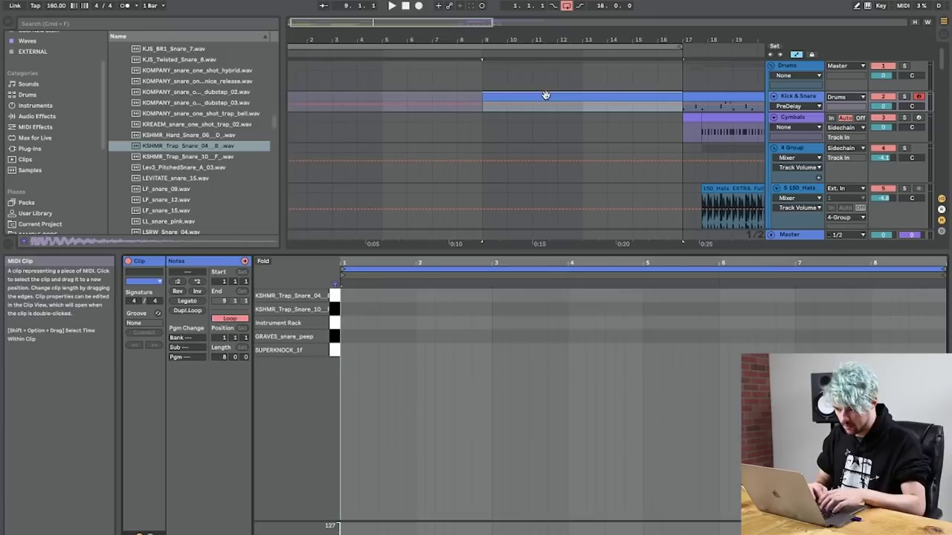
pyautogui.doubleClick(345, 296)
pyautogui.moveTo(361, 296); pyautogui.dragTo(340, 297)
pyautogui.press('super+d')
pyautogui.press('super+d')
pyautogui.press('super+d')
pyautogui.press('super+d')
pyautogui.press('super+d')
pyautogui.press('super+d')
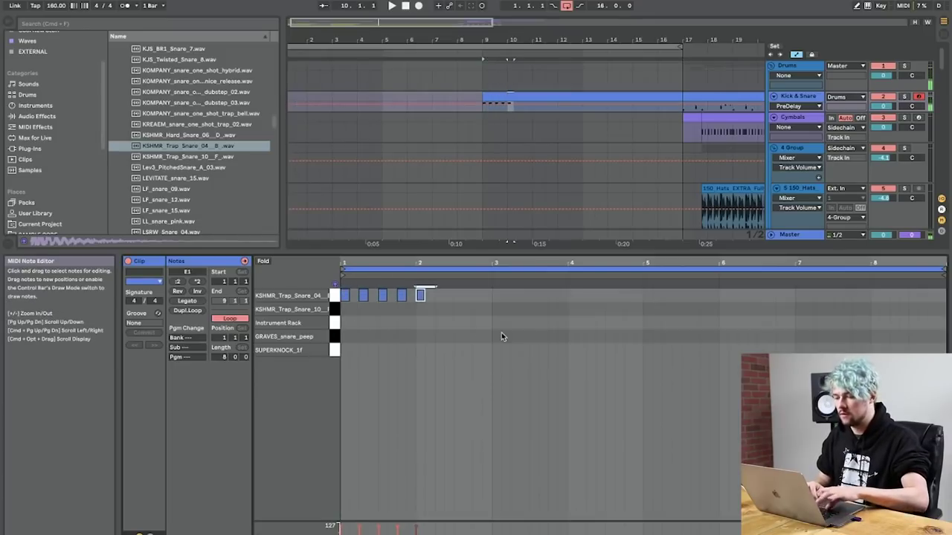
pyautogui.press('super+d')
pyautogui.press('super+d')
pyautogui.press('super+d')
pyautogui.press('super+d')
pyautogui.press('super+d')
pyautogui.press('super+d')
pyautogui.press('super+d')
pyautogui.press('super+d')
pyautogui.press('super+d')
pyautogui.press('super+d')
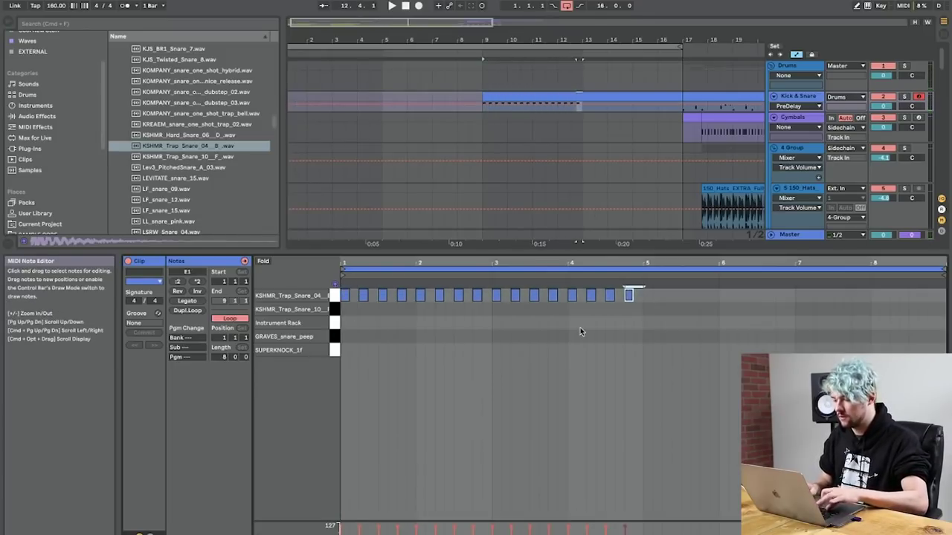
# Step: Fill bars 5 and 6 of the clip with eighth-note snare hits, removing the extra hit at bar 7
pyautogui.press('w')
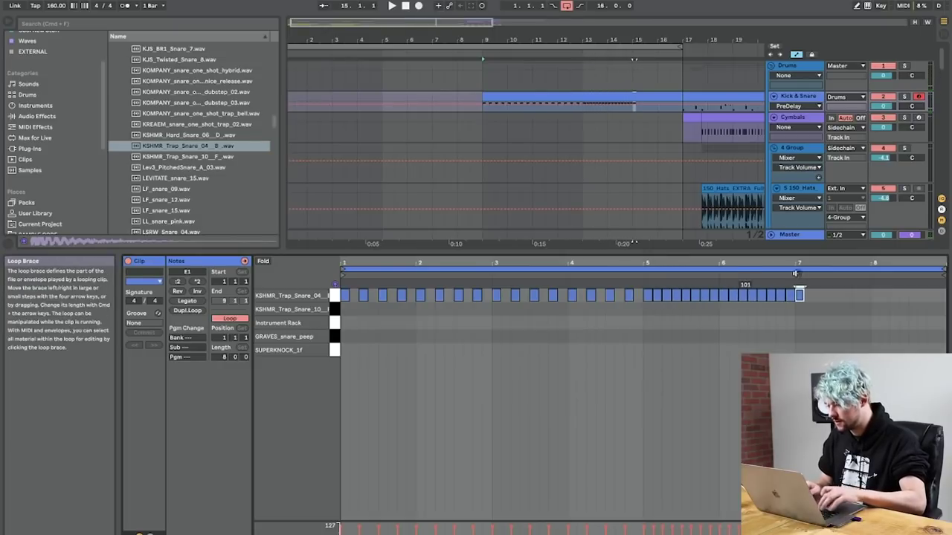
pyautogui.moveTo(855, 264); pyautogui.dragTo(855, 290)
pyautogui.press('BackSpace')
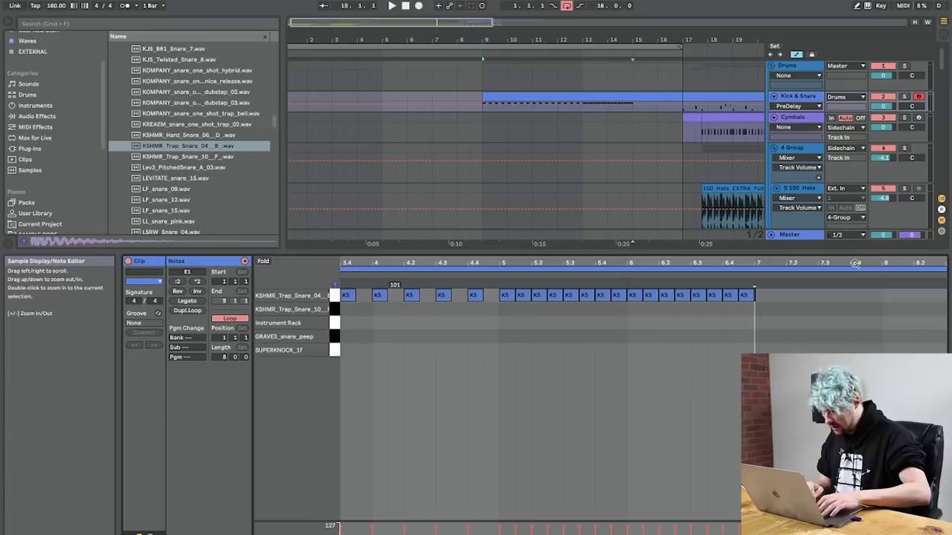
# Step: Fill bar 7 of the clip with sixteenth-note KSHMR_Trap_Snare_04 hits
pyautogui.doubleClick(762, 296)
pyautogui.press('super+d')
pyautogui.press('super+d')
pyautogui.press('super+d')
pyautogui.press('super+d')
pyautogui.press('super+d')
pyautogui.press('super+d')
pyautogui.press('super+d')
pyautogui.hscroll(2, 842, 318)
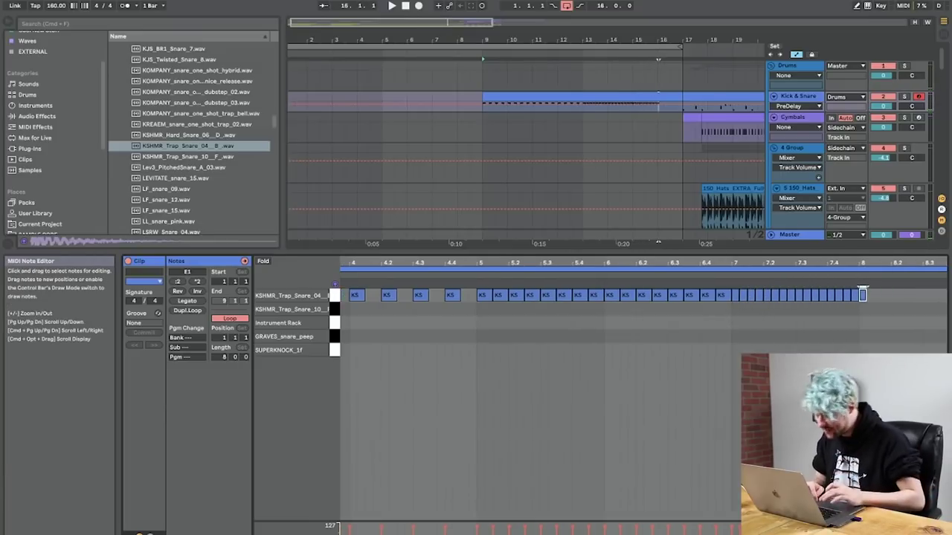
# Step: Fill the first half of the clip's bar 8 with thirty-second-note snare hits
pyautogui.moveTo(849, 264); pyautogui.dragTo(849, 276)
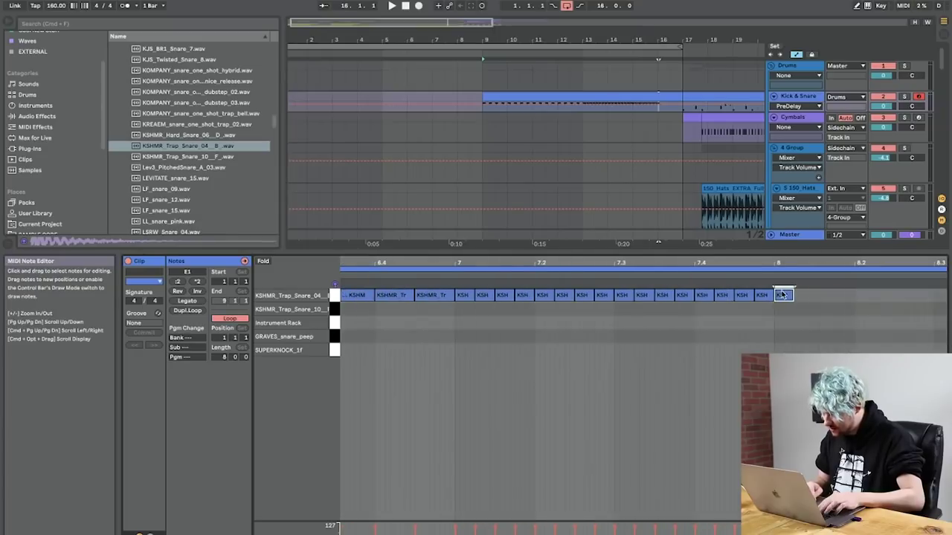
pyautogui.hotkey('ctrl', 'd')
pyautogui.hotkey('ctrl', 'd')
pyautogui.hotkey('ctrl', 'd')
pyautogui.hotkey('ctrl', 'd')
pyautogui.hotkey('ctrl', 'd')
pyautogui.hotkey('ctrl', 'd')
pyautogui.hotkey('ctrl', 'd')
pyautogui.hotkey('ctrl', 'd')
pyautogui.hotkey('ctrl', 'd')
pyautogui.hotkey('ctrl', 'd')
pyautogui.hotkey('ctrl', 'd')
pyautogui.hotkey('ctrl', 'd')
pyautogui.hotkey('ctrl', 'd')
pyautogui.hotkey('ctrl', 'd')
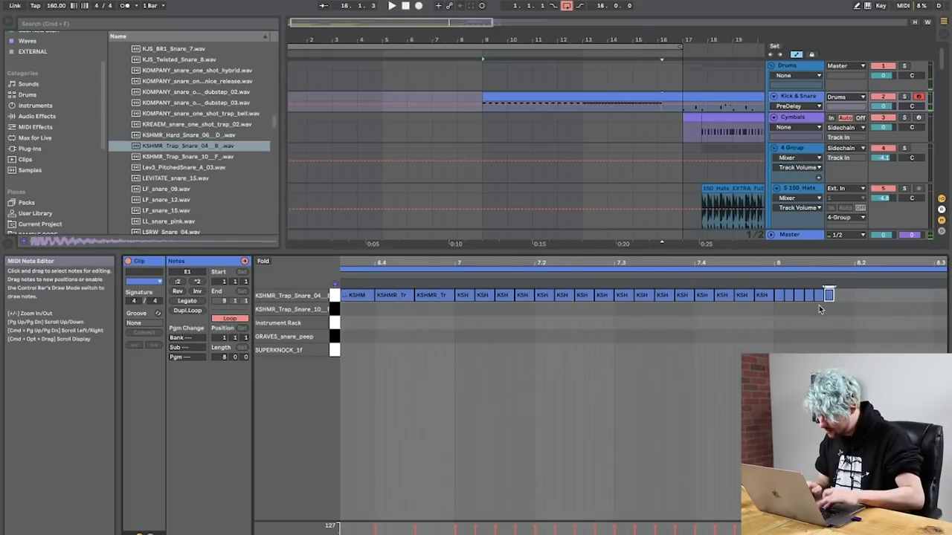
pyautogui.press('super+d')
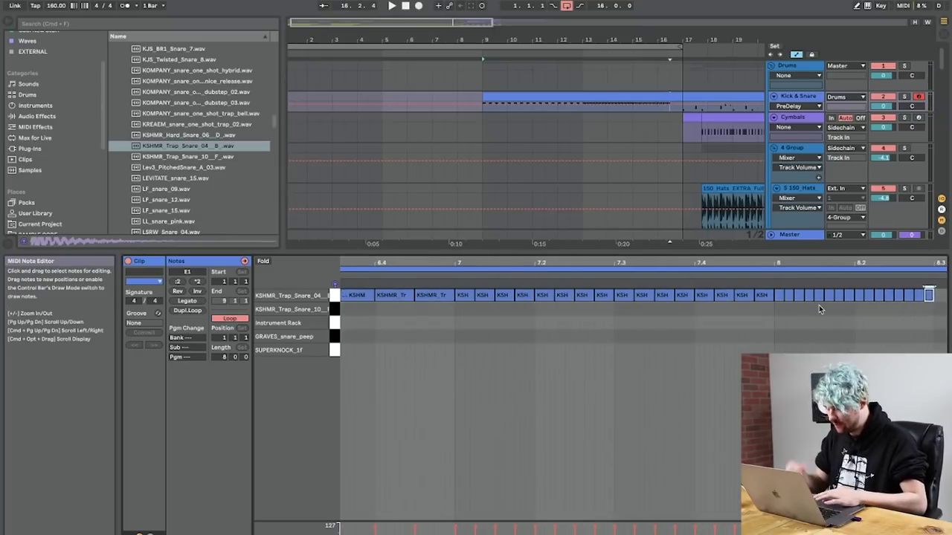
# Step: Show the KSHMR_Trap_Snare_04 Transpose automation on the Kick & Snare track and enlarge the track's height
pyautogui.hotkey('shift', 'Tab')
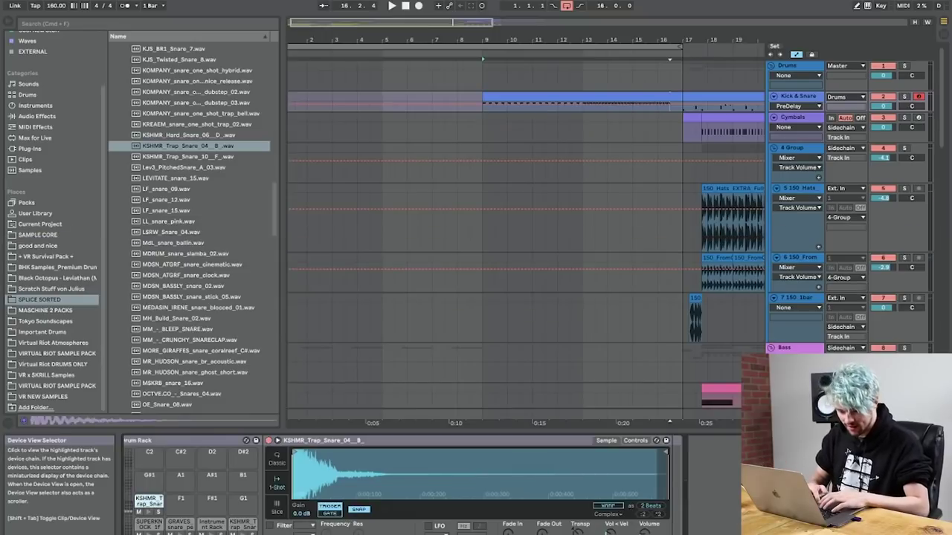
pyautogui.click(149, 512)
pyautogui.click(579, 533)
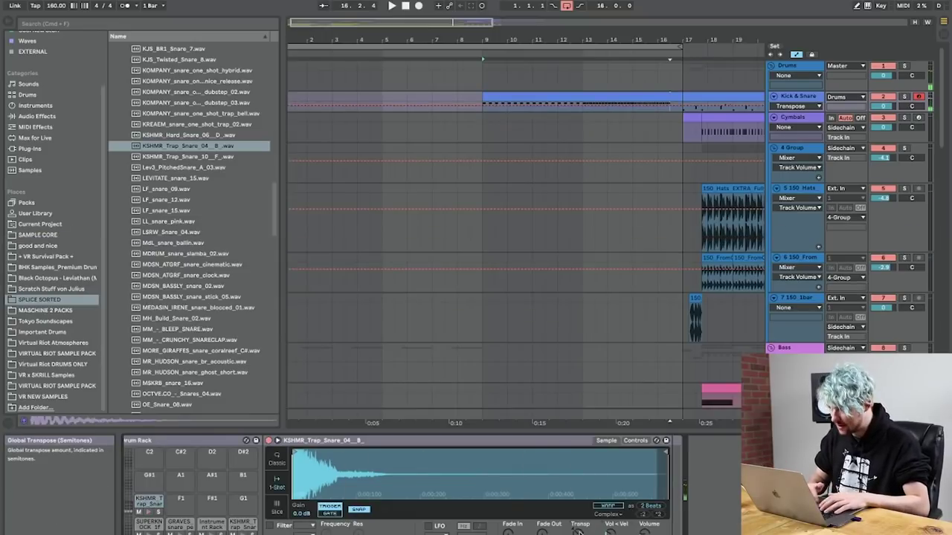
pyautogui.click(799, 97)
pyautogui.moveTo(799, 112); pyautogui.dragTo(799, 238)
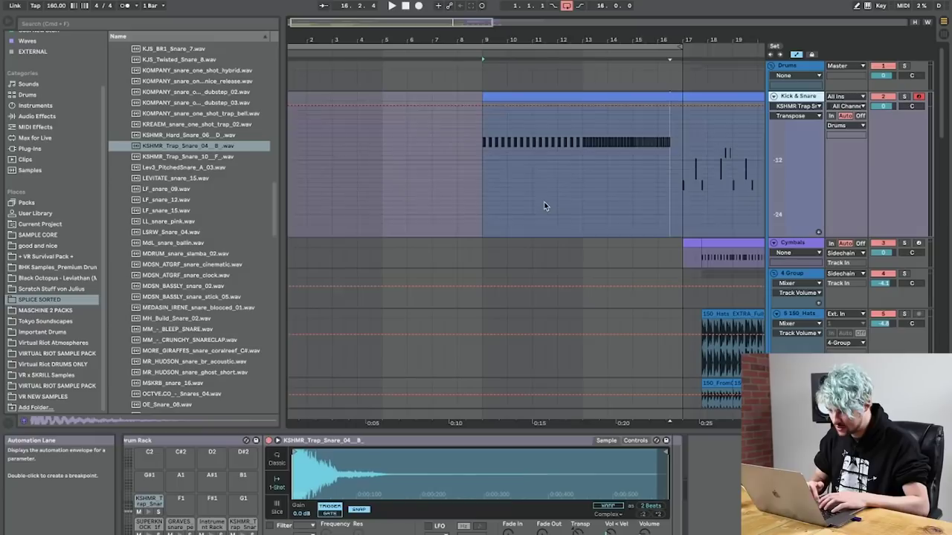
# Step: Automate the snare's Transpose to rise from 0 at bar 9 to +12 semitones at the roll's end while playing
pyautogui.scroll(-5, 545, 206)
pyautogui.click(482, 156)
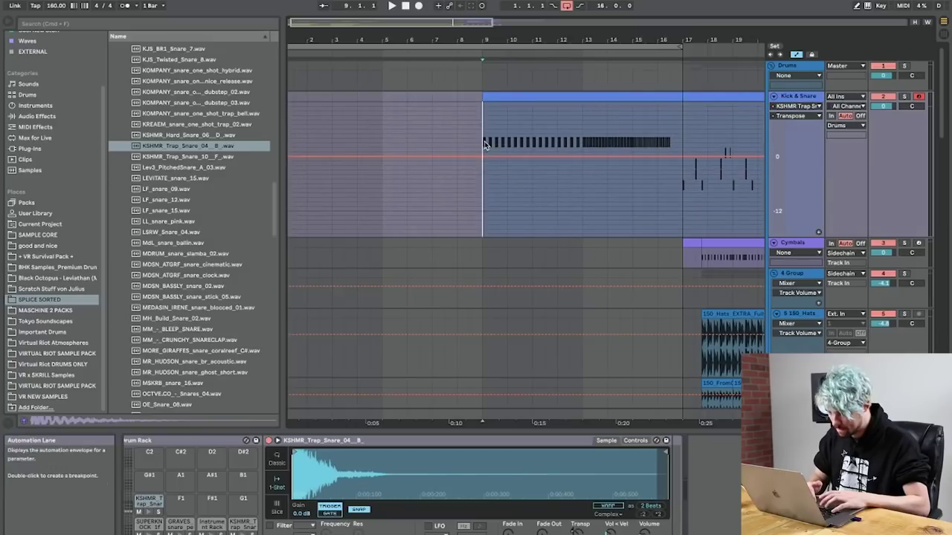
pyautogui.press('space')
pyautogui.moveTo(539, 155); pyautogui.dragTo(683, 112)
pyautogui.scroll(2, 683, 154)
pyautogui.moveTo(681, 155); pyautogui.dragTo(670, 142)
pyautogui.scroll(-3, 671, 183)
pyautogui.scroll(3, 671, 184)
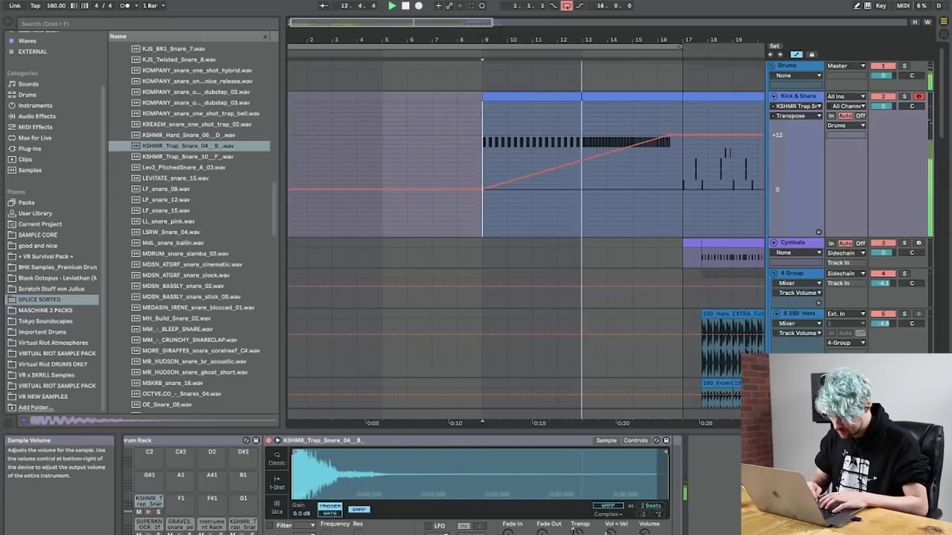
pyautogui.click(649, 531)
# Step: Shorten the last 160_Fm_Hollow clip to end at bar 16 and list the audio effects
pyautogui.scroll(-15, 611, 245)
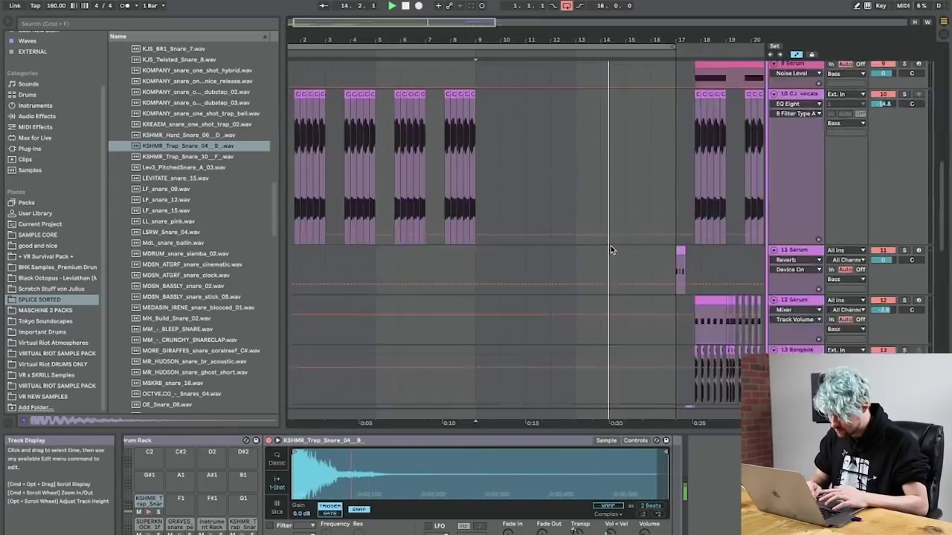
pyautogui.moveTo(662, 239); pyautogui.dragTo(641, 243)
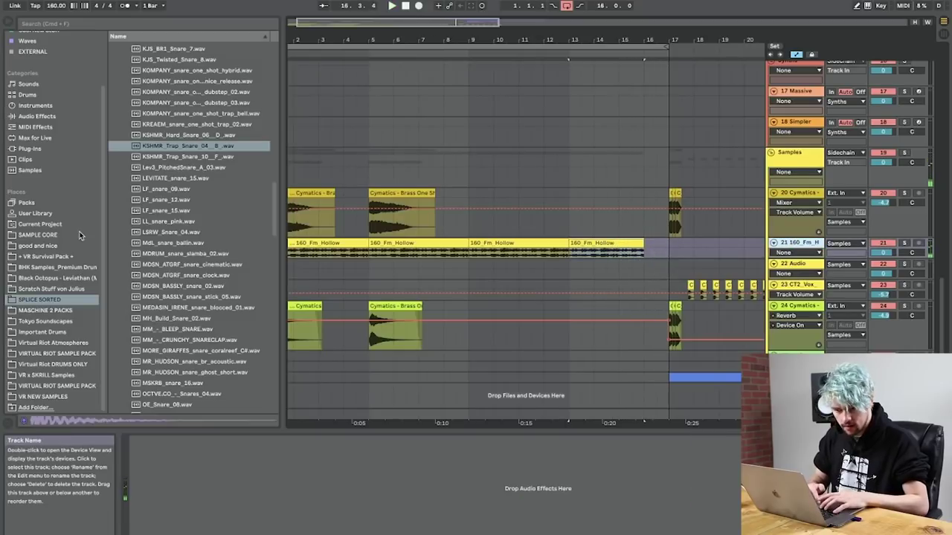
pyautogui.click(37, 117)
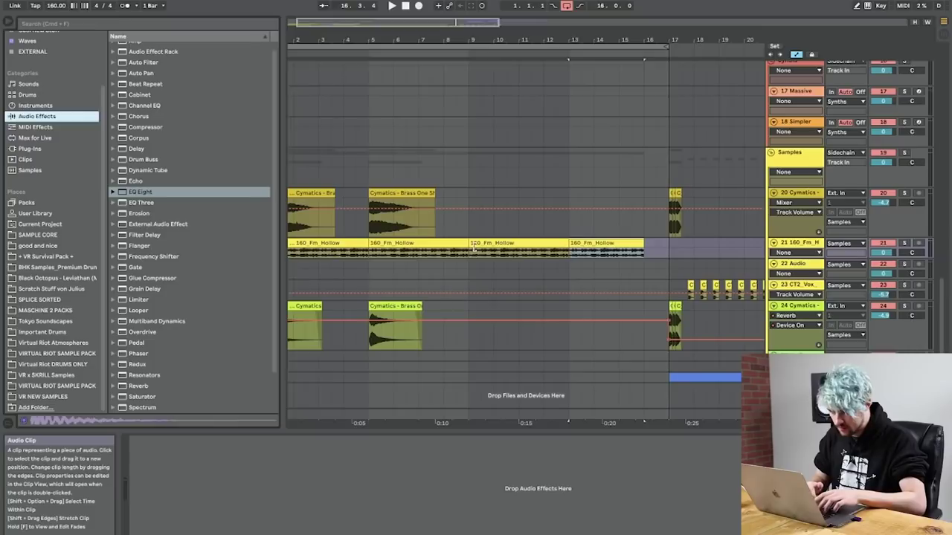
# Step: Enlarge the 160_Fm_Hollow track, split its clip at bar 10 and repeat the one-bar piece from bar 9 up to bar 13
pyautogui.click(514, 246)
pyautogui.moveTo(785, 258); pyautogui.dragTo(785, 278)
pyautogui.moveTo(521, 41); pyautogui.dragTo(498, 142)
pyautogui.press('space')
pyautogui.click(431, 262)
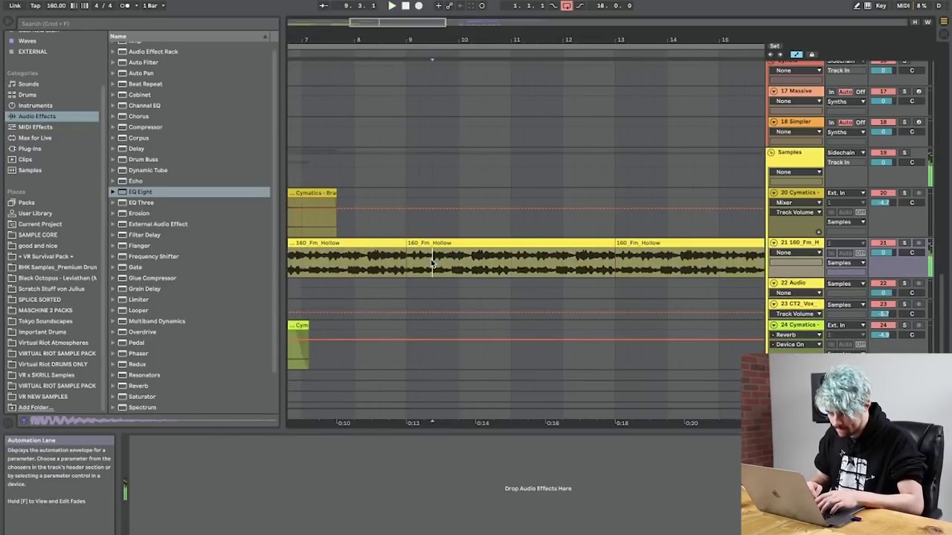
pyautogui.click(458, 269)
pyautogui.press('super+e')
pyautogui.click(444, 242)
pyautogui.press('super+d')
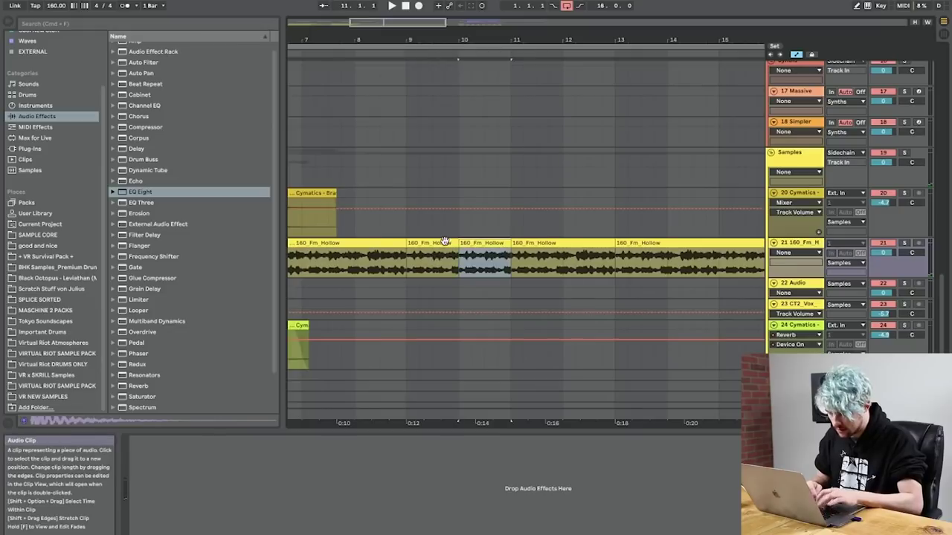
pyautogui.press('super+d')
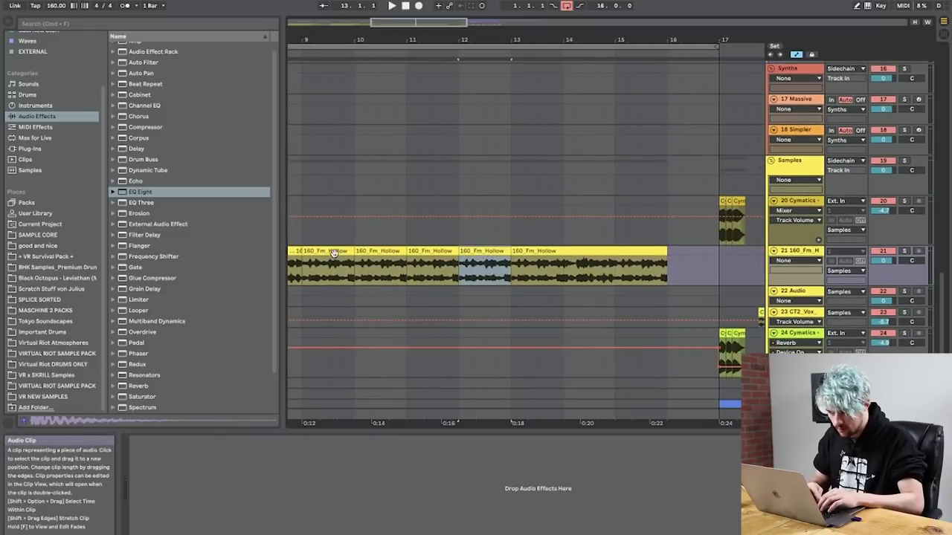
# Step: Cut a one-beat slice of 160_Fm_Hollow at bar 13 and repeat it through bars 13 and 14
pyautogui.click(469, 272)
pyautogui.press('super+d')
pyautogui.press('super+d')
pyautogui.press('super+d')
pyautogui.press('super+d')
pyautogui.press('super+d')
pyautogui.press('super+d')
pyautogui.press('super+d')
# Step: Cut a half-beat slice of 160_Fm_Hollow at bar 15 and repeat it across the bar
pyautogui.moveTo(624, 41); pyautogui.dragTo(621, 97)
pyautogui.moveTo(607, 252); pyautogui.dragTo(594, 253)
pyautogui.press('super+d')
pyautogui.press('super+d')
pyautogui.press('super+d')
pyautogui.press('super+d')
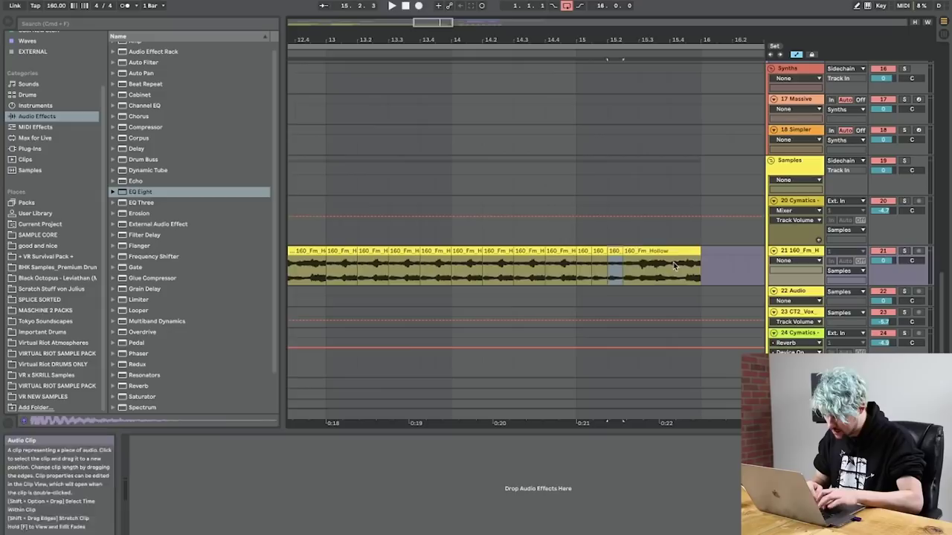
pyautogui.hscroll(-3, 653, 250)
pyautogui.scroll(1, 653, 251)
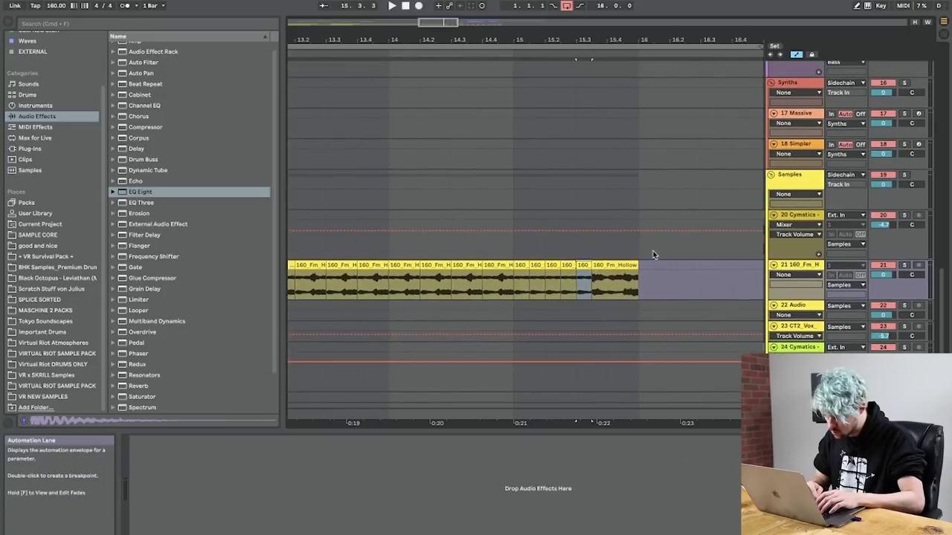
pyautogui.moveTo(587, 265); pyautogui.dragTo(584, 265)
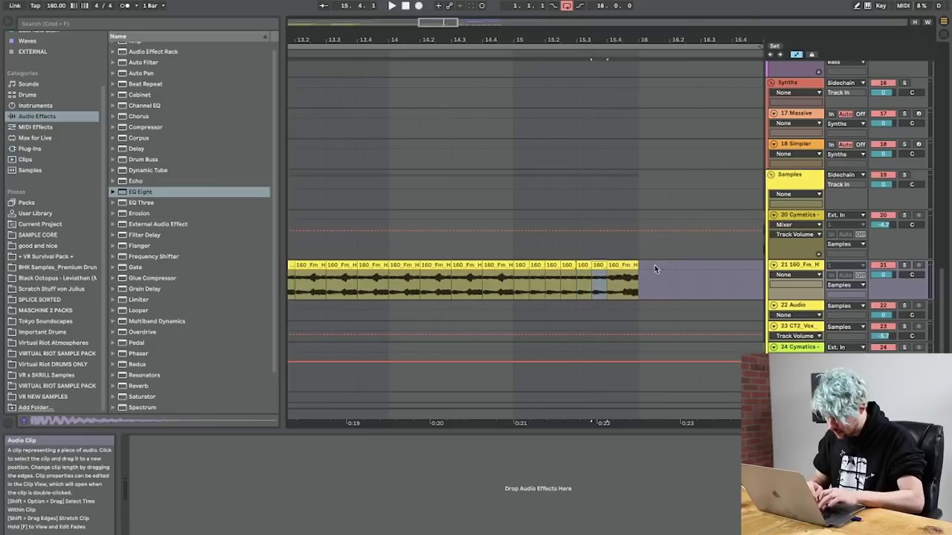
# Step: Finish bar 15 with half-beat 160_Fm_Hollow slices and repeat sixteenth-note slices into bar 16
pyautogui.press('super+d')
pyautogui.press('super+d')
pyautogui.press('super+d')
pyautogui.press('super+d')
pyautogui.press('super+d')
pyautogui.press('super+d')
pyautogui.press('super+d')
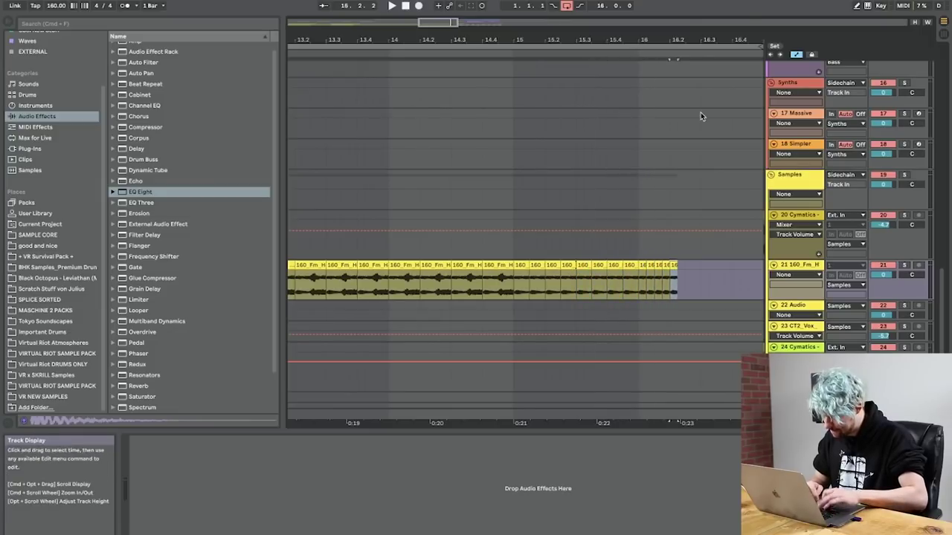
# Step: Consolidate the 160_Fm_Hollow slices from bar 9 to 16.3.3 into a single clip
pyautogui.moveTo(672, 37); pyautogui.dragTo(672, 9)
pyautogui.click(412, 265)
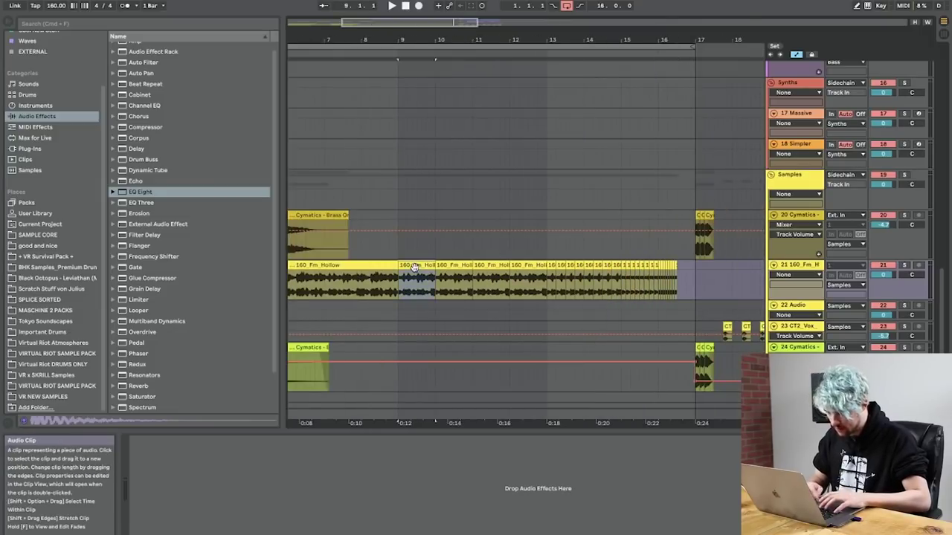
pyautogui.keyDown('shift'); pyautogui.click(680, 268); pyautogui.keyUp('shift')
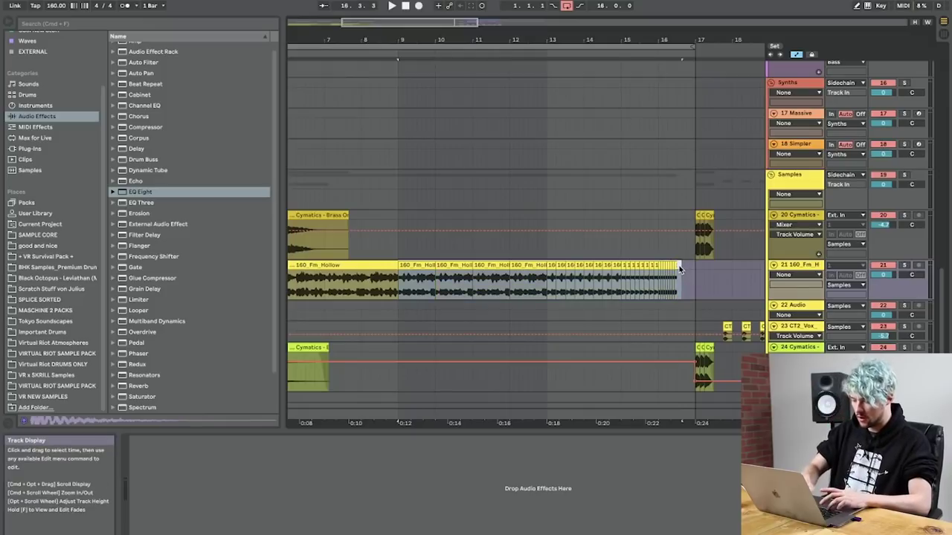
pyautogui.press('super+j')
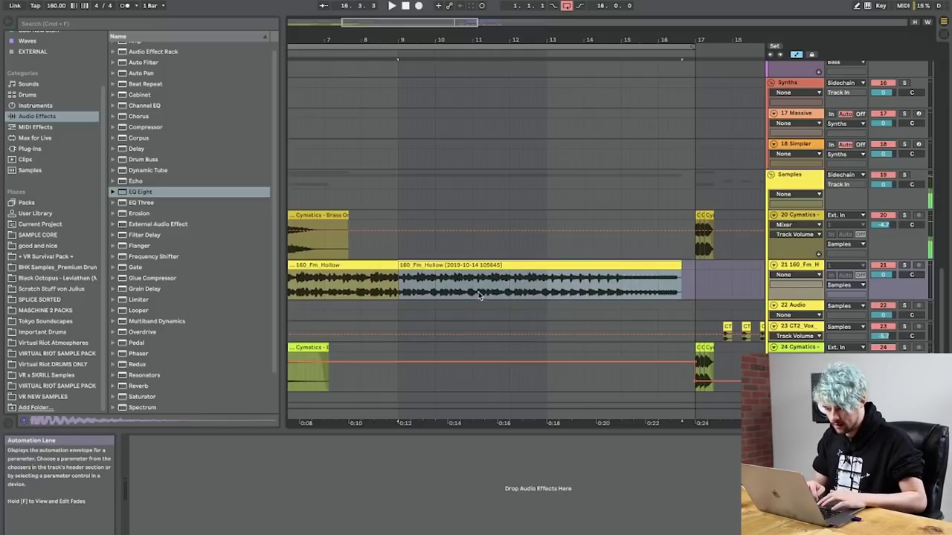
# Step: Set the warp mode of the consolidated 160_Fm_Hollow clip at bar 9 to Complex Pro
pyautogui.doubleClick(484, 269)
pyautogui.click(248, 321)
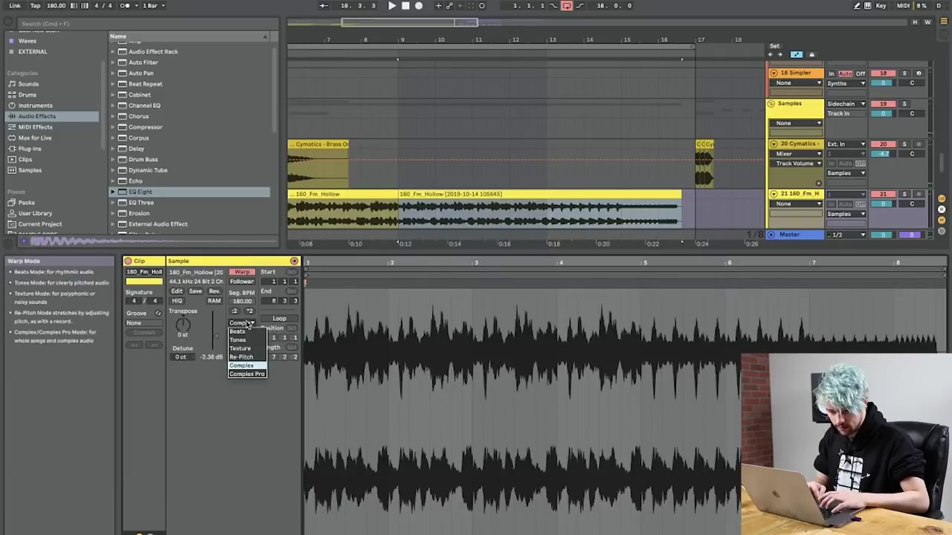
pyautogui.click(246, 373)
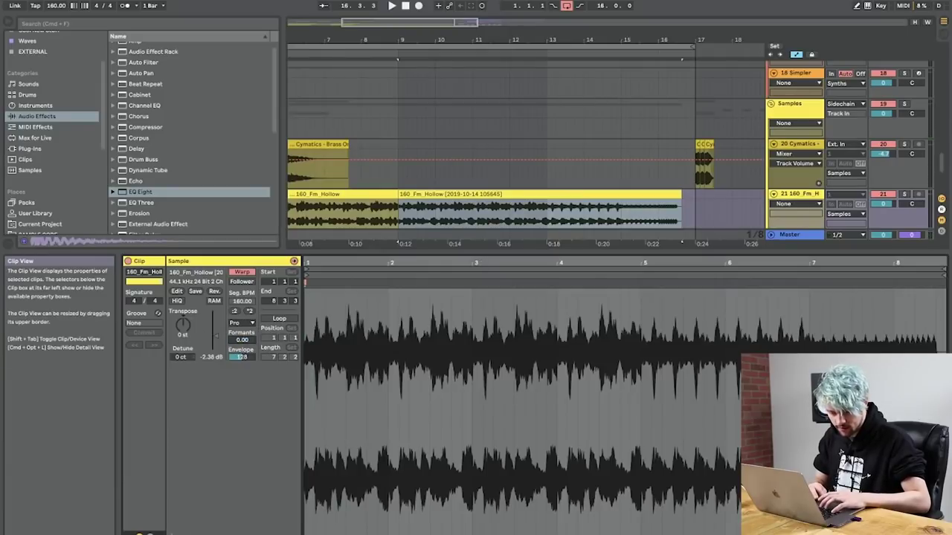
# Step: Draw a transposition envelope in the consolidated clip that rises steadily from 0 to about +14 st, and play it back
pyautogui.click(179, 532)
pyautogui.click(321, 282)
pyautogui.click(327, 287)
pyautogui.press('space')
pyautogui.moveTo(424, 334); pyautogui.dragTo(909, 348)
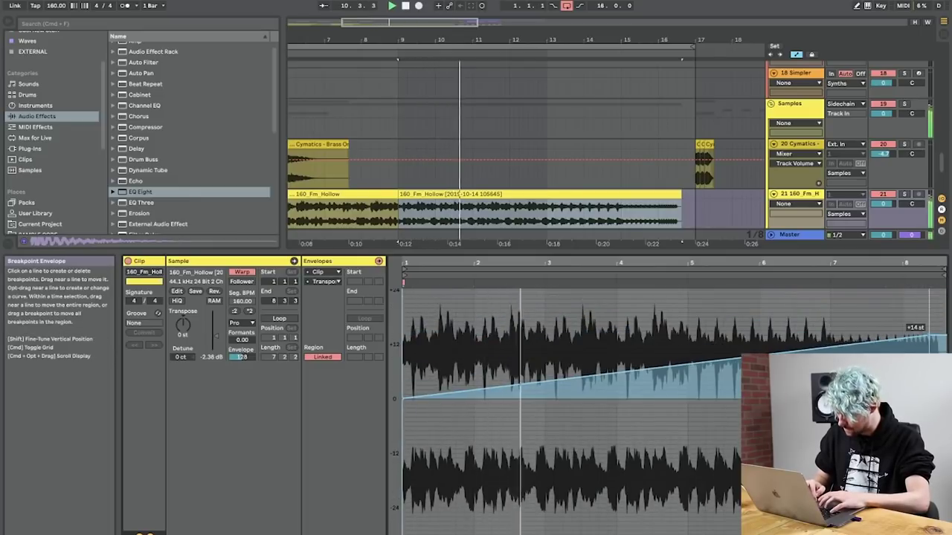
# Step: Load the Wash Out.adg rack from the Racks collection onto the 160_Fm_Hollow track
pyautogui.click(885, 531)
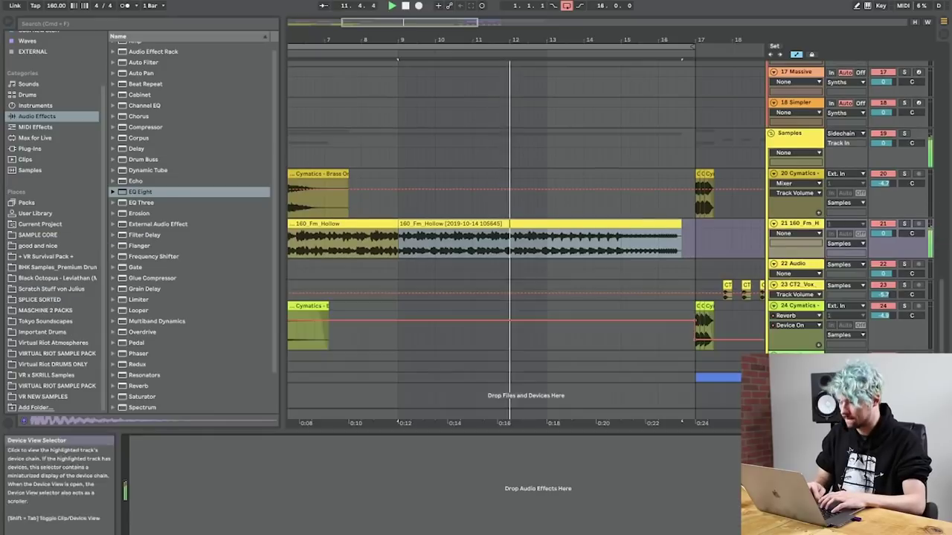
pyautogui.click(794, 223)
pyautogui.scroll(3, 31, 92)
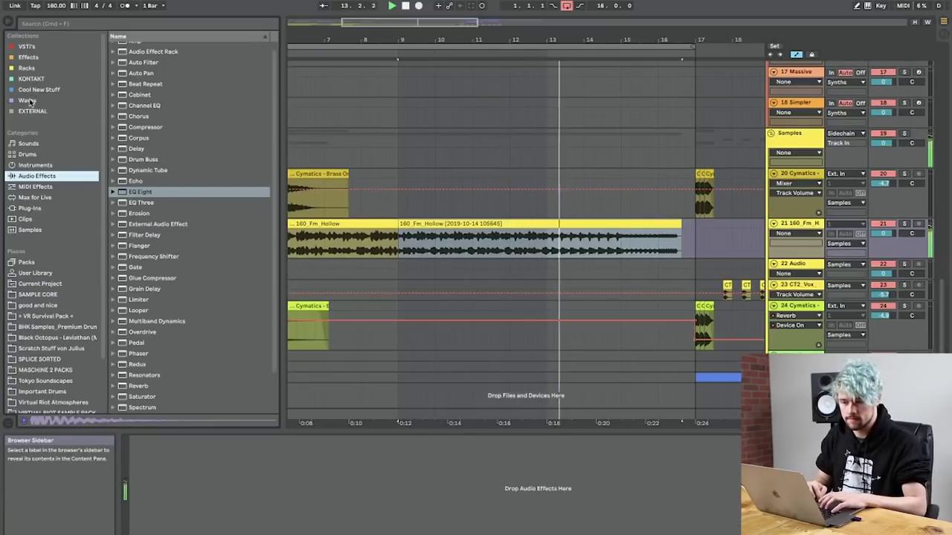
pyautogui.click(28, 99)
pyautogui.press('space')
pyautogui.click(30, 89)
pyautogui.click(30, 78)
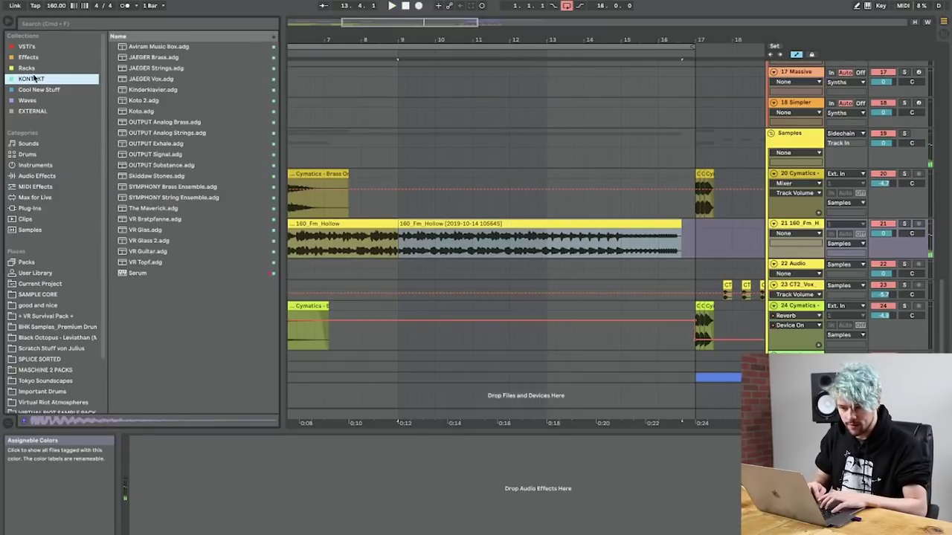
pyautogui.click(34, 68)
pyautogui.click(151, 295)
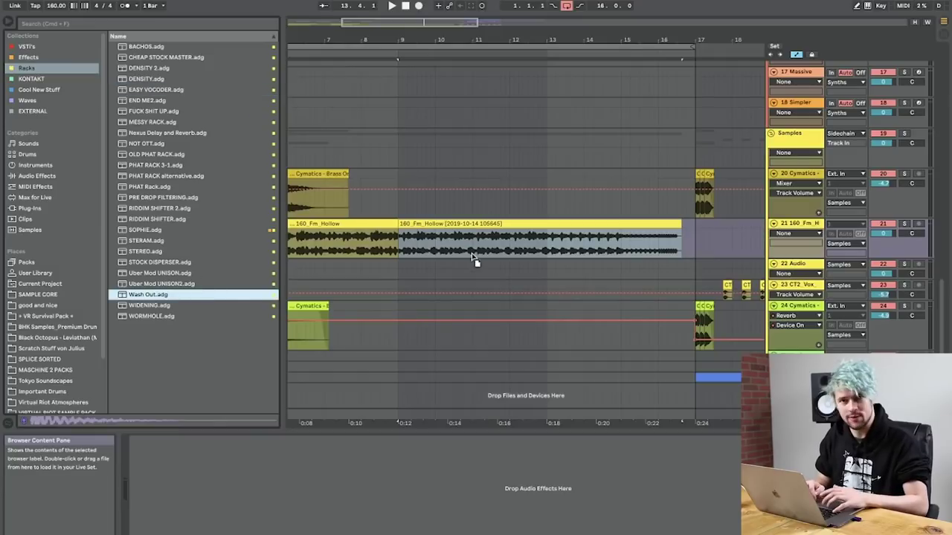
pyautogui.press('Return')
# Step: Automate the rack's WASH OUT macro to rise from 0 at bar 9 towards the end of the build-up clip
pyautogui.doubleClick(158, 476)
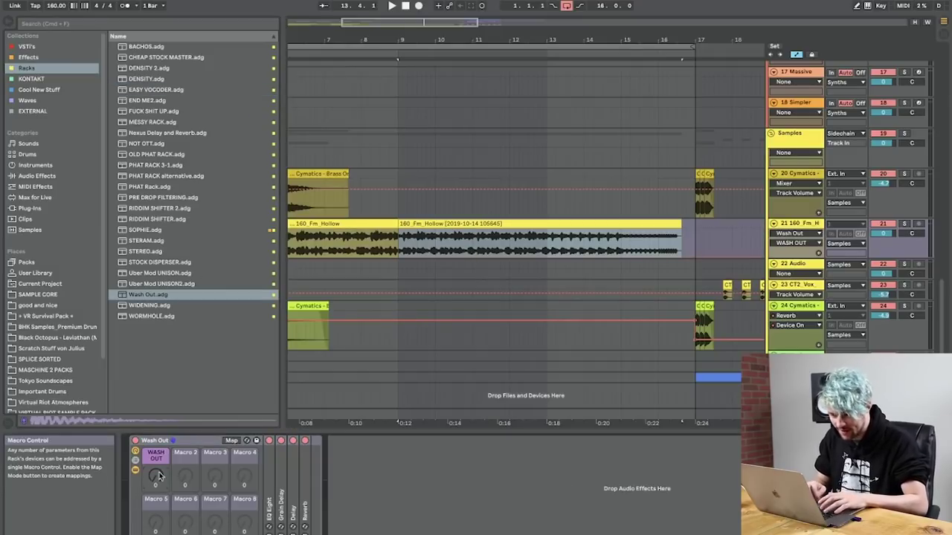
pyautogui.click(408, 253)
pyautogui.press('space')
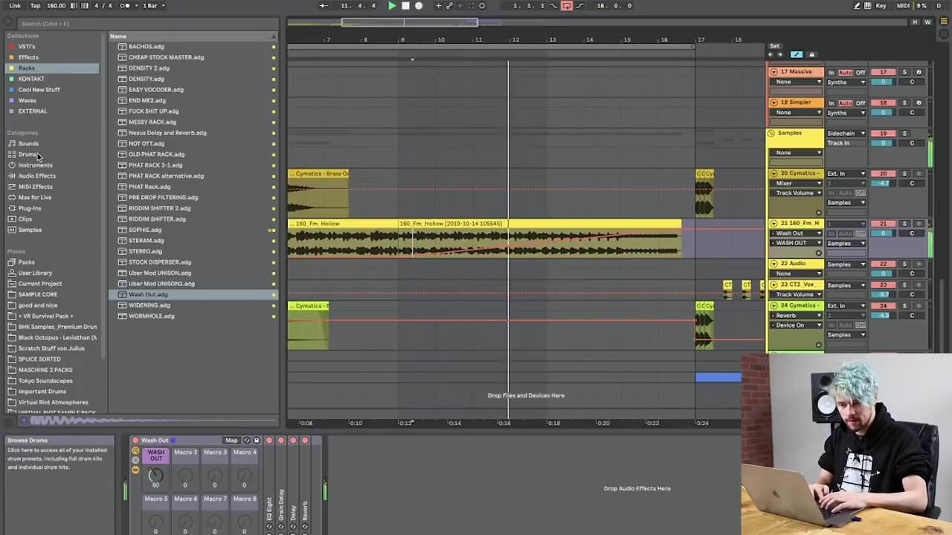
# Step: Add an EQ Eight after the Wash Out rack and drop the WASH OUT automation back to 0 at the build-up's end
pyautogui.click(37, 176)
pyautogui.doubleClick(139, 192)
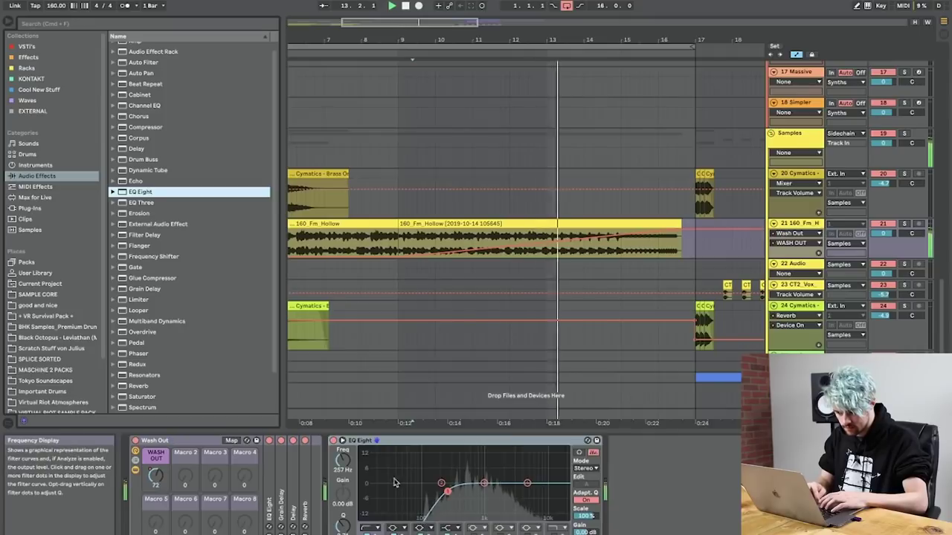
pyautogui.click(342, 461)
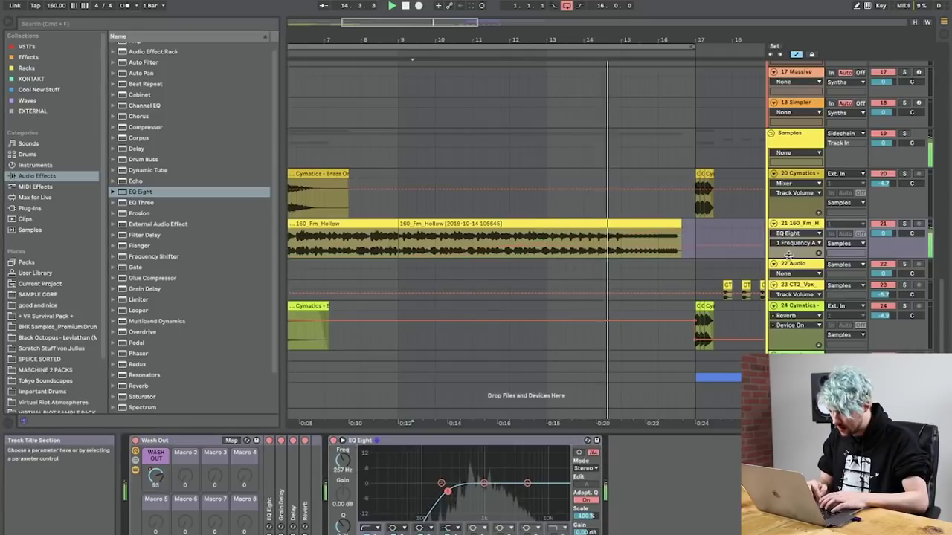
pyautogui.moveTo(790, 258); pyautogui.dragTo(789, 298)
pyautogui.click(155, 476)
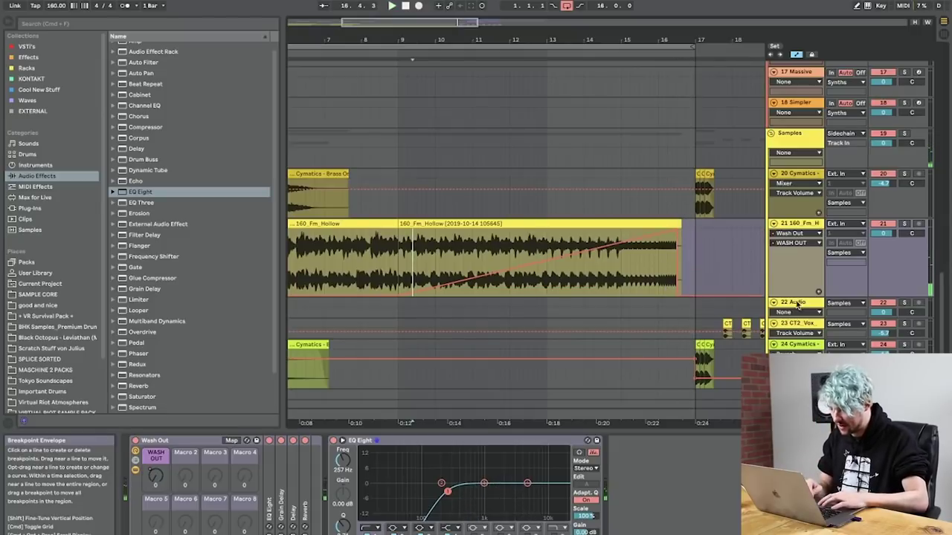
# Step: Place wafx_downlifter_furtherdown.wav from the VR Survival Pack's Up & Downlifter FX on track 22 at bar 9, with the track enlarged
pyautogui.click(797, 303)
pyautogui.moveTo(796, 319); pyautogui.dragTo(796, 354)
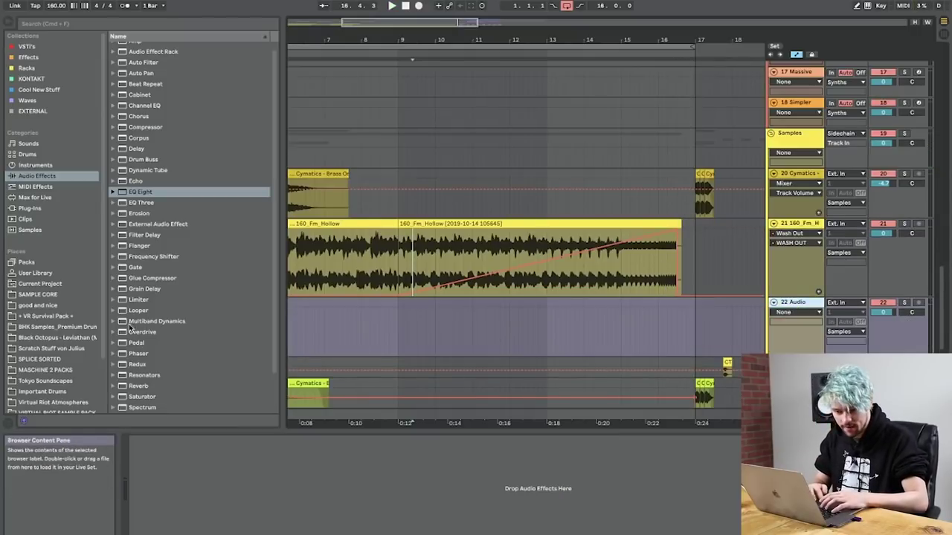
pyautogui.click(36, 318)
pyautogui.click(125, 80)
pyautogui.press('Right')
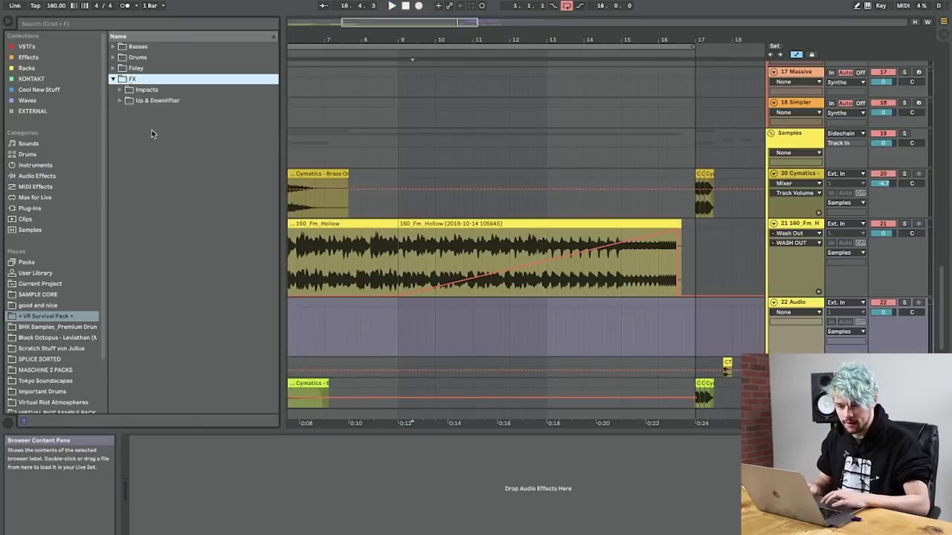
pyautogui.press('Down')
pyautogui.press('Down')
pyautogui.press('Right')
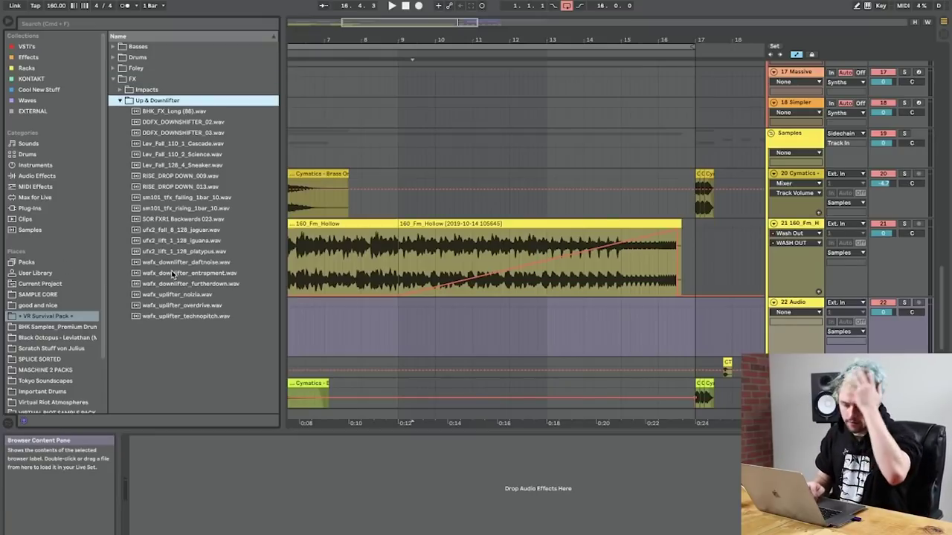
pyautogui.click(201, 274)
pyautogui.click(200, 284)
pyautogui.moveTo(200, 285); pyautogui.dragTo(400, 320)
# Step: Split the downlifter at 16.3.1, reverse the part from bar 9, and lower its track volume to about -9 dB
pyautogui.click(677, 321)
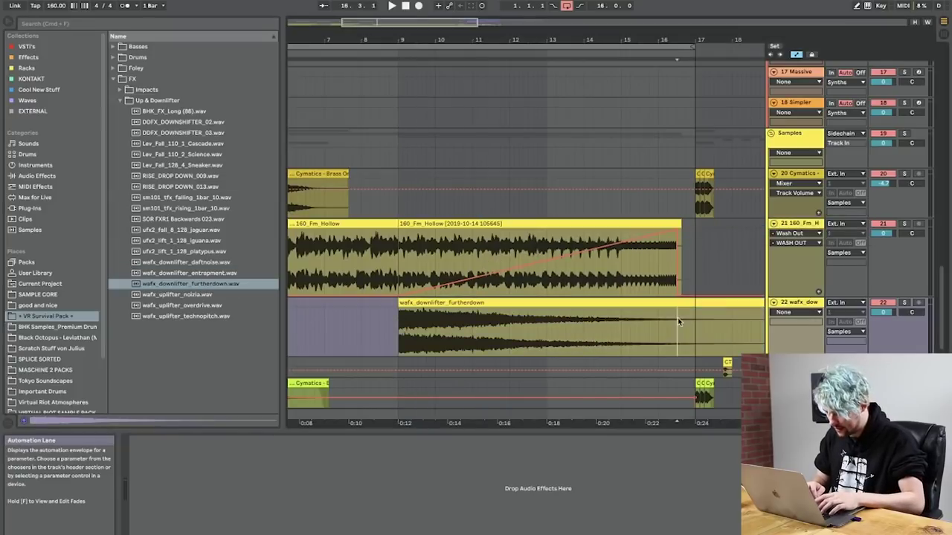
pyautogui.moveTo(673, 324); pyautogui.dragTo(399, 323)
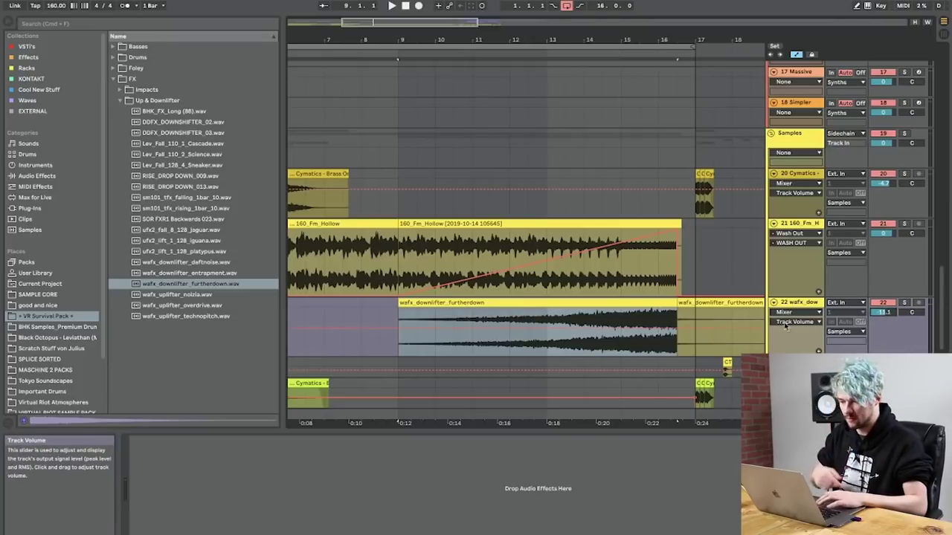
pyautogui.click(577, 341)
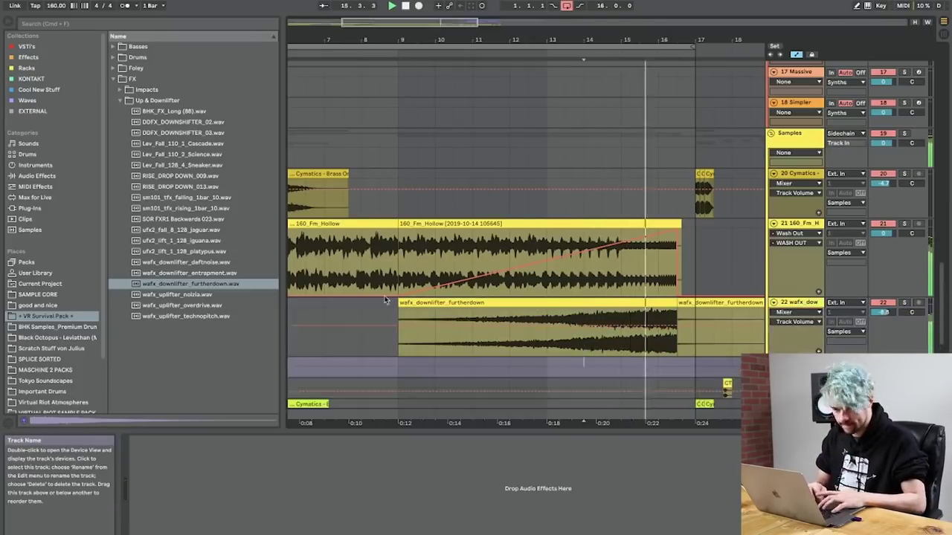
# Step: Place BHK_FX_Long (88).wav at bar 9 on the empty track below the downlifter and set its volume to -1.1 dB
pyautogui.click(165, 112)
pyautogui.moveTo(210, 158); pyautogui.dragTo(400, 370)
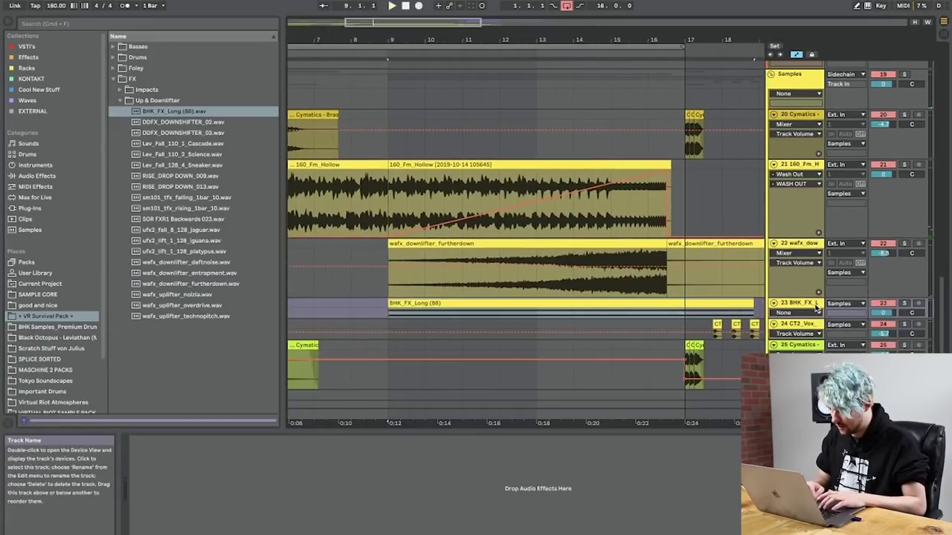
pyautogui.moveTo(883, 313); pyautogui.dragTo(882, 317)
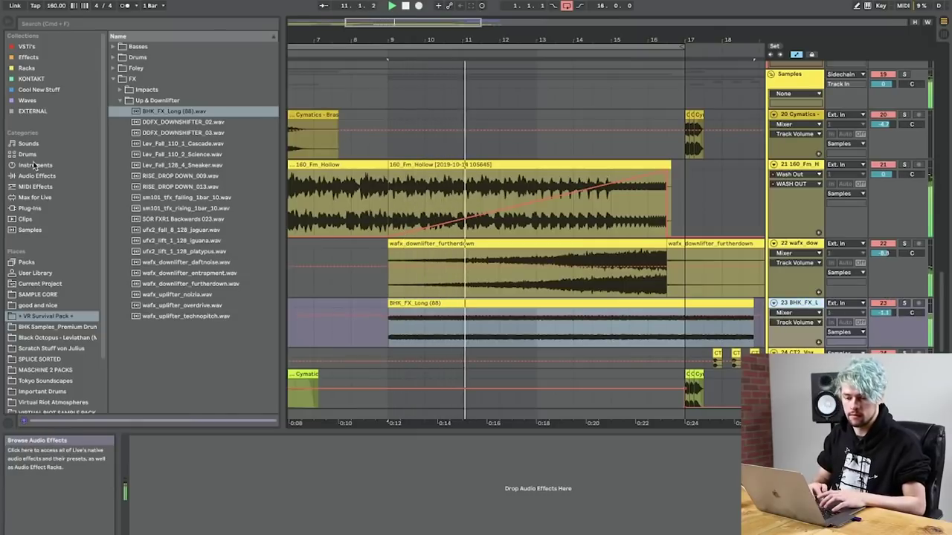
# Step: Add an Auto Pan to the BHK_FX_Long track with a sawtooth waveform, 100% amount, 360° phase and 1/8 rate
pyautogui.click(37, 176)
pyautogui.scroll(1, 190, 81)
pyautogui.click(191, 79)
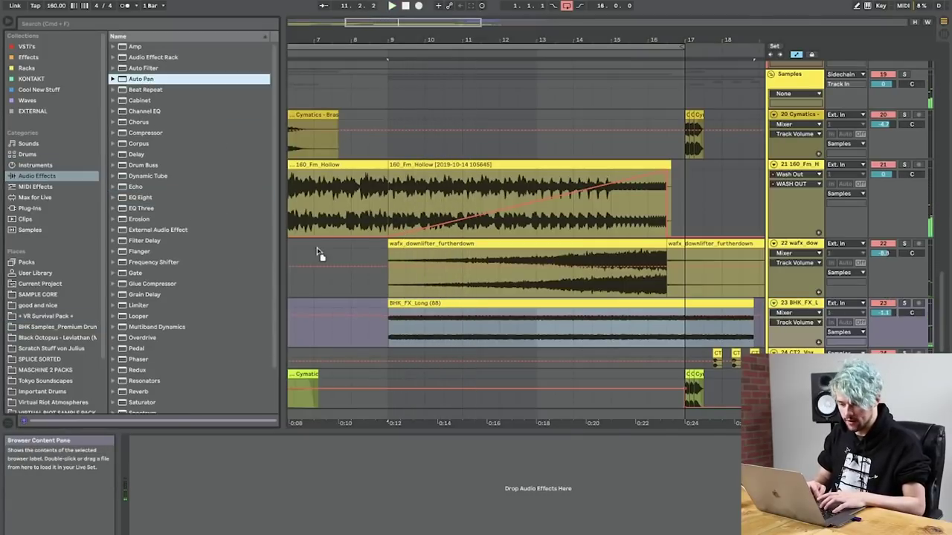
pyautogui.moveTo(396, 331); pyautogui.dragTo(396, 332)
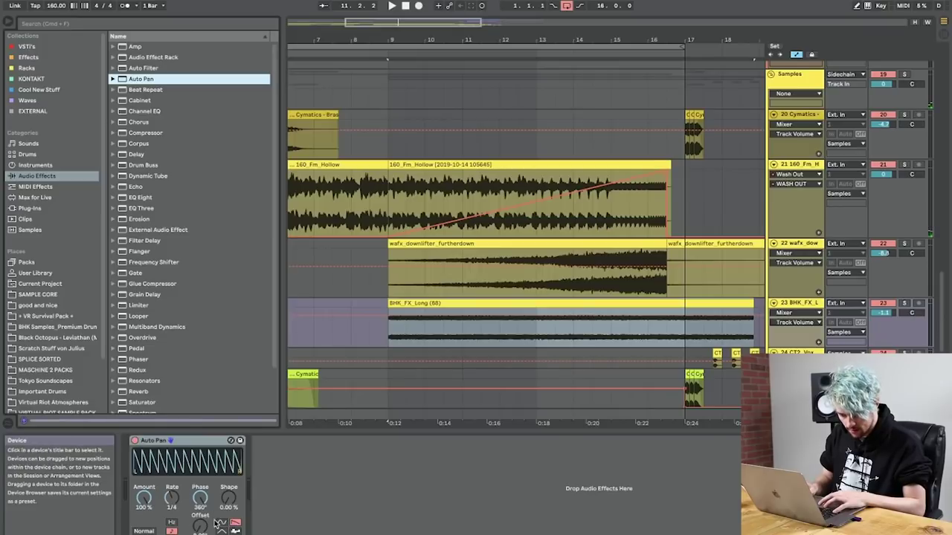
pyautogui.moveTo(172, 509); pyautogui.dragTo(172, 502)
pyautogui.press('space')
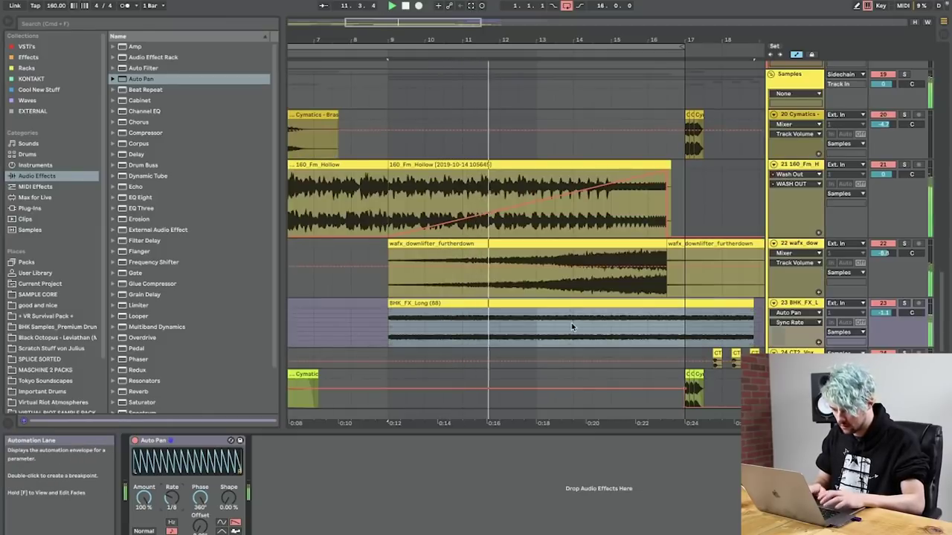
# Step: Automate the Auto Pan rate to speed up from 1/8 at bar 13 through 1/16 to 1/32 at bar 16
pyautogui.press('a')
pyautogui.press('a')
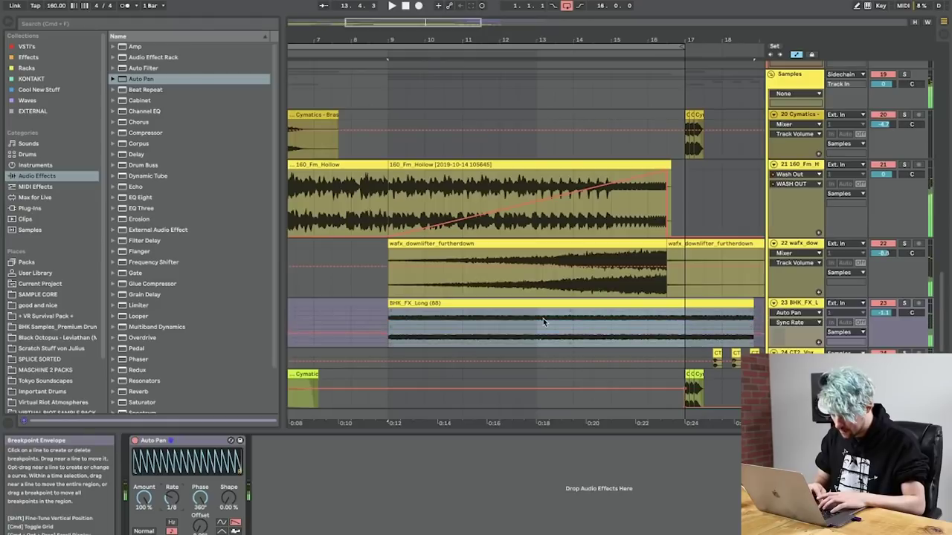
pyautogui.press('space')
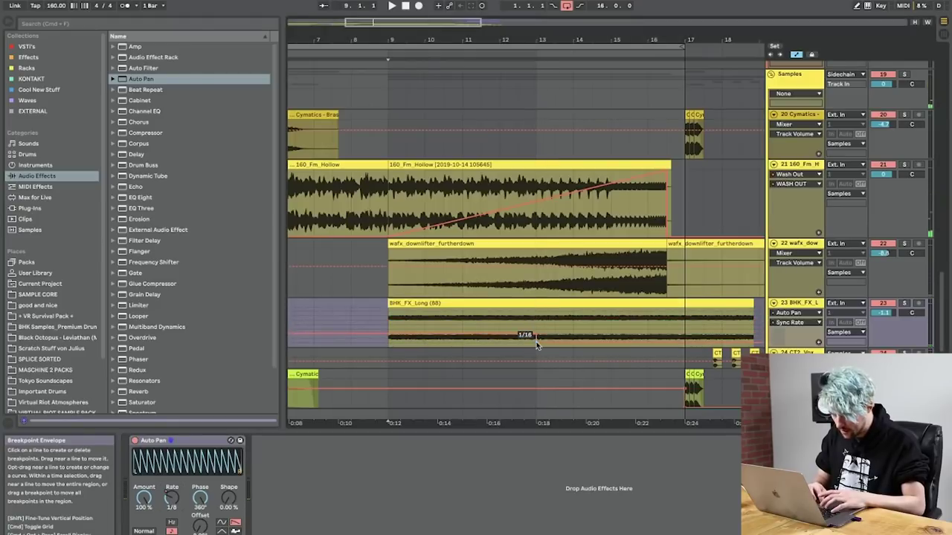
pyautogui.click(536, 319)
pyautogui.press('space')
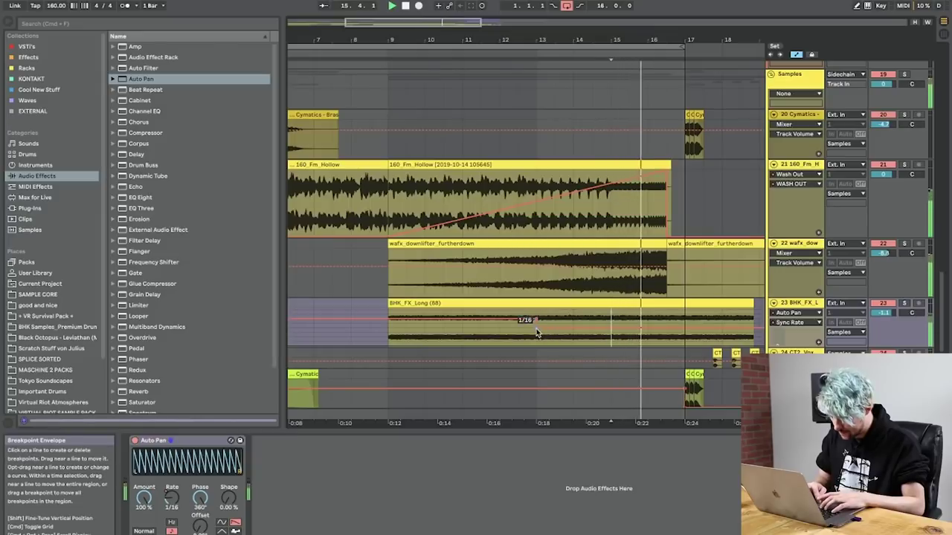
pyautogui.moveTo(645, 322); pyautogui.dragTo(647, 336)
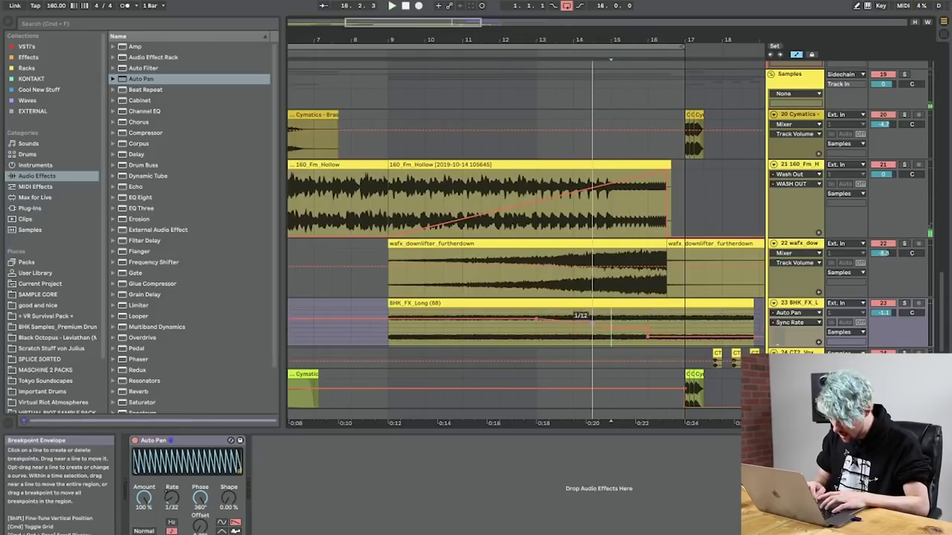
# Step: Split the BHK_FX_Long (88) clip at 16.3.1
pyautogui.press('super+e')
pyautogui.press('space')
pyautogui.click(675, 304)
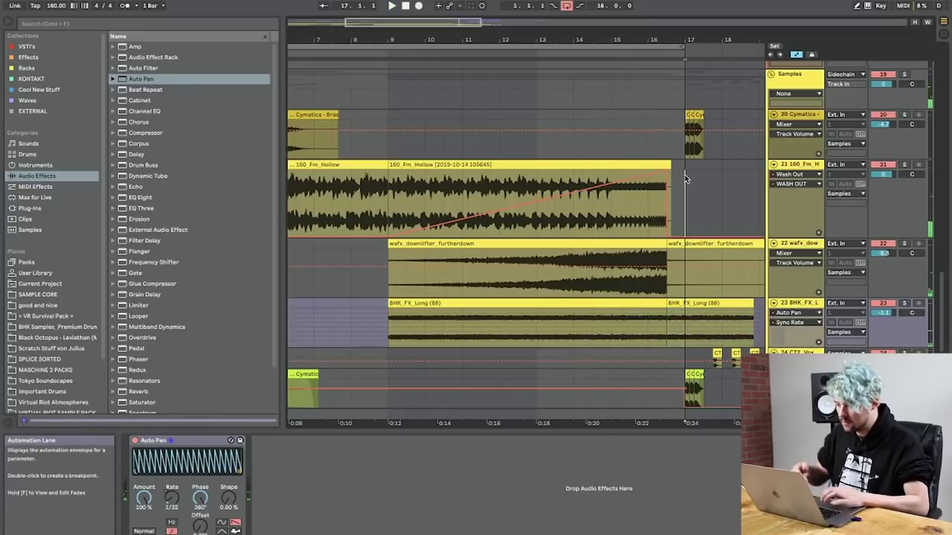
# Step: Play the drop from bar 17 and delete the BHK_FX_Long (88) remainder after the split
pyautogui.click(684, 179)
pyautogui.scroll(5, 684, 176)
pyautogui.hscroll(3, 684, 176)
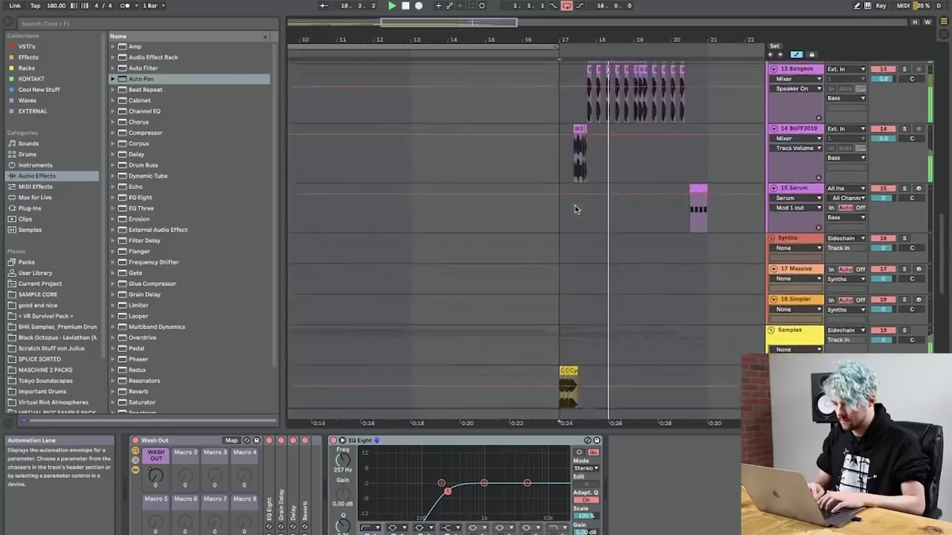
pyautogui.scroll(-5, 575, 209)
pyautogui.hscroll(2, 575, 209)
pyautogui.press('space')
pyautogui.click(556, 235)
pyautogui.press('Delete')
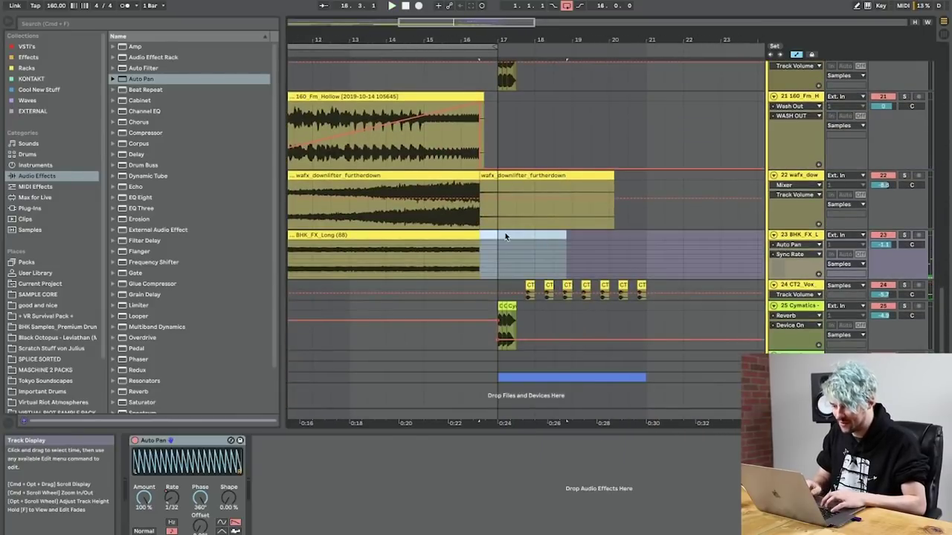
# Step: Solo the 10 CJ_vocals track and play its first vocal chop in the drop
pyautogui.scroll(10, 499, 233)
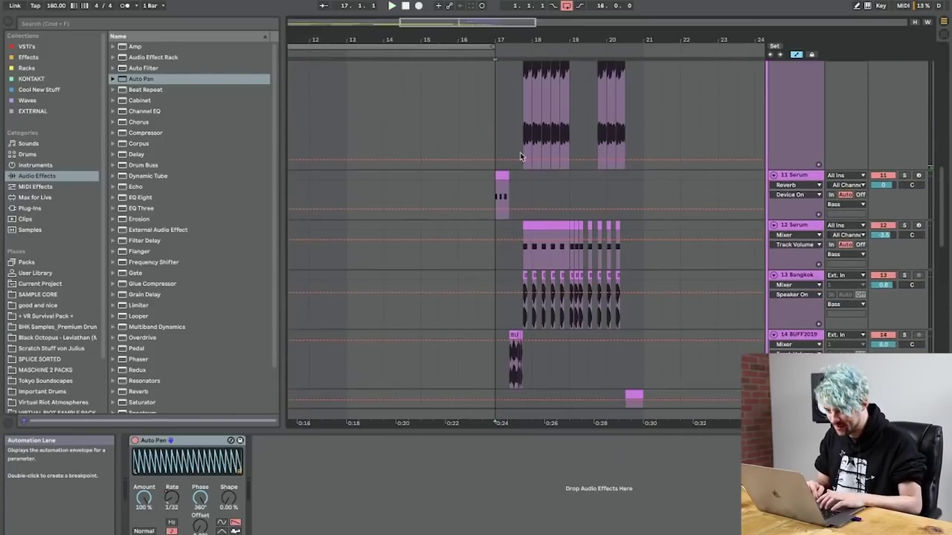
pyautogui.scroll(3, 521, 167)
pyautogui.click(531, 109)
pyautogui.press('space')
pyautogui.click(905, 111)
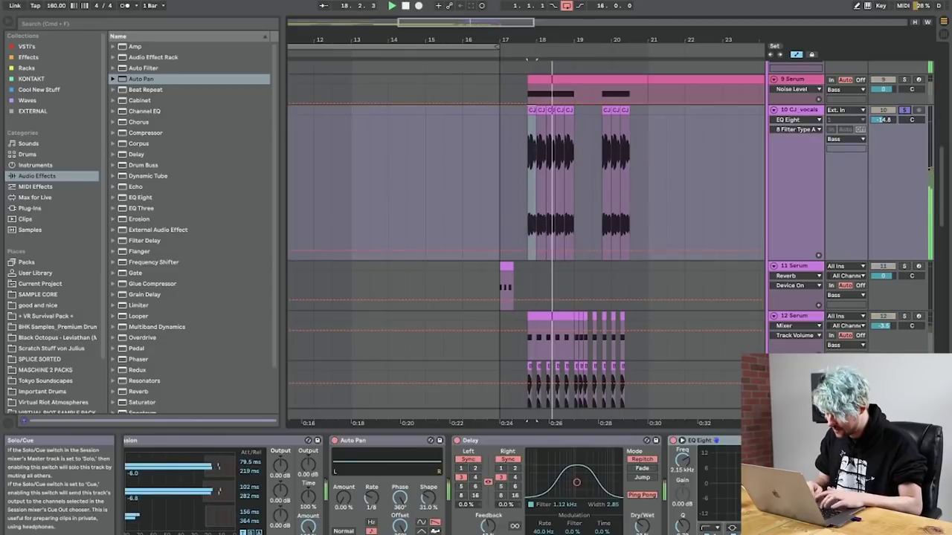
# Step: Automate the on/off state of the CJ_vocals EQ Eight so it switches off at 17.3.1, and play the chops
pyautogui.click(685, 246)
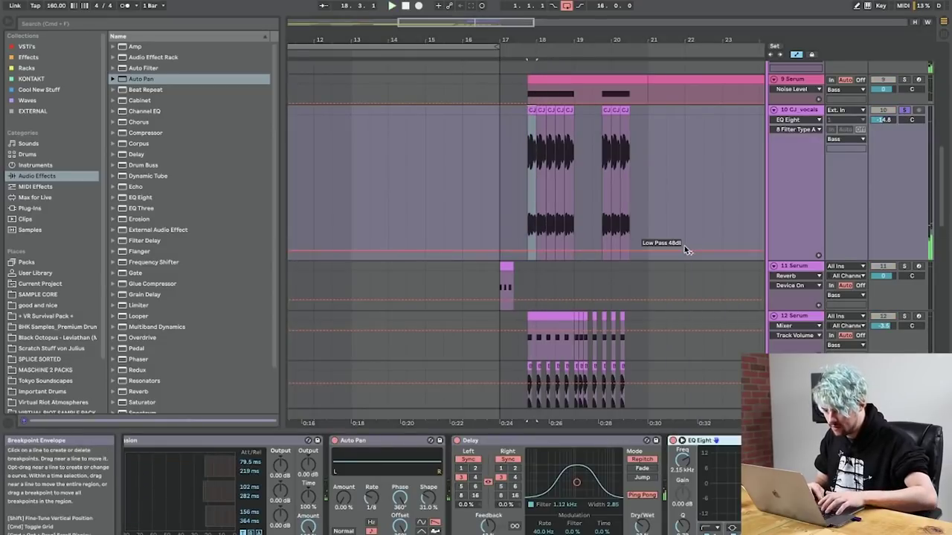
pyautogui.click(526, 250)
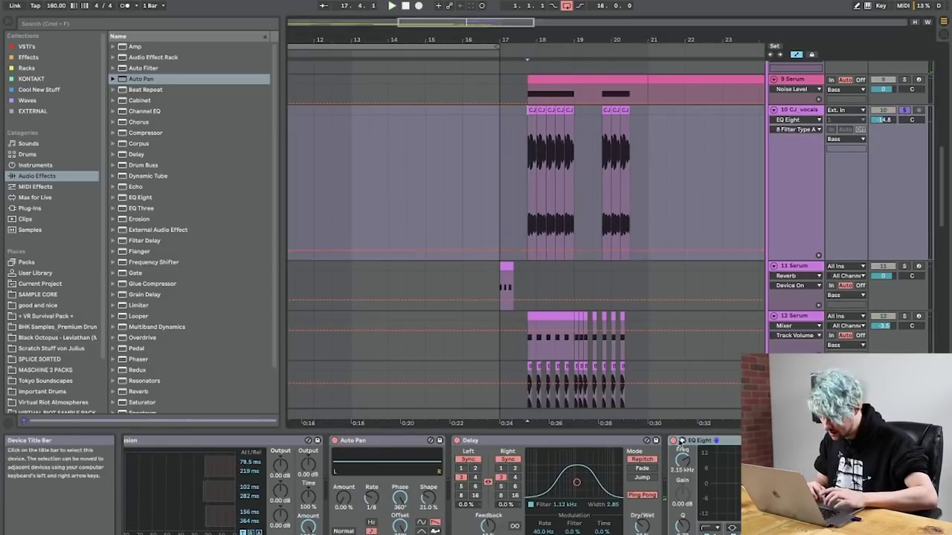
pyautogui.click(673, 441)
pyautogui.click(505, 152)
pyautogui.moveTo(518, 152); pyautogui.dragTo(522, 207)
pyautogui.press('space')
pyautogui.click(809, 110)
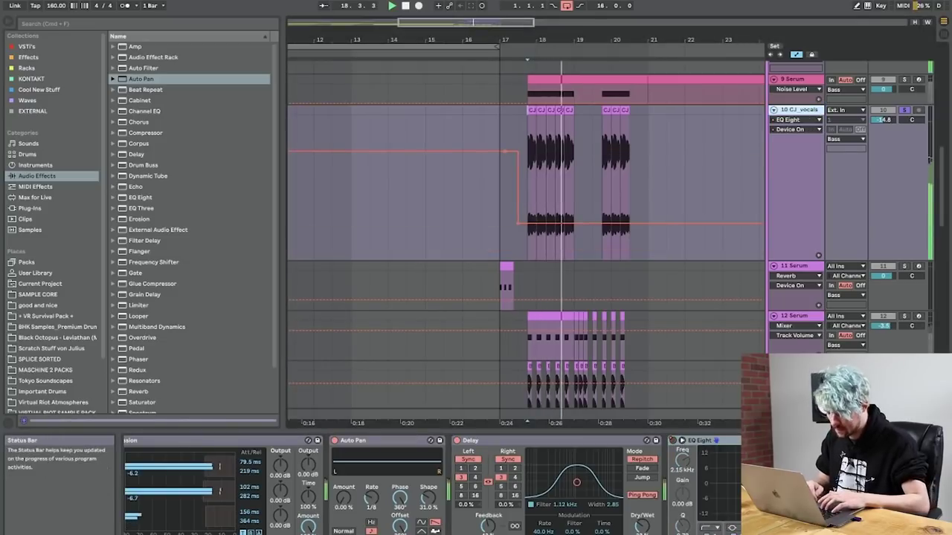
# Step: Duplicate the 10 CJ_vocals track with all its vocal chops and effects
pyautogui.click(700, 441)
pyautogui.press('space')
pyautogui.hscroll(15, 580, 476)
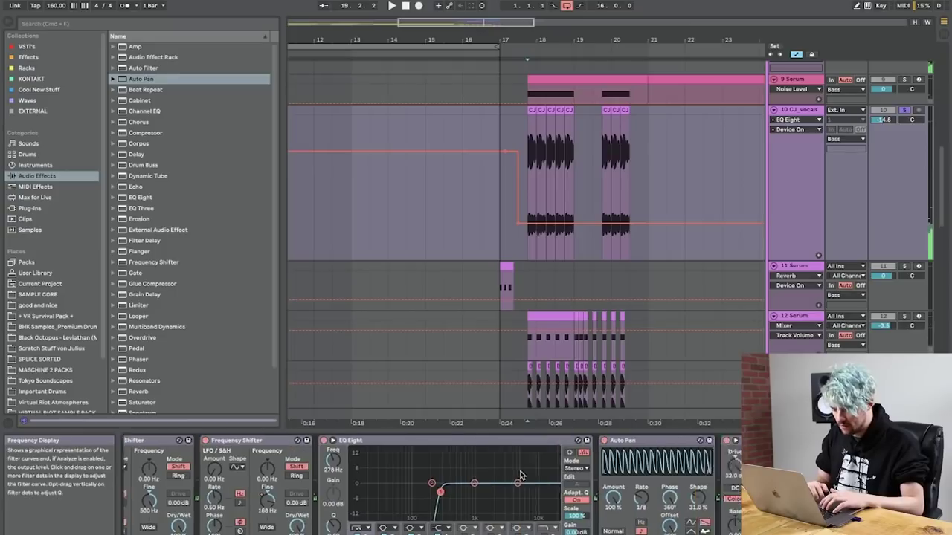
pyautogui.moveTo(547, 40); pyautogui.dragTo(503, 40)
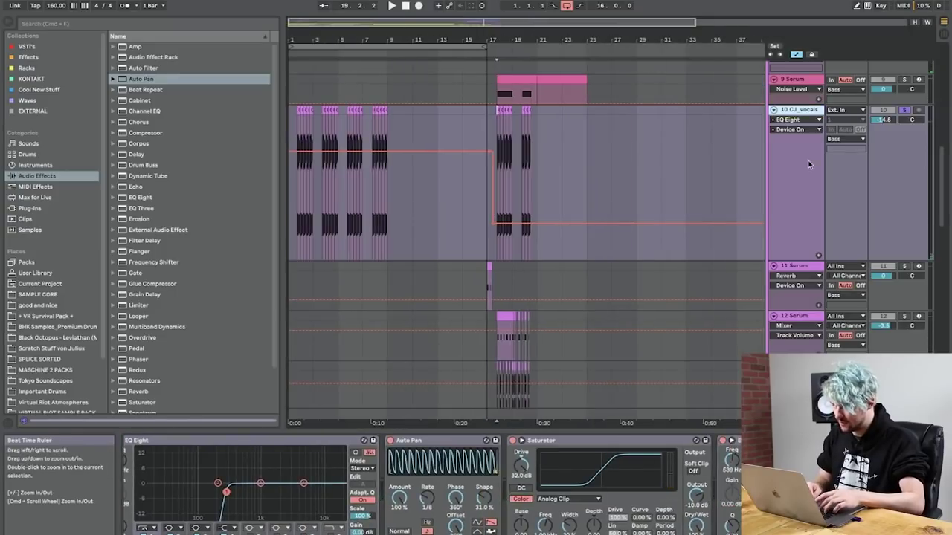
pyautogui.hotkey('ctrl', 'd')
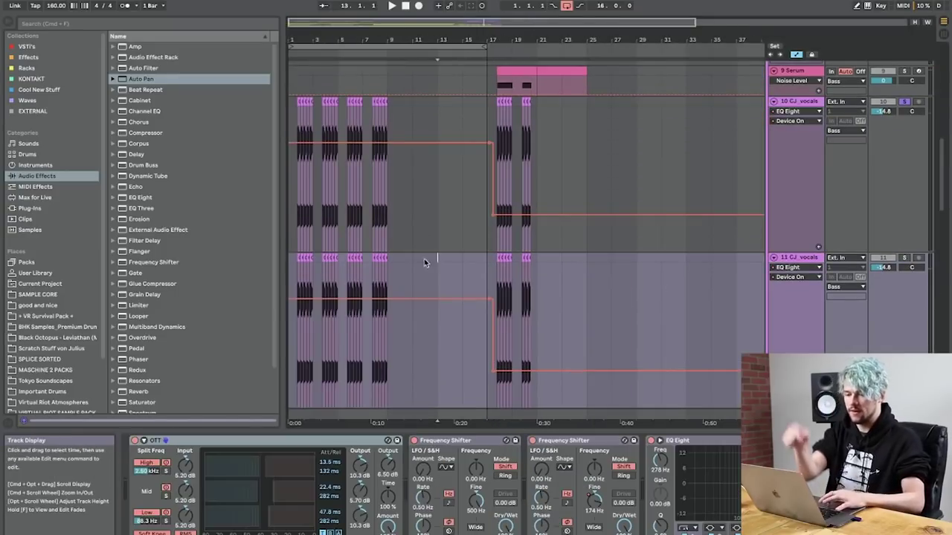
# Step: Delete the intro chops from 11 CJ_vocals and the drop chops from 10 CJ_vocals
pyautogui.moveTo(431, 260); pyautogui.dragTo(251, 264)
pyautogui.moveTo(487, 100); pyautogui.dragTo(550, 102)
pyautogui.press('Delete')
# Step: Solo the 11 CJ_vocals track and play its drop chops from 17.4.1
pyautogui.click(501, 256)
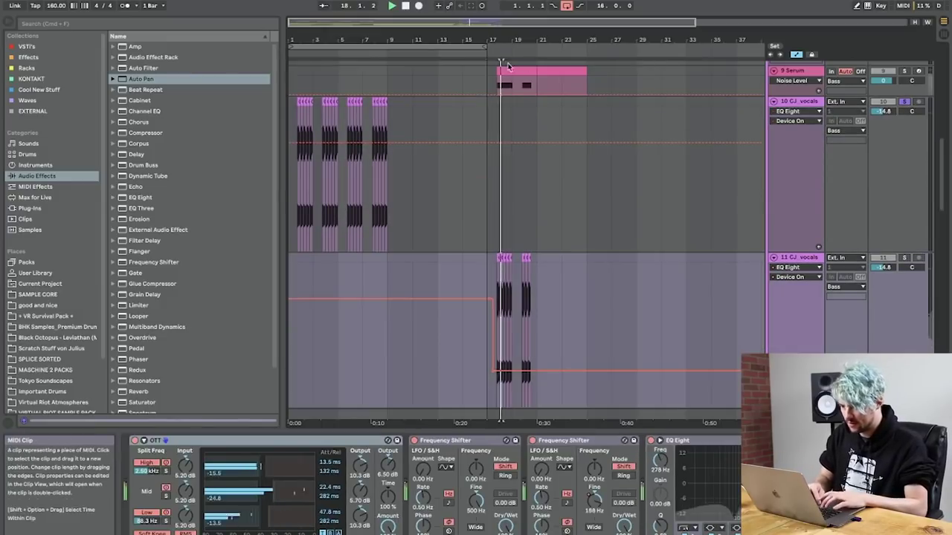
pyautogui.press('+')
pyautogui.click(464, 257)
pyautogui.click(904, 257)
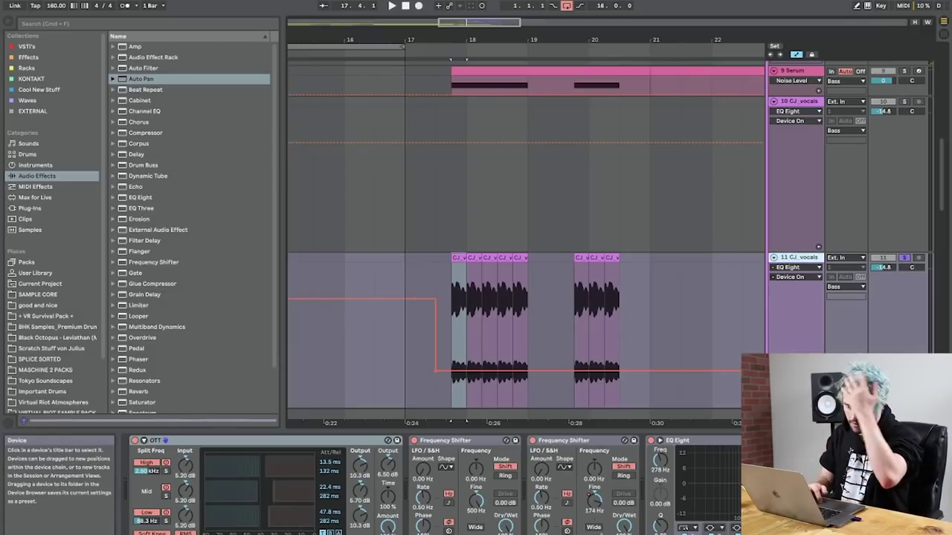
pyautogui.hscroll(10, 527, 507)
pyautogui.press('space')
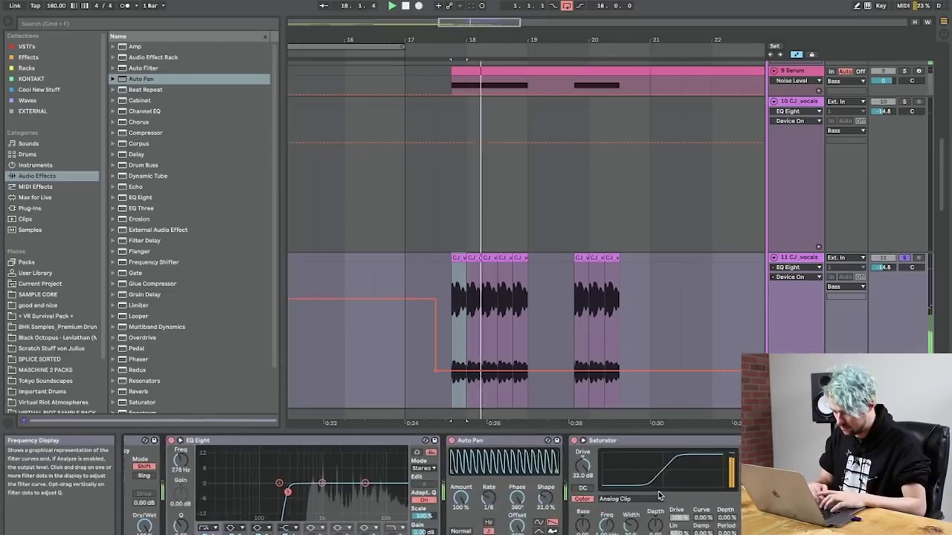
# Step: Adjust the Saturator's color Depth on 11 CJ_vocals while the drop chops play
pyautogui.hscroll(-10, 599, 500)
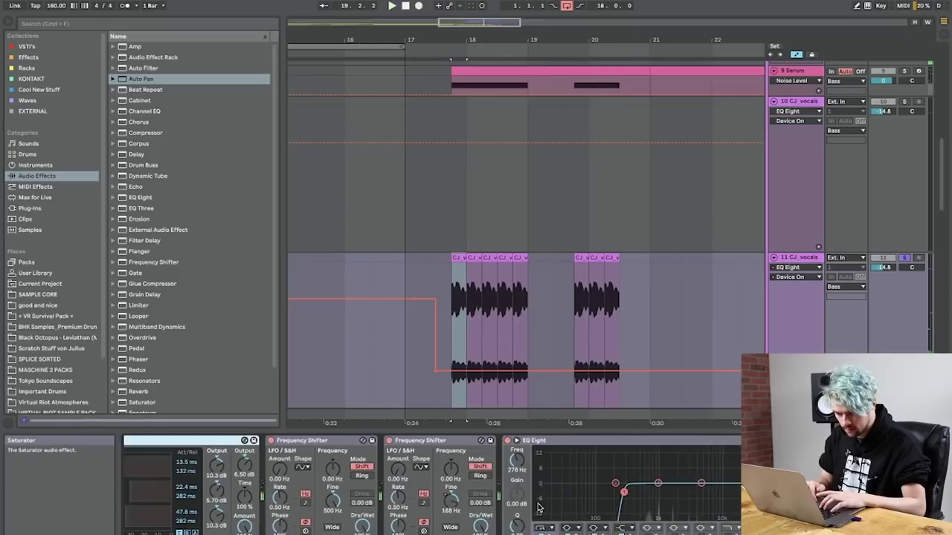
pyautogui.hscroll(5, 581, 508)
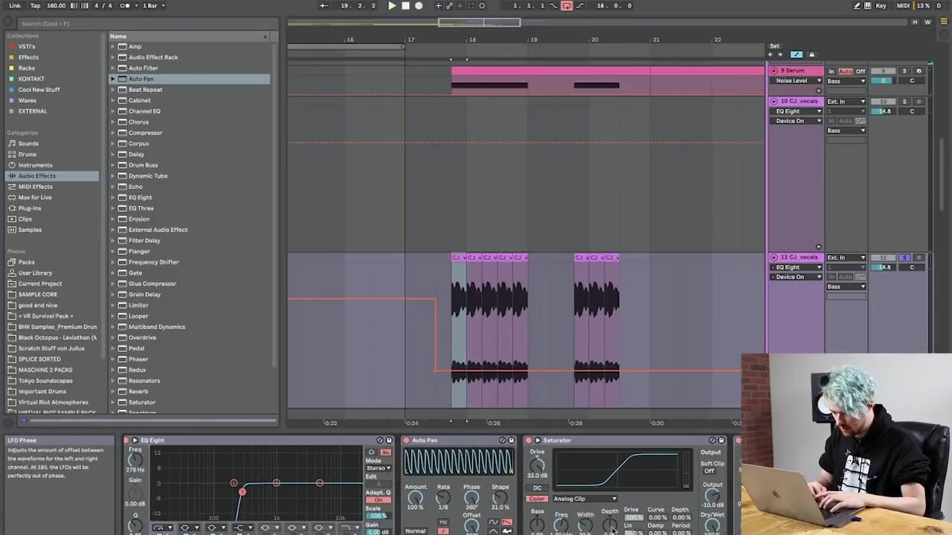
pyautogui.click(616, 510)
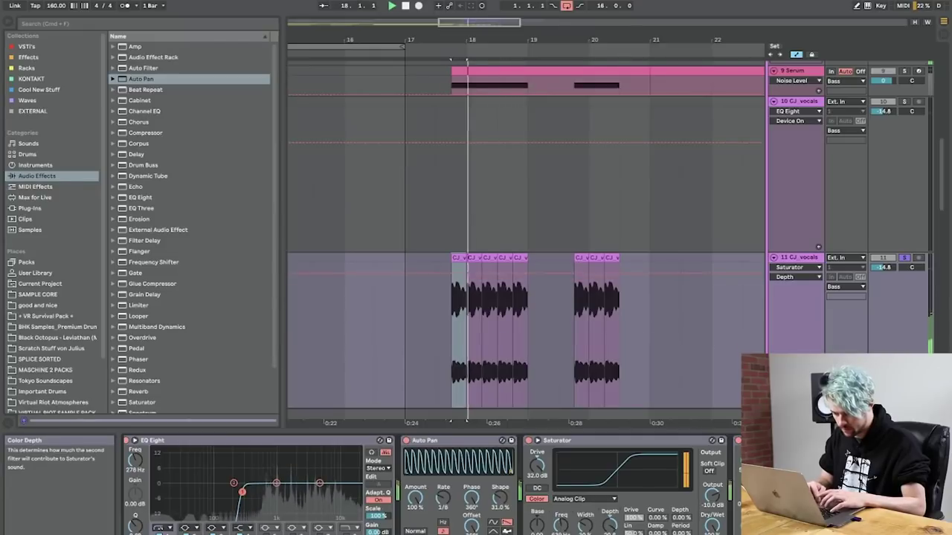
pyautogui.hscroll(5, 633, 464)
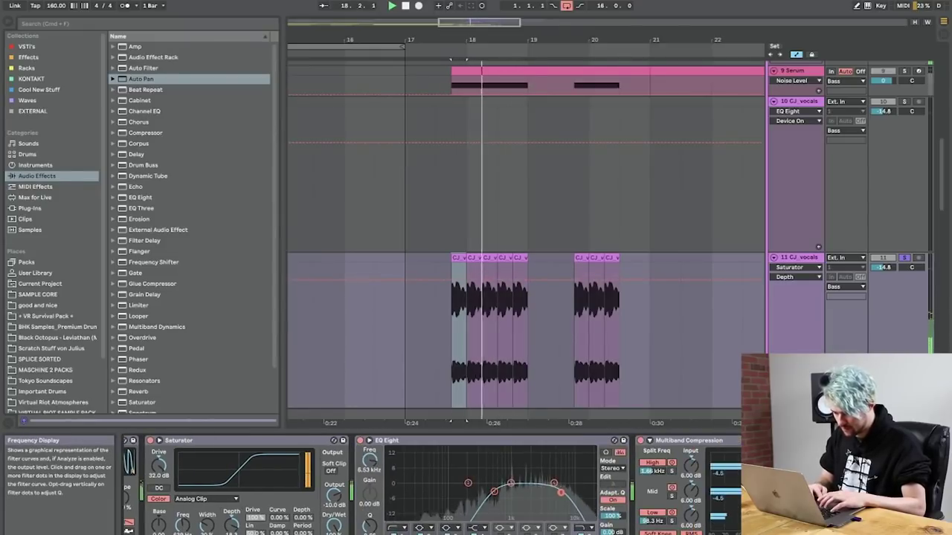
pyautogui.press('space')
# Step: Set the first Frequency Shifter's Fine to 167 Hz, re-enable the overridden Fine automation and play the chops
pyautogui.hscroll(-10, 376, 483)
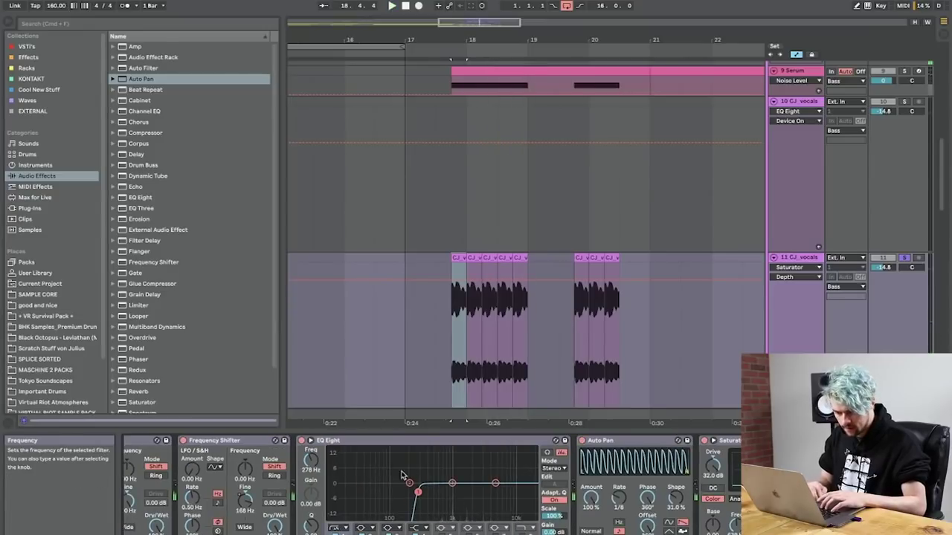
pyautogui.press('space')
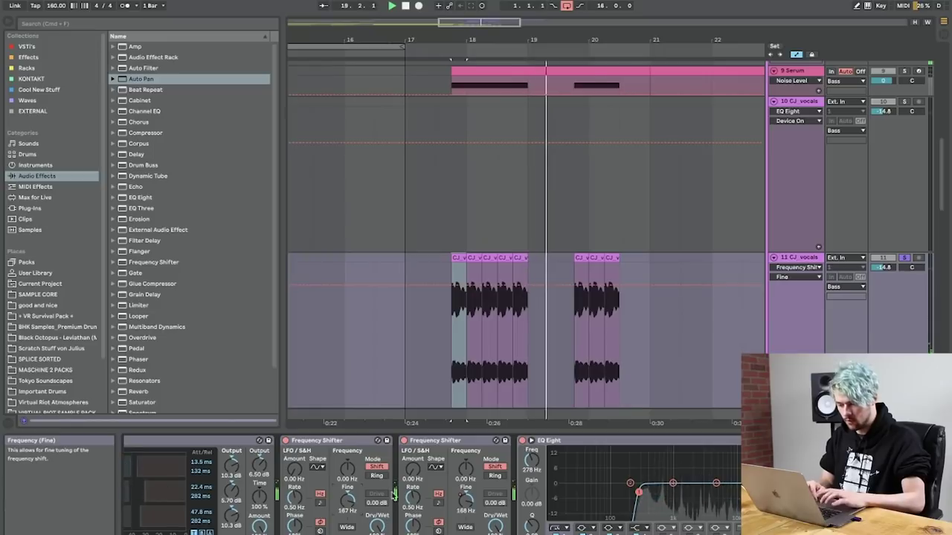
pyautogui.press('F9')
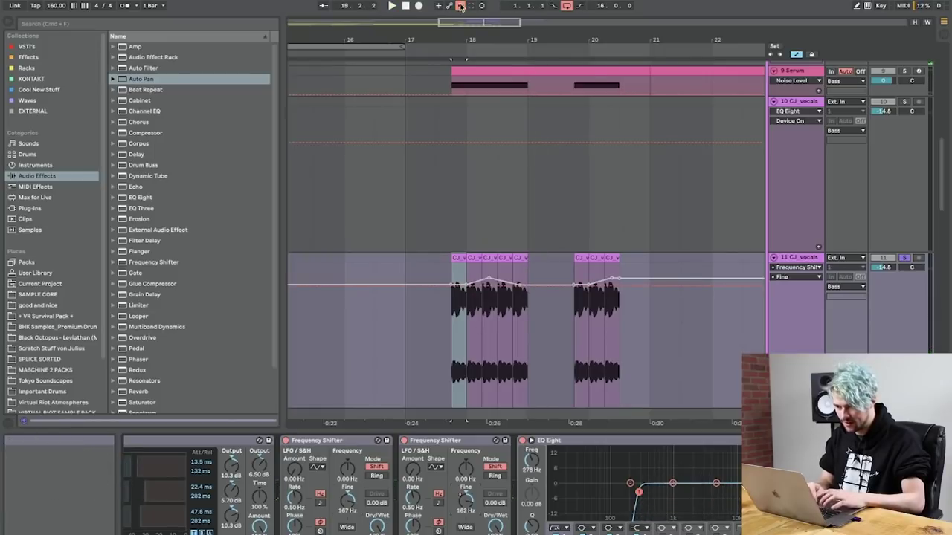
pyautogui.press('space')
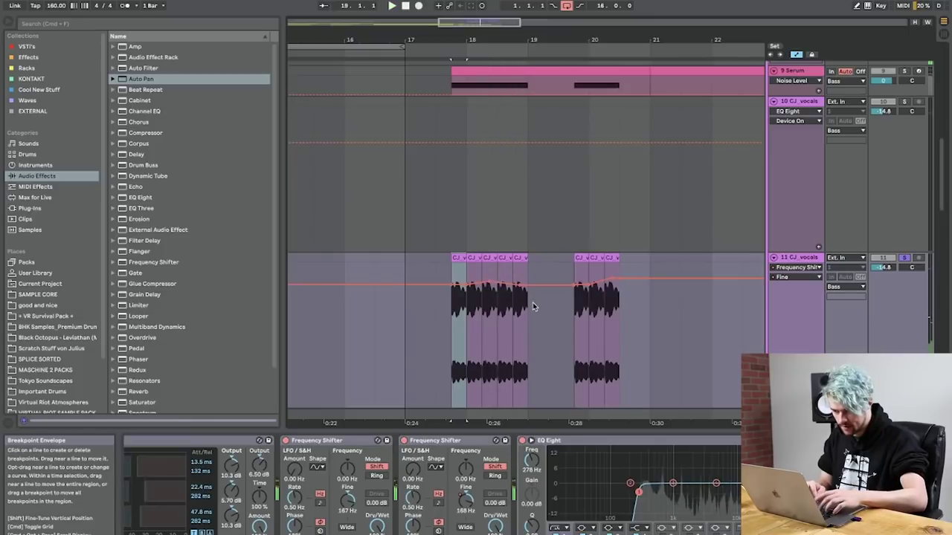
pyautogui.press('space')
# Step: Copy the first chop group's Frequency Shifter Fine automation onto the second group up to bar 21, and adjust the Delay's Dry/Wet
pyautogui.moveTo(450, 319); pyautogui.dragTo(503, 318)
pyautogui.moveTo(518, 318)
pyautogui.mouseDown()
pyautogui.moveTo(448, 321)
pyautogui.moveTo(649, 315)
pyautogui.mouseUp()
pyautogui.press('space')
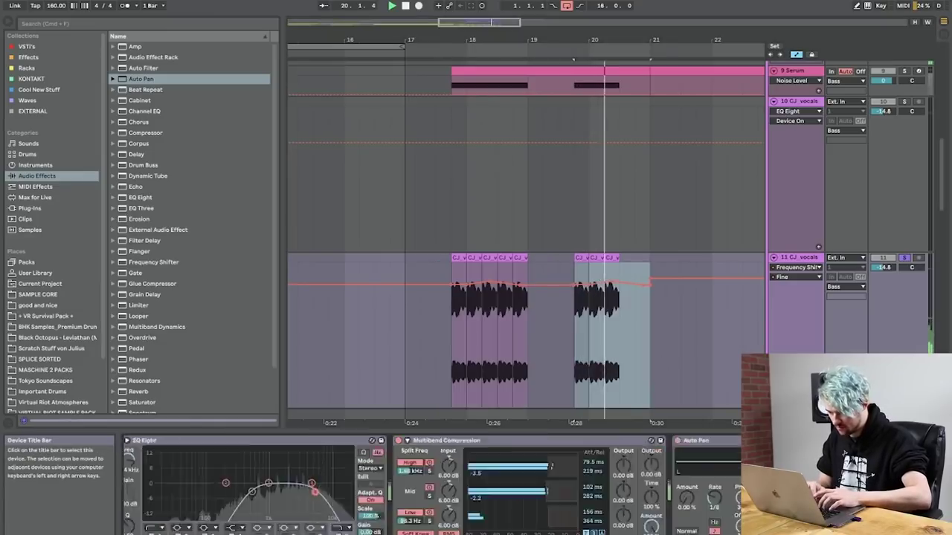
pyautogui.click(585, 525)
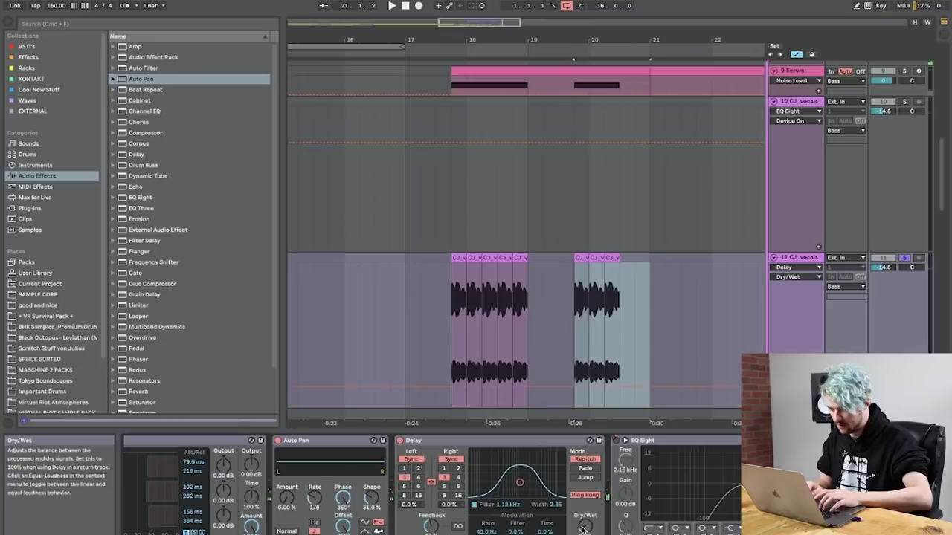
# Step: Unsolo 11 CJ_vocals and set its track volume to -10.0 dB during playback
pyautogui.click(905, 258)
pyautogui.press('space')
pyautogui.moveTo(884, 268); pyautogui.dragTo(884, 256)
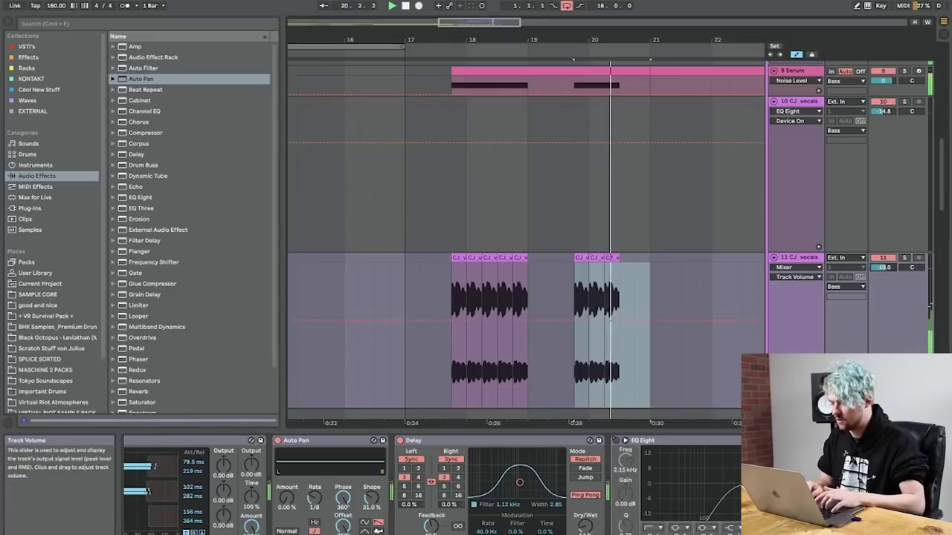
# Step: Play the drop from 17.4.1 with all tracks to check the vocal chops against the bass tracks
pyautogui.click(465, 254)
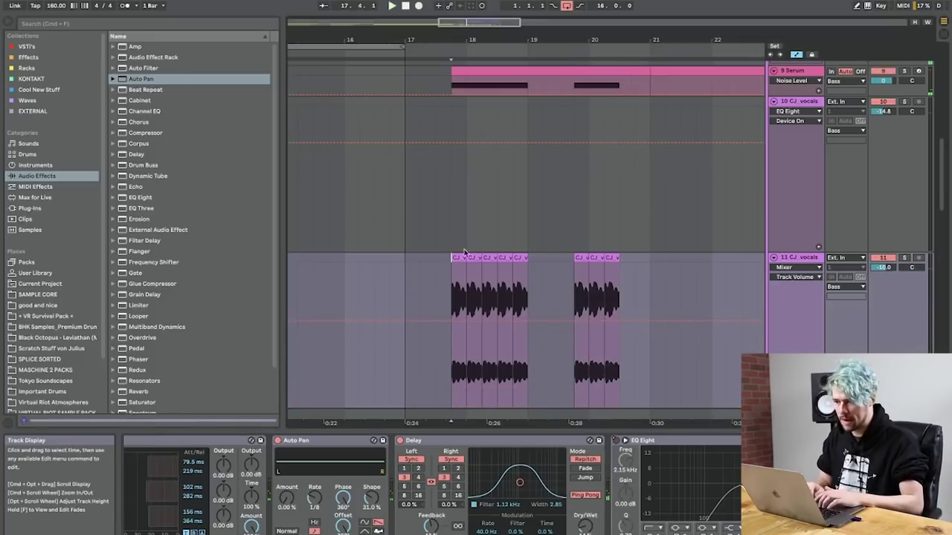
pyautogui.scroll(-15, 509, 252)
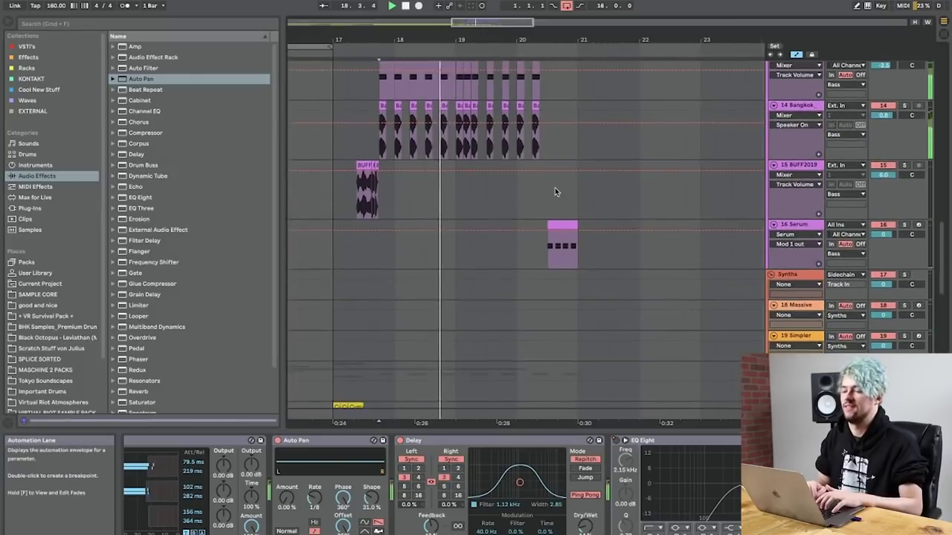
pyautogui.scroll(8, 555, 192)
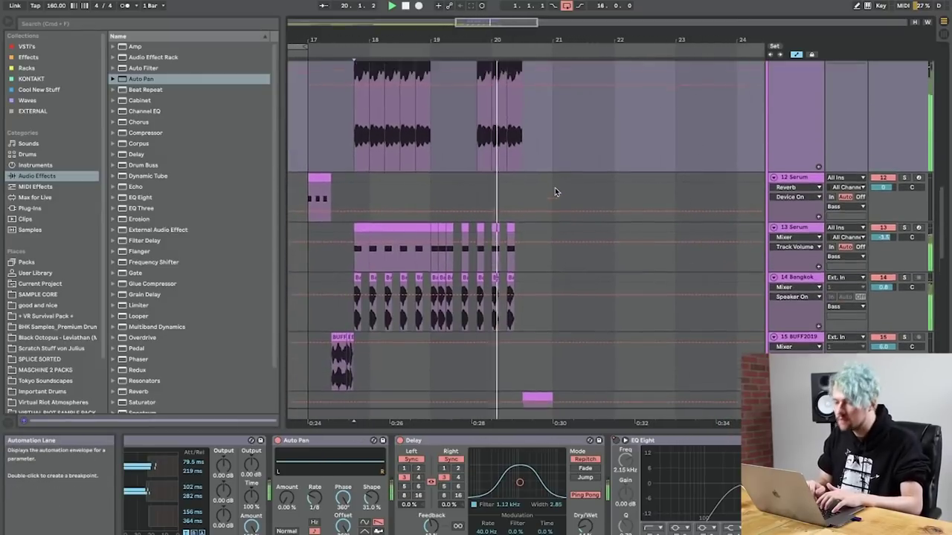
pyautogui.scroll(3, 555, 192)
pyautogui.press('space')
# Step: Load the Schwifty Boy SQ wavetable from Leviathan 2 into oscillator A of the 16 Serum track
pyautogui.scroll(-5, 379, 178)
pyautogui.hscroll(-3, 379, 179)
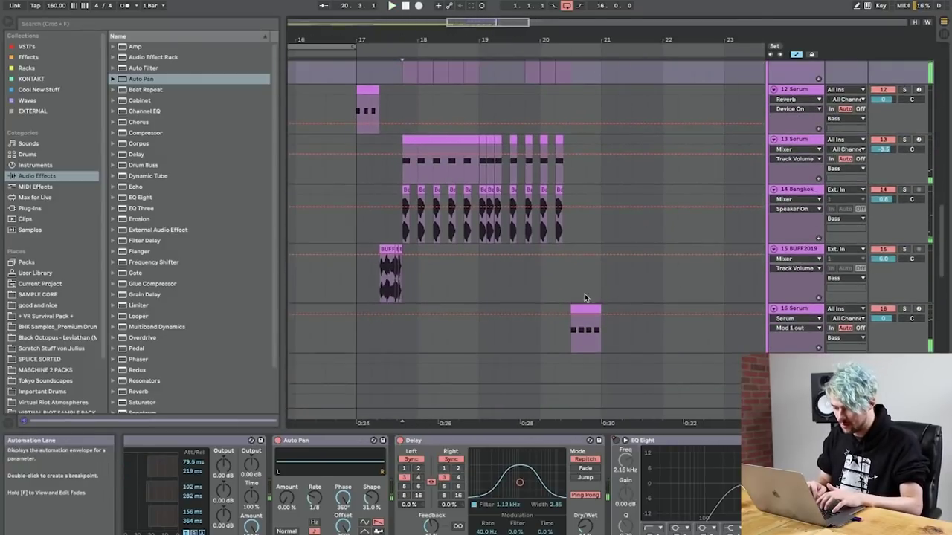
pyautogui.click(585, 309)
pyautogui.press('space')
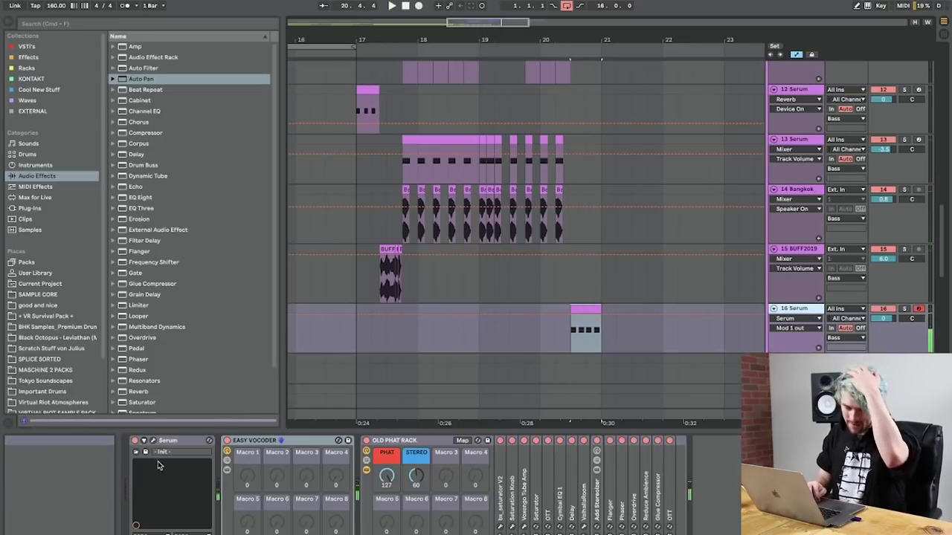
pyautogui.press('super+alt+p')
pyautogui.click(446, 74)
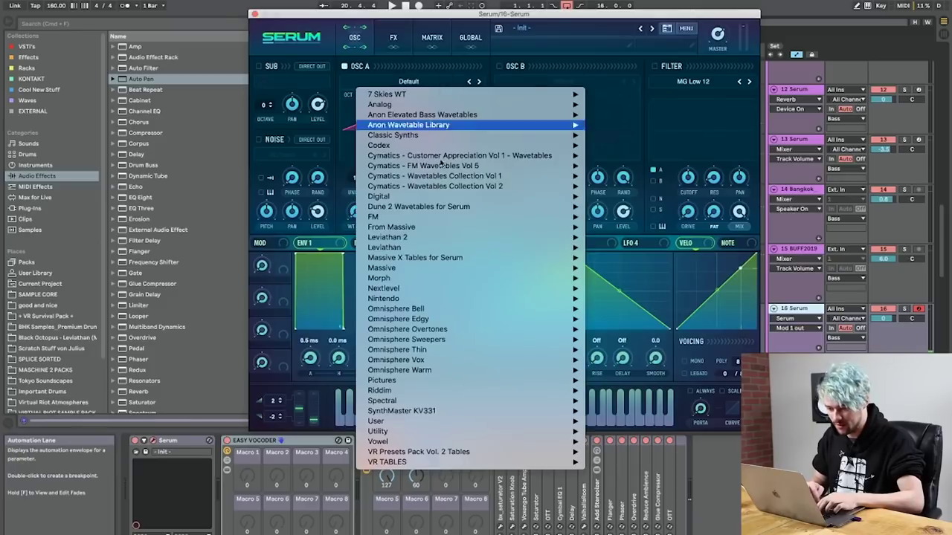
pyautogui.moveTo(445, 235)
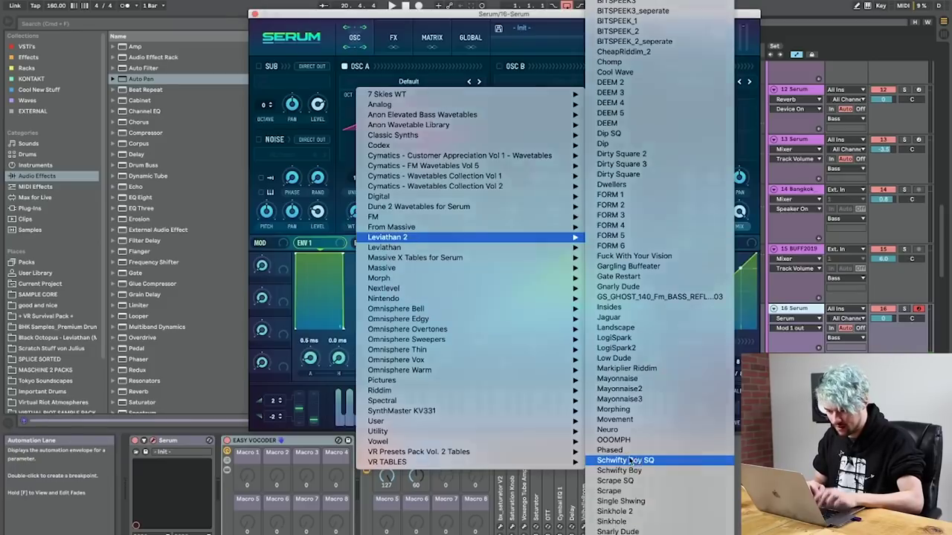
pyautogui.click(625, 460)
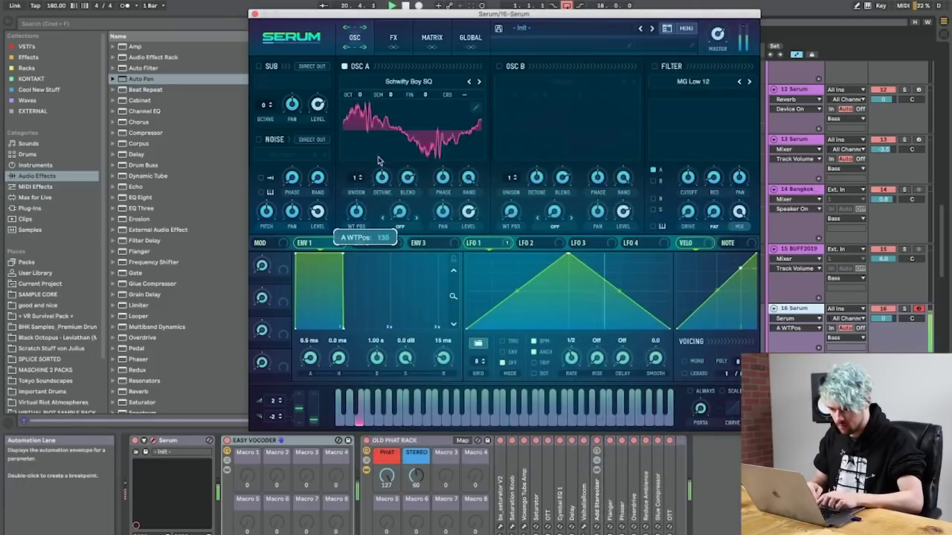
# Step: Set oscillator A's octave to -1 and its wavetable position to 82
pyautogui.moveTo(359, 94); pyautogui.dragTo(360, 102)
pyautogui.press('space')
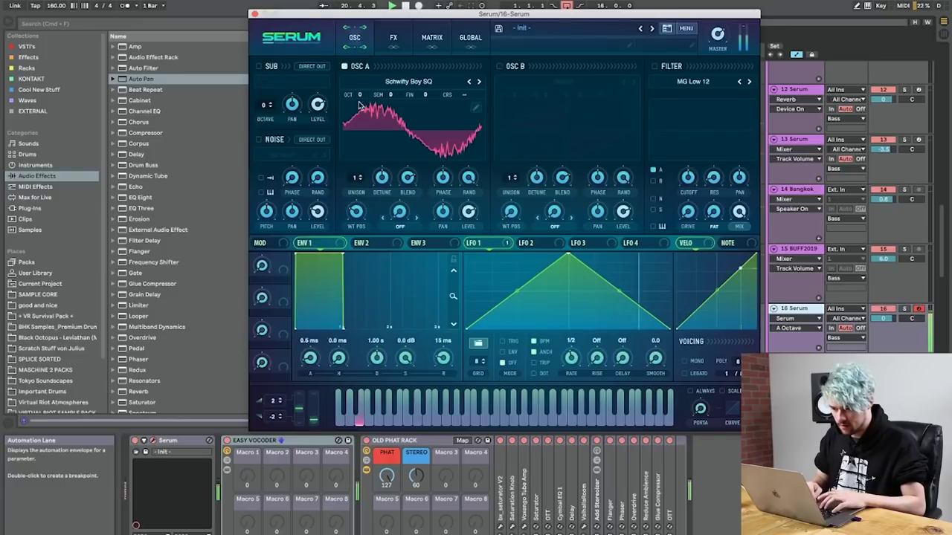
pyautogui.click(358, 215)
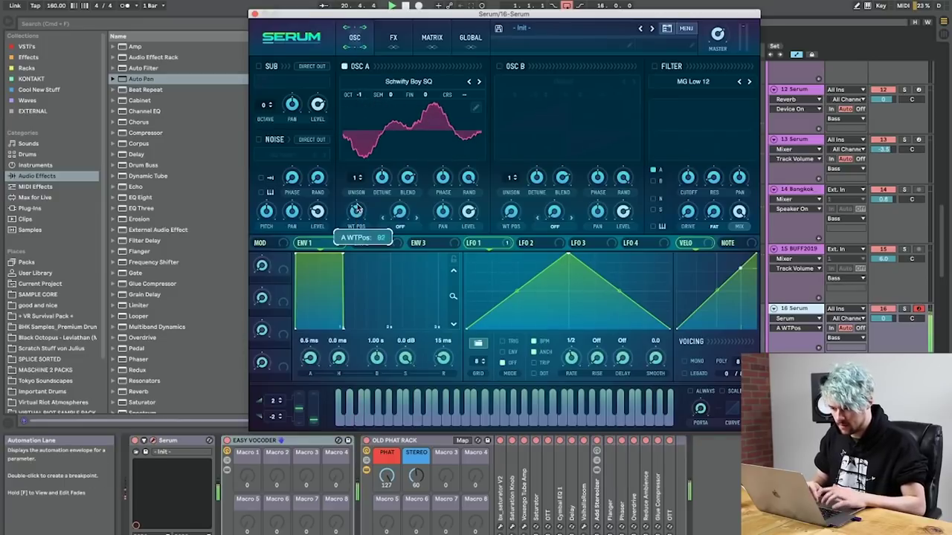
# Step: Modulate oscillator A's wavetable position by 40 with LFO 2, shaped as a rising ramp at rate 1/2
pyautogui.moveTo(540, 245); pyautogui.dragTo(348, 218)
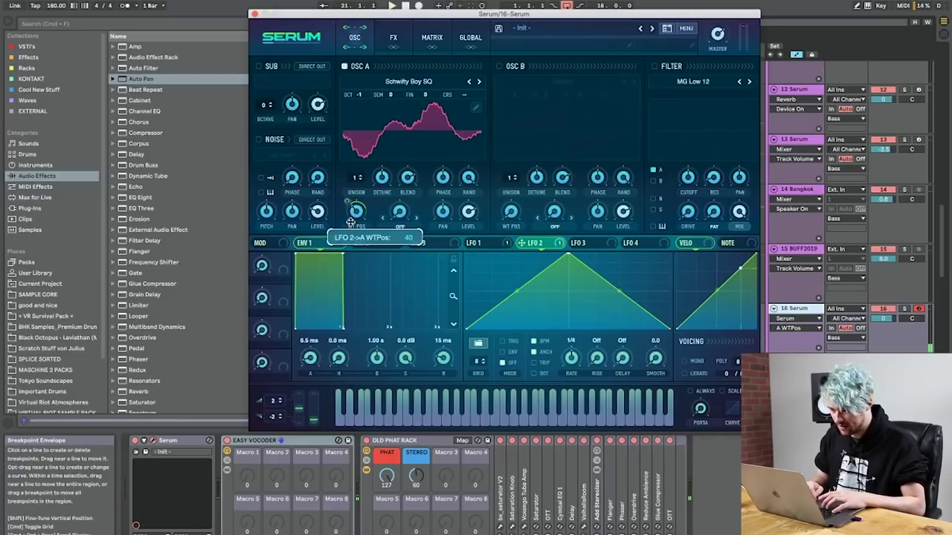
pyautogui.moveTo(569, 254); pyautogui.dragTo(716, 181)
pyautogui.moveTo(570, 358); pyautogui.dragTo(570, 366)
pyautogui.press('space')
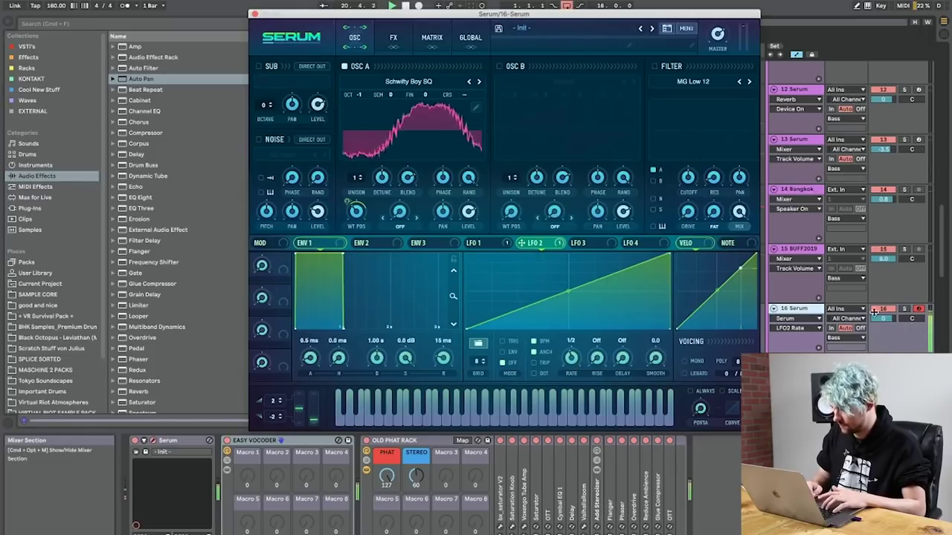
# Step: Solo the 16 Serum track and play its clip to hear the wavetable modulation
pyautogui.click(905, 308)
pyautogui.press('space')
pyautogui.press('space')
pyautogui.click(350, 200)
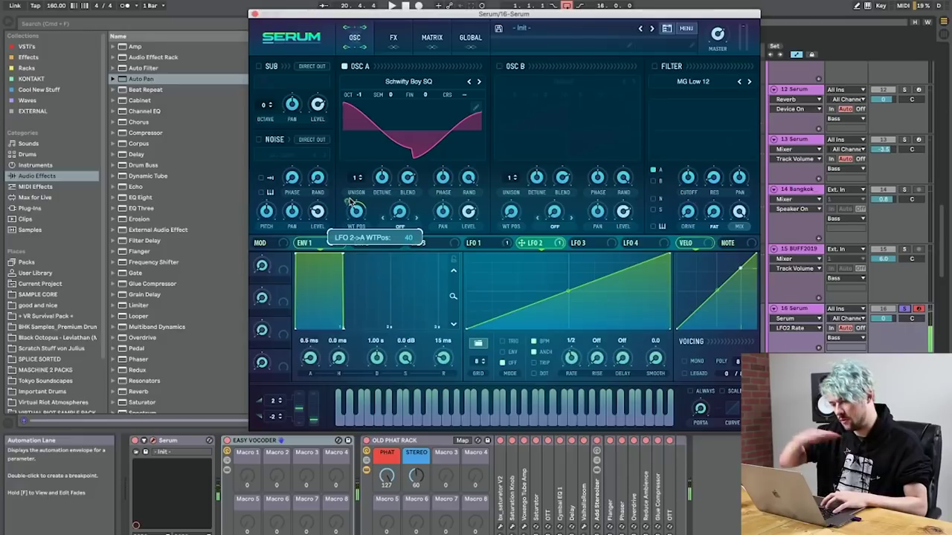
# Step: Enable Serum's sub oscillator with Direct Out while comparing LFO 1 and LFO 2
pyautogui.click(482, 243)
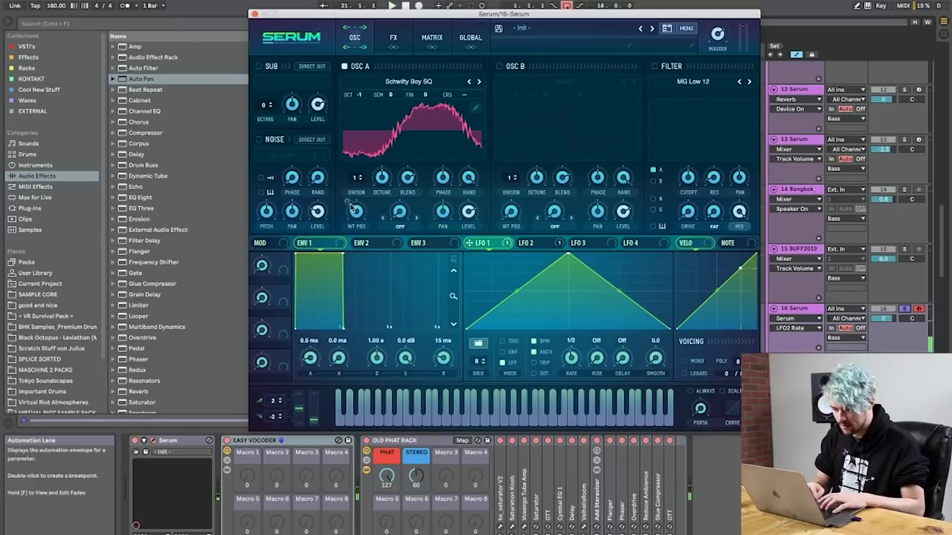
pyautogui.click(530, 243)
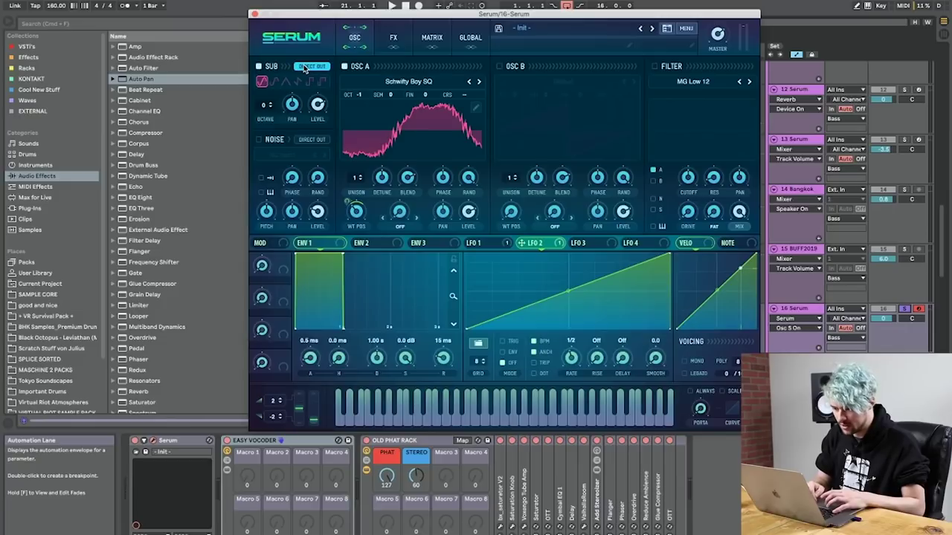
pyautogui.click(477, 244)
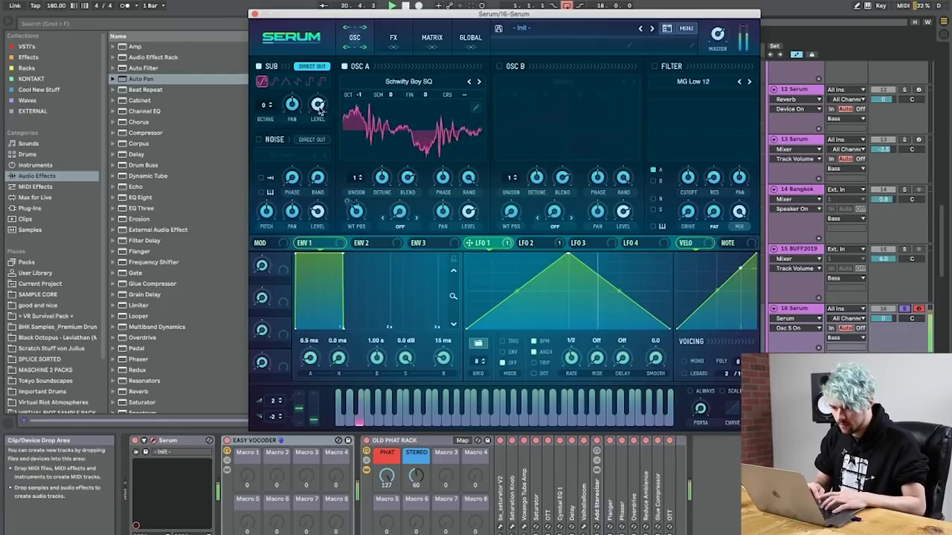
# Step: Enable Serum's Hyper/Dimension effect with Hyper unison at 7 and detune at 24%
pyautogui.click(410, 36)
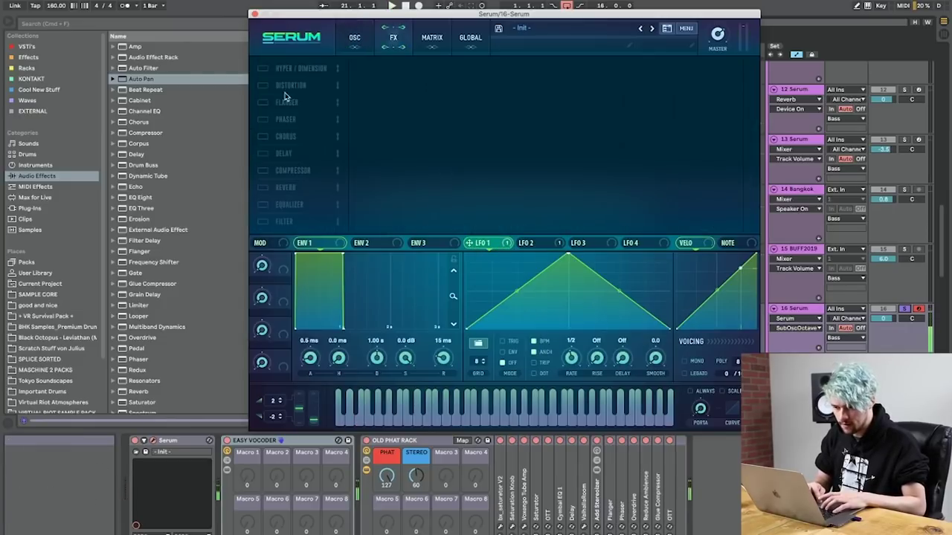
pyautogui.click(263, 68)
pyautogui.moveTo(529, 75); pyautogui.dragTo(530, 67)
pyautogui.click(459, 73)
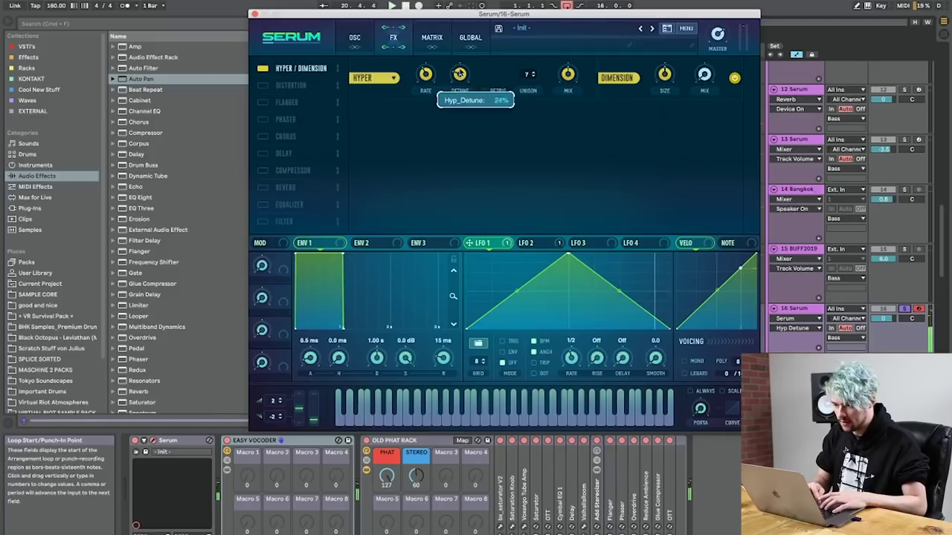
# Step: Reduce Serum's Hyper mix and enable the compressor in multiband mode, listening to the clip
pyautogui.click(567, 82)
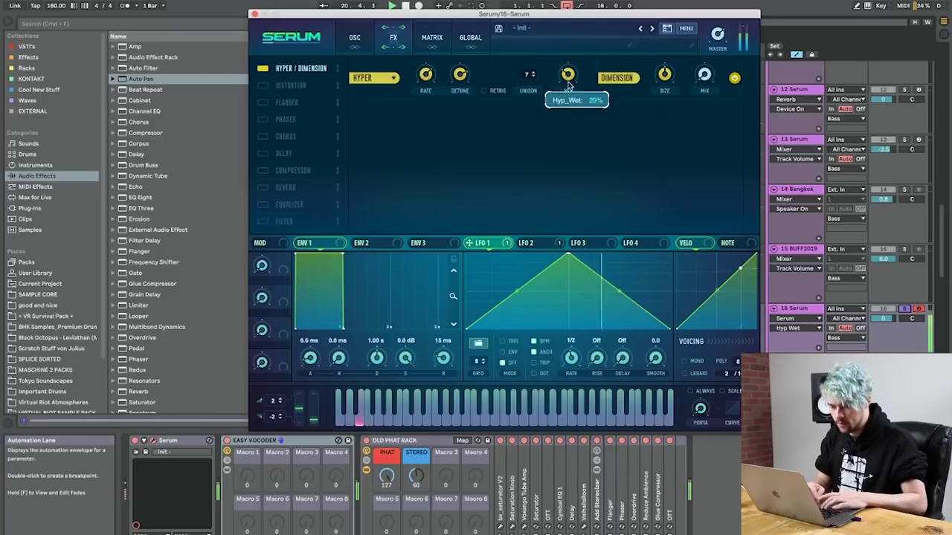
pyautogui.click(262, 171)
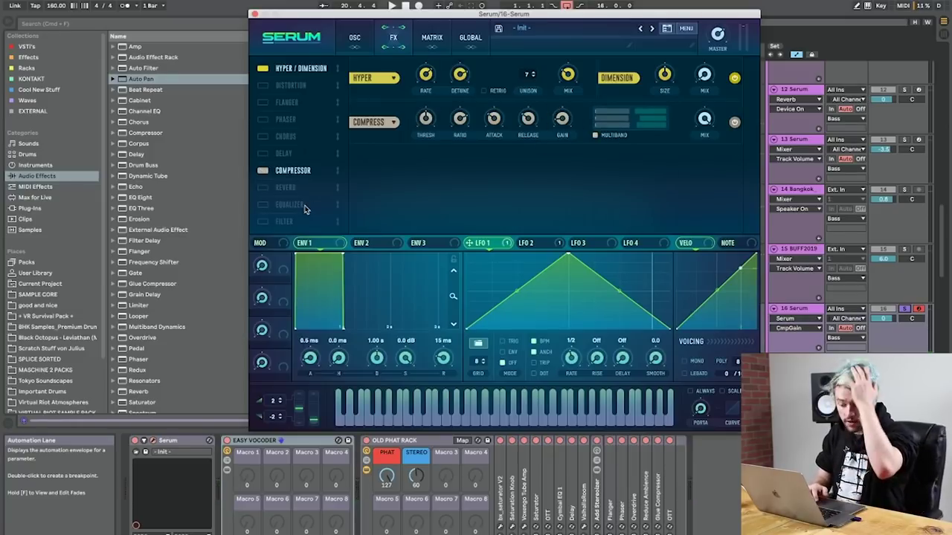
pyautogui.press('space')
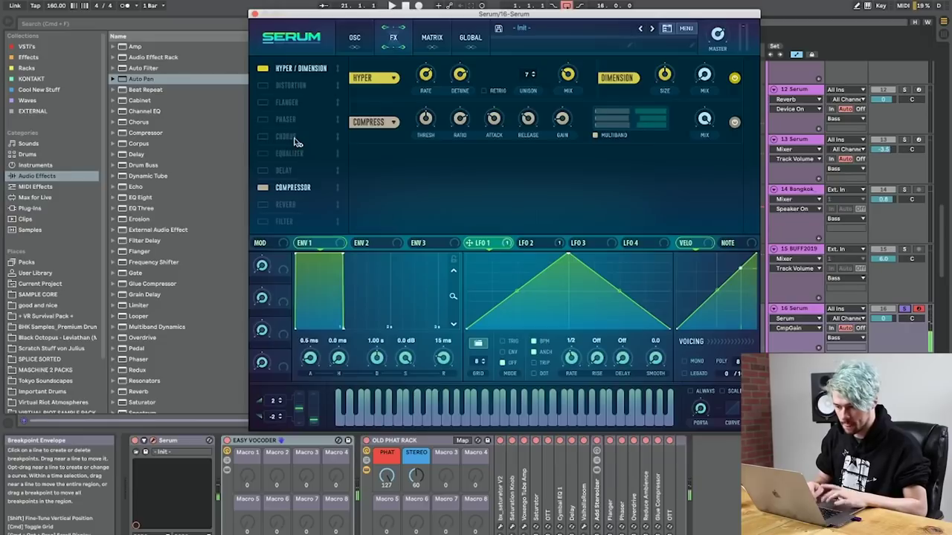
# Step: Show oscillator A's wavetable in 3D and set its warp mode to FM (from B)
pyautogui.click(357, 36)
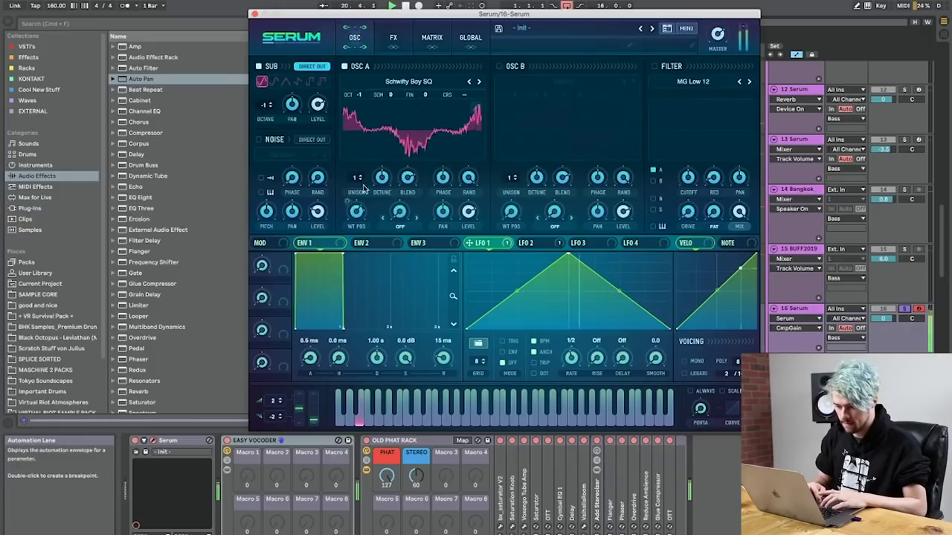
pyautogui.click(416, 150)
pyautogui.click(405, 228)
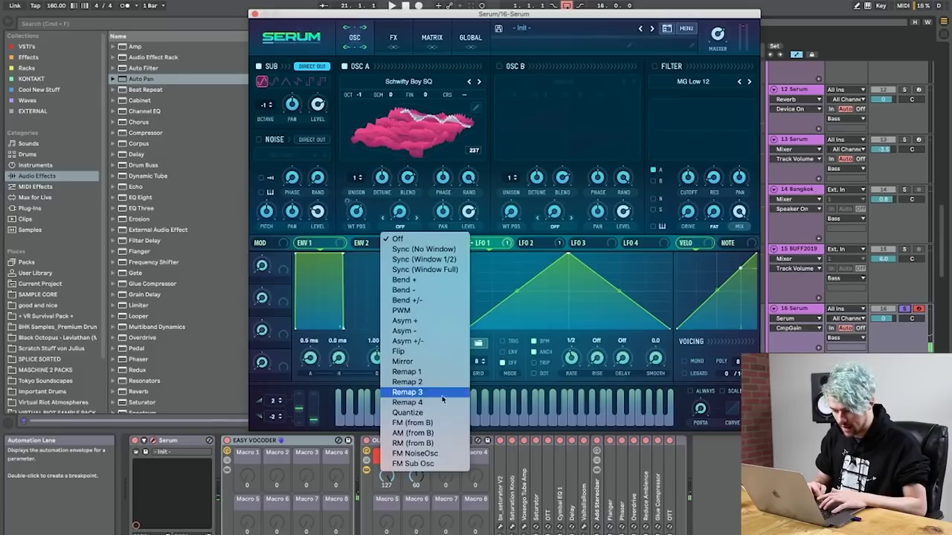
pyautogui.click(482, 297)
# Step: Try LFO 3 at rate 1/4 on oscillator A's level, remove that modulation and assign LFO 3 to oscillator A's warp instead
pyautogui.click(530, 244)
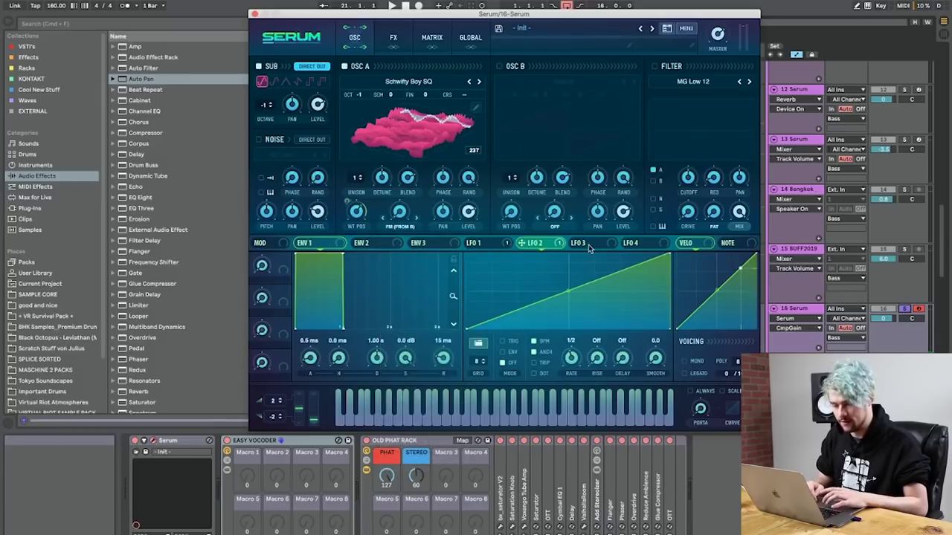
pyautogui.click(586, 244)
pyautogui.moveTo(485, 236); pyautogui.dragTo(471, 215)
pyautogui.press('space')
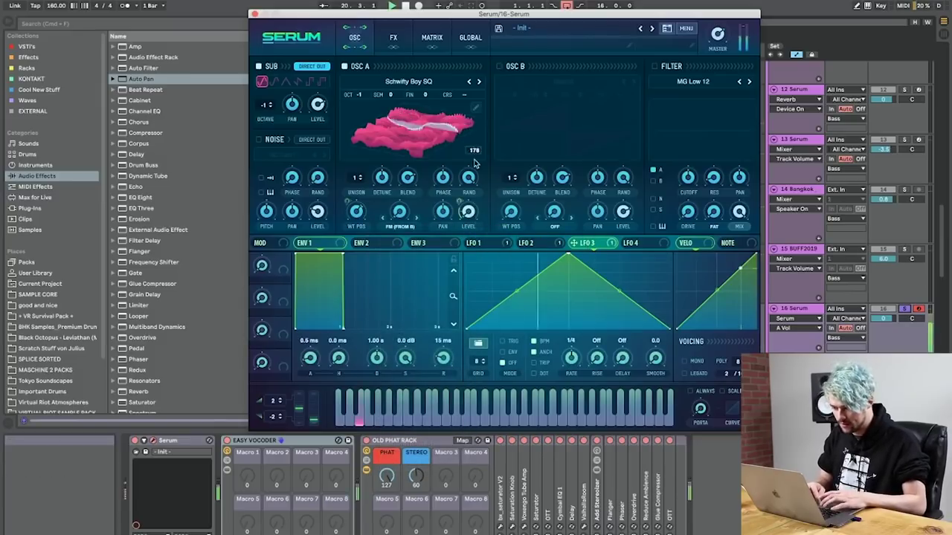
pyautogui.rightClick(462, 215)
pyautogui.click(516, 257)
pyautogui.moveTo(575, 243)
pyautogui.mouseDown()
pyautogui.moveTo(360, 222)
pyautogui.moveTo(398, 213)
pyautogui.mouseUp()
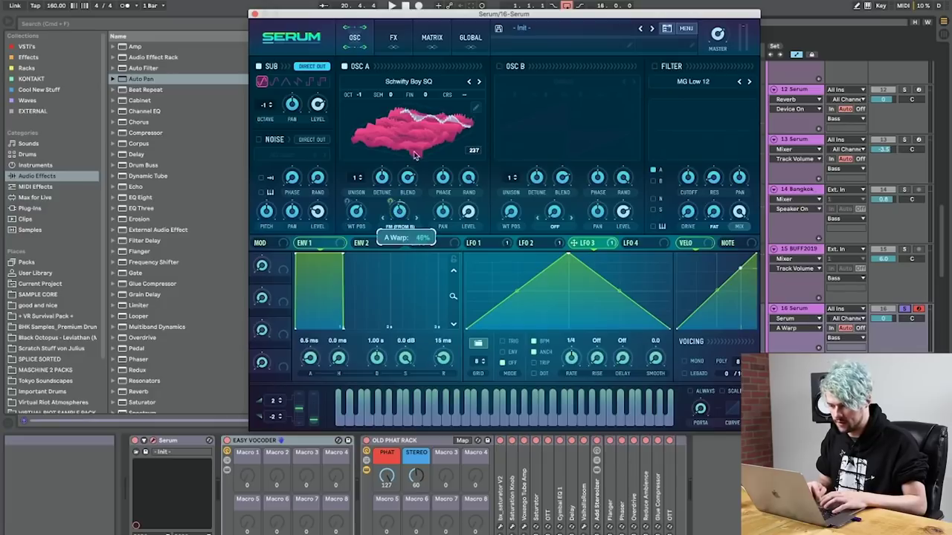
# Step: Enable oscillator B as the FM source with its octave at +2, adjusting the oscillator levels
pyautogui.click(498, 67)
pyautogui.moveTo(621, 179); pyautogui.dragTo(622, 290)
pyautogui.moveTo(464, 183); pyautogui.dragTo(483, 328)
pyautogui.moveTo(517, 96); pyautogui.dragTo(516, 71)
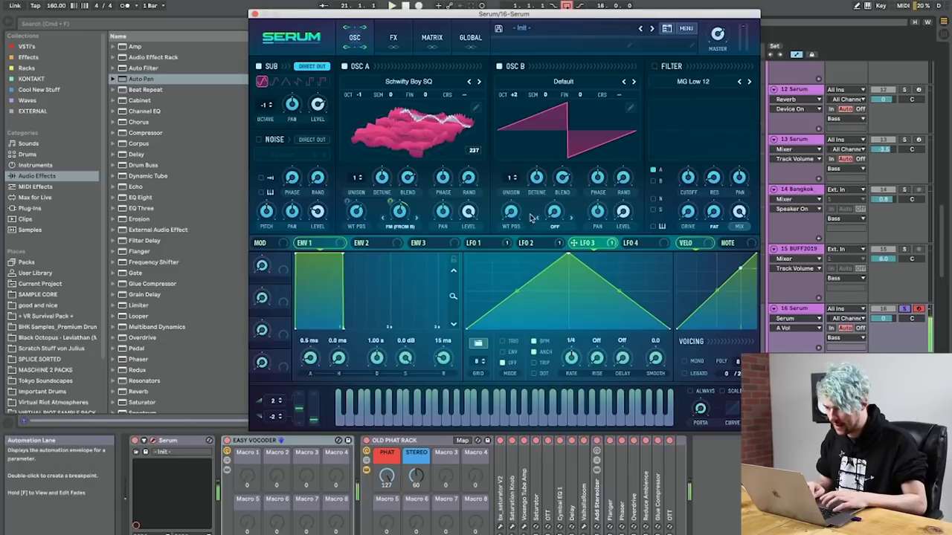
# Step: Enable an HP 12 filter with LFO 3 modulating its cutoff, and adjust the filter resonance and oscillator A's warp modulation
pyautogui.click(684, 82)
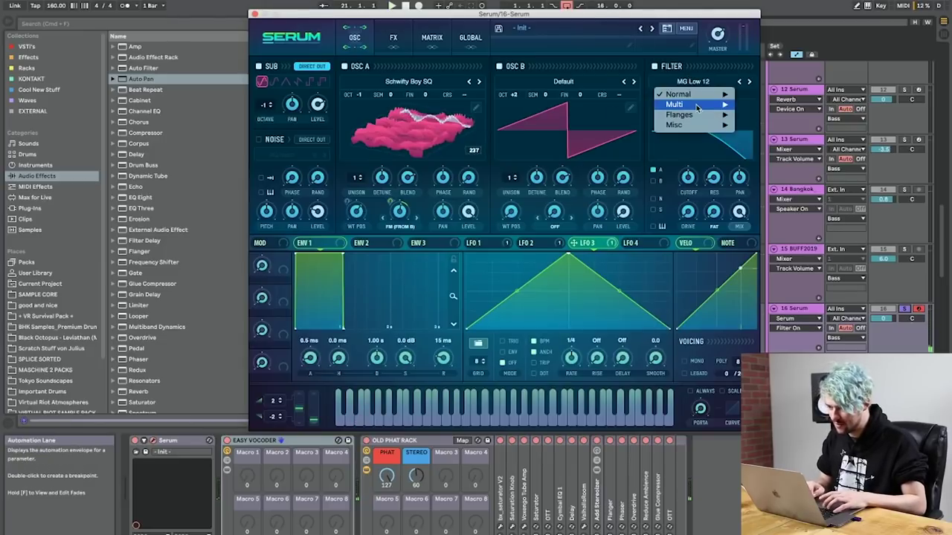
pyautogui.moveTo(697, 106)
pyautogui.click(754, 165)
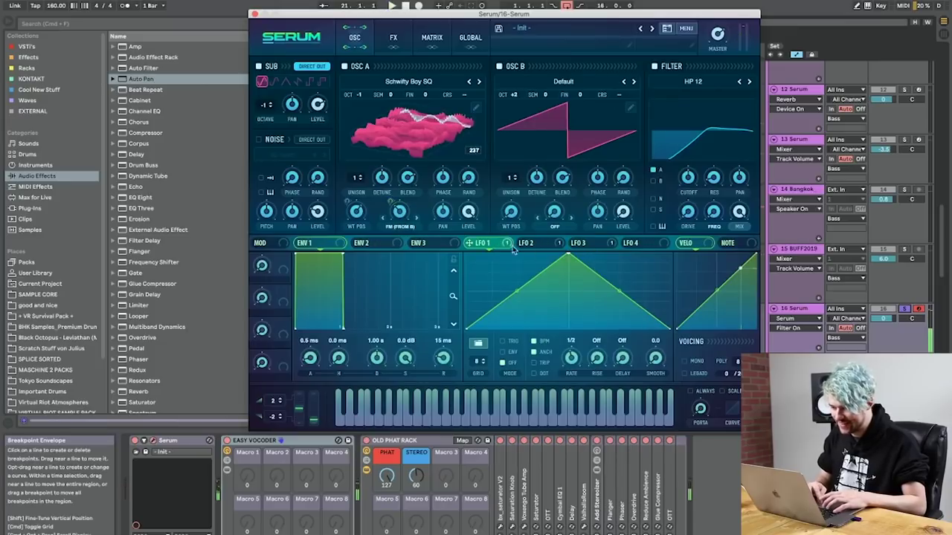
pyautogui.moveTo(708, 199); pyautogui.dragTo(500, 253)
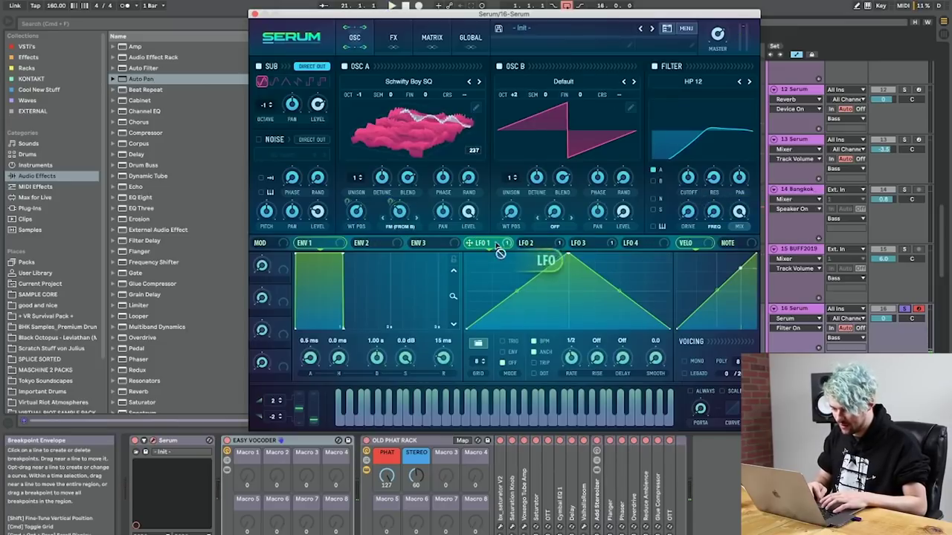
pyautogui.moveTo(711, 192); pyautogui.dragTo(712, 182)
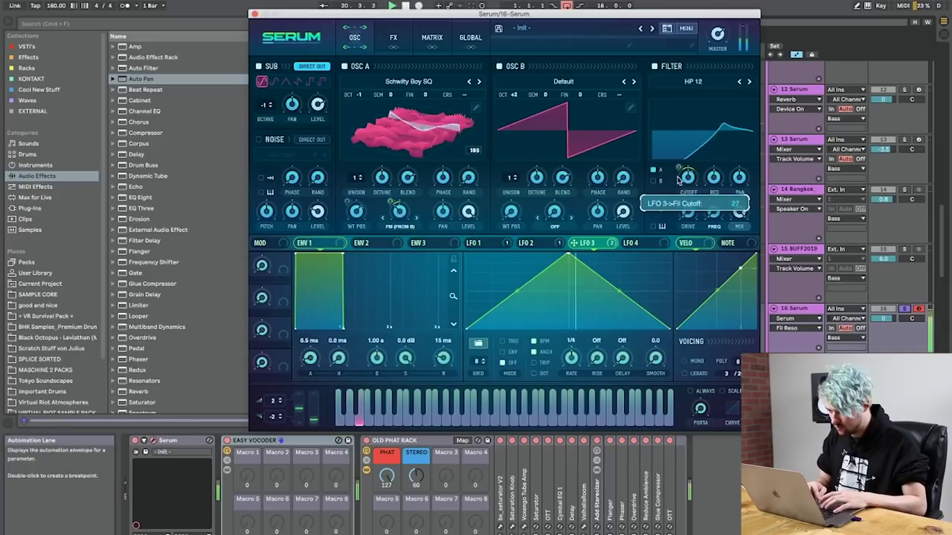
pyautogui.moveTo(390, 202); pyautogui.dragTo(391, 211)
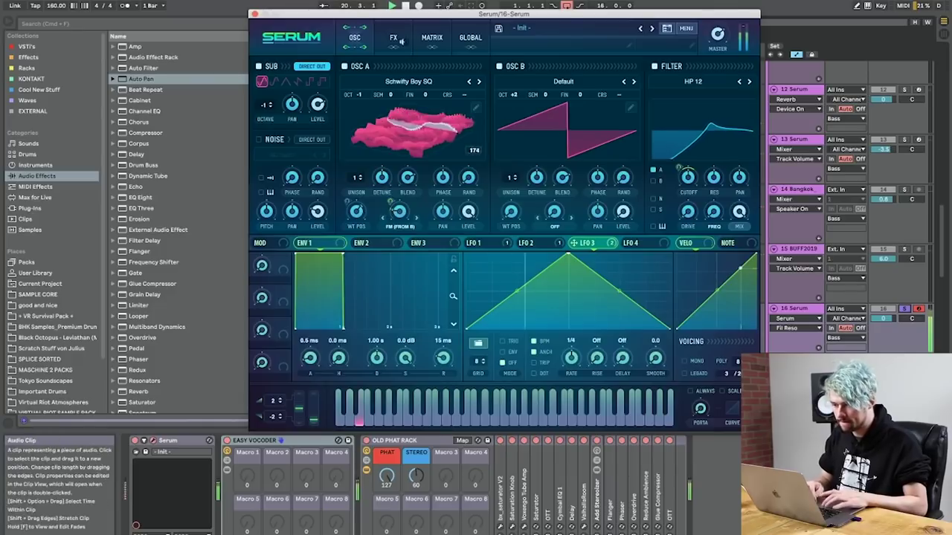
# Step: Enable Serum's Chorus effect with its filter at 436 Hz, adjust its delay and close the Serum window
pyautogui.click(393, 37)
pyautogui.click(264, 136)
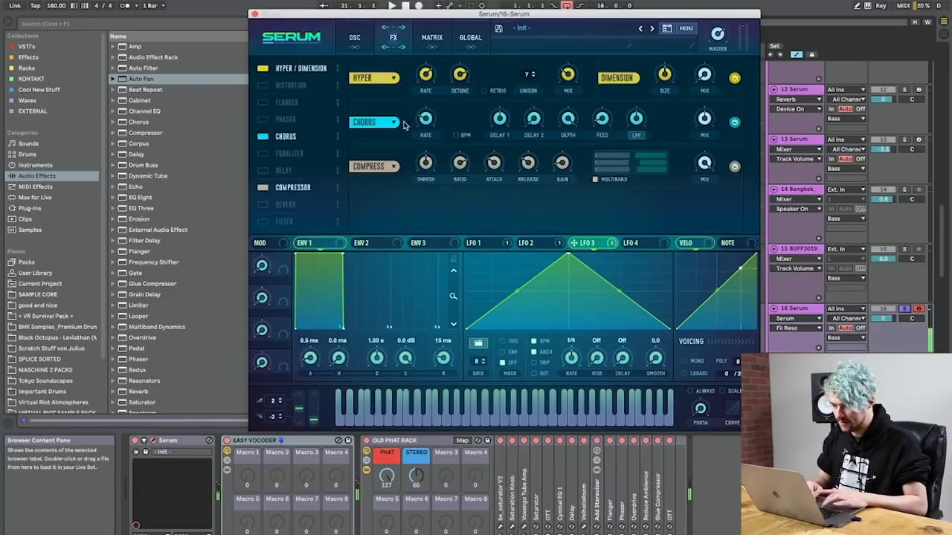
pyautogui.click(640, 128)
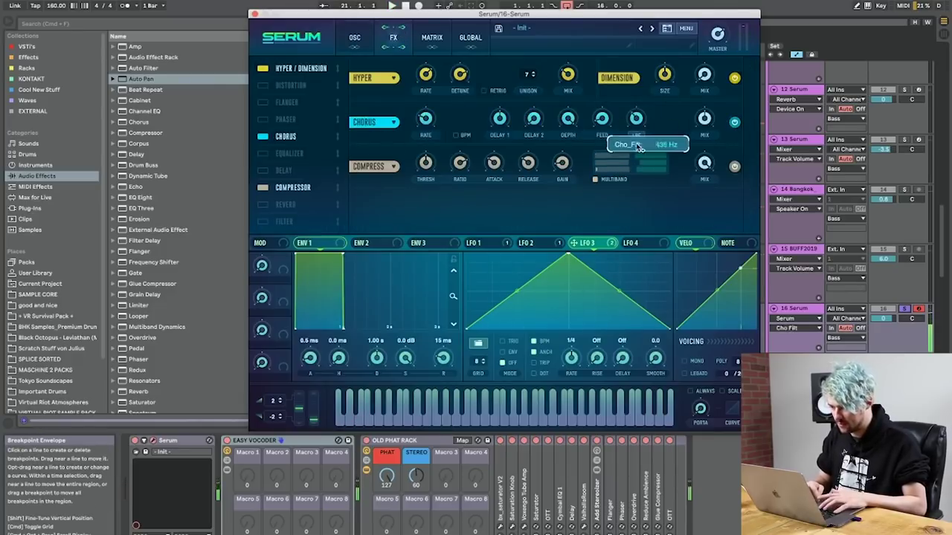
pyautogui.click(494, 111)
pyautogui.click(355, 38)
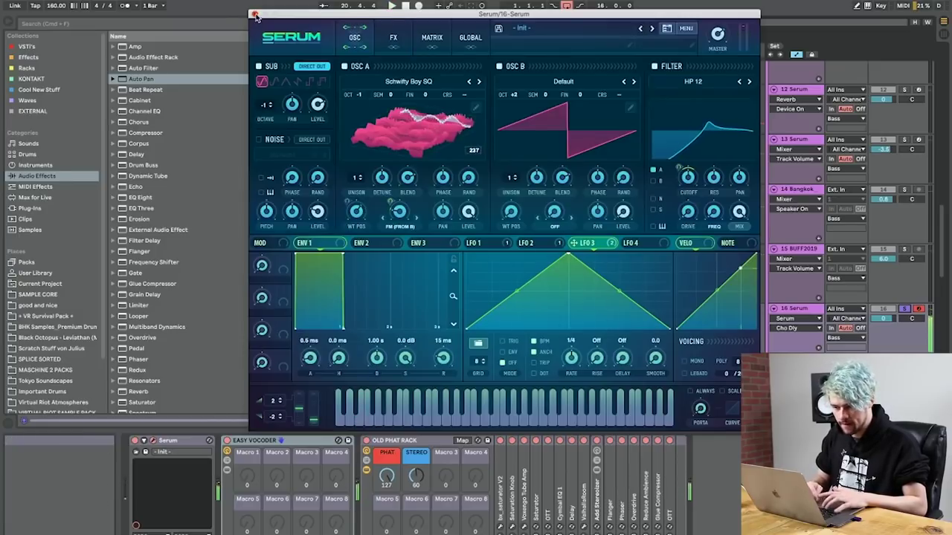
pyautogui.click(255, 14)
# Step: Find Disperser in the Cool New Stuff collection and insert it directly after Serum on the 16 Serum track
pyautogui.click(25, 57)
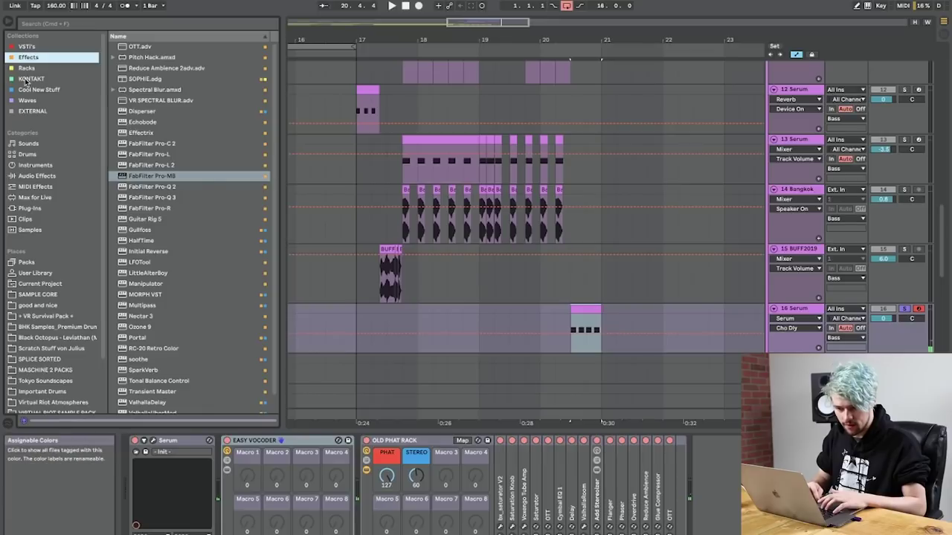
pyautogui.click(38, 177)
pyautogui.click(65, 81)
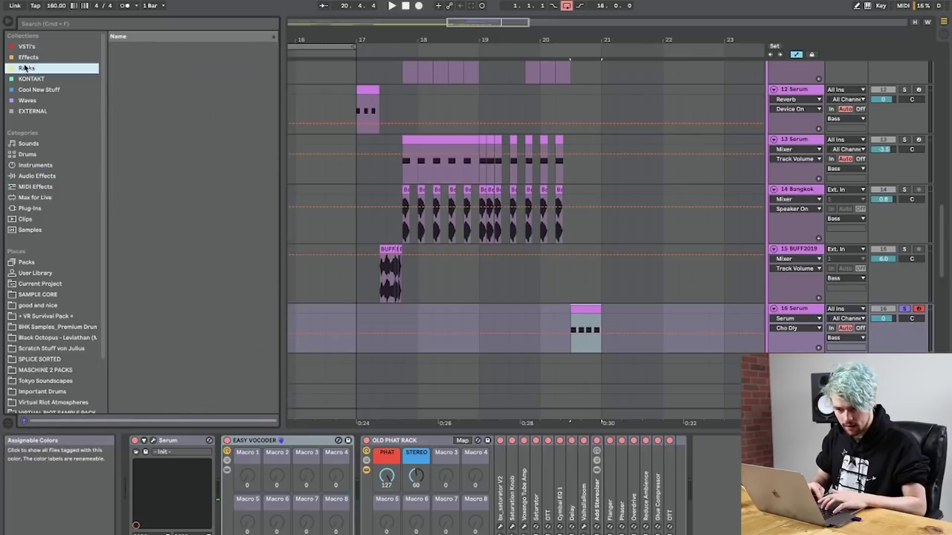
pyautogui.click(31, 89)
pyautogui.scroll(1, 150, 101)
pyautogui.click(150, 122)
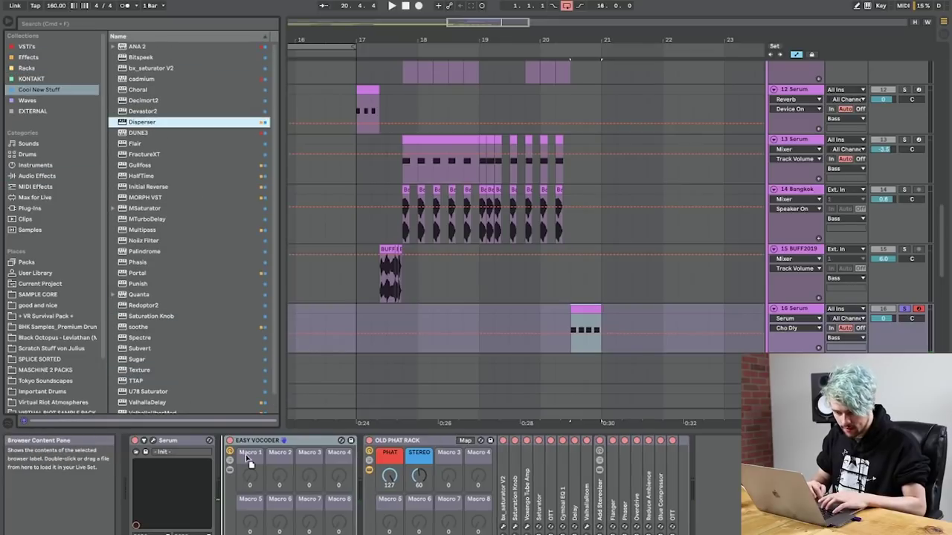
pyautogui.press('Return')
# Step: Raise Disperser's frequency to about 1.91 kHz while the clip plays, and close its window
pyautogui.press('space')
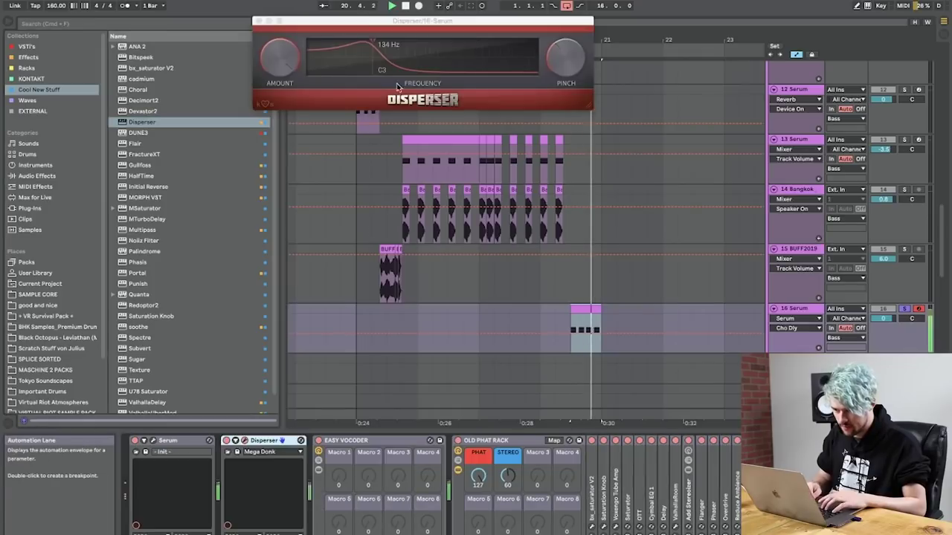
pyautogui.moveTo(418, 60); pyautogui.dragTo(482, 58)
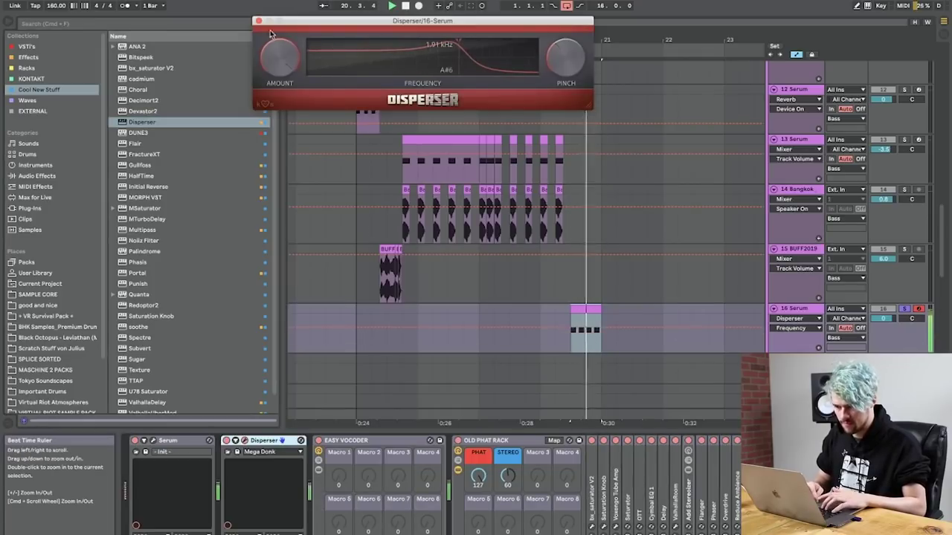
pyautogui.click(259, 21)
# Step: Browse the Effects collection, glance over the Serum patch and open the Racks collection
pyautogui.click(28, 57)
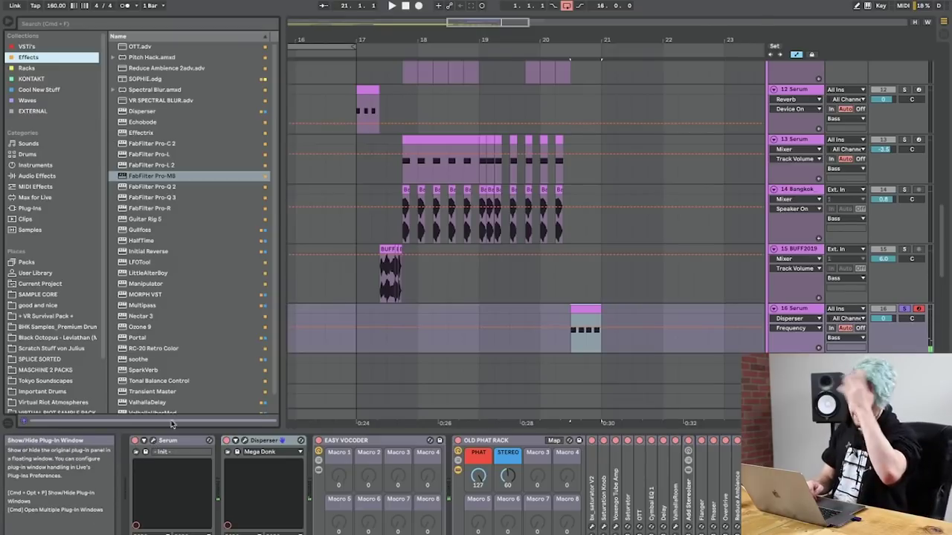
pyautogui.click(145, 451)
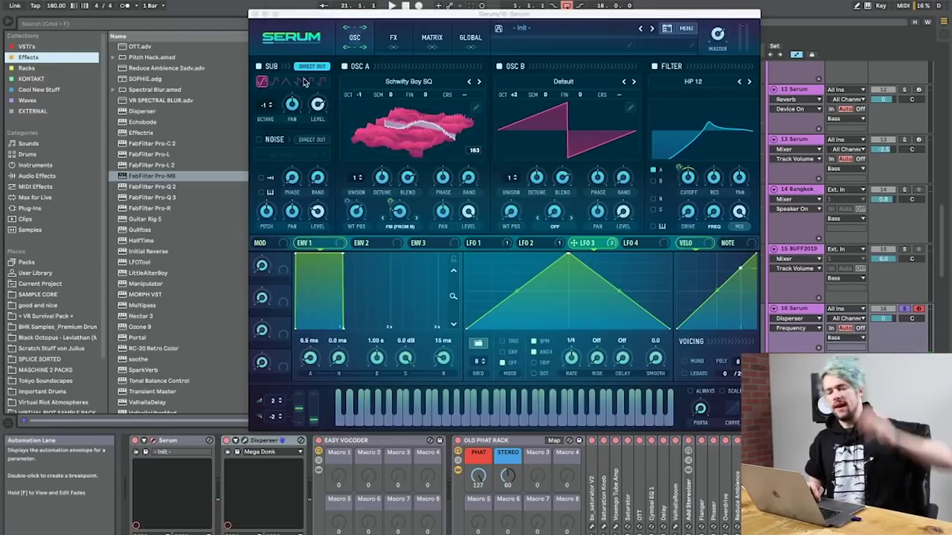
pyautogui.click(255, 14)
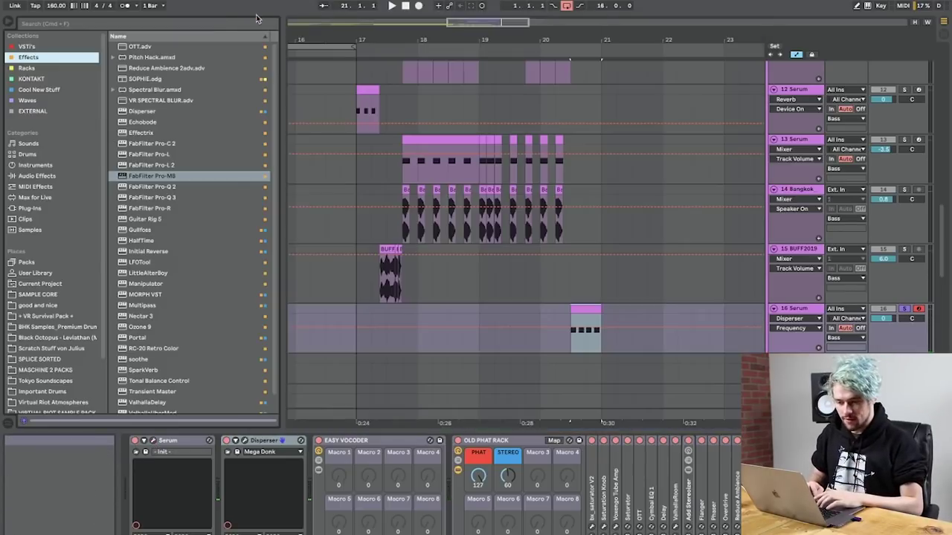
pyautogui.click(15, 67)
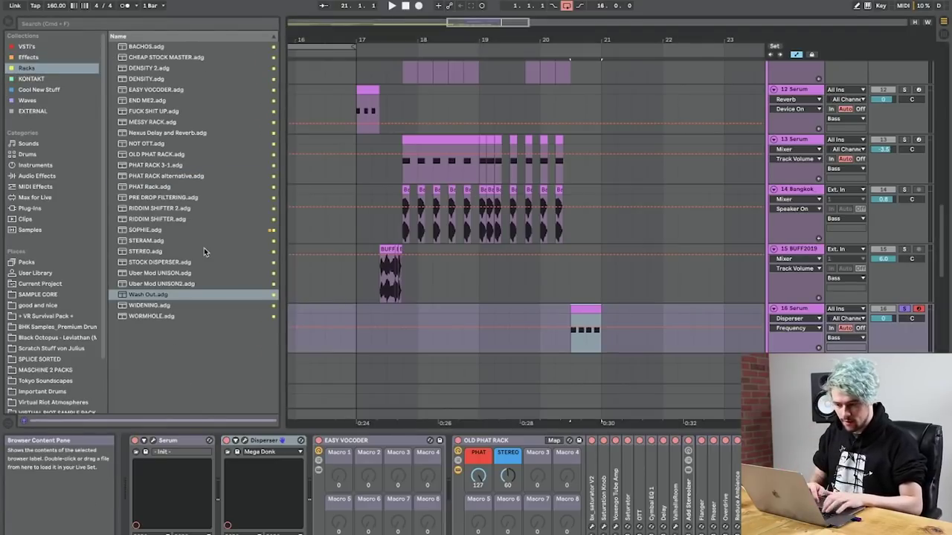
# Step: Save the Live Set as "cymatics ting" in the cry some more Project folder
pyautogui.press('super+s')
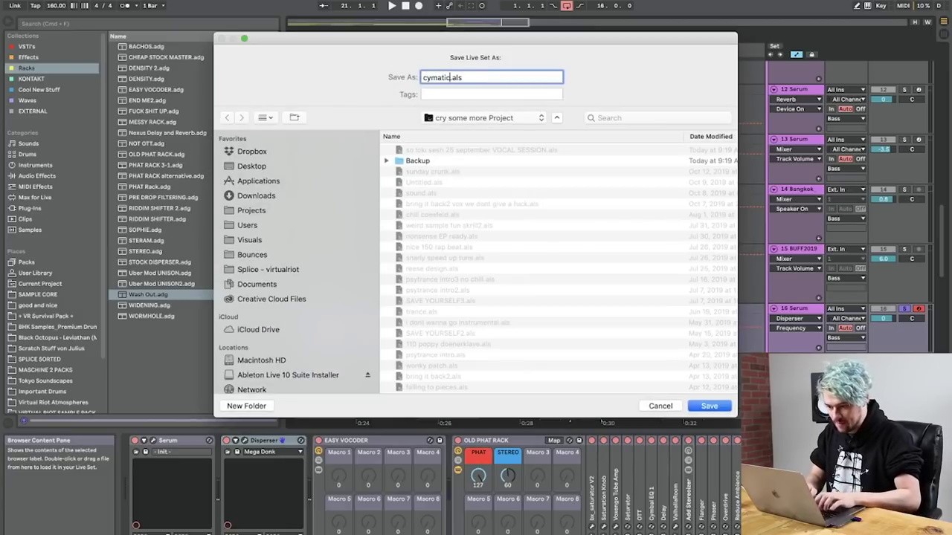
pyautogui.write('cymatics ting')
pyautogui.press('Return')
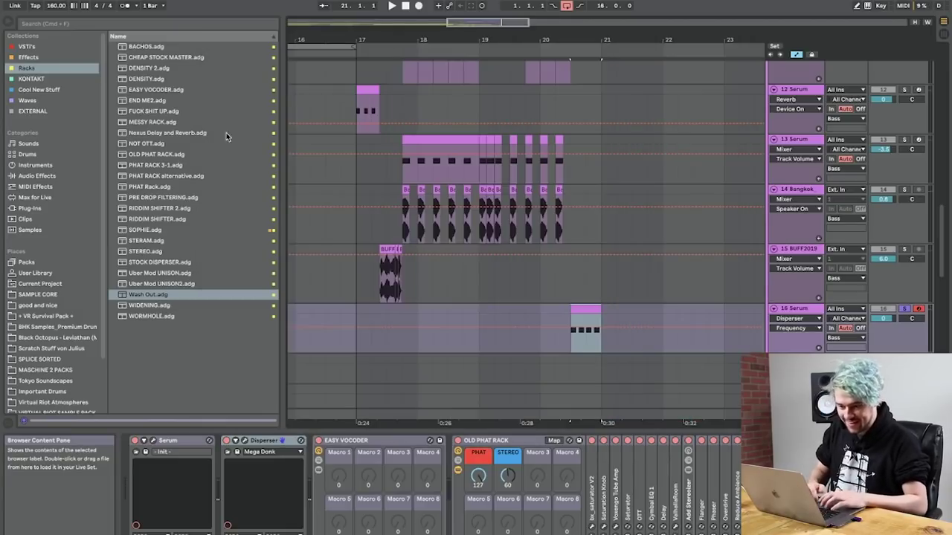
# Step: Load the RIDDIM SHIFTER 2 rack after Disperser and close its two Ozone 9 Imager windows
pyautogui.click(156, 111)
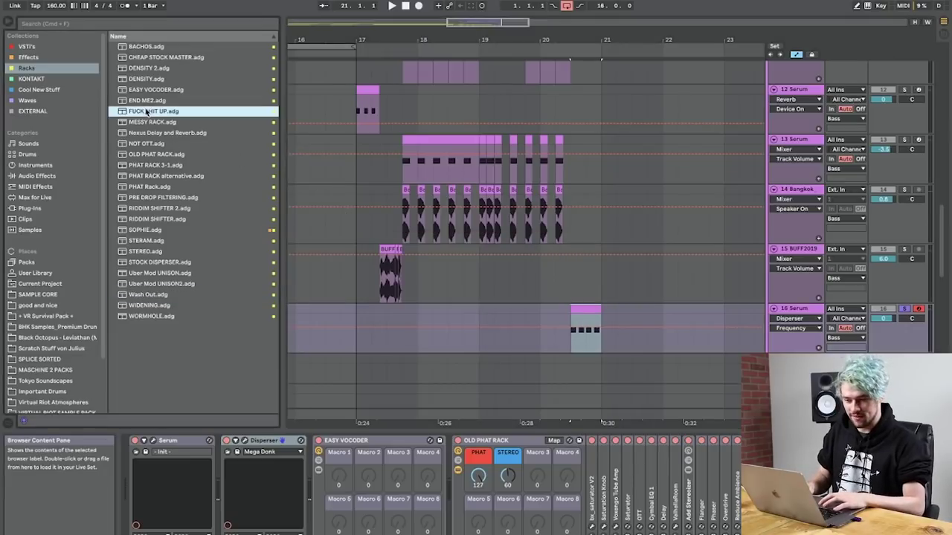
pyautogui.click(153, 133)
pyautogui.click(165, 220)
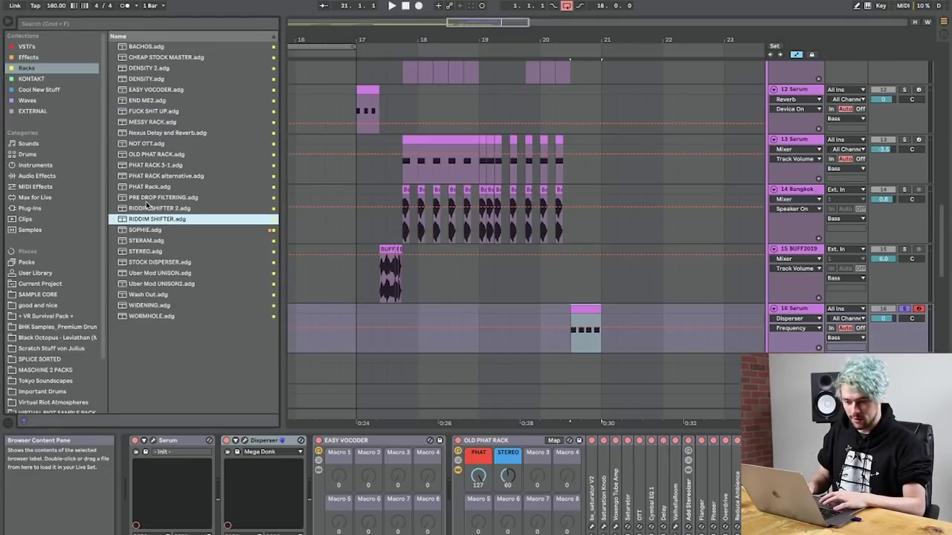
pyautogui.click(147, 209)
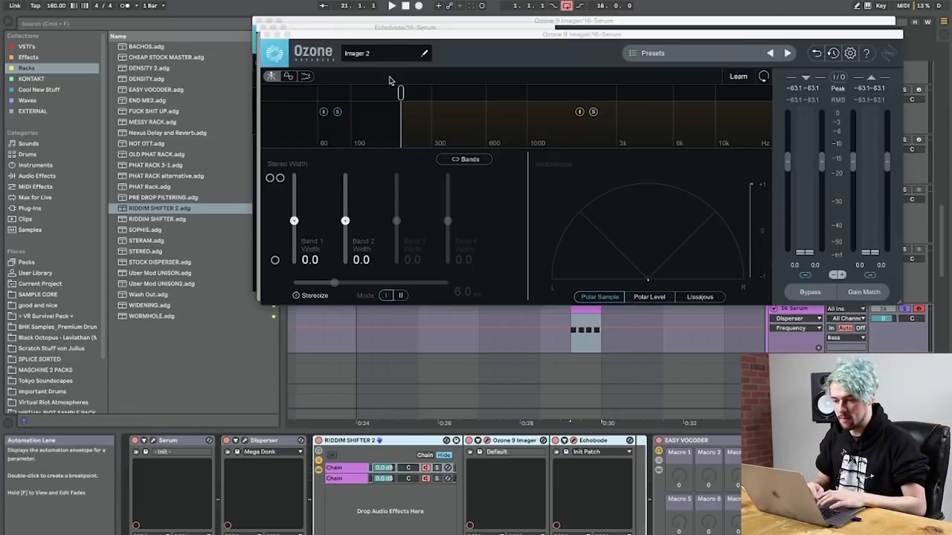
pyautogui.click(266, 35)
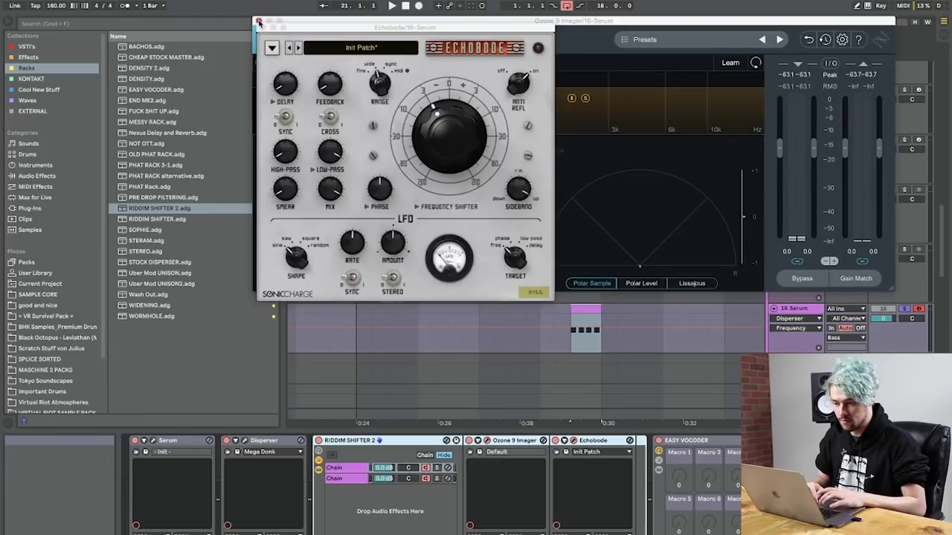
pyautogui.click(258, 23)
# Step: Set Echobode's frequency shift to about -248.52 Hz during playback, with the Serum window moved aside for comparison
pyautogui.moveTo(460, 97)
pyautogui.mouseDown()
pyautogui.moveTo(467, 69)
pyautogui.moveTo(461, 113)
pyautogui.mouseUp()
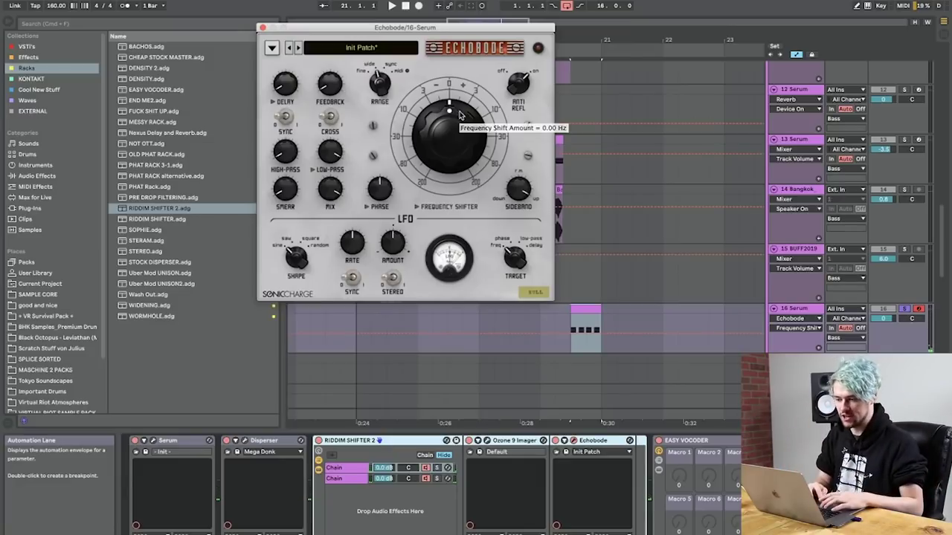
pyautogui.click(153, 441)
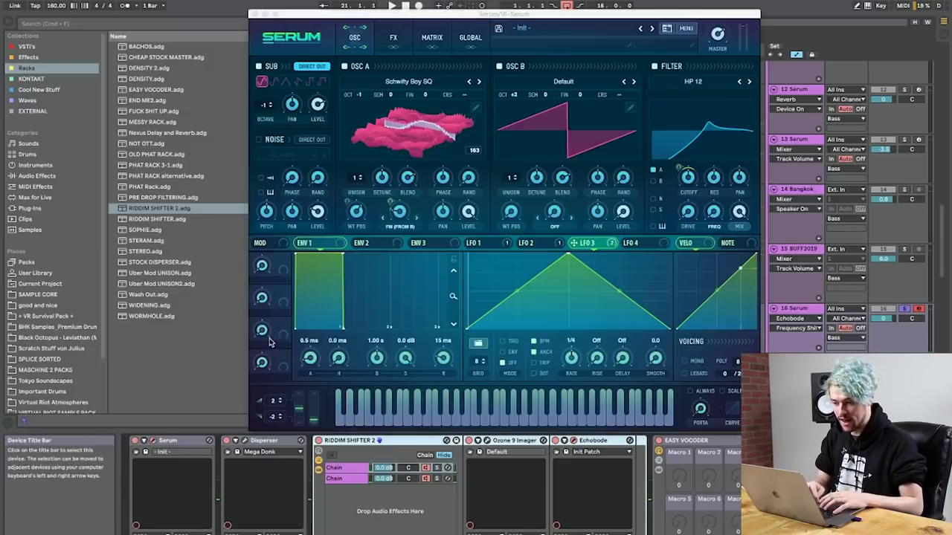
pyautogui.moveTo(367, 13); pyautogui.dragTo(189, 186)
pyautogui.press('space')
pyautogui.moveTo(436, 140); pyautogui.dragTo(437, 146)
pyautogui.press('space')
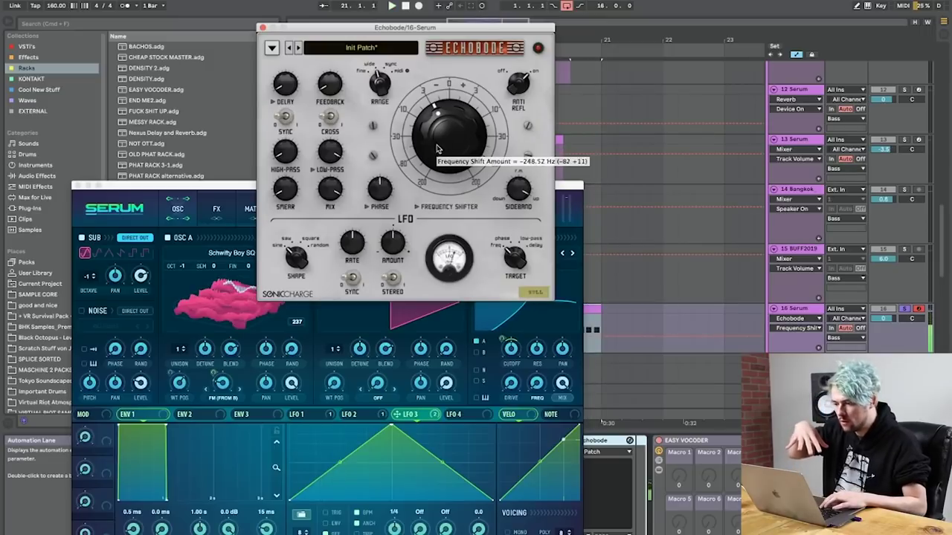
# Step: Set Echobode's frequency shift to about -280.67 Hz, then unsolo the 16 Serum track and audition it in the mix
pyautogui.moveTo(437, 149); pyautogui.dragTo(437, 150)
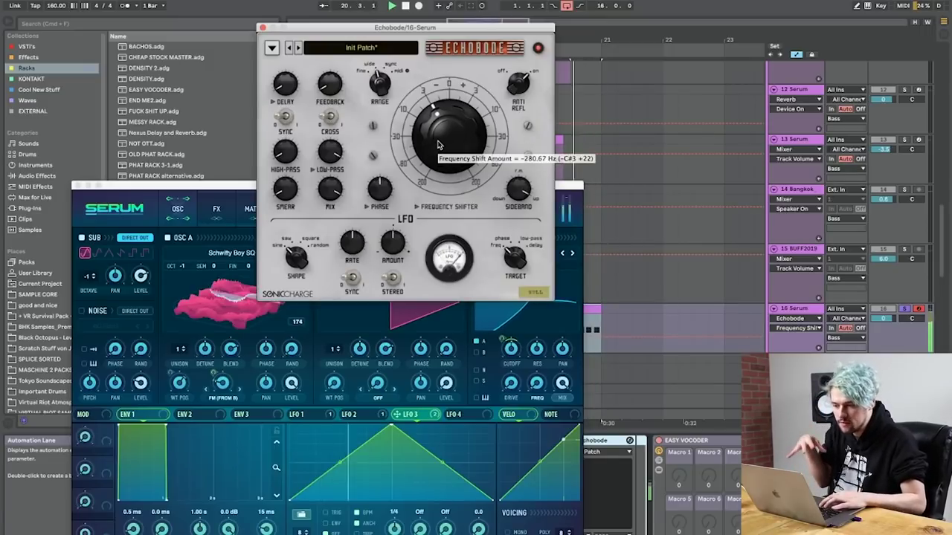
pyautogui.click(906, 309)
pyautogui.press('space')
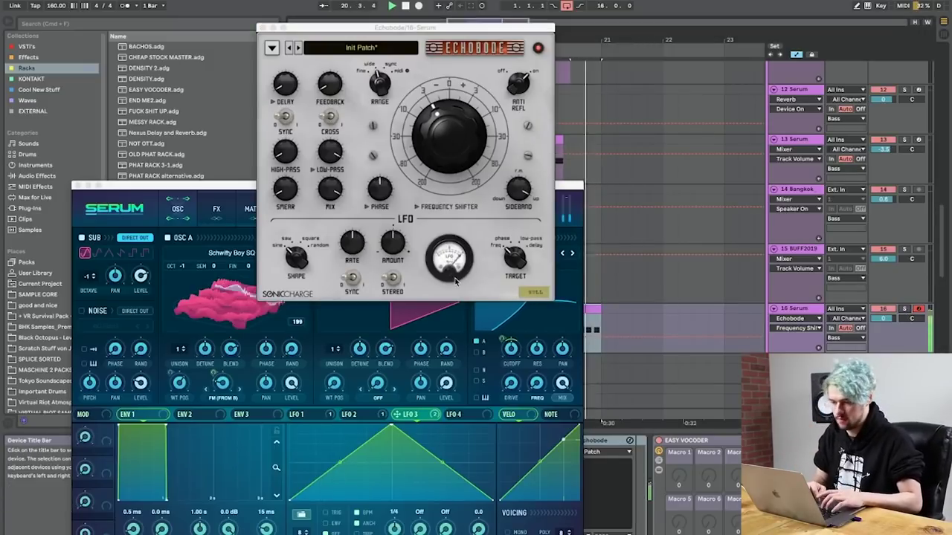
pyautogui.press('space')
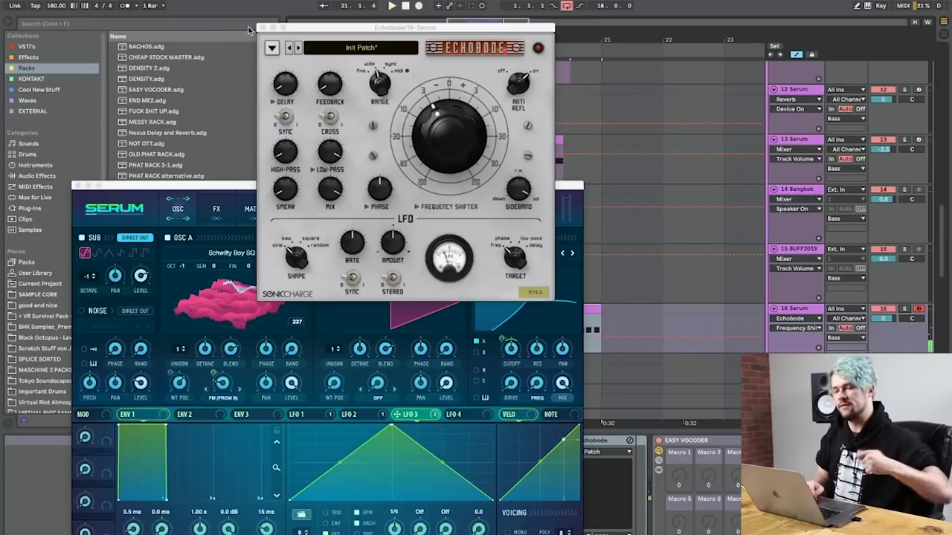
# Step: Set the rate of Serum's LFO 3 to 1/2 and audition the bass fill
pyautogui.click(311, 413)
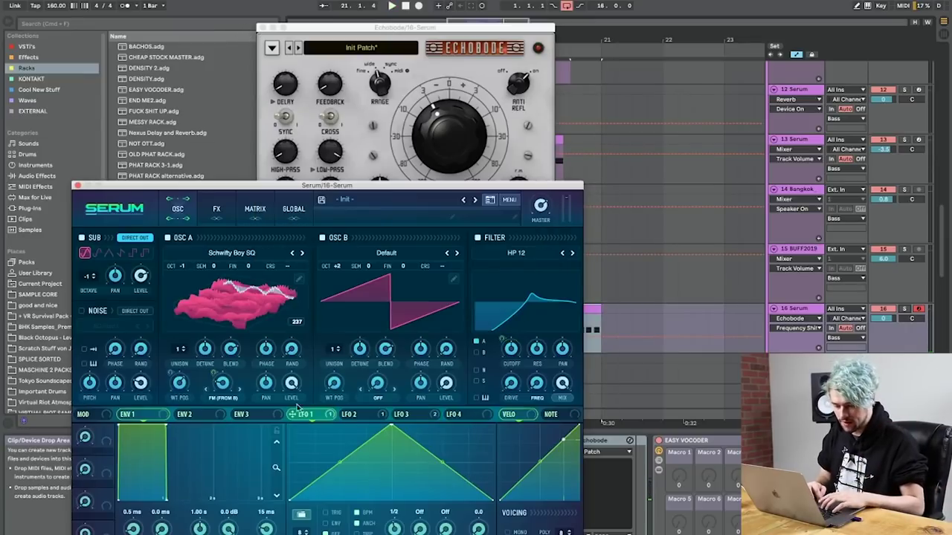
pyautogui.click(375, 399)
pyautogui.click(335, 415)
pyautogui.click(405, 415)
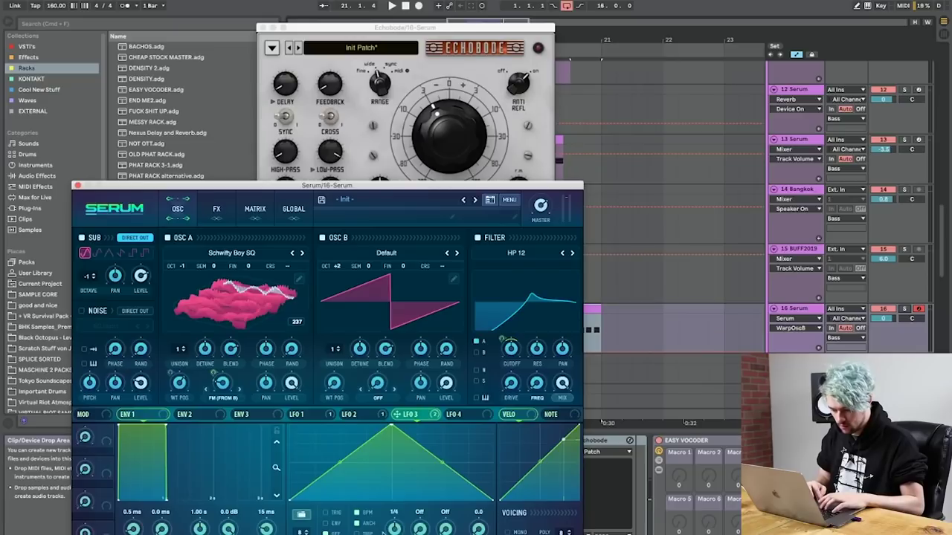
pyautogui.moveTo(394, 529); pyautogui.dragTo(394, 534)
pyautogui.press('space')
pyautogui.press('space')
pyautogui.press('space')
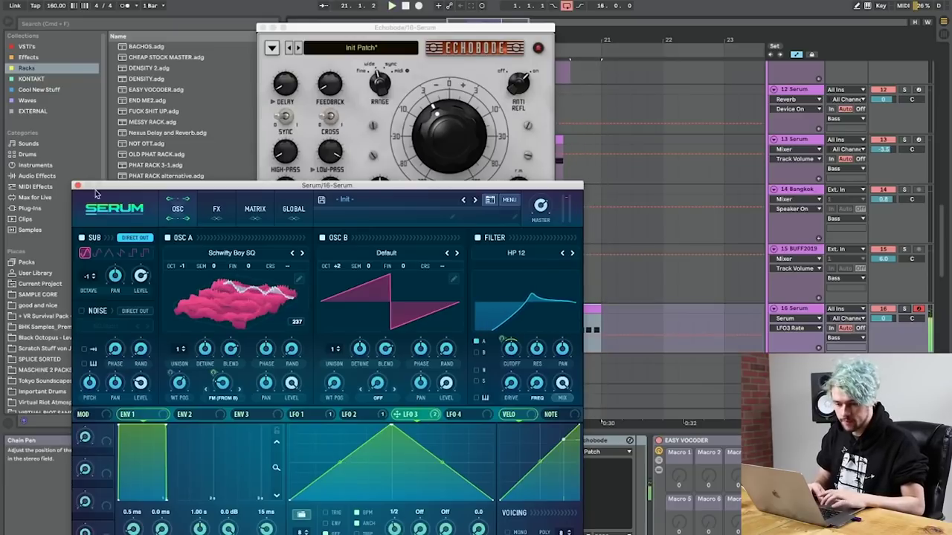
# Step: Close the Serum and Echobode windows and insert the Phaser audio effect after Echobode
pyautogui.click(77, 185)
pyautogui.click(263, 27)
pyautogui.click(39, 176)
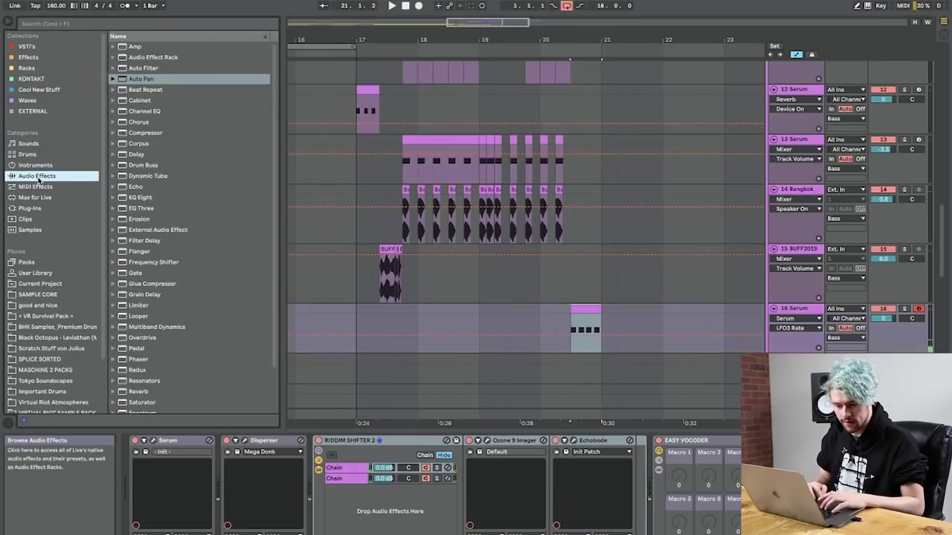
pyautogui.scroll(-3, 147, 354)
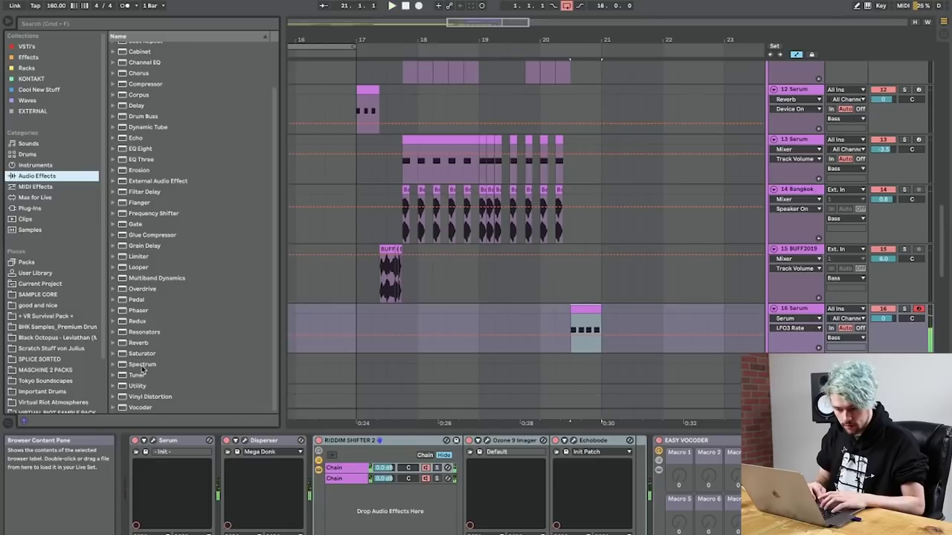
pyautogui.click(132, 311)
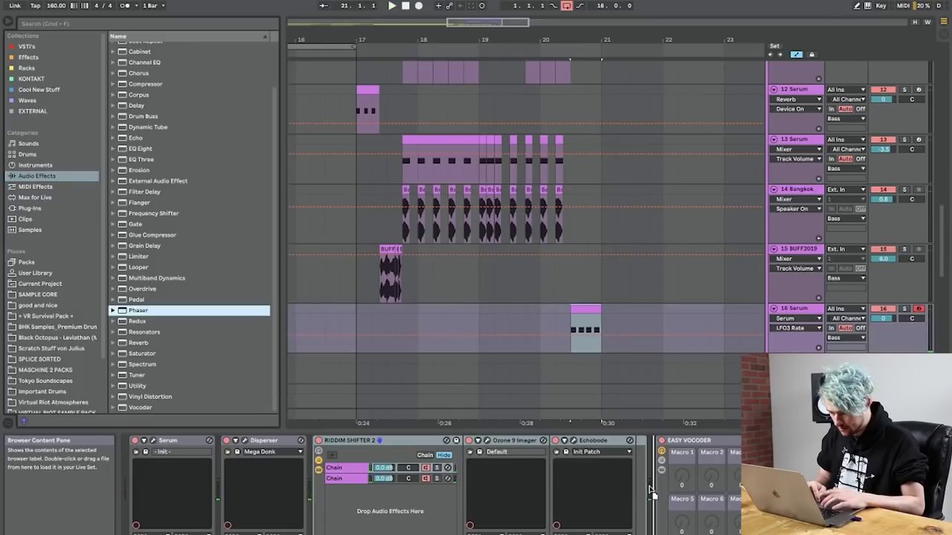
pyautogui.moveTo(652, 494); pyautogui.dragTo(651, 493)
# Step: Adjust Phaser's Dry/Wet during playback and collapse the RIDDIM SHIFTER 2 and Phaser devices
pyautogui.press('space')
pyautogui.press('space')
pyautogui.moveTo(735, 491); pyautogui.dragTo(735, 454)
pyautogui.press('space')
pyautogui.moveTo(702, 533); pyautogui.dragTo(667, 534)
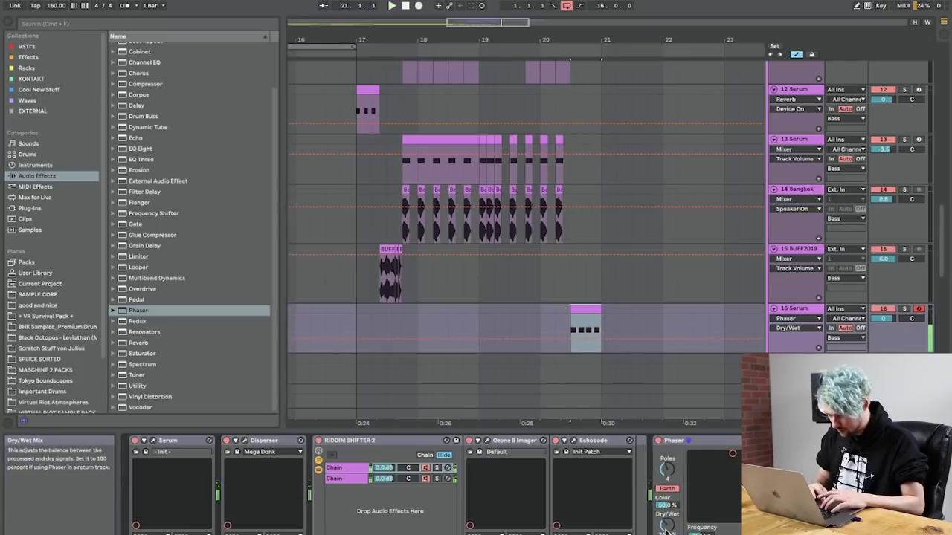
pyautogui.doubleClick(376, 442)
pyautogui.doubleClick(447, 440)
pyautogui.press('space')
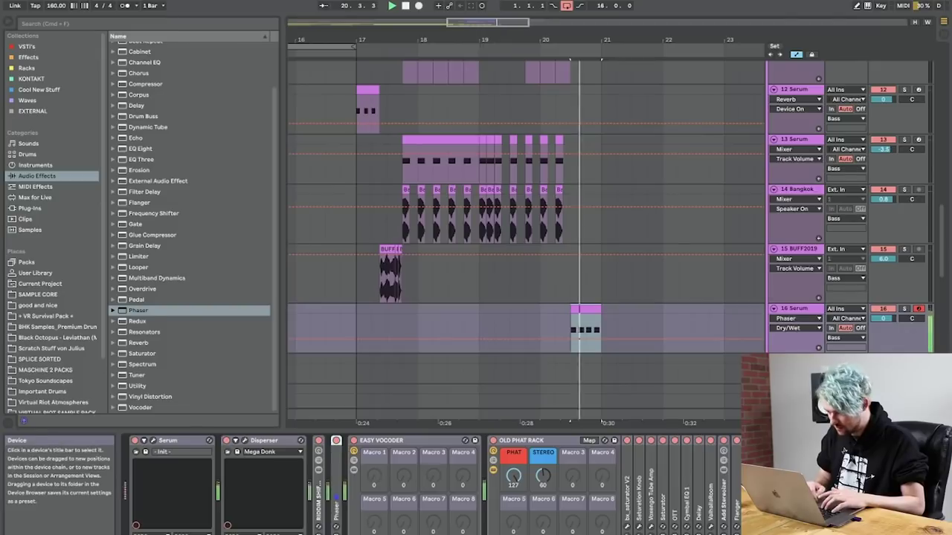
pyautogui.press('space')
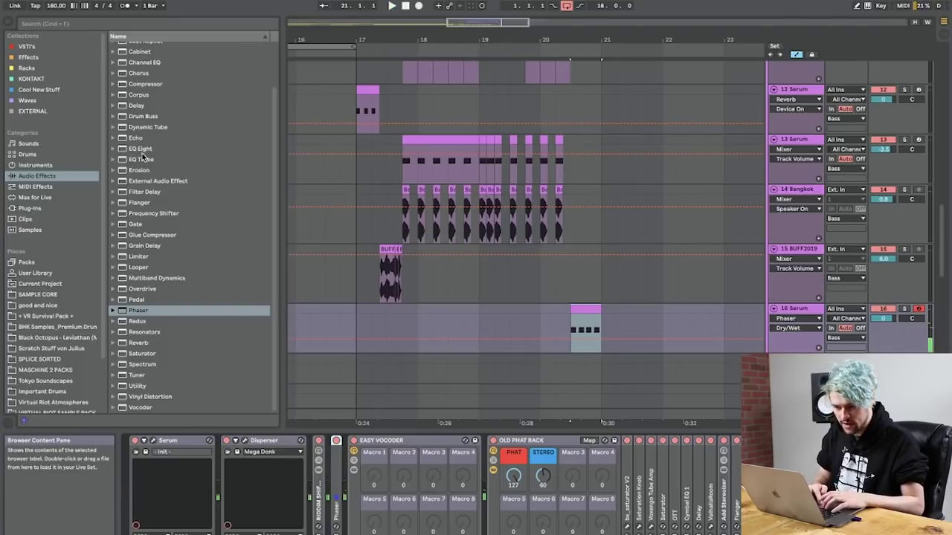
# Step: Add EQ Eight at the end of the 16 Serum chain and shape bands 2 and 3 around 2.55 and 2.97 kHz
pyautogui.doubleClick(141, 150)
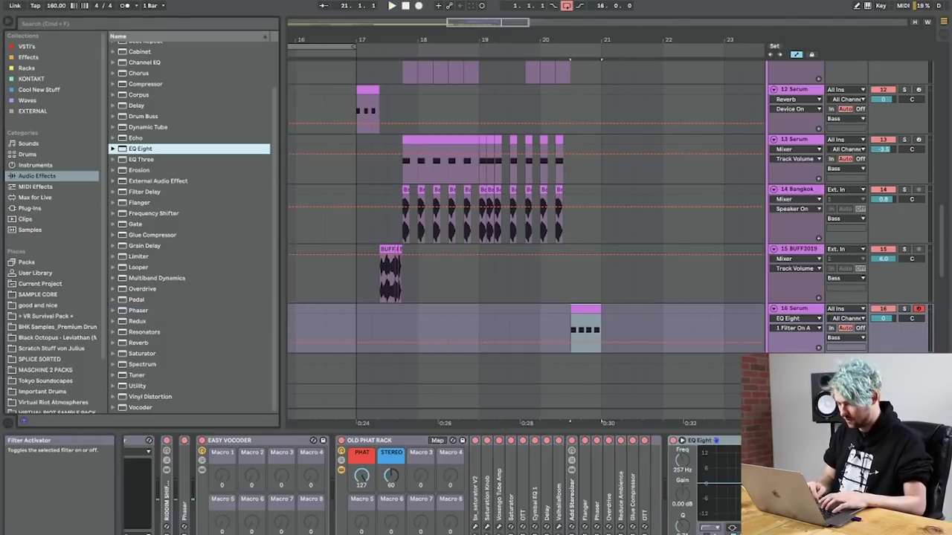
pyautogui.click(586, 327)
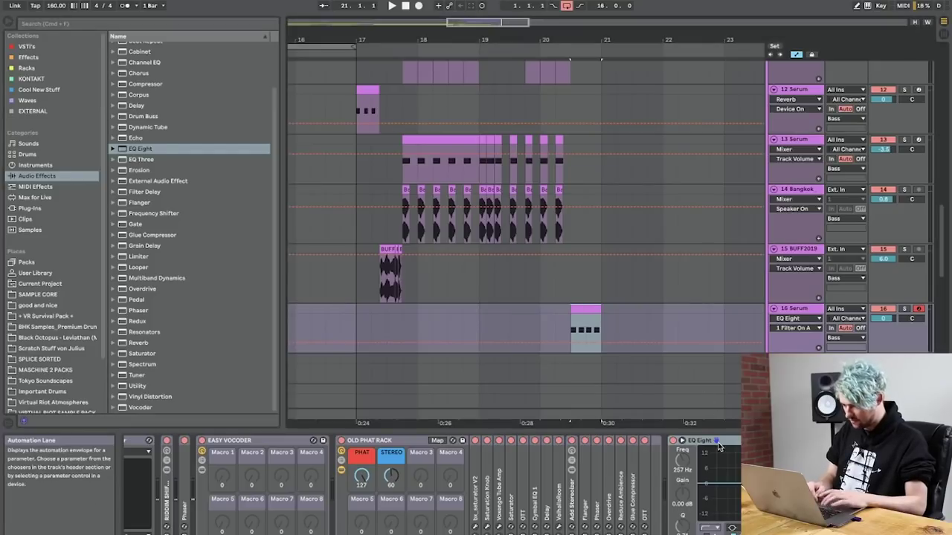
pyautogui.press('space')
pyautogui.press('space')
pyautogui.press('space')
pyautogui.moveTo(682, 526); pyautogui.dragTo(683, 512)
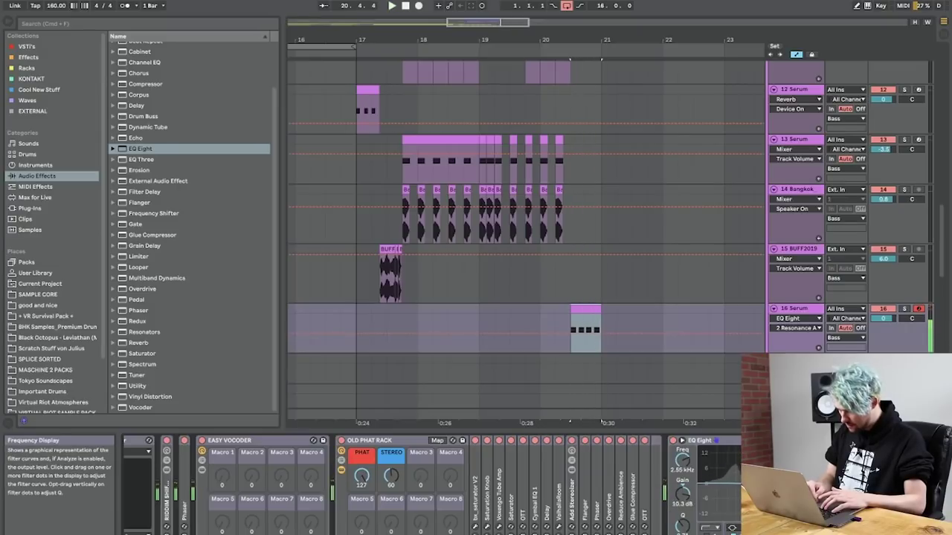
pyautogui.press('space')
pyautogui.press('space')
pyautogui.moveTo(682, 526); pyautogui.dragTo(683, 514)
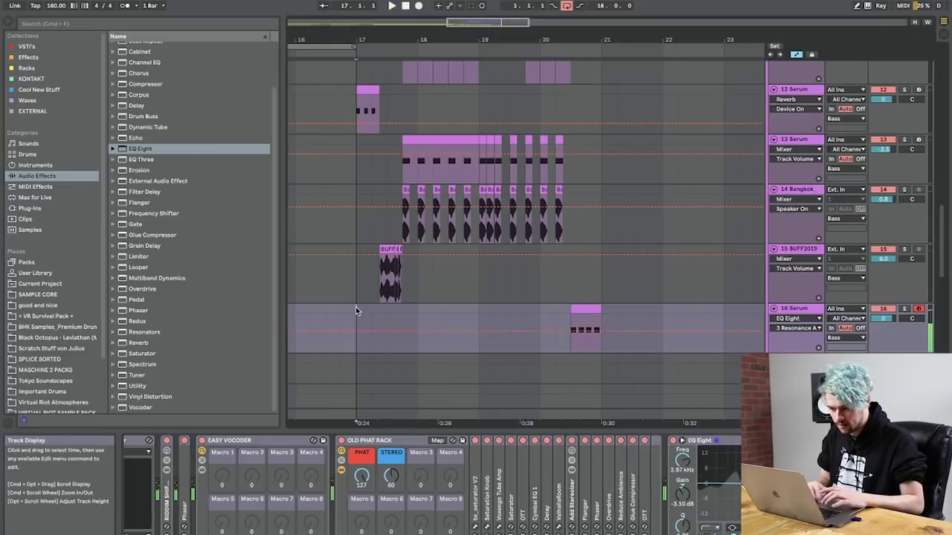
# Step: Play the drop from bar 17, then solo the 11 CJ_vocals track and raise its volume to about -6.6 dB
pyautogui.scroll(10, 355, 307)
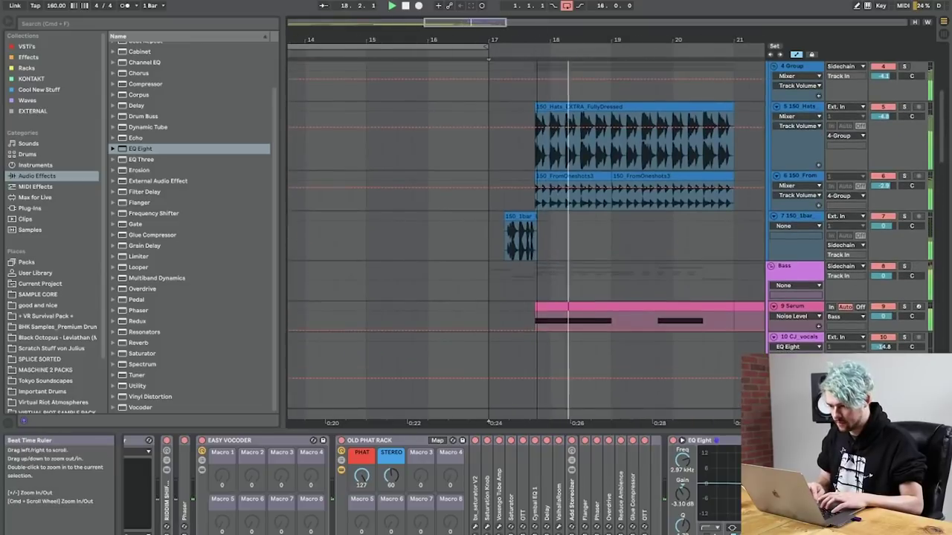
pyautogui.scroll(-10, 556, 298)
pyautogui.scroll(5, 557, 289)
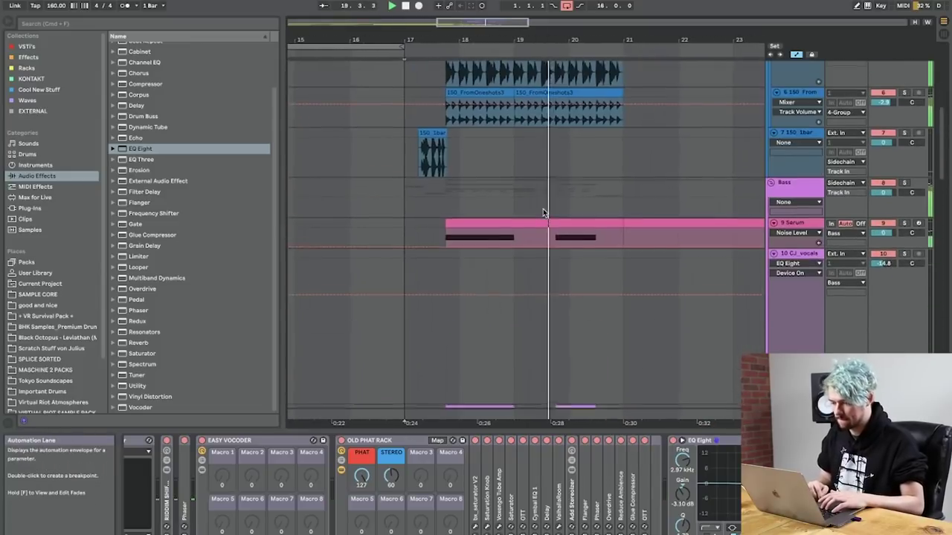
pyautogui.scroll(-5, 537, 216)
pyautogui.click(448, 249)
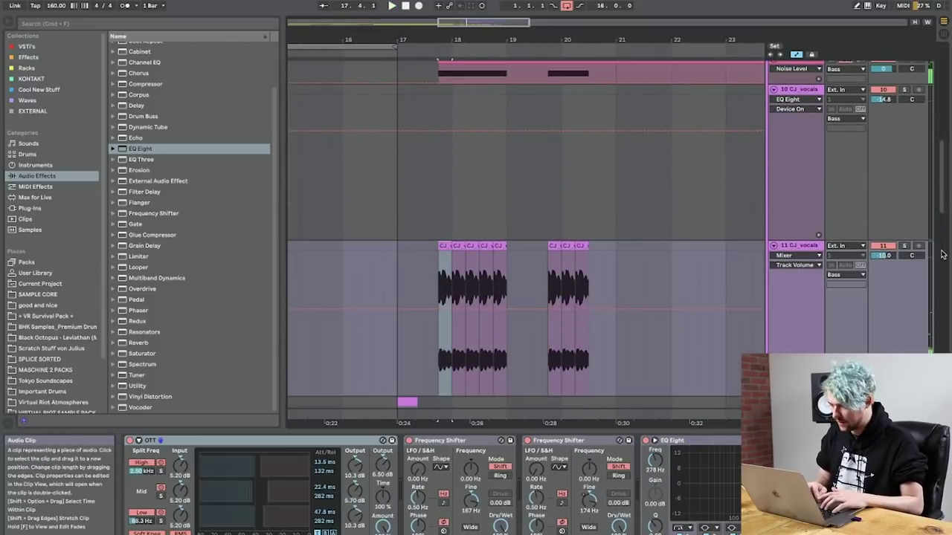
pyautogui.click(905, 246)
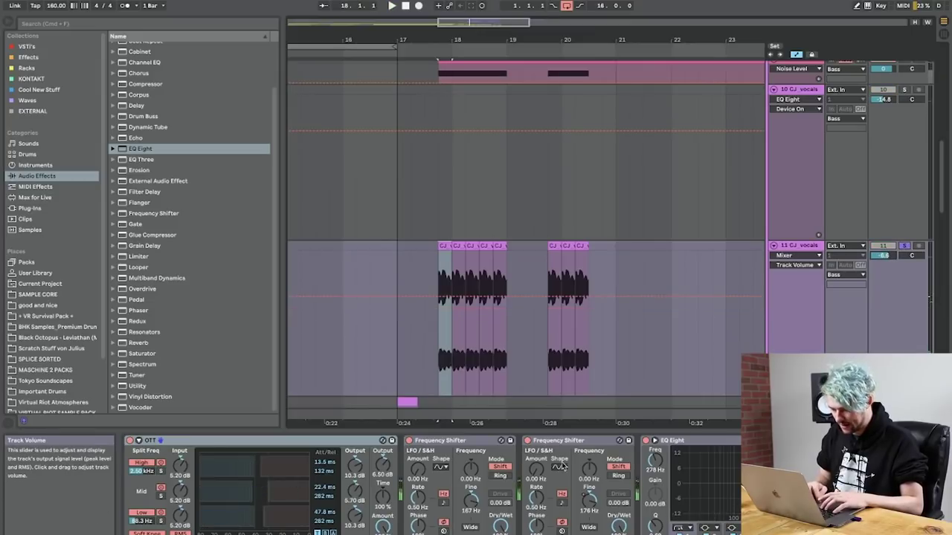
# Step: Set the first Frequency Shifter's Fine value on 11 CJ_vocals to 0.41 Hz while auditioning the soloed vocal
pyautogui.click(468, 507)
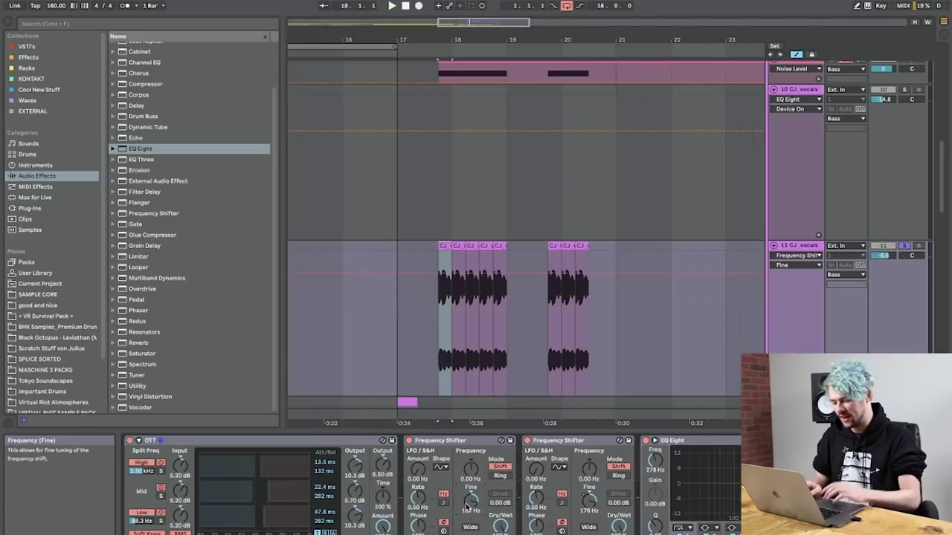
pyautogui.press('space')
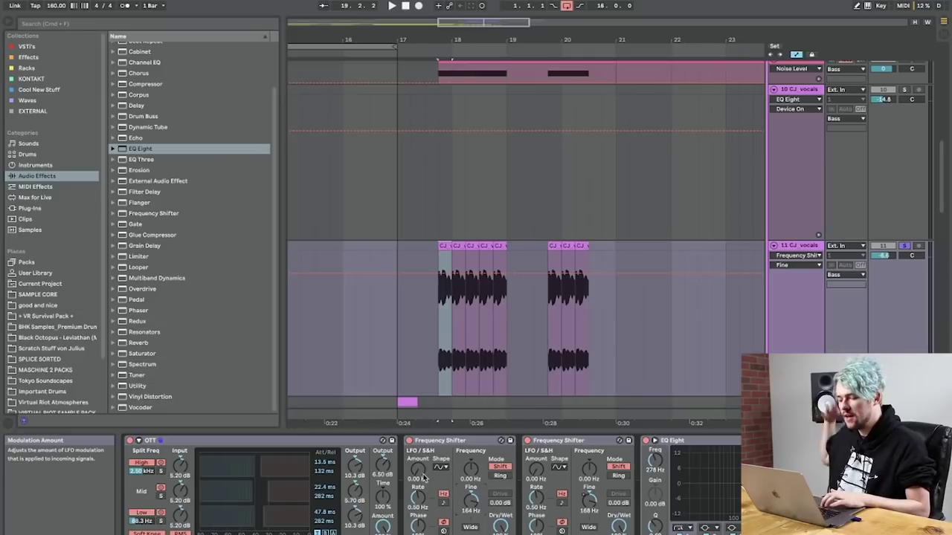
pyautogui.hscroll(15, 518, 468)
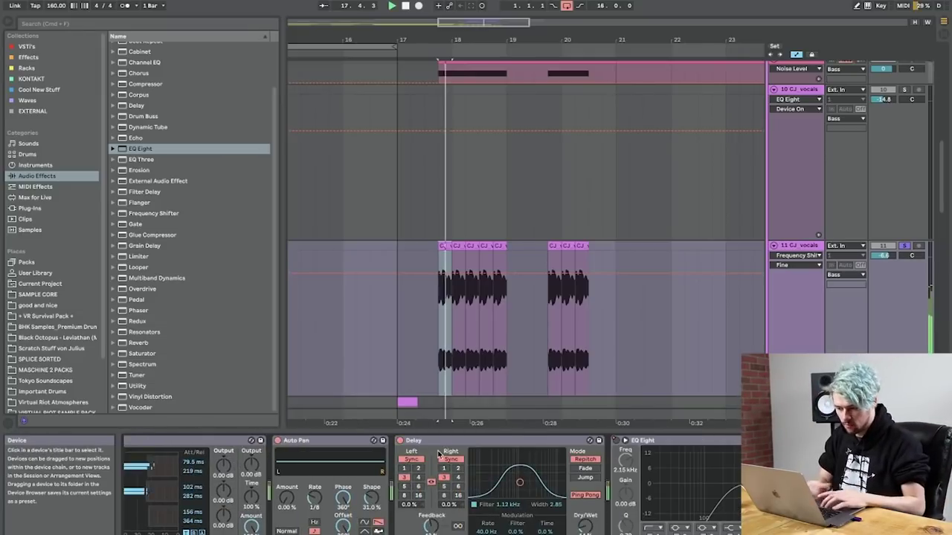
pyautogui.hscroll(-15, 438, 454)
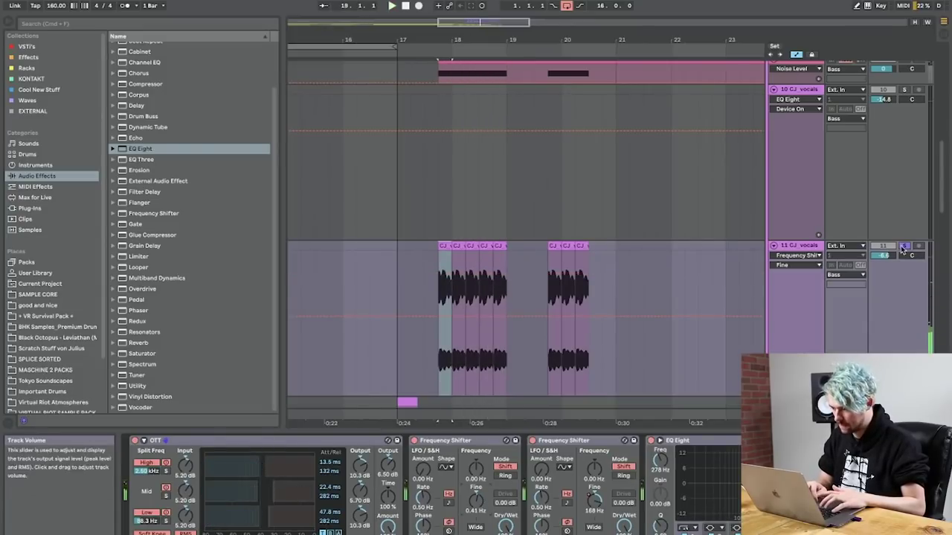
# Step: Unsolo the 11 CJ_vocals track, insert Utility before OTT and enable its Mono option
pyautogui.hscroll(15, 216, 500)
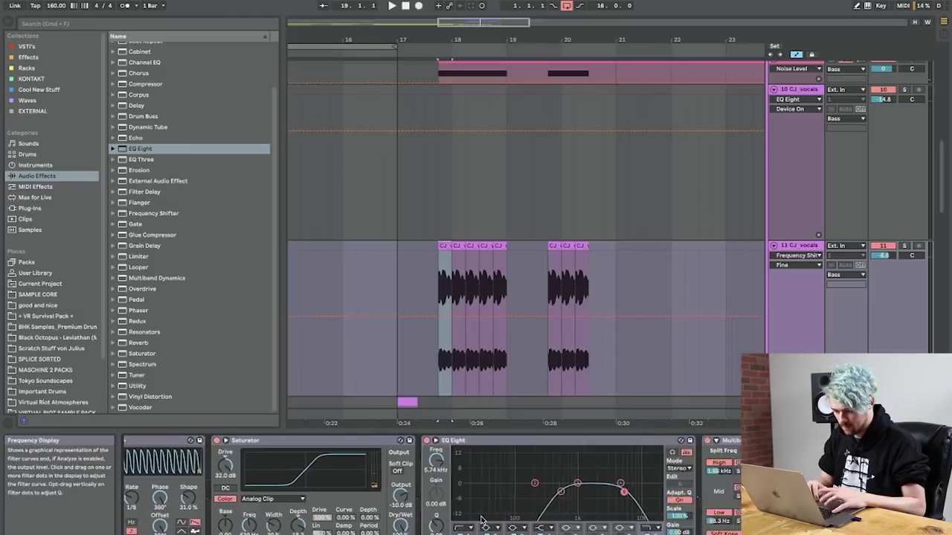
pyautogui.hscroll(10, 216, 500)
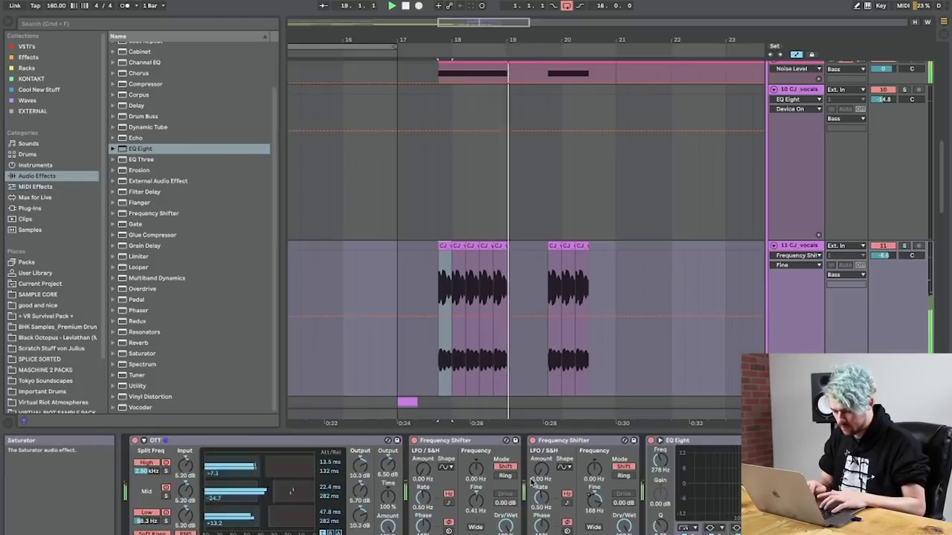
pyautogui.hscroll(-15, 666, 467)
pyautogui.hscroll(-15, 503, 482)
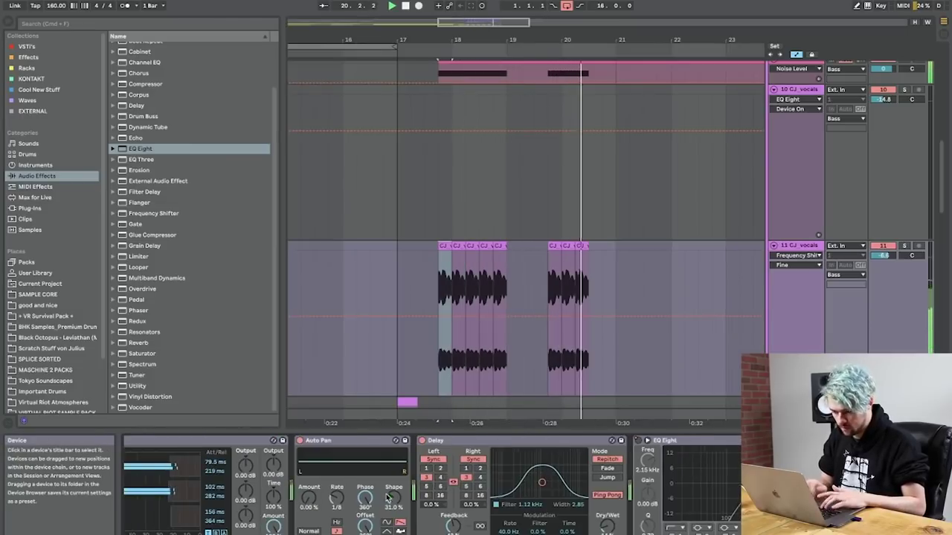
pyautogui.moveTo(125, 387); pyautogui.dragTo(135, 487)
pyautogui.click(149, 513)
pyautogui.press('space')
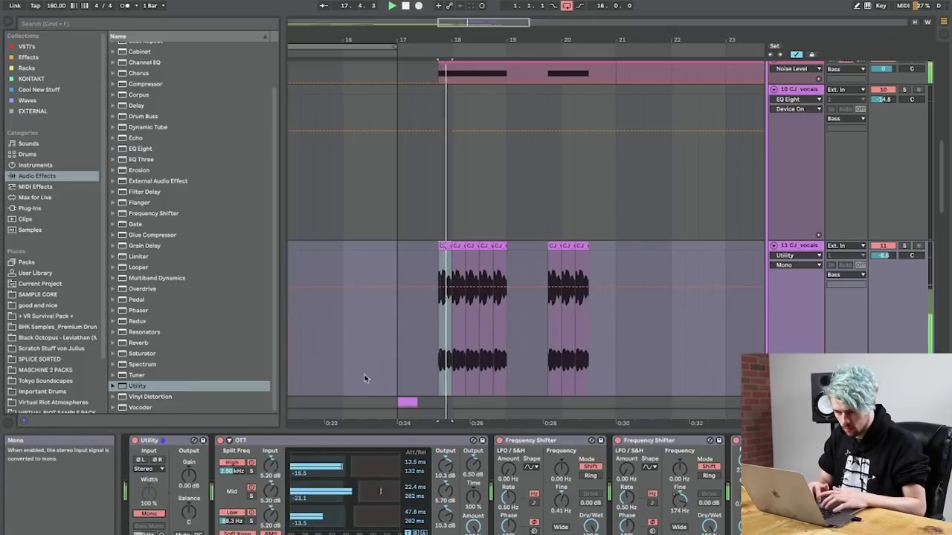
# Step: Adjust the Delay's Dry/Wet on 11 CJ_vocals and set the first Frequency Shifter's Fine value to 500 Hz
pyautogui.hscroll(10, 622, 512)
pyautogui.press('space')
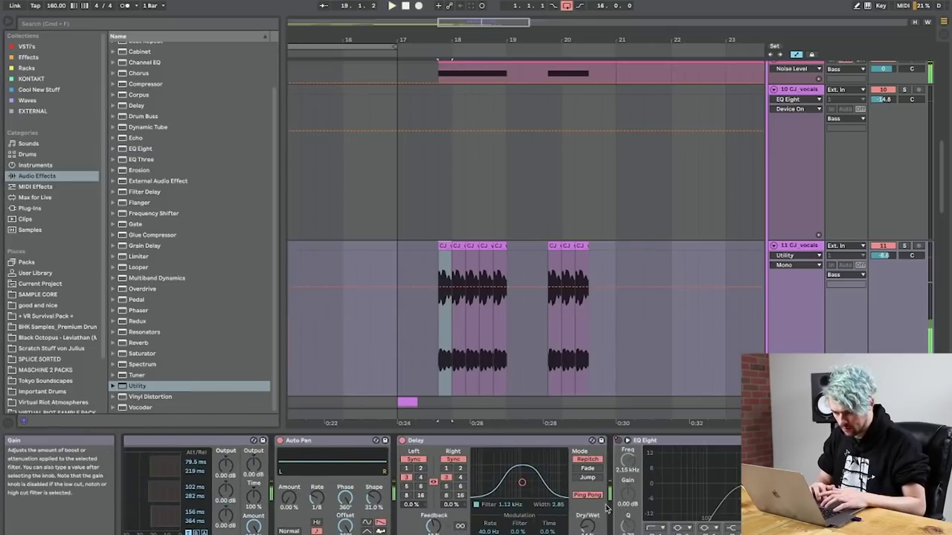
pyautogui.press('space')
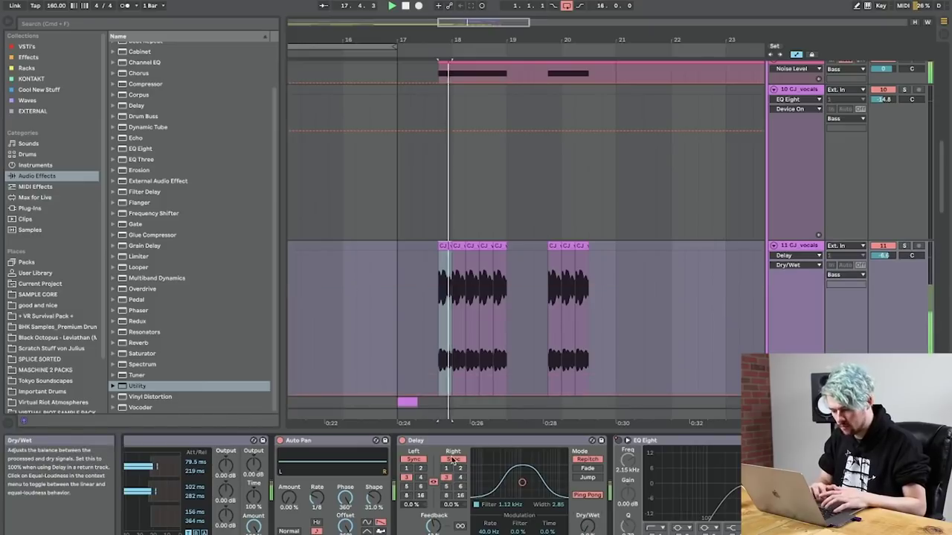
pyautogui.hscroll(-10, 563, 508)
pyautogui.moveTo(563, 508); pyautogui.dragTo(563, 346)
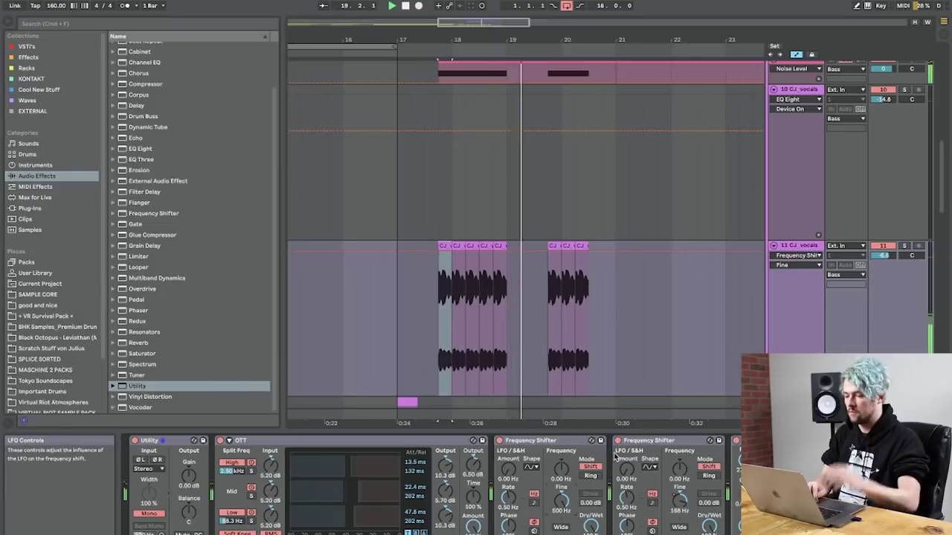
pyautogui.hscroll(10, 528, 491)
pyautogui.hscroll(-5, 527, 491)
pyautogui.press('space')
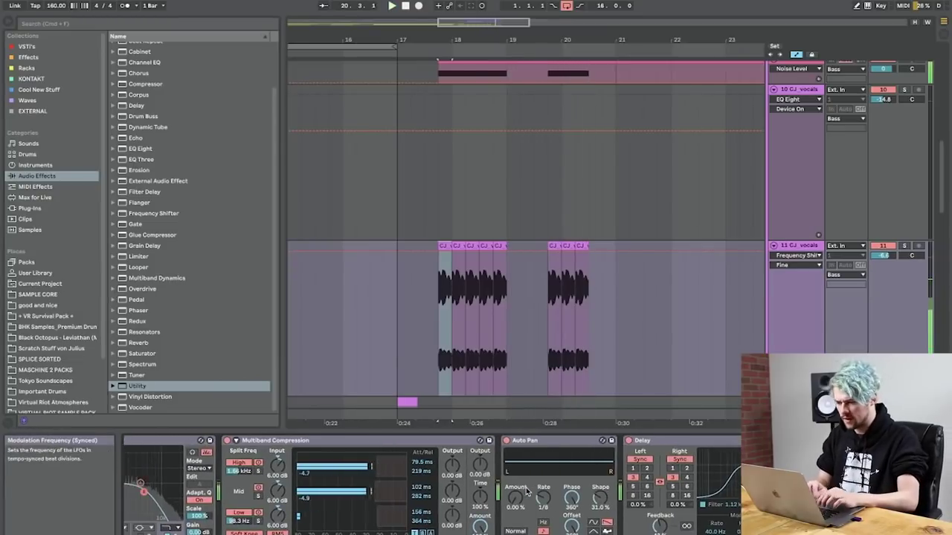
# Step: Hide the automation lanes and briefly solo the Kick & Snare track to check the drums during playback
pyautogui.press('a')
pyautogui.scroll(15, 482, 259)
pyautogui.click(469, 195)
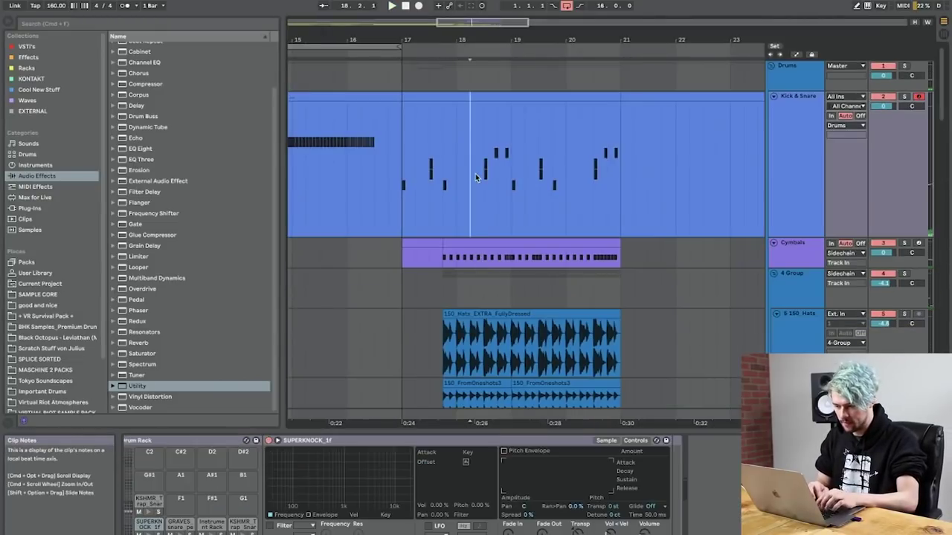
pyautogui.click(905, 97)
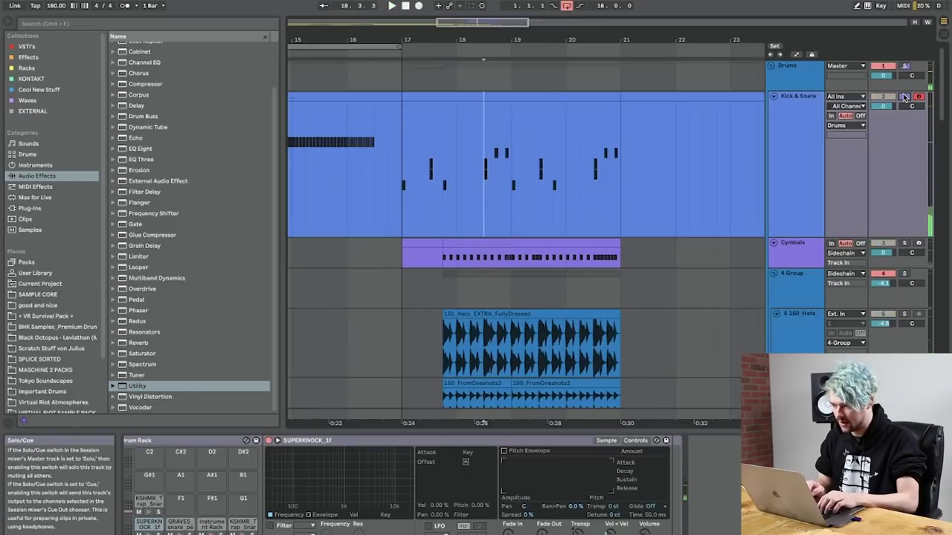
pyautogui.scroll(-15, 590, 197)
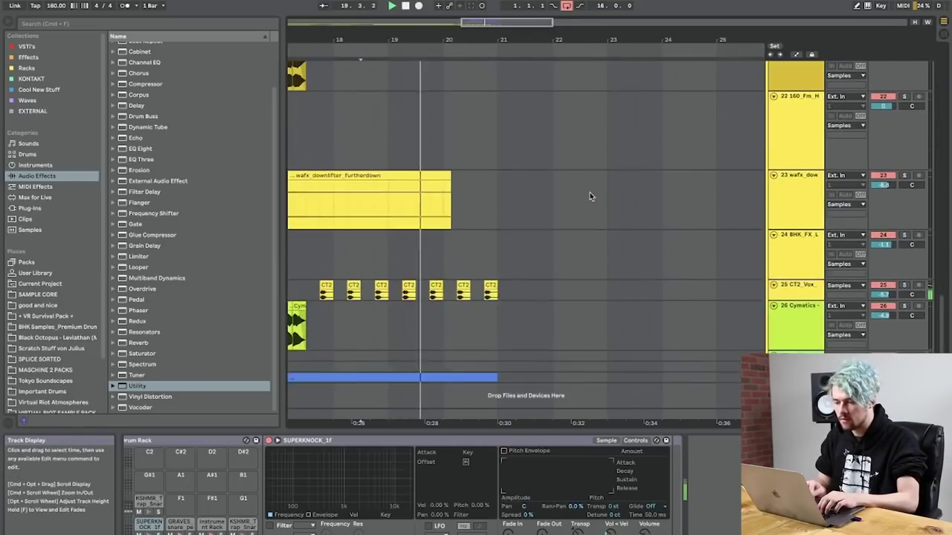
# Step: Delete the second wafx_downlifter clip, which runs past the intro into the drop, on track 23
pyautogui.scroll(10, 520, 189)
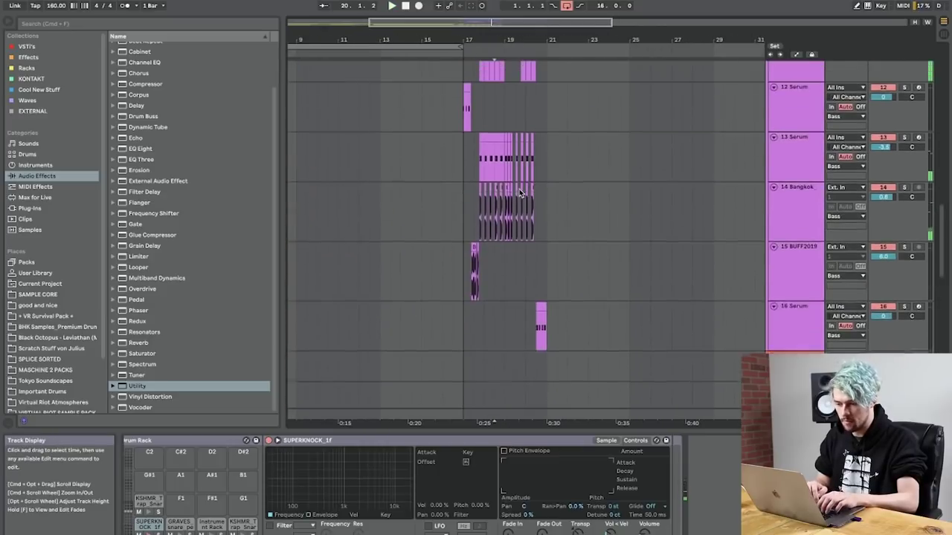
pyautogui.scroll(-12, 432, 177)
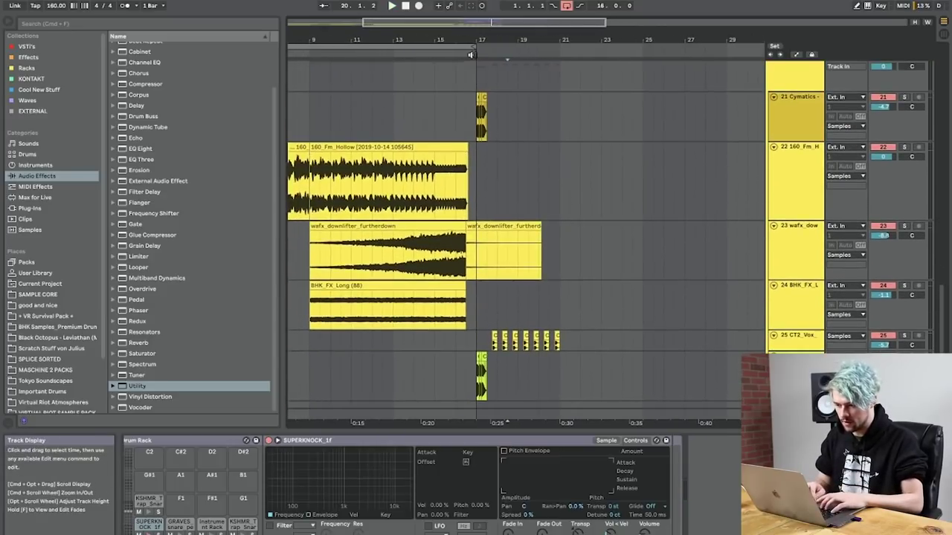
pyautogui.moveTo(474, 40); pyautogui.dragTo(473, 82)
pyautogui.click(458, 227)
pyautogui.press('Delete')
# Step: Play the arrangement from bar 16 to check the transition into the drop
pyautogui.click(386, 246)
pyautogui.press('space')
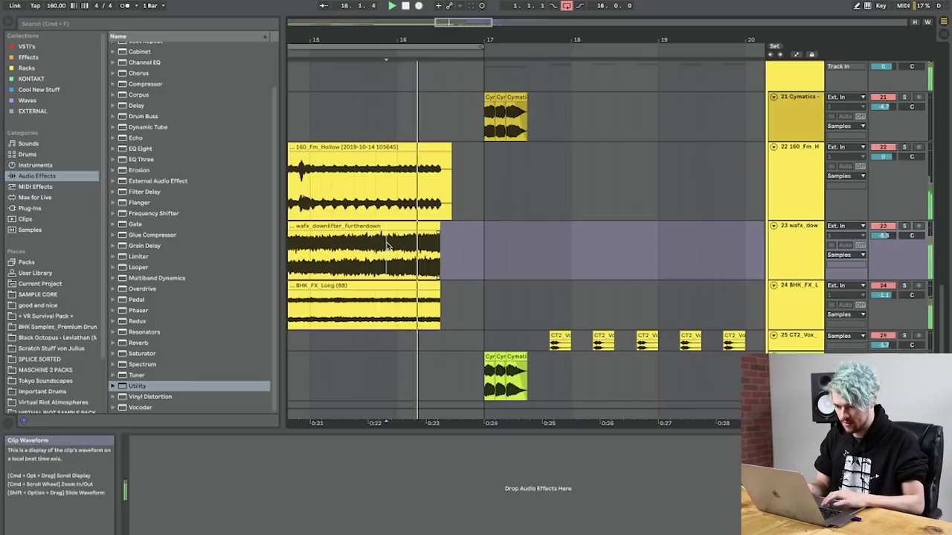
pyautogui.scroll(10, 392, 246)
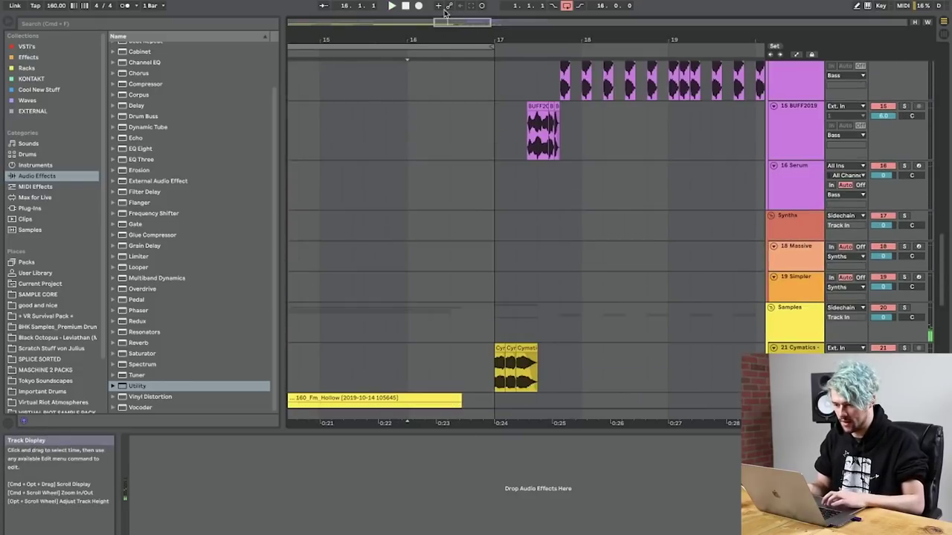
pyautogui.moveTo(452, 37); pyautogui.dragTo(451, 9)
pyautogui.click(520, 117)
pyautogui.press('space')
pyautogui.moveTo(515, 35); pyautogui.dragTo(515, 11)
# Step: Fold tracks 10 CJ_vocals through 16 Serum in the Bass group to compact the arrangement
pyautogui.scroll(5, 562, 164)
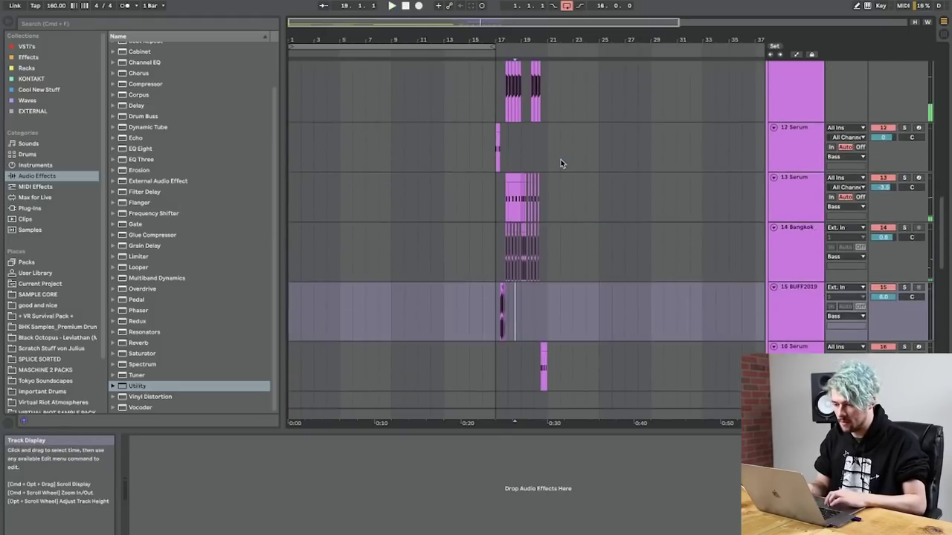
pyautogui.scroll(4, 561, 163)
pyautogui.click(804, 213)
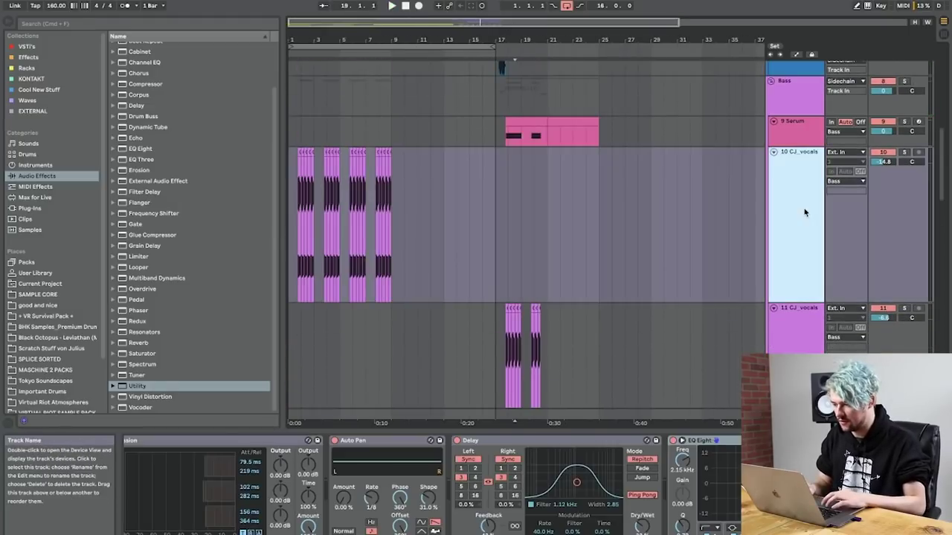
pyautogui.press('u')
pyautogui.click(804, 213)
pyautogui.press('u')
pyautogui.click(786, 198)
pyautogui.press('u')
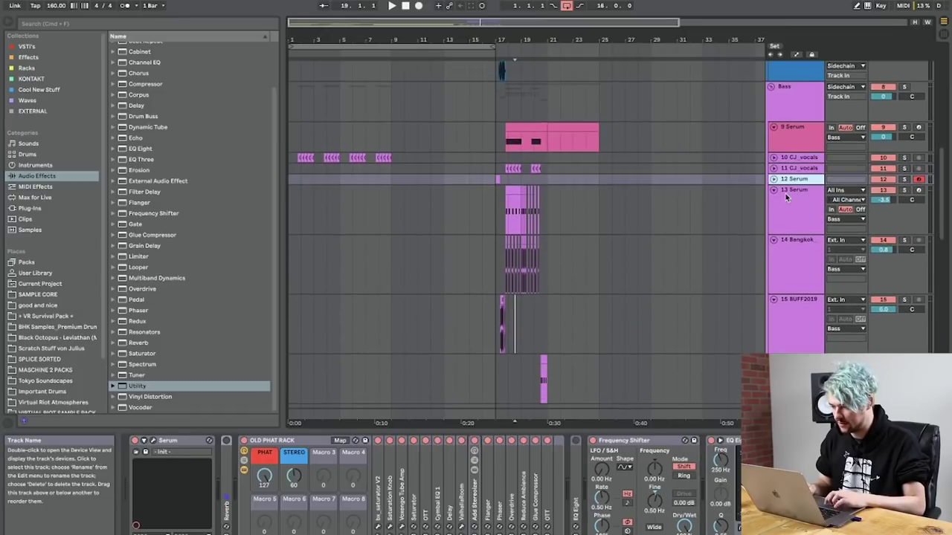
pyautogui.click(787, 198)
pyautogui.press('u')
pyautogui.click(786, 197)
pyautogui.press('u')
pyautogui.press('Down')
pyautogui.press('u')
pyautogui.press('Down')
pyautogui.press('u')
pyautogui.scroll(10, 785, 193)
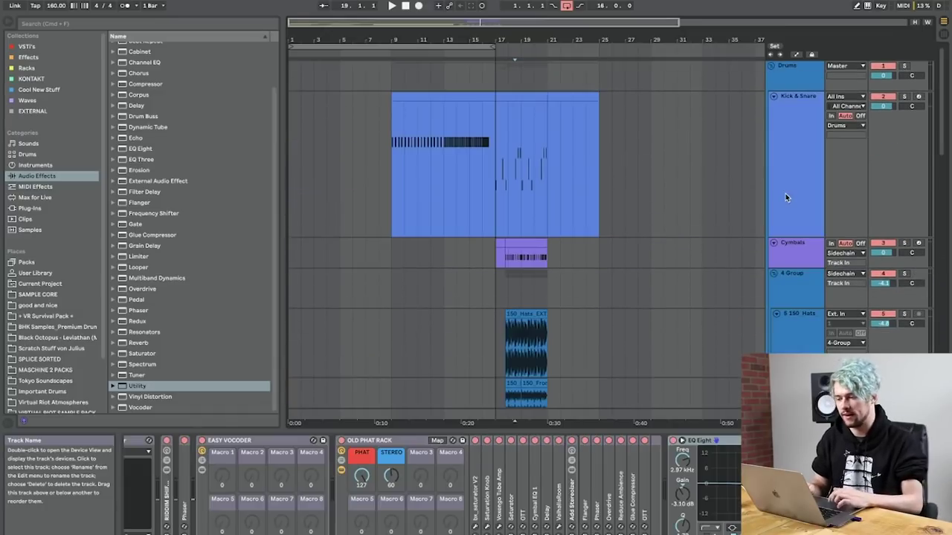
# Step: Unfold the 14 Bangkok and 13 Serum tracks and place the insert marker at 17.4.1 on 13 Serum
pyautogui.click(500, 154)
pyautogui.scroll(-10, 500, 156)
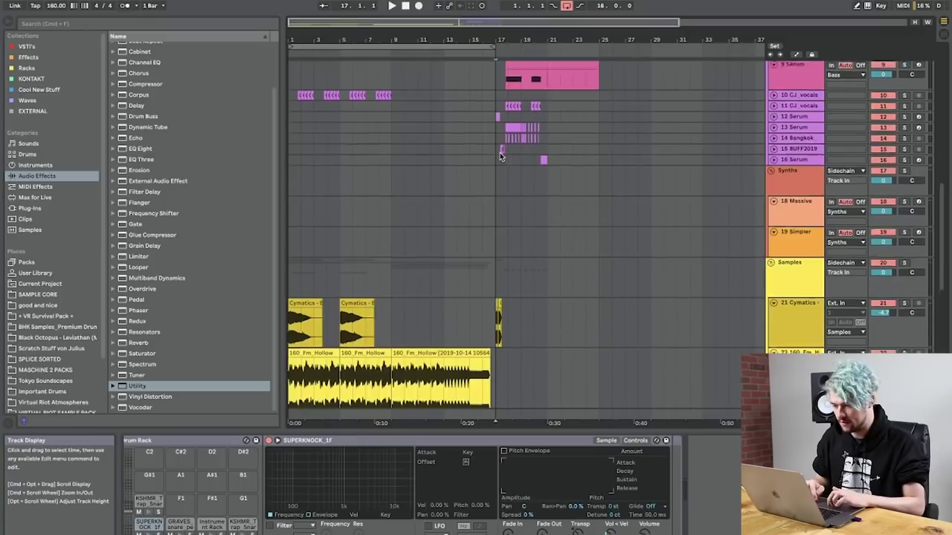
pyautogui.moveTo(514, 43); pyautogui.dragTo(514, 97)
pyautogui.click(474, 100)
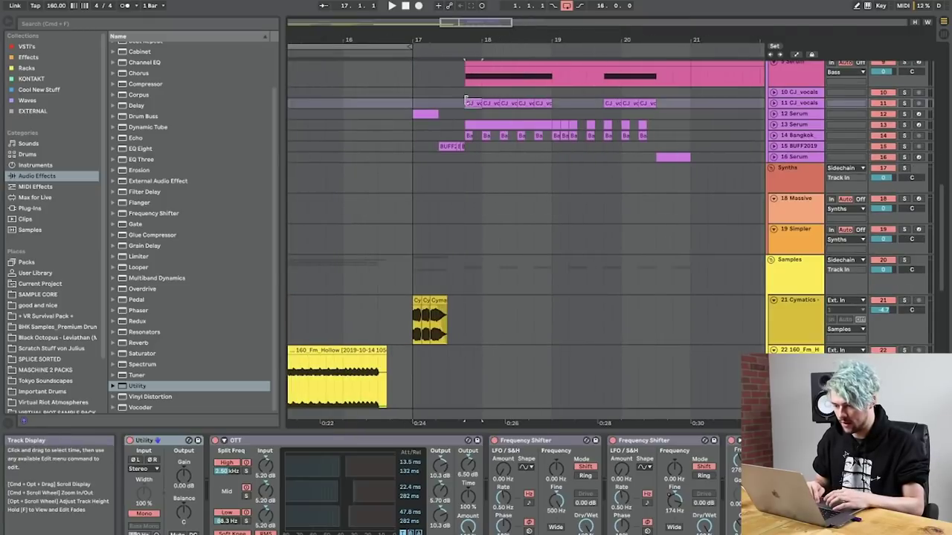
pyautogui.scroll(4, 470, 100)
pyautogui.click(774, 228)
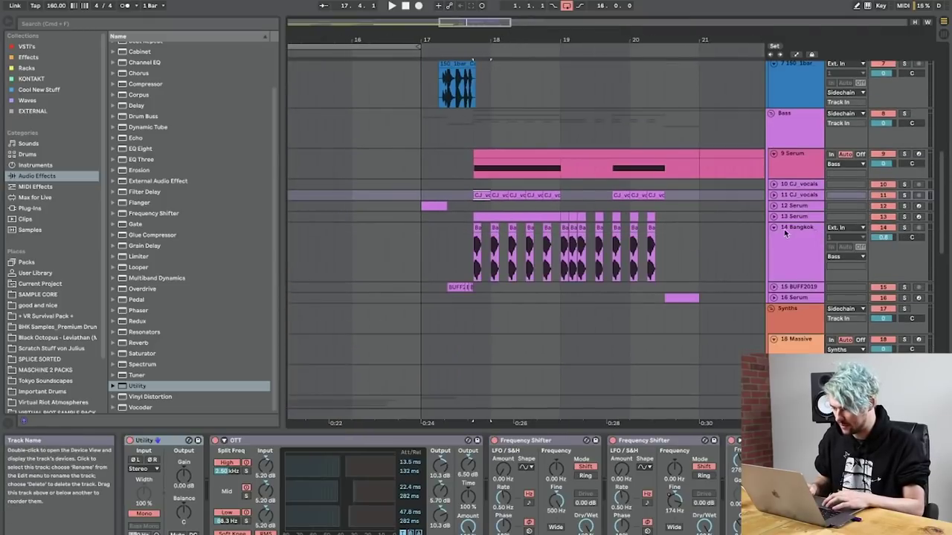
pyautogui.click(792, 218)
pyautogui.press('u')
pyautogui.click(477, 238)
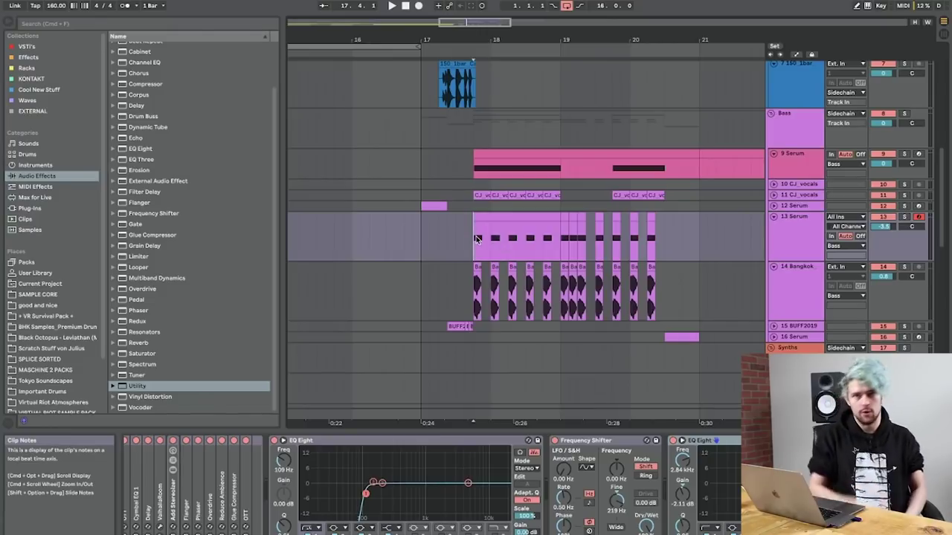
pyautogui.scroll(-10, 494, 290)
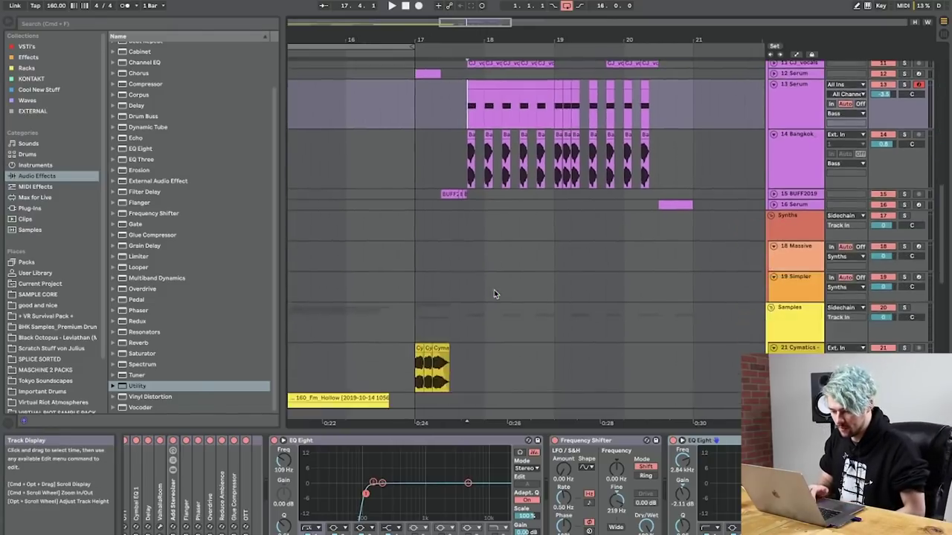